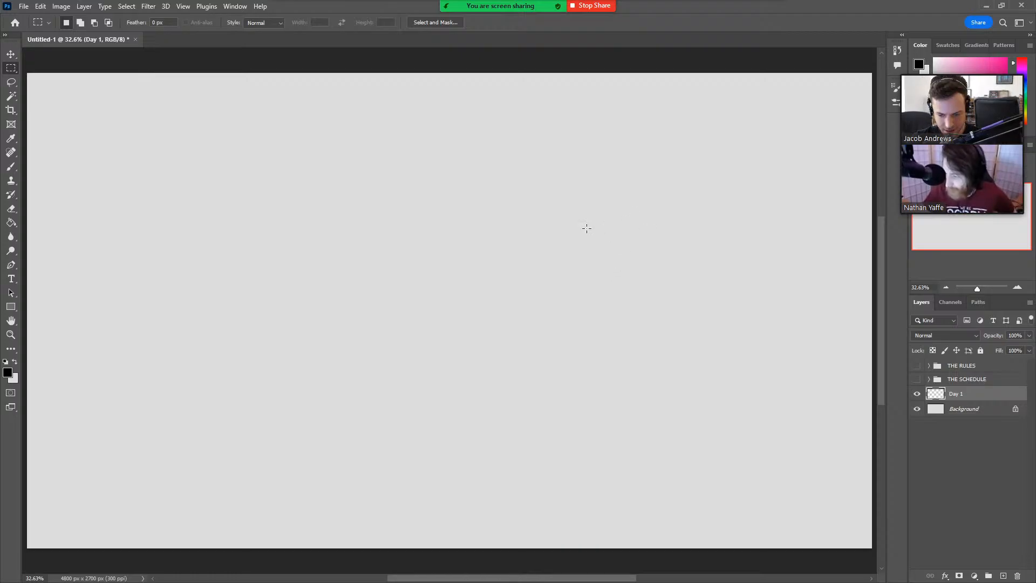
Choose the custom hard round brush from the Favorite Brushes and reduce its size to 10 px.
{"action": "key", "text": "b"}
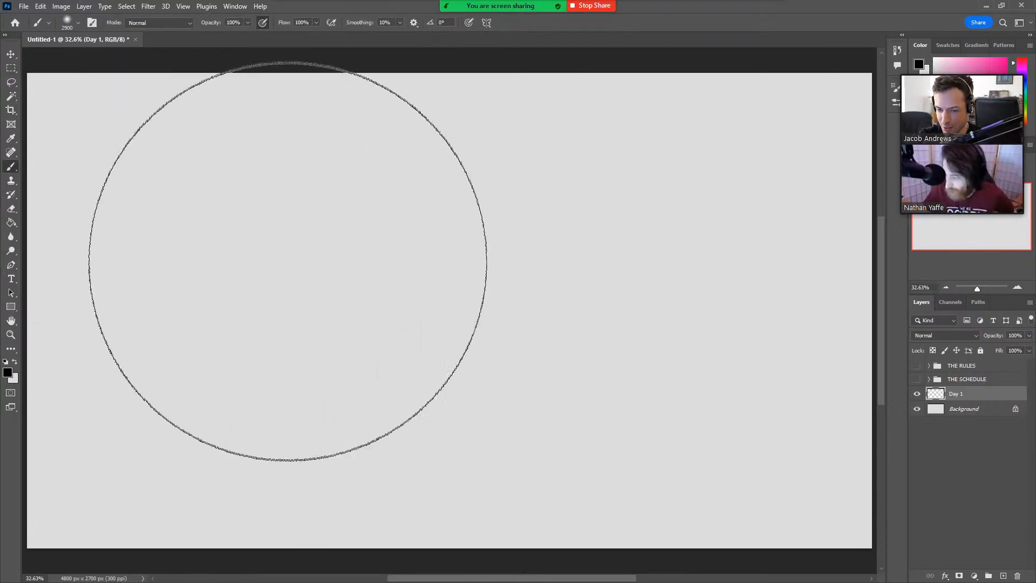
{"action": "left_click", "coordinate": [77, 22]}
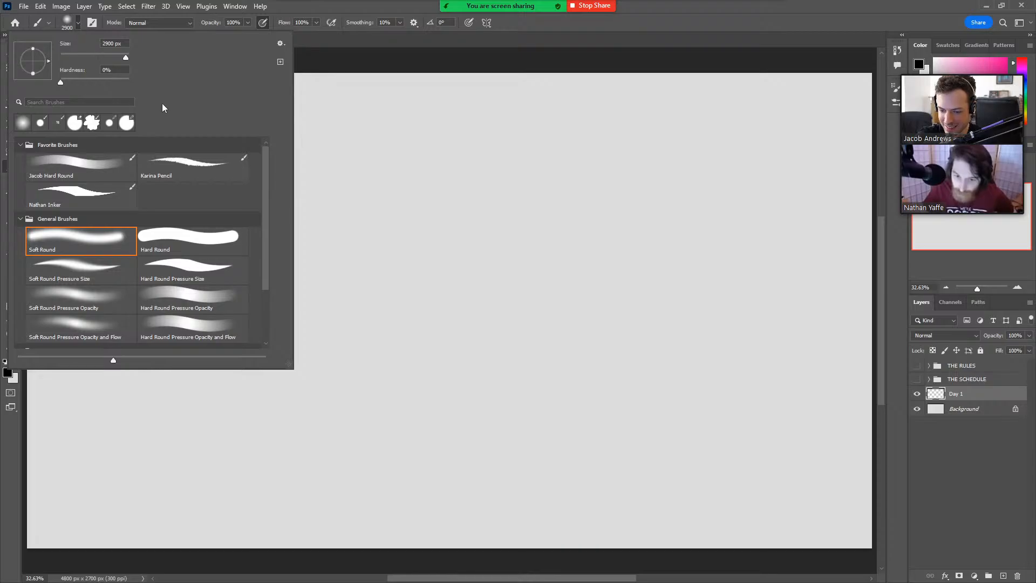
{"action": "left_click", "coordinate": [102, 169]}
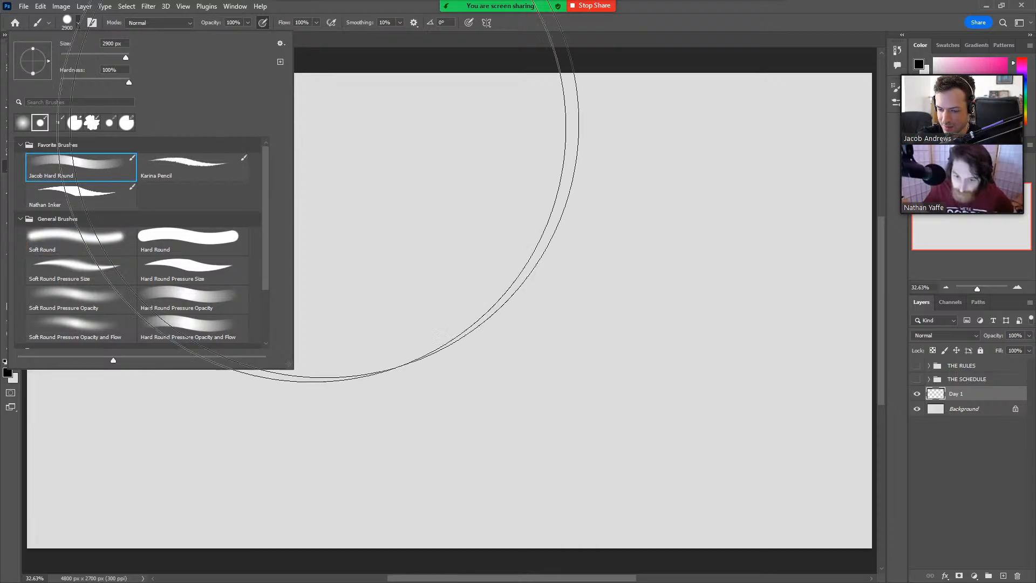
{"action": "left_click", "coordinate": [663, 23]}
{"action": "key", "text": "bracketleft"}
{"action": "key", "text": "bracketleft"}
{"action": "key", "text": "bracketleft"}
{"action": "key", "text": "bracketleft"}
{"action": "key", "text": "bracketleft"}
{"action": "key", "text": "bracketleft"}
{"action": "key", "text": "bracketleft"}
{"action": "key", "text": "bracketleft"}
{"action": "key", "text": "bracketleft"}
{"action": "key", "text": "bracketleft"}
{"action": "key", "text": "bracketleft"}
{"action": "key", "text": "bracketleft"}
{"action": "key", "text": "bracketleft"}
{"action": "key", "text": "bracketleft"}
{"action": "key", "text": "bracketleft"}
{"action": "key", "text": "bracketleft"}
{"action": "key", "text": "bracketleft"}
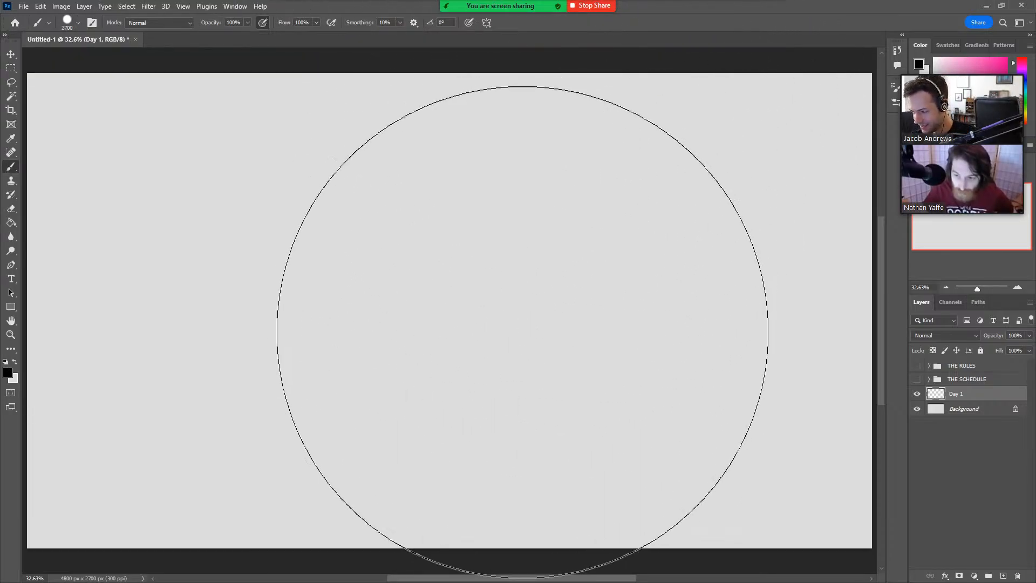
{"action": "key", "text": "bracketleft"}
{"action": "key", "text": "bracketleft"}
{"action": "key", "text": "bracketleft"}
{"action": "key", "text": "bracketleft"}
{"action": "key", "text": "bracketleft"}
{"action": "key", "text": "bracketleft"}
{"action": "key", "text": "bracketleft"}
{"action": "key", "text": "bracketleft"}
{"action": "key", "text": "bracketleft"}
{"action": "key", "text": "bracketleft"}
{"action": "key", "text": "bracketleft"}
{"action": "key", "text": "bracketleft"}
{"action": "key", "text": "bracketleft"}
{"action": "key", "text": "bracketleft"}
{"action": "key", "text": "bracketleft"}
{"action": "key", "text": "bracketleft"}
{"action": "key", "text": "bracketleft"}
{"action": "key", "text": "bracketleft"}
{"action": "key", "text": "bracketleft"}
{"action": "key", "text": "bracketleft"}
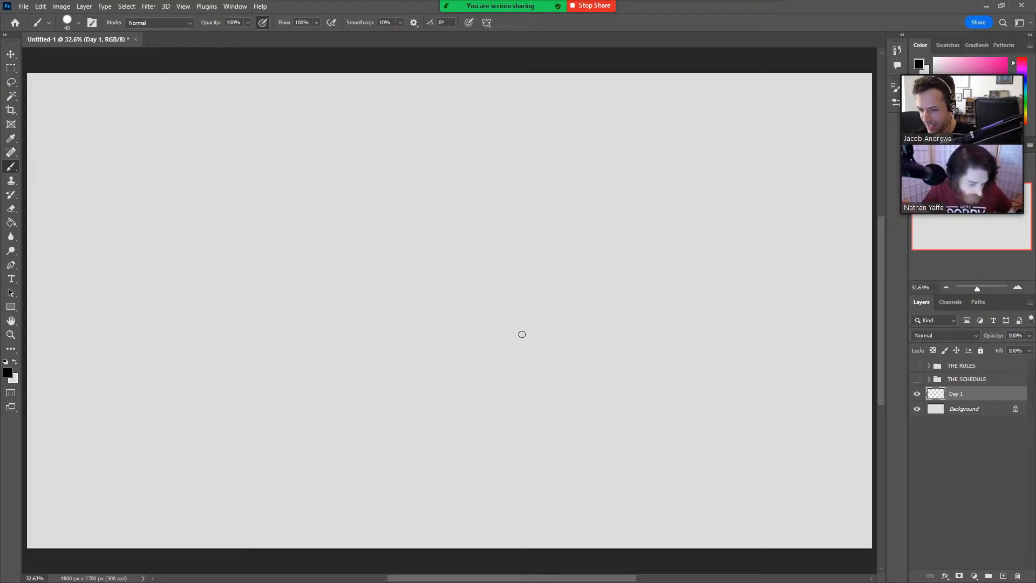
{"action": "key", "text": "bracketleft"}
{"action": "key", "text": "bracketleft"}
{"action": "key", "text": "bracketleft"}
{"action": "mouse_move", "coordinate": [335, 334]}
{"action": "left_mouse_down"}
{"action": "mouse_move", "coordinate": [347, 292]}
{"action": "mouse_move", "coordinate": [453, 441]}
{"action": "mouse_move", "coordinate": [533, 371]}
{"action": "left_mouse_up"}
{"action": "key", "text": "ctrl+z"}
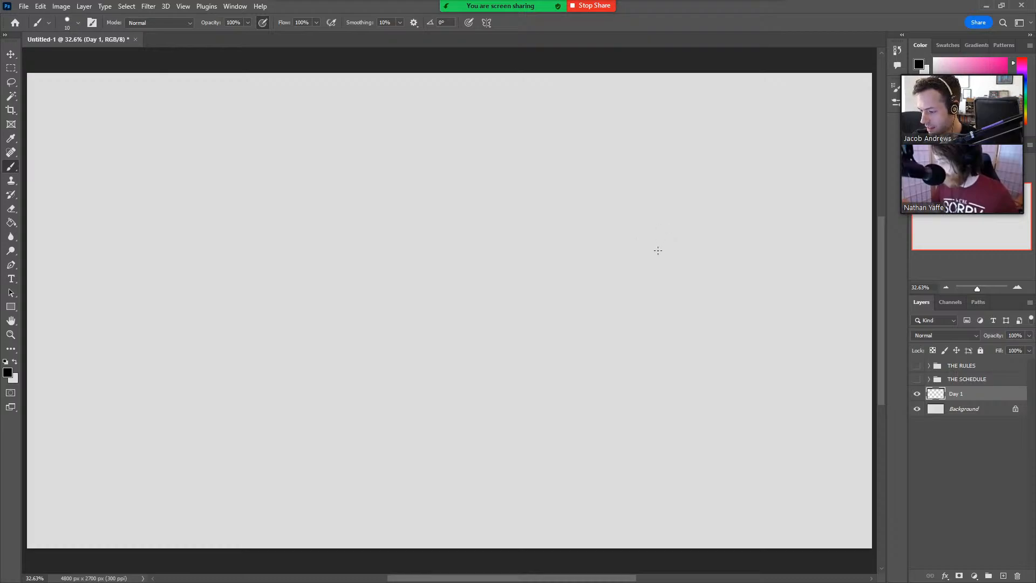
{"action": "mouse_move", "coordinate": [658, 250]}
{"action": "left_mouse_down"}
{"action": "mouse_move", "coordinate": [682, 249]}
{"action": "mouse_move", "coordinate": [696, 186]}
{"action": "left_mouse_up"}
{"action": "key", "text": "ctrl+z"}
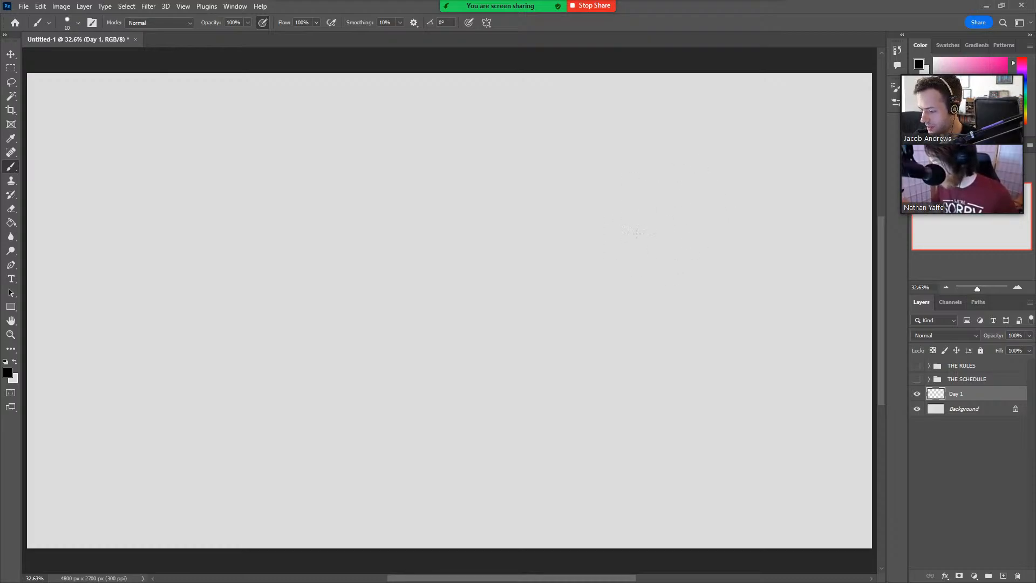
Sketch a tilted ribcage oval in the canvas's upper right, with a shoulder line, a centre line and a curved lower rib arch.
{"action": "left_click_drag", "start_coordinate": [649, 248], "coordinate": [701, 170]}
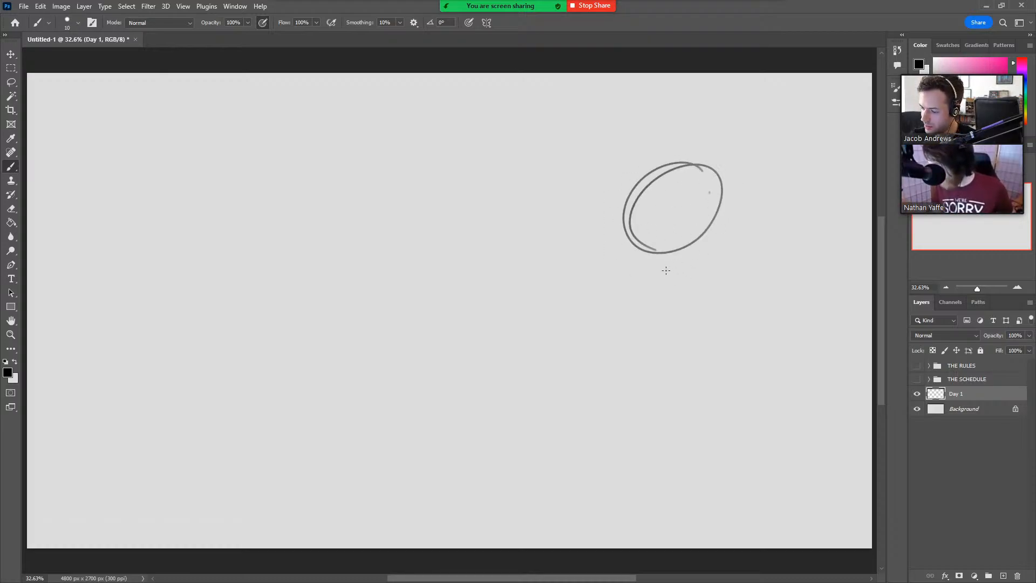
{"action": "mouse_move", "coordinate": [616, 203]}
{"action": "left_mouse_down"}
{"action": "mouse_move", "coordinate": [713, 162]}
{"action": "mouse_move", "coordinate": [659, 208]}
{"action": "mouse_move", "coordinate": [673, 245]}
{"action": "left_mouse_up"}
{"action": "key", "text": "ctrl+z"}
{"action": "mouse_move", "coordinate": [671, 145]}
{"action": "left_mouse_down"}
{"action": "mouse_move", "coordinate": [654, 231]}
{"action": "mouse_move", "coordinate": [697, 217]}
{"action": "left_mouse_up"}
{"action": "left_click_drag", "start_coordinate": [636, 252], "coordinate": [699, 222]}
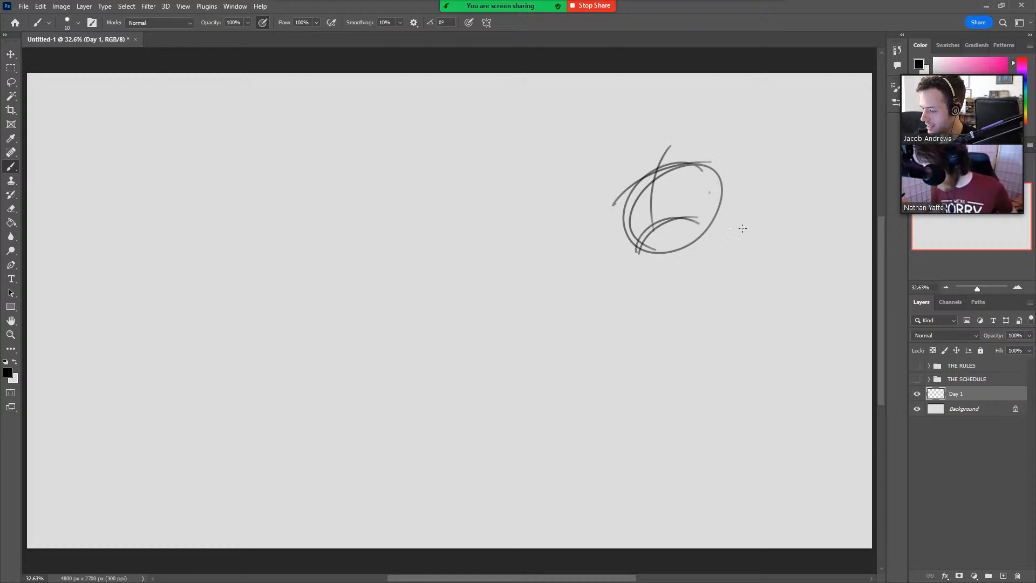
{"action": "left_click_drag", "start_coordinate": [636, 251], "coordinate": [616, 208]}
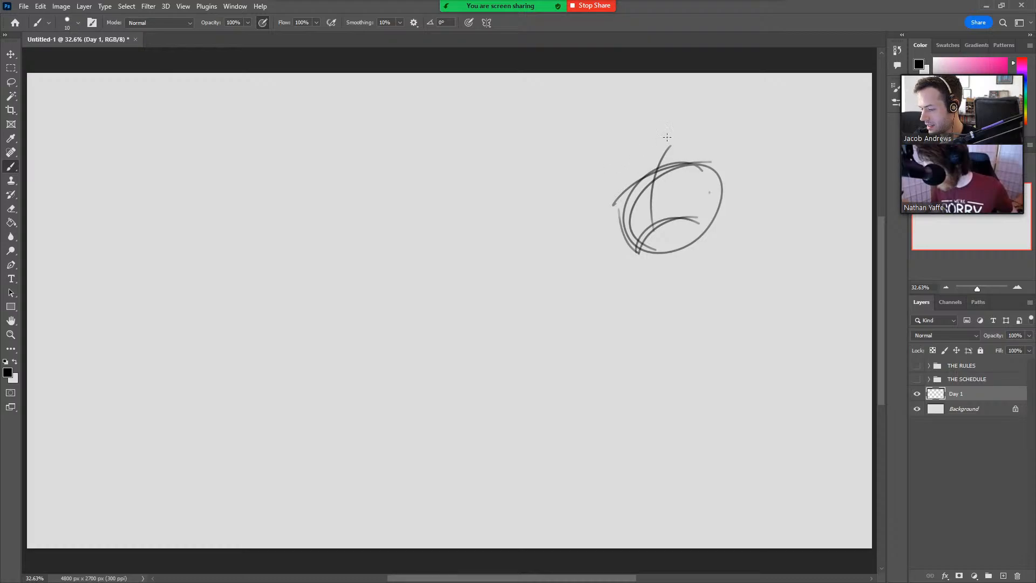
Sketch a small head oval above the ribcage and a curved spine line running down through the torso.
{"action": "mouse_move", "coordinate": [659, 170]}
{"action": "left_mouse_down"}
{"action": "mouse_move", "coordinate": [633, 158]}
{"action": "mouse_move", "coordinate": [672, 142]}
{"action": "mouse_move", "coordinate": [666, 267]}
{"action": "left_mouse_up"}
{"action": "key", "text": "ctrl+z"}
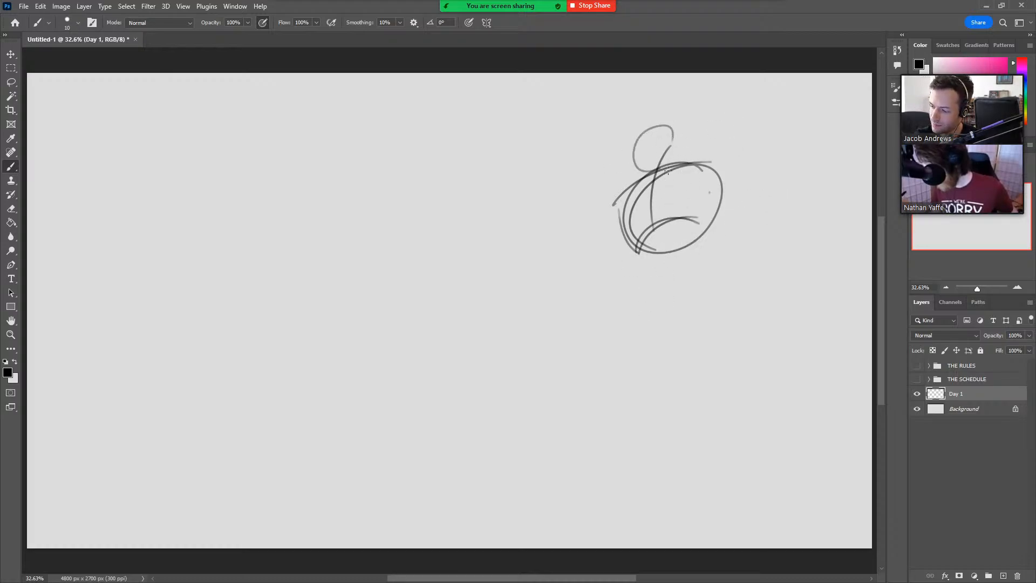
{"action": "mouse_move", "coordinate": [659, 165]}
{"action": "left_mouse_down"}
{"action": "mouse_move", "coordinate": [681, 262]}
{"action": "mouse_move", "coordinate": [704, 242]}
{"action": "left_mouse_up"}
Block in the pelvis and the forward leg reaching left, with the thigh, bent knee, lower leg and raised foot.
{"action": "mouse_move", "coordinate": [647, 269]}
{"action": "left_mouse_down"}
{"action": "mouse_move", "coordinate": [679, 256]}
{"action": "mouse_move", "coordinate": [684, 301]}
{"action": "mouse_move", "coordinate": [698, 277]}
{"action": "mouse_move", "coordinate": [533, 306]}
{"action": "left_mouse_up"}
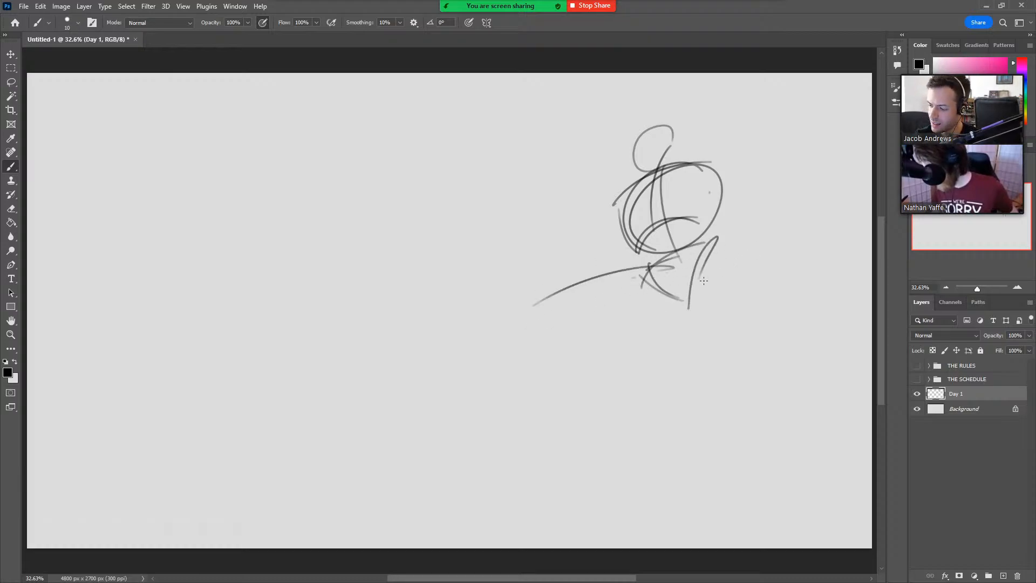
{"action": "mouse_move", "coordinate": [680, 297]}
{"action": "left_mouse_down"}
{"action": "mouse_move", "coordinate": [548, 307]}
{"action": "mouse_move", "coordinate": [669, 287]}
{"action": "left_mouse_up"}
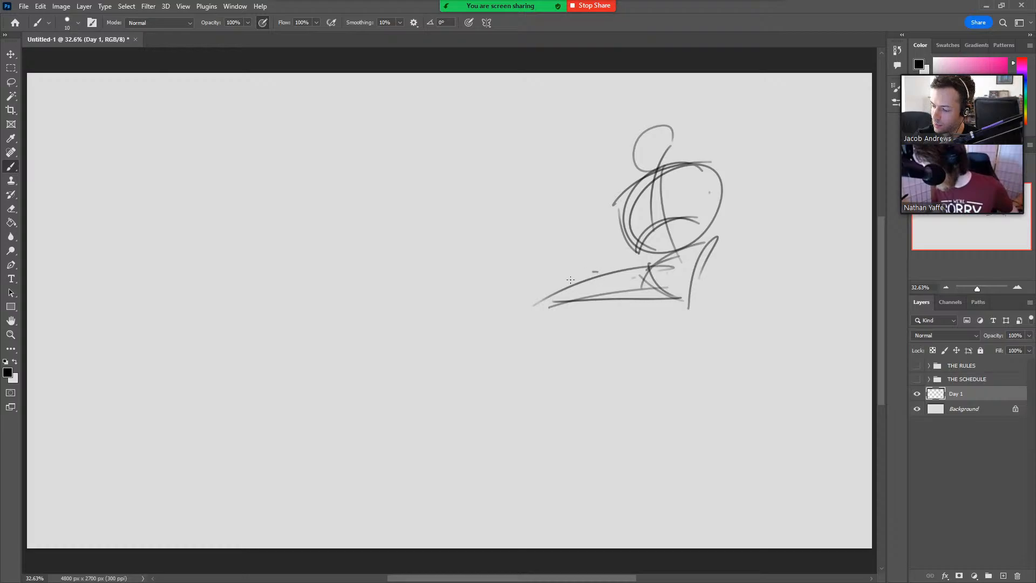
{"action": "left_click_drag", "start_coordinate": [571, 282], "coordinate": [497, 369]}
{"action": "key", "text": "ctrl+z"}
{"action": "mouse_move", "coordinate": [573, 283]}
{"action": "left_mouse_down"}
{"action": "mouse_move", "coordinate": [505, 394]}
{"action": "mouse_move", "coordinate": [561, 371]}
{"action": "mouse_move", "coordinate": [559, 396]}
{"action": "left_mouse_up"}
{"action": "mouse_move", "coordinate": [526, 359]}
{"action": "left_mouse_down"}
{"action": "mouse_move", "coordinate": [468, 327]}
{"action": "mouse_move", "coordinate": [519, 387]}
{"action": "left_mouse_up"}
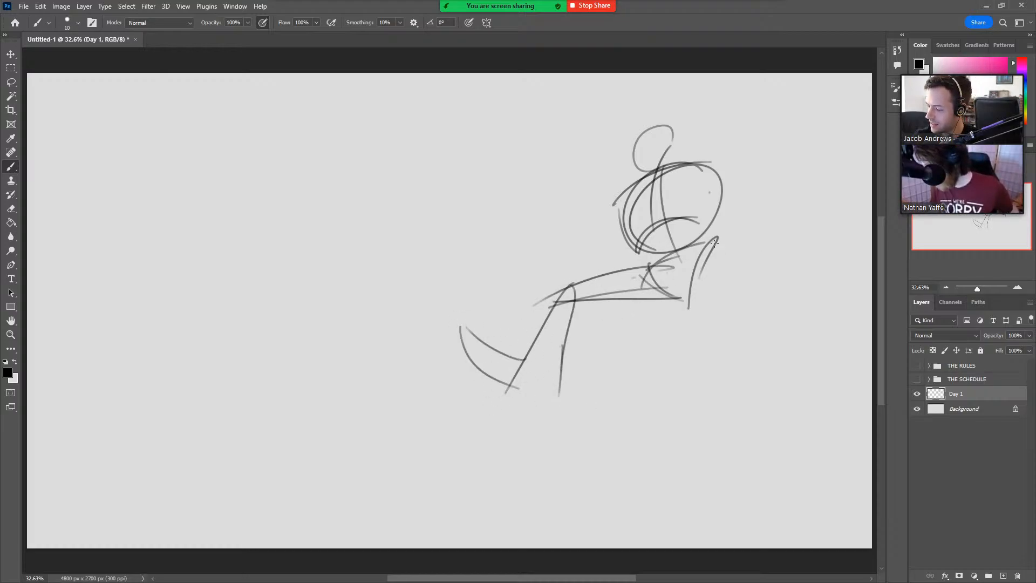
Draw the trailing leg extending right from the pelvis, with the knee bent and the shin angled upward.
{"action": "left_click_drag", "start_coordinate": [658, 294], "coordinate": [760, 317]}
{"action": "left_click_drag", "start_coordinate": [719, 241], "coordinate": [820, 325]}
{"action": "mouse_move", "coordinate": [747, 312]}
{"action": "left_mouse_down"}
{"action": "mouse_move", "coordinate": [822, 338]}
{"action": "mouse_move", "coordinate": [823, 309]}
{"action": "mouse_move", "coordinate": [862, 258]}
{"action": "left_mouse_up"}
{"action": "left_click_drag", "start_coordinate": [821, 335], "coordinate": [856, 306]}
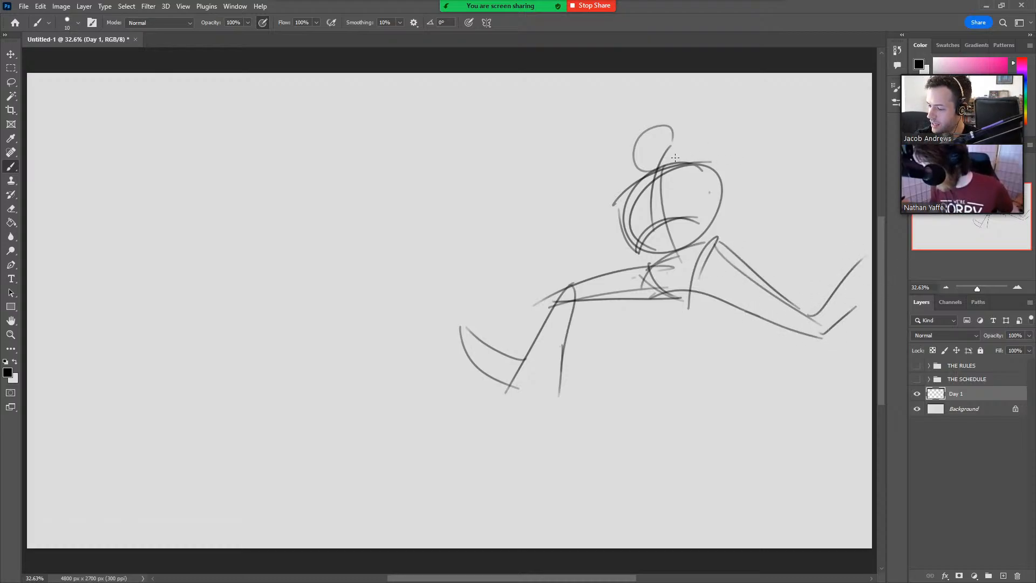
Draw the raised arm from the right shoulder, bending at the elbow and running off the canvas's upper edge.
{"action": "mouse_move", "coordinate": [650, 171]}
{"action": "left_mouse_down"}
{"action": "mouse_move", "coordinate": [645, 131]}
{"action": "mouse_move", "coordinate": [681, 137]}
{"action": "mouse_move", "coordinate": [751, 122]}
{"action": "left_mouse_up"}
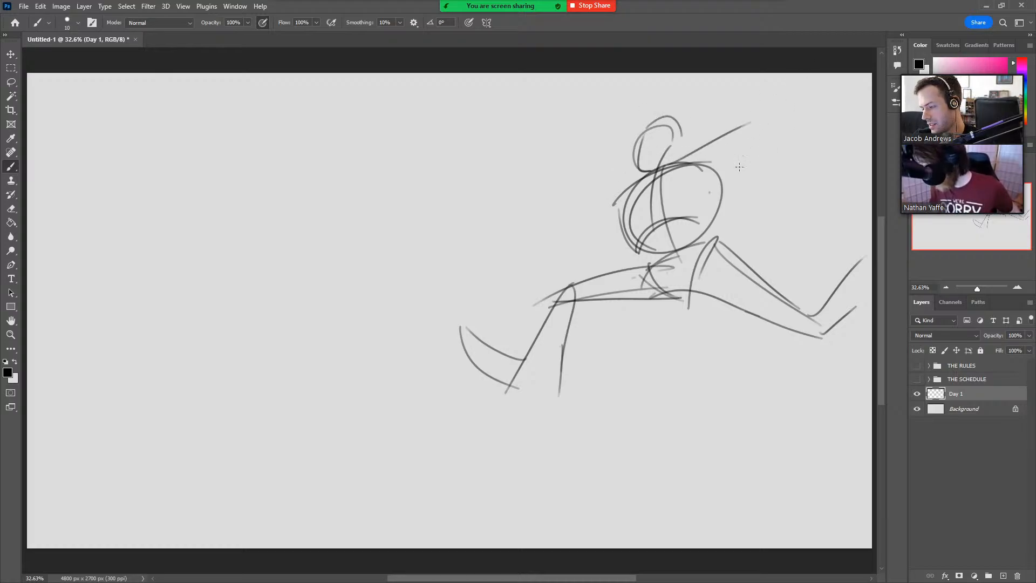
{"action": "left_click_drag", "start_coordinate": [709, 192], "coordinate": [768, 144]}
{"action": "key", "text": "ctrl+z"}
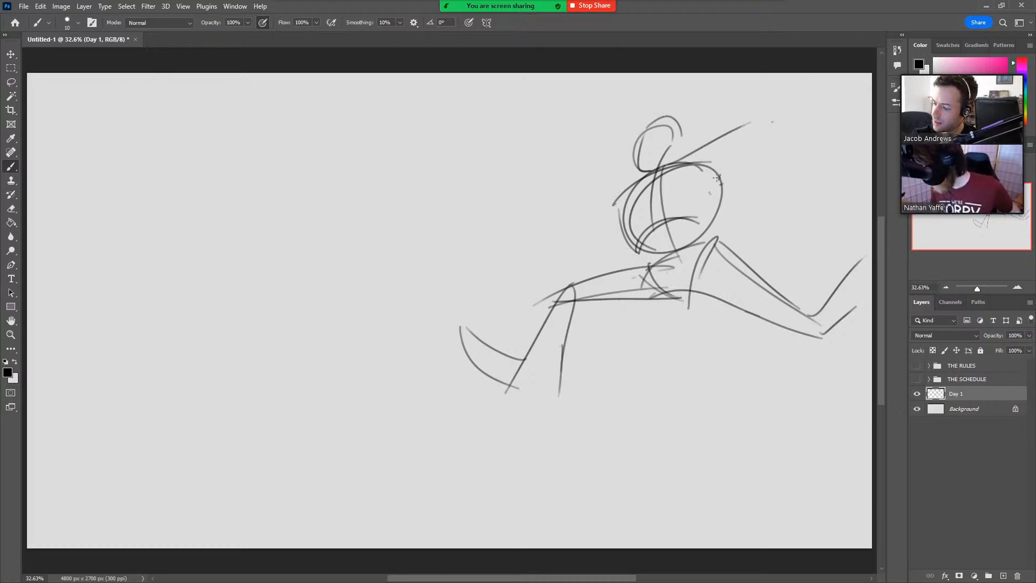
{"action": "mouse_move", "coordinate": [720, 173]}
{"action": "left_mouse_down"}
{"action": "mouse_move", "coordinate": [755, 127]}
{"action": "mouse_move", "coordinate": [749, 110]}
{"action": "mouse_move", "coordinate": [759, 110]}
{"action": "mouse_move", "coordinate": [765, 74]}
{"action": "left_mouse_up"}
{"action": "left_click_drag", "start_coordinate": [771, 125], "coordinate": [789, 74]}
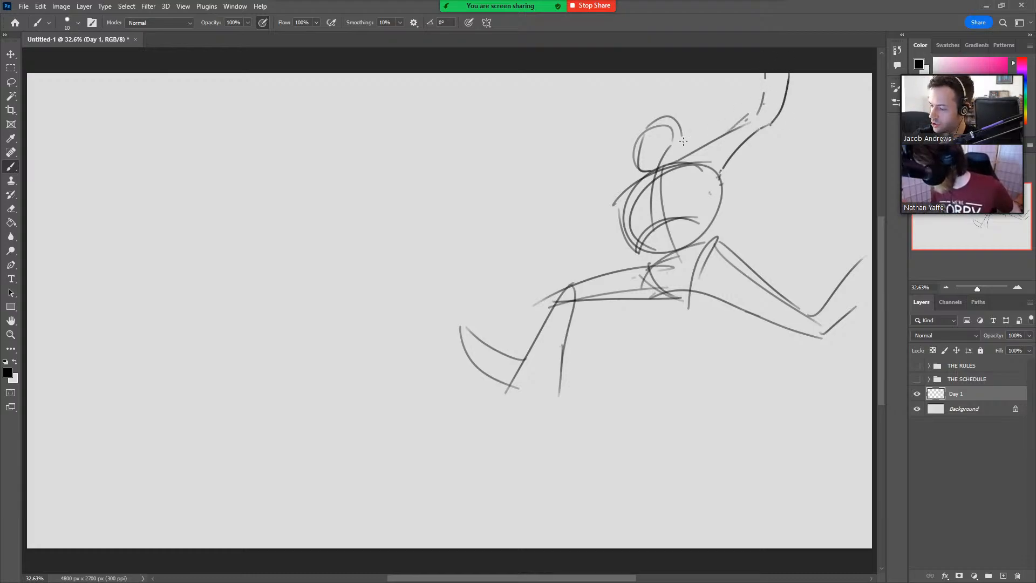
Add a contour line along the left side of the torso, and undo the trial line between the right armpit and the hip.
{"action": "mouse_move", "coordinate": [633, 185]}
{"action": "left_mouse_down"}
{"action": "mouse_move", "coordinate": [629, 223]}
{"action": "mouse_move", "coordinate": [668, 258]}
{"action": "mouse_move", "coordinate": [616, 201]}
{"action": "mouse_move", "coordinate": [652, 253]}
{"action": "left_mouse_up"}
{"action": "key", "text": "ctrl+z"}
{"action": "left_click_drag", "start_coordinate": [720, 170], "coordinate": [713, 238]}
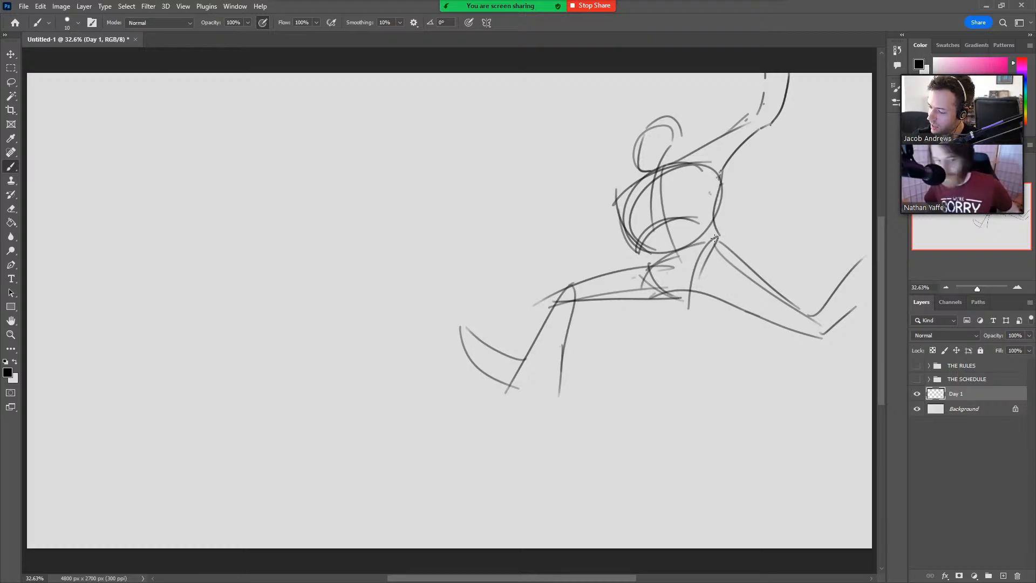
{"action": "key", "text": "ctrl+z"}
Draw the other arm reaching left with a bent elbow and an open hand with spread fingers.
{"action": "left_click_drag", "start_coordinate": [642, 172], "coordinate": [562, 239]}
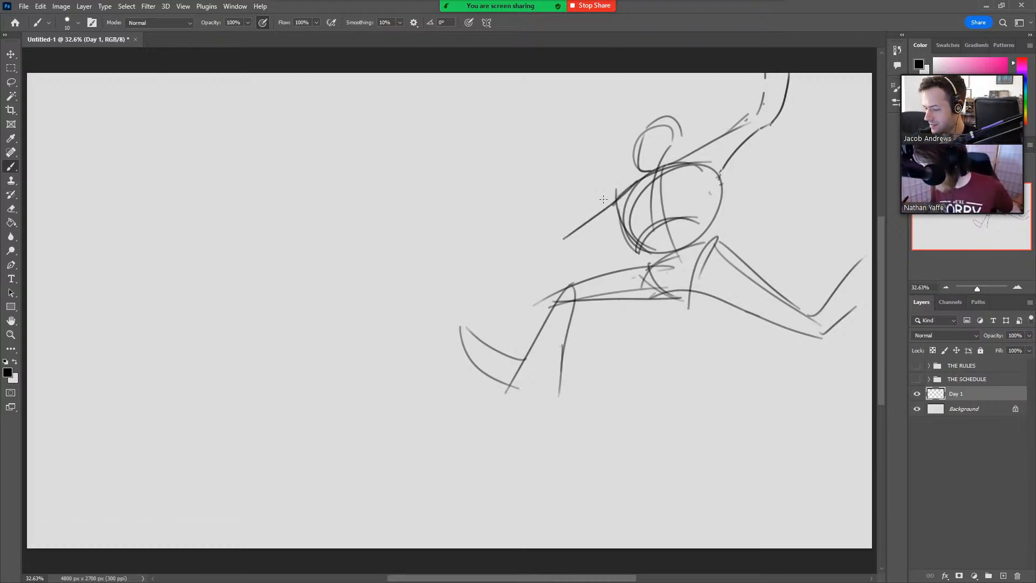
{"action": "left_click_drag", "start_coordinate": [633, 217], "coordinate": [562, 239]}
{"action": "key", "text": "ctrl+z"}
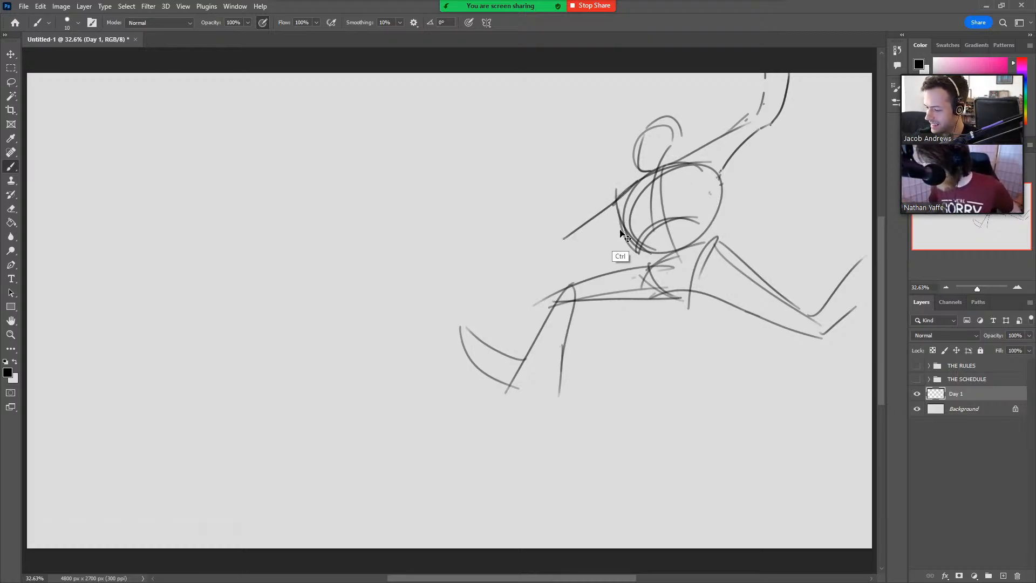
{"action": "mouse_move", "coordinate": [625, 225]}
{"action": "left_mouse_down"}
{"action": "mouse_move", "coordinate": [553, 239]}
{"action": "mouse_move", "coordinate": [569, 214]}
{"action": "mouse_move", "coordinate": [574, 226]}
{"action": "mouse_move", "coordinate": [498, 224]}
{"action": "left_mouse_up"}
{"action": "mouse_move", "coordinate": [565, 238]}
{"action": "left_mouse_down"}
{"action": "mouse_move", "coordinate": [503, 228]}
{"action": "mouse_move", "coordinate": [484, 207]}
{"action": "mouse_move", "coordinate": [501, 194]}
{"action": "mouse_move", "coordinate": [499, 209]}
{"action": "mouse_move", "coordinate": [508, 185]}
{"action": "mouse_move", "coordinate": [501, 214]}
{"action": "mouse_move", "coordinate": [483, 163]}
{"action": "mouse_move", "coordinate": [489, 192]}
{"action": "mouse_move", "coordinate": [462, 178]}
{"action": "mouse_move", "coordinate": [483, 196]}
{"action": "mouse_move", "coordinate": [461, 209]}
{"action": "mouse_move", "coordinate": [476, 205]}
{"action": "left_mouse_up"}
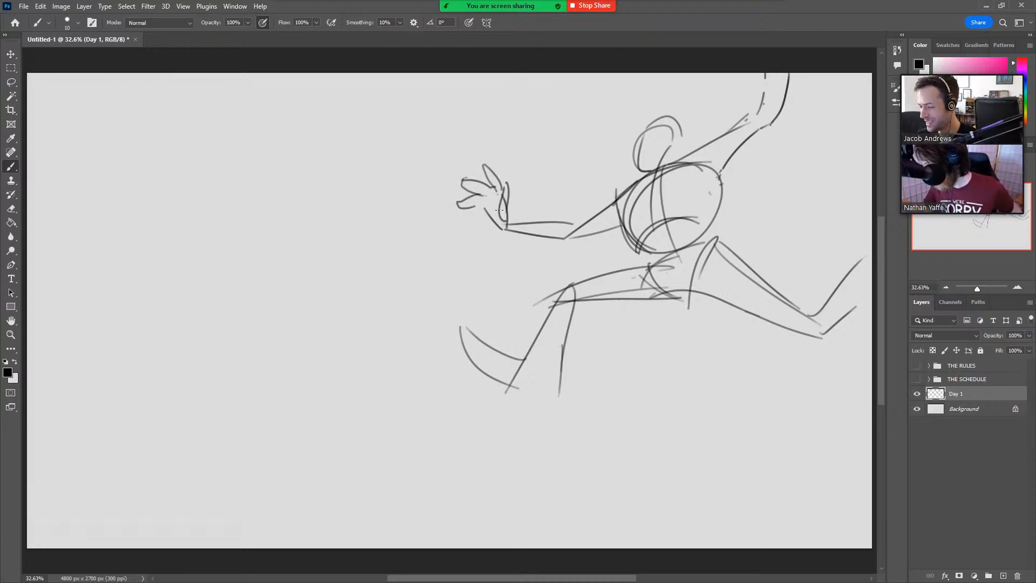
{"action": "left_click_drag", "start_coordinate": [463, 177], "coordinate": [481, 193]}
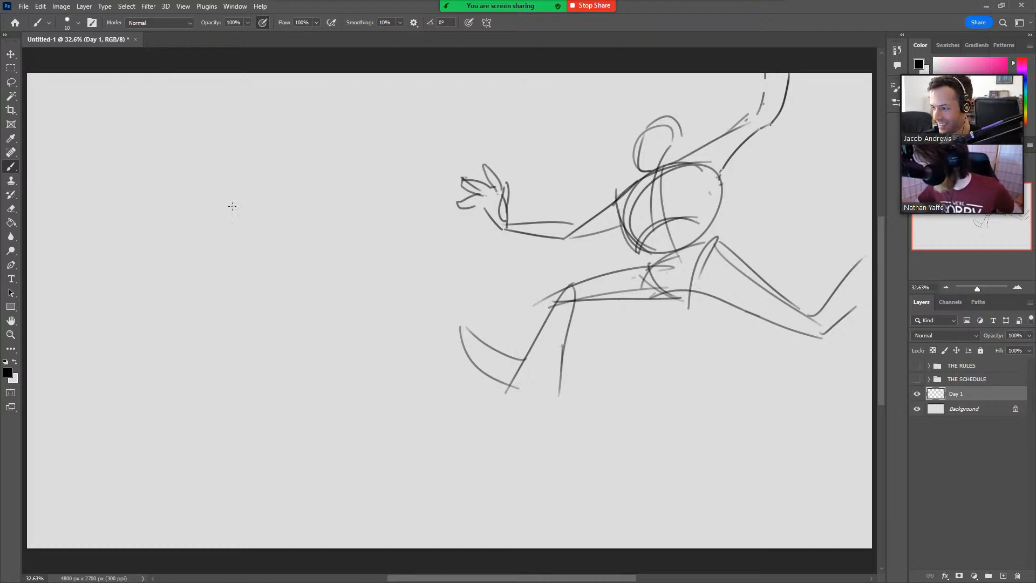
Start a second figure on the canvas's left side with an oval head, a V-shaped neckline and tapering torso sides.
{"action": "mouse_move", "coordinate": [265, 250]}
{"action": "left_mouse_down"}
{"action": "mouse_move", "coordinate": [282, 236]}
{"action": "mouse_move", "coordinate": [247, 235]}
{"action": "left_mouse_up"}
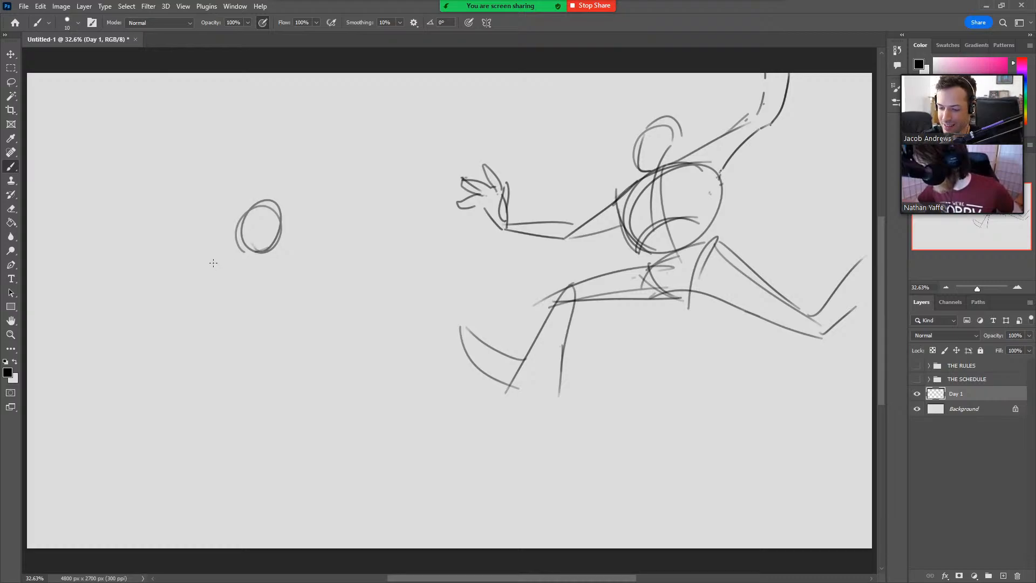
{"action": "left_click_drag", "start_coordinate": [273, 322], "coordinate": [263, 322]}
{"action": "mouse_move", "coordinate": [244, 264]}
{"action": "left_mouse_down"}
{"action": "mouse_move", "coordinate": [265, 322]}
{"action": "mouse_move", "coordinate": [248, 323]}
{"action": "mouse_move", "coordinate": [233, 252]}
{"action": "left_mouse_up"}
{"action": "key", "text": "ctrl+z"}
{"action": "key", "text": "ctrl+z"}
{"action": "left_click_drag", "start_coordinate": [245, 254], "coordinate": [261, 272]}
{"action": "left_click_drag", "start_coordinate": [273, 322], "coordinate": [300, 251]}
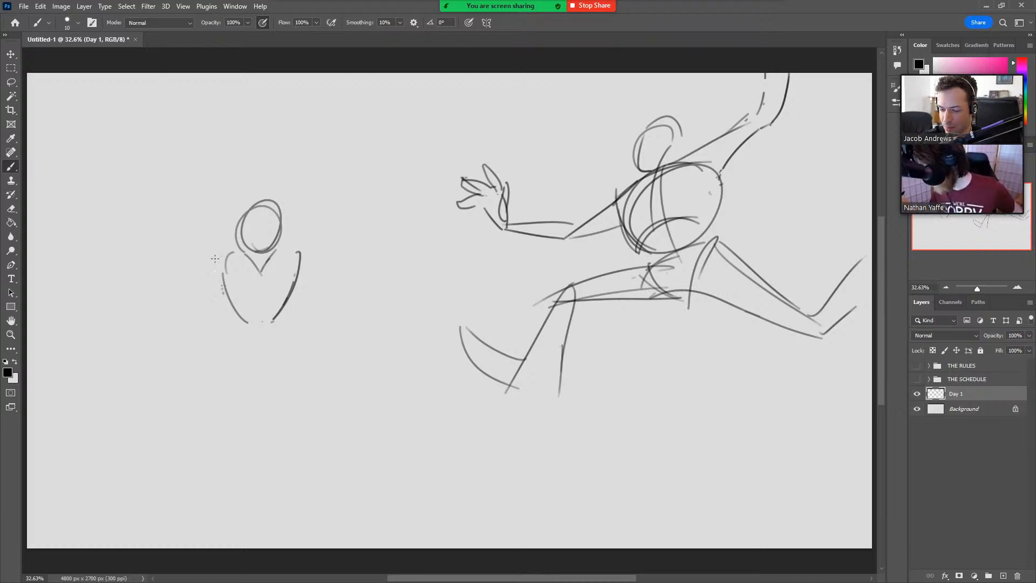
Draw the second figure's two arms raised straight up on either side of the head.
{"action": "mouse_move", "coordinate": [215, 213]}
{"action": "left_mouse_down"}
{"action": "mouse_move", "coordinate": [222, 291]}
{"action": "mouse_move", "coordinate": [216, 128]}
{"action": "left_mouse_up"}
{"action": "mouse_move", "coordinate": [297, 260]}
{"action": "left_mouse_down"}
{"action": "mouse_move", "coordinate": [288, 190]}
{"action": "mouse_move", "coordinate": [281, 244]}
{"action": "mouse_move", "coordinate": [299, 254]}
{"action": "mouse_move", "coordinate": [292, 194]}
{"action": "left_mouse_up"}
{"action": "key", "text": "ctrl+z"}
{"action": "mouse_move", "coordinate": [281, 254]}
{"action": "left_mouse_down"}
{"action": "mouse_move", "coordinate": [297, 109]}
{"action": "mouse_move", "coordinate": [294, 195]}
{"action": "left_mouse_up"}
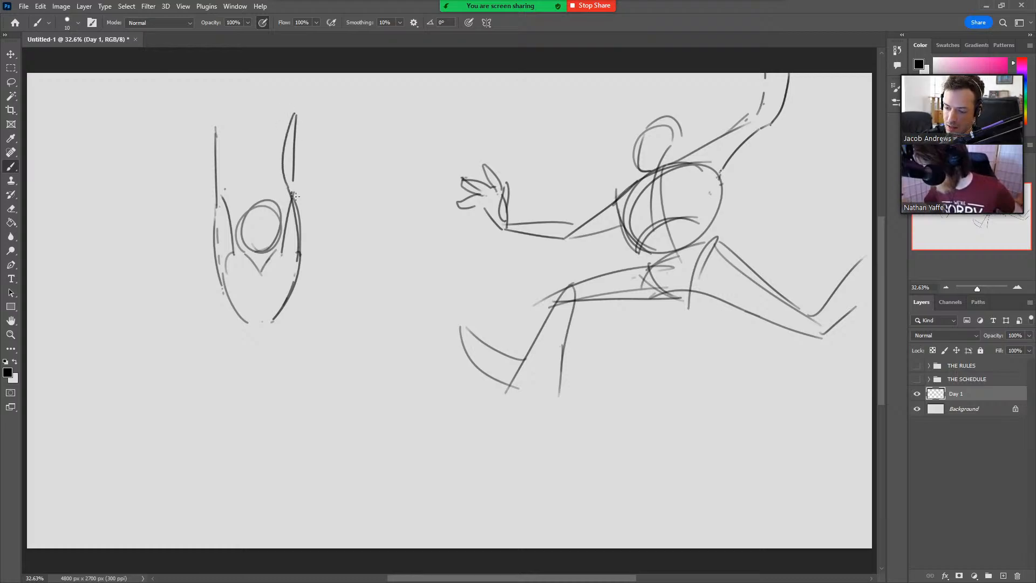
{"action": "left_click_drag", "start_coordinate": [218, 125], "coordinate": [223, 204]}
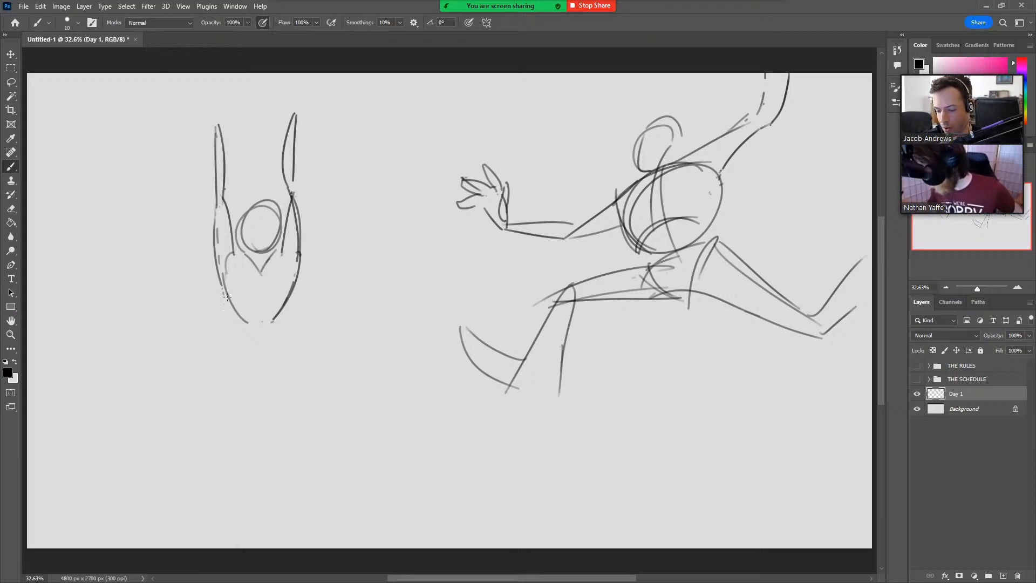
Draw the second figure's waist contours running down from both sides of the ribcage.
{"action": "mouse_move", "coordinate": [226, 295]}
{"action": "left_mouse_down"}
{"action": "mouse_move", "coordinate": [242, 331]}
{"action": "mouse_move", "coordinate": [232, 360]}
{"action": "left_mouse_up"}
{"action": "left_click_drag", "start_coordinate": [289, 283], "coordinate": [282, 341]}
{"action": "mouse_move", "coordinate": [296, 278]}
{"action": "left_mouse_down"}
{"action": "mouse_move", "coordinate": [294, 354]}
{"action": "mouse_move", "coordinate": [289, 325]}
{"action": "left_mouse_up"}
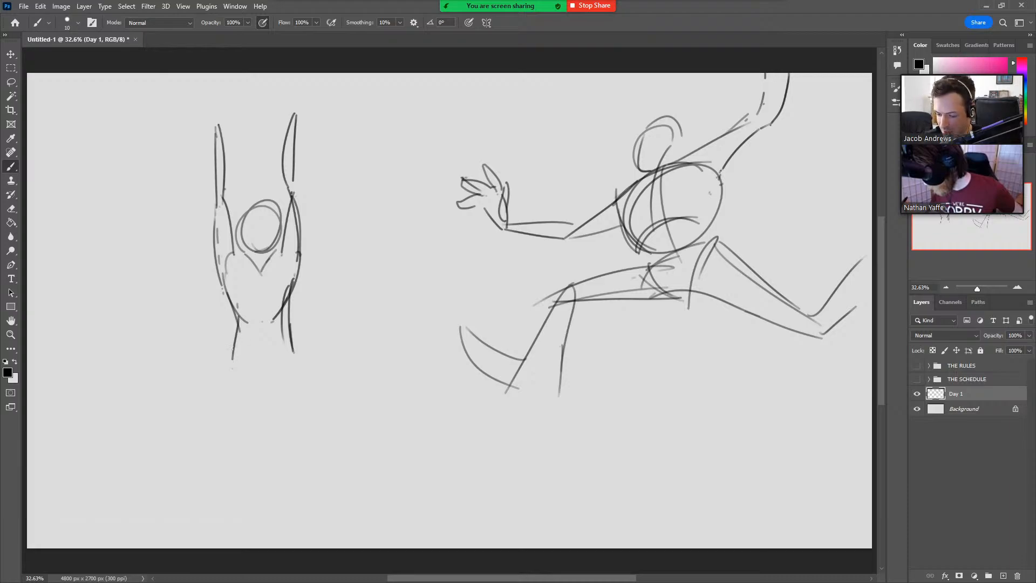
{"action": "left_click_drag", "start_coordinate": [239, 323], "coordinate": [228, 362]}
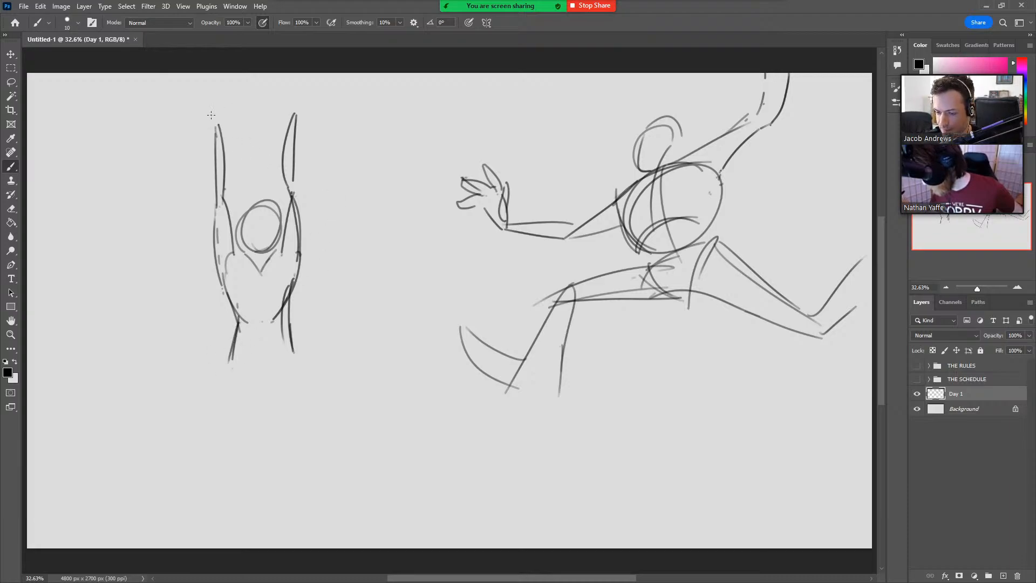
Add simple hands to the second figure's raised arms, plus a centre line and a rib arch across the chest.
{"action": "mouse_move", "coordinate": [213, 143]}
{"action": "left_mouse_down"}
{"action": "mouse_move", "coordinate": [212, 89]}
{"action": "mouse_move", "coordinate": [221, 138]}
{"action": "left_mouse_up"}
{"action": "mouse_move", "coordinate": [212, 93]}
{"action": "left_mouse_down"}
{"action": "mouse_move", "coordinate": [223, 85]}
{"action": "mouse_move", "coordinate": [219, 130]}
{"action": "left_mouse_up"}
{"action": "mouse_move", "coordinate": [295, 119]}
{"action": "left_mouse_down"}
{"action": "mouse_move", "coordinate": [289, 74]}
{"action": "mouse_move", "coordinate": [286, 123]}
{"action": "left_mouse_up"}
{"action": "mouse_move", "coordinate": [259, 247]}
{"action": "left_mouse_down"}
{"action": "mouse_move", "coordinate": [258, 313]}
{"action": "mouse_move", "coordinate": [291, 281]}
{"action": "left_mouse_up"}
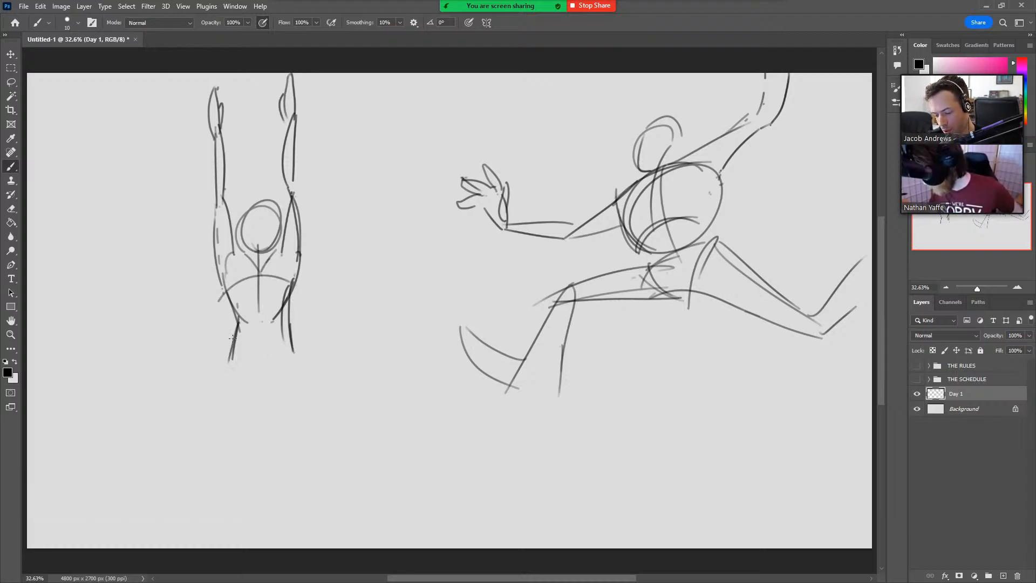
Extend the second figure's waist lines on both sides down to the hips.
{"action": "left_click_drag", "start_coordinate": [238, 317], "coordinate": [228, 381]}
{"action": "left_click_drag", "start_coordinate": [291, 308], "coordinate": [294, 373]}
{"action": "key", "text": "ctrl+z"}
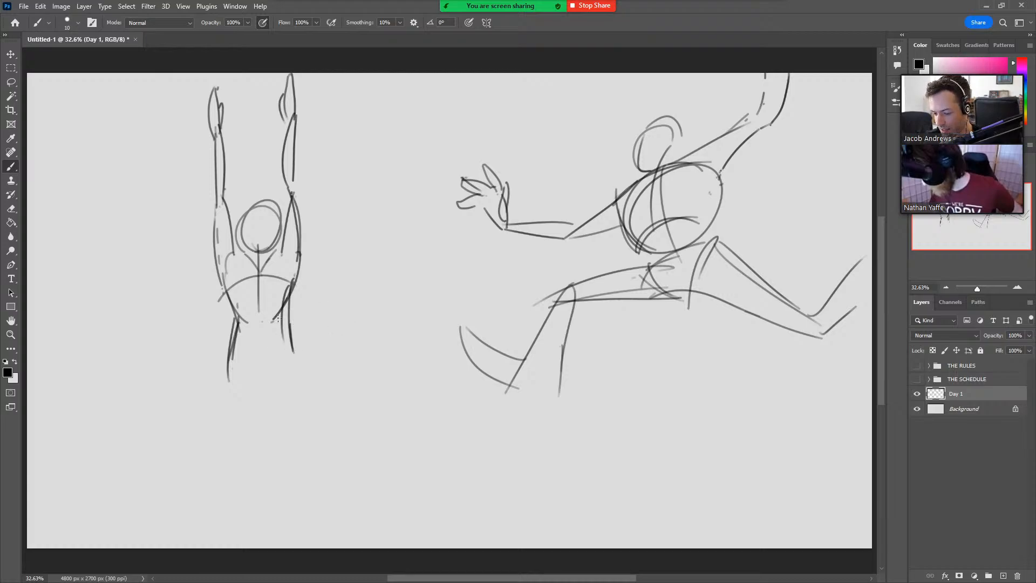
{"action": "left_click_drag", "start_coordinate": [283, 311], "coordinate": [294, 370]}
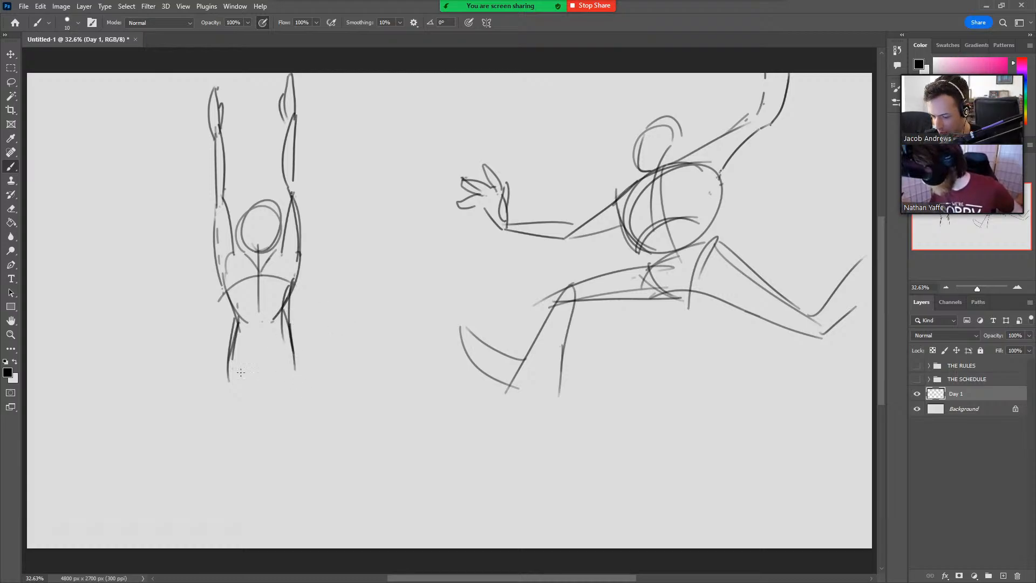
Draw the second figure's V-shaped pelvis and the inner and outer contours of both thighs down to the knees.
{"action": "mouse_move", "coordinate": [229, 362]}
{"action": "left_mouse_down"}
{"action": "mouse_move", "coordinate": [267, 399]}
{"action": "mouse_move", "coordinate": [290, 355]}
{"action": "mouse_move", "coordinate": [227, 423]}
{"action": "left_mouse_up"}
{"action": "left_click_drag", "start_coordinate": [237, 474], "coordinate": [242, 479]}
{"action": "key", "text": "ctrl+z"}
{"action": "left_click_drag", "start_coordinate": [227, 360], "coordinate": [244, 481]}
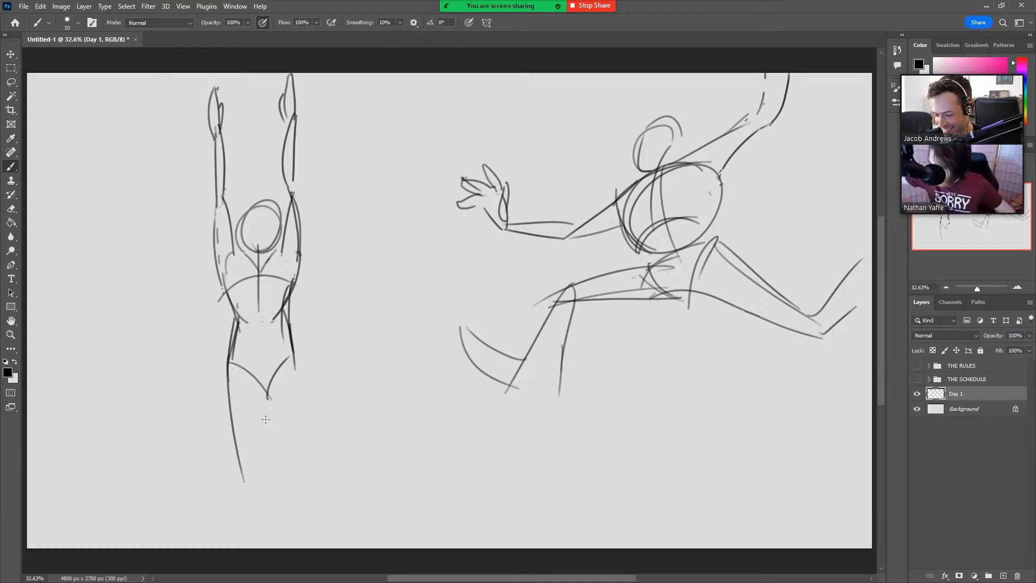
{"action": "left_click_drag", "start_coordinate": [269, 379], "coordinate": [264, 477]}
{"action": "key", "text": "ctrl+z"}
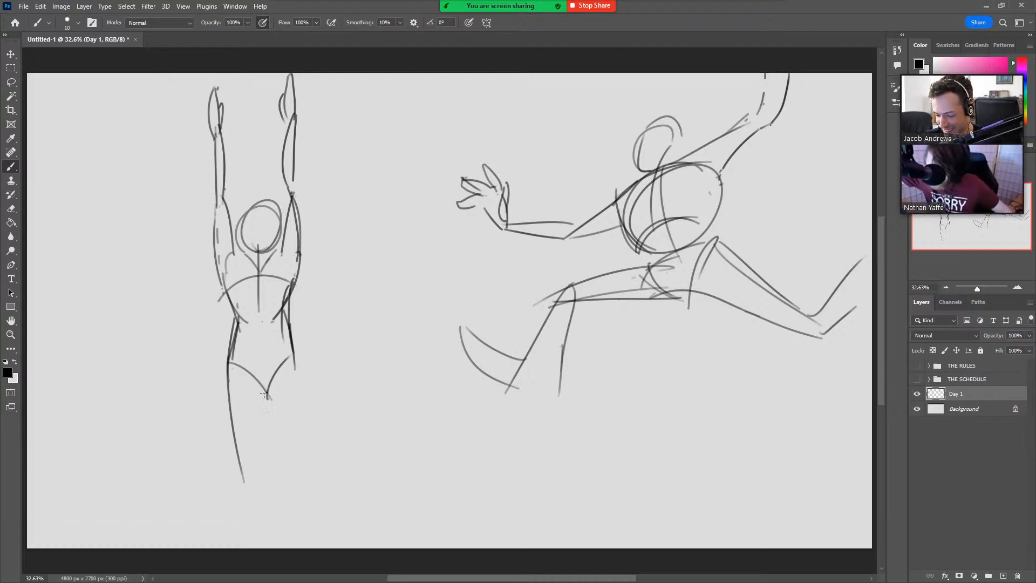
{"action": "left_click_drag", "start_coordinate": [262, 394], "coordinate": [260, 472]}
{"action": "left_click_drag", "start_coordinate": [269, 386], "coordinate": [272, 473]}
{"action": "left_click_drag", "start_coordinate": [293, 353], "coordinate": [289, 469]}
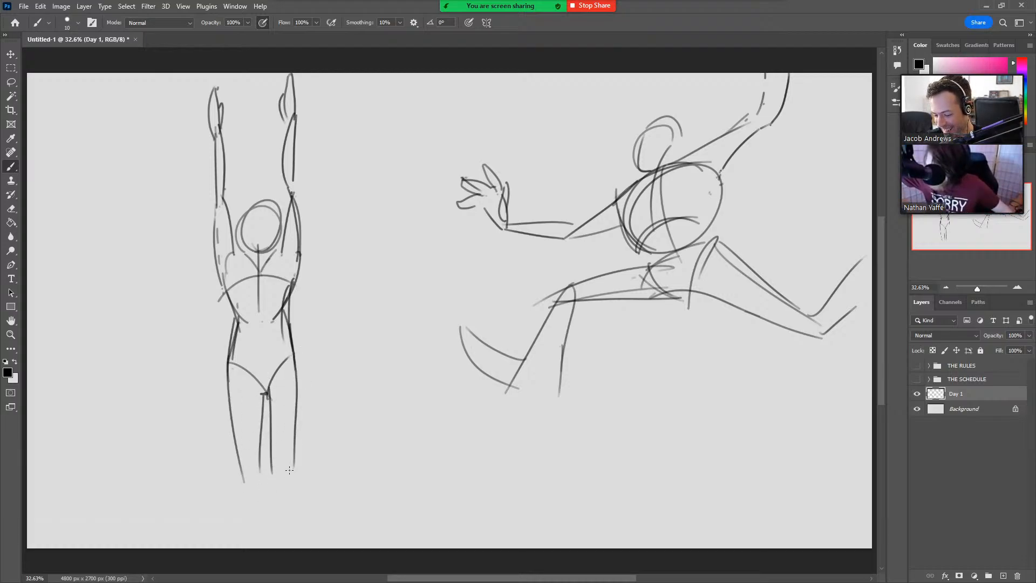
Redraw the outer contour of the second figure's right-hand thigh as a gentle curve from hip to knee.
{"action": "key", "text": "ctrl+z"}
{"action": "left_click_drag", "start_coordinate": [296, 354], "coordinate": [286, 471]}
{"action": "key", "text": "ctrl+z"}
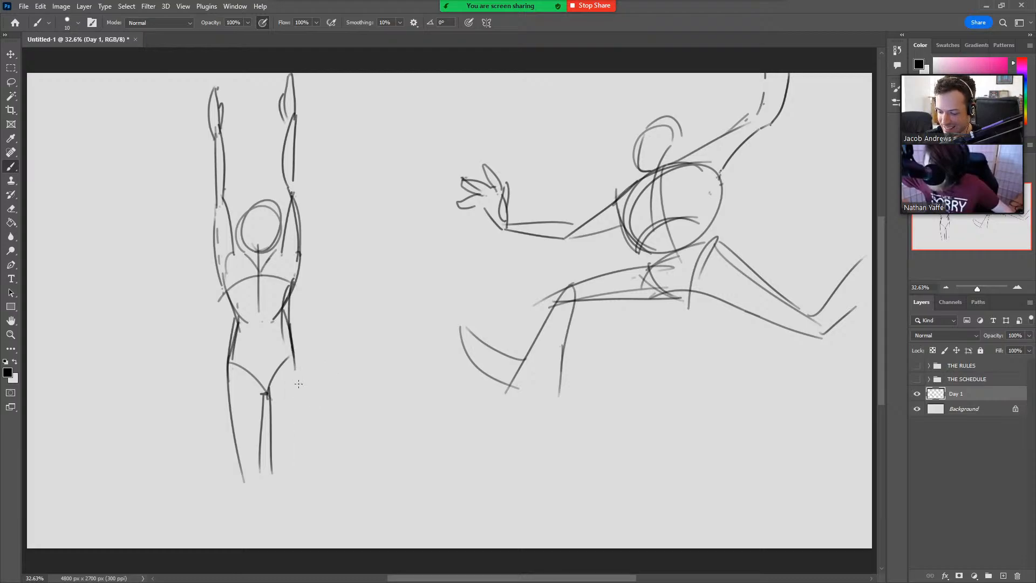
{"action": "mouse_move", "coordinate": [296, 359]}
{"action": "left_mouse_down"}
{"action": "mouse_move", "coordinate": [289, 478]}
{"action": "mouse_move", "coordinate": [260, 478]}
{"action": "mouse_move", "coordinate": [236, 548]}
{"action": "left_mouse_up"}
{"action": "key", "text": "ctrl+z"}
Draw the inner and outer contours of both lower legs of the second figure down towards the canvas edge.
{"action": "mouse_move", "coordinate": [244, 491]}
{"action": "left_mouse_down"}
{"action": "mouse_move", "coordinate": [245, 548]}
{"action": "mouse_move", "coordinate": [266, 542]}
{"action": "left_mouse_up"}
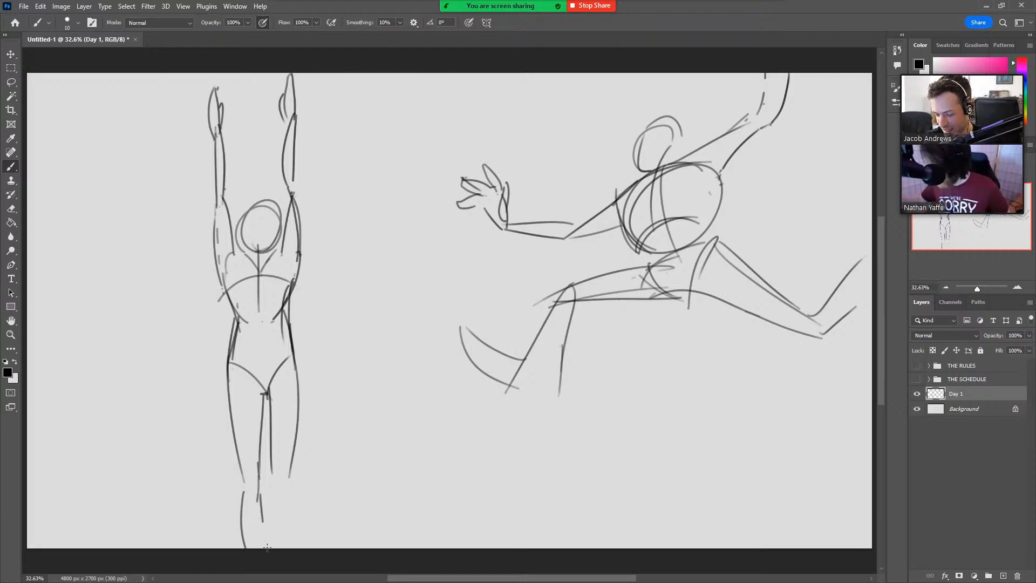
{"action": "left_click_drag", "start_coordinate": [274, 468], "coordinate": [301, 547]}
{"action": "key", "text": "ctrl+z"}
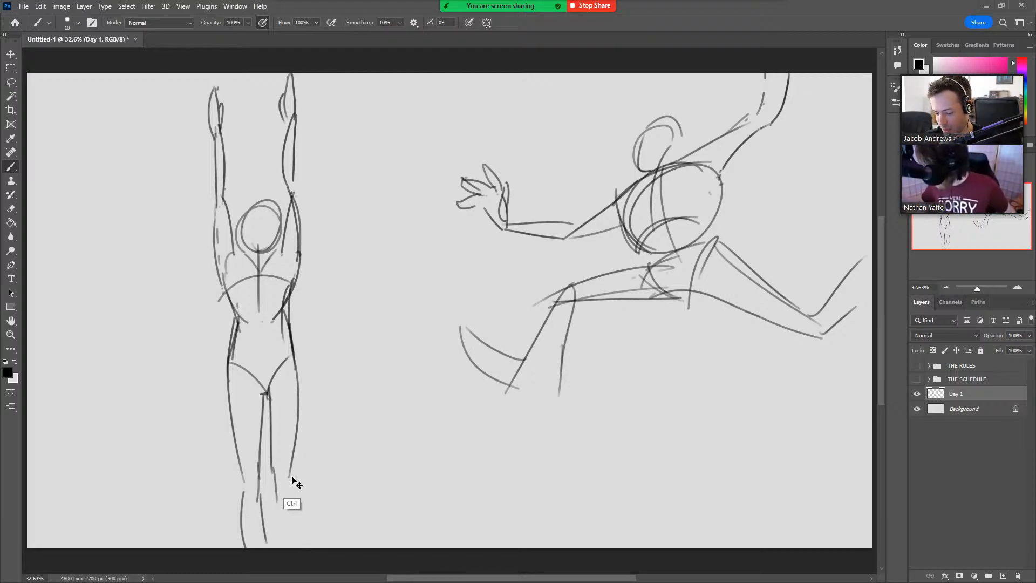
{"action": "left_click_drag", "start_coordinate": [290, 490], "coordinate": [294, 547]}
{"action": "left_click_drag", "start_coordinate": [277, 492], "coordinate": [277, 531]}
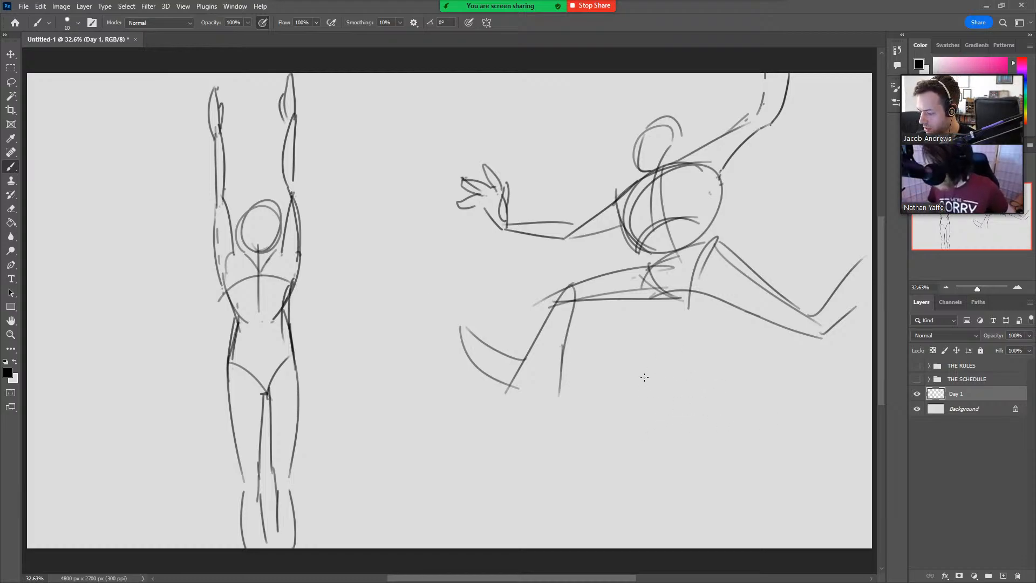
Sketch a small cartoon figure below the leaping figure, with a round head, stacked oval torso and two bent legs with feet.
{"action": "mouse_move", "coordinate": [687, 414]}
{"action": "left_mouse_down"}
{"action": "mouse_move", "coordinate": [661, 385]}
{"action": "mouse_move", "coordinate": [665, 415]}
{"action": "left_mouse_up"}
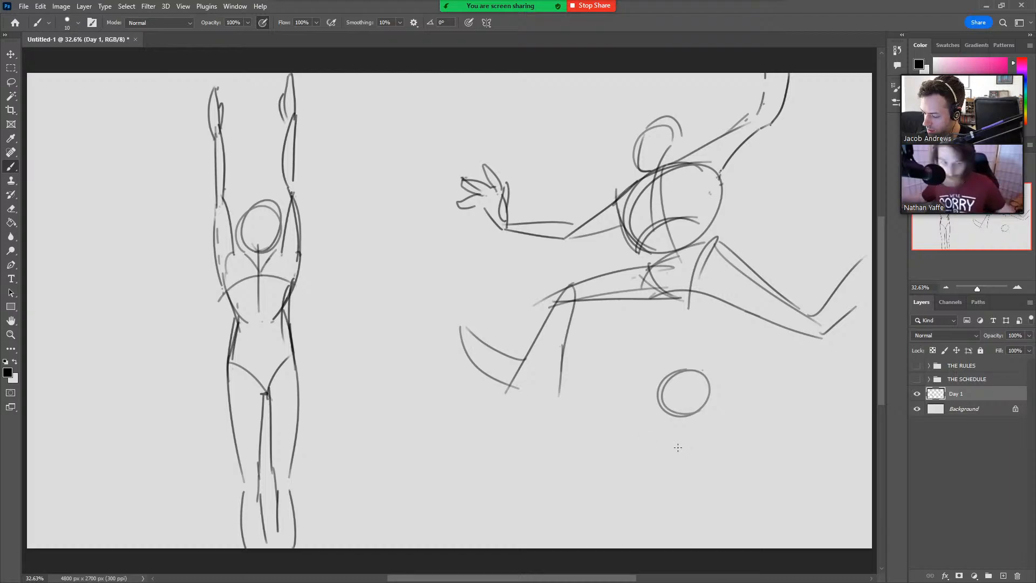
{"action": "mouse_move", "coordinate": [704, 438]}
{"action": "left_mouse_down"}
{"action": "mouse_move", "coordinate": [661, 432]}
{"action": "mouse_move", "coordinate": [685, 404]}
{"action": "mouse_move", "coordinate": [677, 450]}
{"action": "mouse_move", "coordinate": [706, 430]}
{"action": "mouse_move", "coordinate": [691, 413]}
{"action": "left_mouse_up"}
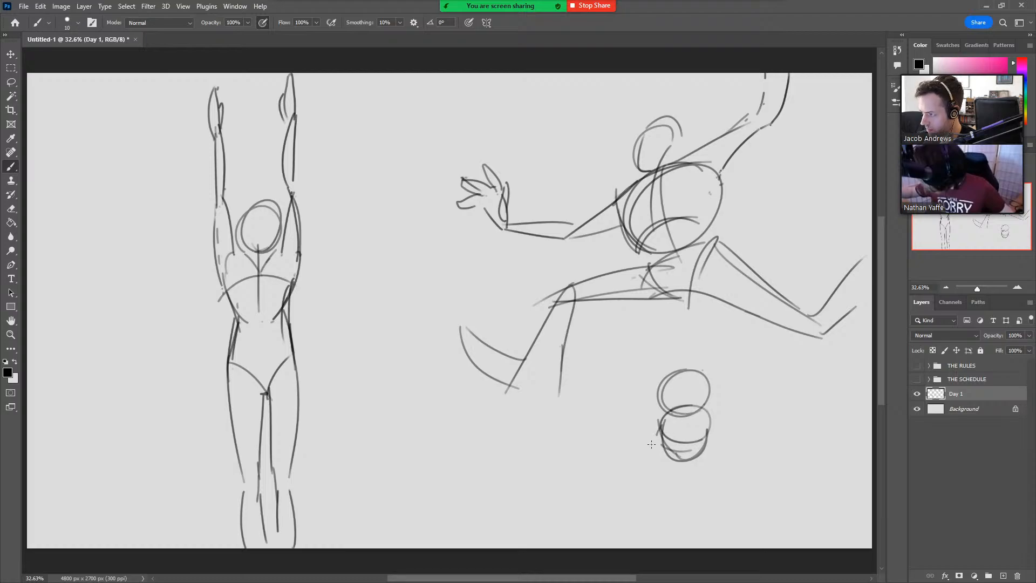
{"action": "mouse_move", "coordinate": [674, 454]}
{"action": "left_mouse_down"}
{"action": "mouse_move", "coordinate": [630, 444]}
{"action": "mouse_move", "coordinate": [653, 461]}
{"action": "mouse_move", "coordinate": [607, 479]}
{"action": "mouse_move", "coordinate": [627, 487]}
{"action": "left_mouse_up"}
{"action": "key", "text": "ctrl+z"}
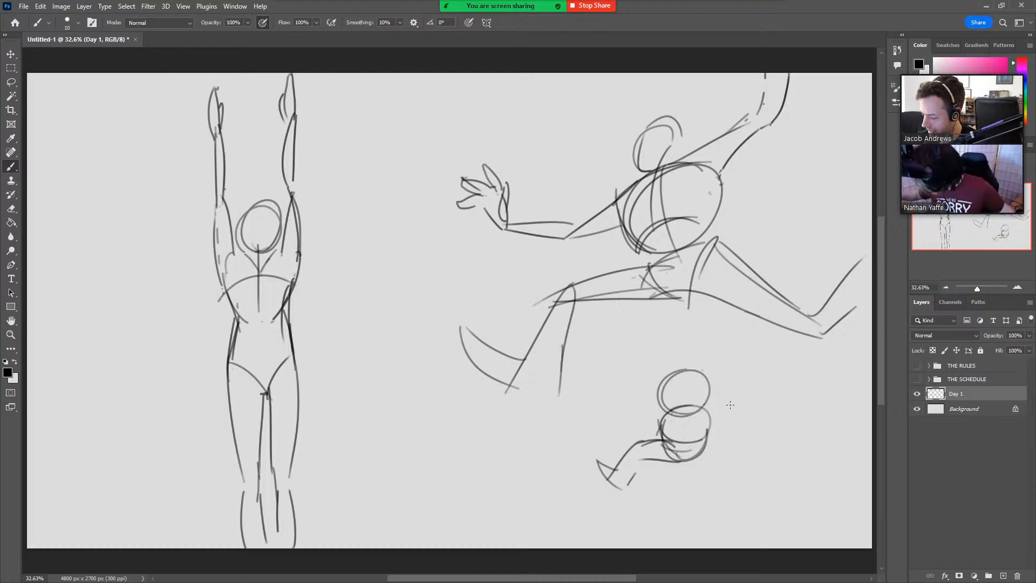
{"action": "mouse_move", "coordinate": [705, 441]}
{"action": "left_mouse_down"}
{"action": "mouse_move", "coordinate": [741, 419]}
{"action": "mouse_move", "coordinate": [750, 451]}
{"action": "mouse_move", "coordinate": [722, 446]}
{"action": "mouse_move", "coordinate": [731, 467]}
{"action": "mouse_move", "coordinate": [767, 438]}
{"action": "mouse_move", "coordinate": [734, 472]}
{"action": "left_mouse_up"}
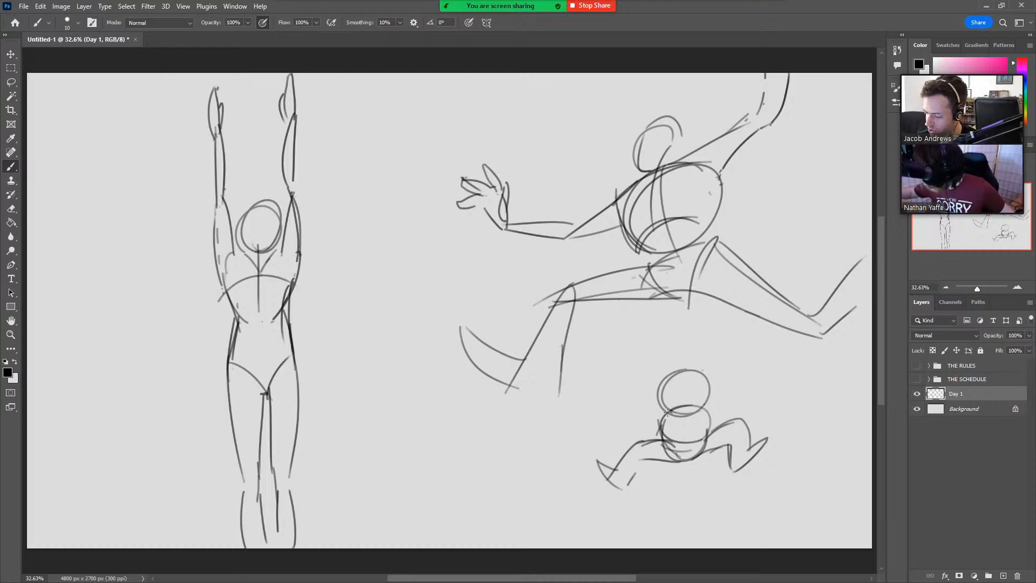
Add outstretched arms with simple fists to the small cartoon figure, plus crossed guide lines on its face.
{"action": "left_click_drag", "start_coordinate": [645, 397], "coordinate": [624, 396]}
{"action": "left_click_drag", "start_coordinate": [661, 424], "coordinate": [603, 408]}
{"action": "mouse_move", "coordinate": [708, 398]}
{"action": "left_mouse_down"}
{"action": "mouse_move", "coordinate": [766, 372]}
{"action": "mouse_move", "coordinate": [750, 391]}
{"action": "mouse_move", "coordinate": [765, 385]}
{"action": "left_mouse_up"}
{"action": "mouse_move", "coordinate": [602, 407]}
{"action": "left_mouse_down"}
{"action": "mouse_move", "coordinate": [593, 427]}
{"action": "mouse_move", "coordinate": [623, 427]}
{"action": "mouse_move", "coordinate": [599, 435]}
{"action": "left_mouse_up"}
{"action": "left_click_drag", "start_coordinate": [753, 396], "coordinate": [783, 390]}
{"action": "mouse_move", "coordinate": [683, 372]}
{"action": "left_mouse_down"}
{"action": "mouse_move", "coordinate": [683, 404]}
{"action": "mouse_move", "coordinate": [697, 396]}
{"action": "left_mouse_up"}
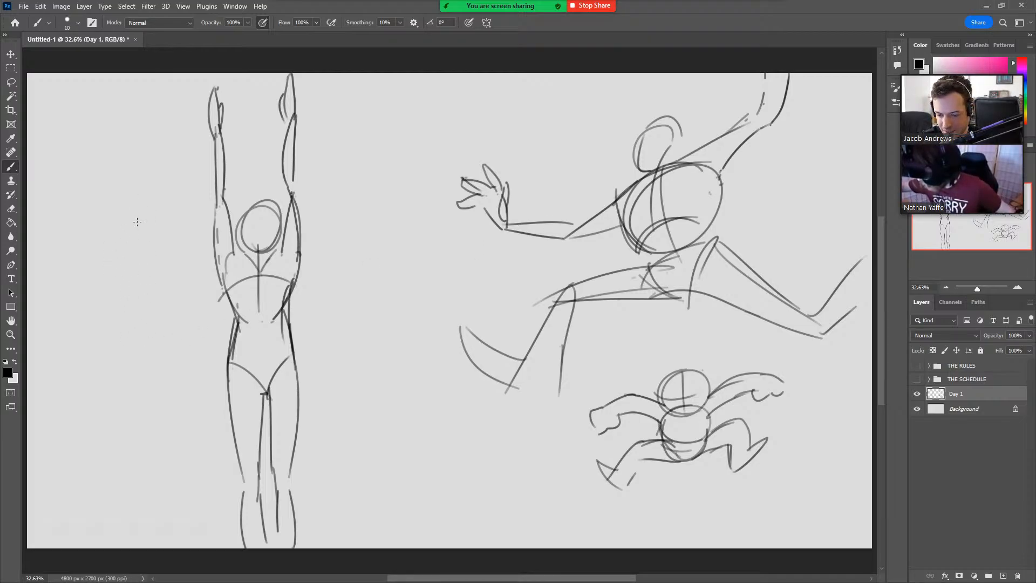
Start a small figure beside the arms-raised figure with an oval head and a bent, kicked-out leg.
{"action": "mouse_move", "coordinate": [136, 239]}
{"action": "left_mouse_down"}
{"action": "mouse_move", "coordinate": [125, 242]}
{"action": "mouse_move", "coordinate": [142, 211]}
{"action": "mouse_move", "coordinate": [132, 195]}
{"action": "left_mouse_up"}
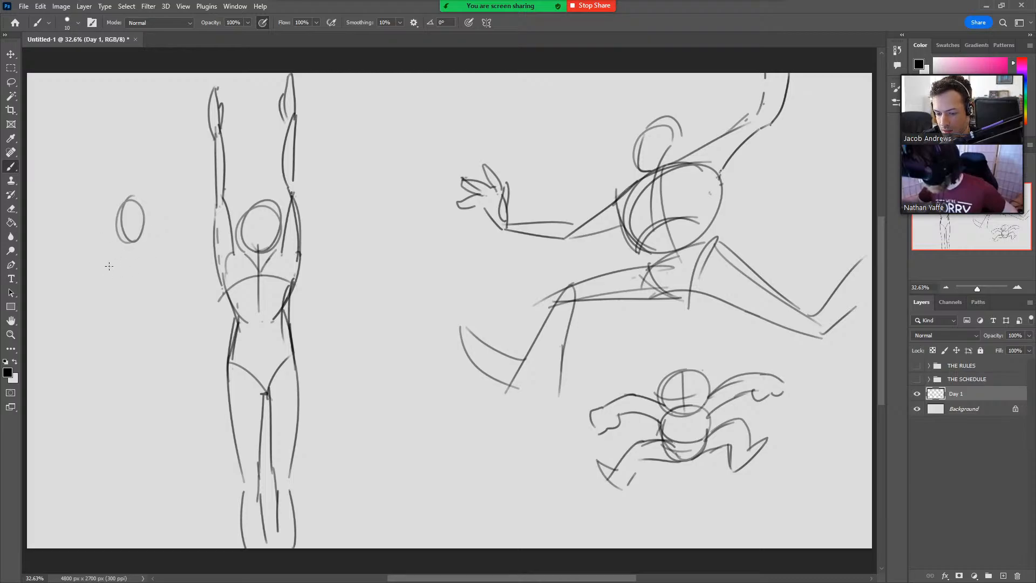
{"action": "mouse_move", "coordinate": [116, 268]}
{"action": "left_mouse_down"}
{"action": "mouse_move", "coordinate": [88, 217]}
{"action": "mouse_move", "coordinate": [81, 251]}
{"action": "mouse_move", "coordinate": [87, 215]}
{"action": "mouse_move", "coordinate": [79, 268]}
{"action": "left_mouse_up"}
{"action": "mouse_move", "coordinate": [64, 215]}
{"action": "left_mouse_down"}
{"action": "mouse_move", "coordinate": [117, 293]}
{"action": "mouse_move", "coordinate": [99, 271]}
{"action": "mouse_move", "coordinate": [129, 291]}
{"action": "left_mouse_up"}
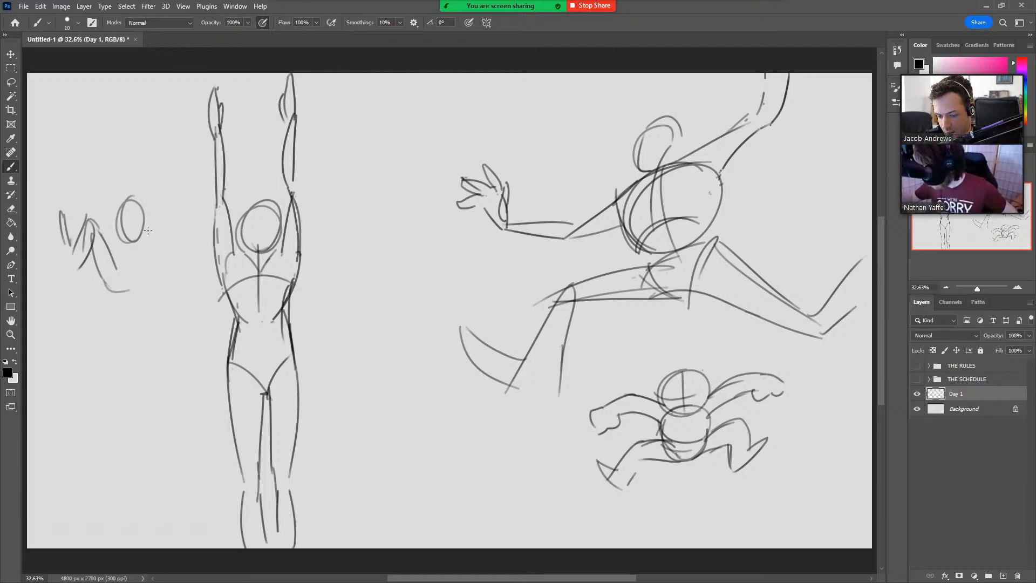
Draw the small jumping figure's other bent leg with its foot, a round torso and the curve under its hips.
{"action": "key", "text": "ctrl+z"}
{"action": "mouse_move", "coordinate": [91, 235]}
{"action": "left_mouse_down"}
{"action": "mouse_move", "coordinate": [122, 291]}
{"action": "mouse_move", "coordinate": [151, 233]}
{"action": "mouse_move", "coordinate": [160, 297]}
{"action": "left_mouse_up"}
{"action": "key", "text": "ctrl+z"}
{"action": "mouse_move", "coordinate": [145, 246]}
{"action": "left_mouse_down"}
{"action": "mouse_move", "coordinate": [151, 300]}
{"action": "mouse_move", "coordinate": [168, 304]}
{"action": "left_mouse_up"}
{"action": "mouse_move", "coordinate": [115, 249]}
{"action": "left_mouse_down"}
{"action": "mouse_move", "coordinate": [128, 268]}
{"action": "mouse_move", "coordinate": [122, 236]}
{"action": "mouse_move", "coordinate": [119, 267]}
{"action": "mouse_move", "coordinate": [146, 240]}
{"action": "mouse_move", "coordinate": [132, 224]}
{"action": "mouse_move", "coordinate": [127, 270]}
{"action": "left_mouse_up"}
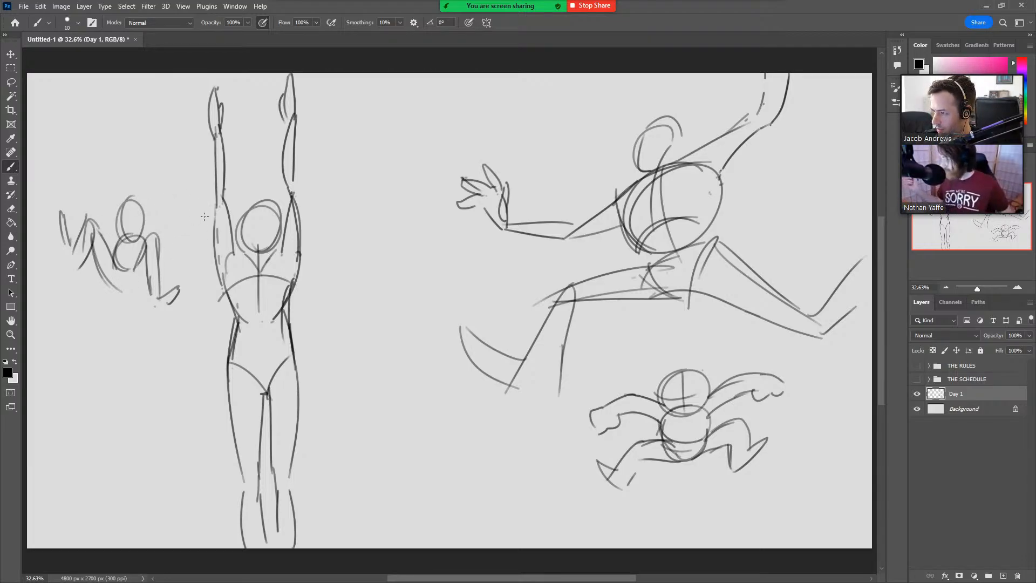
{"action": "mouse_move", "coordinate": [110, 269]}
{"action": "left_mouse_down"}
{"action": "mouse_move", "coordinate": [119, 281]}
{"action": "mouse_move", "coordinate": [141, 280]}
{"action": "left_mouse_up"}
Draw the small jumping figure's raised arms on both sides, with an open hand on the left one.
{"action": "left_click_drag", "start_coordinate": [126, 237], "coordinate": [106, 226]}
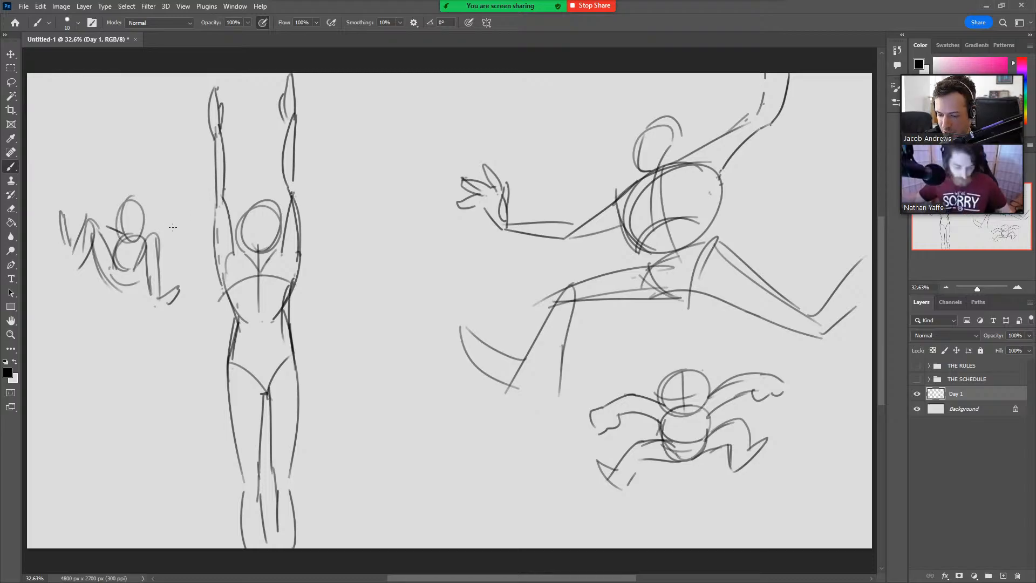
{"action": "mouse_move", "coordinate": [110, 227]}
{"action": "left_mouse_down"}
{"action": "mouse_move", "coordinate": [91, 194]}
{"action": "mouse_move", "coordinate": [86, 209]}
{"action": "mouse_move", "coordinate": [79, 172]}
{"action": "mouse_move", "coordinate": [77, 186]}
{"action": "mouse_move", "coordinate": [59, 181]}
{"action": "mouse_move", "coordinate": [64, 170]}
{"action": "left_mouse_up"}
{"action": "mouse_move", "coordinate": [161, 237]}
{"action": "left_mouse_down"}
{"action": "mouse_move", "coordinate": [202, 195]}
{"action": "mouse_move", "coordinate": [180, 209]}
{"action": "mouse_move", "coordinate": [182, 182]}
{"action": "mouse_move", "coordinate": [186, 231]}
{"action": "left_mouse_up"}
{"action": "key", "text": "ctrl+z"}
{"action": "key", "text": "ctrl+z"}
{"action": "left_click_drag", "start_coordinate": [187, 220], "coordinate": [179, 233]}
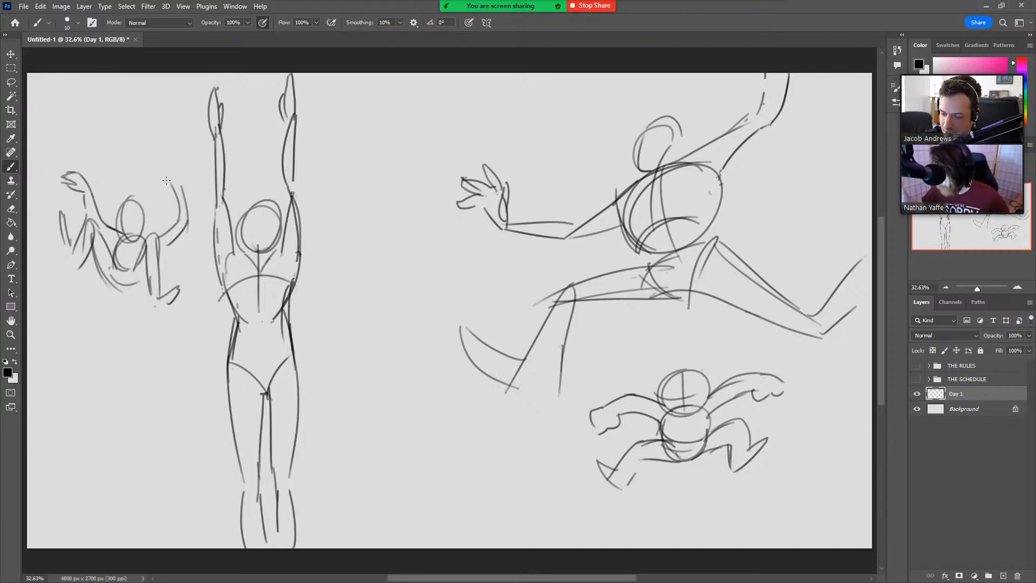
Add an open hand with spread fingers to the small jumping figure's right-hand arm and close the forearm contour.
{"action": "left_click_drag", "start_coordinate": [175, 191], "coordinate": [155, 165]}
{"action": "mouse_move", "coordinate": [156, 165]}
{"action": "left_mouse_down"}
{"action": "mouse_move", "coordinate": [167, 172]}
{"action": "mouse_move", "coordinate": [157, 159]}
{"action": "left_mouse_up"}
{"action": "left_click_drag", "start_coordinate": [156, 158], "coordinate": [171, 152]}
{"action": "mouse_move", "coordinate": [171, 162]}
{"action": "left_mouse_down"}
{"action": "mouse_move", "coordinate": [181, 185]}
{"action": "mouse_move", "coordinate": [155, 186]}
{"action": "left_mouse_up"}
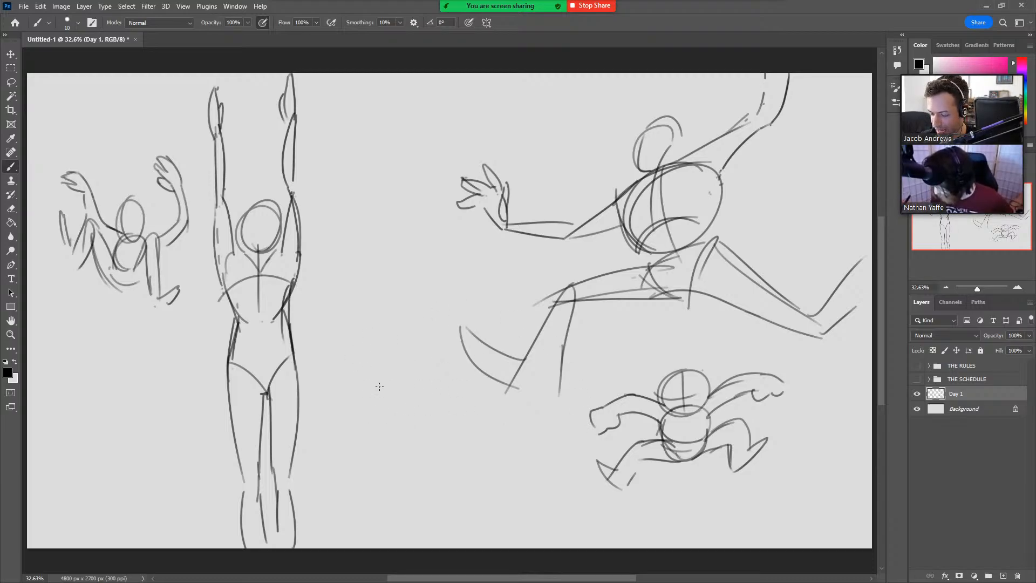
Sketch a small standing figure in the middle of the canvas, with an oval torso, spread bent legs and hands on its sides.
{"action": "key", "text": "ctrl"}
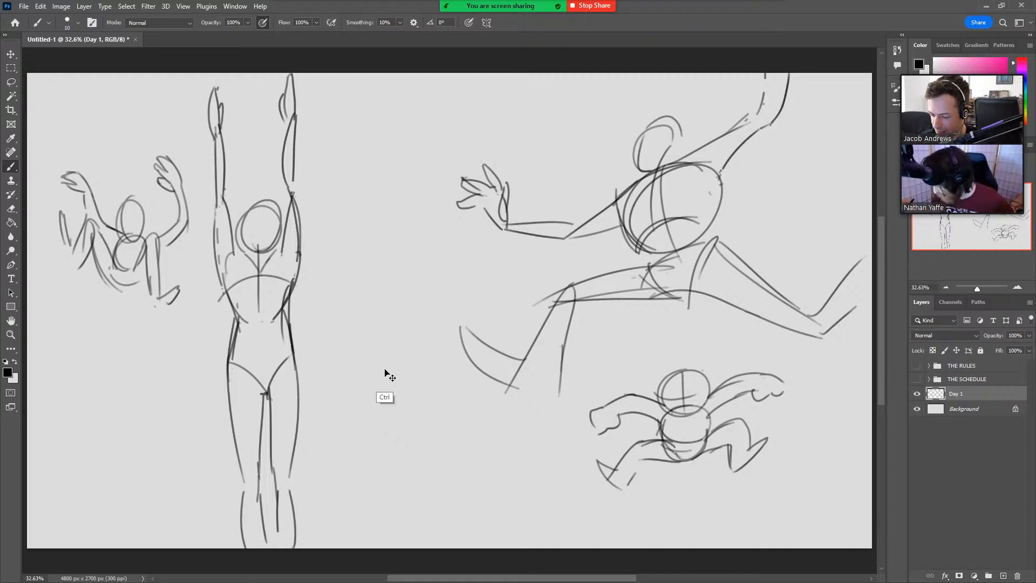
{"action": "mouse_move", "coordinate": [386, 368]}
{"action": "left_mouse_down"}
{"action": "mouse_move", "coordinate": [378, 335]}
{"action": "mouse_move", "coordinate": [390, 324]}
{"action": "mouse_move", "coordinate": [404, 350]}
{"action": "mouse_move", "coordinate": [401, 384]}
{"action": "mouse_move", "coordinate": [365, 395]}
{"action": "mouse_move", "coordinate": [374, 437]}
{"action": "mouse_move", "coordinate": [384, 380]}
{"action": "mouse_move", "coordinate": [396, 373]}
{"action": "mouse_move", "coordinate": [408, 413]}
{"action": "mouse_move", "coordinate": [435, 424]}
{"action": "mouse_move", "coordinate": [421, 445]}
{"action": "mouse_move", "coordinate": [425, 431]}
{"action": "left_mouse_up"}
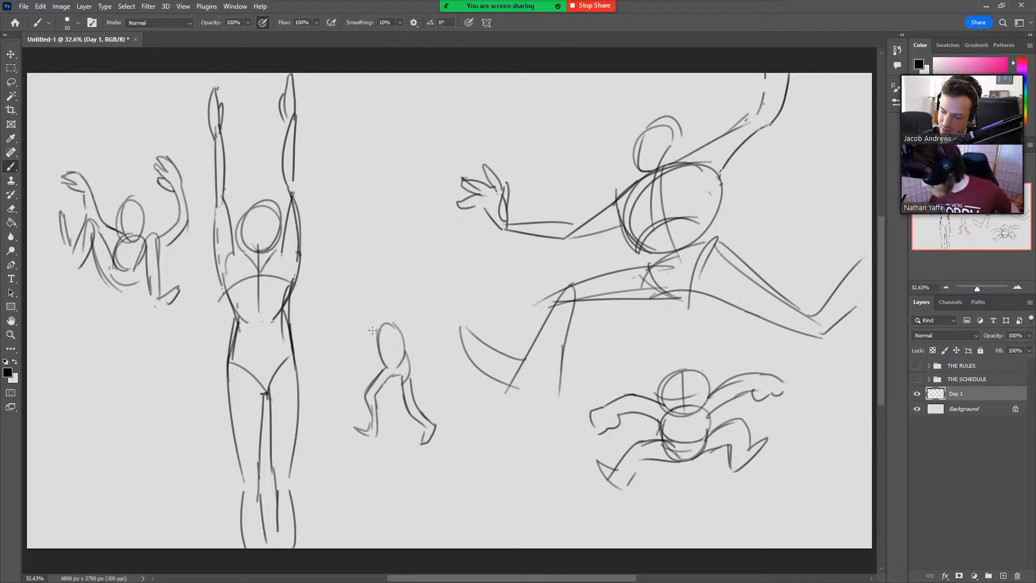
{"action": "mouse_move", "coordinate": [394, 328]}
{"action": "left_mouse_down"}
{"action": "mouse_move", "coordinate": [427, 326]}
{"action": "mouse_move", "coordinate": [400, 351]}
{"action": "mouse_move", "coordinate": [404, 358]}
{"action": "left_mouse_up"}
{"action": "mouse_move", "coordinate": [375, 323]}
{"action": "left_mouse_down"}
{"action": "mouse_move", "coordinate": [343, 348]}
{"action": "mouse_move", "coordinate": [371, 352]}
{"action": "mouse_move", "coordinate": [369, 366]}
{"action": "mouse_move", "coordinate": [349, 348]}
{"action": "left_mouse_up"}
Add short motion marks beside the small standing figure's legs and an oval head above its torso.
{"action": "left_click_drag", "start_coordinate": [341, 388], "coordinate": [342, 395]}
{"action": "left_click_drag", "start_coordinate": [348, 398], "coordinate": [350, 406]}
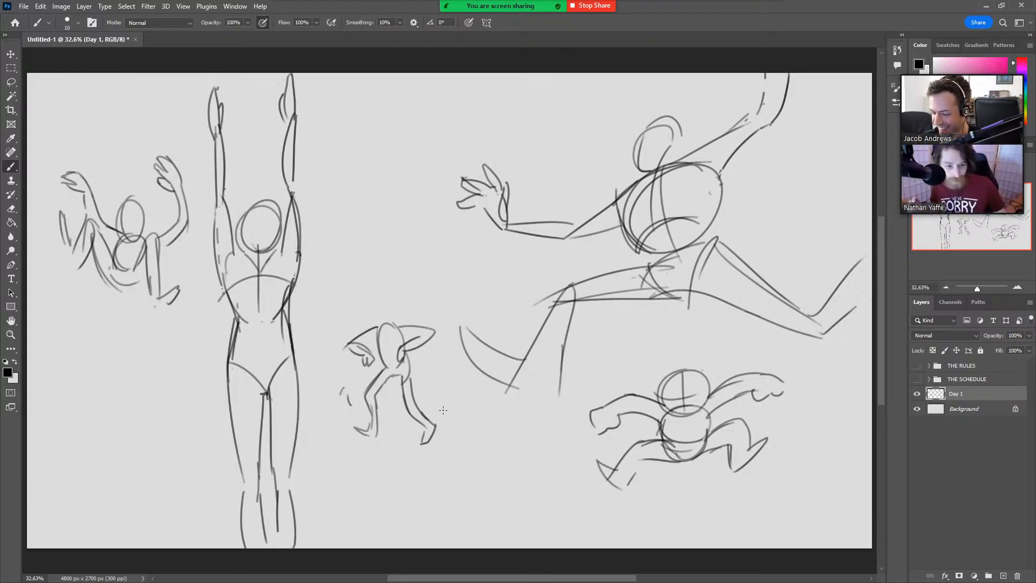
{"action": "left_click_drag", "start_coordinate": [432, 400], "coordinate": [441, 409]}
{"action": "mouse_move", "coordinate": [382, 302]}
{"action": "left_mouse_down"}
{"action": "mouse_move", "coordinate": [377, 328]}
{"action": "mouse_move", "coordinate": [390, 303]}
{"action": "left_mouse_up"}
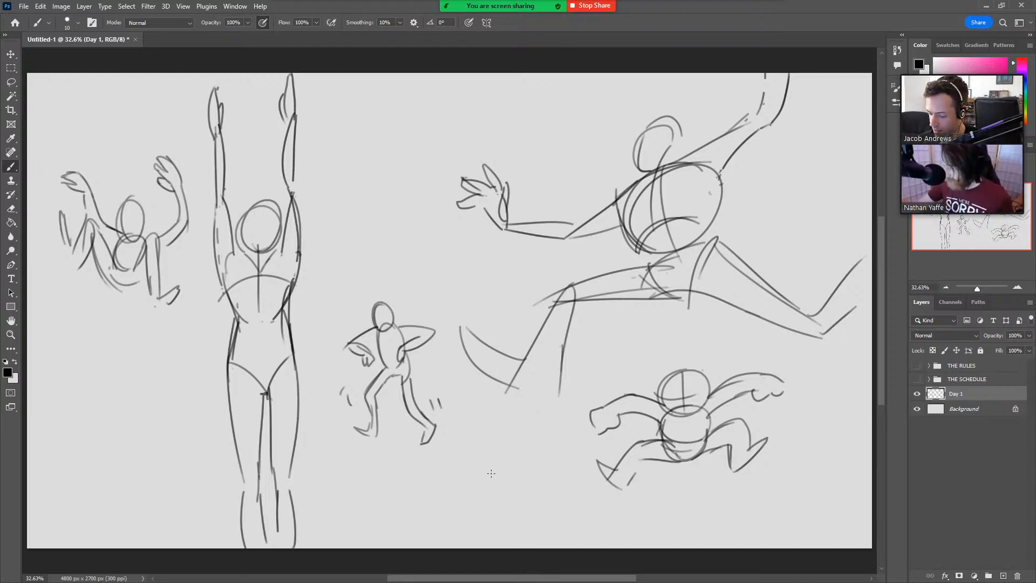
Start another small figure below the leaping figure's foot with an oval torso and one raised arm.
{"action": "mouse_move", "coordinate": [491, 473]}
{"action": "left_mouse_down"}
{"action": "mouse_move", "coordinate": [508, 456]}
{"action": "mouse_move", "coordinate": [503, 470]}
{"action": "mouse_move", "coordinate": [480, 434]}
{"action": "mouse_move", "coordinate": [492, 445]}
{"action": "mouse_move", "coordinate": [499, 426]}
{"action": "mouse_move", "coordinate": [514, 466]}
{"action": "left_mouse_up"}
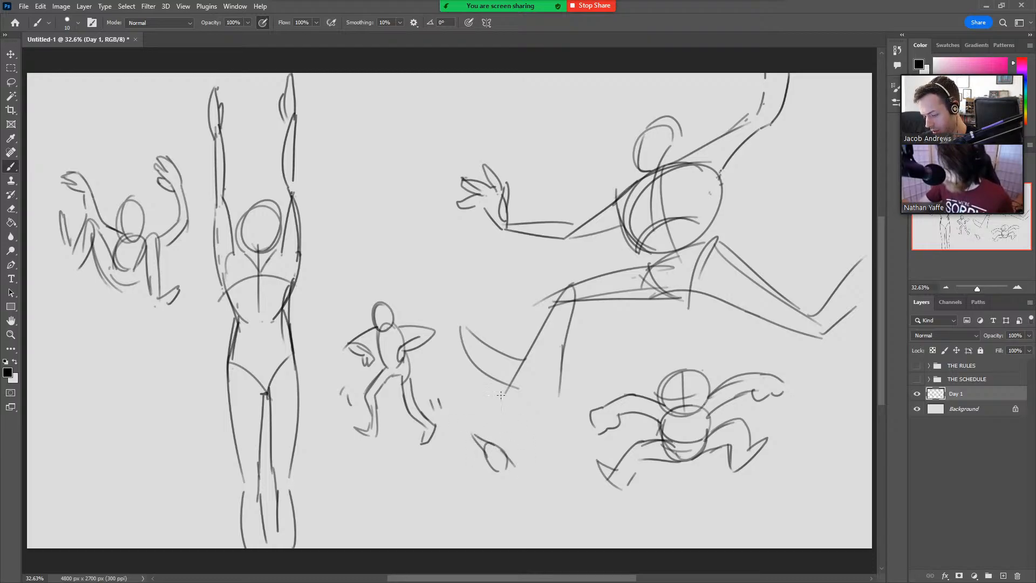
{"action": "mouse_move", "coordinate": [469, 434]}
{"action": "left_mouse_down"}
{"action": "mouse_move", "coordinate": [480, 403]}
{"action": "mouse_move", "coordinate": [473, 439]}
{"action": "left_mouse_up"}
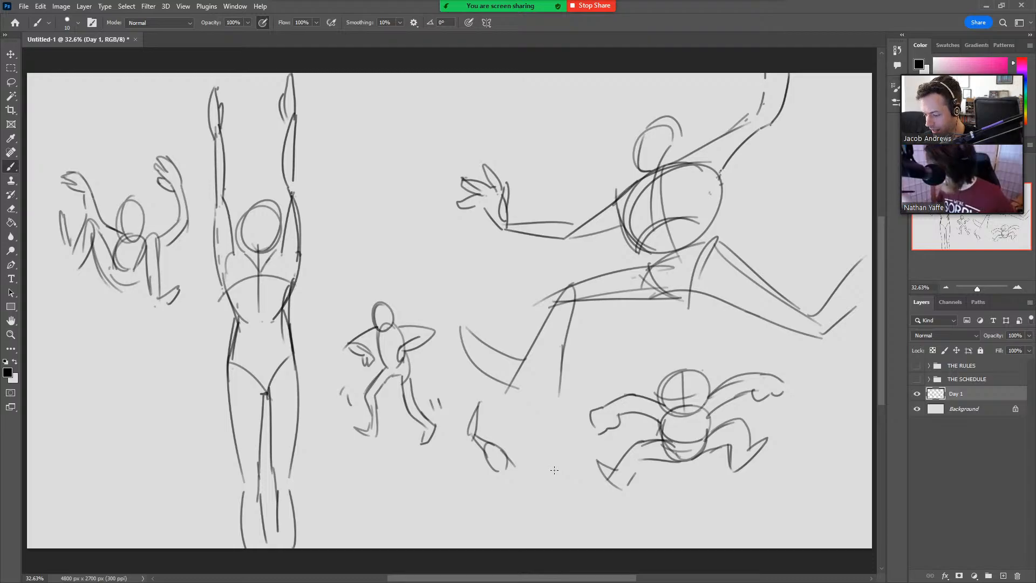
{"action": "mouse_move", "coordinate": [410, 246]}
{"action": "left_mouse_down"}
{"action": "mouse_move", "coordinate": [356, 213]}
{"action": "mouse_move", "coordinate": [415, 165]}
{"action": "mouse_move", "coordinate": [412, 235]}
{"action": "mouse_move", "coordinate": [422, 213]}
{"action": "mouse_move", "coordinate": [396, 254]}
{"action": "left_mouse_up"}
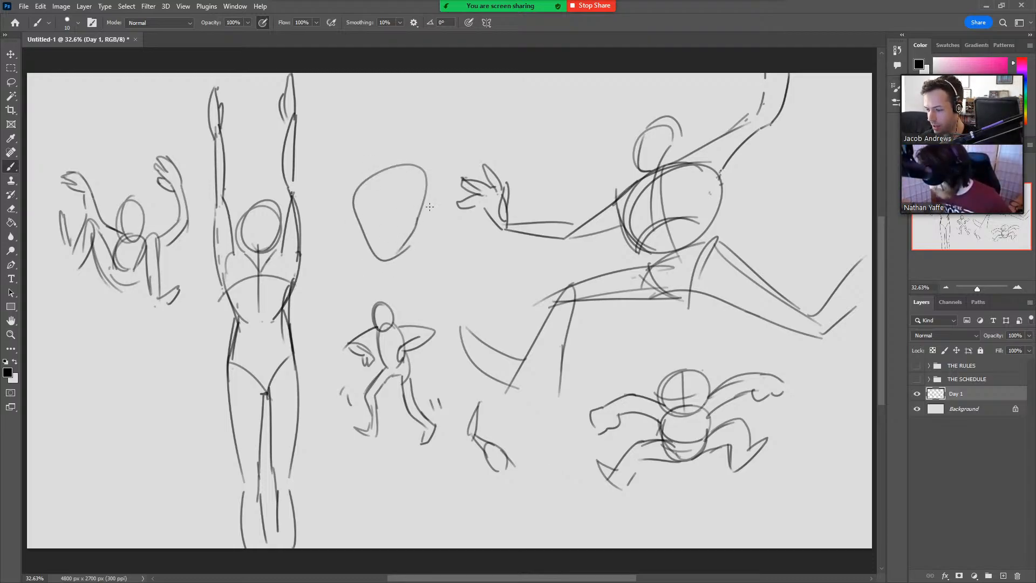
{"action": "key", "text": "ctrl+z"}
{"action": "key", "text": "ctrl+z"}
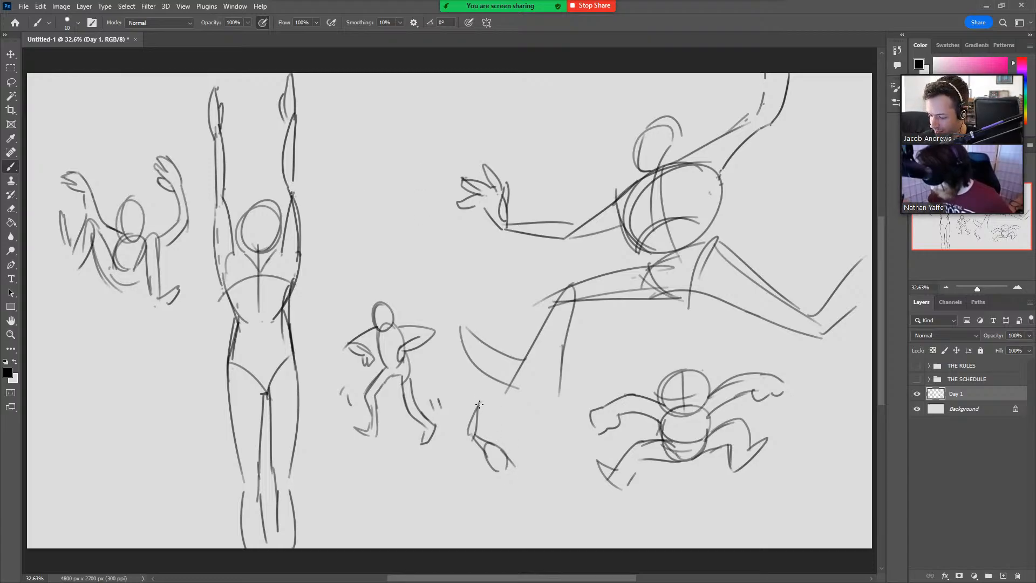
Add a circle at the small figure's raised hand, then draw its waist, front thigh and oval head.
{"action": "left_click_drag", "start_coordinate": [476, 404], "coordinate": [476, 406]}
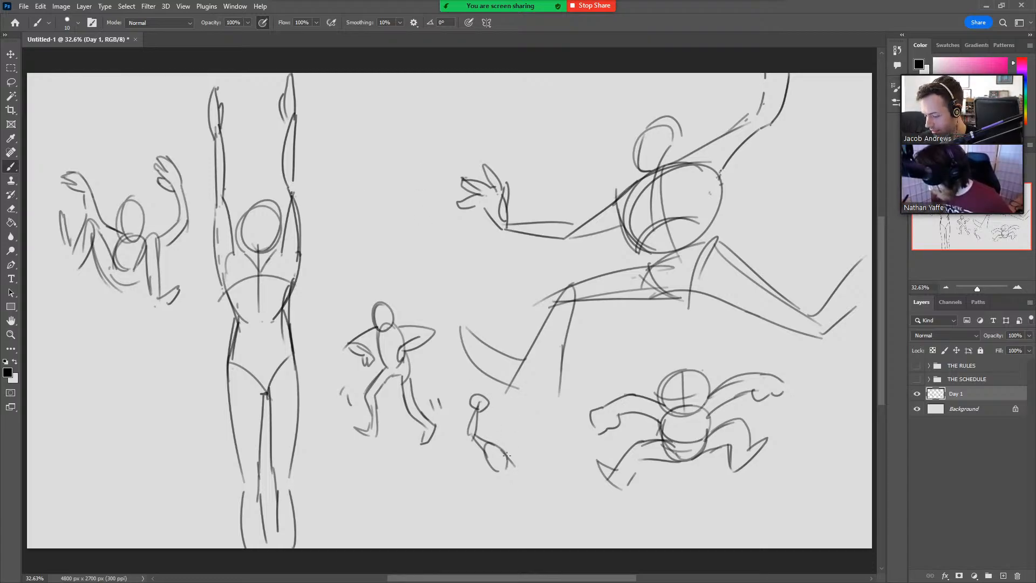
{"action": "mouse_move", "coordinate": [491, 459]}
{"action": "left_mouse_down"}
{"action": "mouse_move", "coordinate": [503, 488]}
{"action": "mouse_move", "coordinate": [497, 472]}
{"action": "left_mouse_up"}
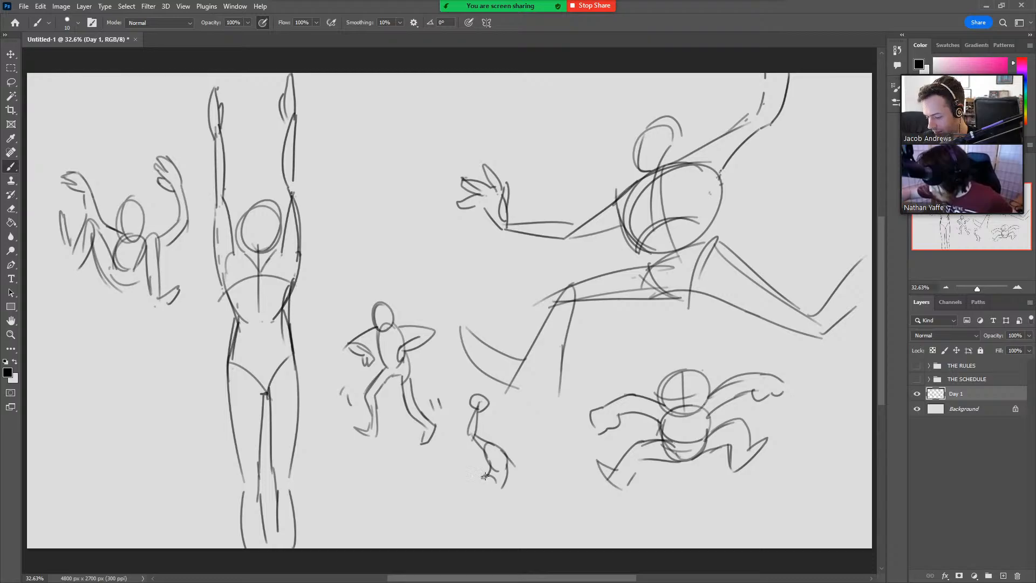
{"action": "left_click_drag", "start_coordinate": [485, 476], "coordinate": [511, 516]}
{"action": "key", "text": "ctrl+z"}
{"action": "mouse_move", "coordinate": [487, 475]}
{"action": "left_mouse_down"}
{"action": "mouse_move", "coordinate": [485, 500]}
{"action": "mouse_move", "coordinate": [515, 511]}
{"action": "left_mouse_up"}
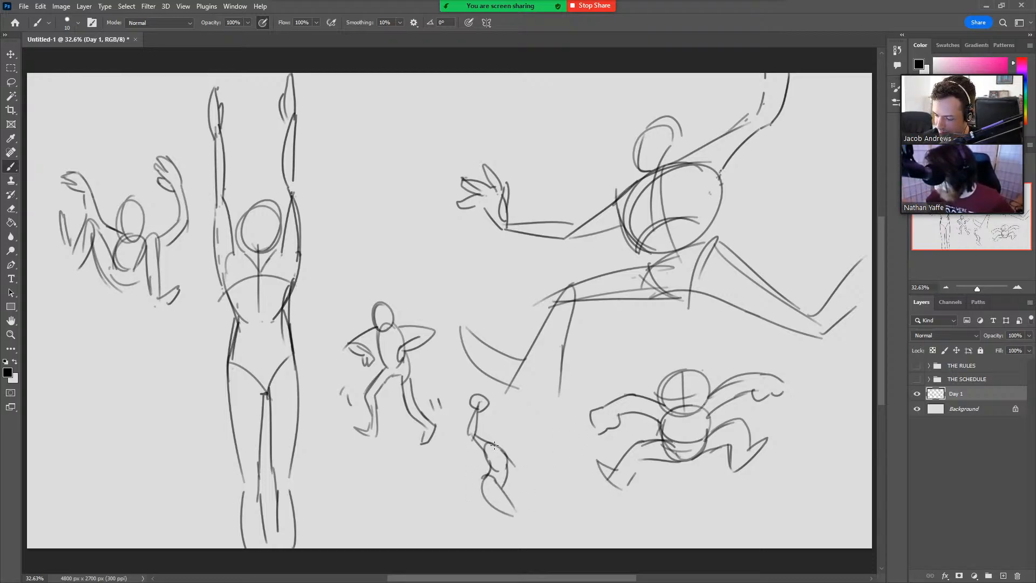
{"action": "mouse_move", "coordinate": [494, 445]}
{"action": "left_mouse_down"}
{"action": "mouse_move", "coordinate": [505, 429]}
{"action": "mouse_move", "coordinate": [511, 448]}
{"action": "left_mouse_up"}
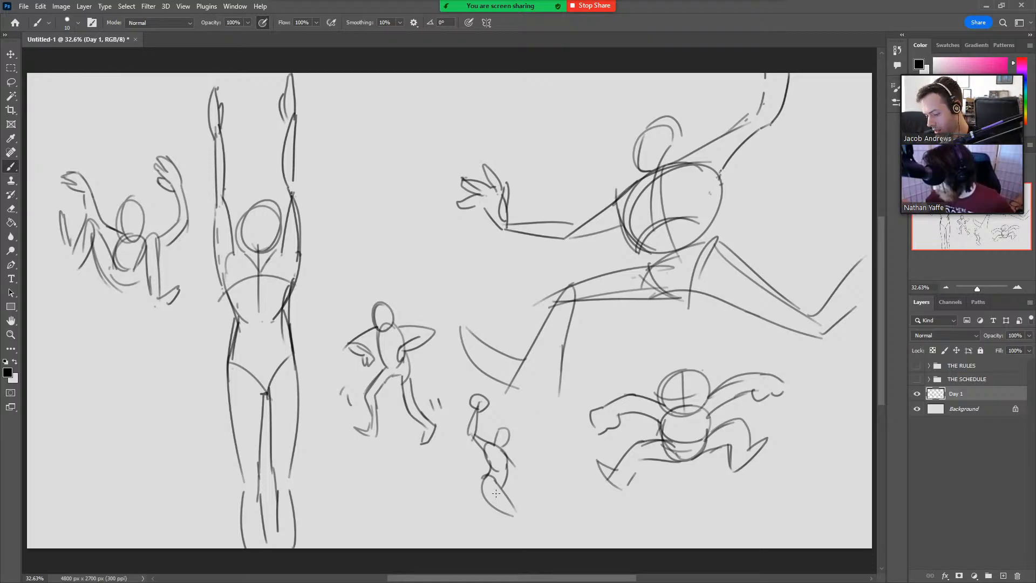
Complete the small running figure with a front lower leg, a trailing leg with foot, and a bent arm ending in a circle.
{"action": "left_click_drag", "start_coordinate": [515, 508], "coordinate": [525, 537]}
{"action": "key", "text": "ctrl+z"}
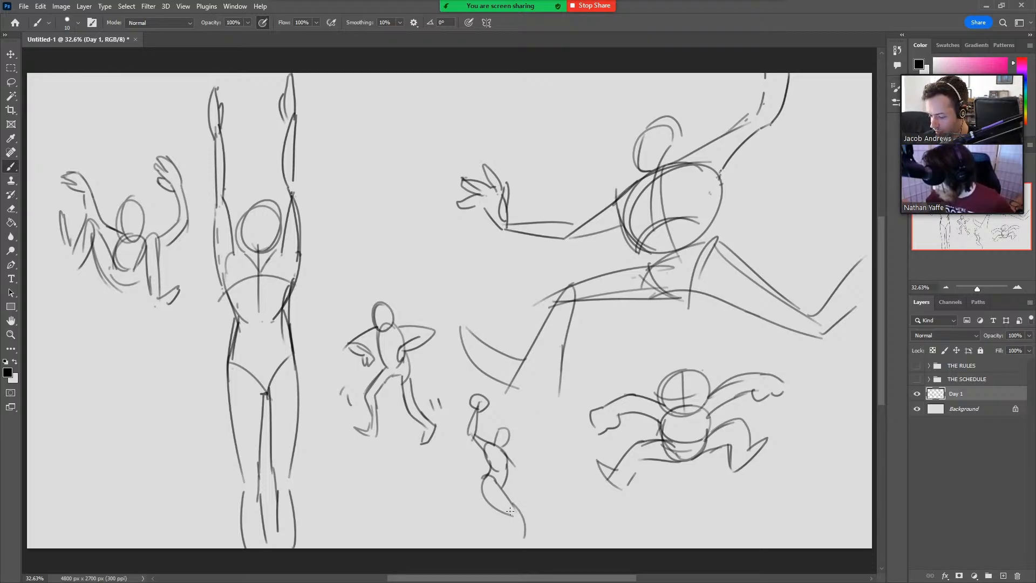
{"action": "left_click_drag", "start_coordinate": [511, 513], "coordinate": [516, 537]}
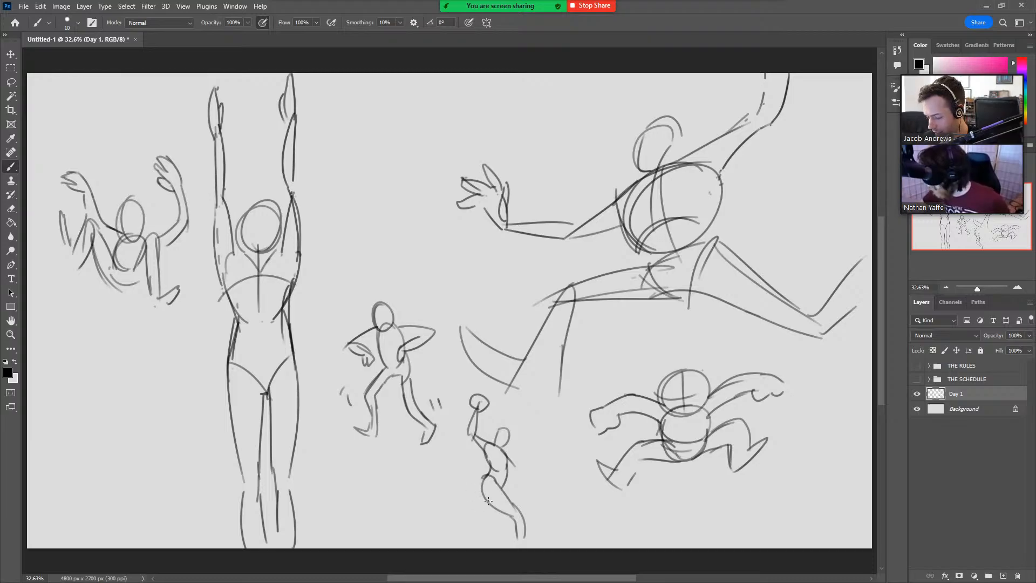
{"action": "mouse_move", "coordinate": [488, 501]}
{"action": "left_mouse_down"}
{"action": "mouse_move", "coordinate": [473, 516]}
{"action": "mouse_move", "coordinate": [433, 522]}
{"action": "mouse_move", "coordinate": [440, 548]}
{"action": "left_mouse_up"}
{"action": "left_click_drag", "start_coordinate": [438, 527], "coordinate": [443, 548]}
{"action": "left_click_drag", "start_coordinate": [522, 531], "coordinate": [526, 547]}
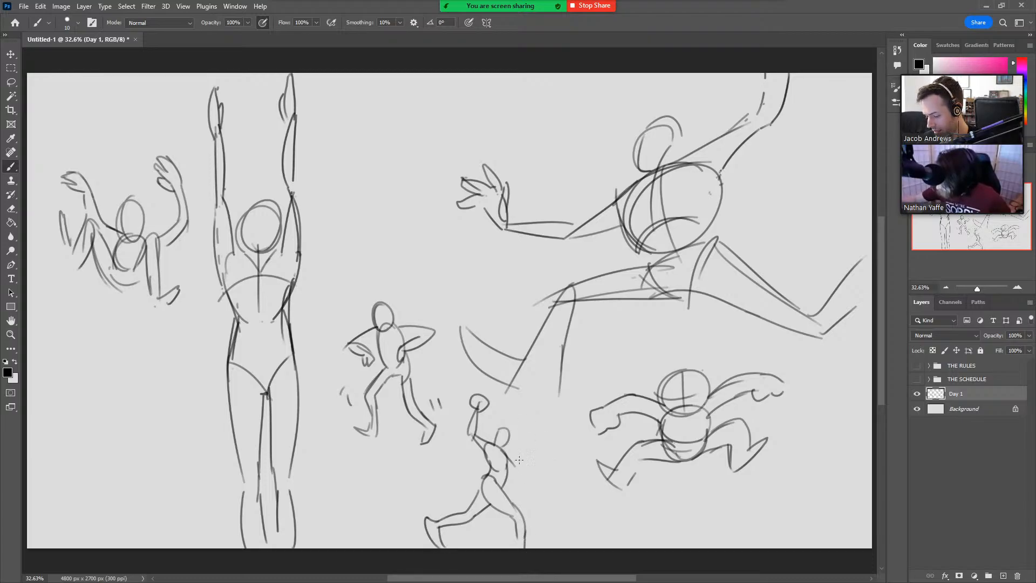
{"action": "left_click_drag", "start_coordinate": [508, 473], "coordinate": [539, 465]}
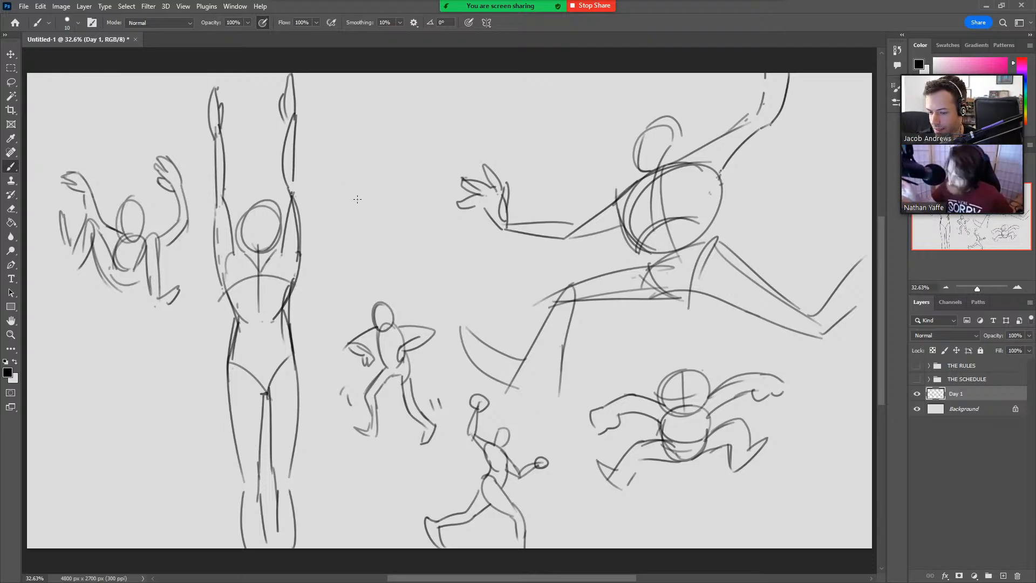
Draw a larger reaching hand and a long arm running diagonally down from it, above the small standing figure.
{"action": "mouse_move", "coordinate": [359, 145]}
{"action": "left_mouse_down"}
{"action": "mouse_move", "coordinate": [371, 169]}
{"action": "mouse_move", "coordinate": [359, 196]}
{"action": "left_mouse_up"}
{"action": "left_click_drag", "start_coordinate": [355, 146], "coordinate": [409, 245]}
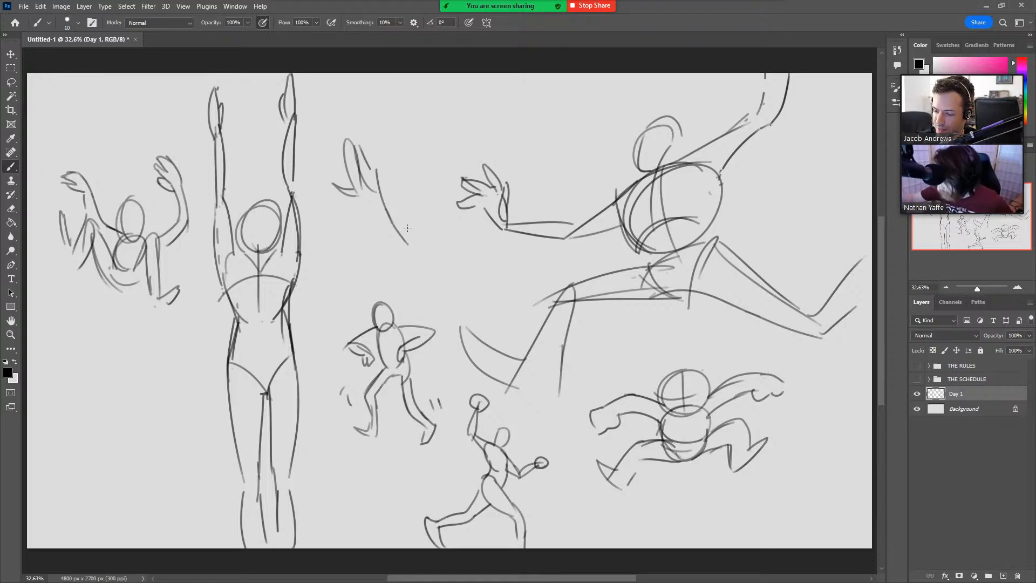
{"action": "left_click_drag", "start_coordinate": [389, 166], "coordinate": [423, 286]}
{"action": "mouse_move", "coordinate": [398, 224]}
{"action": "left_mouse_down"}
{"action": "mouse_move", "coordinate": [427, 279]}
{"action": "mouse_move", "coordinate": [425, 311]}
{"action": "left_mouse_up"}
{"action": "left_click_drag", "start_coordinate": [430, 282], "coordinate": [426, 322]}
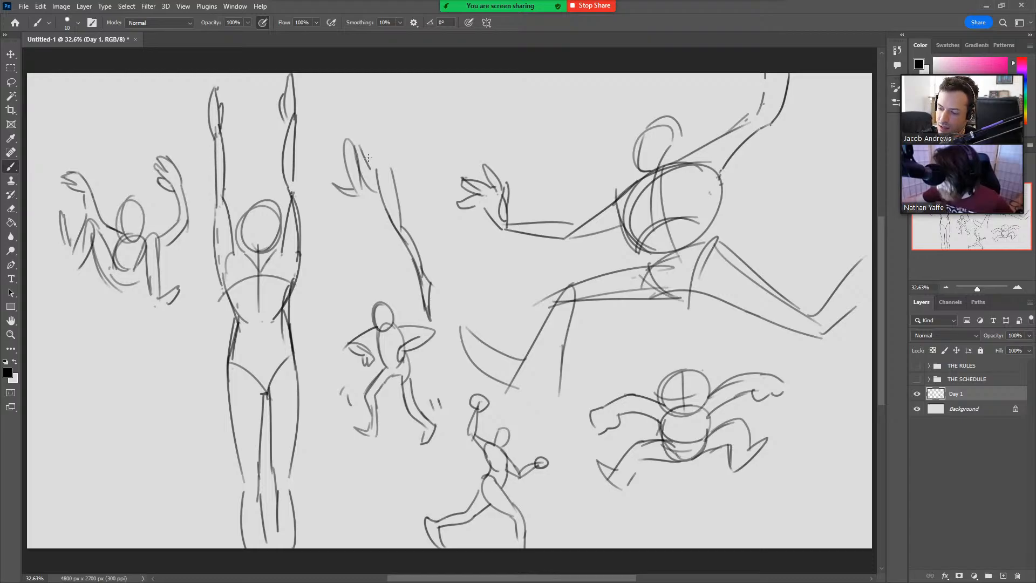
Lengthen the reaching hand's fingers to a point and add a tall rounded outline beside them, joined to the arm.
{"action": "left_click_drag", "start_coordinate": [373, 172], "coordinate": [344, 120]}
{"action": "mouse_move", "coordinate": [351, 130]}
{"action": "left_mouse_down"}
{"action": "mouse_move", "coordinate": [356, 183]}
{"action": "mouse_move", "coordinate": [382, 123]}
{"action": "mouse_move", "coordinate": [379, 137]}
{"action": "mouse_move", "coordinate": [377, 115]}
{"action": "left_mouse_up"}
{"action": "key", "text": "ctrl+z"}
{"action": "key", "text": "ctrl+z"}
{"action": "left_click_drag", "start_coordinate": [391, 181], "coordinate": [384, 122]}
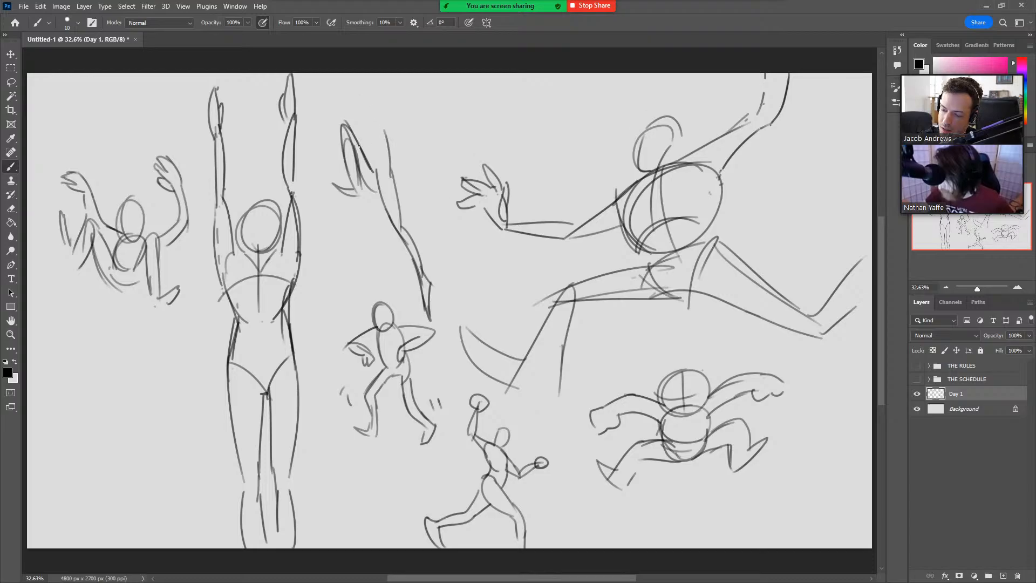
{"action": "mouse_move", "coordinate": [364, 160]}
{"action": "left_mouse_down"}
{"action": "mouse_move", "coordinate": [361, 128]}
{"action": "mouse_move", "coordinate": [373, 119]}
{"action": "mouse_move", "coordinate": [390, 172]}
{"action": "left_mouse_up"}
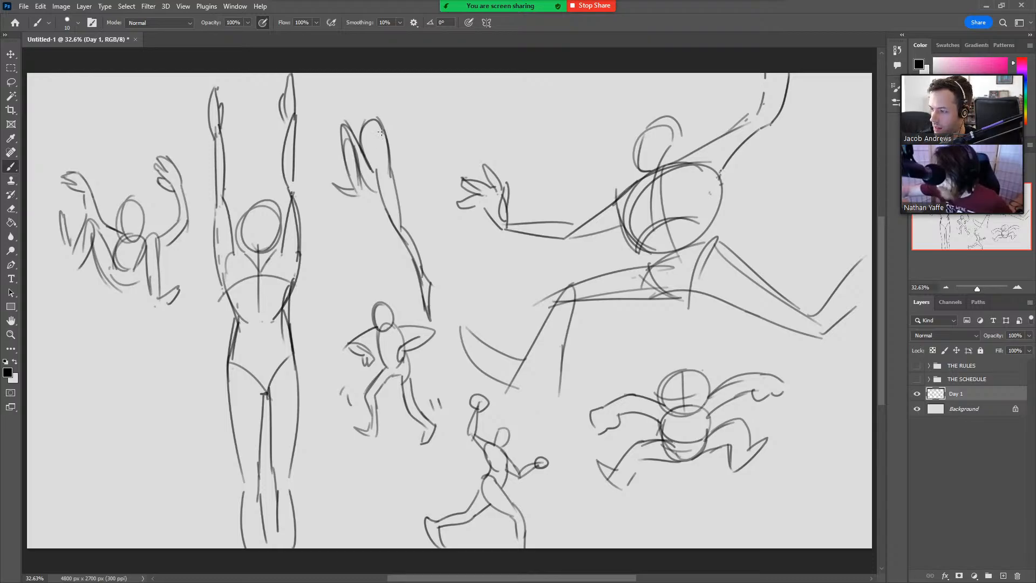
Complete the stretched figure beside the tall one with two arms raised to the canvas edge and an oval head between them.
{"action": "mouse_move", "coordinate": [379, 117]}
{"action": "left_mouse_down"}
{"action": "mouse_move", "coordinate": [384, 149]}
{"action": "mouse_move", "coordinate": [395, 69]}
{"action": "left_mouse_up"}
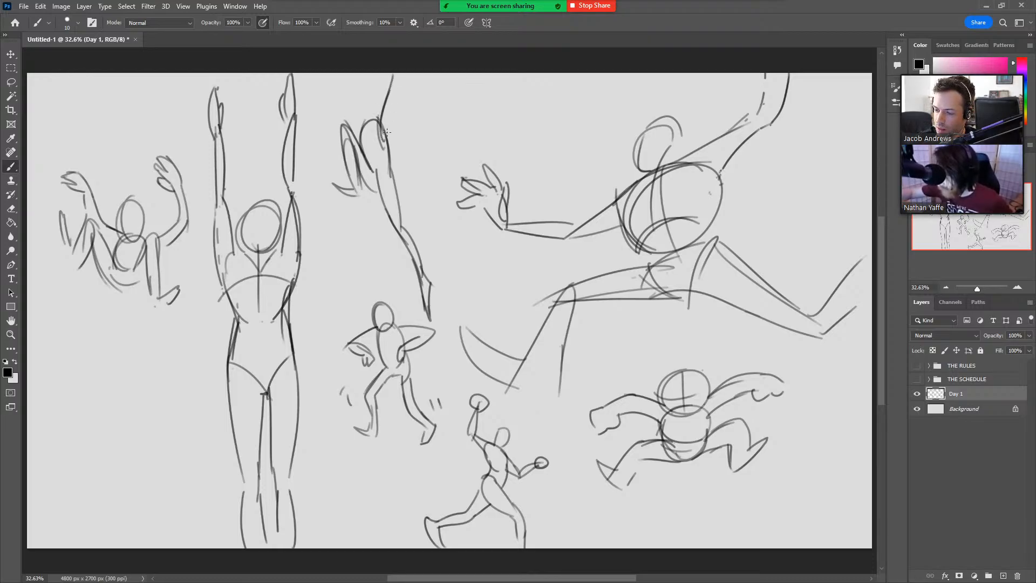
{"action": "left_click_drag", "start_coordinate": [386, 139], "coordinate": [392, 75]}
{"action": "mouse_move", "coordinate": [358, 137]}
{"action": "left_mouse_down"}
{"action": "mouse_move", "coordinate": [336, 66]}
{"action": "mouse_move", "coordinate": [364, 125]}
{"action": "mouse_move", "coordinate": [362, 86]}
{"action": "mouse_move", "coordinate": [370, 120]}
{"action": "mouse_move", "coordinate": [367, 106]}
{"action": "left_mouse_up"}
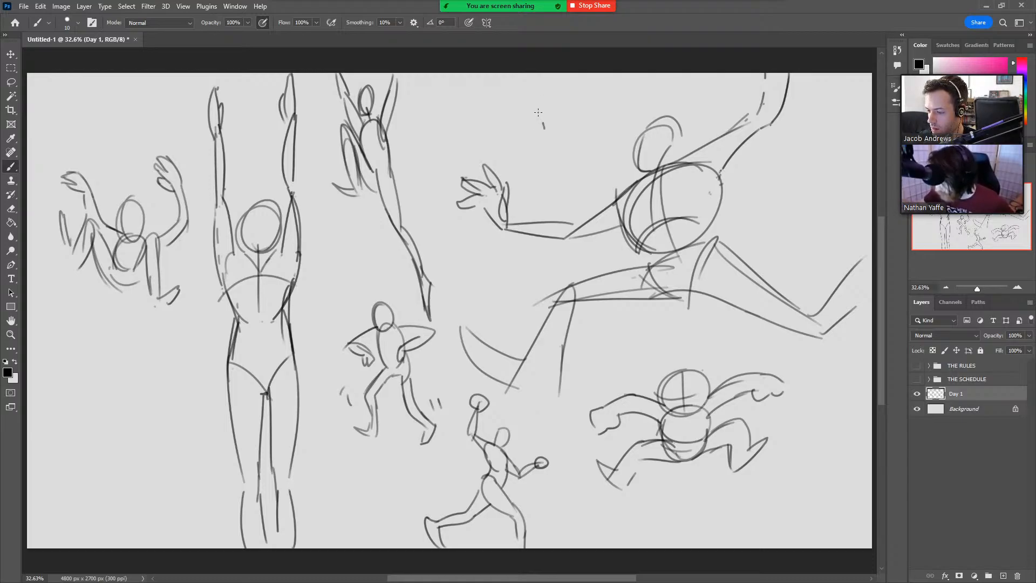
Sketch a small crouching figure above the large figure's outstretched arm, with bent legs, splayed feet, rounded arms and a circular head.
{"action": "mouse_move", "coordinate": [538, 112]}
{"action": "left_mouse_down"}
{"action": "mouse_move", "coordinate": [540, 151]}
{"action": "mouse_move", "coordinate": [541, 120]}
{"action": "mouse_move", "coordinate": [542, 132]}
{"action": "mouse_move", "coordinate": [559, 121]}
{"action": "mouse_move", "coordinate": [561, 144]}
{"action": "mouse_move", "coordinate": [560, 119]}
{"action": "mouse_move", "coordinate": [521, 138]}
{"action": "mouse_move", "coordinate": [572, 142]}
{"action": "left_mouse_up"}
{"action": "mouse_move", "coordinate": [556, 143]}
{"action": "left_mouse_down"}
{"action": "mouse_move", "coordinate": [566, 149]}
{"action": "mouse_move", "coordinate": [555, 147]}
{"action": "left_mouse_up"}
{"action": "key", "text": "ctrl+z"}
{"action": "key", "text": "ctrl+z"}
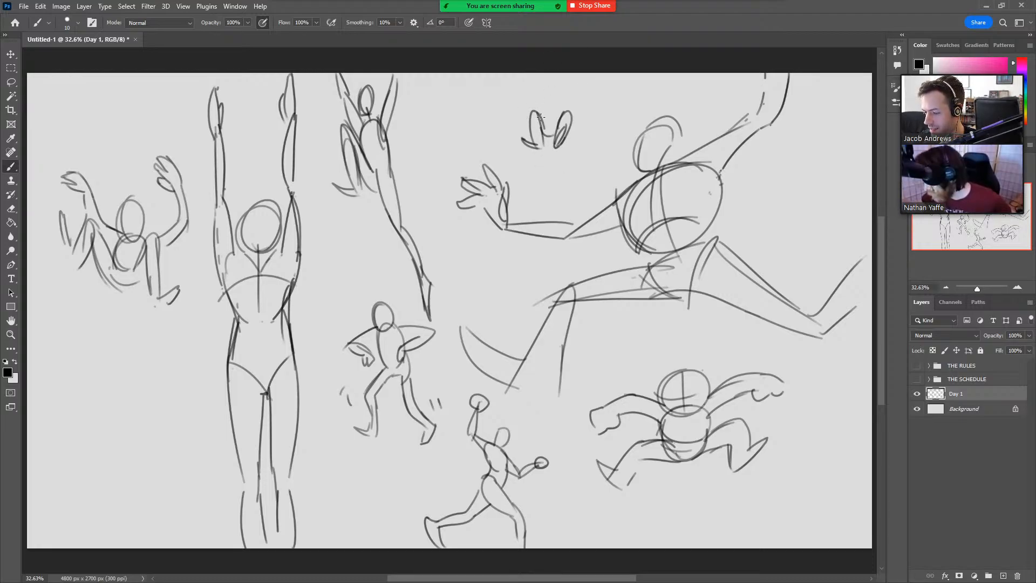
{"action": "mouse_move", "coordinate": [516, 121]}
{"action": "left_mouse_down"}
{"action": "mouse_move", "coordinate": [538, 135]}
{"action": "mouse_move", "coordinate": [548, 112]}
{"action": "mouse_move", "coordinate": [542, 125]}
{"action": "mouse_move", "coordinate": [565, 108]}
{"action": "mouse_move", "coordinate": [574, 117]}
{"action": "mouse_move", "coordinate": [576, 107]}
{"action": "mouse_move", "coordinate": [551, 93]}
{"action": "mouse_move", "coordinate": [569, 99]}
{"action": "mouse_move", "coordinate": [546, 102]}
{"action": "mouse_move", "coordinate": [544, 85]}
{"action": "mouse_move", "coordinate": [555, 87]}
{"action": "left_mouse_up"}
{"action": "key", "text": "ctrl+z"}
{"action": "key", "text": "ctrl+z"}
{"action": "key", "text": "ctrl+z"}
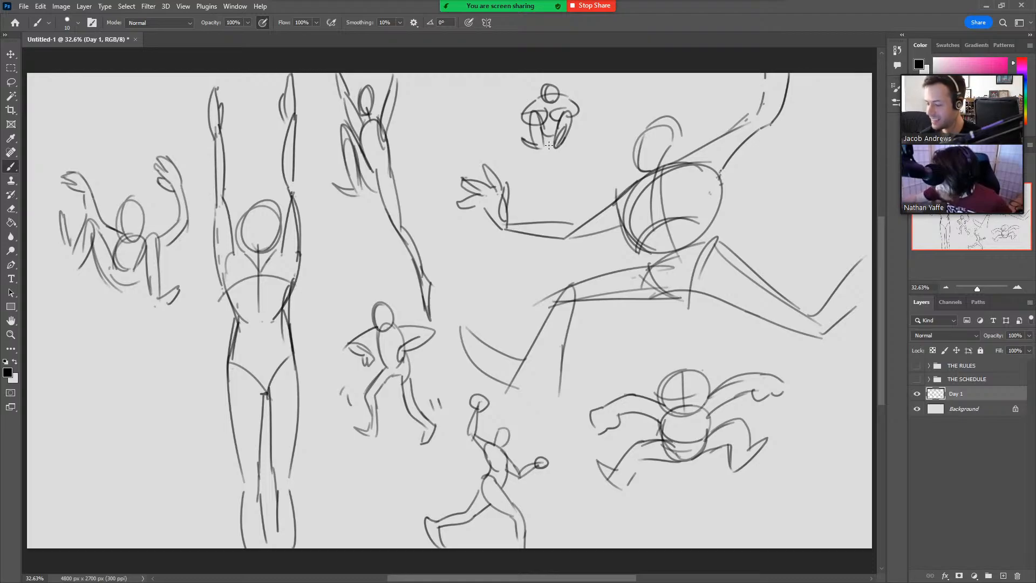
{"action": "left_click_drag", "start_coordinate": [543, 91], "coordinate": [576, 113]}
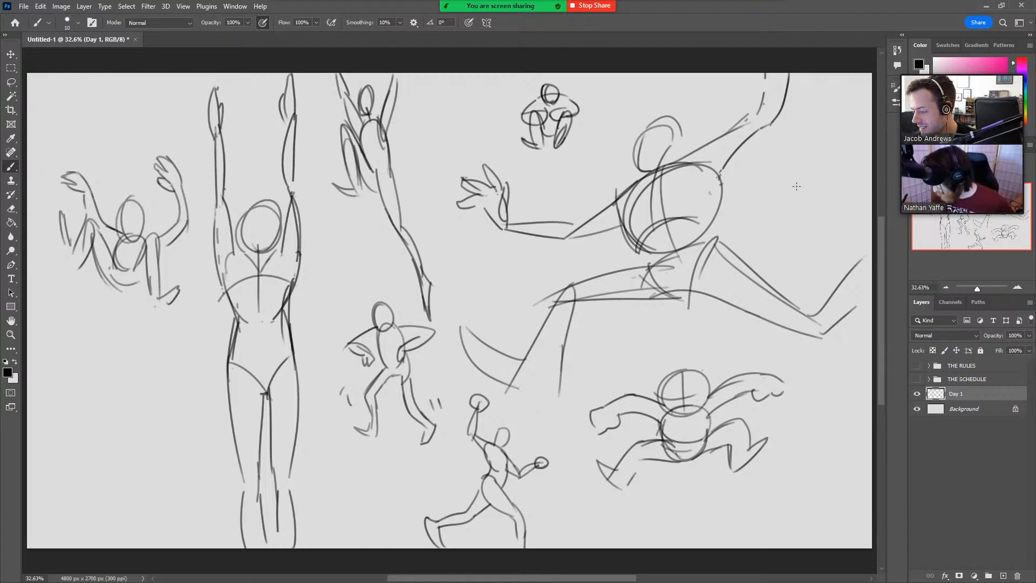
Draw a small leaping figure beside the large figure's raised arm, with folded legs, a narrow torso and arms spread upward.
{"action": "mouse_move", "coordinate": [796, 173]}
{"action": "left_mouse_down"}
{"action": "mouse_move", "coordinate": [784, 193]}
{"action": "mouse_move", "coordinate": [818, 151]}
{"action": "mouse_move", "coordinate": [807, 175]}
{"action": "mouse_move", "coordinate": [791, 151]}
{"action": "mouse_move", "coordinate": [807, 143]}
{"action": "mouse_move", "coordinate": [814, 175]}
{"action": "mouse_move", "coordinate": [800, 170]}
{"action": "mouse_move", "coordinate": [780, 188]}
{"action": "mouse_move", "coordinate": [789, 193]}
{"action": "mouse_move", "coordinate": [771, 196]}
{"action": "mouse_move", "coordinate": [817, 179]}
{"action": "mouse_move", "coordinate": [801, 214]}
{"action": "left_mouse_up"}
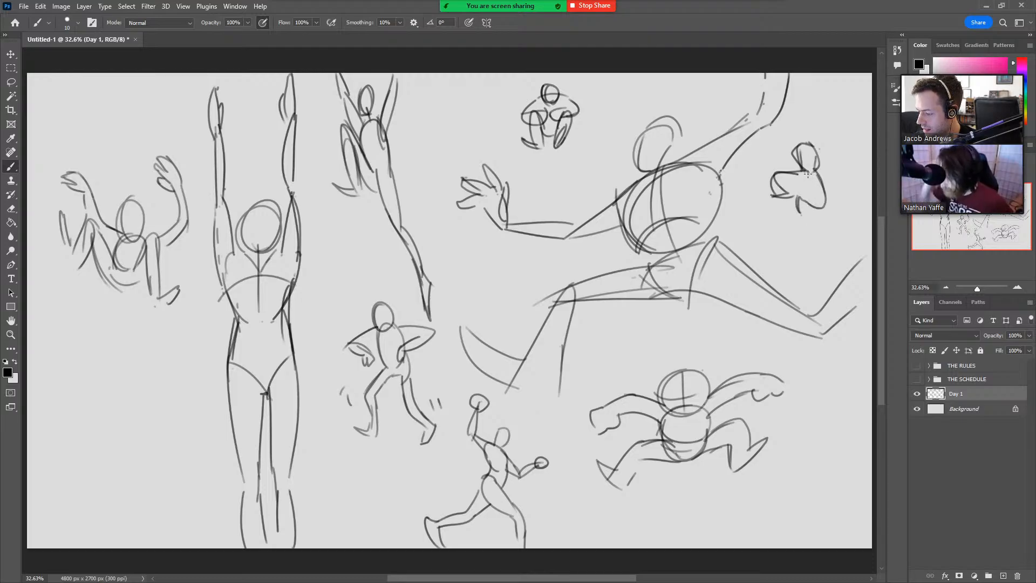
{"action": "left_click_drag", "start_coordinate": [808, 174], "coordinate": [801, 191]}
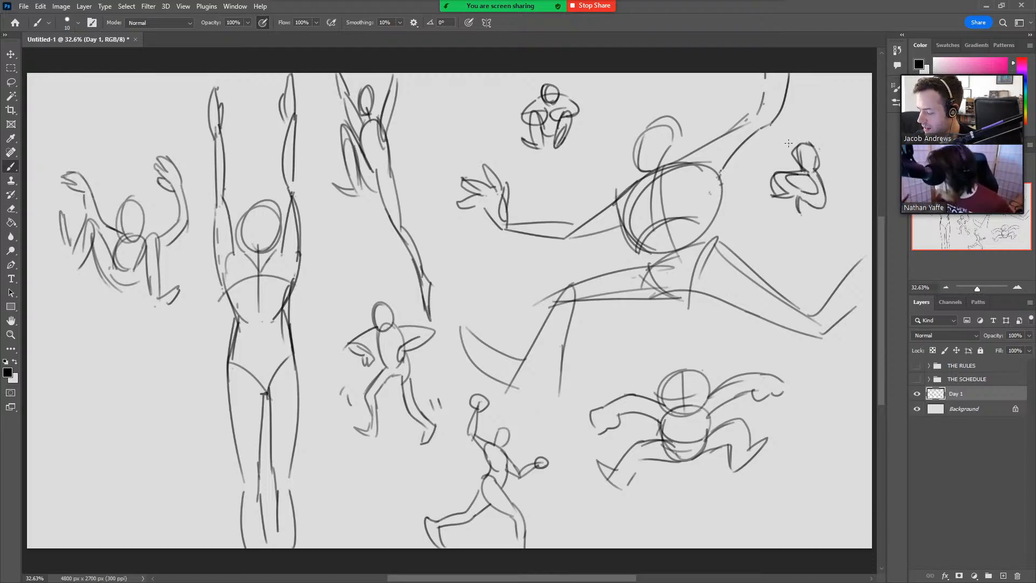
{"action": "mouse_move", "coordinate": [796, 155]}
{"action": "left_mouse_down"}
{"action": "mouse_move", "coordinate": [764, 147]}
{"action": "mouse_move", "coordinate": [844, 153]}
{"action": "mouse_move", "coordinate": [816, 160]}
{"action": "left_mouse_up"}
{"action": "mouse_move", "coordinate": [761, 126]}
{"action": "left_mouse_down"}
{"action": "mouse_move", "coordinate": [820, 87]}
{"action": "mouse_move", "coordinate": [848, 130]}
{"action": "left_mouse_up"}
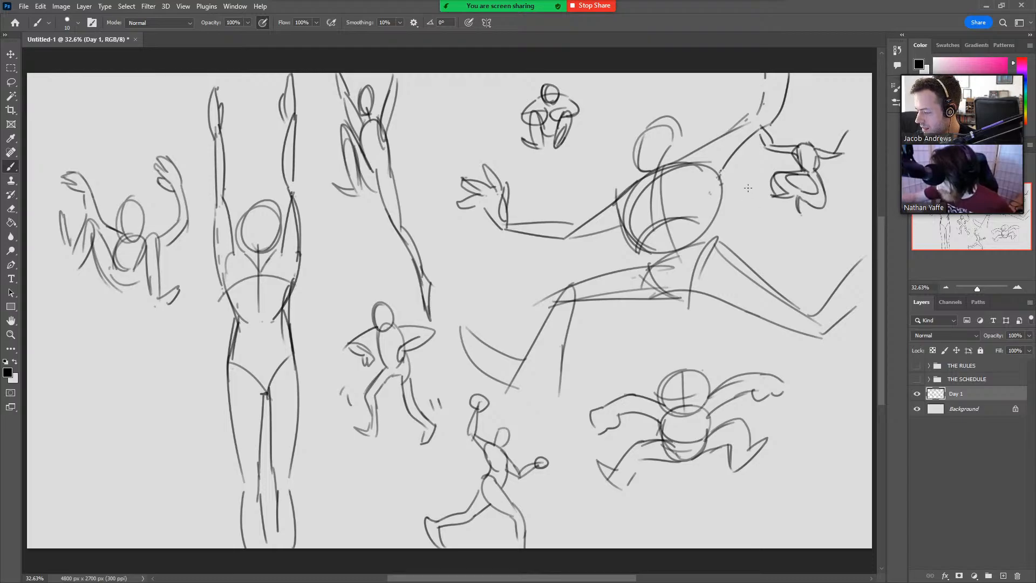
Add squiggly motion marks, a hand and a round head to the small leaping figure, plus a stroke in the large figure's open hand.
{"action": "mouse_move", "coordinate": [748, 187]}
{"action": "left_mouse_down"}
{"action": "mouse_move", "coordinate": [759, 209]}
{"action": "mouse_move", "coordinate": [794, 227]}
{"action": "left_mouse_up"}
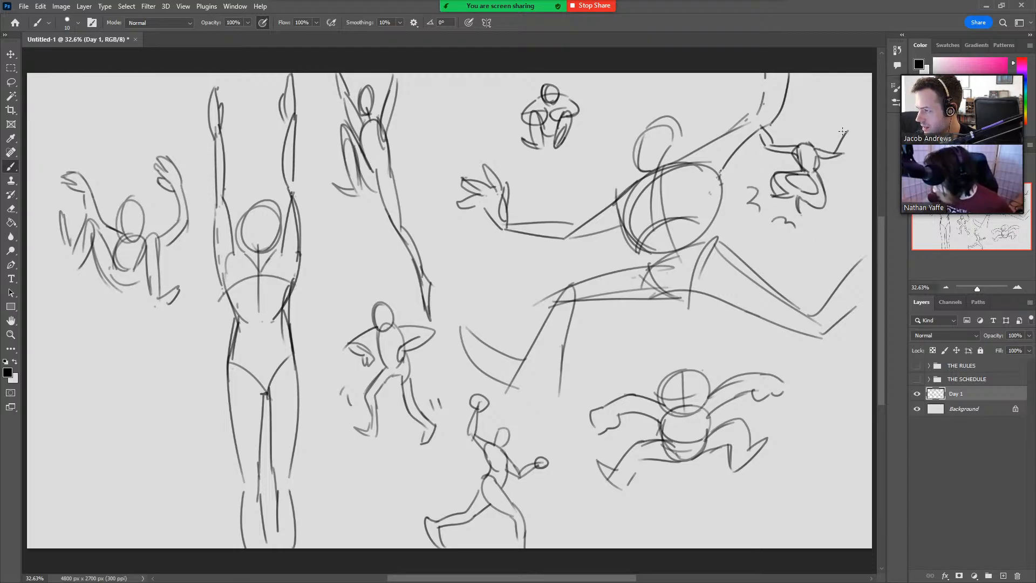
{"action": "mouse_move", "coordinate": [847, 133]}
{"action": "left_mouse_down"}
{"action": "mouse_move", "coordinate": [840, 156]}
{"action": "mouse_move", "coordinate": [794, 135]}
{"action": "mouse_move", "coordinate": [851, 133]}
{"action": "mouse_move", "coordinate": [857, 121]}
{"action": "left_mouse_up"}
{"action": "left_click_drag", "start_coordinate": [858, 120], "coordinate": [856, 126]}
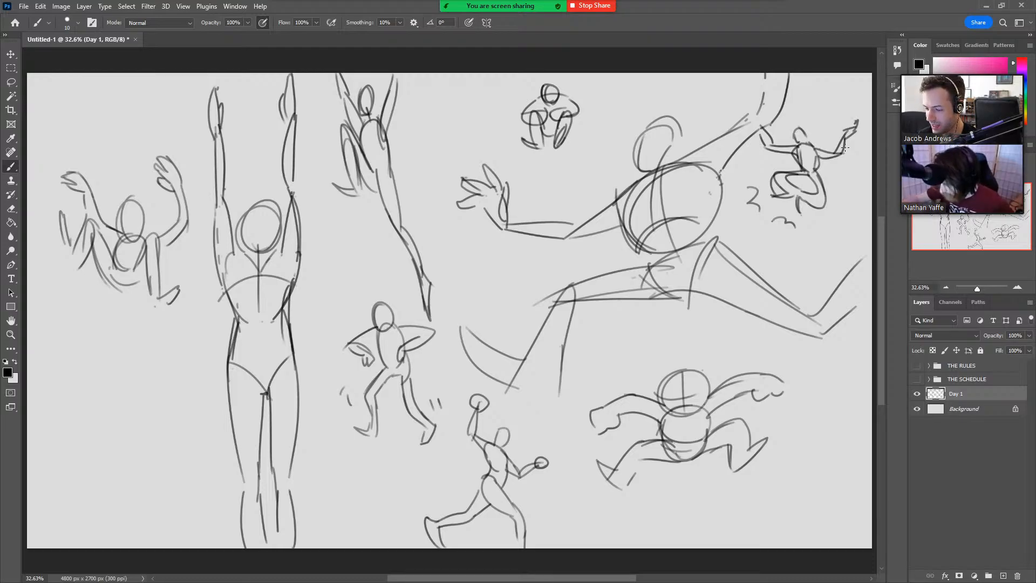
{"action": "left_click_drag", "start_coordinate": [480, 198], "coordinate": [495, 187]}
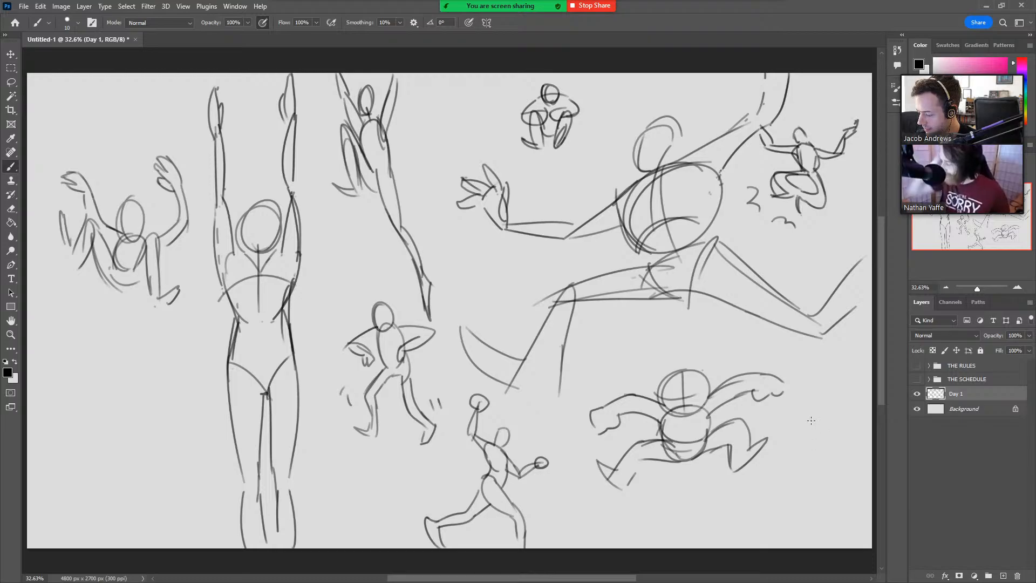
Draw a small upright figure beside the wide crouching one, with a boxy torso, straight arms and long legs held together.
{"action": "mouse_move", "coordinate": [825, 414]}
{"action": "left_mouse_down"}
{"action": "mouse_move", "coordinate": [807, 441]}
{"action": "mouse_move", "coordinate": [821, 426]}
{"action": "mouse_move", "coordinate": [830, 442]}
{"action": "mouse_move", "coordinate": [803, 470]}
{"action": "left_mouse_up"}
{"action": "mouse_move", "coordinate": [827, 416]}
{"action": "left_mouse_down"}
{"action": "mouse_move", "coordinate": [831, 463]}
{"action": "mouse_move", "coordinate": [815, 470]}
{"action": "mouse_move", "coordinate": [821, 442]}
{"action": "mouse_move", "coordinate": [814, 454]}
{"action": "left_mouse_up"}
{"action": "key", "text": "ctrl+z"}
{"action": "left_click_drag", "start_coordinate": [812, 446], "coordinate": [816, 508]}
{"action": "key", "text": "ctrl+z"}
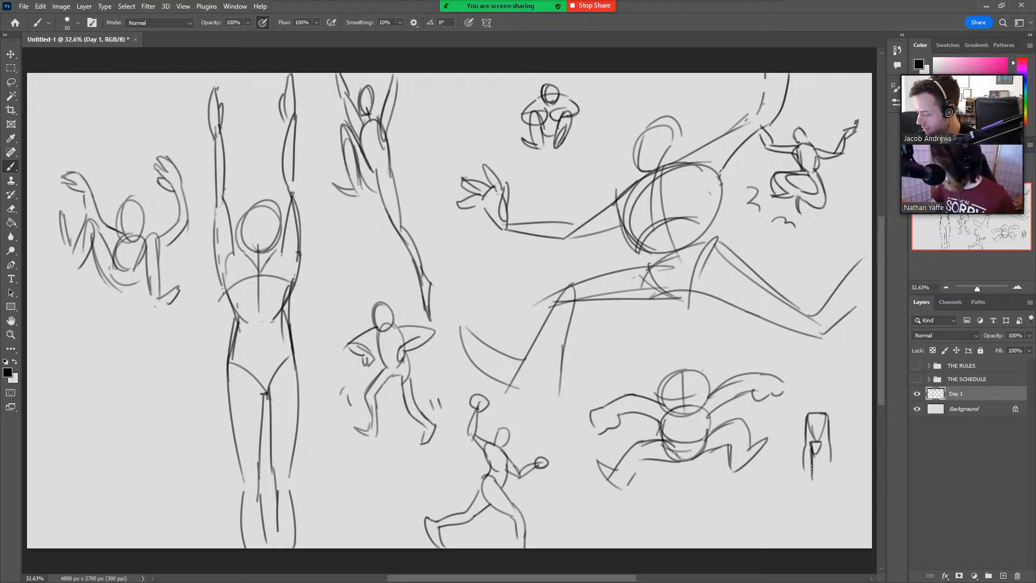
{"action": "left_click_drag", "start_coordinate": [811, 465], "coordinate": [812, 505]}
{"action": "mouse_move", "coordinate": [820, 443]}
{"action": "left_mouse_down"}
{"action": "mouse_move", "coordinate": [809, 525]}
{"action": "mouse_move", "coordinate": [821, 508]}
{"action": "mouse_move", "coordinate": [823, 524]}
{"action": "left_mouse_up"}
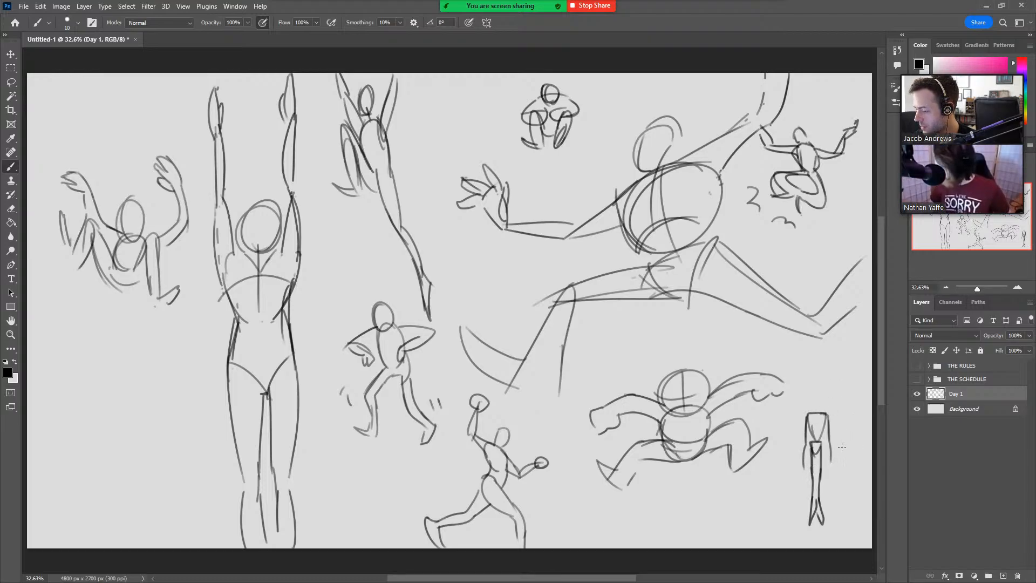
{"action": "left_click_drag", "start_coordinate": [828, 424], "coordinate": [829, 464]}
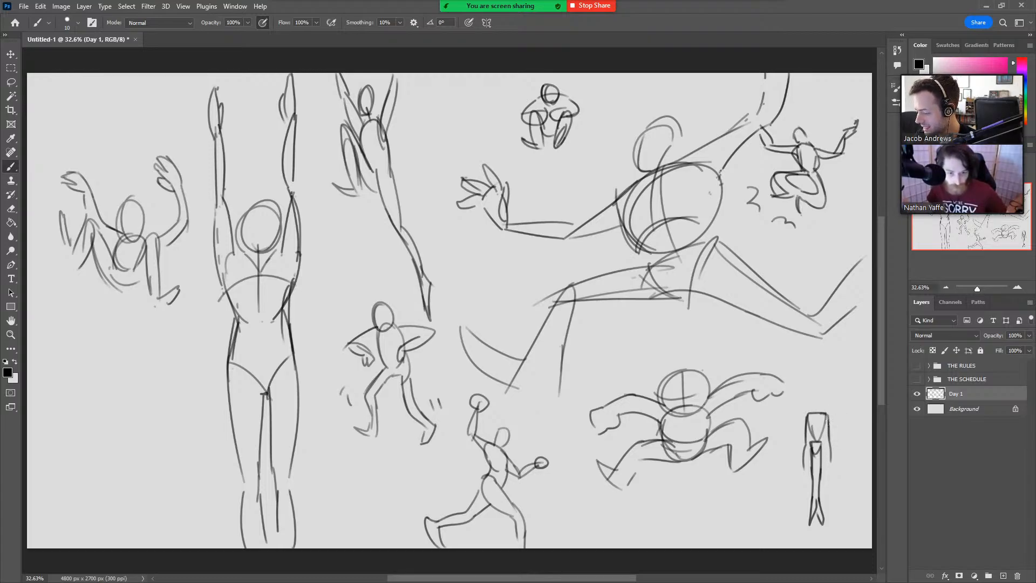
Erase the end of the small upright figure's arm, then draw flat hands pointing outward and a small oval head.
{"action": "key", "text": "e"}
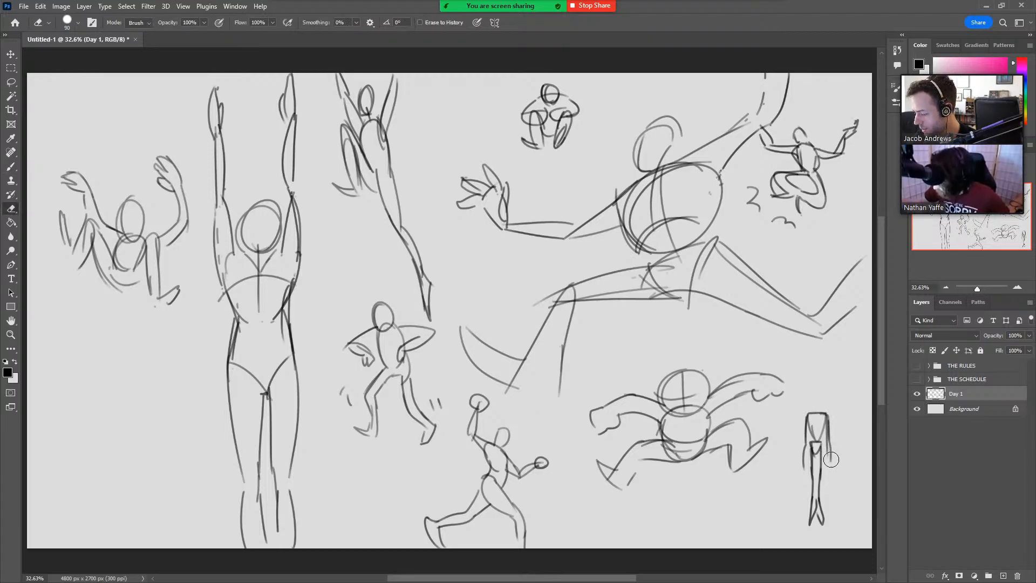
{"action": "mouse_move", "coordinate": [831, 459]}
{"action": "left_mouse_down"}
{"action": "mouse_move", "coordinate": [834, 445]}
{"action": "mouse_move", "coordinate": [830, 466]}
{"action": "left_mouse_up"}
{"action": "key", "text": "b"}
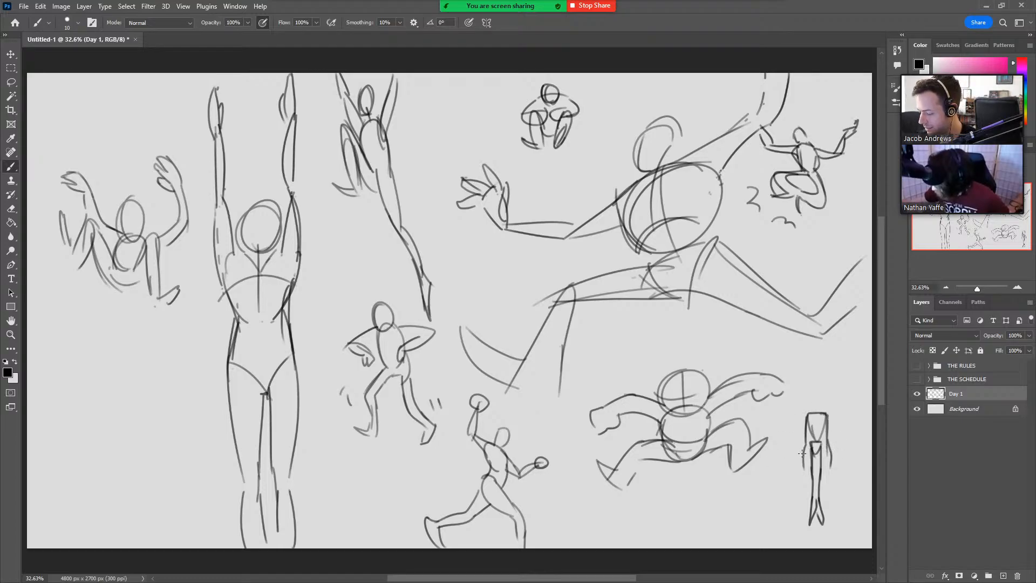
{"action": "mouse_move", "coordinate": [805, 465]}
{"action": "left_mouse_down"}
{"action": "mouse_move", "coordinate": [788, 470]}
{"action": "mouse_move", "coordinate": [851, 469]}
{"action": "left_mouse_up"}
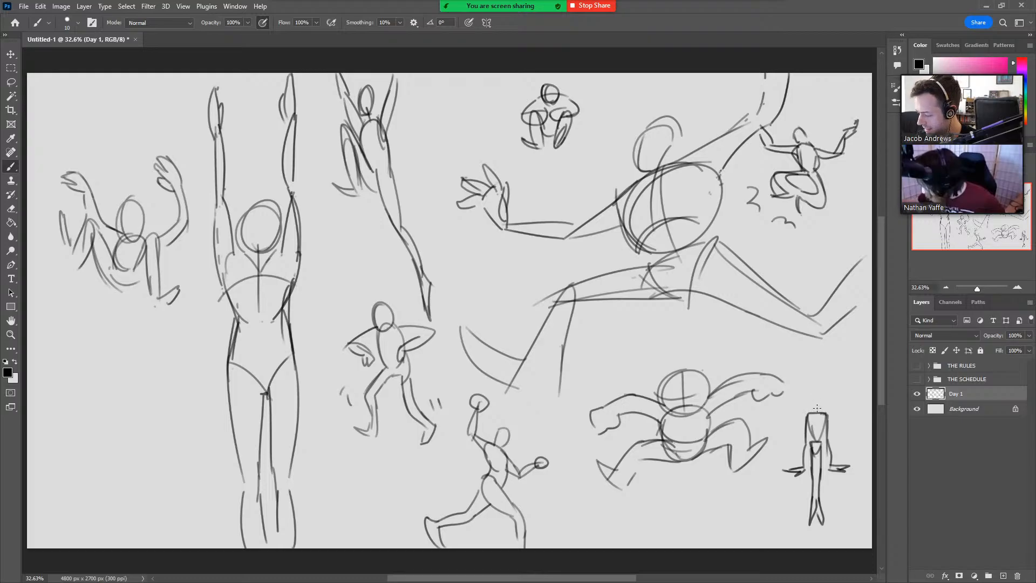
{"action": "left_click_drag", "start_coordinate": [815, 397], "coordinate": [819, 405]}
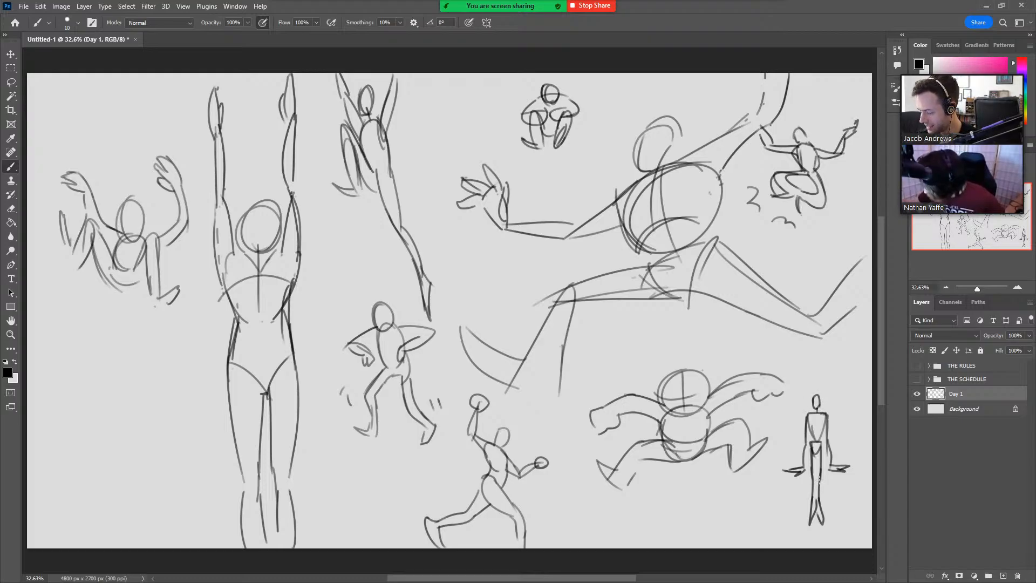
Lasso the small upright figure's legs, stretch them downward to lengthen them, and deselect.
{"action": "key", "text": "m"}
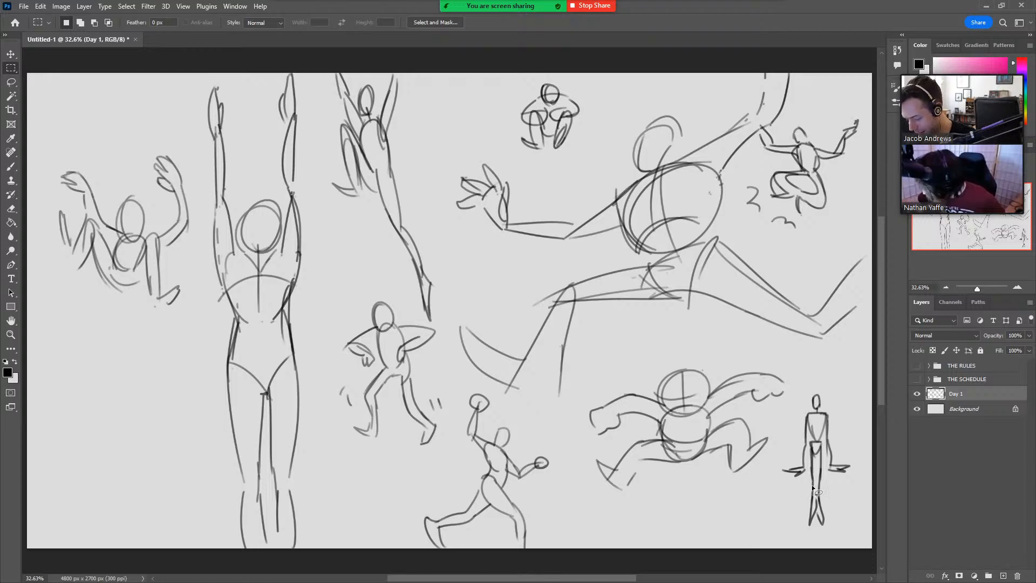
{"action": "key", "text": "l"}
{"action": "mouse_move", "coordinate": [802, 534]}
{"action": "left_mouse_down"}
{"action": "mouse_move", "coordinate": [811, 446]}
{"action": "mouse_move", "coordinate": [816, 458]}
{"action": "mouse_move", "coordinate": [821, 445]}
{"action": "mouse_move", "coordinate": [829, 532]}
{"action": "mouse_move", "coordinate": [816, 551]}
{"action": "left_mouse_up"}
{"action": "key", "text": "ctrl+t"}
{"action": "left_click_drag", "start_coordinate": [816, 548], "coordinate": [815, 557]}
{"action": "key", "text": "Return"}
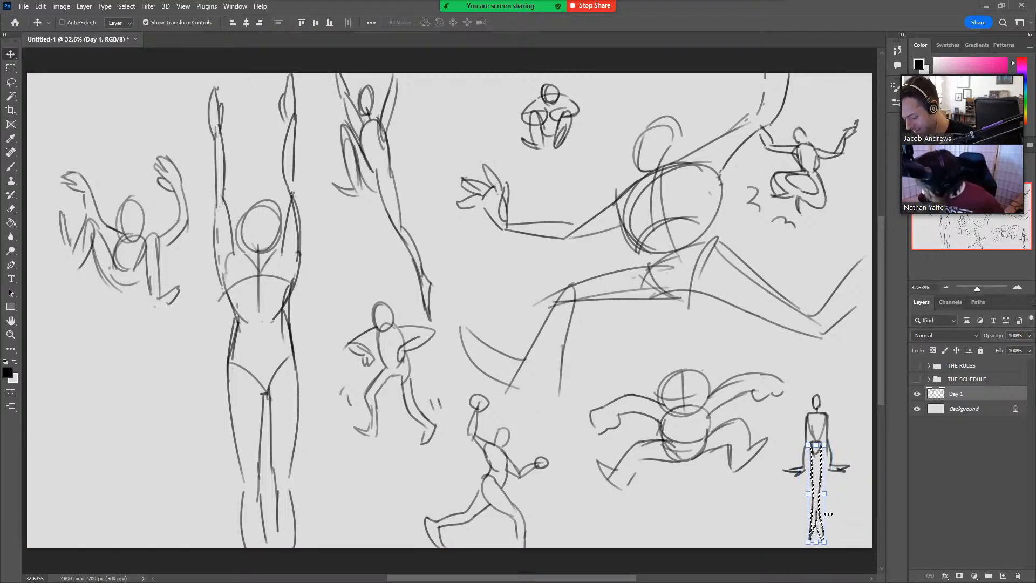
{"action": "key", "text": "ctrl+d"}
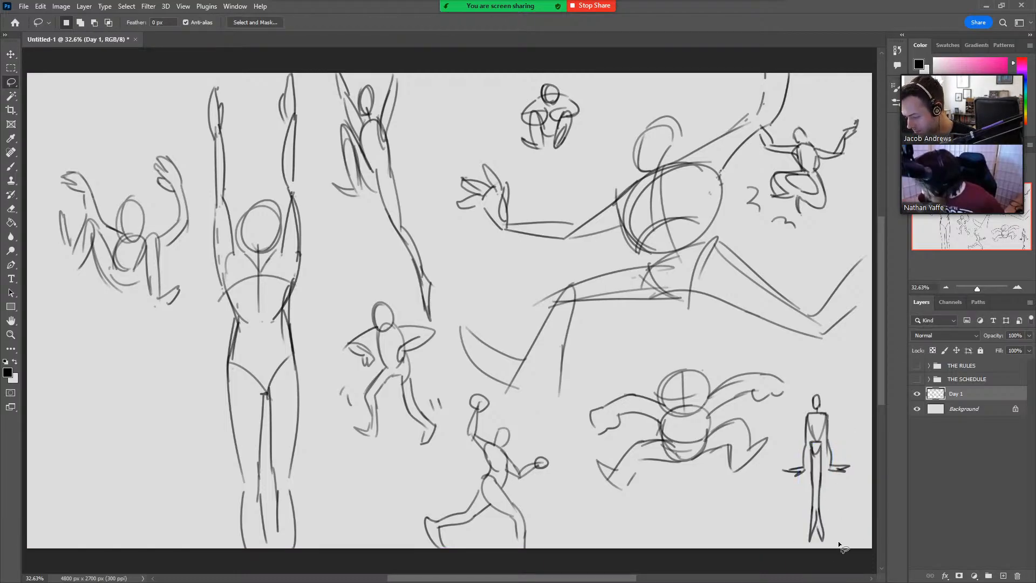
Lasso the whole small upright figure, move it up and slightly outward, and deselect.
{"action": "mouse_move", "coordinate": [841, 546]}
{"action": "left_mouse_down"}
{"action": "mouse_move", "coordinate": [784, 435]}
{"action": "mouse_move", "coordinate": [867, 467]}
{"action": "left_mouse_up"}
{"action": "key", "text": "v"}
{"action": "left_click_drag", "start_coordinate": [839, 500], "coordinate": [840, 466]}
{"action": "key", "text": "l"}
{"action": "key", "text": "ctrl+d"}
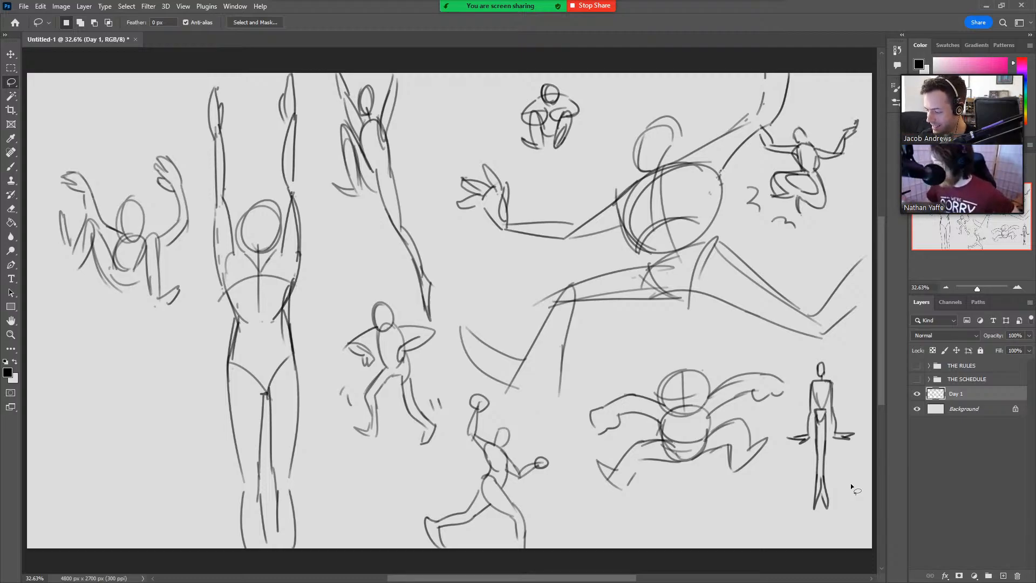
Draw short vertical motion lines with crossing strokes beneath the small upright figure's feet.
{"action": "key", "text": "b"}
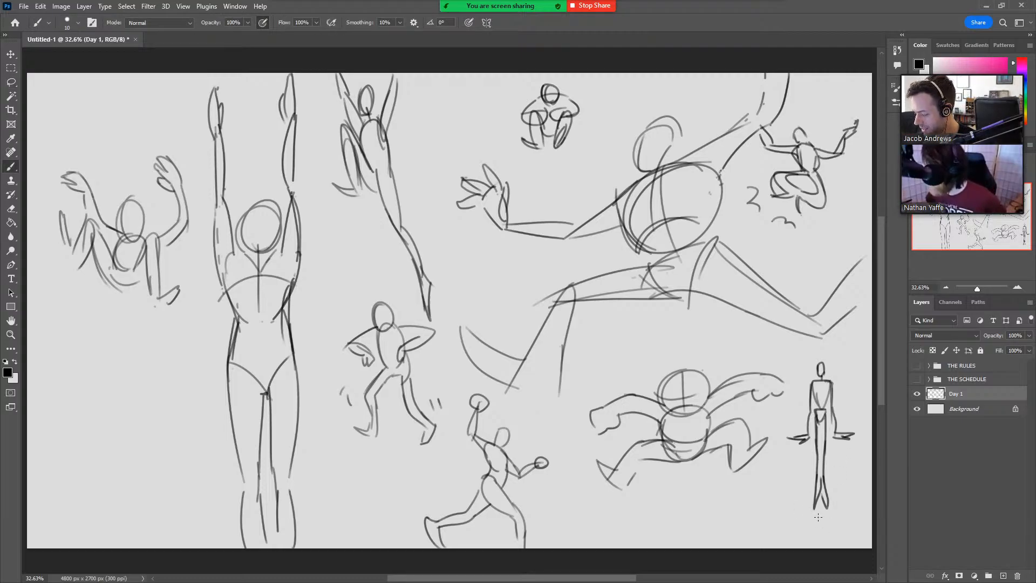
{"action": "left_click_drag", "start_coordinate": [818, 514], "coordinate": [821, 537]}
{"action": "mouse_move", "coordinate": [826, 512]}
{"action": "left_mouse_down"}
{"action": "mouse_move", "coordinate": [828, 541]}
{"action": "mouse_move", "coordinate": [830, 521]}
{"action": "mouse_move", "coordinate": [840, 530]}
{"action": "left_mouse_up"}
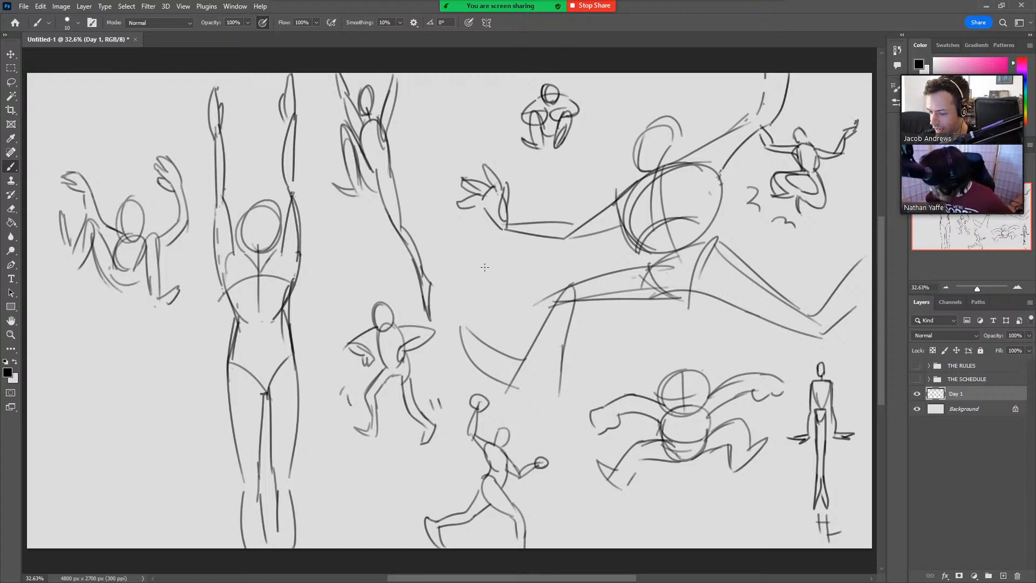
Sketch a small curled-up figure under the large figure's outstretched hand, with a rounded body and a small circular head.
{"action": "mouse_move", "coordinate": [485, 267]}
{"action": "left_mouse_down"}
{"action": "mouse_move", "coordinate": [481, 245]}
{"action": "mouse_move", "coordinate": [464, 260]}
{"action": "mouse_move", "coordinate": [496, 262]}
{"action": "mouse_move", "coordinate": [493, 249]}
{"action": "mouse_move", "coordinate": [493, 275]}
{"action": "mouse_move", "coordinate": [486, 291]}
{"action": "mouse_move", "coordinate": [481, 239]}
{"action": "mouse_move", "coordinate": [503, 266]}
{"action": "mouse_move", "coordinate": [495, 280]}
{"action": "mouse_move", "coordinate": [503, 263]}
{"action": "mouse_move", "coordinate": [503, 273]}
{"action": "mouse_move", "coordinate": [467, 281]}
{"action": "left_mouse_up"}
{"action": "key", "text": "ctrl+z"}
{"action": "mouse_move", "coordinate": [477, 246]}
{"action": "left_mouse_down"}
{"action": "mouse_move", "coordinate": [507, 249]}
{"action": "mouse_move", "coordinate": [507, 266]}
{"action": "mouse_move", "coordinate": [509, 227]}
{"action": "mouse_move", "coordinate": [493, 246]}
{"action": "mouse_move", "coordinate": [491, 211]}
{"action": "mouse_move", "coordinate": [463, 258]}
{"action": "mouse_move", "coordinate": [497, 245]}
{"action": "mouse_move", "coordinate": [509, 191]}
{"action": "mouse_move", "coordinate": [501, 280]}
{"action": "left_mouse_up"}
{"action": "key", "text": "ctrl+z"}
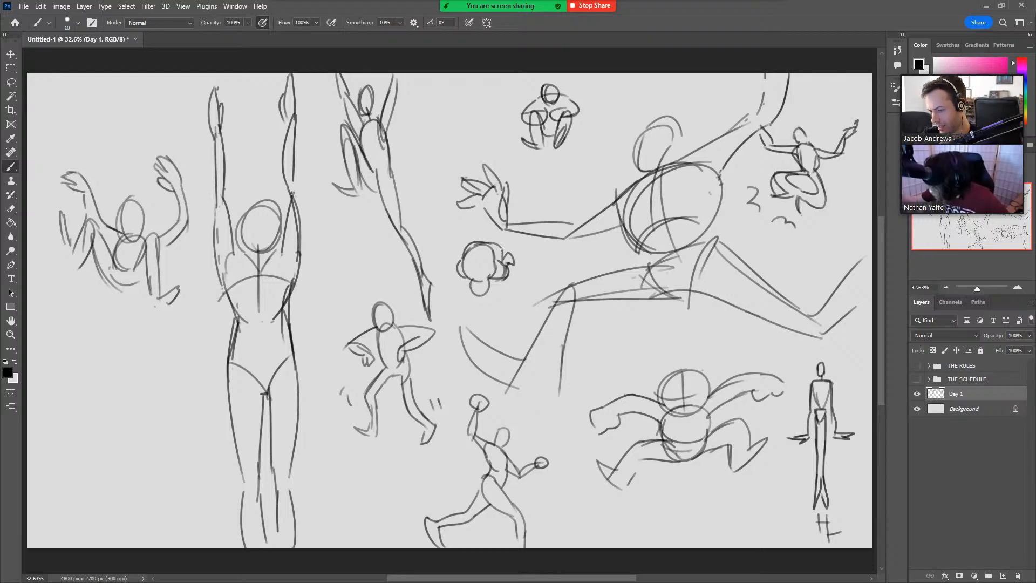
Add curved motion lines around both sides of the small curled figure and reinforce the strokes of its limbs.
{"action": "left_click_drag", "start_coordinate": [447, 260], "coordinate": [470, 226]}
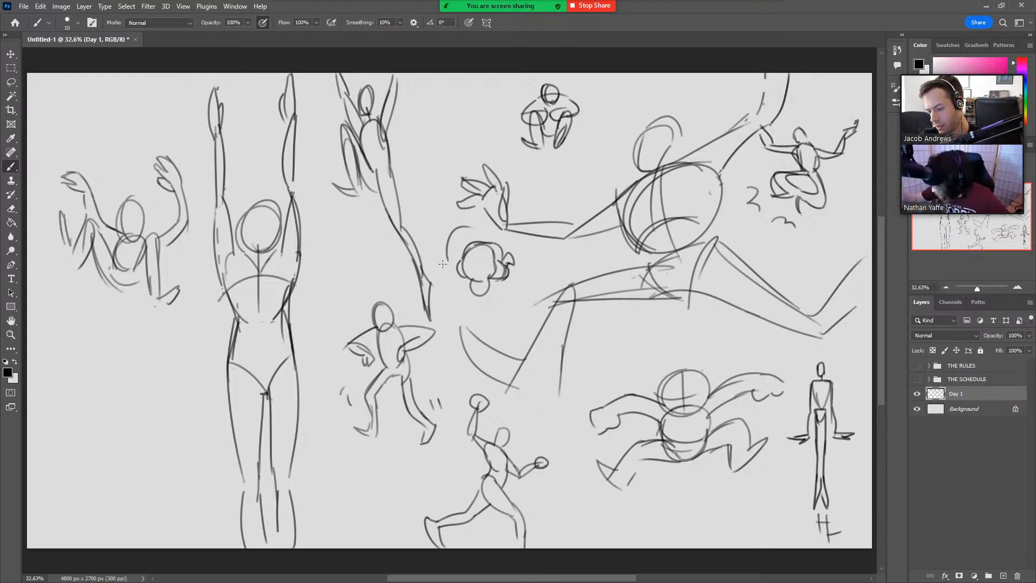
{"action": "mouse_move", "coordinate": [441, 262]}
{"action": "left_mouse_down"}
{"action": "mouse_move", "coordinate": [451, 262]}
{"action": "mouse_move", "coordinate": [458, 227]}
{"action": "left_mouse_up"}
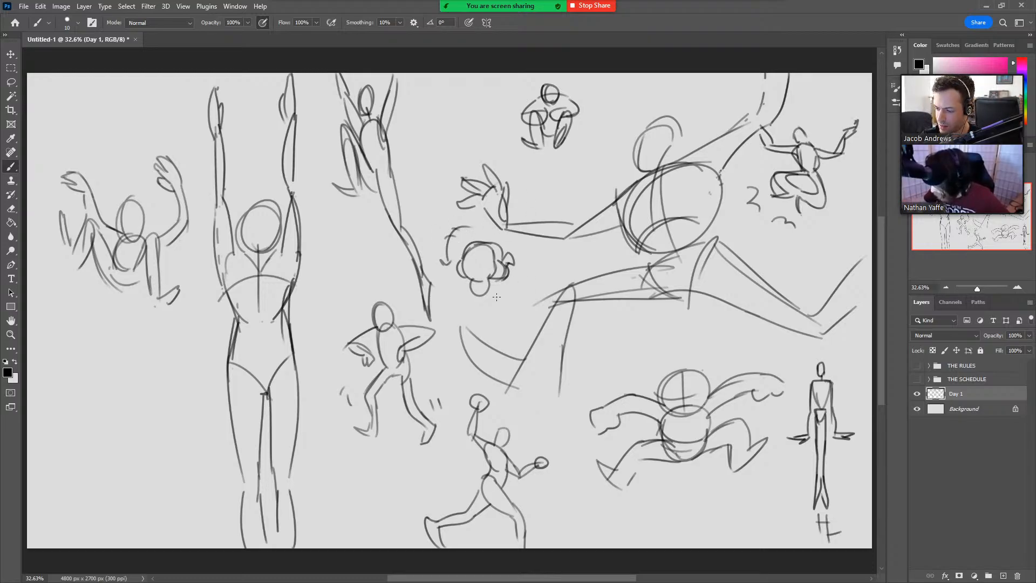
{"action": "mouse_move", "coordinate": [496, 296]}
{"action": "left_mouse_down"}
{"action": "mouse_move", "coordinate": [529, 268]}
{"action": "mouse_move", "coordinate": [522, 255]}
{"action": "mouse_move", "coordinate": [517, 286]}
{"action": "mouse_move", "coordinate": [530, 265]}
{"action": "left_mouse_up"}
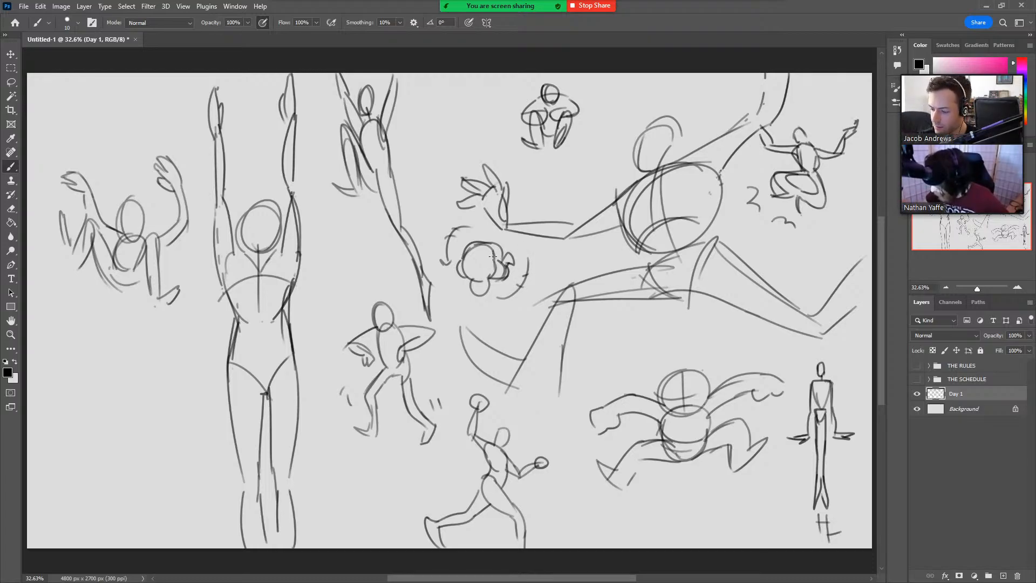
{"action": "left_click_drag", "start_coordinate": [495, 245], "coordinate": [494, 262]}
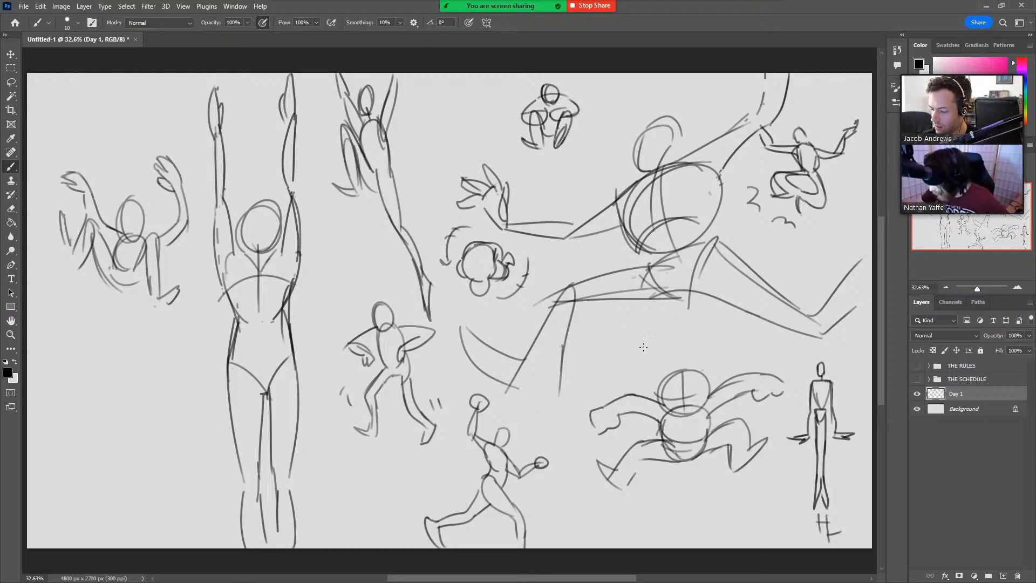
Draw a small reclining figure under the large figure's thigh, with a round head, curved arms raised at both sides and bent legs.
{"action": "mouse_move", "coordinate": [648, 350]}
{"action": "left_mouse_down"}
{"action": "mouse_move", "coordinate": [660, 342]}
{"action": "mouse_move", "coordinate": [650, 351]}
{"action": "left_mouse_up"}
{"action": "mouse_move", "coordinate": [641, 342]}
{"action": "left_mouse_down"}
{"action": "mouse_move", "coordinate": [625, 326]}
{"action": "mouse_move", "coordinate": [619, 344]}
{"action": "mouse_move", "coordinate": [613, 327]}
{"action": "mouse_move", "coordinate": [630, 335]}
{"action": "mouse_move", "coordinate": [596, 305]}
{"action": "left_mouse_up"}
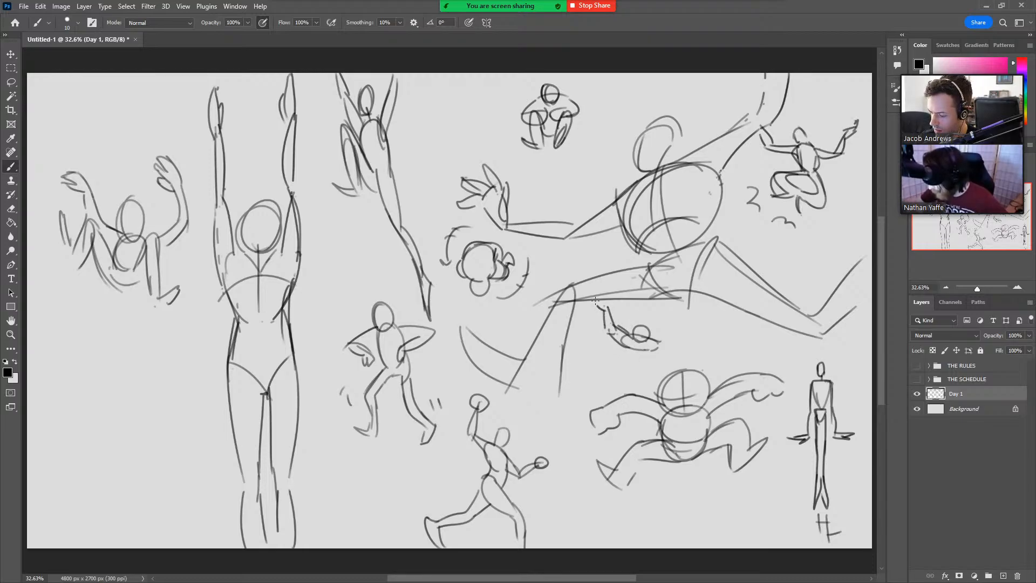
{"action": "mouse_move", "coordinate": [619, 343]}
{"action": "left_mouse_down"}
{"action": "mouse_move", "coordinate": [647, 349]}
{"action": "mouse_move", "coordinate": [642, 331]}
{"action": "mouse_move", "coordinate": [664, 337]}
{"action": "mouse_move", "coordinate": [659, 349]}
{"action": "mouse_move", "coordinate": [675, 346]}
{"action": "mouse_move", "coordinate": [686, 308]}
{"action": "mouse_move", "coordinate": [658, 341]}
{"action": "mouse_move", "coordinate": [684, 334]}
{"action": "mouse_move", "coordinate": [676, 343]}
{"action": "mouse_move", "coordinate": [693, 317]}
{"action": "mouse_move", "coordinate": [677, 345]}
{"action": "mouse_move", "coordinate": [695, 307]}
{"action": "mouse_move", "coordinate": [653, 297]}
{"action": "mouse_move", "coordinate": [666, 325]}
{"action": "mouse_move", "coordinate": [665, 315]}
{"action": "mouse_move", "coordinate": [677, 319]}
{"action": "mouse_move", "coordinate": [663, 334]}
{"action": "mouse_move", "coordinate": [669, 321]}
{"action": "mouse_move", "coordinate": [634, 334]}
{"action": "left_mouse_up"}
{"action": "left_click_drag", "start_coordinate": [695, 315], "coordinate": [699, 307]}
{"action": "mouse_move", "coordinate": [607, 311]}
{"action": "left_mouse_down"}
{"action": "mouse_move", "coordinate": [610, 302]}
{"action": "mouse_move", "coordinate": [640, 320]}
{"action": "left_mouse_up"}
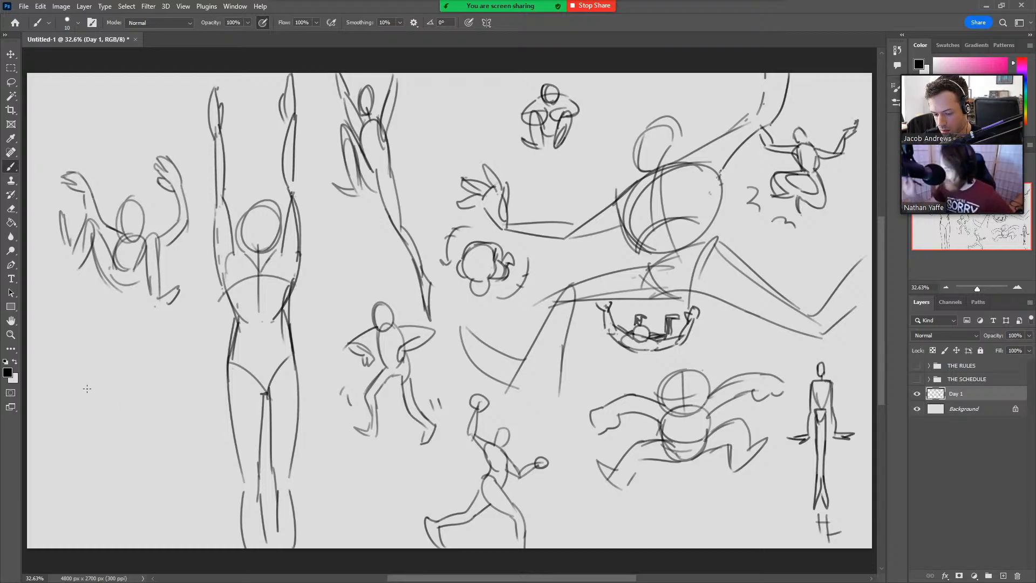
Sketch the arched back, head and long legs of a figure bent forward beneath the seated figure with raised arms.
{"action": "mouse_move", "coordinate": [80, 410]}
{"action": "left_mouse_down"}
{"action": "mouse_move", "coordinate": [90, 372]}
{"action": "mouse_move", "coordinate": [159, 330]}
{"action": "left_mouse_up"}
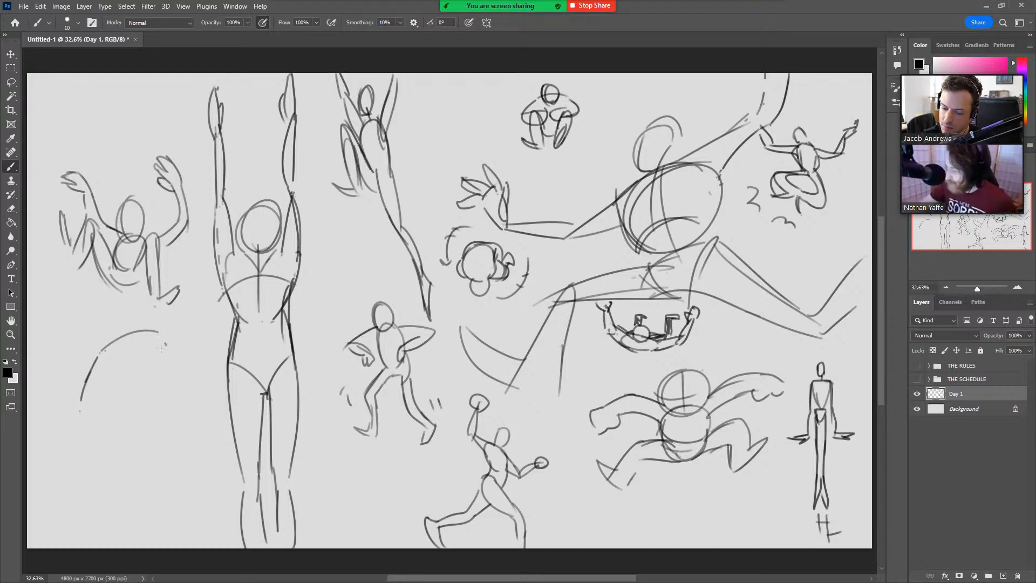
{"action": "left_click_drag", "start_coordinate": [100, 352], "coordinate": [163, 342]}
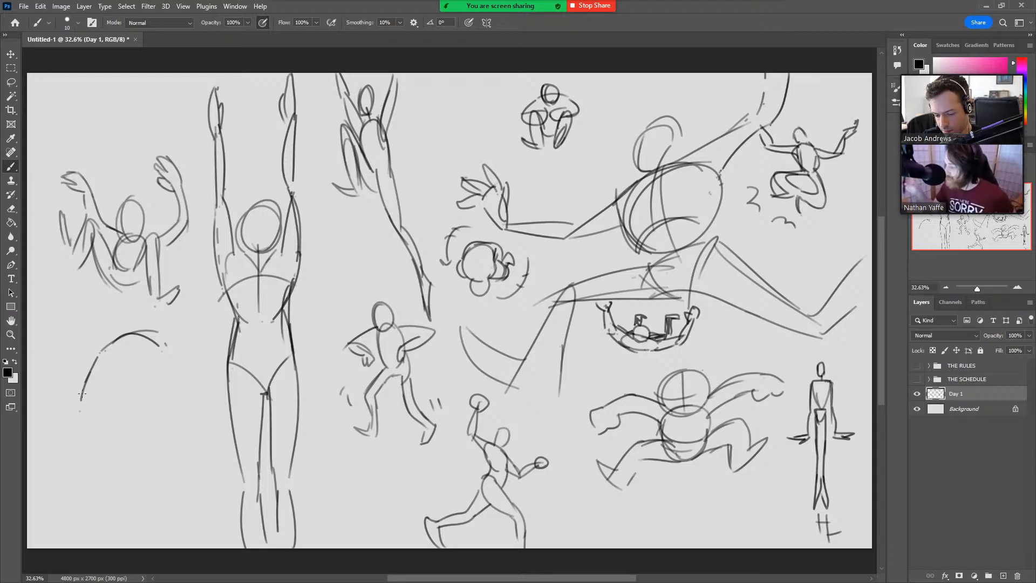
{"action": "left_click_drag", "start_coordinate": [83, 395], "coordinate": [70, 456]}
{"action": "mouse_move", "coordinate": [104, 376]}
{"action": "left_mouse_down"}
{"action": "mouse_move", "coordinate": [78, 473]}
{"action": "mouse_move", "coordinate": [65, 462]}
{"action": "mouse_move", "coordinate": [84, 496]}
{"action": "left_mouse_up"}
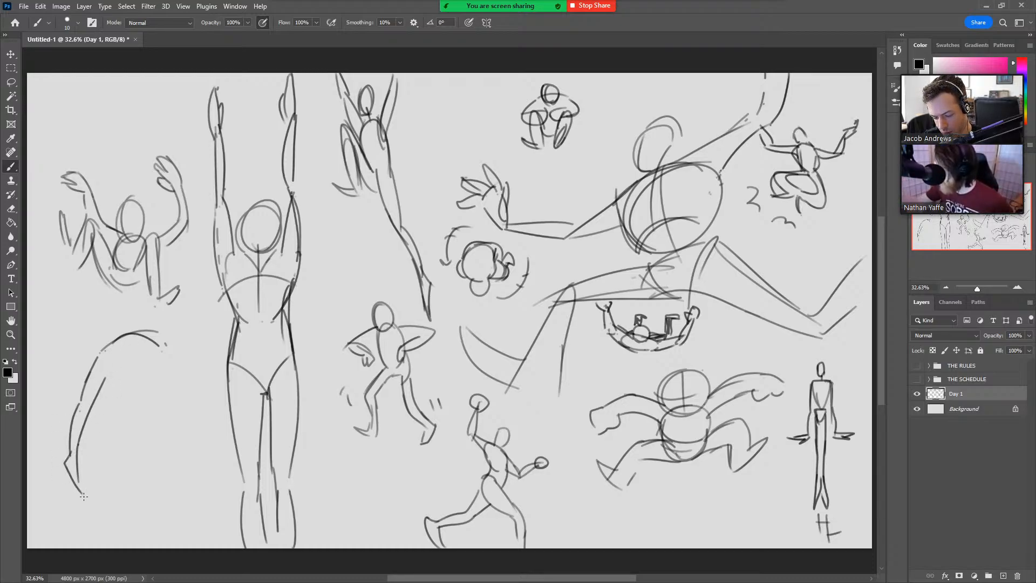
{"action": "left_click_drag", "start_coordinate": [111, 381], "coordinate": [85, 490]}
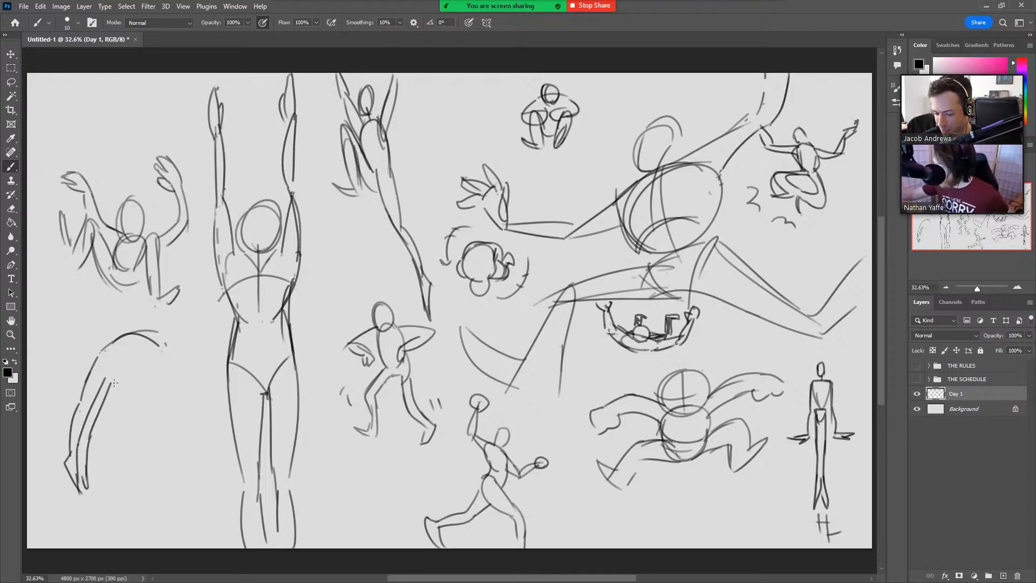
{"action": "mouse_move", "coordinate": [114, 382]}
{"action": "left_mouse_down"}
{"action": "mouse_move", "coordinate": [146, 358]}
{"action": "mouse_move", "coordinate": [169, 366]}
{"action": "mouse_move", "coordinate": [183, 399]}
{"action": "left_mouse_up"}
{"action": "key", "text": "ctrl+z"}
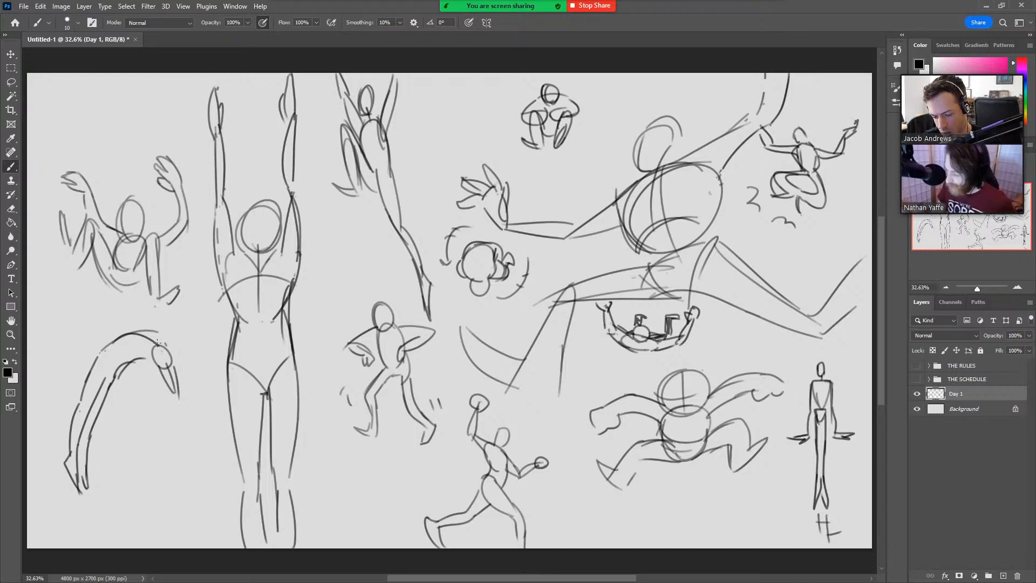
Complete the bent-over figure with a belly line and two arms reaching down, and add a curved motion arrow above its back.
{"action": "left_click_drag", "start_coordinate": [120, 363], "coordinate": [146, 358]}
{"action": "left_click_drag", "start_coordinate": [168, 393], "coordinate": [202, 465]}
{"action": "left_click_drag", "start_coordinate": [185, 430], "coordinate": [201, 463]}
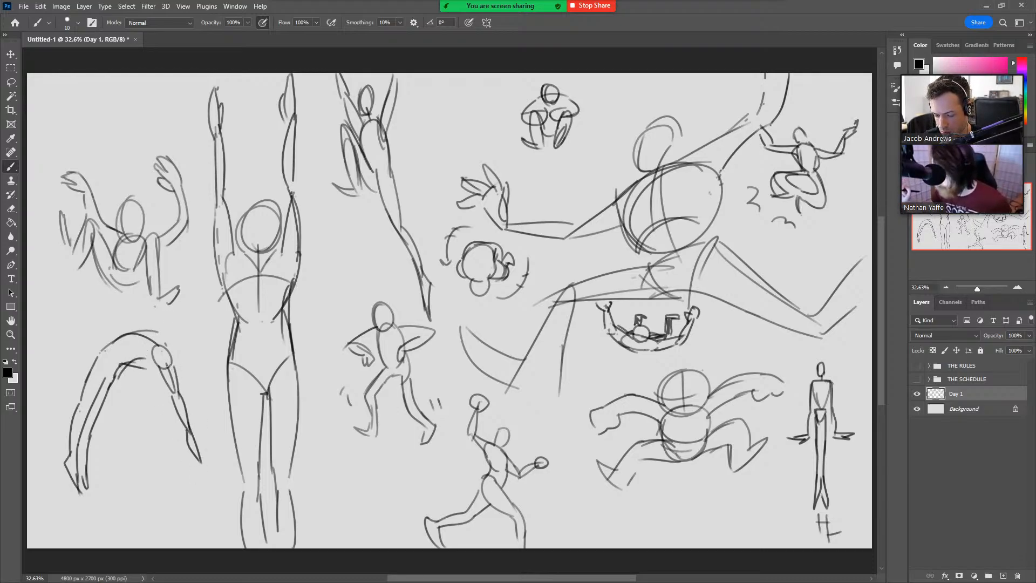
{"action": "mouse_move", "coordinate": [153, 369]}
{"action": "left_mouse_down"}
{"action": "mouse_move", "coordinate": [117, 362]}
{"action": "mouse_move", "coordinate": [111, 375]}
{"action": "mouse_move", "coordinate": [146, 350]}
{"action": "mouse_move", "coordinate": [167, 413]}
{"action": "mouse_move", "coordinate": [143, 368]}
{"action": "left_mouse_up"}
{"action": "left_click_drag", "start_coordinate": [162, 408], "coordinate": [187, 470]}
{"action": "left_click_drag", "start_coordinate": [182, 432], "coordinate": [176, 442]}
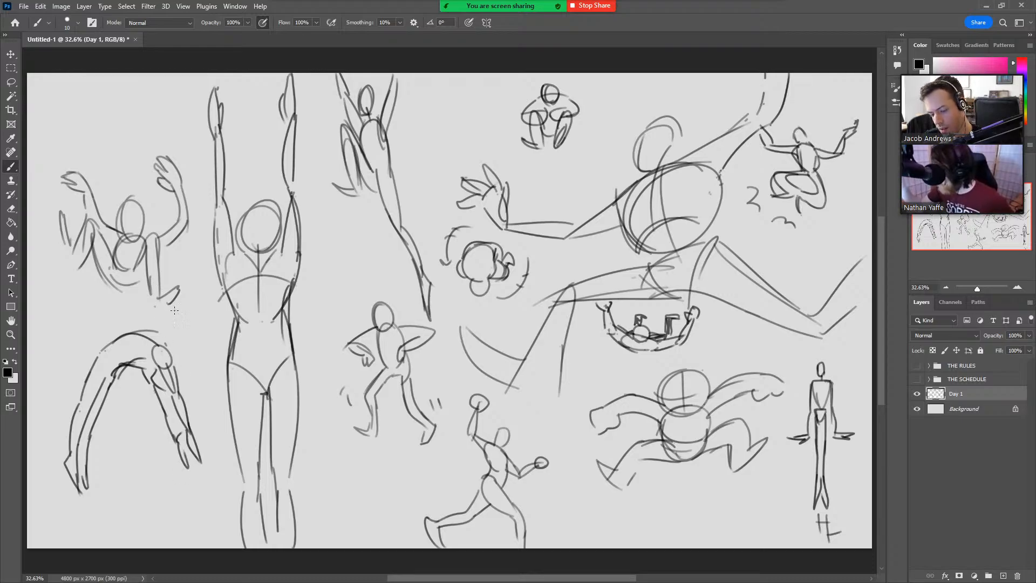
{"action": "mouse_move", "coordinate": [65, 368]}
{"action": "left_mouse_down"}
{"action": "mouse_move", "coordinate": [80, 338]}
{"action": "mouse_move", "coordinate": [127, 321]}
{"action": "mouse_move", "coordinate": [118, 301]}
{"action": "left_mouse_up"}
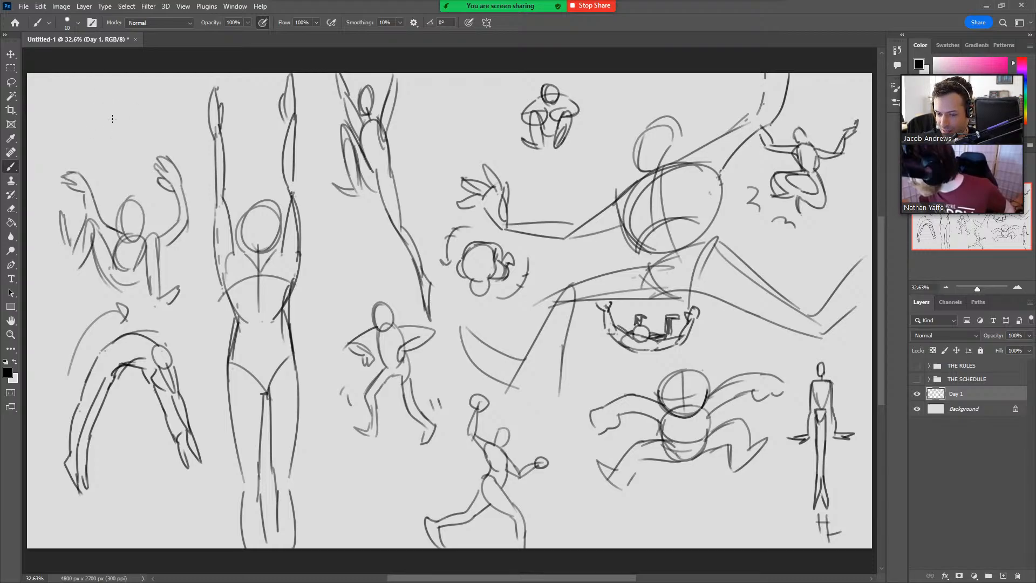
Sketch a small crouching figure's round torso and bent legs in the canvas's upper-left corner, undoing stray strokes.
{"action": "mouse_move", "coordinate": [107, 129]}
{"action": "left_mouse_down"}
{"action": "mouse_move", "coordinate": [104, 99]}
{"action": "mouse_move", "coordinate": [123, 98]}
{"action": "mouse_move", "coordinate": [110, 116]}
{"action": "mouse_move", "coordinate": [101, 100]}
{"action": "mouse_move", "coordinate": [104, 127]}
{"action": "mouse_move", "coordinate": [128, 113]}
{"action": "mouse_move", "coordinate": [122, 143]}
{"action": "mouse_move", "coordinate": [142, 127]}
{"action": "mouse_move", "coordinate": [139, 97]}
{"action": "mouse_move", "coordinate": [149, 108]}
{"action": "mouse_move", "coordinate": [142, 102]}
{"action": "mouse_move", "coordinate": [124, 143]}
{"action": "mouse_move", "coordinate": [124, 133]}
{"action": "mouse_move", "coordinate": [133, 140]}
{"action": "left_mouse_up"}
{"action": "key", "text": "ctrl+z"}
{"action": "key", "text": "ctrl+z"}
{"action": "key", "text": "ctrl+z"}
{"action": "key", "text": "ctrl+z"}
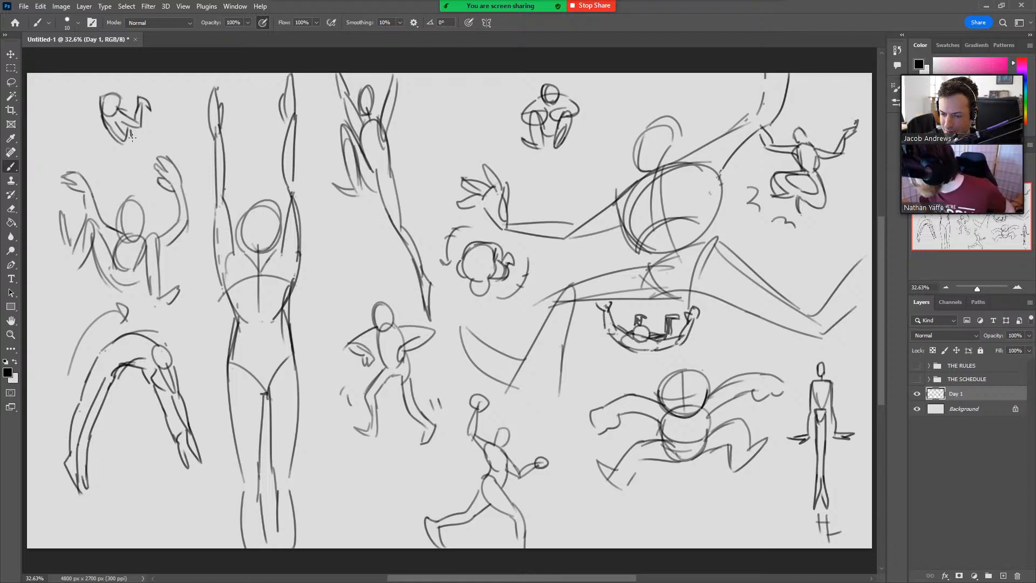
{"action": "key", "text": "ctrl+z"}
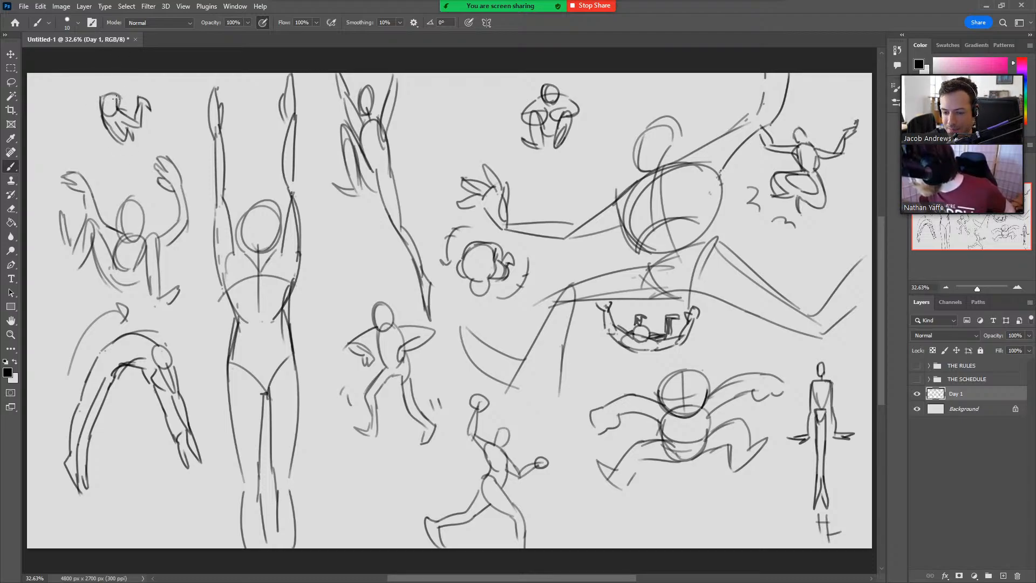
Give the small crouching figure a head, a short bent arm and a long arm stretched out sideways.
{"action": "mouse_move", "coordinate": [117, 100]}
{"action": "left_mouse_down"}
{"action": "mouse_move", "coordinate": [133, 87]}
{"action": "mouse_move", "coordinate": [130, 74]}
{"action": "mouse_move", "coordinate": [115, 74]}
{"action": "mouse_move", "coordinate": [139, 81]}
{"action": "left_mouse_up"}
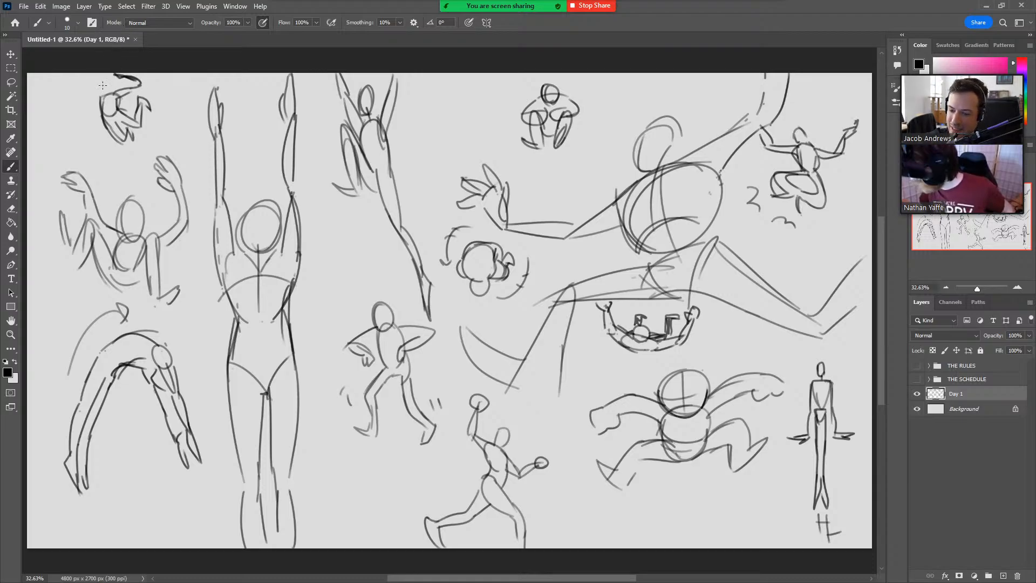
{"action": "mouse_move", "coordinate": [102, 112]}
{"action": "left_mouse_down"}
{"action": "mouse_move", "coordinate": [101, 96]}
{"action": "mouse_move", "coordinate": [113, 93]}
{"action": "mouse_move", "coordinate": [53, 83]}
{"action": "mouse_move", "coordinate": [77, 91]}
{"action": "mouse_move", "coordinate": [52, 85]}
{"action": "mouse_move", "coordinate": [111, 82]}
{"action": "mouse_move", "coordinate": [113, 93]}
{"action": "left_mouse_up"}
{"action": "key", "text": "ctrl+z"}
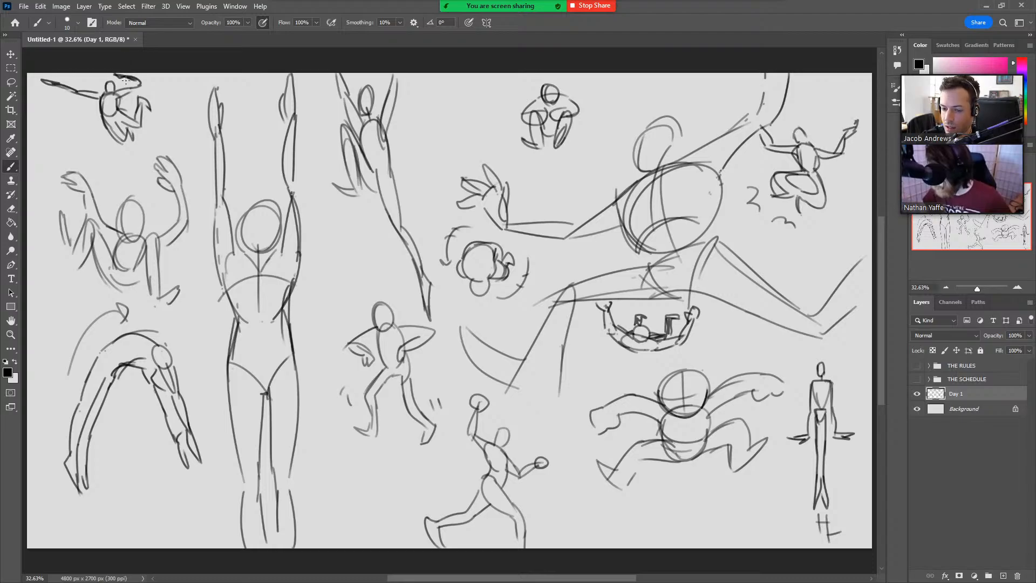
{"action": "left_click_drag", "start_coordinate": [124, 79], "coordinate": [138, 84]}
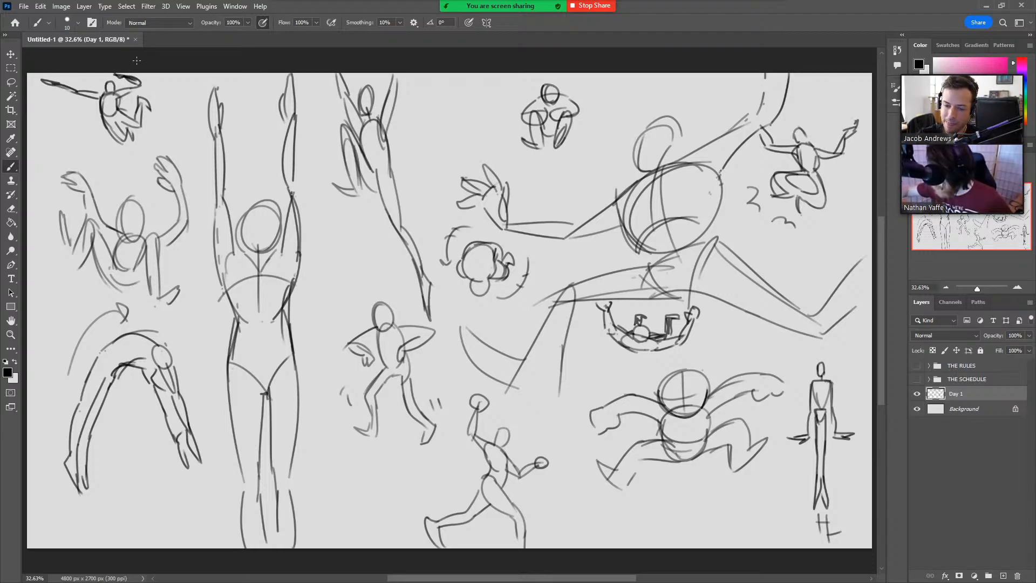
Lasso the small figure's long outstretched arm, scale it to 87.87%, fit it against the shoulder and deselect.
{"action": "key", "text": "l"}
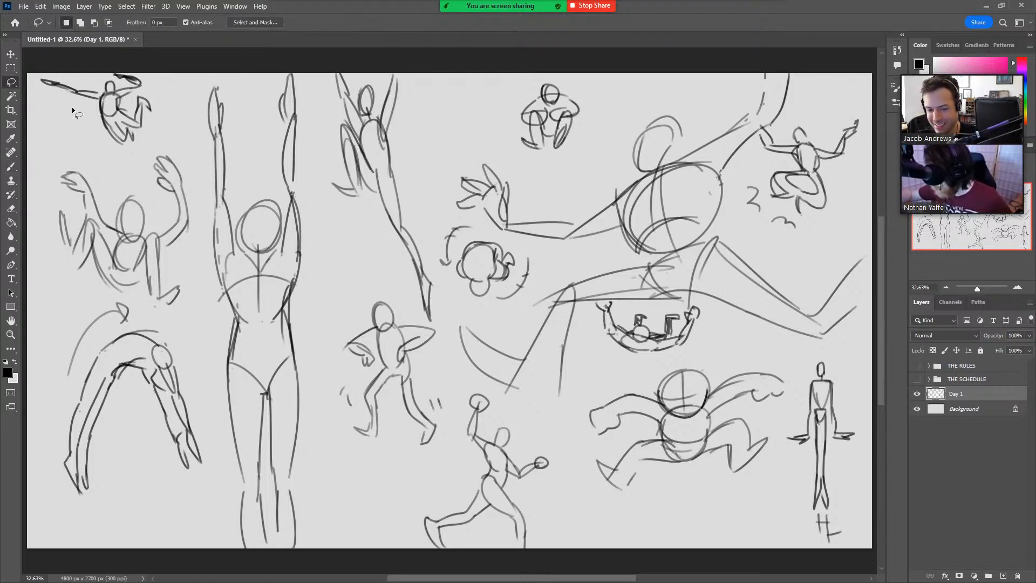
{"action": "mouse_move", "coordinate": [51, 67]}
{"action": "left_mouse_down"}
{"action": "mouse_move", "coordinate": [97, 88]}
{"action": "mouse_move", "coordinate": [69, 110]}
{"action": "left_mouse_up"}
{"action": "key", "text": "ctrl+t"}
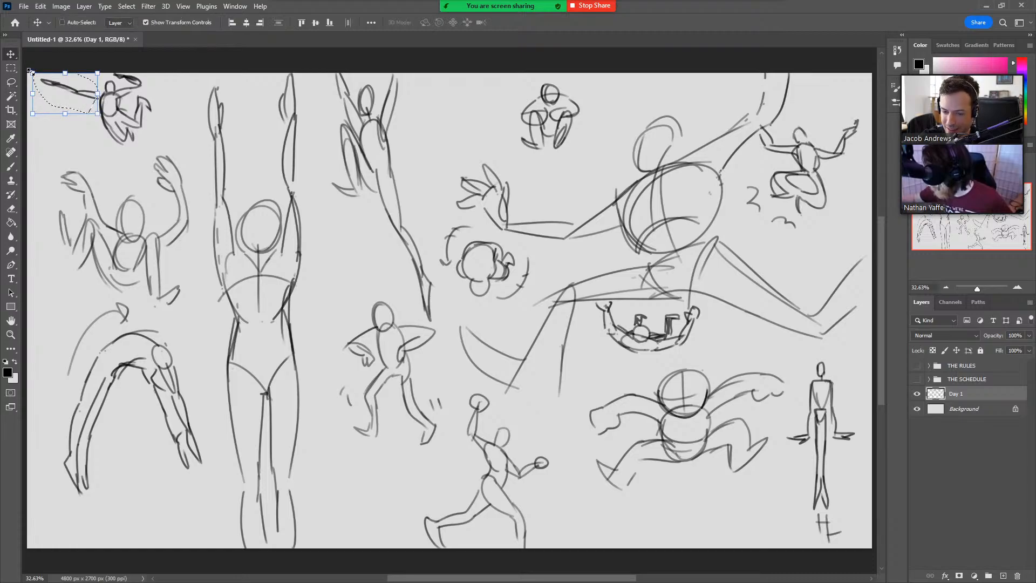
{"action": "left_click_drag", "start_coordinate": [34, 70], "coordinate": [82, 89]}
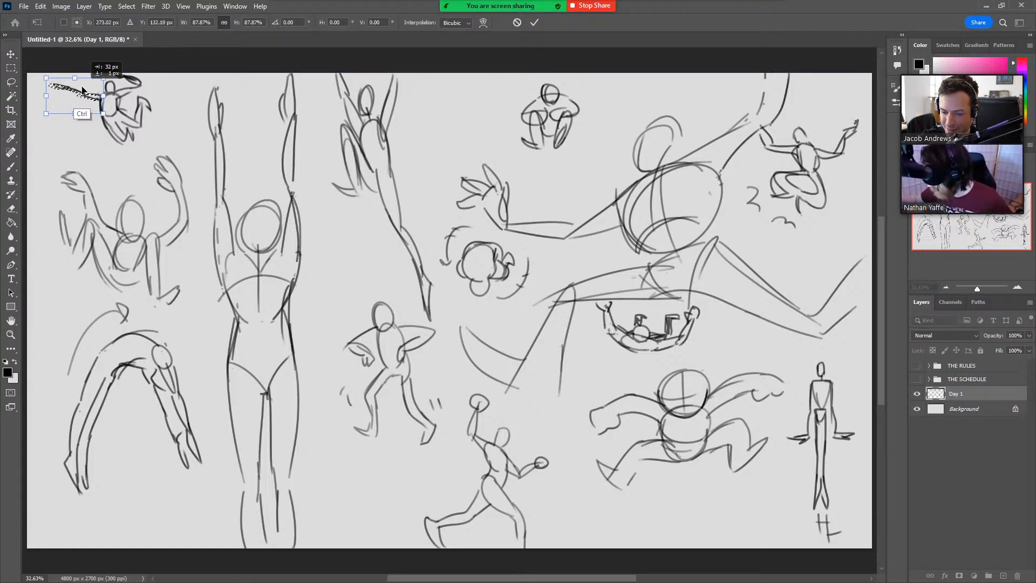
{"action": "left_click", "coordinate": [534, 22]}
{"action": "key", "text": "l"}
{"action": "key", "text": "ctrl+d"}
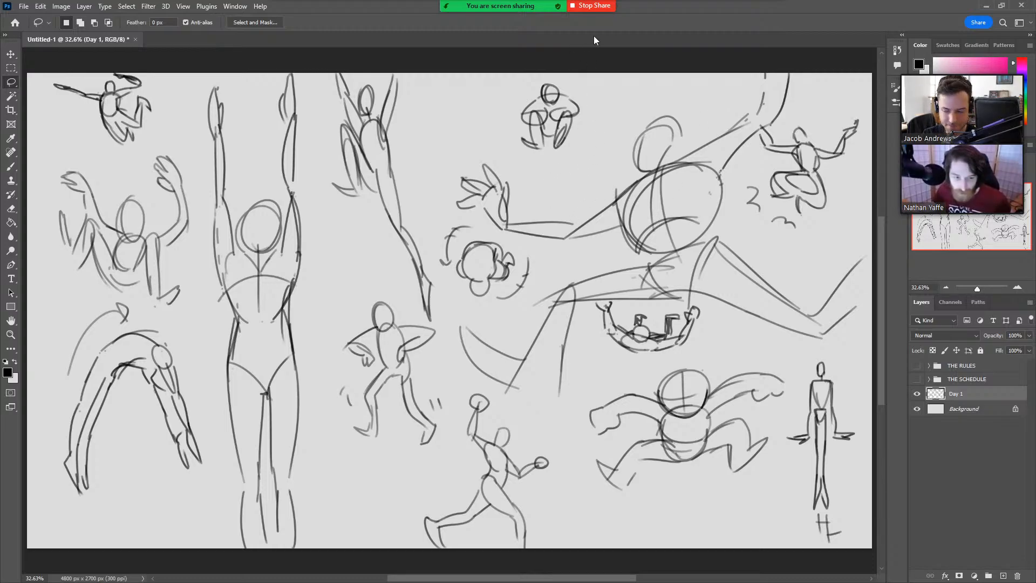
Stop the current Zoom screen share and start a new one showing only the Untitled-1 Photoshop window.
{"action": "left_click", "coordinate": [605, 9]}
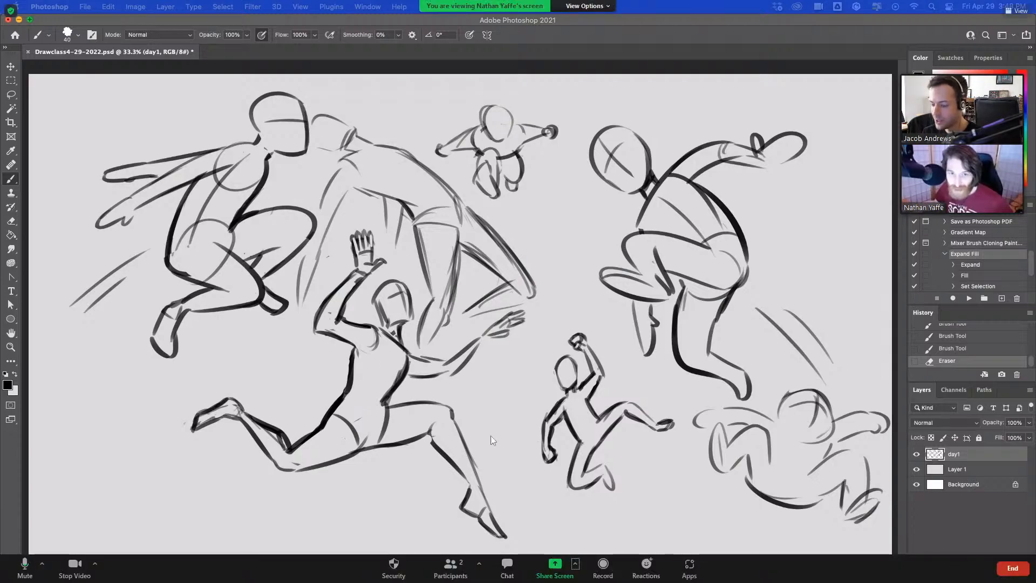
{"action": "left_click", "coordinate": [554, 563]}
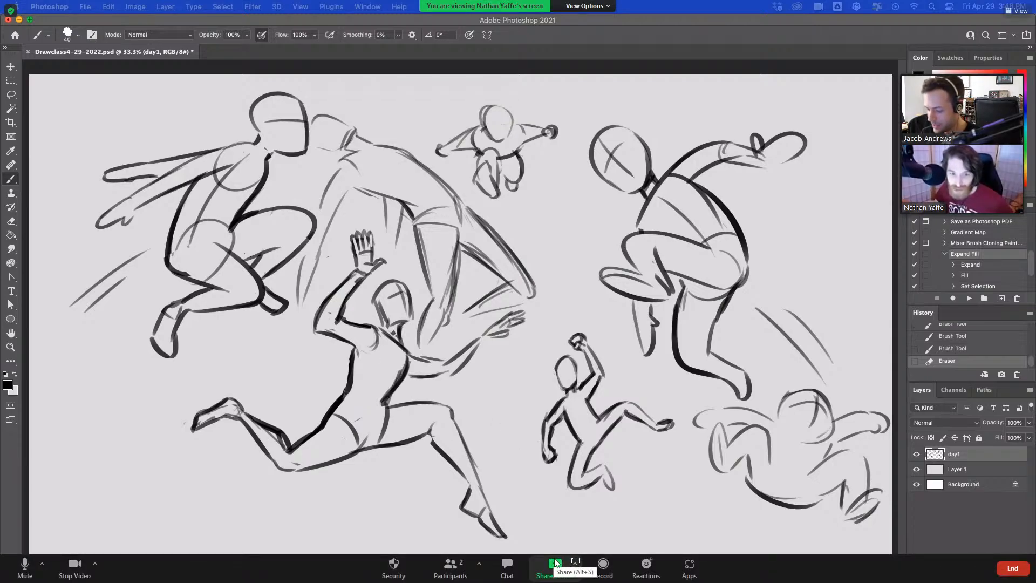
{"action": "left_click", "coordinate": [577, 322]}
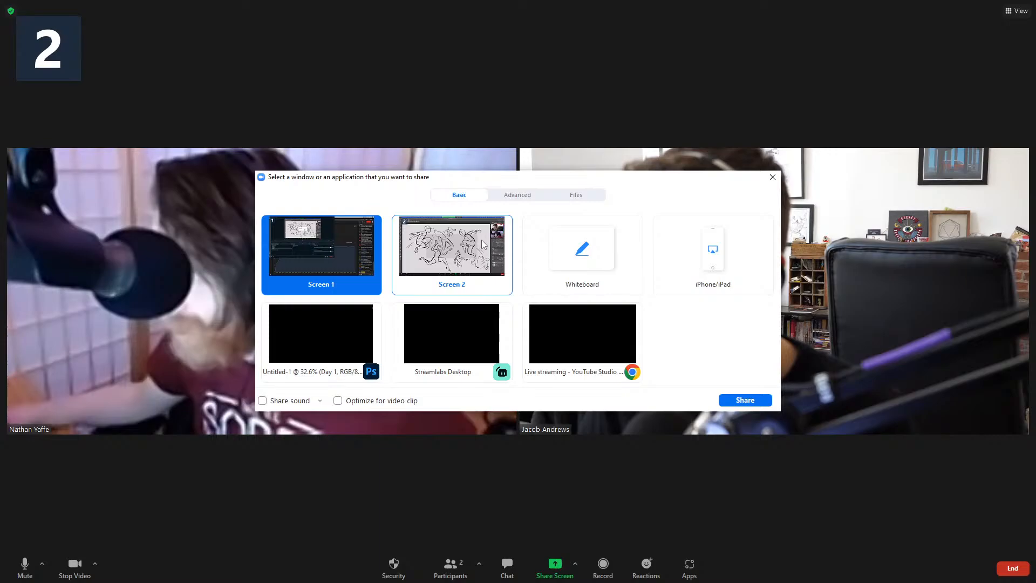
{"action": "left_click", "coordinate": [482, 244]}
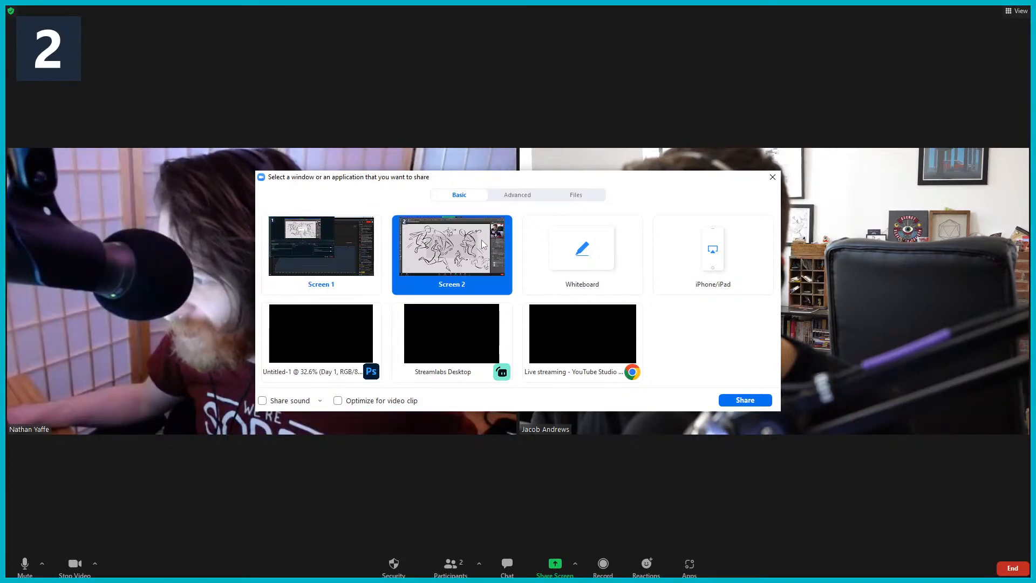
{"action": "left_click", "coordinate": [412, 332]}
{"action": "left_click", "coordinate": [570, 331]}
{"action": "left_click", "coordinate": [339, 338]}
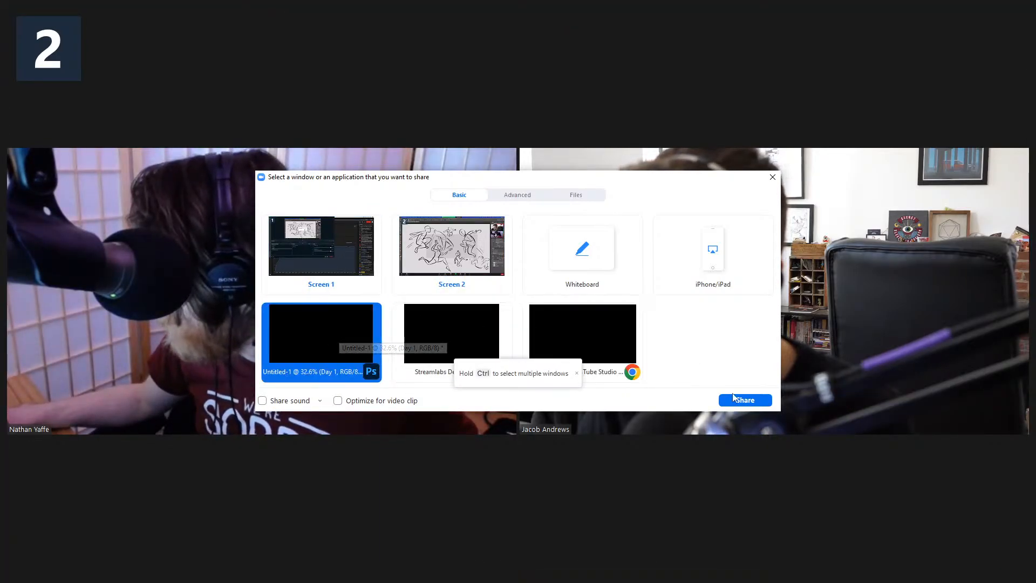
{"action": "left_click", "coordinate": [744, 400]}
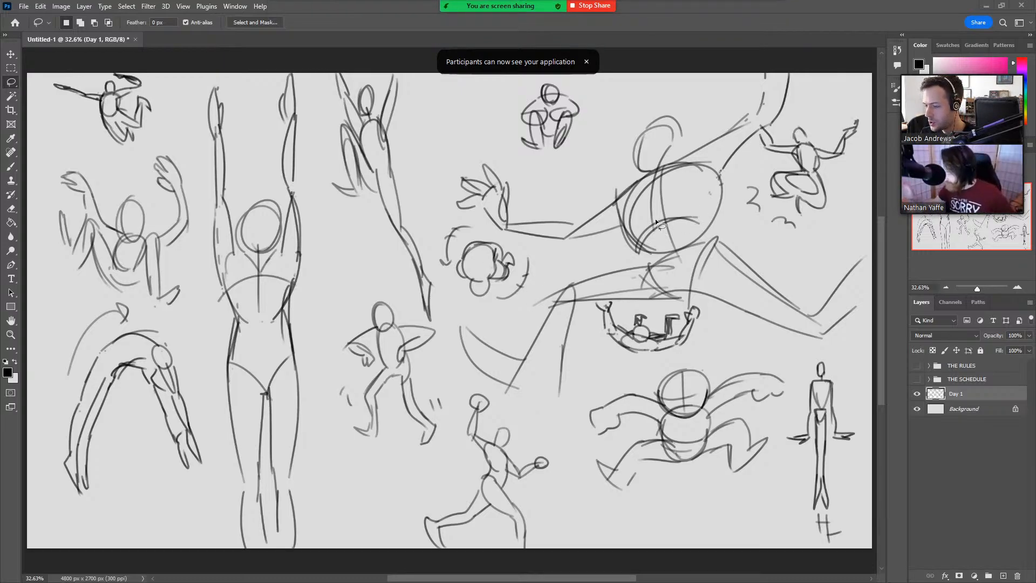
Hide the Day 1 layer and add a new layer named Day 2 above it.
{"action": "left_click", "coordinate": [916, 396]}
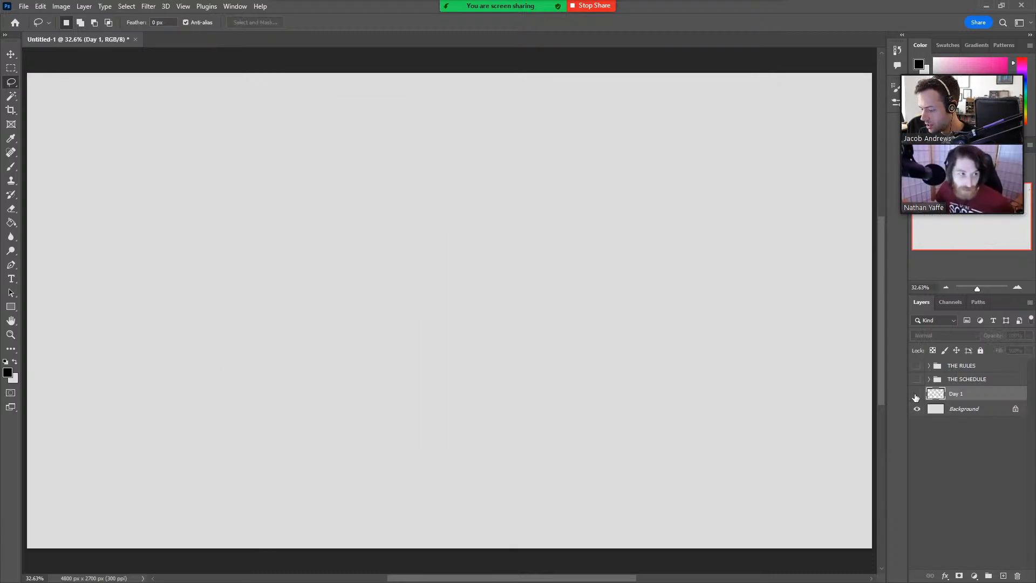
{"action": "left_click", "coordinate": [1003, 575]}
{"action": "double_click", "coordinate": [956, 393]}
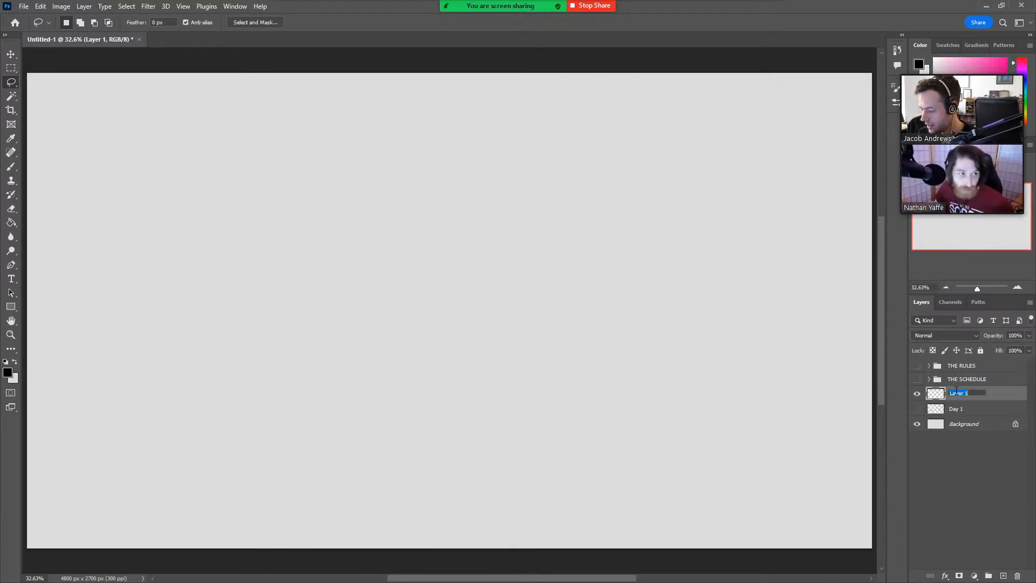
{"action": "type", "text": "Day 2"}
{"action": "key", "text": "Return"}
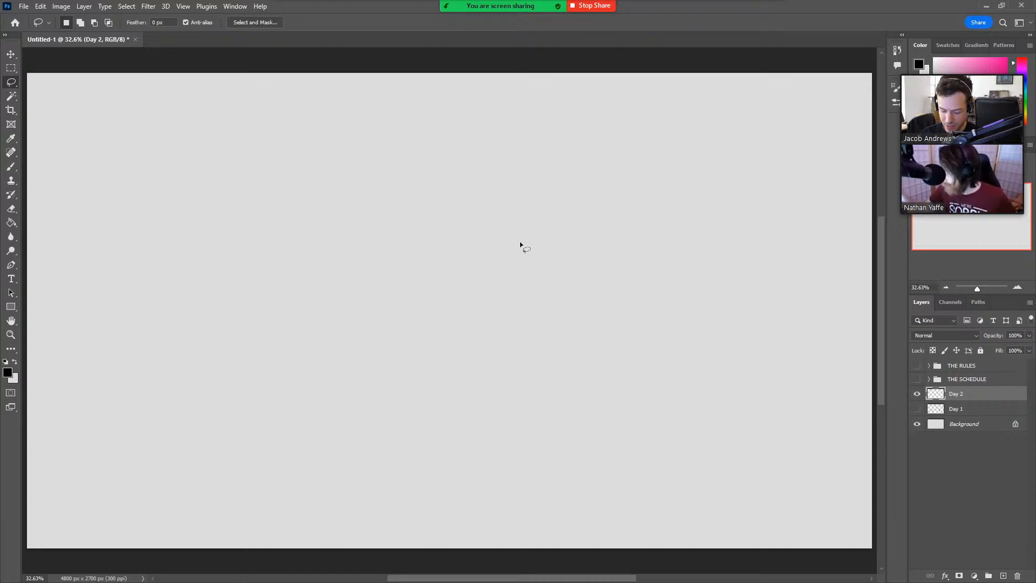
Paste the photo of the jumping man in red trousers onto Day 2, scale it to 264.75% and place it at the canvas's left.
{"action": "key", "text": "ctrl+v"}
{"action": "key", "text": "v"}
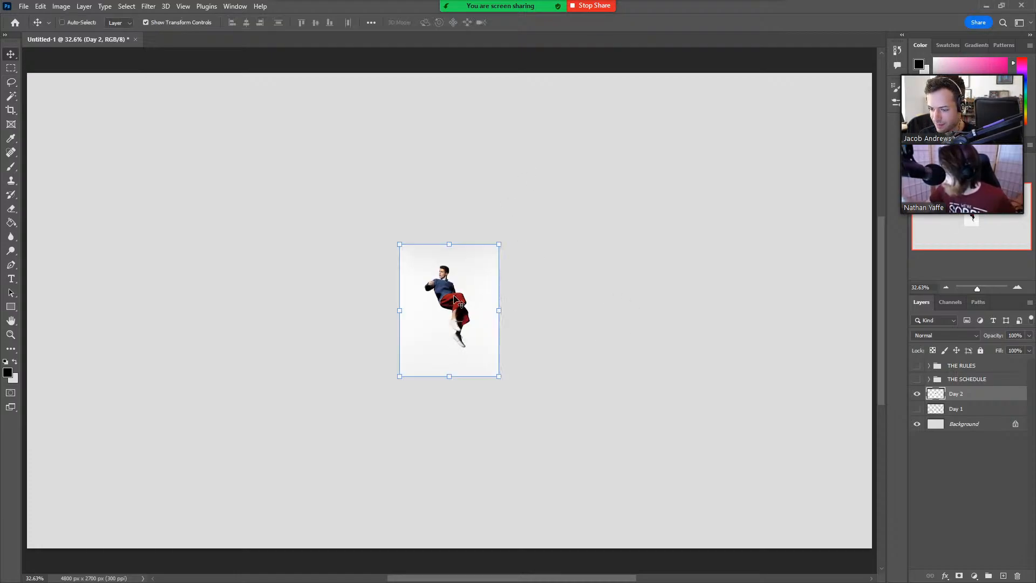
{"action": "left_click_drag", "start_coordinate": [452, 304], "coordinate": [207, 340]}
{"action": "left_click_drag", "start_coordinate": [253, 281], "coordinate": [416, 65]}
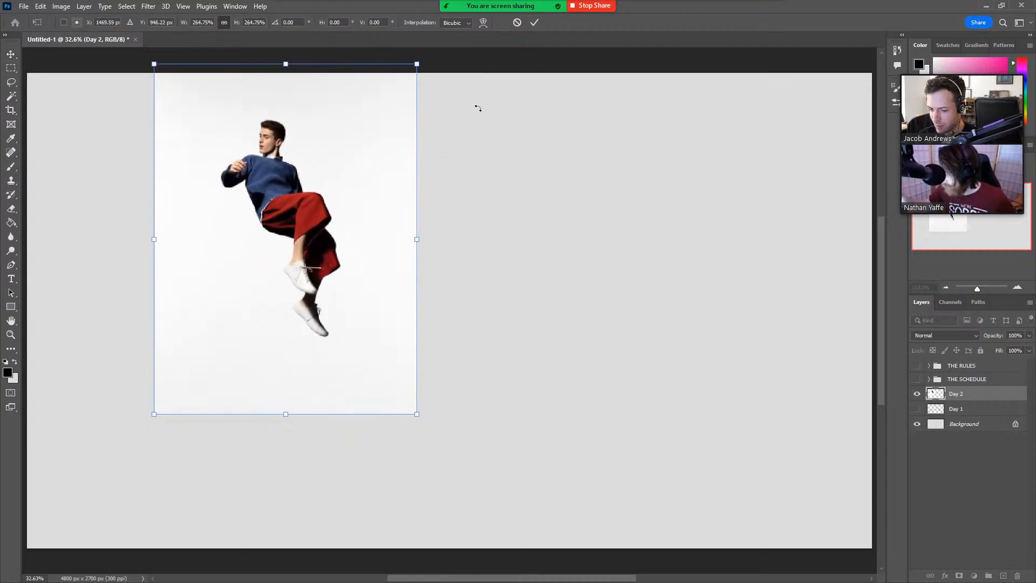
{"action": "left_click_drag", "start_coordinate": [382, 176], "coordinate": [301, 271]}
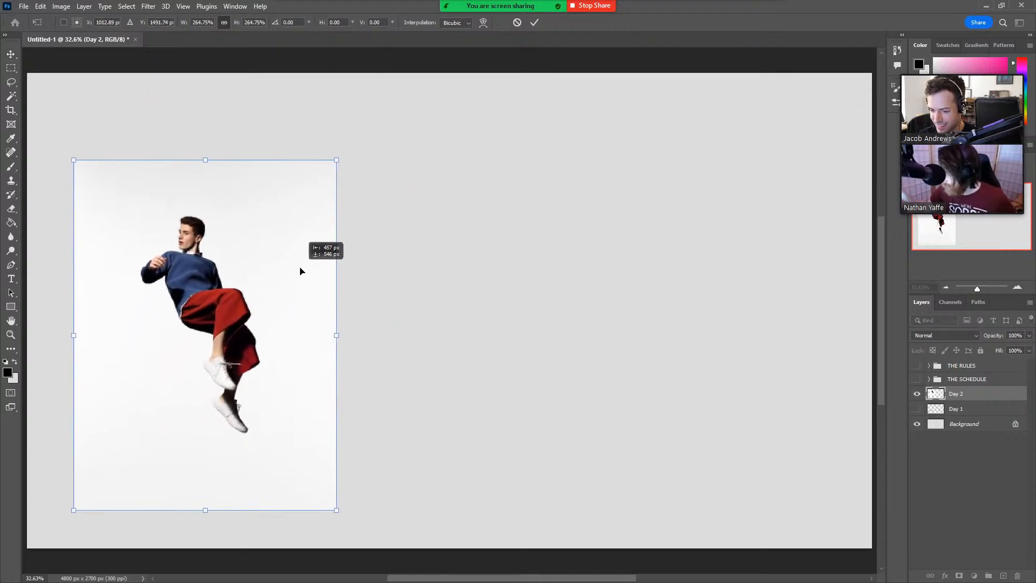
{"action": "left_click", "coordinate": [535, 22]}
{"action": "key", "text": "z"}
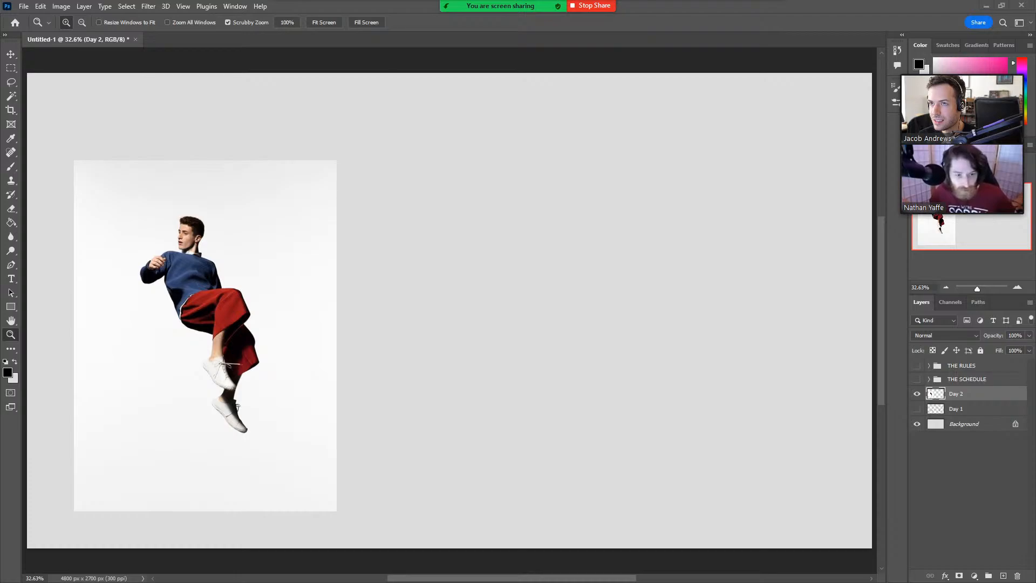
Paste the vertical strip of black-and-white jump photos, scale it to 109.06% and place it over the first reference photo.
{"action": "key", "text": "ctrl+v"}
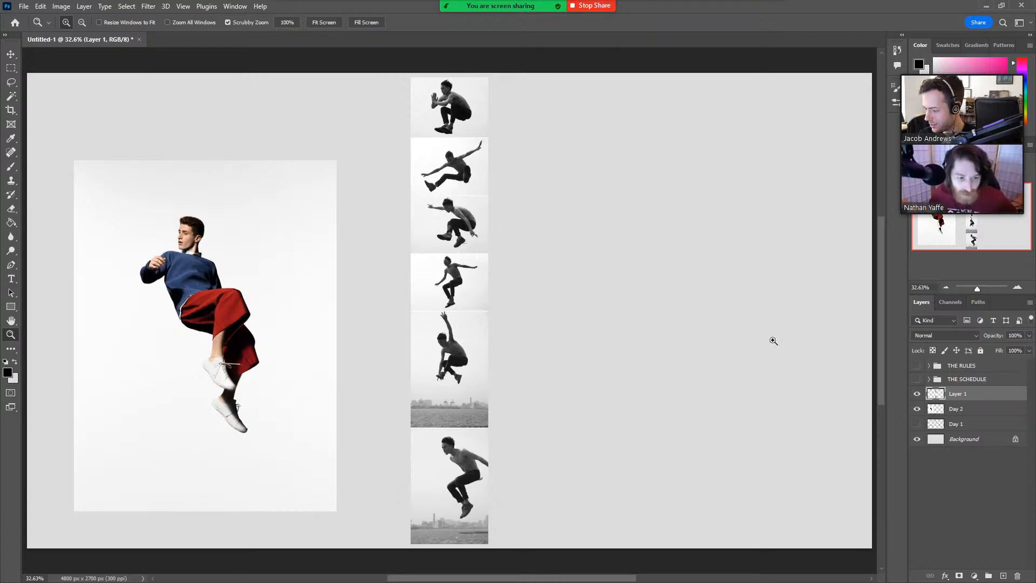
{"action": "key", "text": "ctrl+t"}
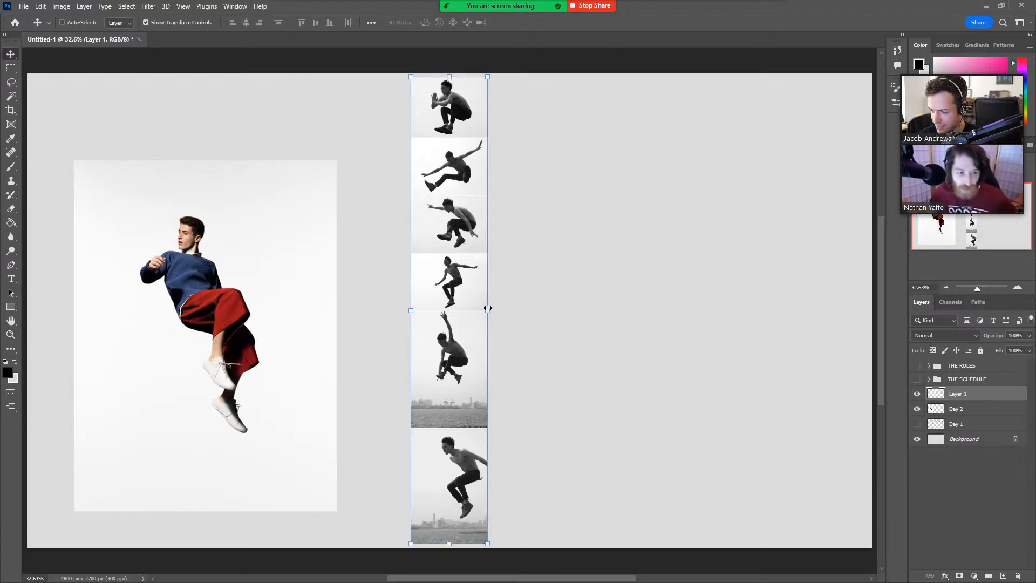
{"action": "left_click_drag", "start_coordinate": [487, 310], "coordinate": [494, 307]}
{"action": "left_click_drag", "start_coordinate": [442, 316], "coordinate": [207, 314]}
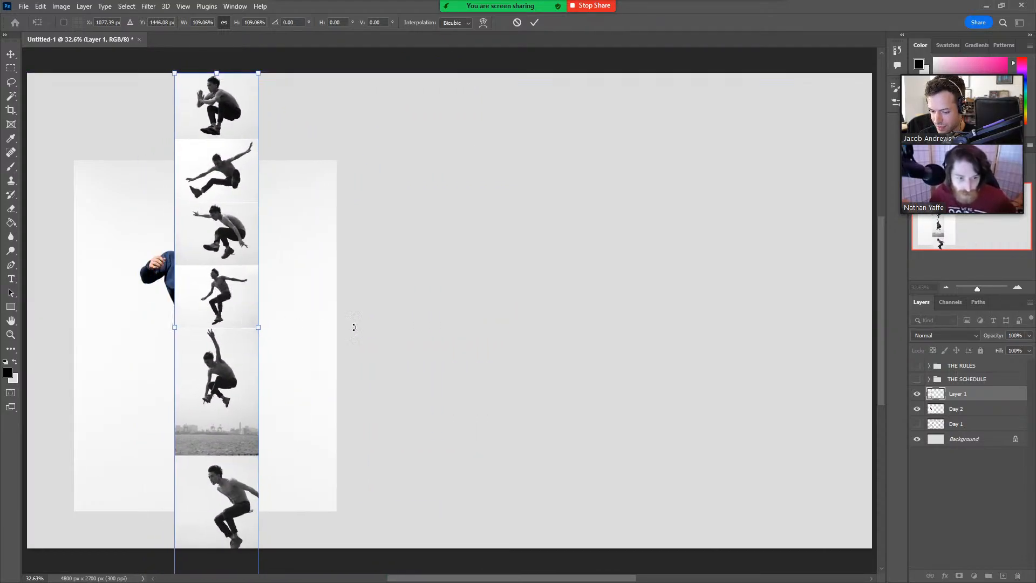
{"action": "left_click", "coordinate": [535, 22]}
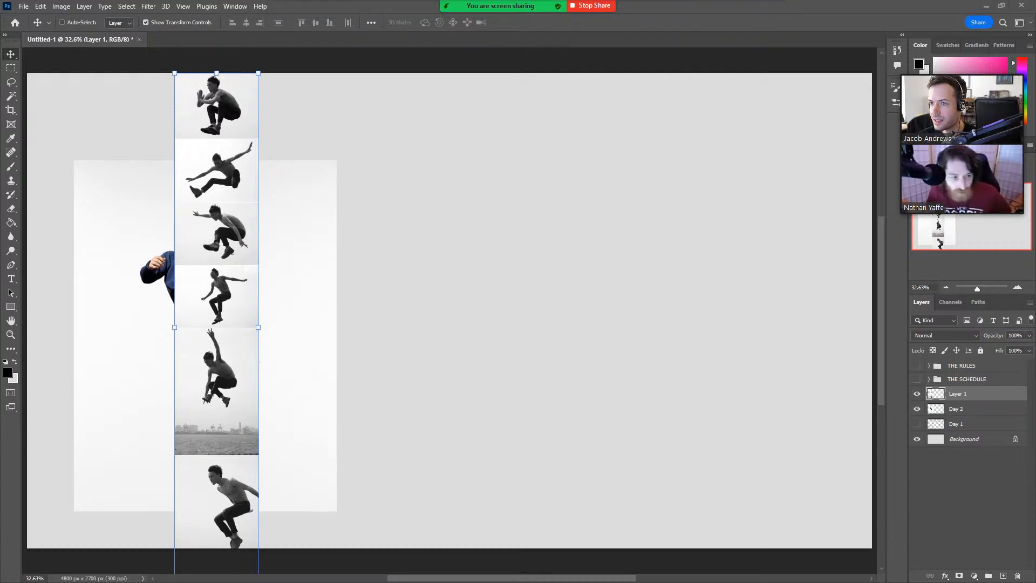
Paste the photo of the girl jumping against a blue sky, scale it to 407.21% and place it over the earlier reference photos.
{"action": "key", "text": "ctrl+v"}
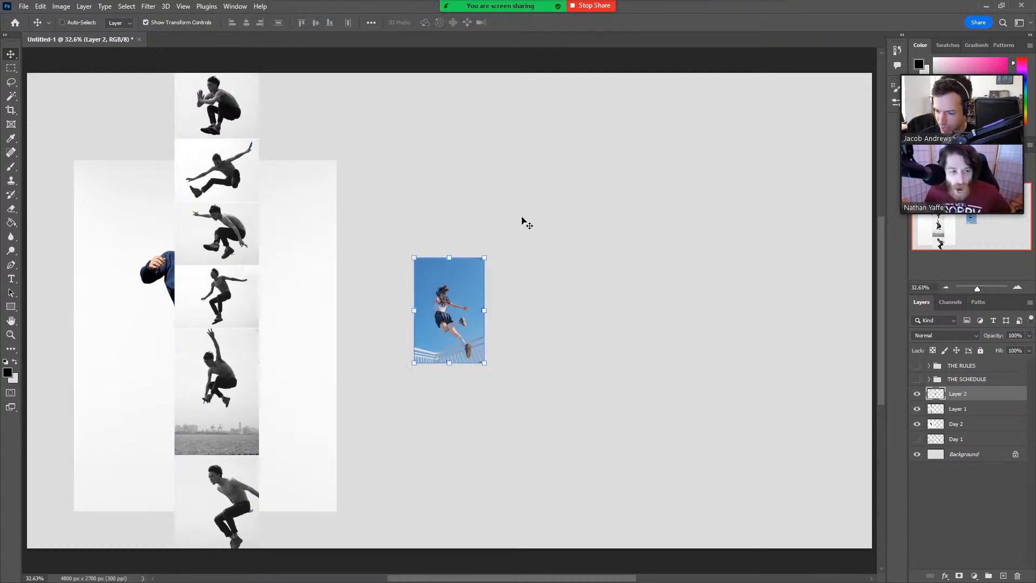
{"action": "left_click_drag", "start_coordinate": [484, 258], "coordinate": [667, 90]}
{"action": "left_click_drag", "start_coordinate": [580, 188], "coordinate": [566, 351]}
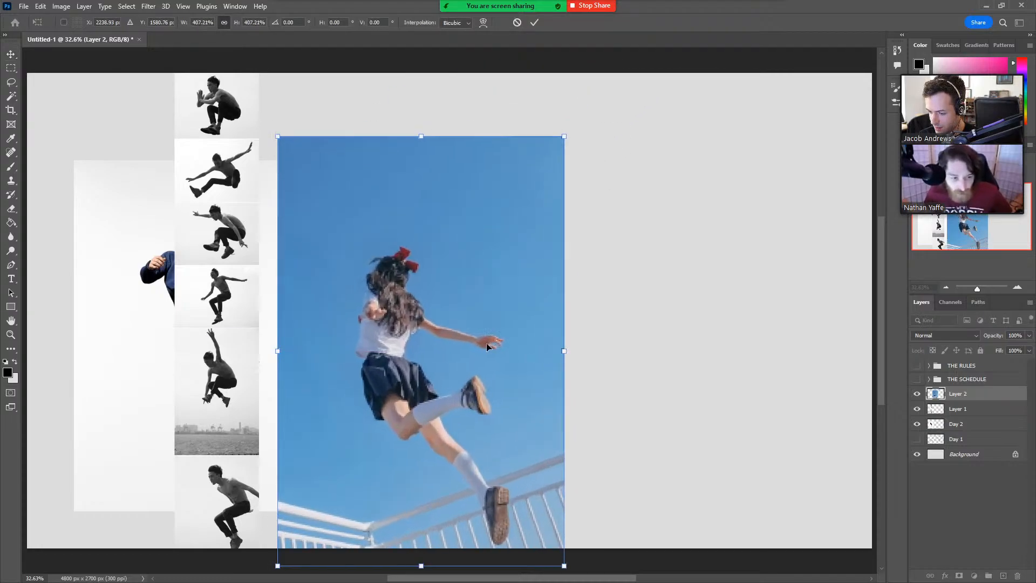
{"action": "left_click_drag", "start_coordinate": [463, 332], "coordinate": [259, 293]}
{"action": "left_click_drag", "start_coordinate": [314, 248], "coordinate": [655, 265]}
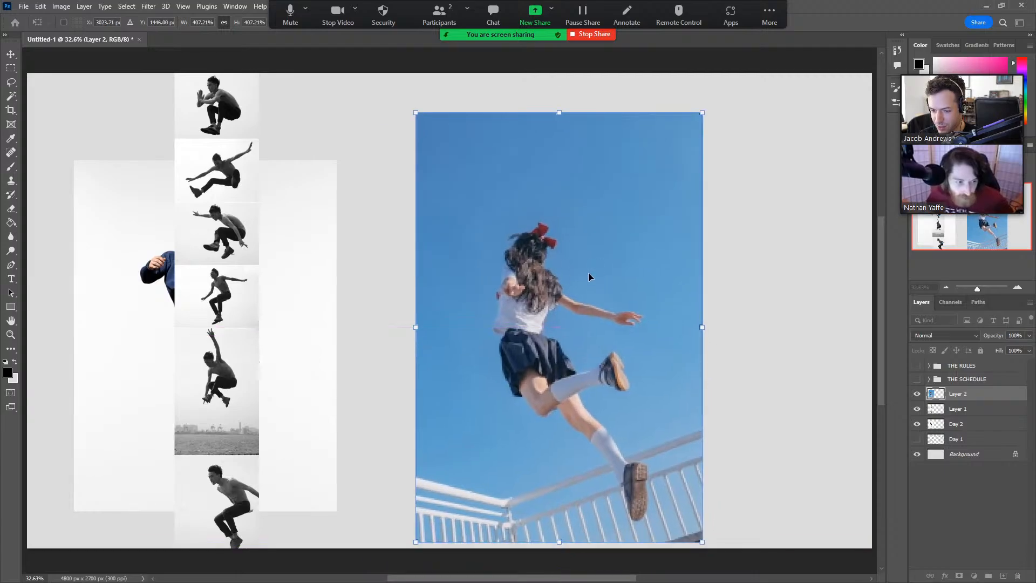
{"action": "left_click_drag", "start_coordinate": [531, 297], "coordinate": [165, 280]}
{"action": "key", "text": "Return"}
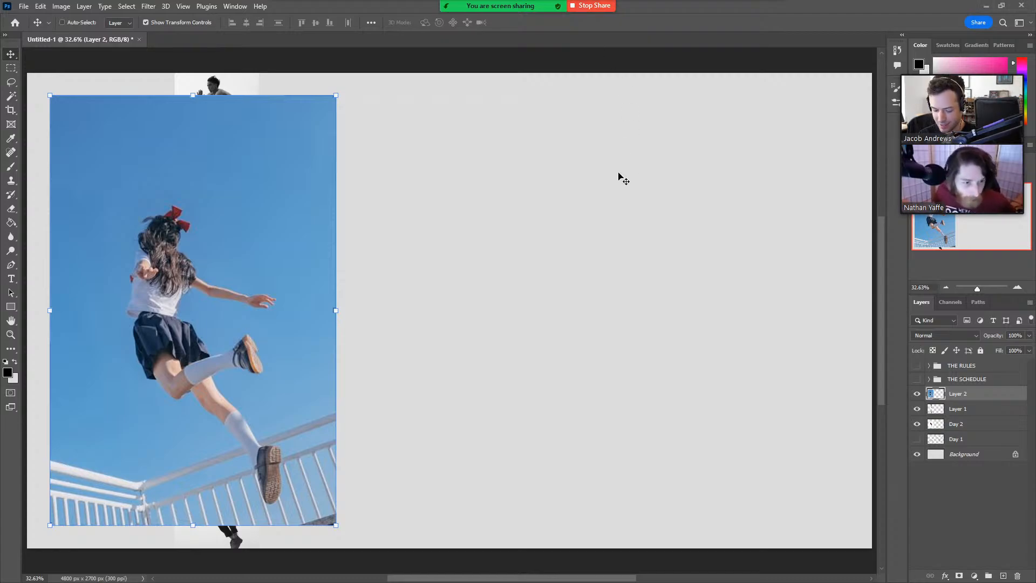
Paste the photo of the girl in a plaid skirt leaping over a grassy path, enlarge it and stack it on the previous references.
{"action": "key", "text": "ctrl+v"}
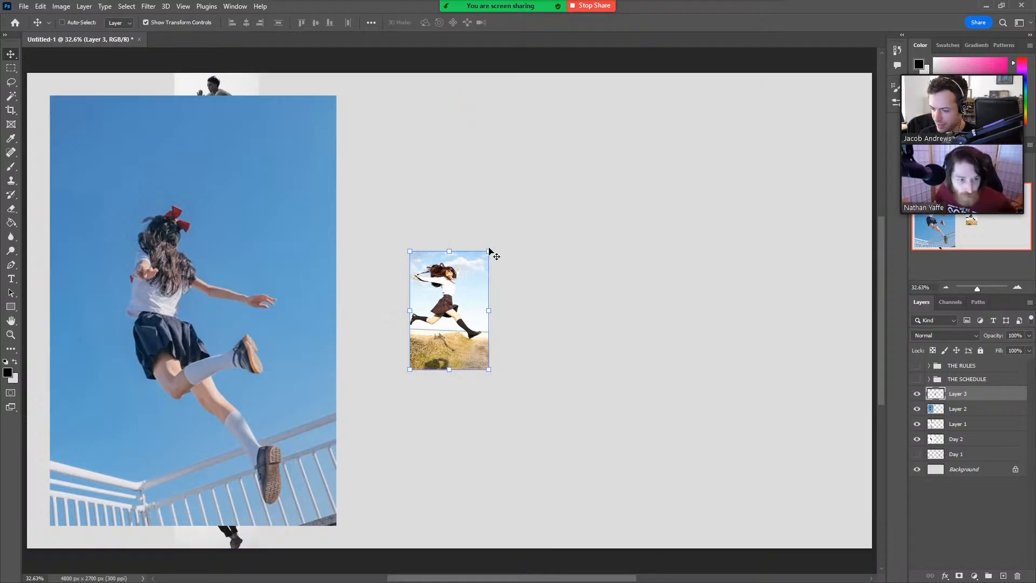
{"action": "left_click_drag", "start_coordinate": [488, 251], "coordinate": [615, 61]}
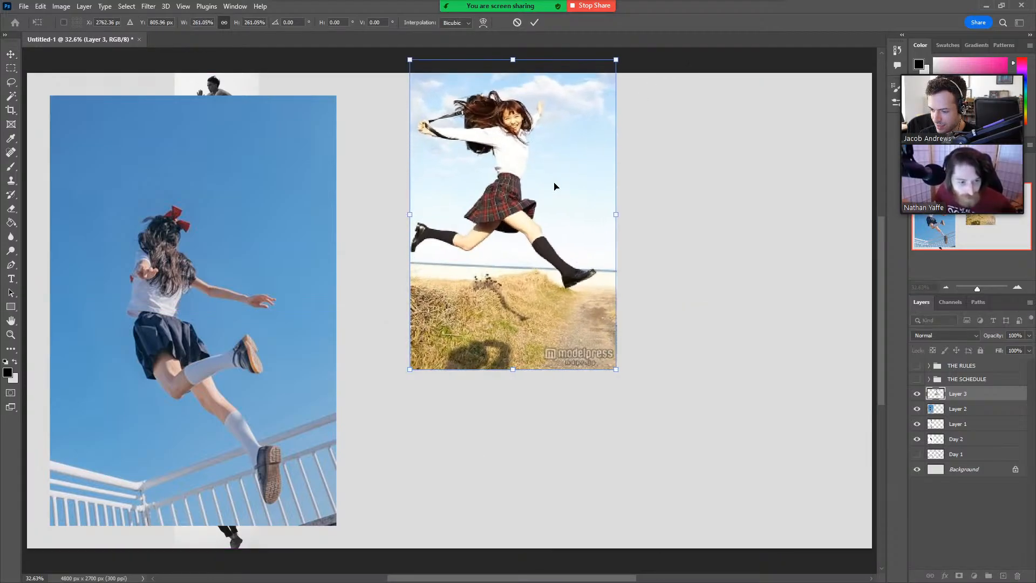
{"action": "left_click_drag", "start_coordinate": [554, 186], "coordinate": [221, 287]}
{"action": "left_click_drag", "start_coordinate": [288, 333], "coordinate": [377, 336]}
{"action": "left_click_drag", "start_coordinate": [336, 326], "coordinate": [312, 317]}
{"action": "left_click", "coordinate": [533, 23]}
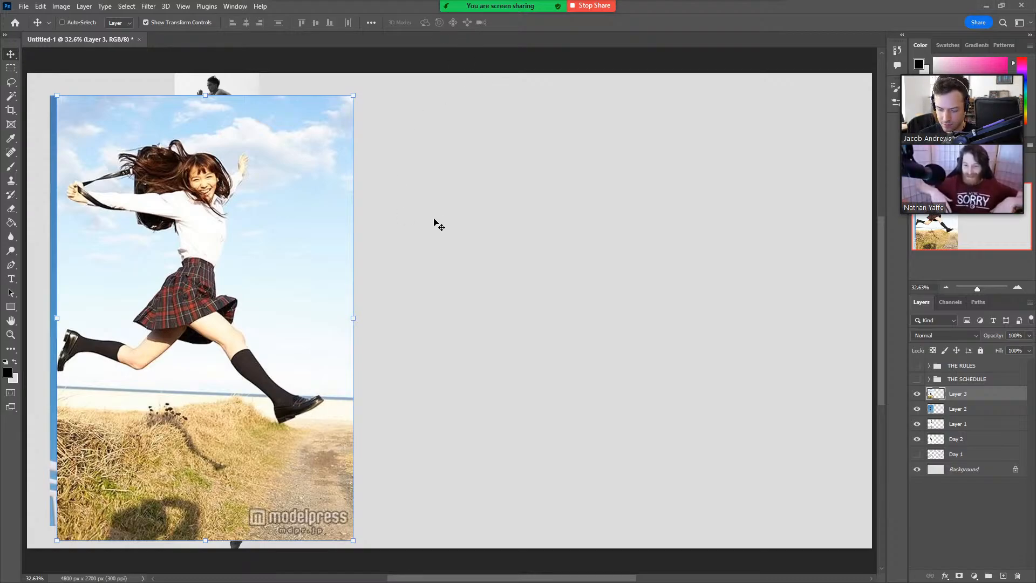
Paste the shirtless skateboarder photo, scale it to 308.52% and place it over the other reference photos.
{"action": "key", "text": "ctrl+v"}
{"action": "left_click_drag", "start_coordinate": [498, 309], "coordinate": [705, 310]}
{"action": "left_click_drag", "start_coordinate": [597, 295], "coordinate": [296, 298]}
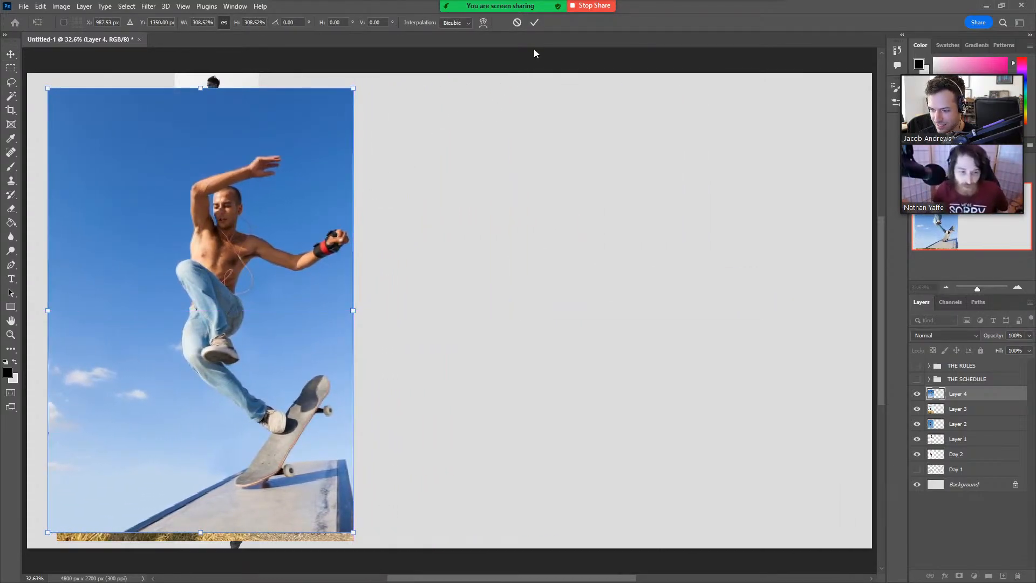
{"action": "left_click", "coordinate": [536, 22]}
Hide Layers 1 to 4 and scale the photo of the man in red trousers to 164.25%, filling the canvas's left half.
{"action": "key", "text": "z"}
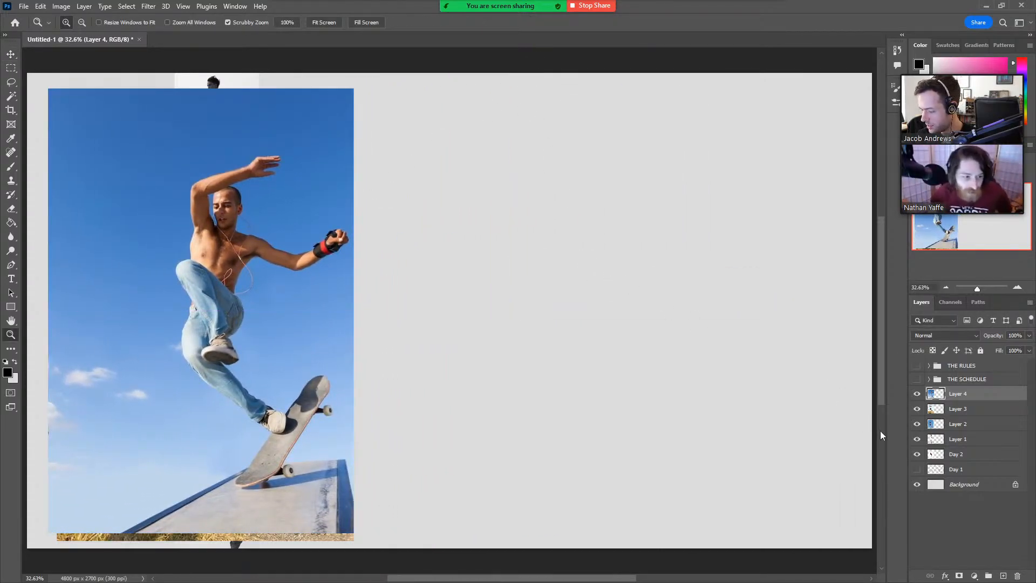
{"action": "left_click_drag", "start_coordinate": [917, 439], "coordinate": [917, 402]}
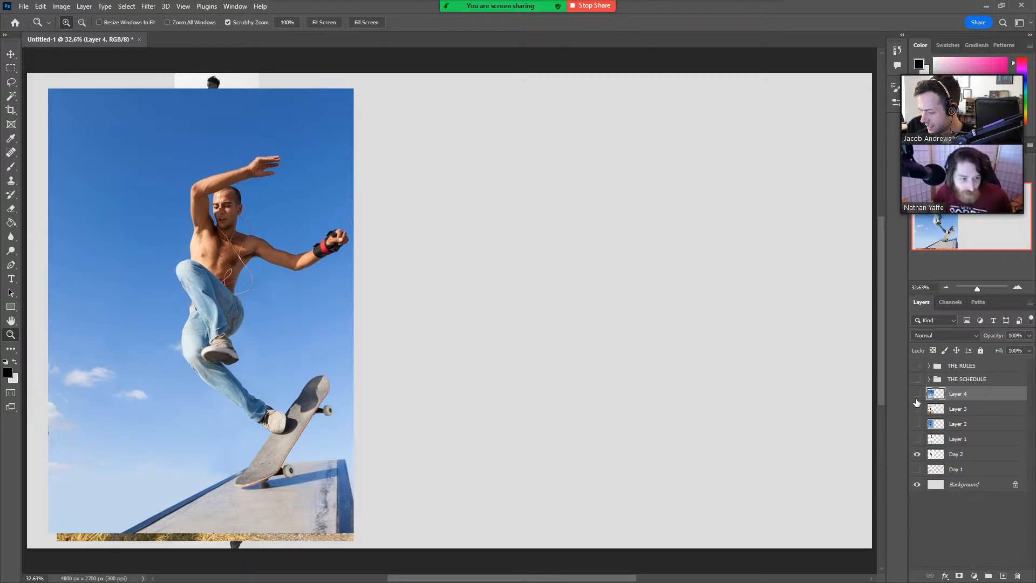
{"action": "left_click", "coordinate": [972, 455]}
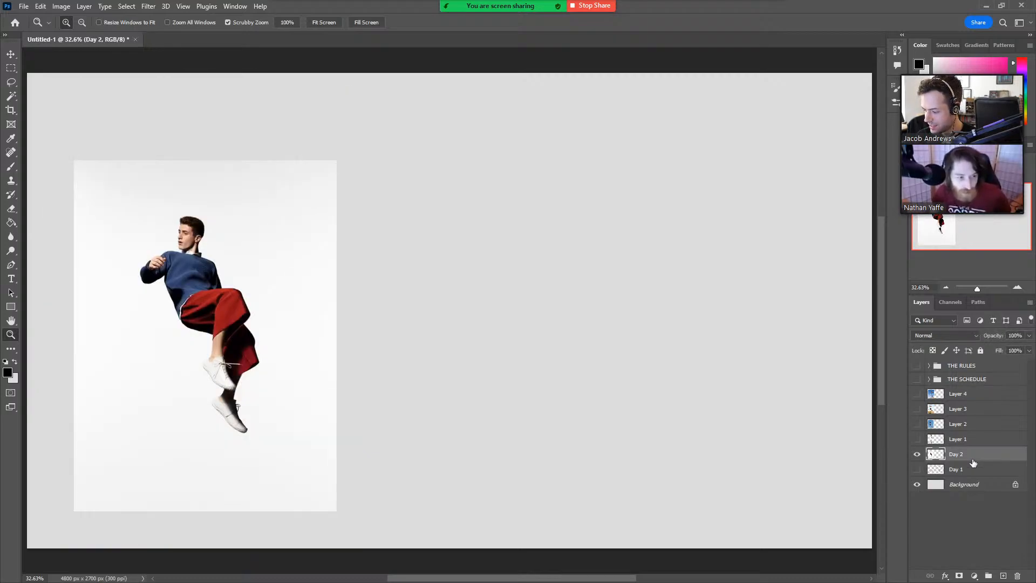
{"action": "key", "text": "ctrl+t"}
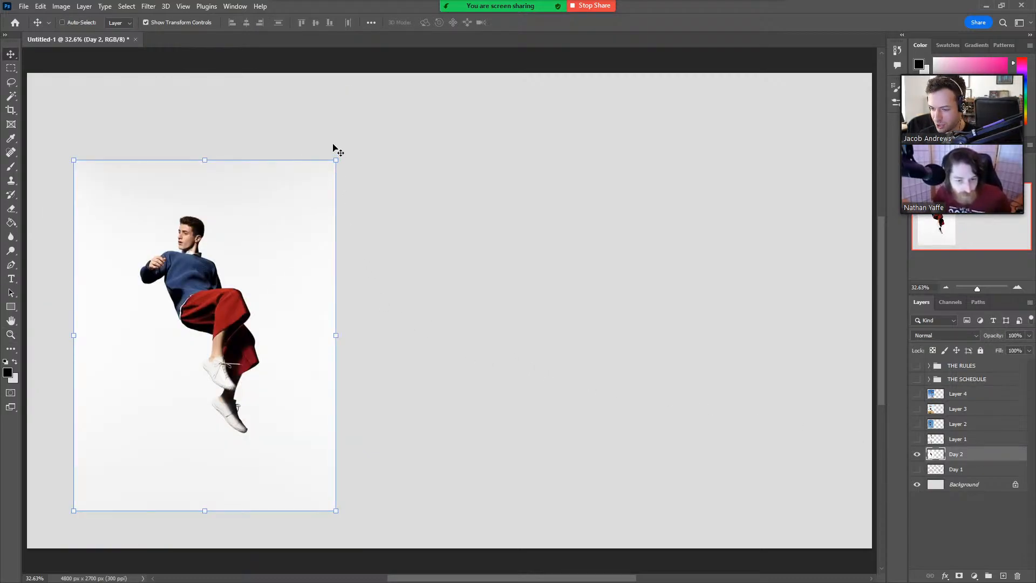
{"action": "left_click_drag", "start_coordinate": [336, 160], "coordinate": [340, 183]}
{"action": "left_click_drag", "start_coordinate": [383, 315], "coordinate": [430, 311]}
{"action": "left_click_drag", "start_coordinate": [354, 308], "coordinate": [363, 331]}
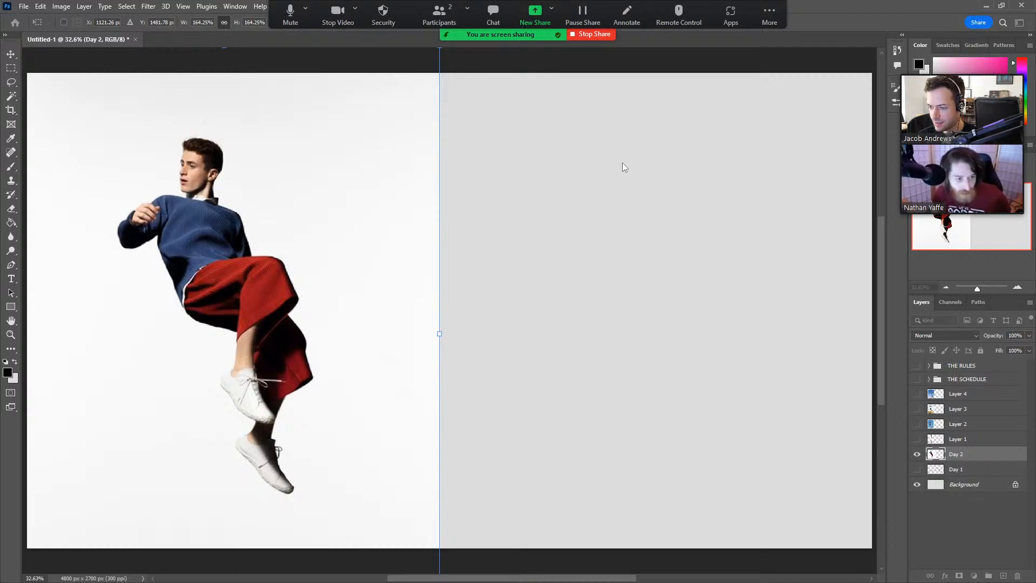
{"action": "key", "text": "Return"}
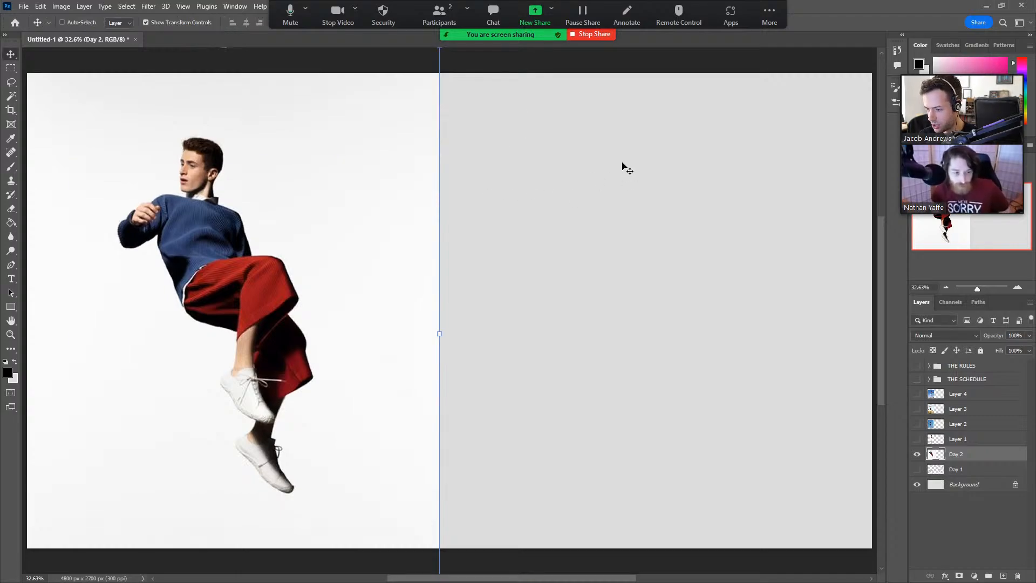
Add a new layer directly above Day 1 and name it Day 2.
{"action": "left_click", "coordinate": [994, 474]}
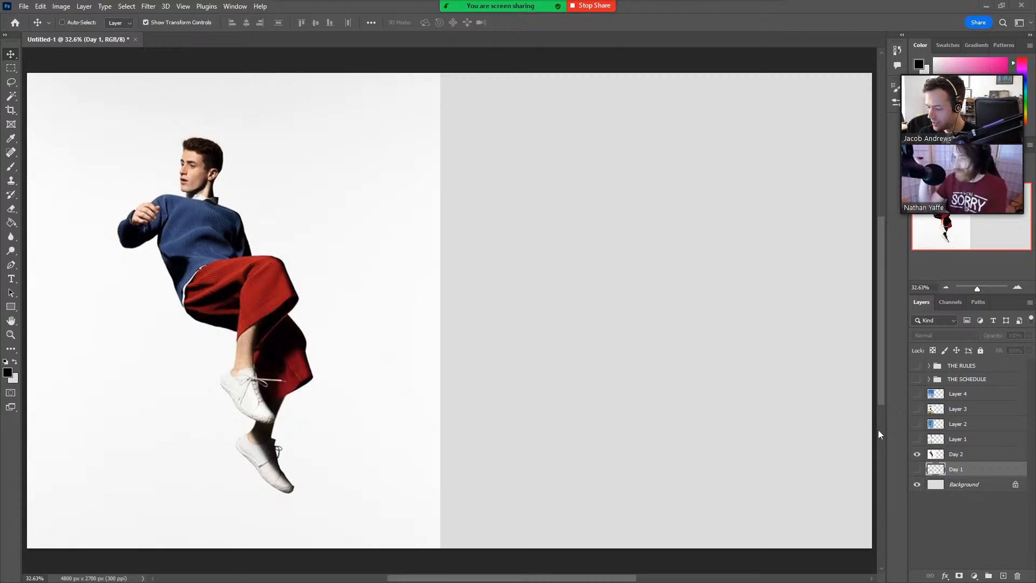
{"action": "left_click", "coordinate": [1005, 576]}
{"action": "double_click", "coordinate": [960, 469]}
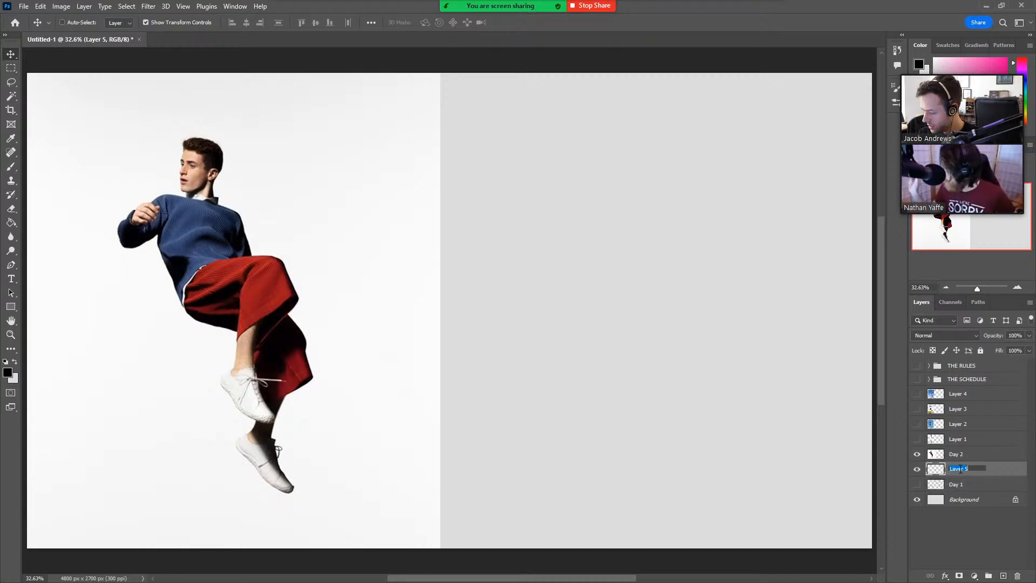
{"action": "type", "text": "Day 2"}
{"action": "key", "text": "Return"}
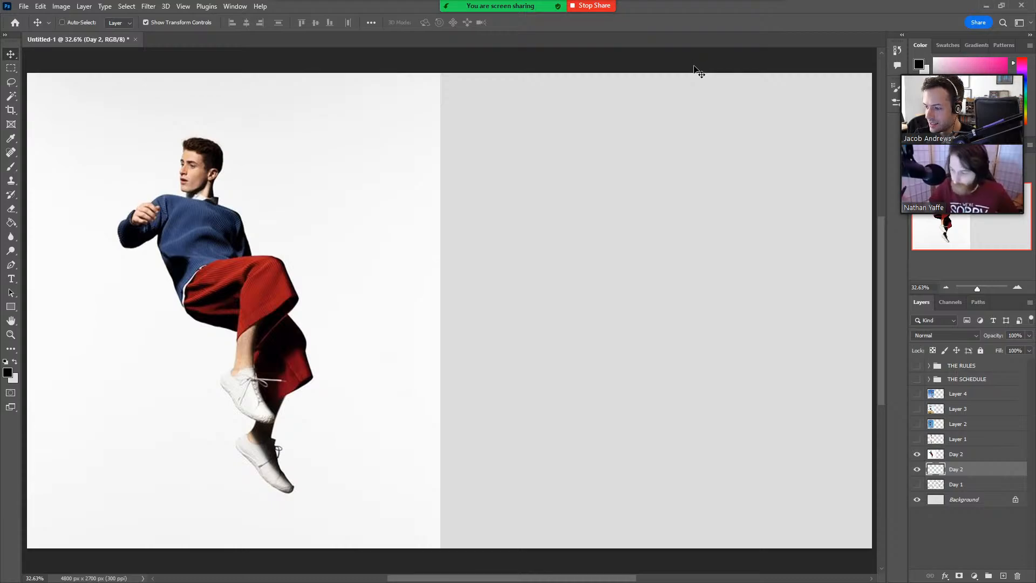
Brush in a rough torso, hips and raised front thigh of the man in red trousers on the empty canvas beside the photo.
{"action": "key", "text": "b"}
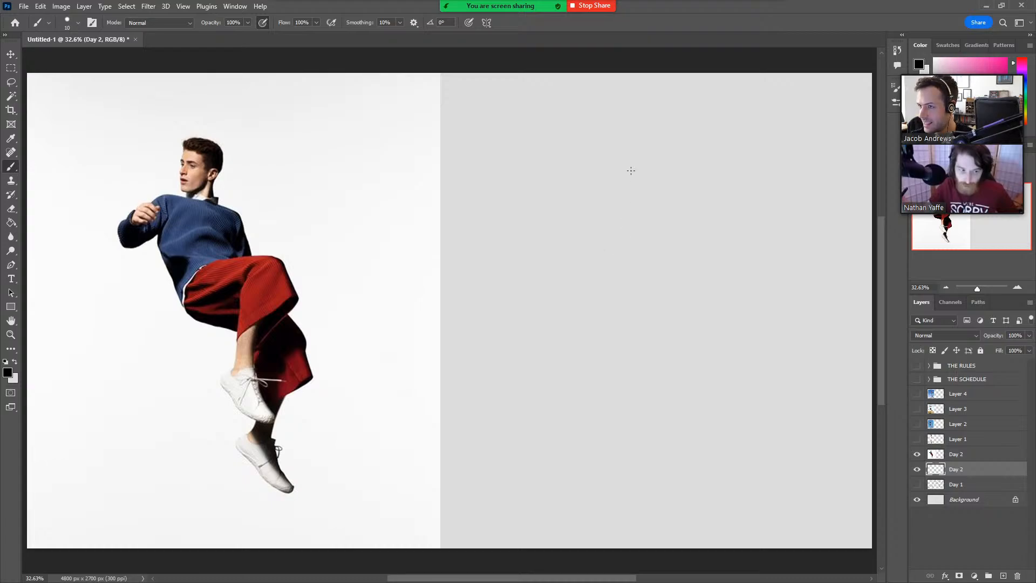
{"action": "mouse_move", "coordinate": [573, 306]}
{"action": "left_mouse_down"}
{"action": "mouse_move", "coordinate": [550, 223]}
{"action": "mouse_move", "coordinate": [618, 212]}
{"action": "mouse_move", "coordinate": [635, 265]}
{"action": "left_mouse_up"}
{"action": "left_click_drag", "start_coordinate": [632, 218], "coordinate": [623, 298]}
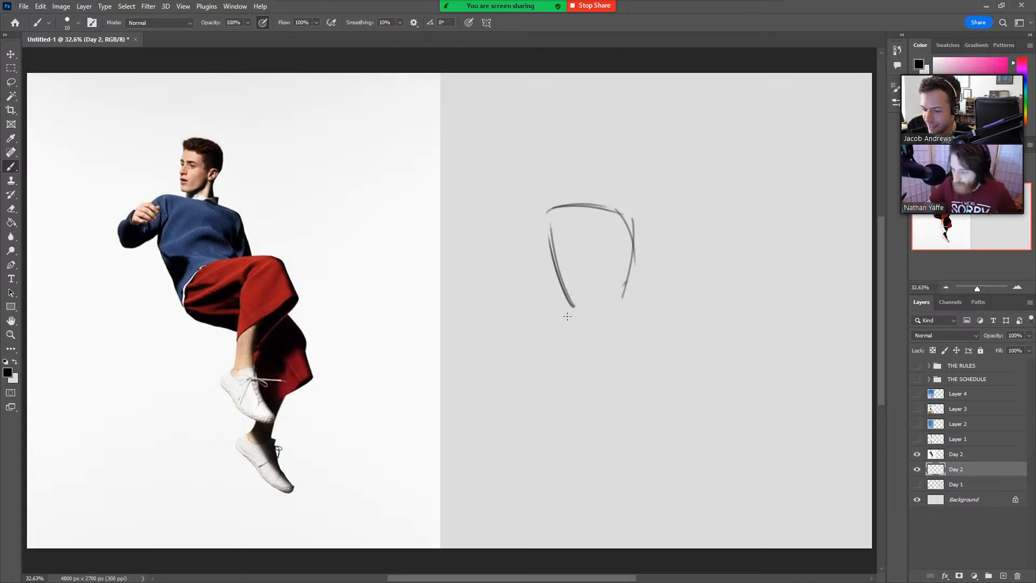
{"action": "left_click_drag", "start_coordinate": [567, 316], "coordinate": [623, 288]}
{"action": "mouse_move", "coordinate": [567, 307]}
{"action": "left_mouse_down"}
{"action": "mouse_move", "coordinate": [611, 296]}
{"action": "mouse_move", "coordinate": [637, 305]}
{"action": "left_mouse_up"}
{"action": "mouse_move", "coordinate": [589, 301]}
{"action": "left_mouse_down"}
{"action": "mouse_move", "coordinate": [694, 292]}
{"action": "mouse_move", "coordinate": [693, 360]}
{"action": "left_mouse_up"}
{"action": "left_click_drag", "start_coordinate": [558, 287], "coordinate": [567, 315]}
{"action": "mouse_move", "coordinate": [609, 367]}
{"action": "left_mouse_down"}
{"action": "mouse_move", "coordinate": [655, 318]}
{"action": "mouse_move", "coordinate": [622, 390]}
{"action": "left_mouse_up"}
{"action": "left_click_drag", "start_coordinate": [623, 388], "coordinate": [701, 345]}
{"action": "left_click_drag", "start_coordinate": [643, 324], "coordinate": [616, 435]}
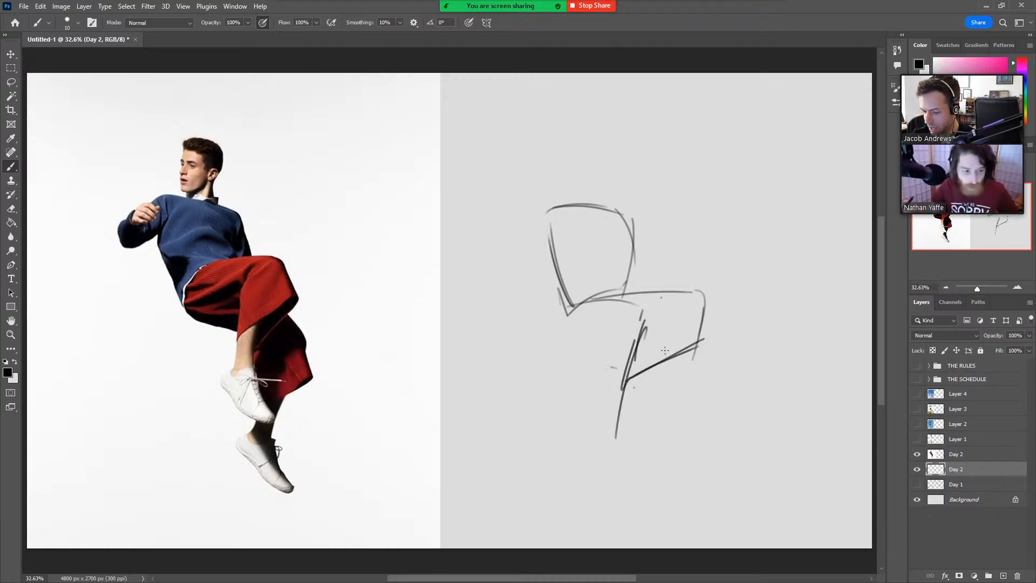
Sketch the front leg's shin and foot, the underside of the hips, and the bent rear leg with its ankle.
{"action": "mouse_move", "coordinate": [664, 350]}
{"action": "left_mouse_down"}
{"action": "mouse_move", "coordinate": [637, 417]}
{"action": "mouse_move", "coordinate": [629, 433]}
{"action": "left_mouse_up"}
{"action": "left_click_drag", "start_coordinate": [622, 403], "coordinate": [596, 448]}
{"action": "mouse_move", "coordinate": [635, 419]}
{"action": "left_mouse_down"}
{"action": "mouse_move", "coordinate": [626, 441]}
{"action": "mouse_move", "coordinate": [642, 474]}
{"action": "left_mouse_up"}
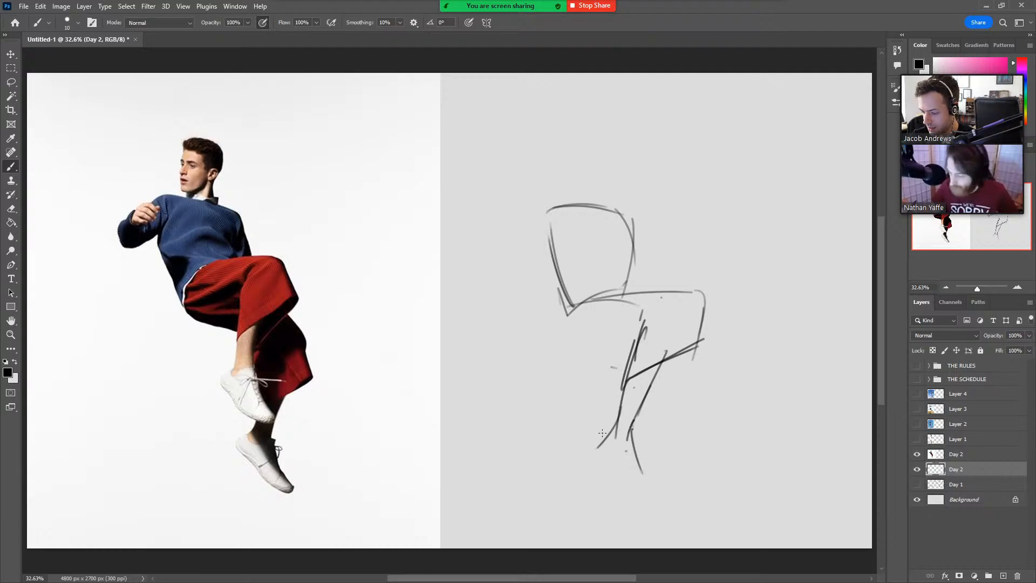
{"action": "mouse_move", "coordinate": [601, 434]}
{"action": "left_mouse_down"}
{"action": "mouse_move", "coordinate": [618, 482]}
{"action": "mouse_move", "coordinate": [633, 485]}
{"action": "left_mouse_up"}
{"action": "mouse_move", "coordinate": [560, 312]}
{"action": "left_mouse_down"}
{"action": "mouse_move", "coordinate": [562, 327]}
{"action": "mouse_move", "coordinate": [609, 357]}
{"action": "left_mouse_up"}
{"action": "mouse_move", "coordinate": [677, 354]}
{"action": "left_mouse_down"}
{"action": "mouse_move", "coordinate": [724, 385]}
{"action": "mouse_move", "coordinate": [684, 362]}
{"action": "mouse_move", "coordinate": [696, 365]}
{"action": "mouse_move", "coordinate": [691, 373]}
{"action": "mouse_move", "coordinate": [714, 424]}
{"action": "left_mouse_up"}
{"action": "mouse_move", "coordinate": [717, 384]}
{"action": "left_mouse_down"}
{"action": "mouse_move", "coordinate": [717, 422]}
{"action": "mouse_move", "coordinate": [639, 463]}
{"action": "mouse_move", "coordinate": [653, 525]}
{"action": "left_mouse_up"}
{"action": "left_click_drag", "start_coordinate": [641, 482], "coordinate": [640, 526]}
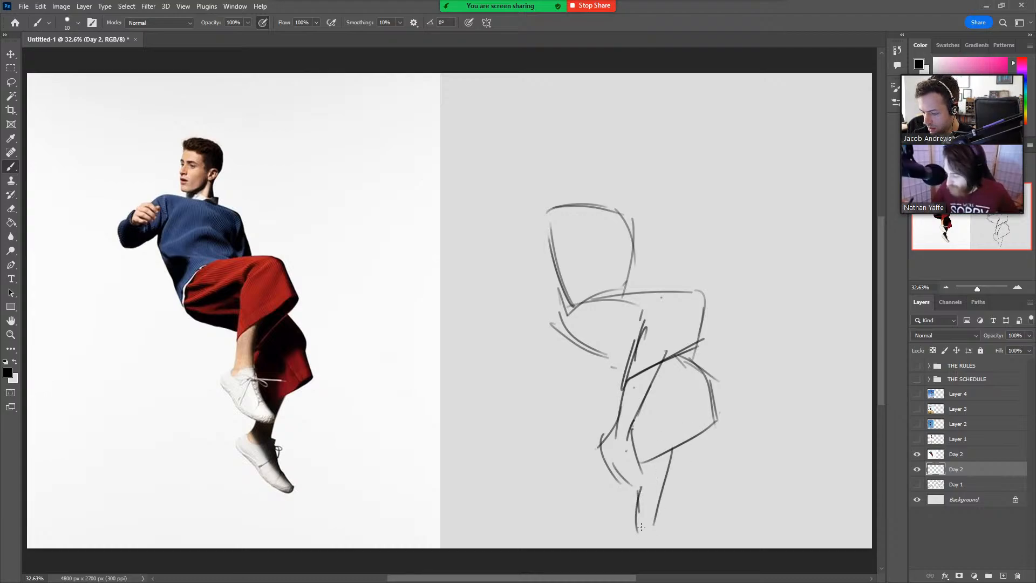
Sketch the figure's bent arm and raised hand, and reinforce the shoulder line and the torso's side.
{"action": "mouse_move", "coordinate": [562, 206]}
{"action": "left_mouse_down"}
{"action": "mouse_move", "coordinate": [551, 250]}
{"action": "mouse_move", "coordinate": [554, 241]}
{"action": "left_mouse_up"}
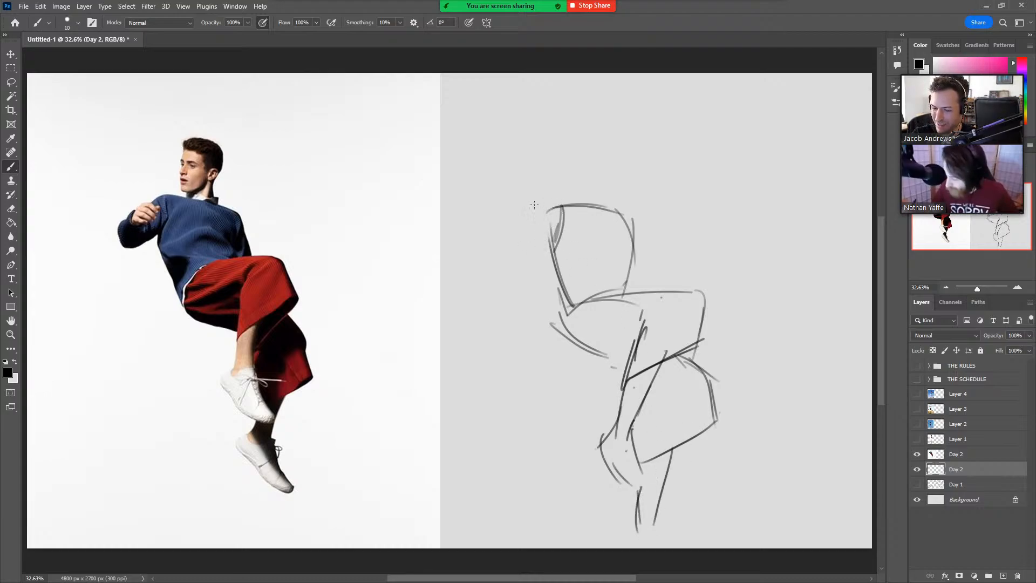
{"action": "mouse_move", "coordinate": [549, 204]}
{"action": "left_mouse_down"}
{"action": "mouse_move", "coordinate": [505, 233]}
{"action": "mouse_move", "coordinate": [521, 259]}
{"action": "mouse_move", "coordinate": [495, 252]}
{"action": "mouse_move", "coordinate": [559, 241]}
{"action": "mouse_move", "coordinate": [491, 256]}
{"action": "mouse_move", "coordinate": [522, 208]}
{"action": "mouse_move", "coordinate": [527, 232]}
{"action": "mouse_move", "coordinate": [502, 263]}
{"action": "left_mouse_up"}
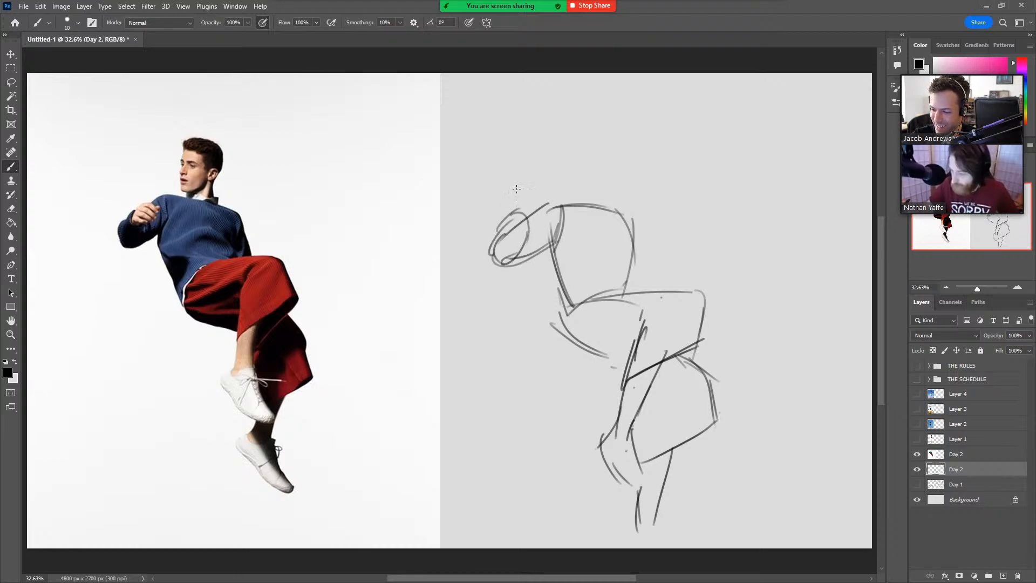
{"action": "mouse_move", "coordinate": [510, 218]}
{"action": "left_mouse_down"}
{"action": "mouse_move", "coordinate": [539, 193]}
{"action": "mouse_move", "coordinate": [547, 197]}
{"action": "mouse_move", "coordinate": [538, 215]}
{"action": "left_mouse_up"}
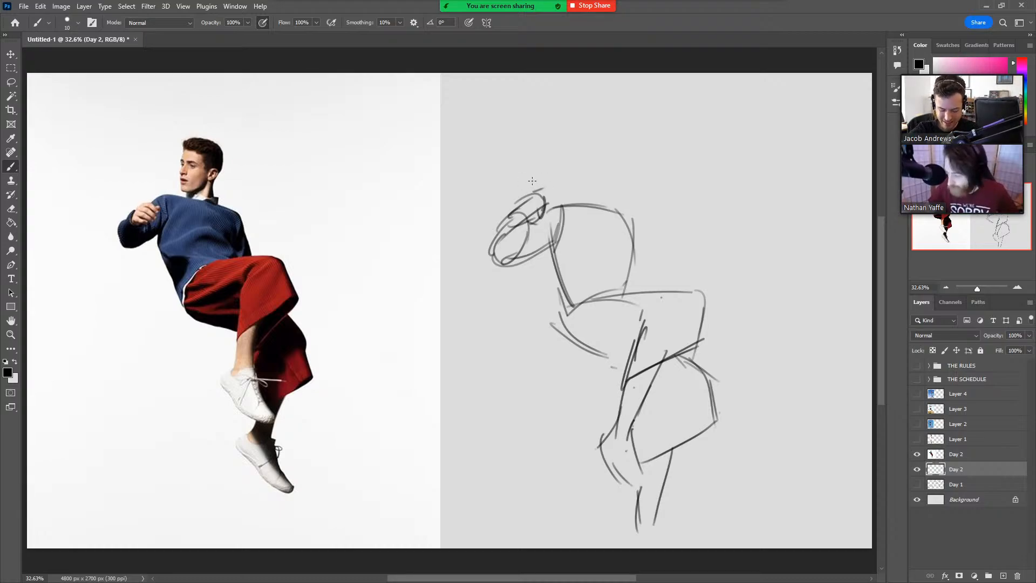
{"action": "mouse_move", "coordinate": [564, 202]}
{"action": "left_mouse_down"}
{"action": "mouse_move", "coordinate": [630, 223]}
{"action": "mouse_move", "coordinate": [626, 289]}
{"action": "left_mouse_up"}
{"action": "left_click_drag", "start_coordinate": [638, 226], "coordinate": [635, 289]}
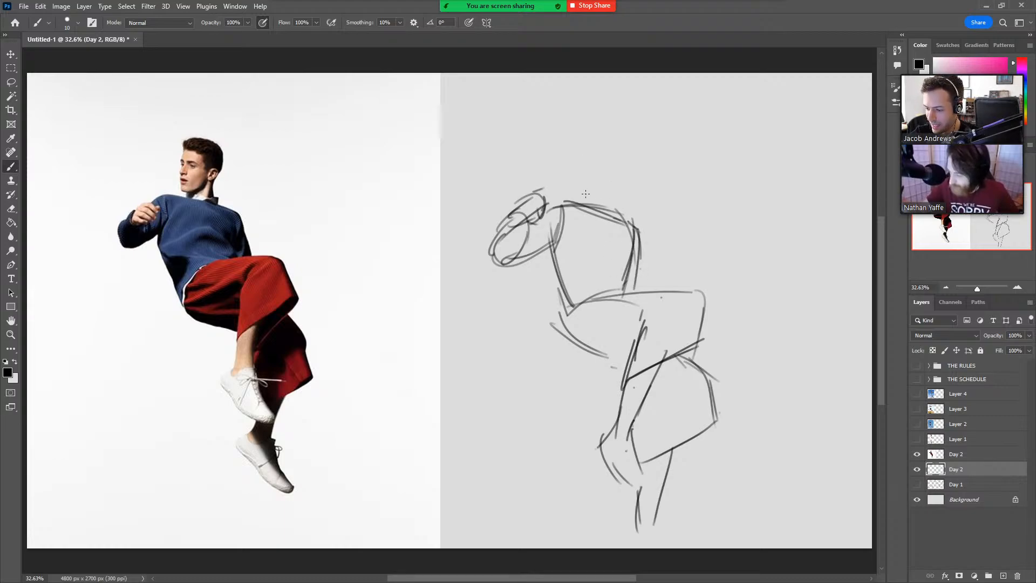
Draw the figure's head and neck above the shoulders and add a line down the torso's outer side.
{"action": "left_click_drag", "start_coordinate": [580, 192], "coordinate": [583, 150]}
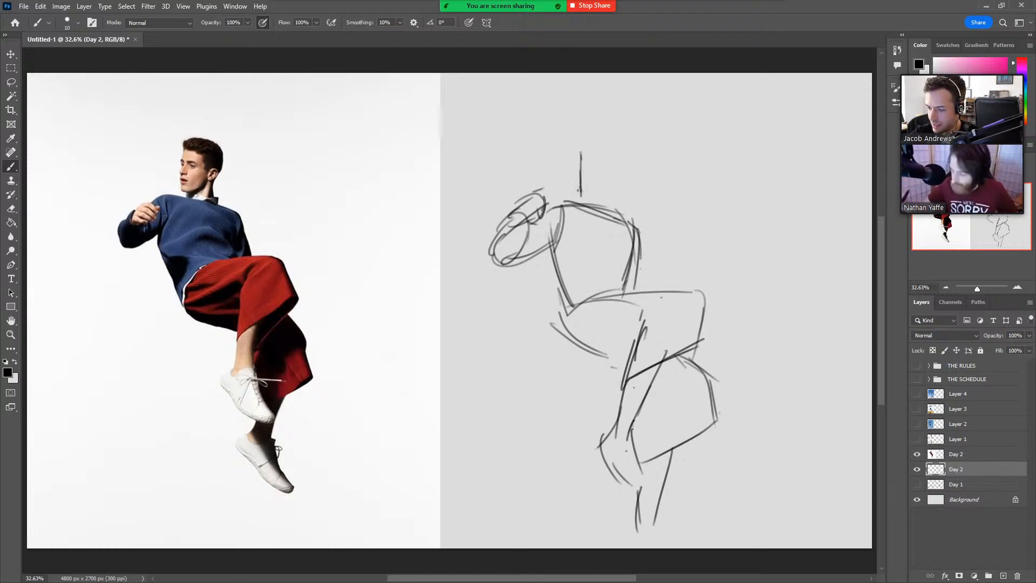
{"action": "mouse_move", "coordinate": [578, 188]}
{"action": "left_mouse_down"}
{"action": "mouse_move", "coordinate": [583, 155]}
{"action": "mouse_move", "coordinate": [604, 145]}
{"action": "mouse_move", "coordinate": [620, 162]}
{"action": "mouse_move", "coordinate": [578, 194]}
{"action": "left_mouse_up"}
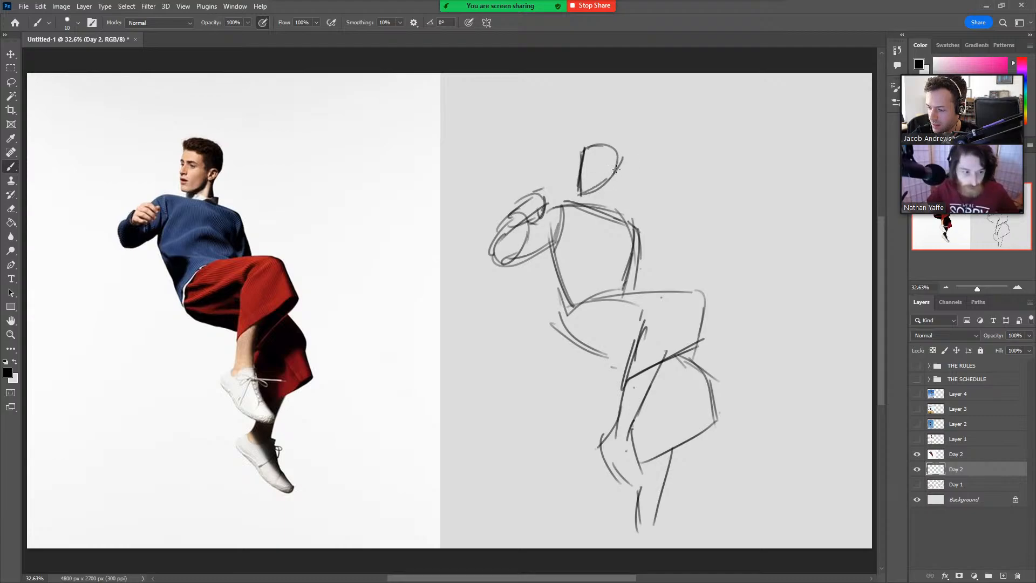
{"action": "mouse_move", "coordinate": [622, 157]}
{"action": "left_mouse_down"}
{"action": "mouse_move", "coordinate": [607, 175]}
{"action": "mouse_move", "coordinate": [606, 206]}
{"action": "mouse_move", "coordinate": [587, 205]}
{"action": "left_mouse_up"}
{"action": "left_click_drag", "start_coordinate": [636, 232], "coordinate": [643, 283]}
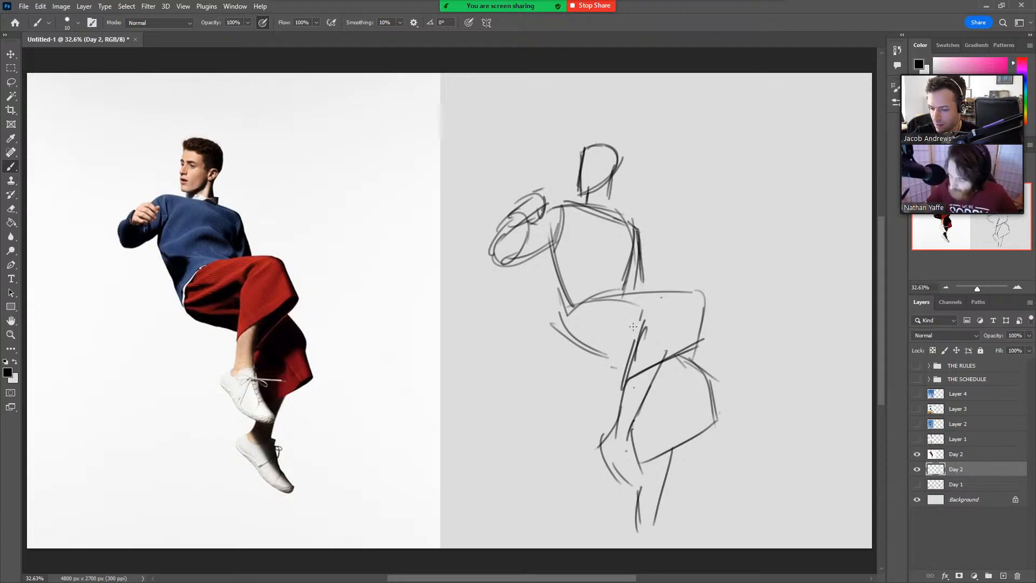
Darken the contours of the raised thigh, knee and hips with additional brush strokes.
{"action": "left_click_drag", "start_coordinate": [641, 335], "coordinate": [636, 352]}
{"action": "left_click_drag", "start_coordinate": [645, 318], "coordinate": [634, 345]}
{"action": "mouse_move", "coordinate": [597, 299]}
{"action": "left_mouse_down"}
{"action": "mouse_move", "coordinate": [703, 291]}
{"action": "mouse_move", "coordinate": [700, 343]}
{"action": "left_mouse_up"}
{"action": "left_click_drag", "start_coordinate": [560, 306], "coordinate": [625, 360]}
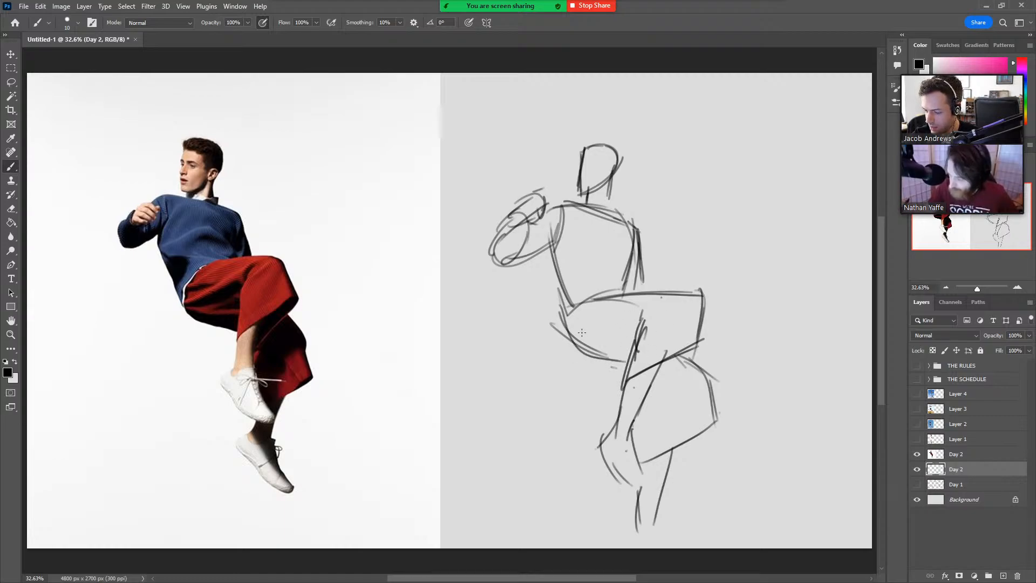
{"action": "left_click_drag", "start_coordinate": [564, 330], "coordinate": [617, 340]}
Add the collar at the neck, reinforce the hand and forearm, and draw the lower foot.
{"action": "left_click_drag", "start_coordinate": [580, 199], "coordinate": [610, 195]}
{"action": "mouse_move", "coordinate": [601, 202]}
{"action": "left_mouse_down"}
{"action": "mouse_move", "coordinate": [615, 196]}
{"action": "mouse_move", "coordinate": [616, 218]}
{"action": "left_mouse_up"}
{"action": "mouse_move", "coordinate": [528, 208]}
{"action": "left_mouse_down"}
{"action": "mouse_move", "coordinate": [508, 226]}
{"action": "mouse_move", "coordinate": [526, 231]}
{"action": "mouse_move", "coordinate": [492, 265]}
{"action": "left_mouse_up"}
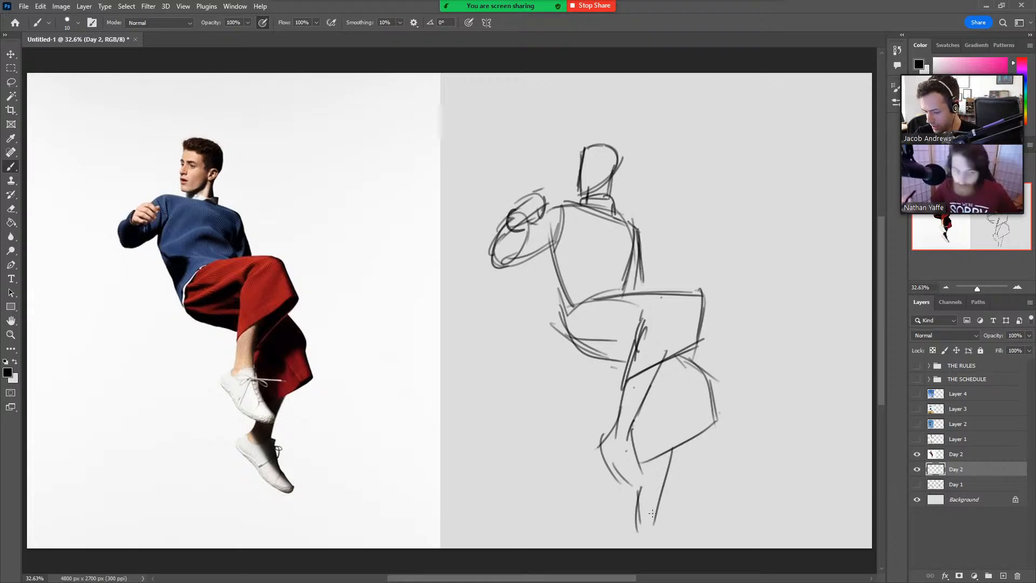
{"action": "mouse_move", "coordinate": [653, 508]}
{"action": "left_mouse_down"}
{"action": "mouse_move", "coordinate": [667, 546]}
{"action": "mouse_move", "coordinate": [619, 544]}
{"action": "mouse_move", "coordinate": [652, 523]}
{"action": "left_mouse_up"}
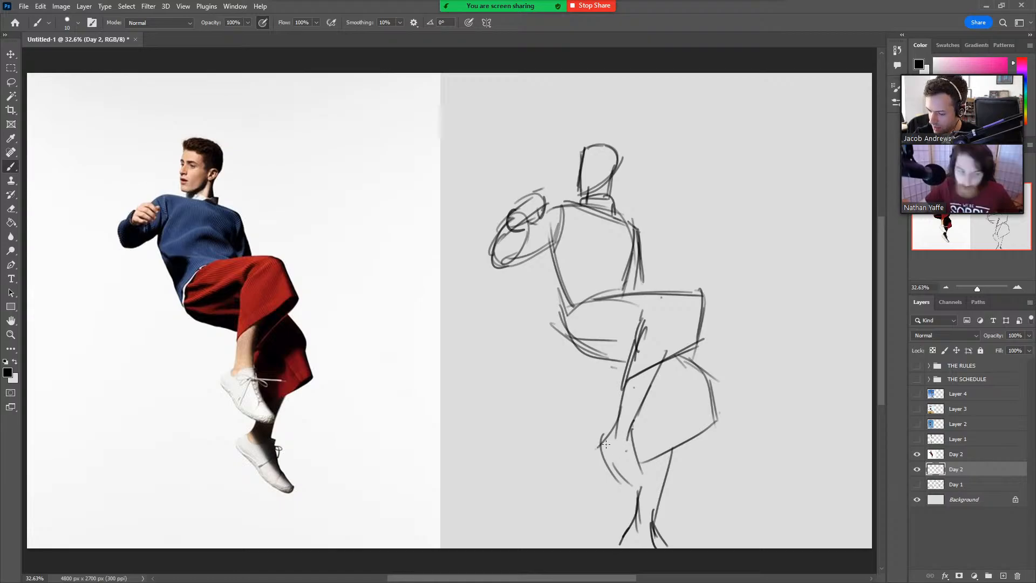
Hide the red-trousers photo and its finished sketch, show the black-and-white jump strip, and add a new drawing layer.
{"action": "left_click", "coordinate": [916, 453]}
{"action": "left_click", "coordinate": [916, 438]}
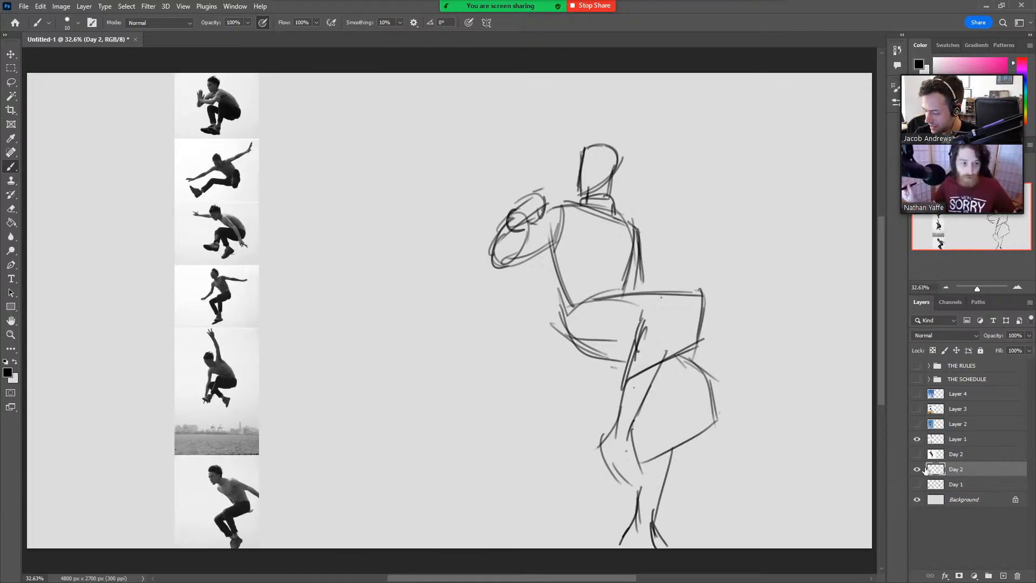
{"action": "left_click", "coordinate": [916, 469]}
{"action": "left_click", "coordinate": [1003, 575]}
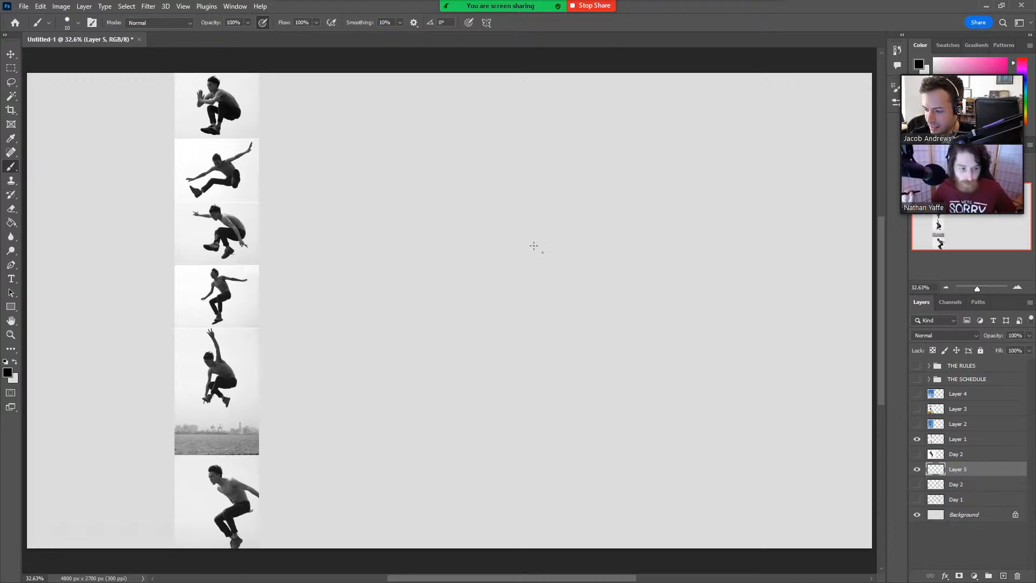
Sketch the crouching jumper from the strip's first photo with curved back, bent arms, folded legs, feet and oval head.
{"action": "mouse_move", "coordinate": [515, 221]}
{"action": "left_mouse_down"}
{"action": "mouse_move", "coordinate": [541, 251]}
{"action": "mouse_move", "coordinate": [519, 206]}
{"action": "mouse_move", "coordinate": [561, 227]}
{"action": "mouse_move", "coordinate": [565, 240]}
{"action": "mouse_move", "coordinate": [535, 249]}
{"action": "left_mouse_up"}
{"action": "mouse_move", "coordinate": [537, 209]}
{"action": "left_mouse_down"}
{"action": "mouse_move", "coordinate": [512, 237]}
{"action": "mouse_move", "coordinate": [501, 236]}
{"action": "mouse_move", "coordinate": [540, 215]}
{"action": "mouse_move", "coordinate": [475, 231]}
{"action": "mouse_move", "coordinate": [460, 204]}
{"action": "mouse_move", "coordinate": [484, 218]}
{"action": "mouse_move", "coordinate": [472, 236]}
{"action": "mouse_move", "coordinate": [510, 210]}
{"action": "mouse_move", "coordinate": [474, 227]}
{"action": "mouse_move", "coordinate": [465, 202]}
{"action": "mouse_move", "coordinate": [482, 220]}
{"action": "left_mouse_up"}
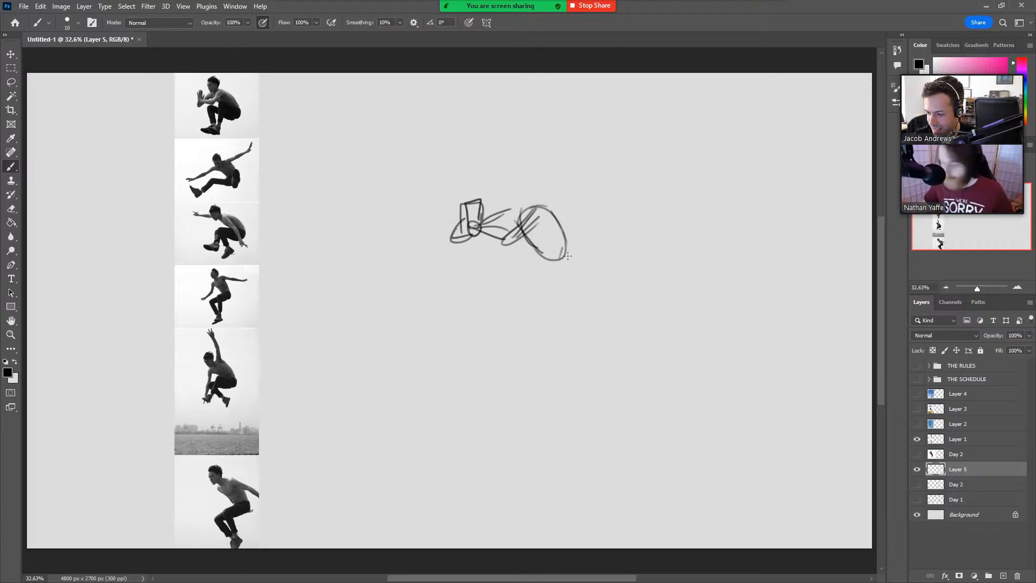
{"action": "mouse_move", "coordinate": [568, 257]}
{"action": "left_mouse_down"}
{"action": "mouse_move", "coordinate": [529, 249]}
{"action": "mouse_move", "coordinate": [569, 261]}
{"action": "mouse_move", "coordinate": [541, 268]}
{"action": "mouse_move", "coordinate": [517, 248]}
{"action": "mouse_move", "coordinate": [525, 246]}
{"action": "mouse_move", "coordinate": [508, 301]}
{"action": "mouse_move", "coordinate": [532, 289]}
{"action": "left_mouse_up"}
{"action": "mouse_move", "coordinate": [513, 253]}
{"action": "left_mouse_down"}
{"action": "mouse_move", "coordinate": [483, 260]}
{"action": "mouse_move", "coordinate": [489, 304]}
{"action": "mouse_move", "coordinate": [495, 272]}
{"action": "mouse_move", "coordinate": [504, 288]}
{"action": "mouse_move", "coordinate": [486, 275]}
{"action": "mouse_move", "coordinate": [515, 310]}
{"action": "mouse_move", "coordinate": [528, 282]}
{"action": "mouse_move", "coordinate": [515, 306]}
{"action": "mouse_move", "coordinate": [492, 305]}
{"action": "mouse_move", "coordinate": [508, 308]}
{"action": "mouse_move", "coordinate": [494, 315]}
{"action": "mouse_move", "coordinate": [509, 302]}
{"action": "mouse_move", "coordinate": [480, 295]}
{"action": "mouse_move", "coordinate": [506, 324]}
{"action": "left_mouse_up"}
{"action": "mouse_move", "coordinate": [524, 285]}
{"action": "left_mouse_down"}
{"action": "mouse_move", "coordinate": [515, 312]}
{"action": "mouse_move", "coordinate": [484, 321]}
{"action": "left_mouse_up"}
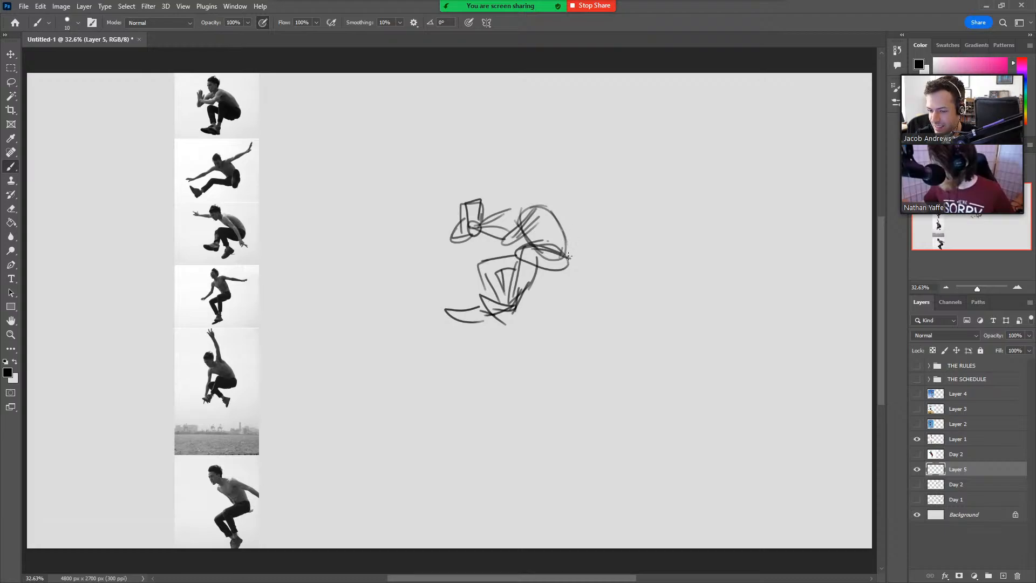
{"action": "mouse_move", "coordinate": [568, 258]}
{"action": "left_mouse_down"}
{"action": "mouse_move", "coordinate": [568, 231]}
{"action": "mouse_move", "coordinate": [524, 207]}
{"action": "mouse_move", "coordinate": [557, 213]}
{"action": "mouse_move", "coordinate": [575, 242]}
{"action": "mouse_move", "coordinate": [574, 271]}
{"action": "mouse_move", "coordinate": [548, 273]}
{"action": "left_mouse_up"}
{"action": "mouse_move", "coordinate": [529, 207]}
{"action": "left_mouse_down"}
{"action": "mouse_move", "coordinate": [512, 205]}
{"action": "mouse_move", "coordinate": [510, 178]}
{"action": "mouse_move", "coordinate": [534, 179]}
{"action": "mouse_move", "coordinate": [514, 207]}
{"action": "left_mouse_up"}
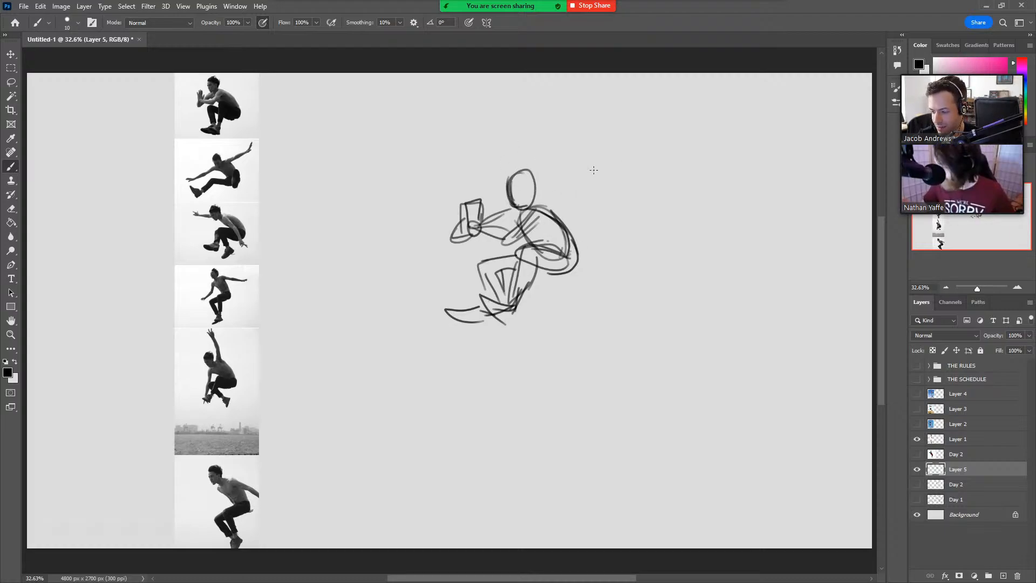
Add fingers to the crouching jumper's raised hands and darken the forearm.
{"action": "mouse_move", "coordinate": [464, 205]}
{"action": "left_mouse_down"}
{"action": "mouse_move", "coordinate": [465, 222]}
{"action": "mouse_move", "coordinate": [464, 214]}
{"action": "left_mouse_up"}
{"action": "mouse_move", "coordinate": [469, 201]}
{"action": "left_mouse_down"}
{"action": "mouse_move", "coordinate": [470, 219]}
{"action": "mouse_move", "coordinate": [479, 199]}
{"action": "left_mouse_up"}
{"action": "left_click_drag", "start_coordinate": [475, 203], "coordinate": [481, 218]}
{"action": "mouse_move", "coordinate": [480, 205]}
{"action": "left_mouse_down"}
{"action": "mouse_move", "coordinate": [488, 203]}
{"action": "mouse_move", "coordinate": [480, 226]}
{"action": "left_mouse_up"}
{"action": "mouse_move", "coordinate": [468, 203]}
{"action": "left_mouse_down"}
{"action": "mouse_move", "coordinate": [478, 197]}
{"action": "mouse_move", "coordinate": [492, 235]}
{"action": "mouse_move", "coordinate": [479, 235]}
{"action": "left_mouse_up"}
{"action": "mouse_move", "coordinate": [480, 217]}
{"action": "left_mouse_down"}
{"action": "mouse_move", "coordinate": [506, 224]}
{"action": "mouse_move", "coordinate": [501, 234]}
{"action": "left_mouse_up"}
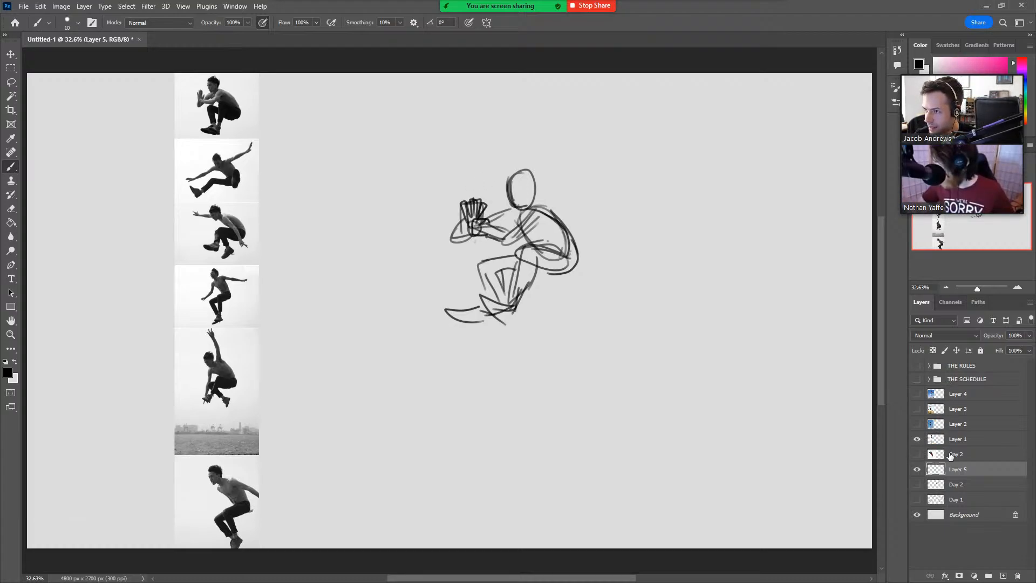
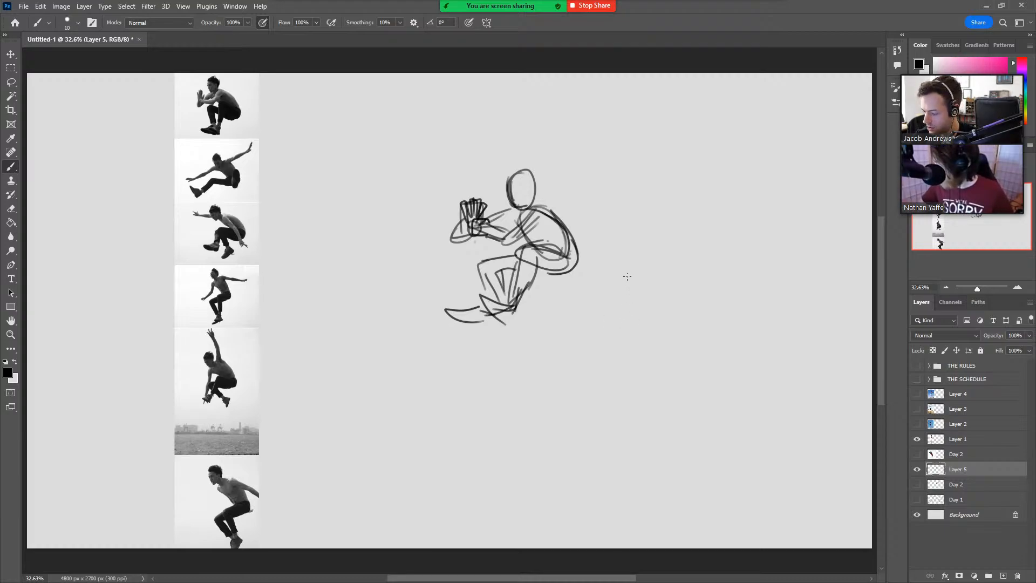
Move the crouching-jumper sketch up beside the photo strip and return to the Brush tool.
{"action": "key", "text": "v"}
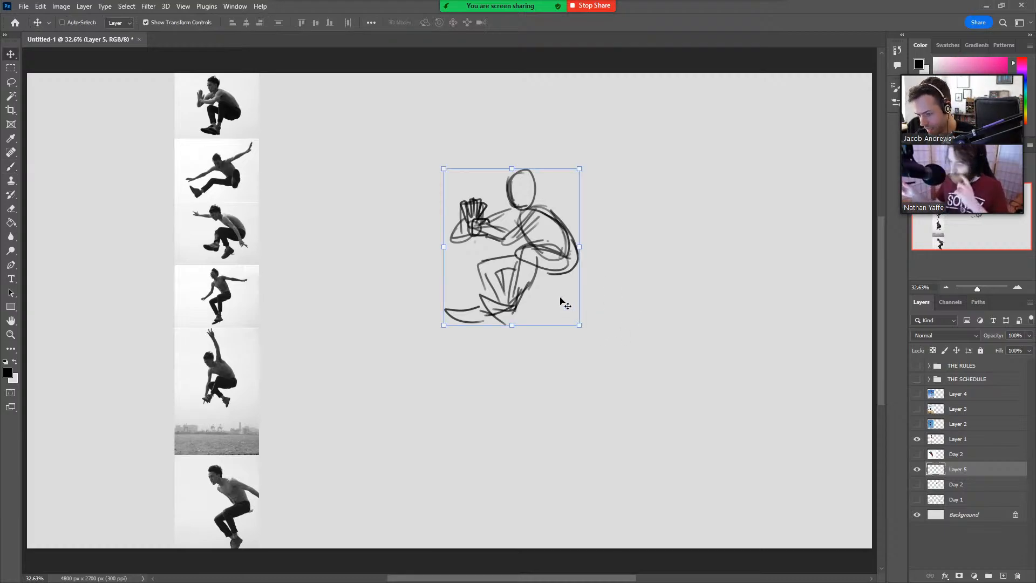
{"action": "left_click_drag", "start_coordinate": [561, 300], "coordinate": [438, 216]}
{"action": "key", "text": "b"}
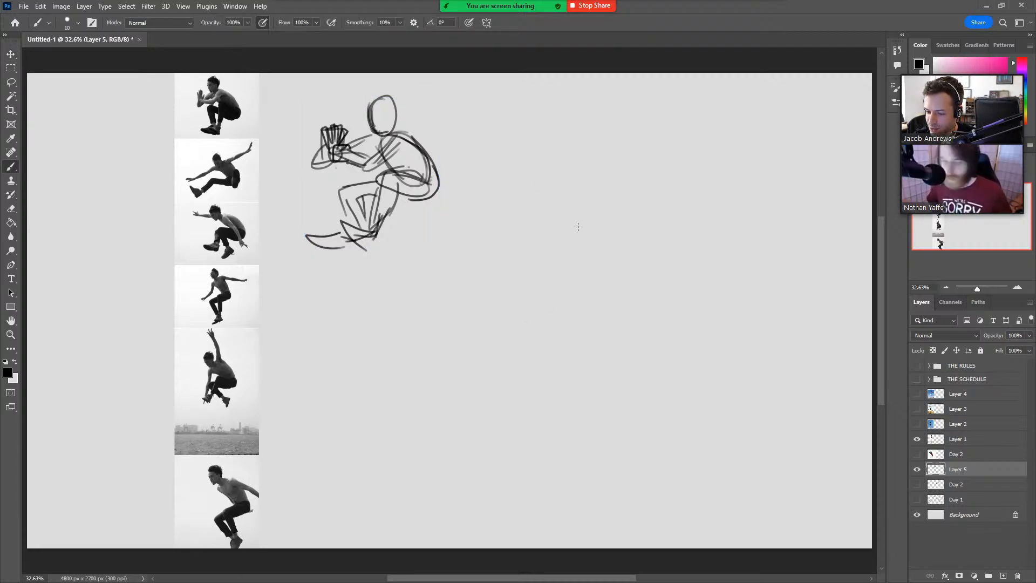
Sketch the torso and long, forward-reaching arm of the second photo's jumper in the space beside the crouching figure.
{"action": "mouse_move", "coordinate": [589, 234]}
{"action": "left_mouse_down"}
{"action": "mouse_move", "coordinate": [550, 215]}
{"action": "mouse_move", "coordinate": [593, 183]}
{"action": "mouse_move", "coordinate": [628, 182]}
{"action": "mouse_move", "coordinate": [640, 239]}
{"action": "left_mouse_up"}
{"action": "mouse_move", "coordinate": [570, 218]}
{"action": "left_mouse_down"}
{"action": "mouse_move", "coordinate": [598, 253]}
{"action": "mouse_move", "coordinate": [640, 236]}
{"action": "mouse_move", "coordinate": [557, 201]}
{"action": "mouse_move", "coordinate": [502, 242]}
{"action": "mouse_move", "coordinate": [432, 273]}
{"action": "left_mouse_up"}
{"action": "mouse_move", "coordinate": [509, 239]}
{"action": "left_mouse_down"}
{"action": "mouse_move", "coordinate": [432, 273]}
{"action": "mouse_move", "coordinate": [412, 264]}
{"action": "mouse_move", "coordinate": [443, 271]}
{"action": "left_mouse_up"}
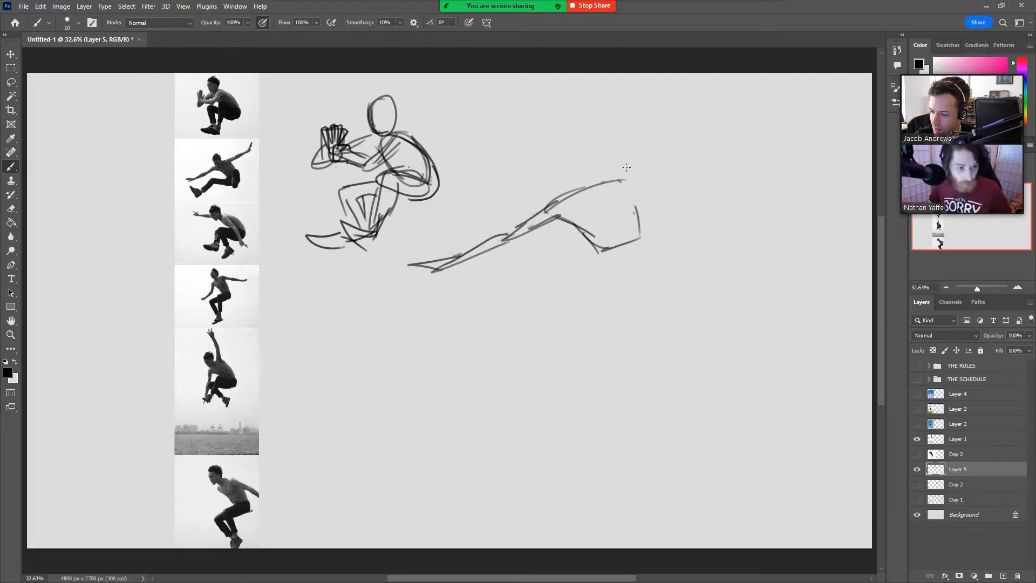
{"action": "left_click_drag", "start_coordinate": [621, 184], "coordinate": [611, 181]}
{"action": "mouse_move", "coordinate": [555, 215]}
{"action": "left_mouse_down"}
{"action": "mouse_move", "coordinate": [594, 235]}
{"action": "mouse_move", "coordinate": [631, 192]}
{"action": "mouse_move", "coordinate": [637, 212]}
{"action": "mouse_move", "coordinate": [649, 173]}
{"action": "mouse_move", "coordinate": [626, 179]}
{"action": "left_mouse_up"}
{"action": "right_click", "coordinate": [598, 241]}
{"action": "left_click", "coordinate": [639, 228]}
Add the second jumper's raised rear arm and an oval head above the shoulder line.
{"action": "mouse_move", "coordinate": [624, 180]}
{"action": "left_mouse_down"}
{"action": "mouse_move", "coordinate": [681, 161]}
{"action": "mouse_move", "coordinate": [709, 135]}
{"action": "mouse_move", "coordinate": [743, 131]}
{"action": "left_mouse_up"}
{"action": "left_click_drag", "start_coordinate": [734, 138], "coordinate": [690, 158]}
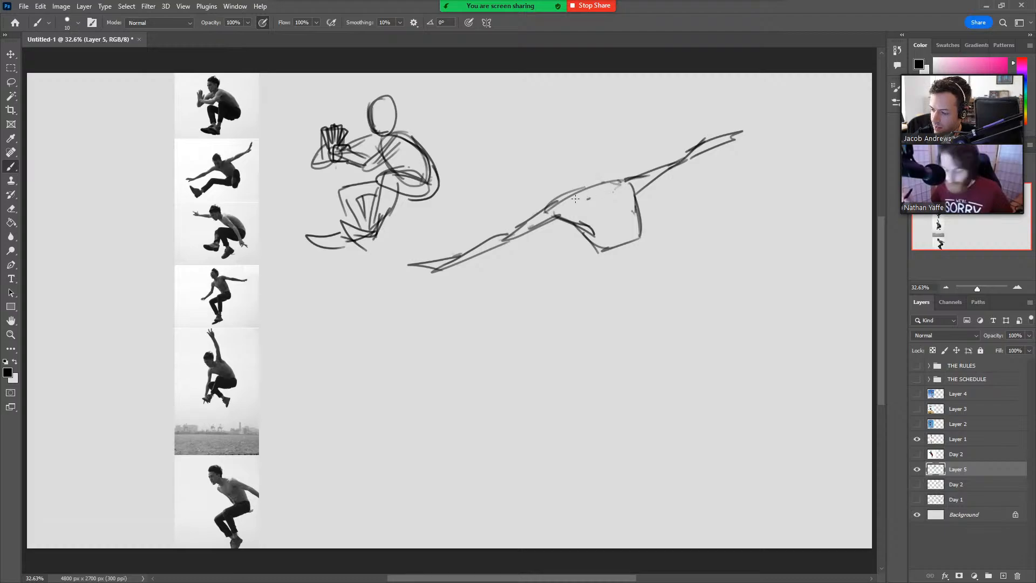
{"action": "mouse_move", "coordinate": [575, 199]}
{"action": "left_mouse_down"}
{"action": "mouse_move", "coordinate": [565, 172]}
{"action": "mouse_move", "coordinate": [596, 197]}
{"action": "left_mouse_up"}
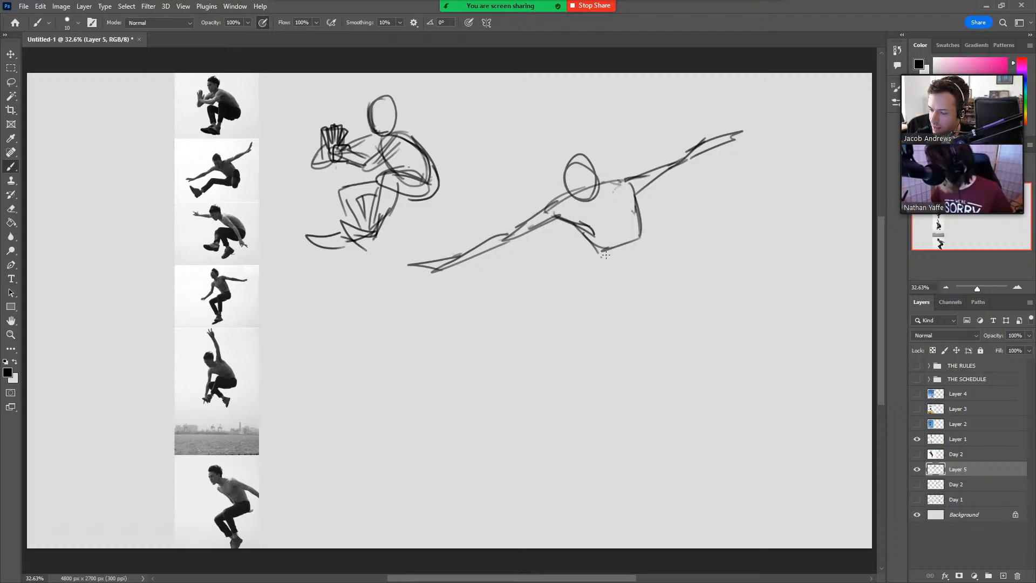
Draw the second jumper's extended thigh and shin, plus overlapping ovals for the hip and folded rear leg.
{"action": "mouse_move", "coordinate": [619, 249]}
{"action": "left_mouse_down"}
{"action": "mouse_move", "coordinate": [530, 266]}
{"action": "mouse_move", "coordinate": [551, 262]}
{"action": "mouse_move", "coordinate": [531, 271]}
{"action": "mouse_move", "coordinate": [536, 284]}
{"action": "mouse_move", "coordinate": [620, 279]}
{"action": "left_mouse_up"}
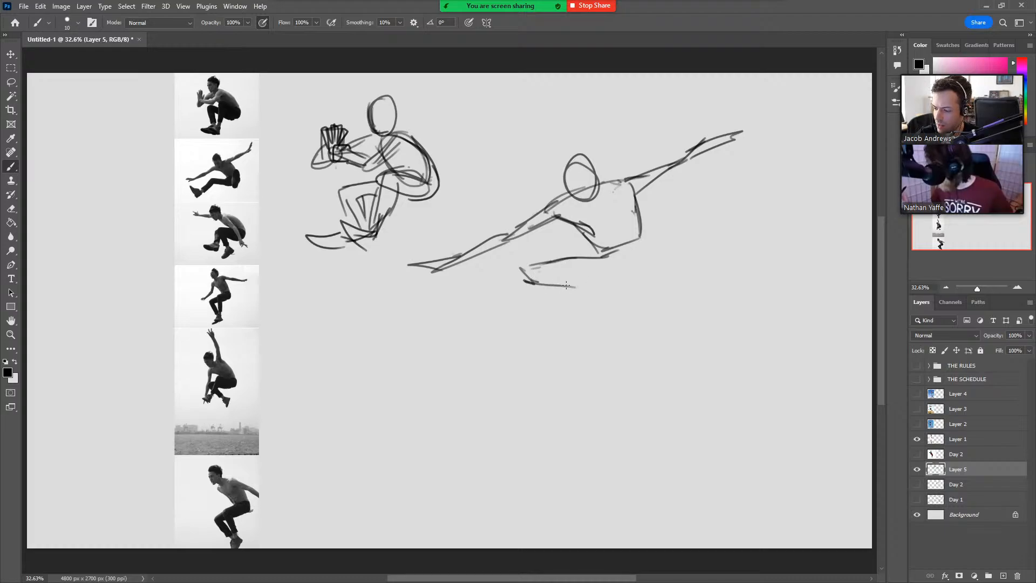
{"action": "mouse_move", "coordinate": [527, 265]}
{"action": "left_mouse_down"}
{"action": "mouse_move", "coordinate": [474, 311]}
{"action": "mouse_move", "coordinate": [480, 326]}
{"action": "mouse_move", "coordinate": [532, 280]}
{"action": "left_mouse_up"}
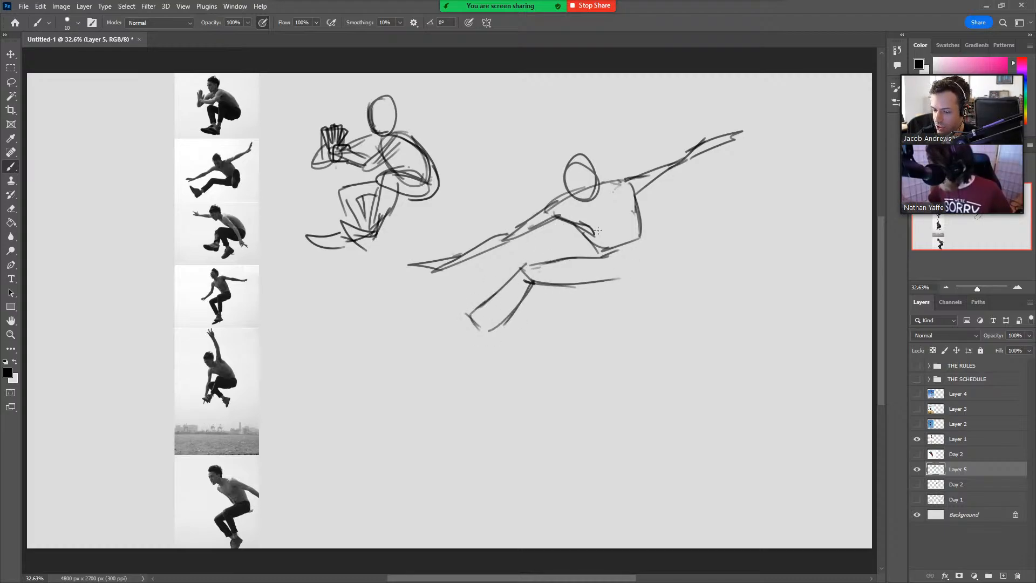
{"action": "mouse_move", "coordinate": [607, 284]}
{"action": "left_mouse_down"}
{"action": "mouse_move", "coordinate": [634, 275]}
{"action": "mouse_move", "coordinate": [668, 214]}
{"action": "mouse_move", "coordinate": [674, 250]}
{"action": "mouse_move", "coordinate": [645, 275]}
{"action": "mouse_move", "coordinate": [659, 241]}
{"action": "mouse_move", "coordinate": [678, 234]}
{"action": "mouse_move", "coordinate": [651, 277]}
{"action": "left_mouse_up"}
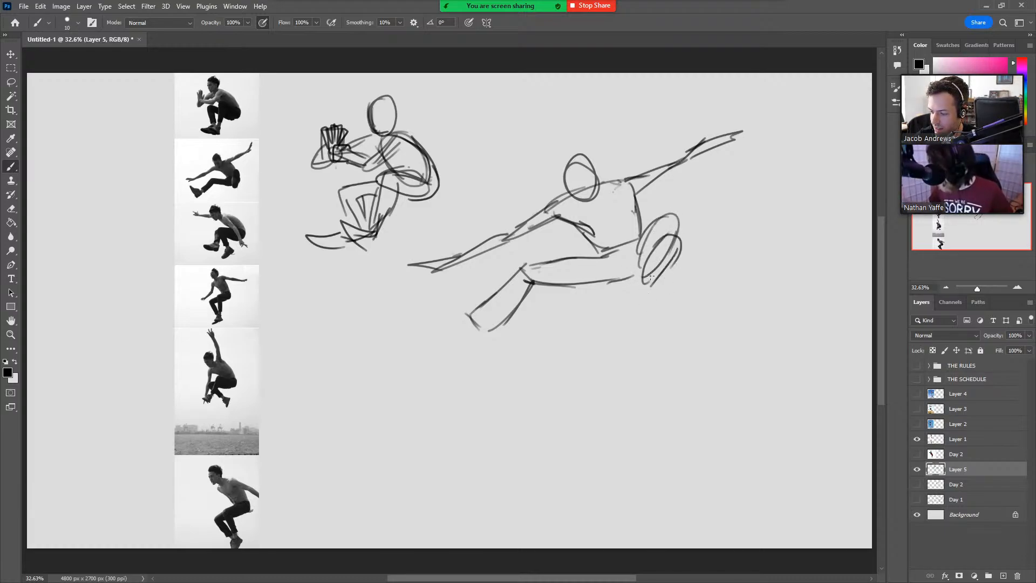
Add the flexed foot to the second jumper's extended leg and reinforce the rear shoulder and side of the torso.
{"action": "mouse_move", "coordinate": [473, 313]}
{"action": "left_mouse_down"}
{"action": "mouse_move", "coordinate": [451, 332]}
{"action": "mouse_move", "coordinate": [464, 335]}
{"action": "mouse_move", "coordinate": [409, 309]}
{"action": "mouse_move", "coordinate": [438, 356]}
{"action": "left_mouse_up"}
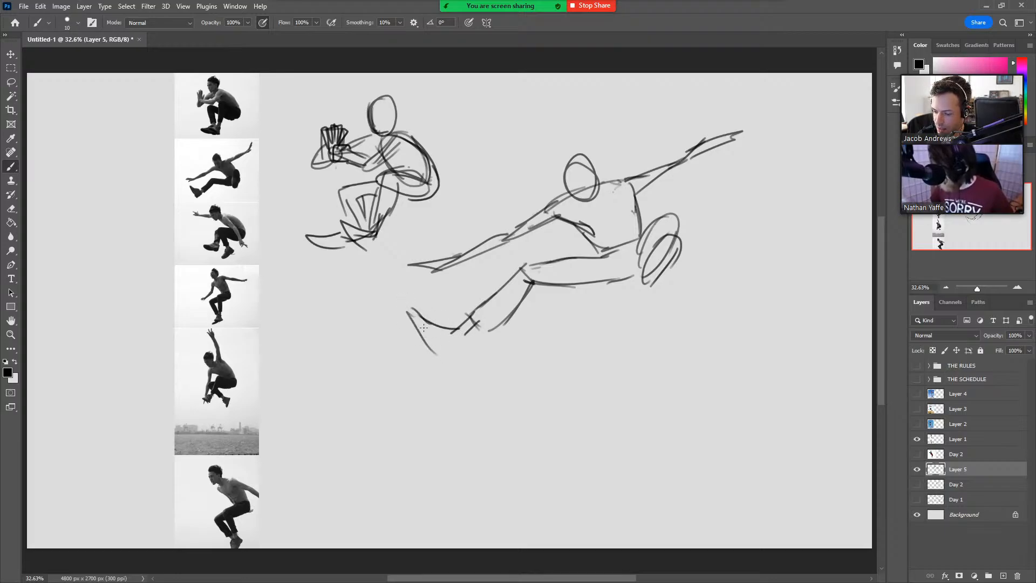
{"action": "mouse_move", "coordinate": [407, 307]}
{"action": "left_mouse_down"}
{"action": "mouse_move", "coordinate": [440, 362]}
{"action": "mouse_move", "coordinate": [470, 332]}
{"action": "left_mouse_up"}
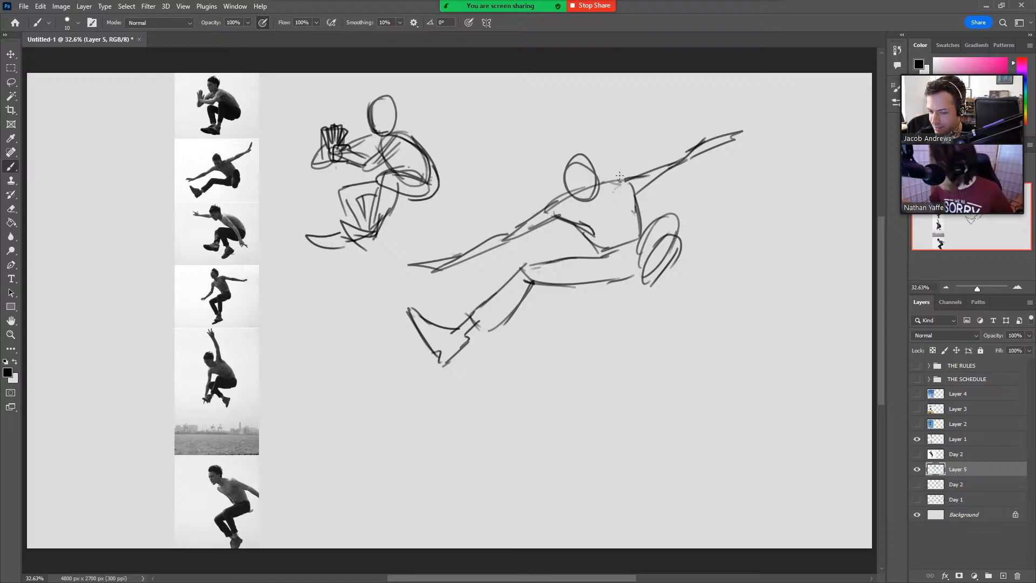
{"action": "mouse_move", "coordinate": [631, 194]}
{"action": "left_mouse_down"}
{"action": "mouse_move", "coordinate": [644, 232]}
{"action": "mouse_move", "coordinate": [641, 187]}
{"action": "mouse_move", "coordinate": [660, 165]}
{"action": "left_mouse_up"}
{"action": "key", "text": "ctrl+z"}
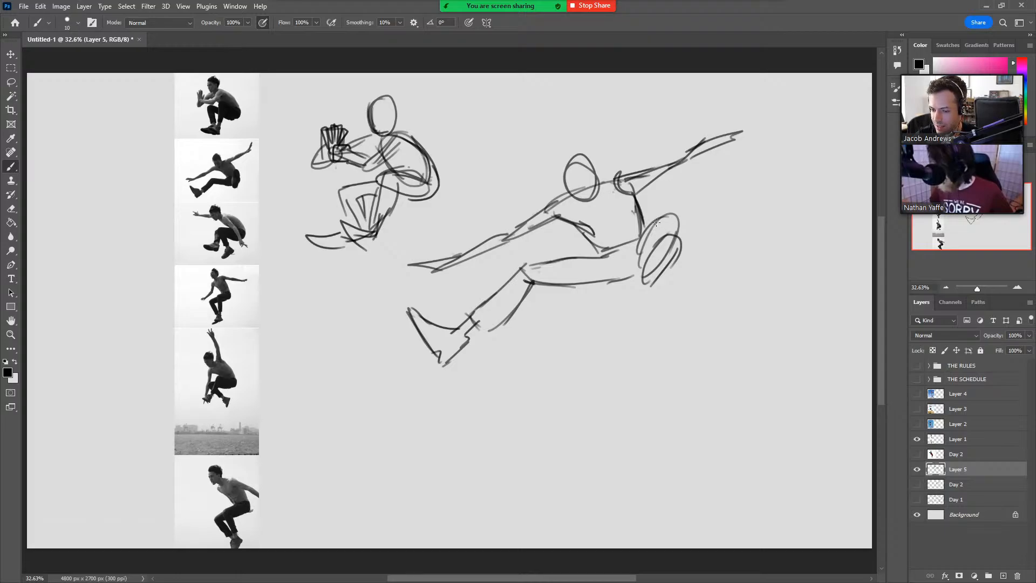
{"action": "mouse_move", "coordinate": [525, 275]}
{"action": "left_mouse_down"}
{"action": "mouse_move", "coordinate": [497, 242]}
{"action": "mouse_move", "coordinate": [507, 228]}
{"action": "left_mouse_up"}
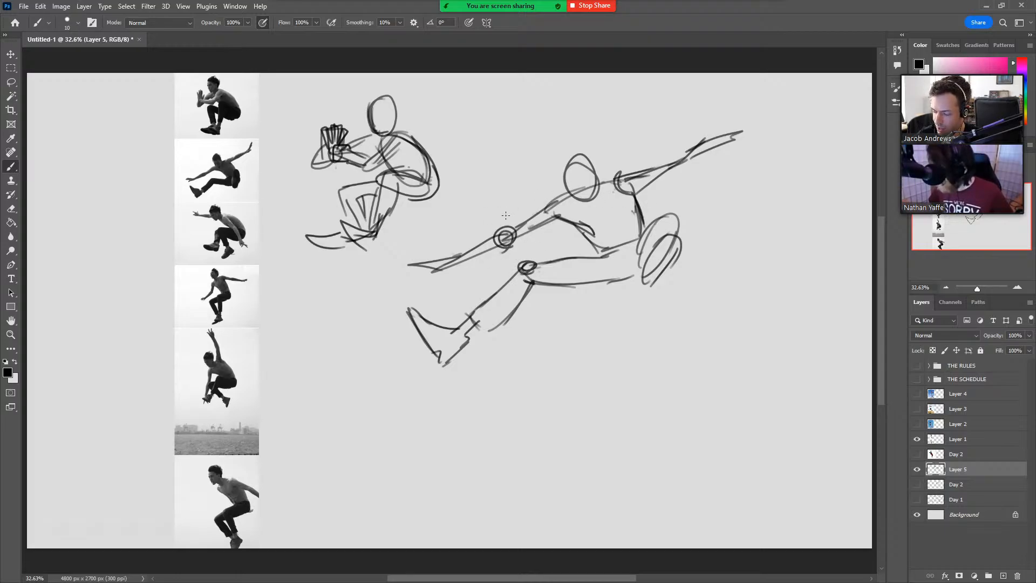
{"action": "key", "text": "ctrl+z"}
{"action": "key", "text": "ctrl+z"}
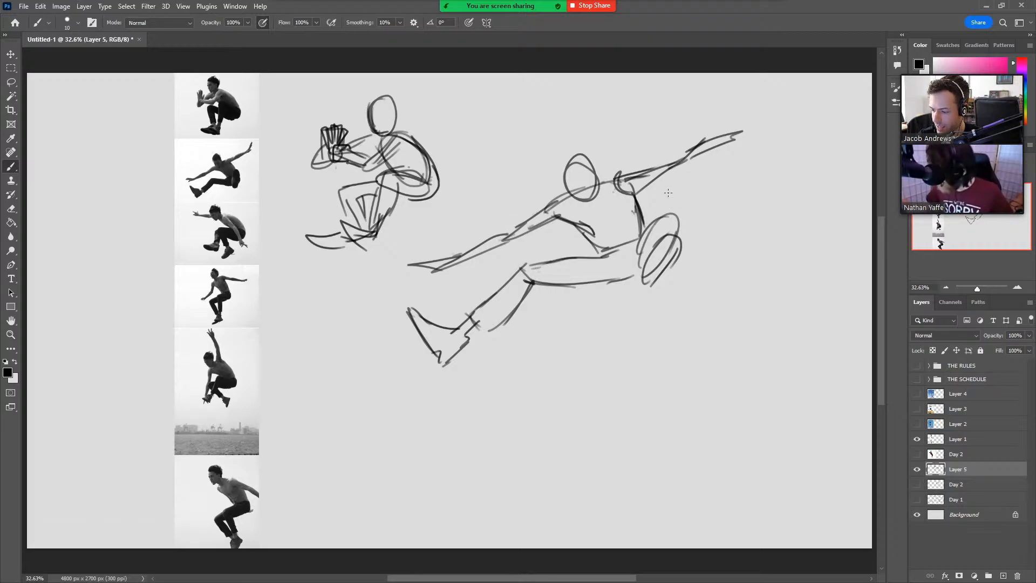
{"action": "mouse_move", "coordinate": [670, 244]}
{"action": "left_mouse_down"}
{"action": "mouse_move", "coordinate": [650, 277]}
{"action": "mouse_move", "coordinate": [677, 242]}
{"action": "mouse_move", "coordinate": [648, 261]}
{"action": "left_mouse_up"}
{"action": "key", "text": "ctrl+z"}
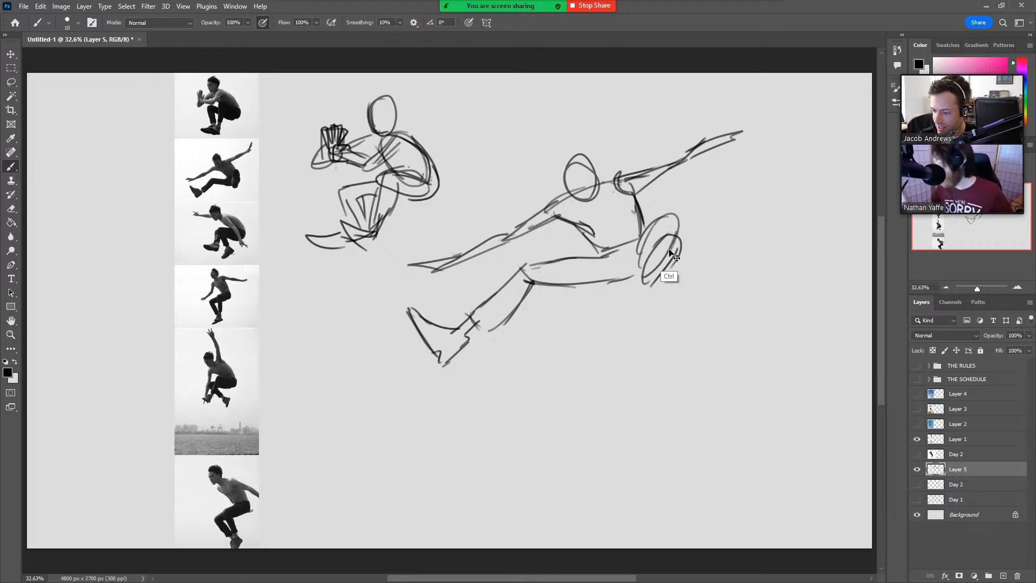
{"action": "left_click_drag", "start_coordinate": [683, 207], "coordinate": [666, 245]}
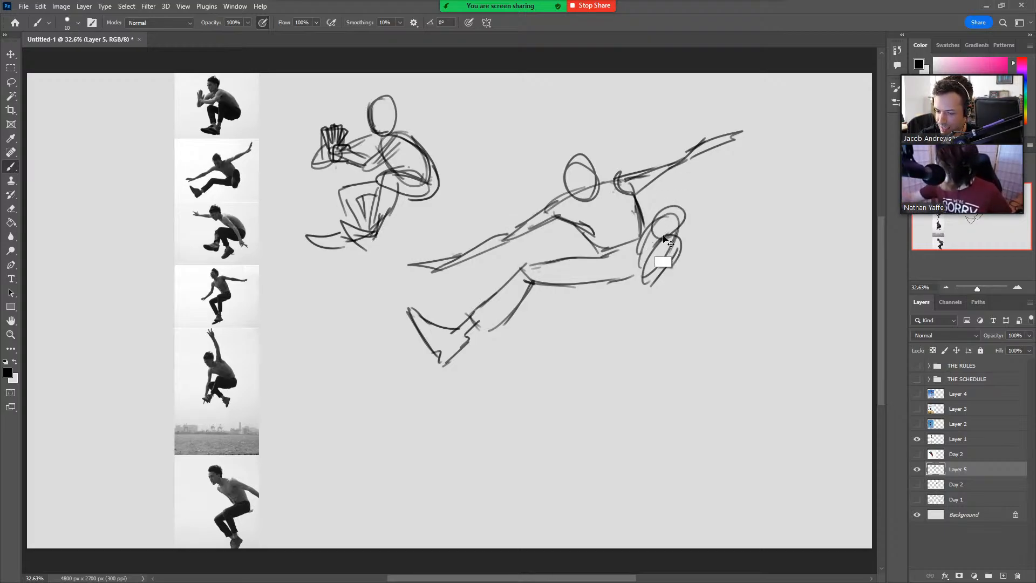
{"action": "key", "text": "ctrl+z"}
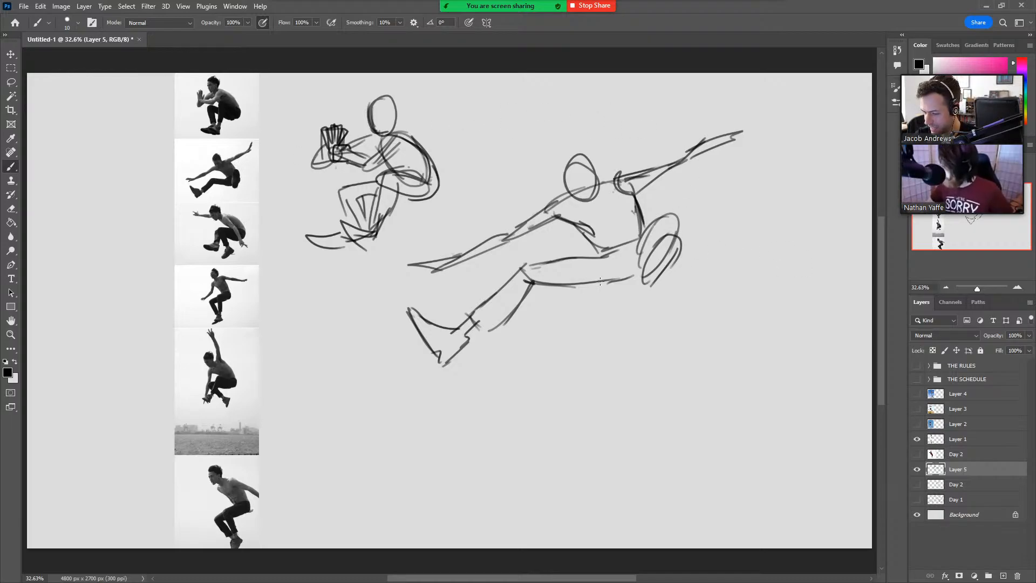
Sketch the third photo's jumper below the second, with a hunched torso, curved back, hanging near arm and oval head with hairline and jaw.
{"action": "mouse_move", "coordinate": [575, 389]}
{"action": "left_mouse_down"}
{"action": "mouse_move", "coordinate": [566, 350]}
{"action": "mouse_move", "coordinate": [600, 360]}
{"action": "mouse_move", "coordinate": [578, 392]}
{"action": "mouse_move", "coordinate": [606, 379]}
{"action": "mouse_move", "coordinate": [650, 384]}
{"action": "mouse_move", "coordinate": [674, 423]}
{"action": "mouse_move", "coordinate": [645, 412]}
{"action": "mouse_move", "coordinate": [625, 426]}
{"action": "mouse_move", "coordinate": [646, 444]}
{"action": "left_mouse_up"}
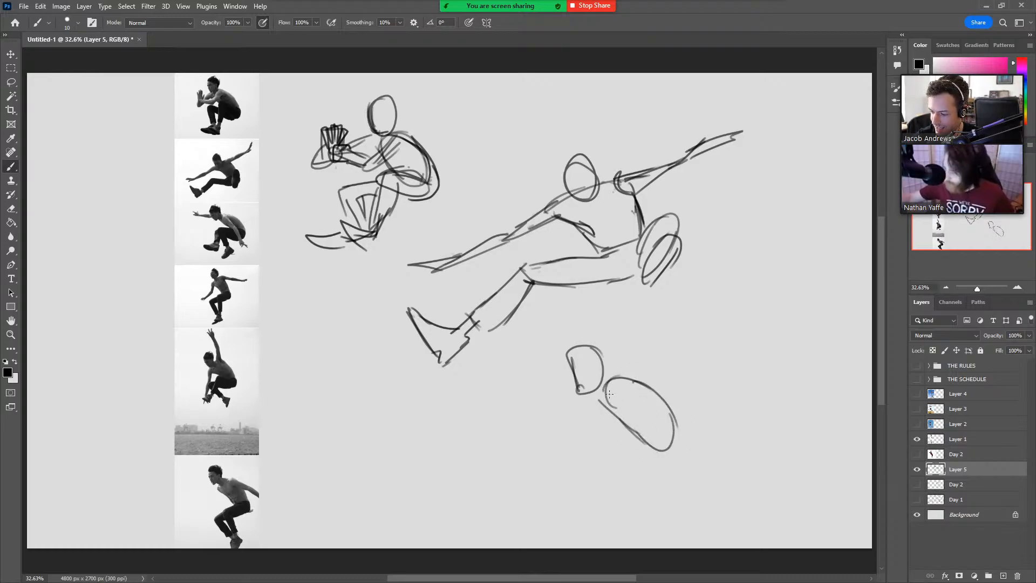
{"action": "mouse_move", "coordinate": [609, 394]}
{"action": "left_mouse_down"}
{"action": "mouse_move", "coordinate": [604, 396]}
{"action": "mouse_move", "coordinate": [646, 449]}
{"action": "left_mouse_up"}
{"action": "left_click_drag", "start_coordinate": [628, 392], "coordinate": [669, 475]}
{"action": "left_click_drag", "start_coordinate": [642, 439], "coordinate": [666, 494]}
{"action": "left_click_drag", "start_coordinate": [676, 429], "coordinate": [678, 465]}
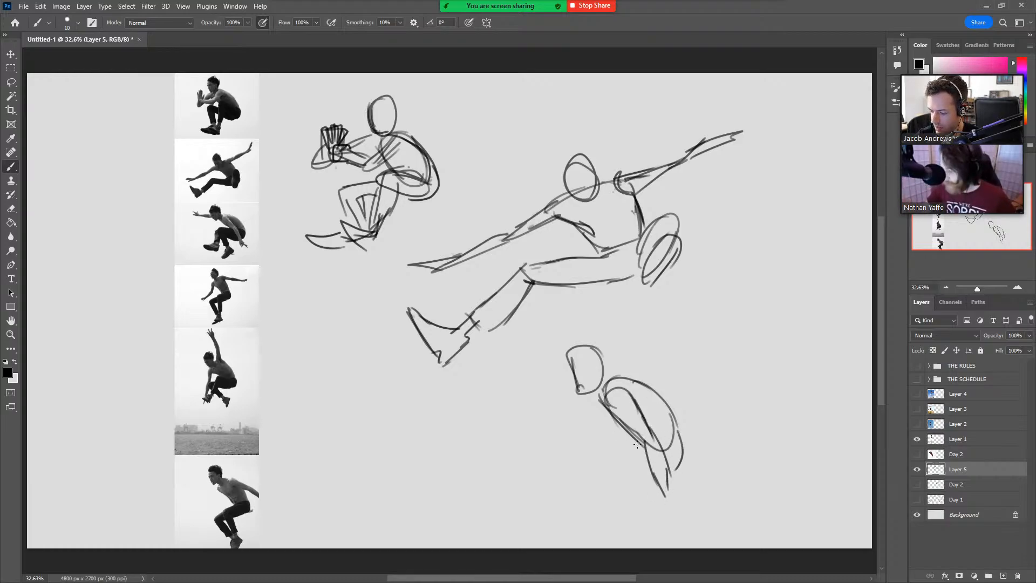
{"action": "mouse_move", "coordinate": [579, 400]}
{"action": "left_mouse_down"}
{"action": "mouse_move", "coordinate": [593, 398]}
{"action": "mouse_move", "coordinate": [566, 372]}
{"action": "mouse_move", "coordinate": [597, 354]}
{"action": "left_mouse_up"}
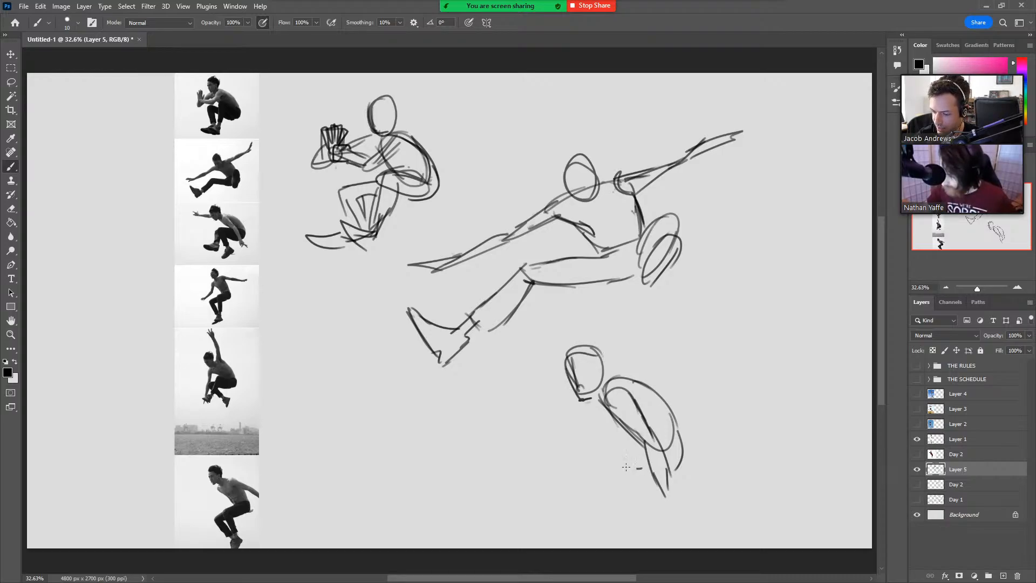
Draw the third jumper's bent thighs and lower legs with trouser hems, and rough in both feet.
{"action": "left_click_drag", "start_coordinate": [641, 467], "coordinate": [582, 448]}
{"action": "mouse_move", "coordinate": [647, 473]}
{"action": "left_mouse_down"}
{"action": "mouse_move", "coordinate": [577, 442]}
{"action": "mouse_move", "coordinate": [637, 443]}
{"action": "mouse_move", "coordinate": [617, 439]}
{"action": "mouse_move", "coordinate": [593, 506]}
{"action": "left_mouse_up"}
{"action": "left_click_drag", "start_coordinate": [592, 453], "coordinate": [624, 498]}
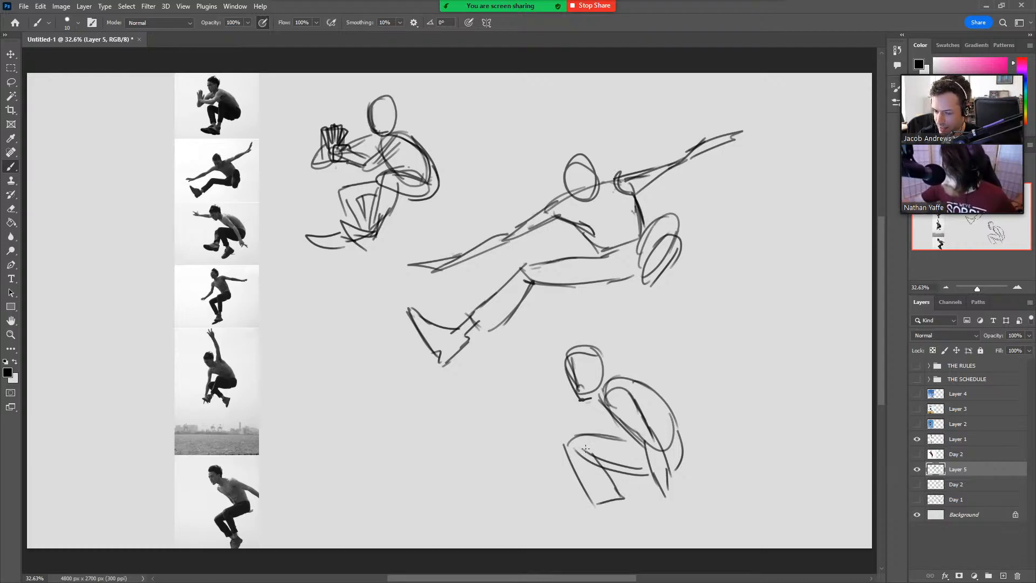
{"action": "mouse_move", "coordinate": [553, 452]}
{"action": "left_mouse_down"}
{"action": "mouse_move", "coordinate": [567, 446]}
{"action": "mouse_move", "coordinate": [552, 507]}
{"action": "mouse_move", "coordinate": [508, 507]}
{"action": "mouse_move", "coordinate": [547, 534]}
{"action": "left_mouse_up"}
{"action": "left_click_drag", "start_coordinate": [598, 502], "coordinate": [614, 532]}
{"action": "mouse_move", "coordinate": [600, 505]}
{"action": "left_mouse_down"}
{"action": "mouse_move", "coordinate": [612, 526]}
{"action": "mouse_move", "coordinate": [603, 548]}
{"action": "mouse_move", "coordinate": [636, 526]}
{"action": "mouse_move", "coordinate": [629, 547]}
{"action": "left_mouse_up"}
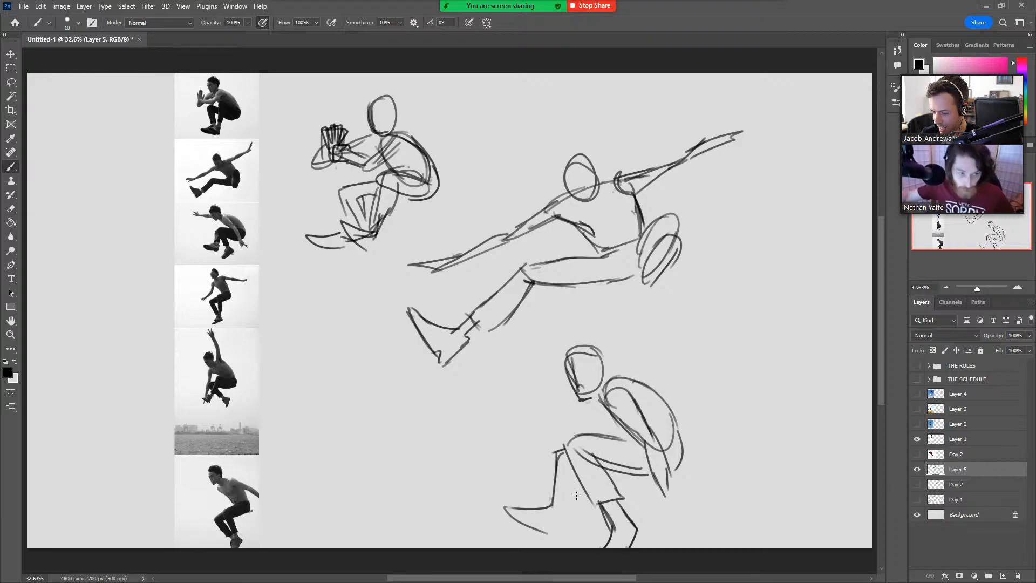
{"action": "mouse_move", "coordinate": [577, 470]}
{"action": "left_mouse_down"}
{"action": "mouse_move", "coordinate": [574, 506]}
{"action": "mouse_move", "coordinate": [553, 502]}
{"action": "mouse_move", "coordinate": [569, 510]}
{"action": "mouse_move", "coordinate": [555, 535]}
{"action": "left_mouse_up"}
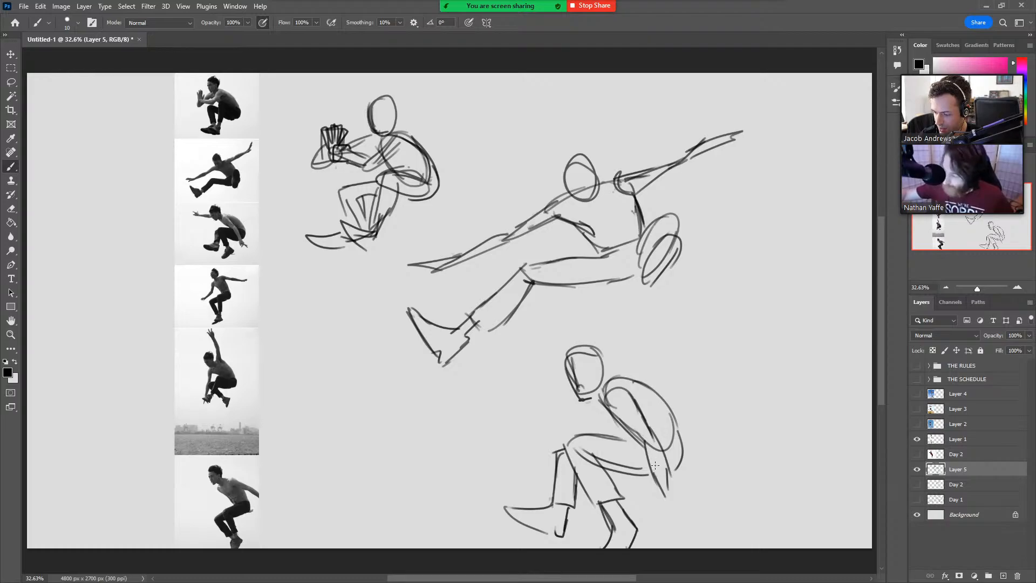
Finish the third jumper's hanging hand, connect the neck to the shoulder, and draw the forward-reaching arm with its raised hand.
{"action": "left_click_drag", "start_coordinate": [654, 473], "coordinate": [657, 497]}
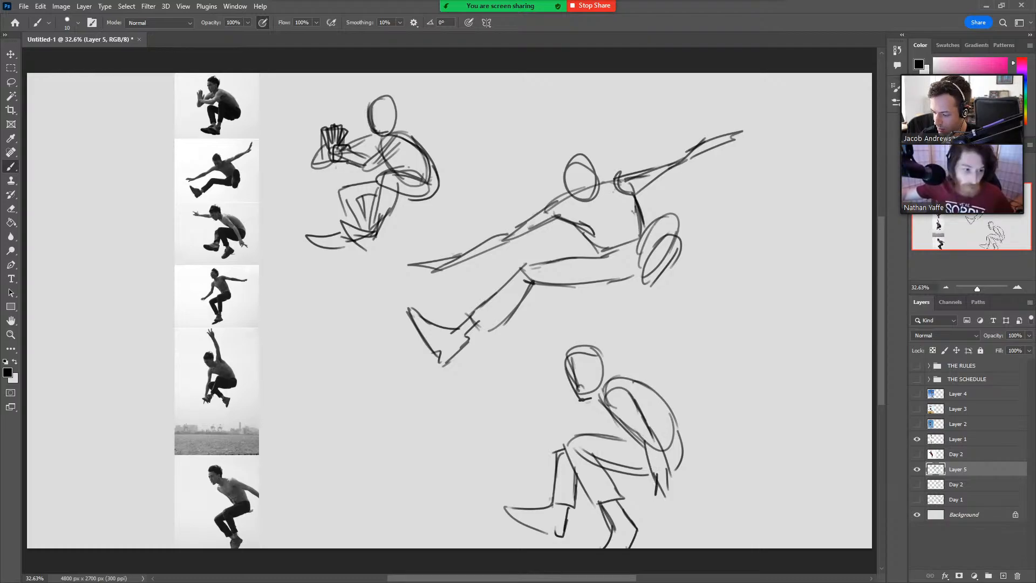
{"action": "mouse_move", "coordinate": [639, 439]}
{"action": "left_mouse_down"}
{"action": "mouse_move", "coordinate": [661, 479]}
{"action": "mouse_move", "coordinate": [656, 494]}
{"action": "mouse_move", "coordinate": [667, 475]}
{"action": "mouse_move", "coordinate": [687, 493]}
{"action": "mouse_move", "coordinate": [684, 508]}
{"action": "left_mouse_up"}
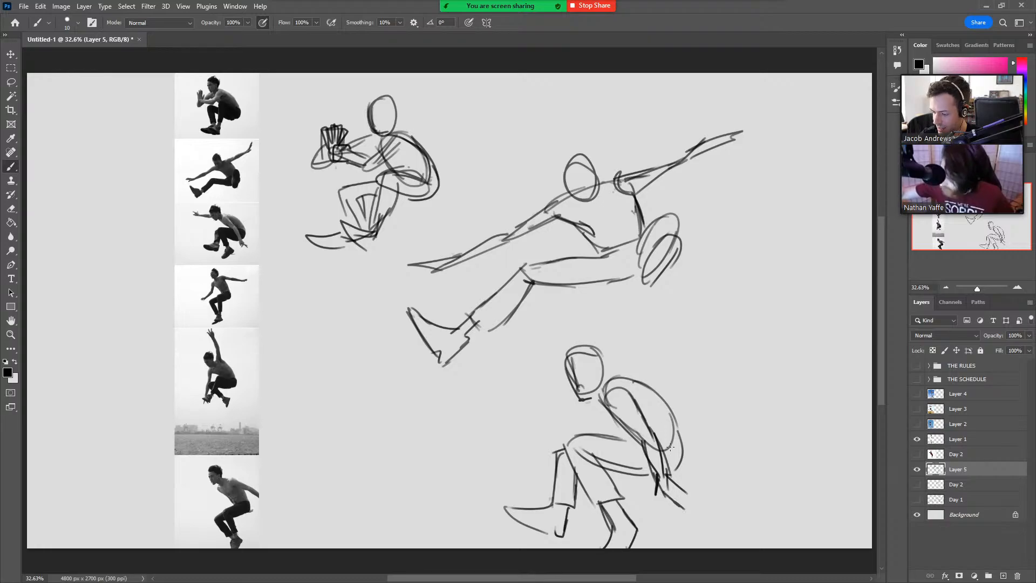
{"action": "left_click_drag", "start_coordinate": [592, 391], "coordinate": [601, 395]}
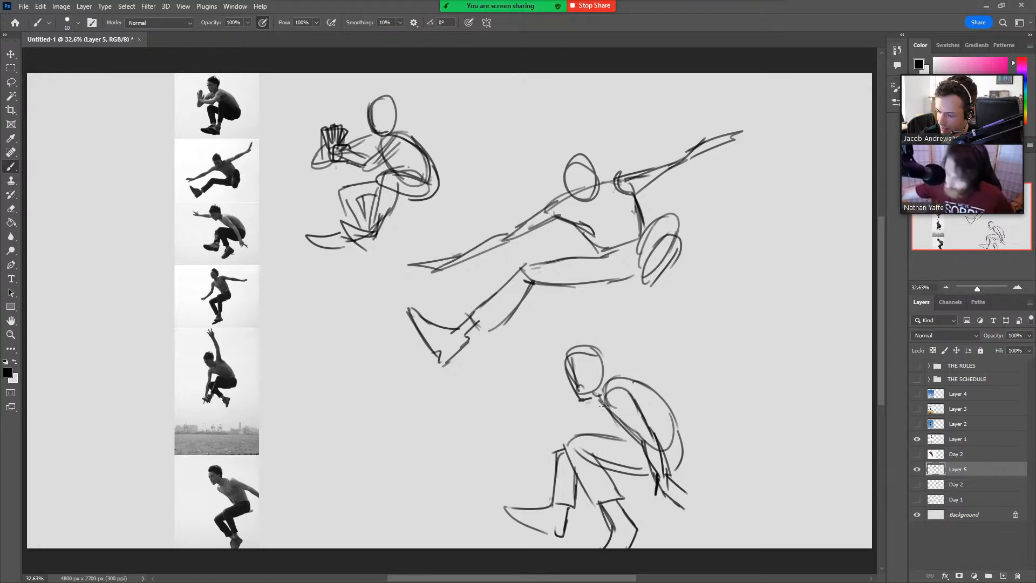
{"action": "mouse_move", "coordinate": [598, 398]}
{"action": "left_mouse_down"}
{"action": "mouse_move", "coordinate": [610, 377]}
{"action": "mouse_move", "coordinate": [634, 383]}
{"action": "left_mouse_up"}
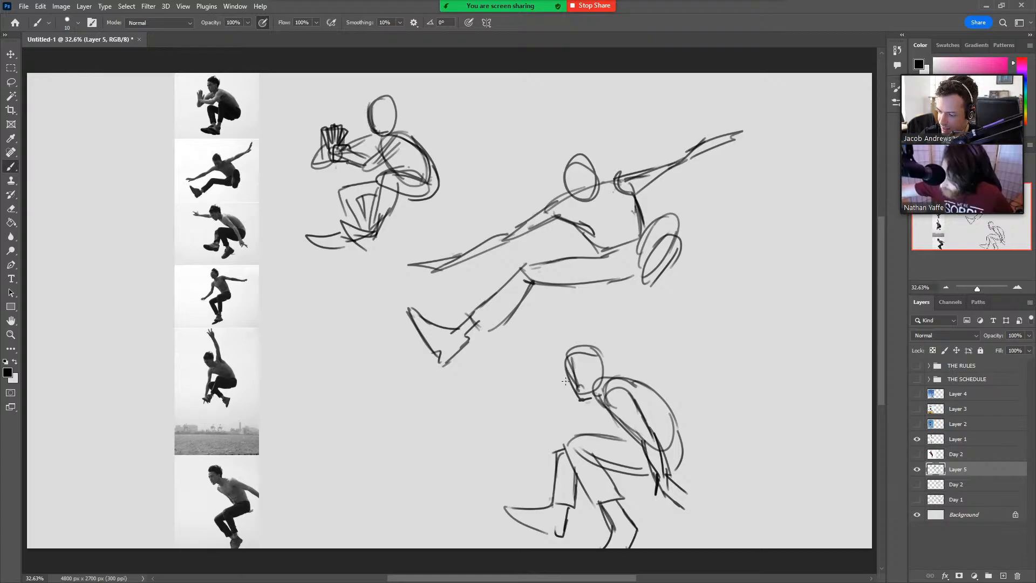
{"action": "mouse_move", "coordinate": [569, 382]}
{"action": "left_mouse_down"}
{"action": "mouse_move", "coordinate": [531, 355]}
{"action": "mouse_move", "coordinate": [562, 371]}
{"action": "left_mouse_up"}
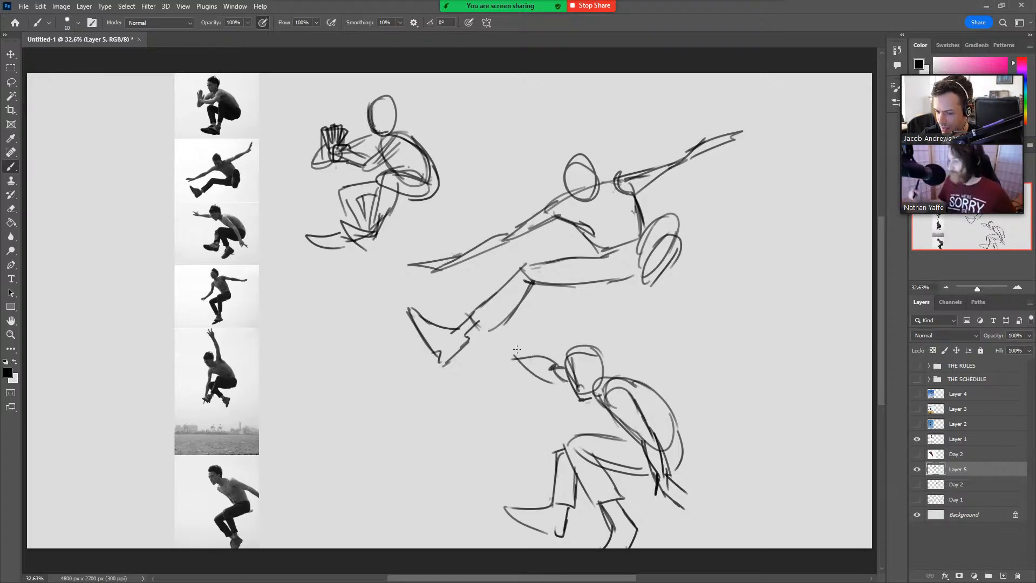
{"action": "mouse_move", "coordinate": [497, 346]}
{"action": "left_mouse_down"}
{"action": "mouse_move", "coordinate": [523, 367]}
{"action": "mouse_move", "coordinate": [512, 342]}
{"action": "mouse_move", "coordinate": [516, 359]}
{"action": "left_mouse_up"}
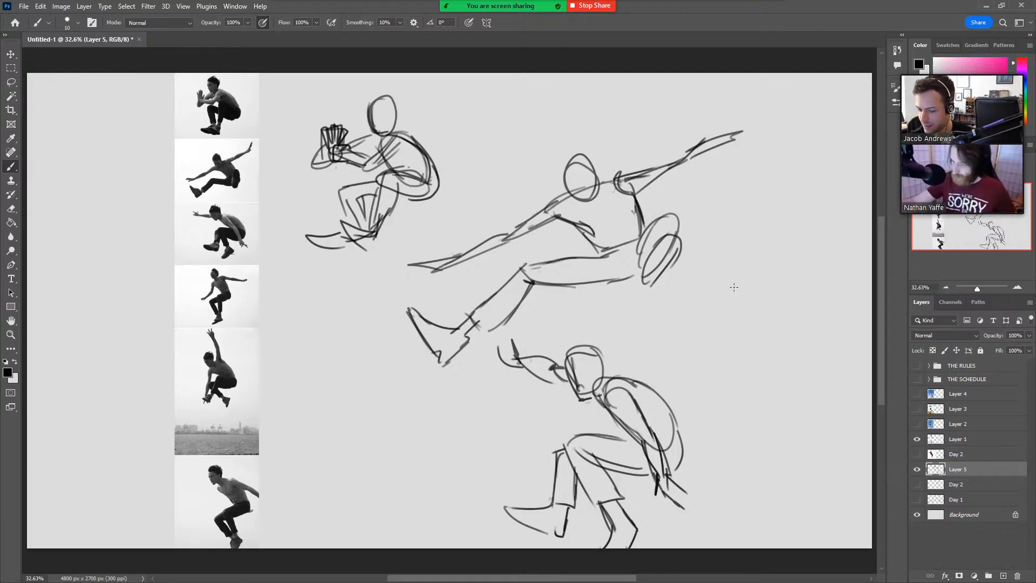
Sketch the fourth photo's jumper beside the third, with a tapered torso, marked shoulder joints and an outstretched rear-arm line.
{"action": "mouse_move", "coordinate": [735, 370]}
{"action": "left_mouse_down"}
{"action": "mouse_move", "coordinate": [715, 344]}
{"action": "mouse_move", "coordinate": [733, 310]}
{"action": "mouse_move", "coordinate": [724, 315]}
{"action": "mouse_move", "coordinate": [763, 304]}
{"action": "mouse_move", "coordinate": [771, 343]}
{"action": "mouse_move", "coordinate": [759, 302]}
{"action": "mouse_move", "coordinate": [770, 368]}
{"action": "left_mouse_up"}
{"action": "mouse_move", "coordinate": [707, 336]}
{"action": "left_mouse_down"}
{"action": "mouse_move", "coordinate": [727, 371]}
{"action": "mouse_move", "coordinate": [771, 380]}
{"action": "left_mouse_up"}
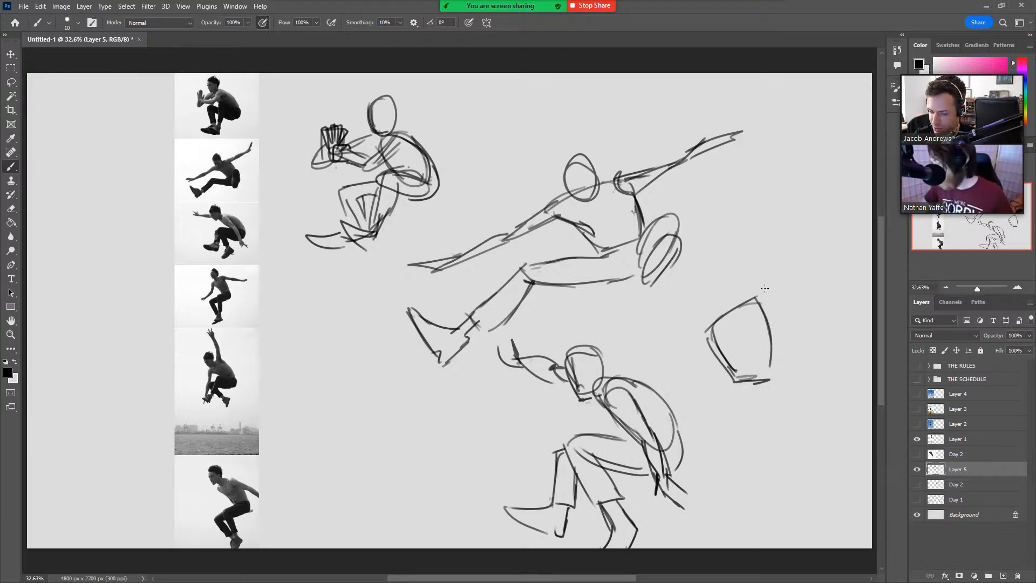
{"action": "left_click_drag", "start_coordinate": [753, 304], "coordinate": [757, 302]}
{"action": "left_click_drag", "start_coordinate": [708, 326], "coordinate": [709, 326]}
{"action": "left_click_drag", "start_coordinate": [755, 299], "coordinate": [854, 329]}
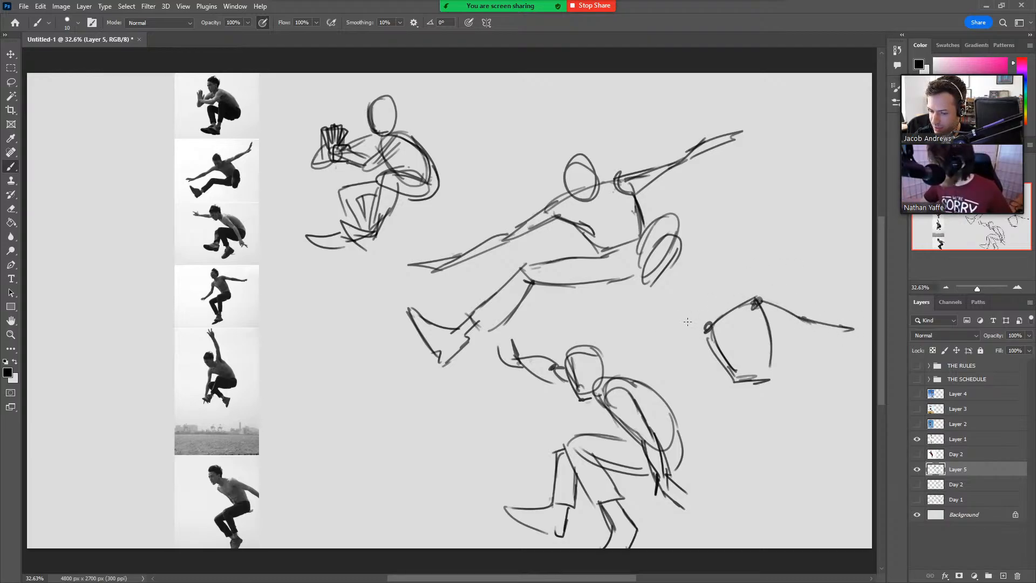
Draw the fourth jumper's bent front arm with a downward arrow above it, and thicken the outstretched rear arm.
{"action": "mouse_move", "coordinate": [707, 324]}
{"action": "left_mouse_down"}
{"action": "mouse_move", "coordinate": [696, 361]}
{"action": "mouse_move", "coordinate": [653, 383]}
{"action": "left_mouse_up"}
{"action": "mouse_move", "coordinate": [706, 326]}
{"action": "left_mouse_down"}
{"action": "mouse_move", "coordinate": [703, 355]}
{"action": "mouse_move", "coordinate": [715, 345]}
{"action": "mouse_move", "coordinate": [658, 372]}
{"action": "mouse_move", "coordinate": [696, 356]}
{"action": "left_mouse_up"}
{"action": "left_click_drag", "start_coordinate": [679, 330], "coordinate": [681, 354]}
{"action": "mouse_move", "coordinate": [672, 346]}
{"action": "left_mouse_down"}
{"action": "mouse_move", "coordinate": [689, 340]}
{"action": "mouse_move", "coordinate": [667, 376]}
{"action": "left_mouse_up"}
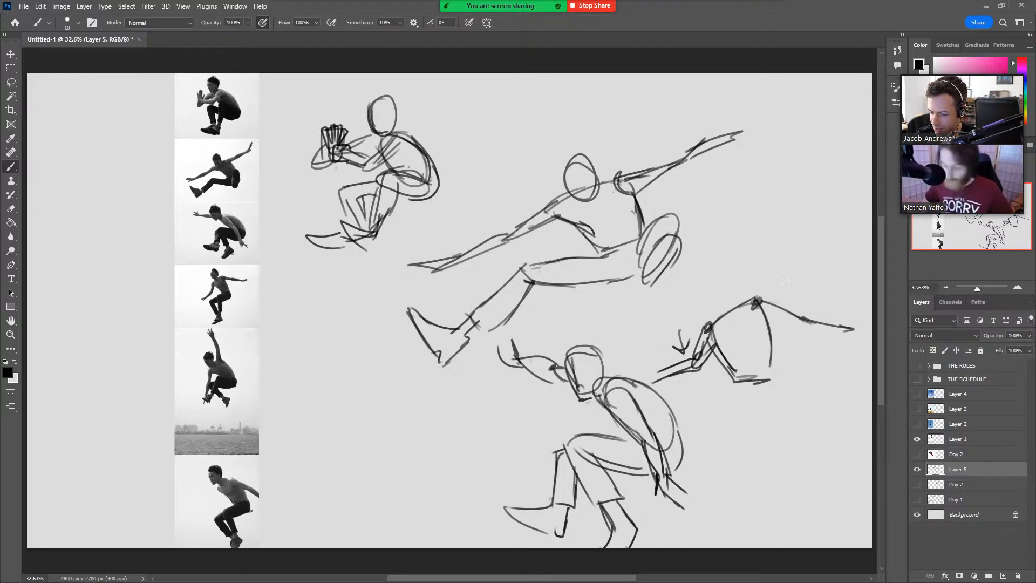
{"action": "mouse_move", "coordinate": [768, 322]}
{"action": "left_mouse_down"}
{"action": "mouse_move", "coordinate": [805, 324]}
{"action": "mouse_move", "coordinate": [801, 315]}
{"action": "left_mouse_up"}
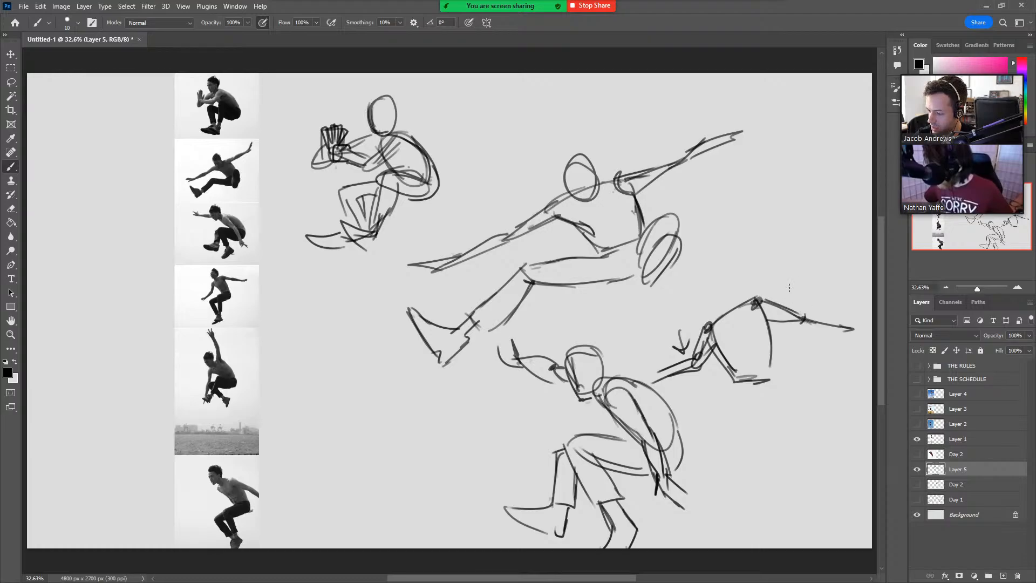
Rough in the fourth jumper's head and draw the hips, the bent front thigh and the lower leg hanging from it.
{"action": "mouse_move", "coordinate": [719, 310]}
{"action": "left_mouse_down"}
{"action": "mouse_move", "coordinate": [708, 268]}
{"action": "mouse_move", "coordinate": [718, 262]}
{"action": "mouse_move", "coordinate": [734, 279]}
{"action": "left_mouse_up"}
{"action": "key", "text": "ctrl+z"}
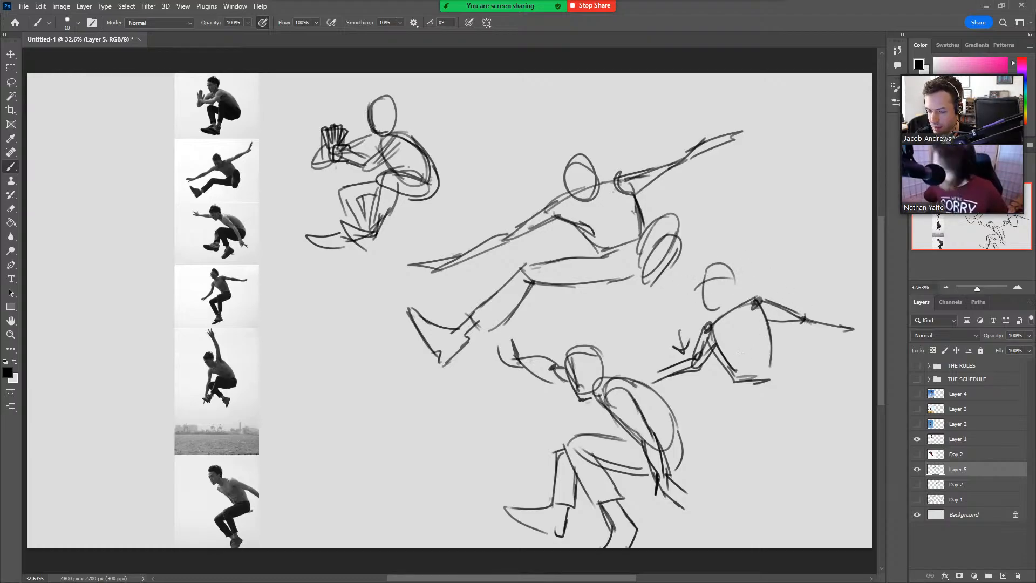
{"action": "mouse_move", "coordinate": [716, 402]}
{"action": "left_mouse_down"}
{"action": "mouse_move", "coordinate": [769, 381]}
{"action": "mouse_move", "coordinate": [774, 343]}
{"action": "mouse_move", "coordinate": [776, 403]}
{"action": "mouse_move", "coordinate": [720, 412]}
{"action": "mouse_move", "coordinate": [711, 388]}
{"action": "mouse_move", "coordinate": [772, 381]}
{"action": "left_mouse_up"}
{"action": "left_click_drag", "start_coordinate": [709, 384], "coordinate": [705, 459]}
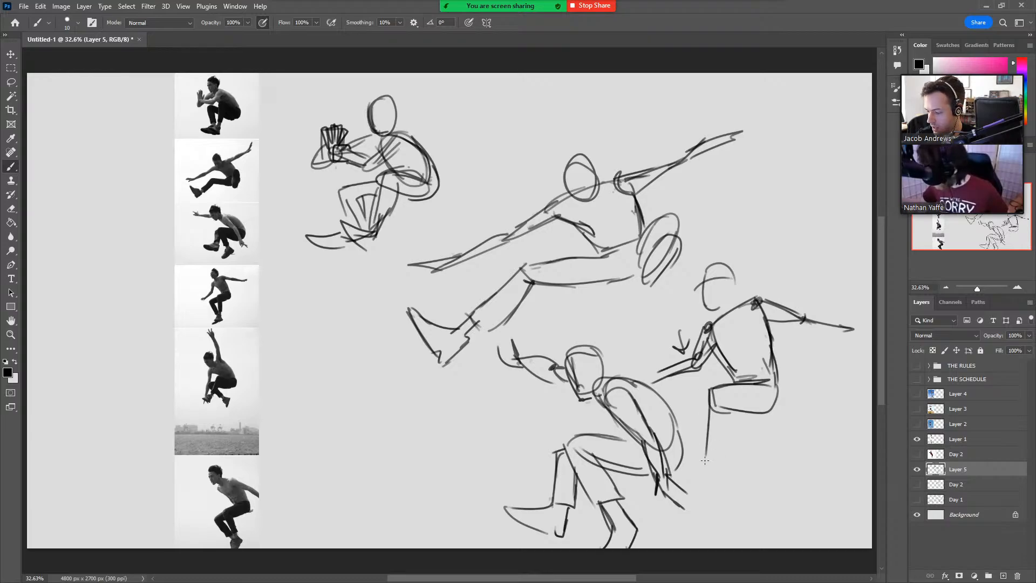
{"action": "mouse_move", "coordinate": [729, 410]}
{"action": "left_mouse_down"}
{"action": "mouse_move", "coordinate": [726, 460]}
{"action": "mouse_move", "coordinate": [715, 463]}
{"action": "left_mouse_up"}
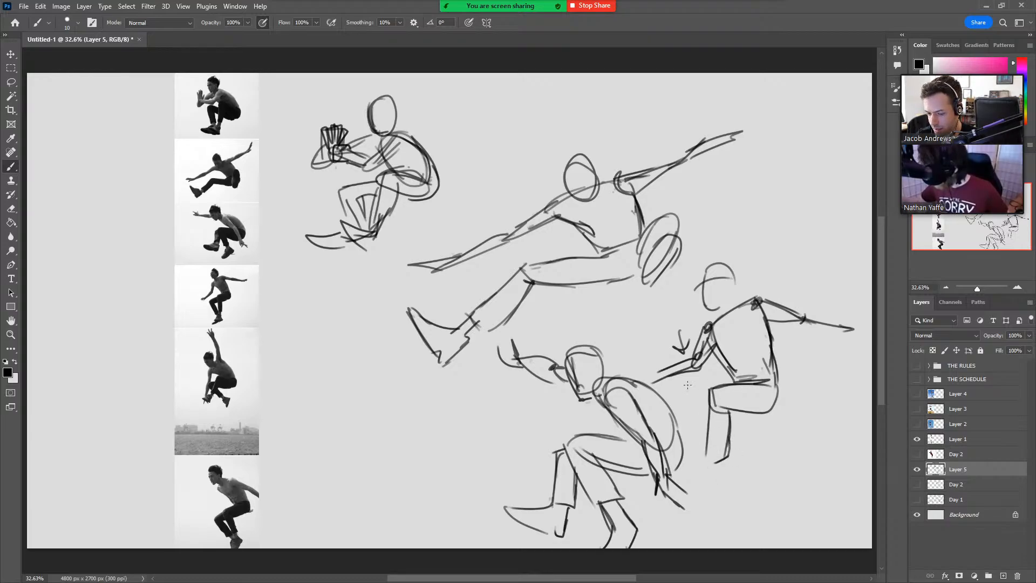
{"action": "left_click_drag", "start_coordinate": [706, 392], "coordinate": [672, 405]}
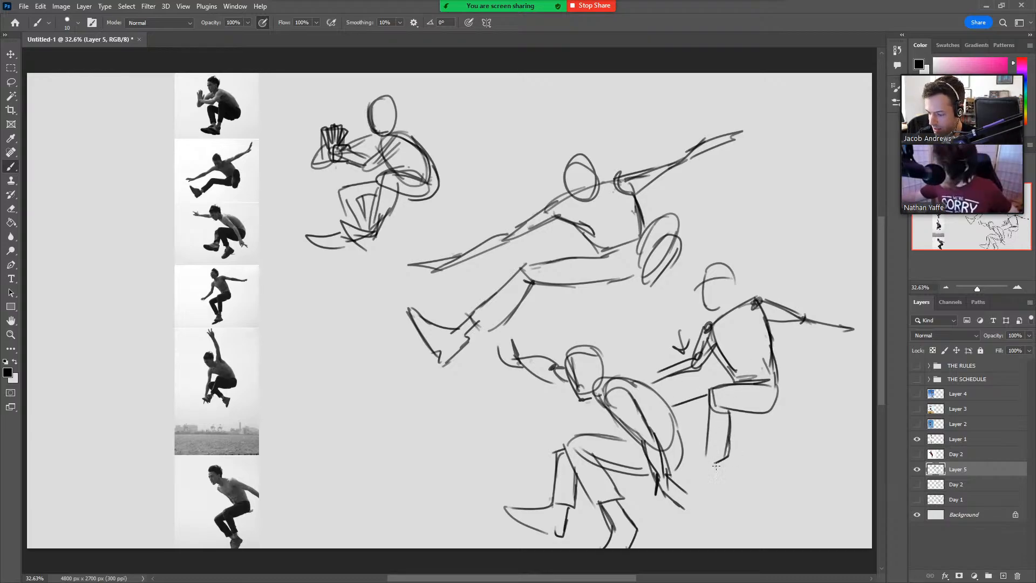
Extend the fourth jumper's lower legs with trouser hems and rough in both pointed feet.
{"action": "mouse_move", "coordinate": [711, 449]}
{"action": "left_mouse_down"}
{"action": "mouse_move", "coordinate": [704, 478]}
{"action": "mouse_move", "coordinate": [715, 470]}
{"action": "mouse_move", "coordinate": [681, 495]}
{"action": "mouse_move", "coordinate": [719, 467]}
{"action": "mouse_move", "coordinate": [706, 507]}
{"action": "left_mouse_up"}
{"action": "mouse_move", "coordinate": [690, 419]}
{"action": "left_mouse_down"}
{"action": "mouse_move", "coordinate": [703, 453]}
{"action": "mouse_move", "coordinate": [663, 532]}
{"action": "left_mouse_up"}
{"action": "left_click_drag", "start_coordinate": [663, 532], "coordinate": [700, 520]}
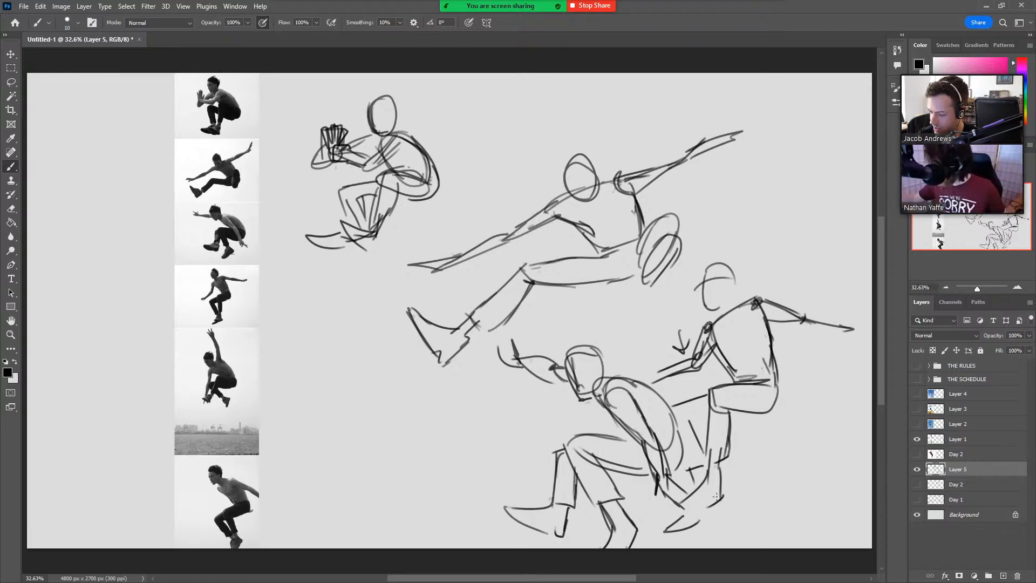
Thicken the fourth jumper's rear forearm, add spiky hair, and sketch the rear and front hands.
{"action": "left_click_drag", "start_coordinate": [766, 319], "coordinate": [853, 331]}
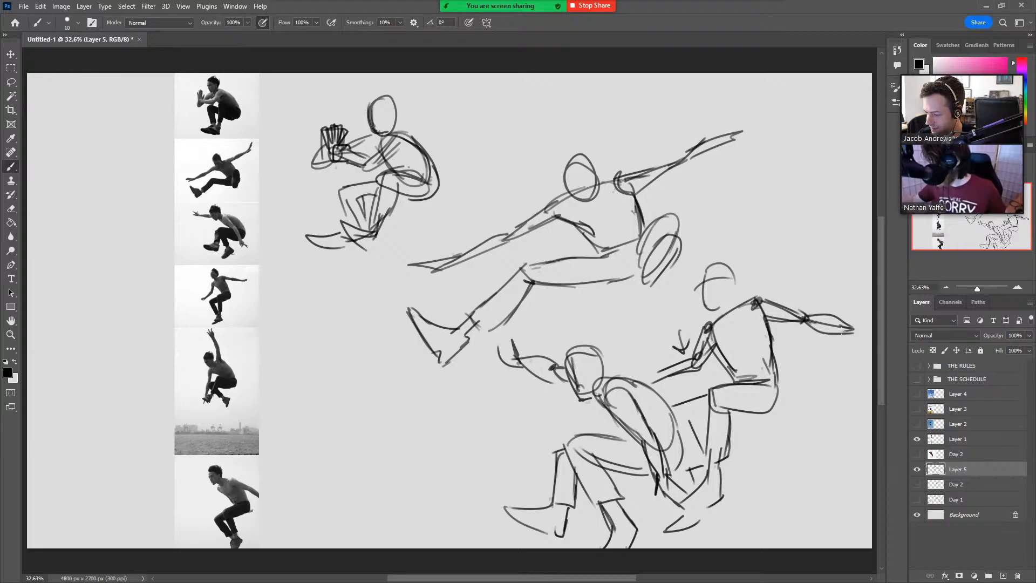
{"action": "mouse_move", "coordinate": [709, 269]}
{"action": "left_mouse_down"}
{"action": "mouse_move", "coordinate": [739, 250]}
{"action": "mouse_move", "coordinate": [748, 275]}
{"action": "left_mouse_up"}
{"action": "mouse_move", "coordinate": [848, 324]}
{"action": "left_mouse_down"}
{"action": "mouse_move", "coordinate": [871, 320]}
{"action": "mouse_move", "coordinate": [859, 333]}
{"action": "mouse_move", "coordinate": [871, 339]}
{"action": "left_mouse_up"}
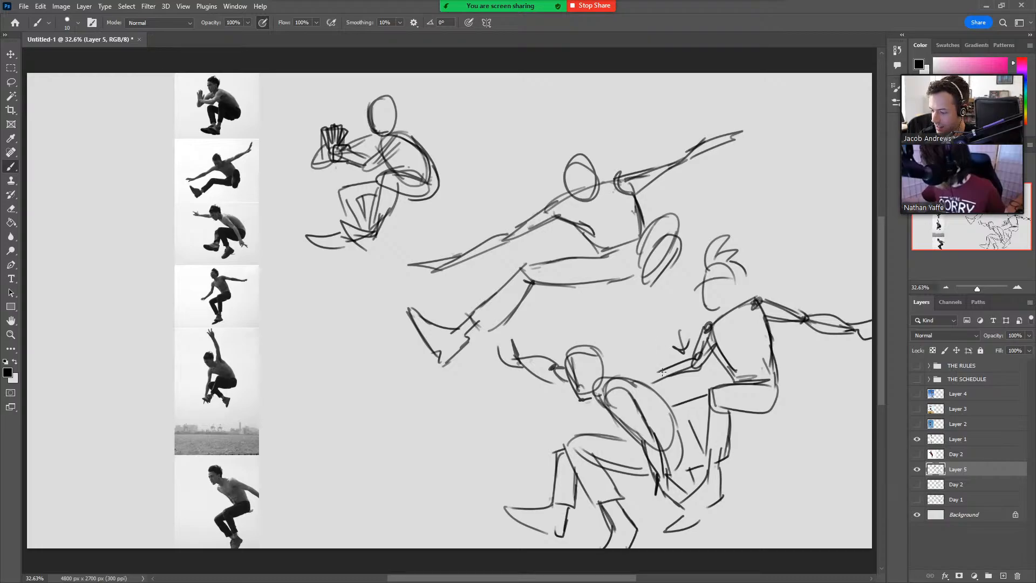
{"action": "left_click_drag", "start_coordinate": [662, 370], "coordinate": [636, 366]}
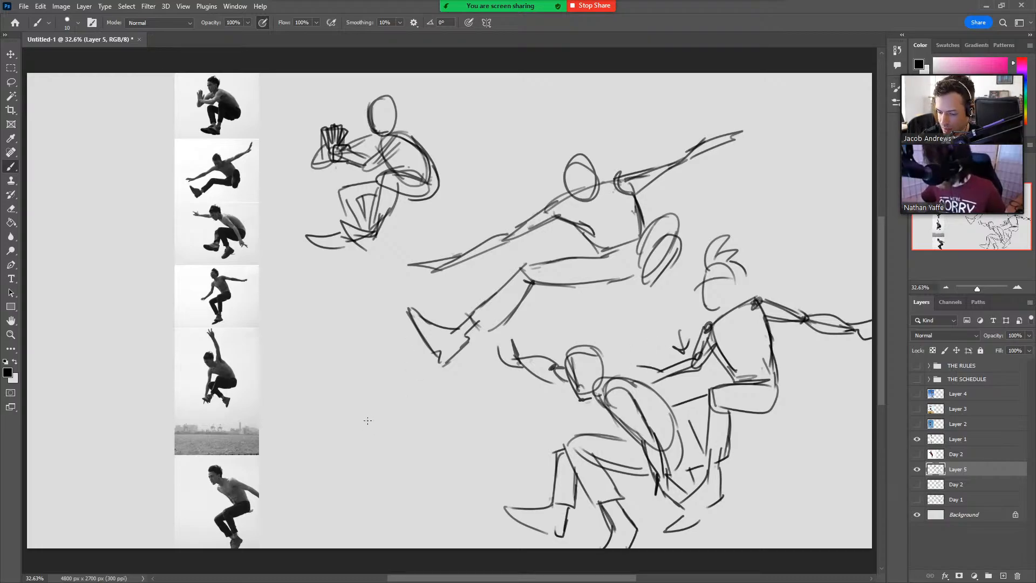
Start the fifth photo's jumper below the first figure with a rounded torso, raised and hanging arm lines, and an oval head.
{"action": "mouse_move", "coordinate": [384, 409]}
{"action": "left_mouse_down"}
{"action": "mouse_move", "coordinate": [390, 440]}
{"action": "mouse_move", "coordinate": [359, 426]}
{"action": "mouse_move", "coordinate": [385, 438]}
{"action": "mouse_move", "coordinate": [363, 417]}
{"action": "mouse_move", "coordinate": [379, 387]}
{"action": "left_mouse_up"}
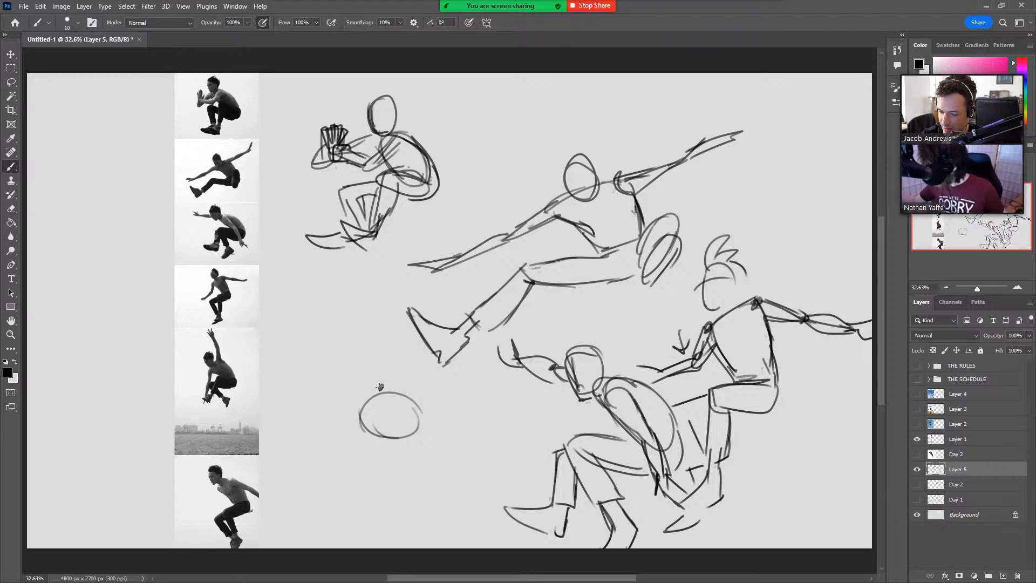
{"action": "left_click_drag", "start_coordinate": [357, 424], "coordinate": [340, 519]}
{"action": "mouse_move", "coordinate": [382, 397]}
{"action": "left_mouse_down"}
{"action": "mouse_move", "coordinate": [387, 337]}
{"action": "mouse_move", "coordinate": [372, 299]}
{"action": "left_mouse_up"}
{"action": "mouse_move", "coordinate": [355, 400]}
{"action": "left_mouse_down"}
{"action": "mouse_move", "coordinate": [348, 370]}
{"action": "mouse_move", "coordinate": [339, 389]}
{"action": "left_mouse_up"}
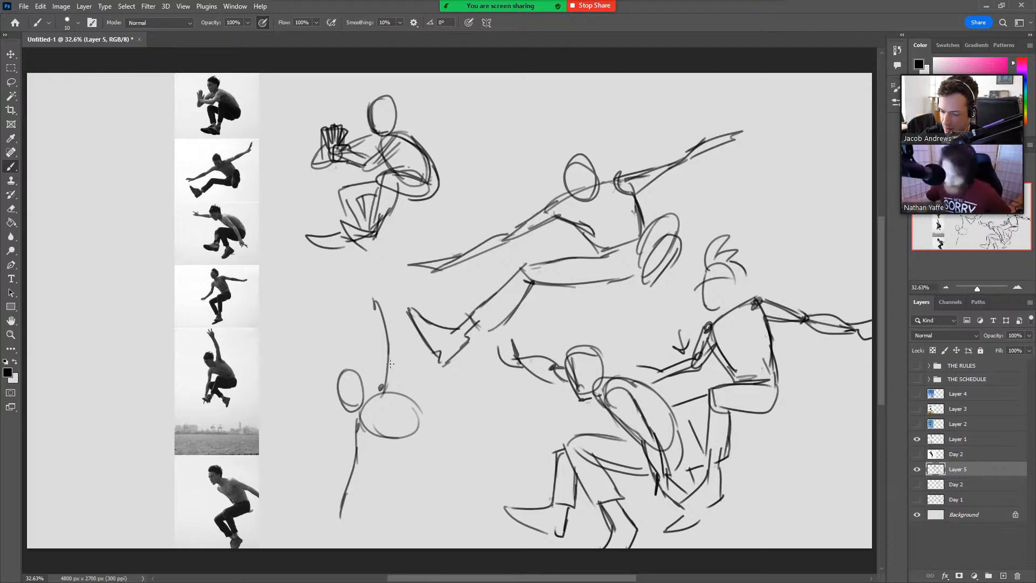
Draw the fifth jumper's curved back, tucked thighs and crossing lower legs with trouser hems and both shoes.
{"action": "mouse_move", "coordinate": [413, 400]}
{"action": "left_mouse_down"}
{"action": "mouse_move", "coordinate": [427, 441]}
{"action": "mouse_move", "coordinate": [374, 437]}
{"action": "mouse_move", "coordinate": [357, 501]}
{"action": "left_mouse_up"}
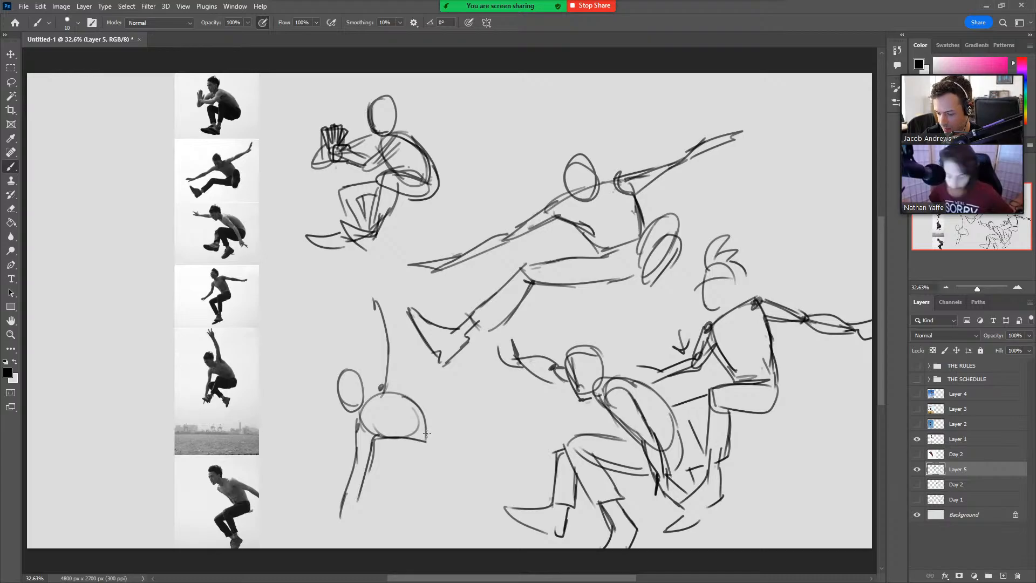
{"action": "mouse_move", "coordinate": [427, 433]}
{"action": "left_mouse_down"}
{"action": "mouse_move", "coordinate": [427, 463]}
{"action": "mouse_move", "coordinate": [387, 461]}
{"action": "mouse_move", "coordinate": [373, 494]}
{"action": "left_mouse_up"}
{"action": "mouse_move", "coordinate": [384, 457]}
{"action": "left_mouse_down"}
{"action": "mouse_move", "coordinate": [374, 505]}
{"action": "mouse_move", "coordinate": [359, 511]}
{"action": "mouse_move", "coordinate": [362, 498]}
{"action": "mouse_move", "coordinate": [365, 511]}
{"action": "mouse_move", "coordinate": [331, 514]}
{"action": "mouse_move", "coordinate": [359, 533]}
{"action": "left_mouse_up"}
{"action": "mouse_move", "coordinate": [365, 455]}
{"action": "left_mouse_down"}
{"action": "mouse_move", "coordinate": [346, 464]}
{"action": "mouse_move", "coordinate": [351, 486]}
{"action": "mouse_move", "coordinate": [398, 503]}
{"action": "mouse_move", "coordinate": [414, 497]}
{"action": "mouse_move", "coordinate": [402, 495]}
{"action": "mouse_move", "coordinate": [399, 511]}
{"action": "mouse_move", "coordinate": [416, 502]}
{"action": "mouse_move", "coordinate": [427, 539]}
{"action": "left_mouse_up"}
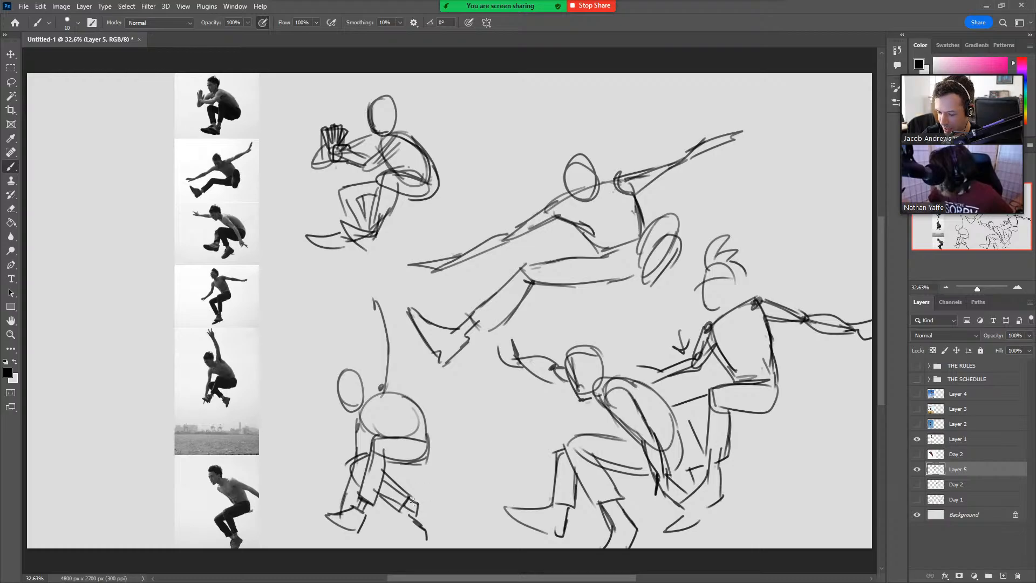
{"action": "mouse_move", "coordinate": [411, 500]}
{"action": "left_mouse_down"}
{"action": "mouse_move", "coordinate": [436, 509]}
{"action": "mouse_move", "coordinate": [433, 544]}
{"action": "left_mouse_up"}
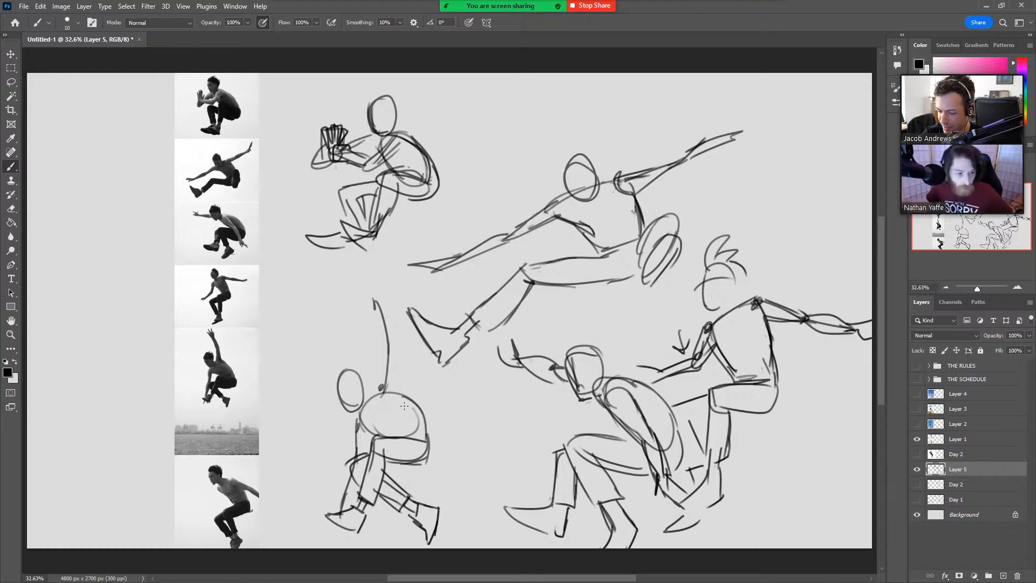
Reinforce the fifth jumper's back and shoulder, thicken the raised arm with a hand and fingers, and mark a short line below the foot.
{"action": "left_click_drag", "start_coordinate": [390, 386], "coordinate": [427, 441]}
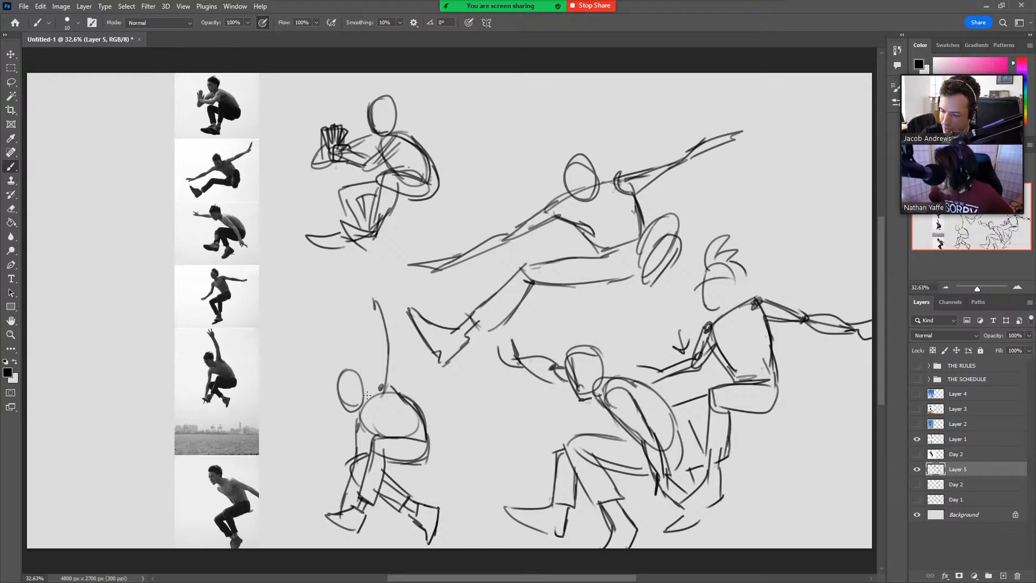
{"action": "mouse_move", "coordinate": [367, 396]}
{"action": "left_mouse_down"}
{"action": "mouse_move", "coordinate": [387, 374]}
{"action": "mouse_move", "coordinate": [386, 385]}
{"action": "mouse_move", "coordinate": [376, 373]}
{"action": "mouse_move", "coordinate": [381, 343]}
{"action": "mouse_move", "coordinate": [395, 396]}
{"action": "left_mouse_up"}
{"action": "mouse_move", "coordinate": [381, 345]}
{"action": "left_mouse_down"}
{"action": "mouse_move", "coordinate": [373, 301]}
{"action": "mouse_move", "coordinate": [389, 340]}
{"action": "mouse_move", "coordinate": [354, 285]}
{"action": "mouse_move", "coordinate": [370, 268]}
{"action": "mouse_move", "coordinate": [383, 310]}
{"action": "left_mouse_up"}
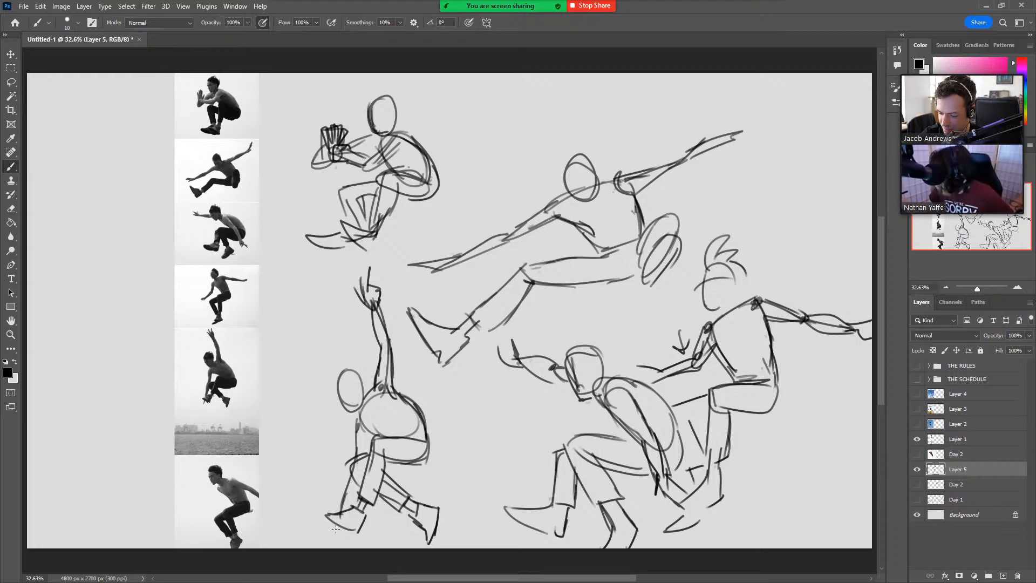
{"action": "left_click_drag", "start_coordinate": [336, 531], "coordinate": [331, 544]}
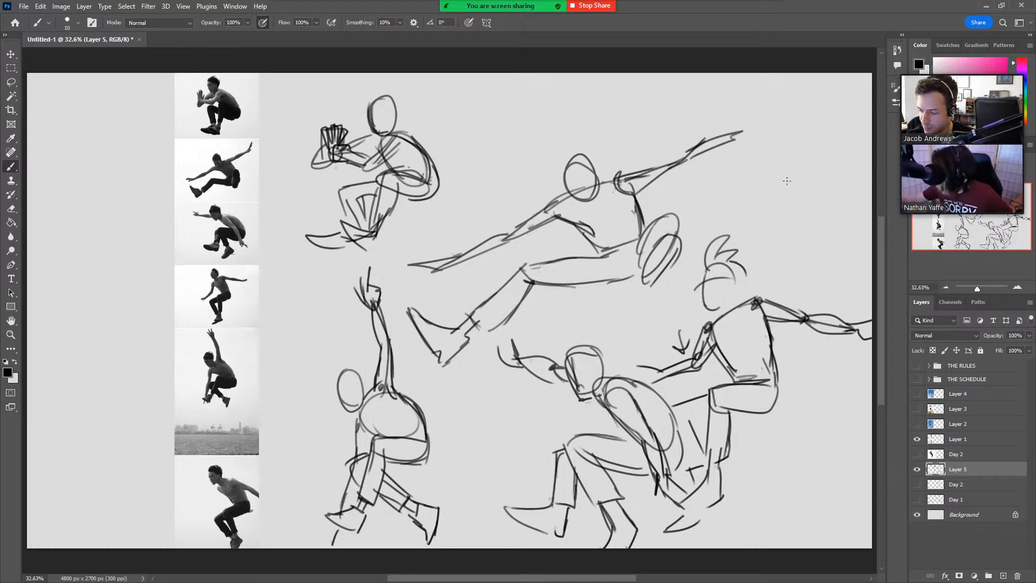
Sketch the last photo's jumper above the fourth figure, with a tapered torso, both shoulders, a rear upper arm and a head.
{"action": "mouse_move", "coordinate": [793, 219]}
{"action": "left_mouse_down"}
{"action": "mouse_move", "coordinate": [762, 170]}
{"action": "mouse_move", "coordinate": [803, 152]}
{"action": "mouse_move", "coordinate": [827, 192]}
{"action": "left_mouse_up"}
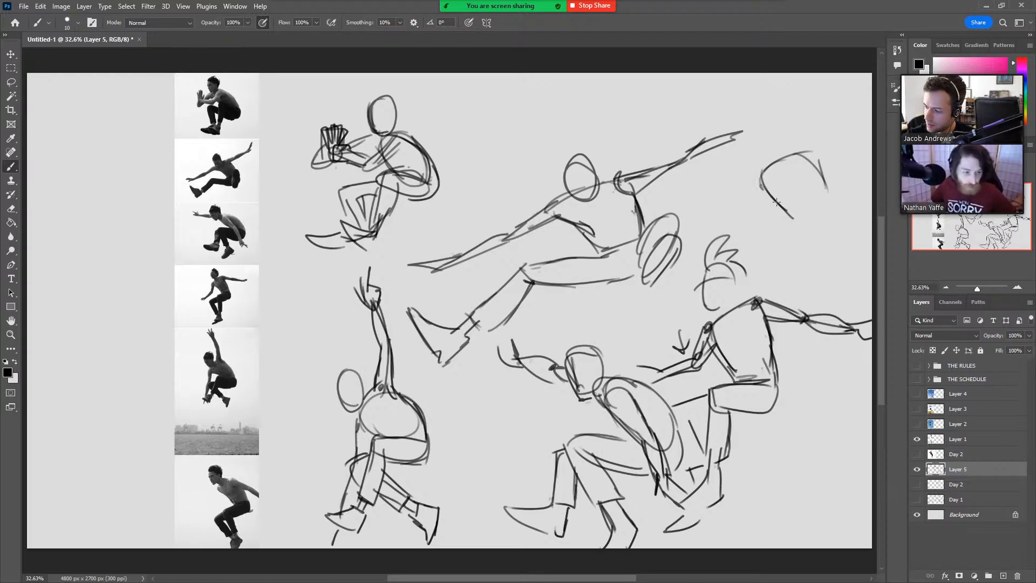
{"action": "mouse_move", "coordinate": [764, 190]}
{"action": "left_mouse_down"}
{"action": "mouse_move", "coordinate": [808, 226]}
{"action": "mouse_move", "coordinate": [823, 225]}
{"action": "mouse_move", "coordinate": [826, 183]}
{"action": "left_mouse_up"}
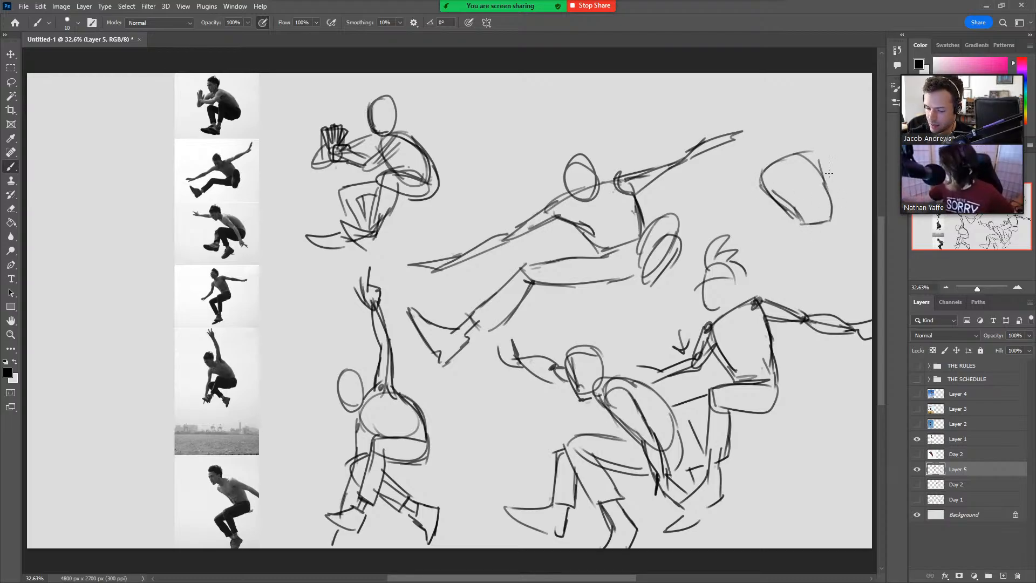
{"action": "left_click_drag", "start_coordinate": [765, 165], "coordinate": [758, 197]}
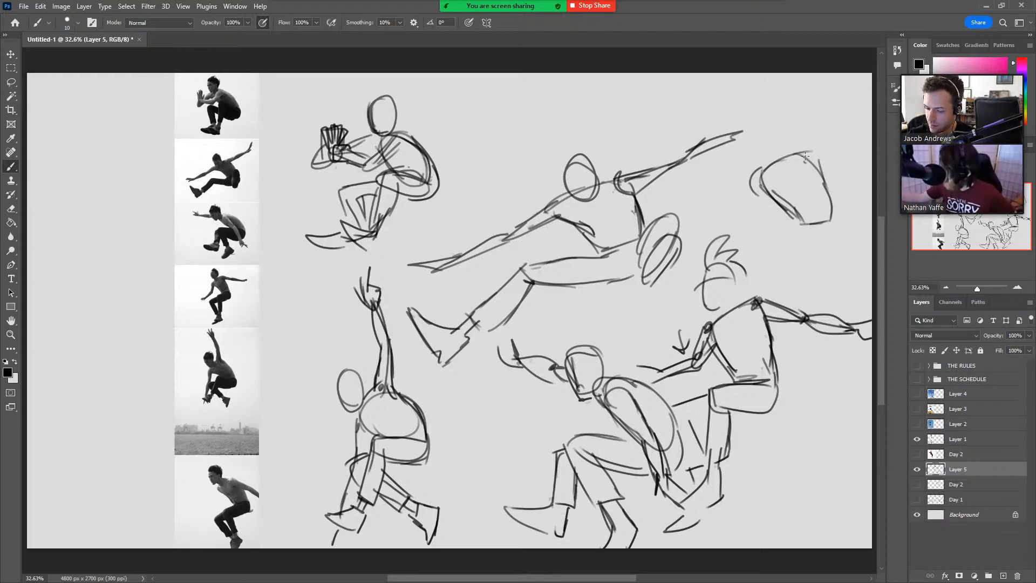
{"action": "mouse_move", "coordinate": [805, 156]}
{"action": "left_mouse_down"}
{"action": "mouse_move", "coordinate": [844, 160]}
{"action": "mouse_move", "coordinate": [872, 180]}
{"action": "mouse_move", "coordinate": [867, 195]}
{"action": "left_mouse_up"}
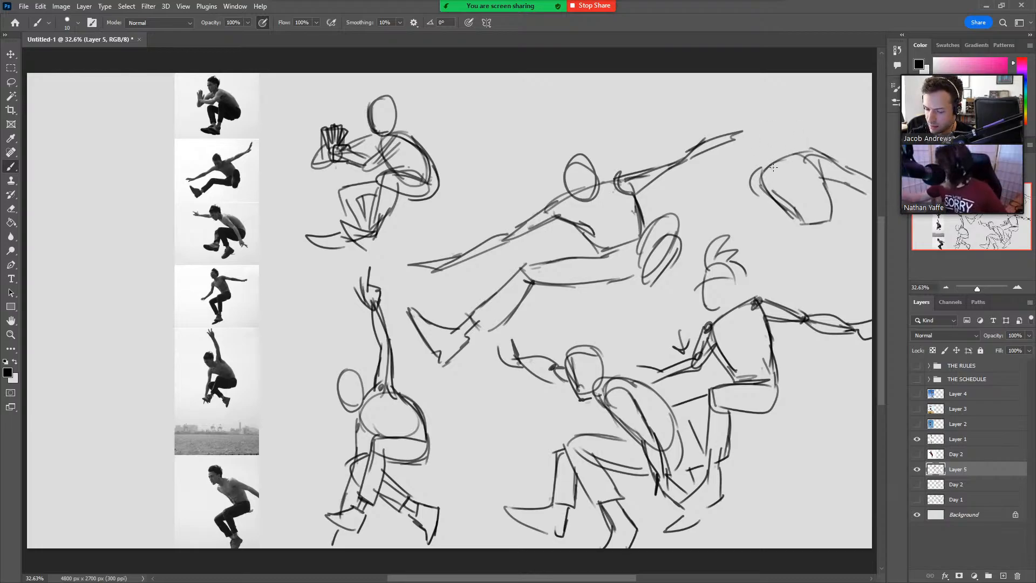
{"action": "mouse_move", "coordinate": [765, 160]}
{"action": "left_mouse_down"}
{"action": "mouse_move", "coordinate": [778, 171]}
{"action": "mouse_move", "coordinate": [746, 155]}
{"action": "mouse_move", "coordinate": [745, 124]}
{"action": "left_mouse_up"}
{"action": "mouse_move", "coordinate": [759, 120]}
{"action": "left_mouse_down"}
{"action": "mouse_move", "coordinate": [776, 138]}
{"action": "mouse_move", "coordinate": [772, 113]}
{"action": "mouse_move", "coordinate": [804, 153]}
{"action": "left_mouse_up"}
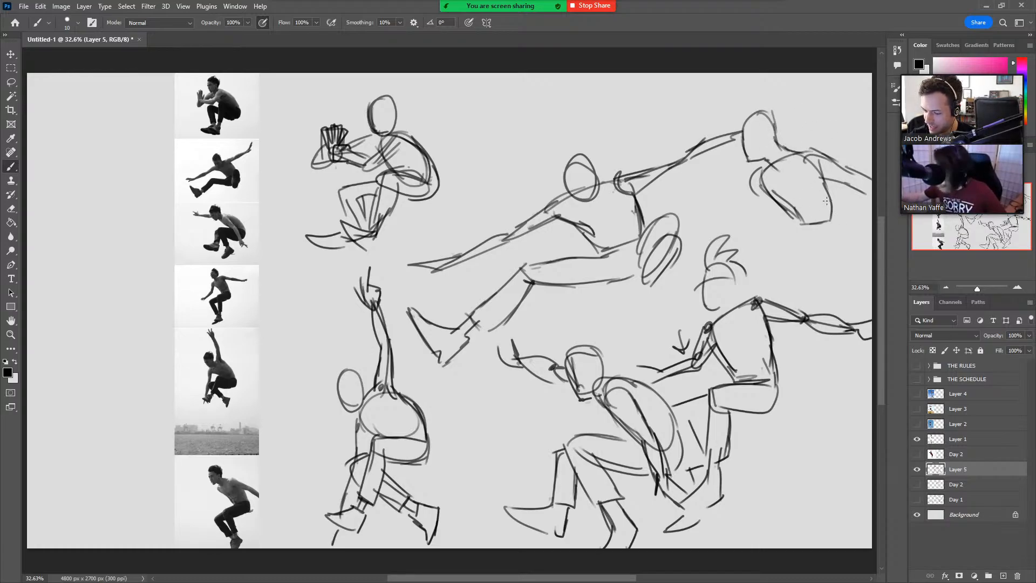
Draw the last jumper's waistband, hips and bent thighs, with the knees and the tops of the lower legs.
{"action": "mouse_move", "coordinate": [782, 202]}
{"action": "left_mouse_down"}
{"action": "mouse_move", "coordinate": [799, 224]}
{"action": "mouse_move", "coordinate": [819, 227]}
{"action": "mouse_move", "coordinate": [835, 205]}
{"action": "mouse_move", "coordinate": [841, 244]}
{"action": "mouse_move", "coordinate": [837, 256]}
{"action": "mouse_move", "coordinate": [773, 272]}
{"action": "mouse_move", "coordinate": [812, 226]}
{"action": "left_mouse_up"}
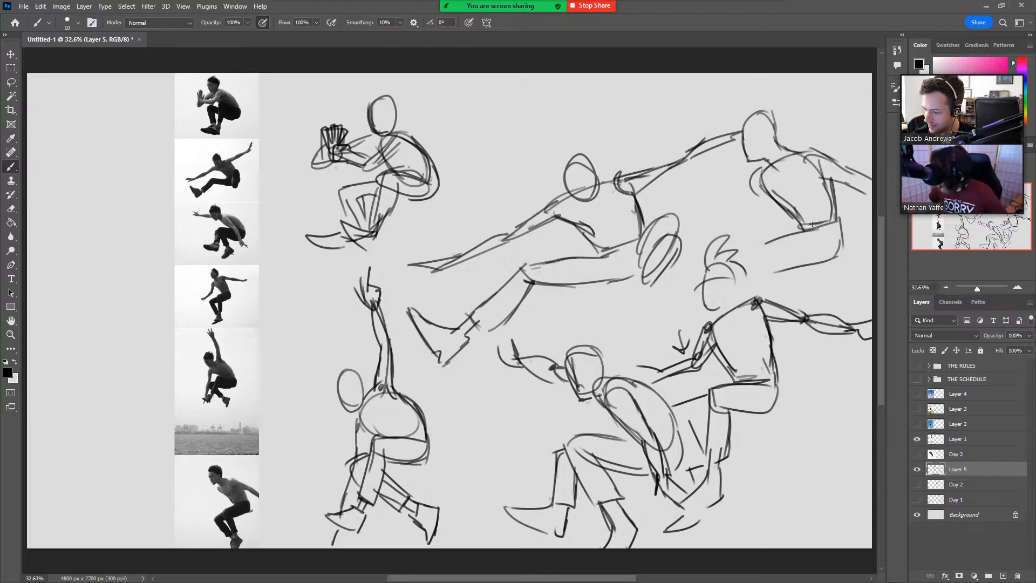
{"action": "left_click_drag", "start_coordinate": [773, 265], "coordinate": [835, 257]}
{"action": "mouse_move", "coordinate": [777, 239]}
{"action": "left_mouse_down"}
{"action": "mouse_move", "coordinate": [748, 256]}
{"action": "mouse_move", "coordinate": [762, 283]}
{"action": "left_mouse_up"}
{"action": "left_click_drag", "start_coordinate": [750, 248], "coordinate": [763, 294]}
{"action": "left_click_drag", "start_coordinate": [788, 253], "coordinate": [781, 294]}
{"action": "left_click_drag", "start_coordinate": [750, 254], "coordinate": [717, 277]}
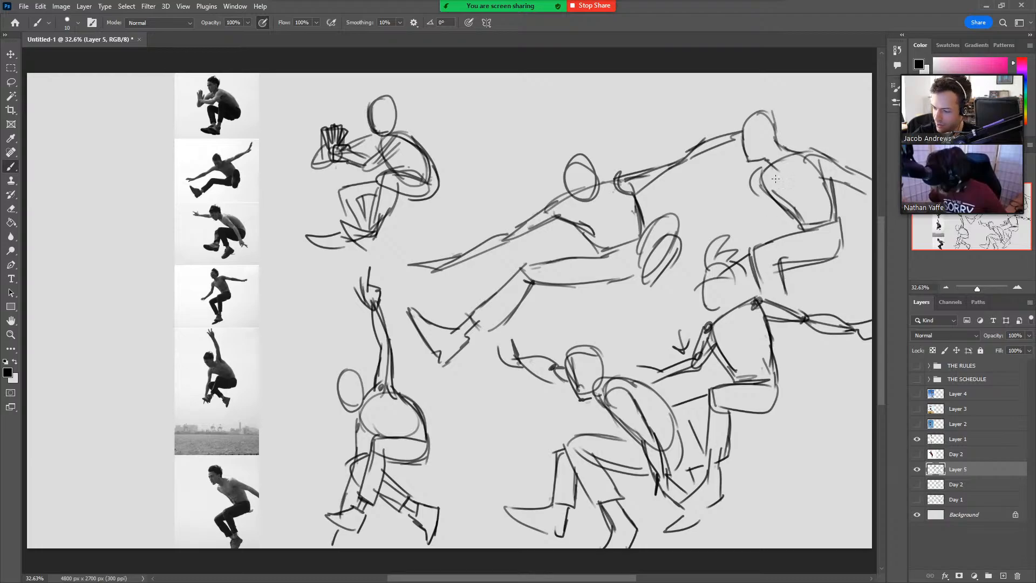
Finish the last jumper with a chest line, front arm, rear hand, hairline and ear, and extend the lower leg over the fourth figure.
{"action": "left_click_drag", "start_coordinate": [780, 160], "coordinate": [792, 198]}
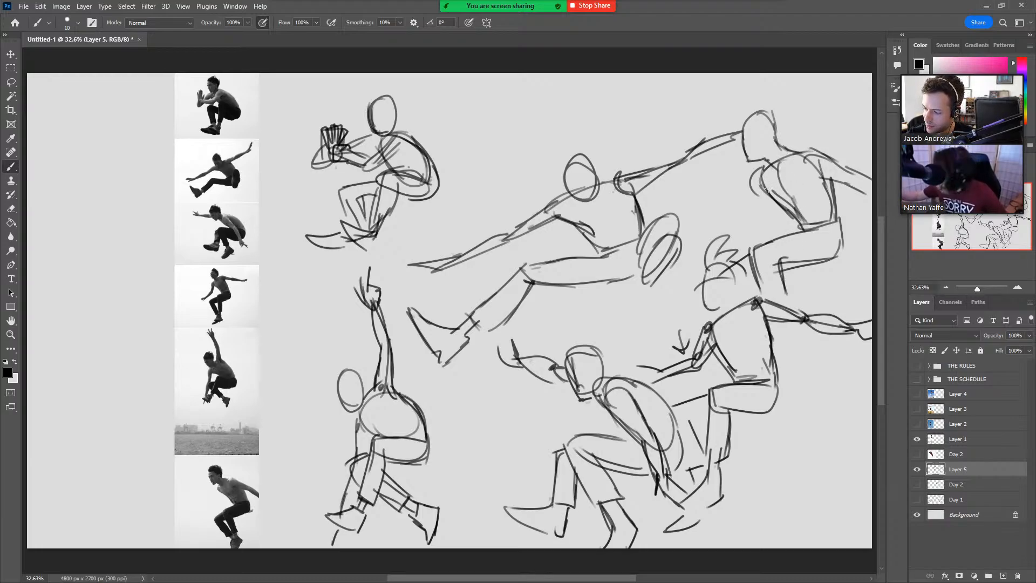
{"action": "left_click_drag", "start_coordinate": [763, 173], "coordinate": [797, 224]}
{"action": "left_click_drag", "start_coordinate": [749, 176], "coordinate": [789, 225]}
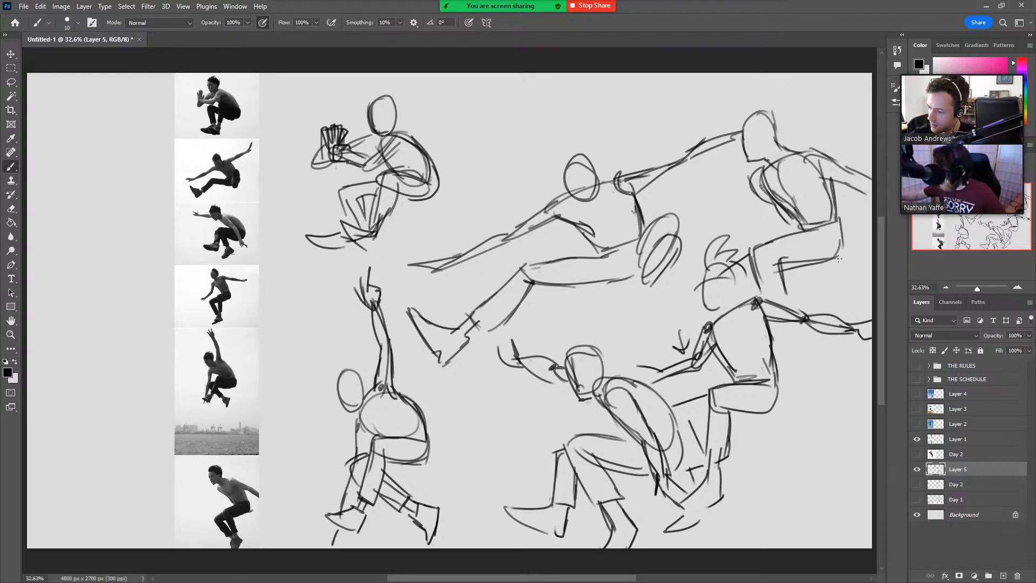
{"action": "mouse_move", "coordinate": [838, 258]}
{"action": "left_mouse_down"}
{"action": "mouse_move", "coordinate": [860, 261]}
{"action": "mouse_move", "coordinate": [863, 250]}
{"action": "mouse_move", "coordinate": [857, 258]}
{"action": "left_mouse_up"}
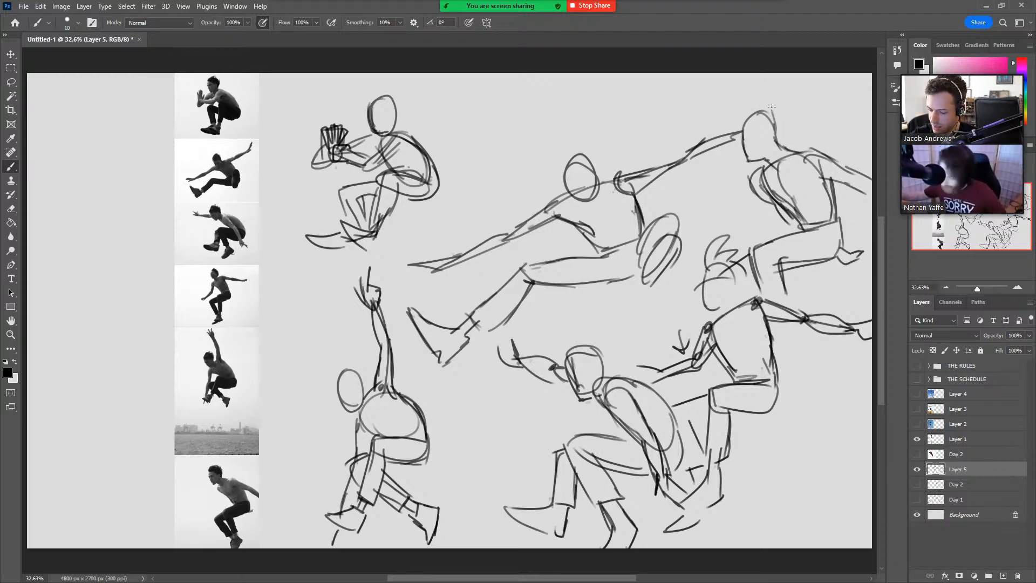
{"action": "mouse_move", "coordinate": [742, 126]}
{"action": "left_mouse_down"}
{"action": "mouse_move", "coordinate": [768, 131]}
{"action": "mouse_move", "coordinate": [761, 118]}
{"action": "mouse_move", "coordinate": [779, 138]}
{"action": "mouse_move", "coordinate": [771, 131]}
{"action": "left_mouse_up"}
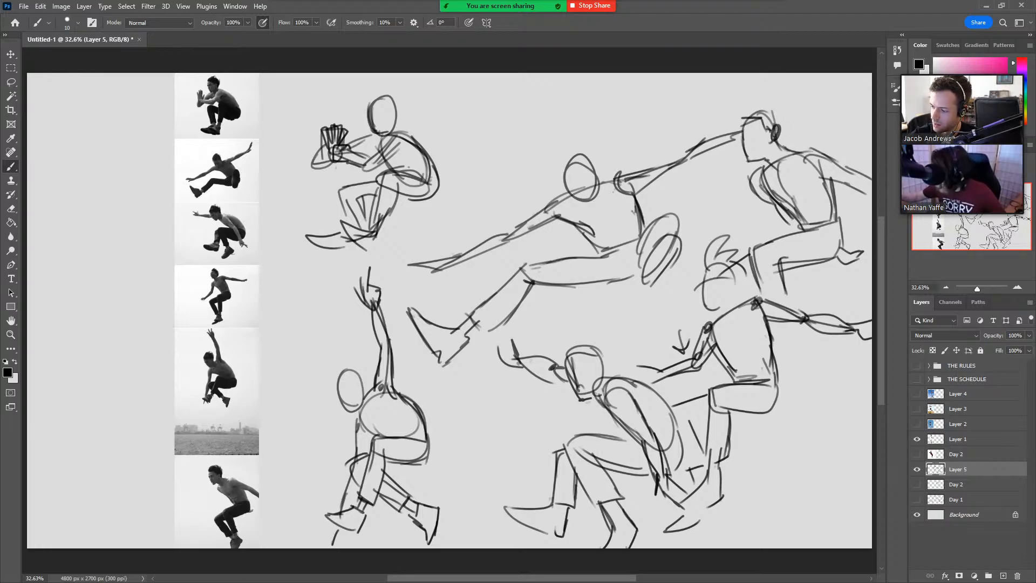
{"action": "mouse_move", "coordinate": [775, 264]}
{"action": "left_mouse_down"}
{"action": "mouse_move", "coordinate": [787, 292]}
{"action": "mouse_move", "coordinate": [766, 303]}
{"action": "mouse_move", "coordinate": [776, 344]}
{"action": "mouse_move", "coordinate": [792, 328]}
{"action": "mouse_move", "coordinate": [779, 345]}
{"action": "left_mouse_up"}
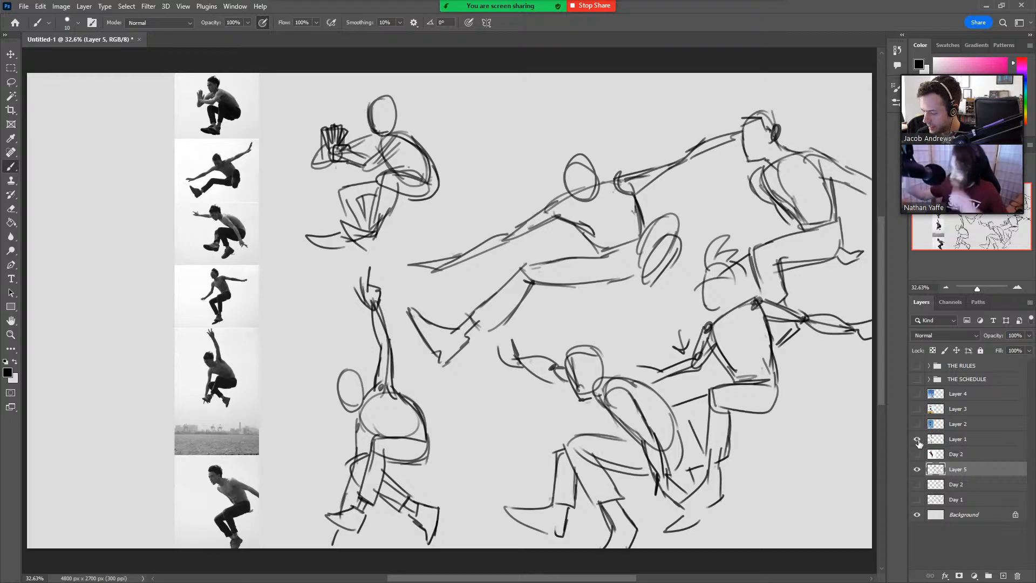
Hide Layer 5 and Layer 1, show the blue-sky jumping girl photo on Layer 2, and add a new empty layer for sketching.
{"action": "left_click", "coordinate": [917, 470]}
{"action": "left_click", "coordinate": [917, 440]}
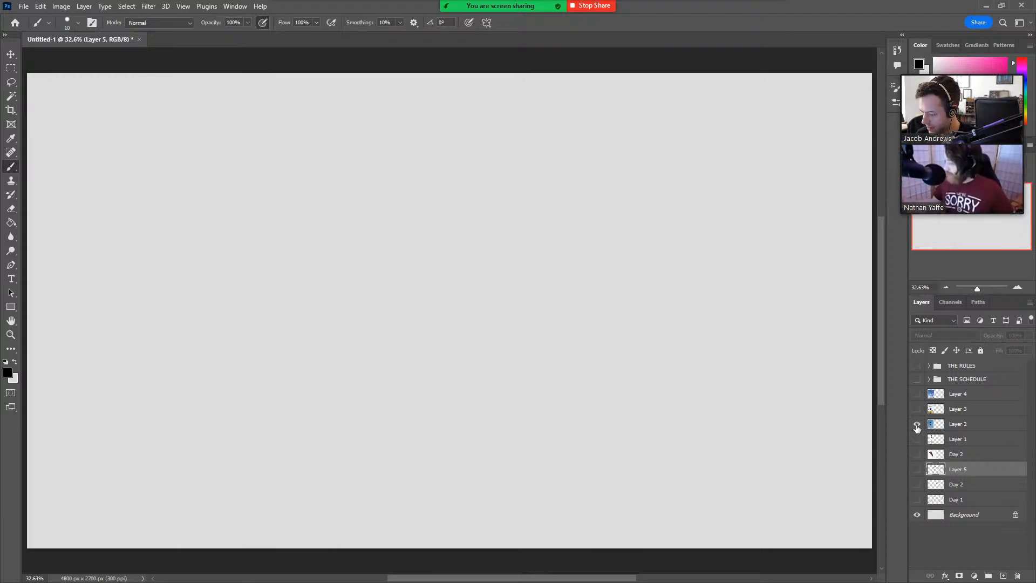
{"action": "left_click", "coordinate": [917, 425]}
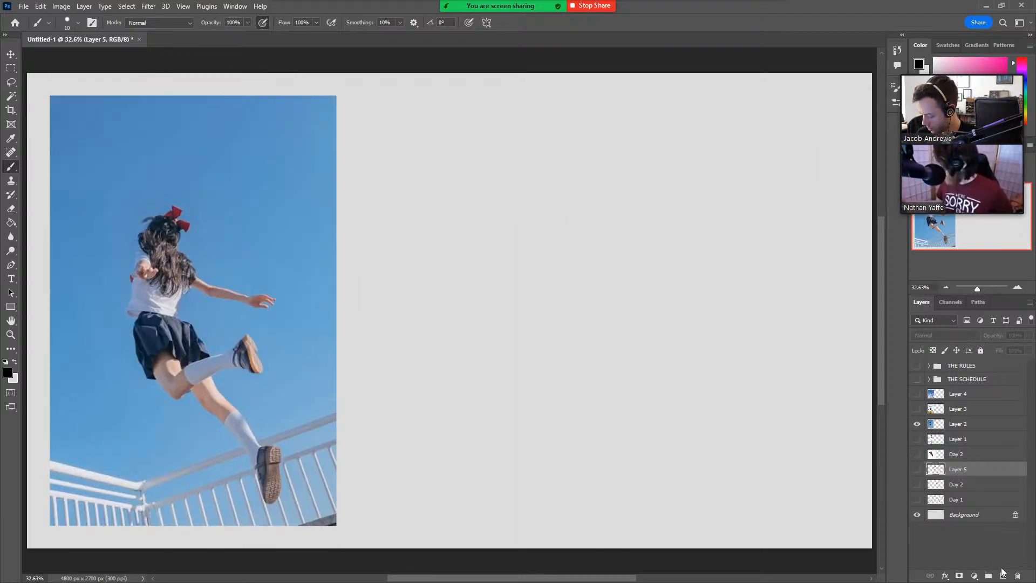
{"action": "left_click", "coordinate": [1004, 576]}
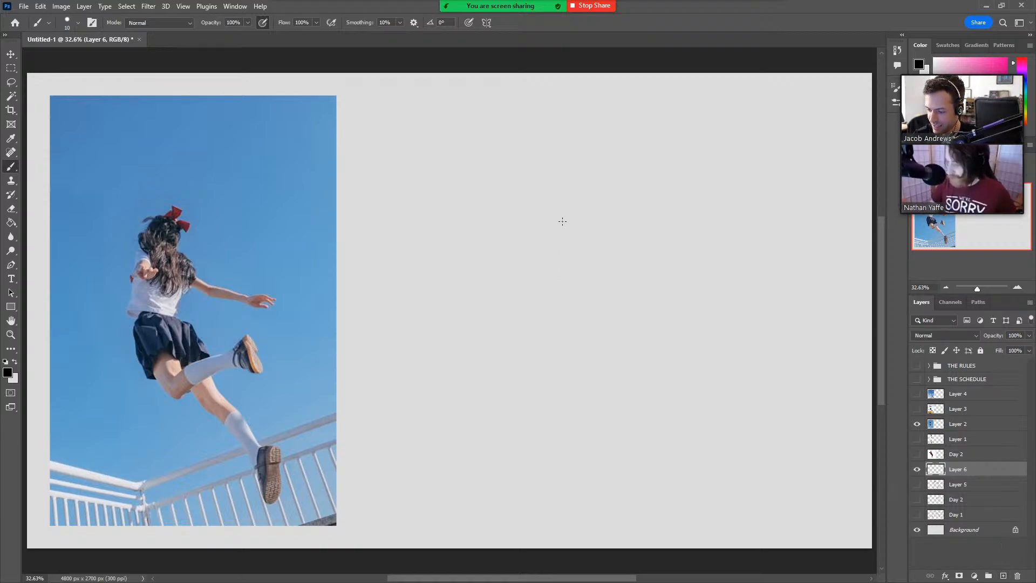
Sketch the jumping girl's torso beside the photo, with the flared shirt hem and the skirt's tapered block beneath it.
{"action": "mouse_move", "coordinate": [500, 271]}
{"action": "left_mouse_down"}
{"action": "mouse_move", "coordinate": [513, 219]}
{"action": "mouse_move", "coordinate": [557, 222]}
{"action": "mouse_move", "coordinate": [533, 217]}
{"action": "mouse_move", "coordinate": [560, 228]}
{"action": "mouse_move", "coordinate": [543, 274]}
{"action": "left_mouse_up"}
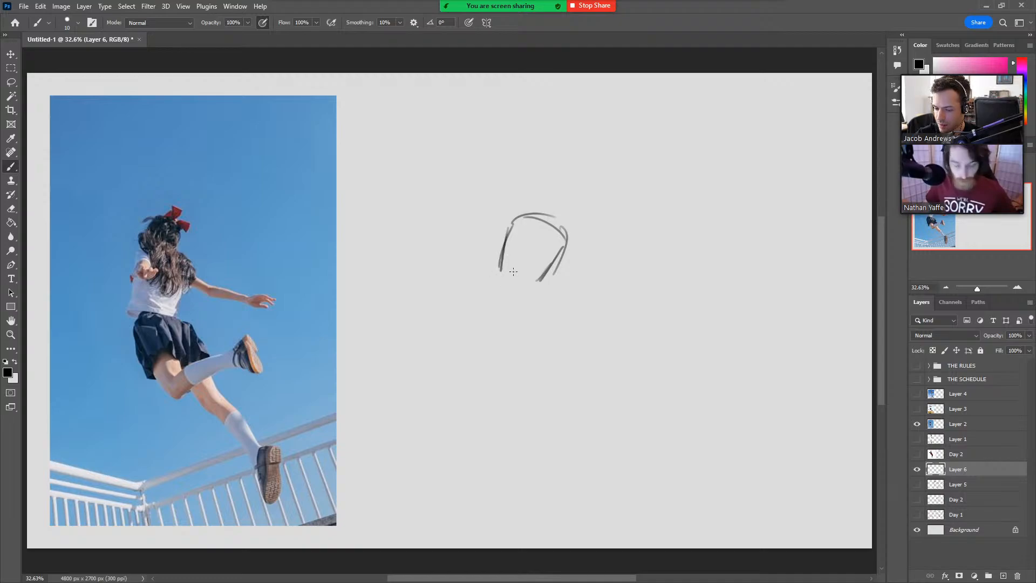
{"action": "mouse_move", "coordinate": [476, 279]}
{"action": "left_mouse_down"}
{"action": "mouse_move", "coordinate": [544, 286]}
{"action": "mouse_move", "coordinate": [485, 276]}
{"action": "mouse_move", "coordinate": [498, 285]}
{"action": "left_mouse_up"}
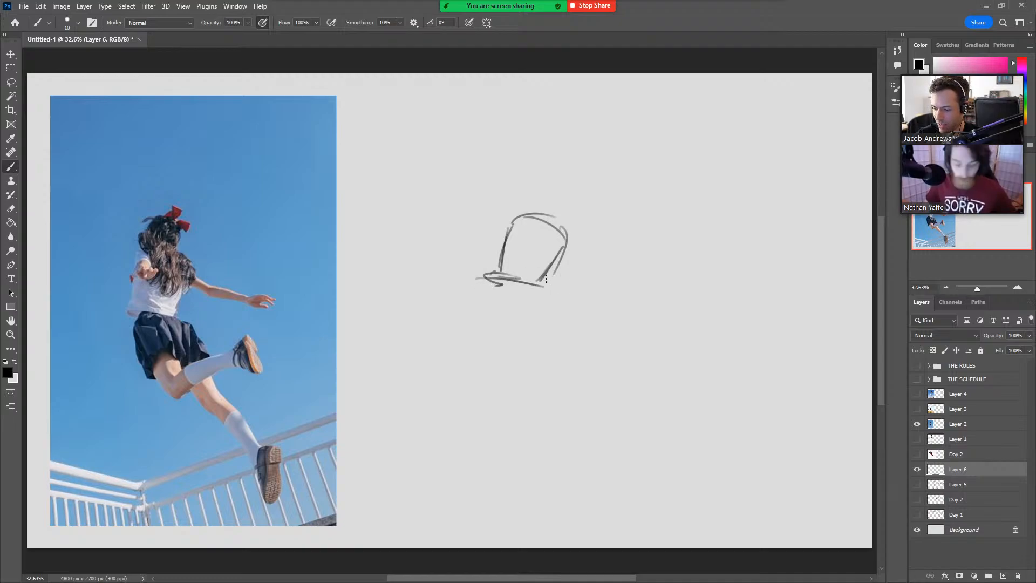
{"action": "mouse_move", "coordinate": [552, 267]}
{"action": "left_mouse_down"}
{"action": "mouse_move", "coordinate": [526, 286]}
{"action": "mouse_move", "coordinate": [546, 284]}
{"action": "mouse_move", "coordinate": [526, 290]}
{"action": "mouse_move", "coordinate": [543, 293]}
{"action": "mouse_move", "coordinate": [497, 299]}
{"action": "mouse_move", "coordinate": [512, 355]}
{"action": "left_mouse_up"}
{"action": "left_click_drag", "start_coordinate": [541, 288], "coordinate": [567, 334]}
{"action": "mouse_move", "coordinate": [505, 344]}
{"action": "left_mouse_down"}
{"action": "mouse_move", "coordinate": [497, 358]}
{"action": "mouse_move", "coordinate": [558, 327]}
{"action": "mouse_move", "coordinate": [508, 353]}
{"action": "left_mouse_up"}
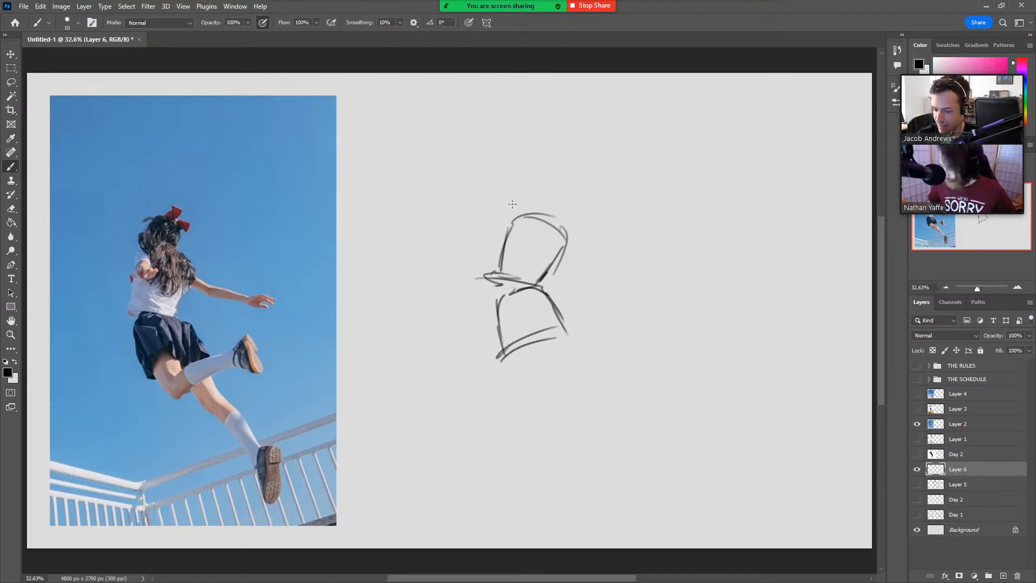
Sketch the blue-sky girl's foreshortened near arm, the other arm stretched backward, and an oval head above the shoulders.
{"action": "mouse_move", "coordinate": [522, 219]}
{"action": "left_mouse_down"}
{"action": "mouse_move", "coordinate": [527, 244]}
{"action": "mouse_move", "coordinate": [534, 227]}
{"action": "mouse_move", "coordinate": [518, 218]}
{"action": "mouse_move", "coordinate": [548, 246]}
{"action": "mouse_move", "coordinate": [585, 243]}
{"action": "mouse_move", "coordinate": [609, 256]}
{"action": "mouse_move", "coordinate": [599, 260]}
{"action": "mouse_move", "coordinate": [664, 257]}
{"action": "left_mouse_up"}
{"action": "mouse_move", "coordinate": [600, 263]}
{"action": "left_mouse_down"}
{"action": "mouse_move", "coordinate": [665, 267]}
{"action": "mouse_move", "coordinate": [688, 252]}
{"action": "mouse_move", "coordinate": [674, 265]}
{"action": "left_mouse_up"}
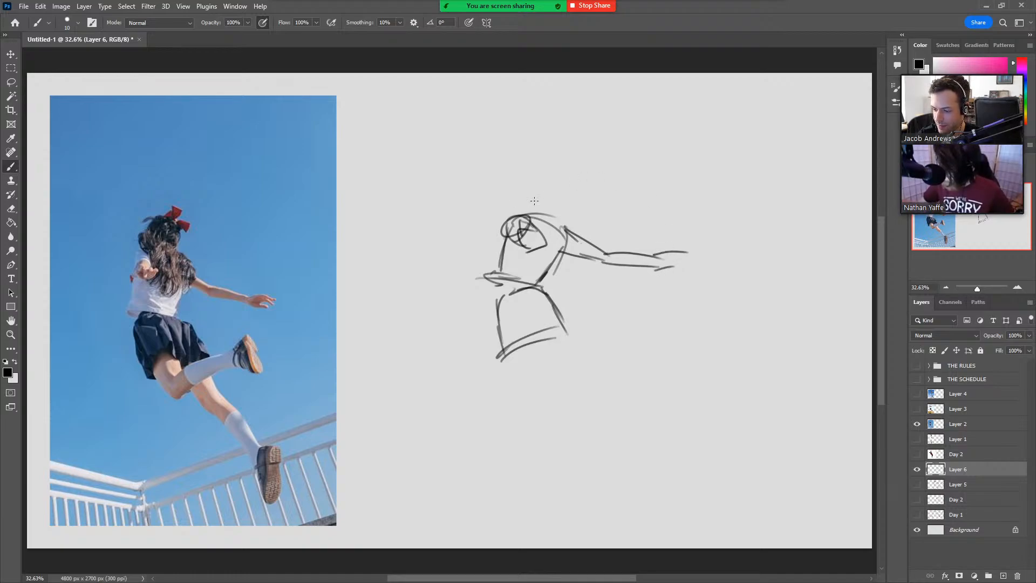
{"action": "mouse_move", "coordinate": [551, 186]}
{"action": "left_mouse_down"}
{"action": "mouse_move", "coordinate": [535, 216]}
{"action": "mouse_move", "coordinate": [562, 187]}
{"action": "mouse_move", "coordinate": [533, 214]}
{"action": "mouse_move", "coordinate": [546, 216]}
{"action": "left_mouse_up"}
Draw the girl's bent leg below the skirt, with a short thigh, the kicked-back lower leg and its foot.
{"action": "left_click_drag", "start_coordinate": [501, 317], "coordinate": [521, 387]}
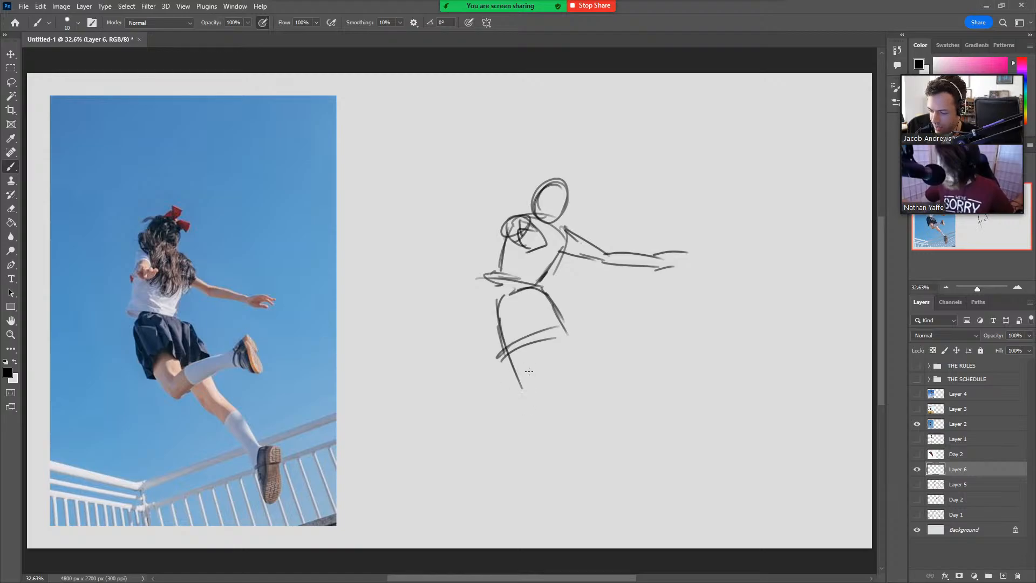
{"action": "mouse_move", "coordinate": [538, 333]}
{"action": "left_mouse_down"}
{"action": "mouse_move", "coordinate": [544, 360]}
{"action": "mouse_move", "coordinate": [612, 342]}
{"action": "left_mouse_up"}
{"action": "mouse_move", "coordinate": [529, 394]}
{"action": "left_mouse_down"}
{"action": "mouse_move", "coordinate": [618, 349]}
{"action": "mouse_move", "coordinate": [621, 324]}
{"action": "mouse_move", "coordinate": [639, 362]}
{"action": "mouse_move", "coordinate": [626, 370]}
{"action": "mouse_move", "coordinate": [641, 364]}
{"action": "mouse_move", "coordinate": [644, 376]}
{"action": "mouse_move", "coordinate": [632, 376]}
{"action": "left_mouse_up"}
{"action": "key", "text": "ctrl+z"}
{"action": "mouse_move", "coordinate": [559, 327]}
{"action": "left_mouse_down"}
{"action": "mouse_move", "coordinate": [562, 351]}
{"action": "mouse_move", "coordinate": [566, 339]}
{"action": "left_mouse_up"}
{"action": "key", "text": "ctrl+z"}
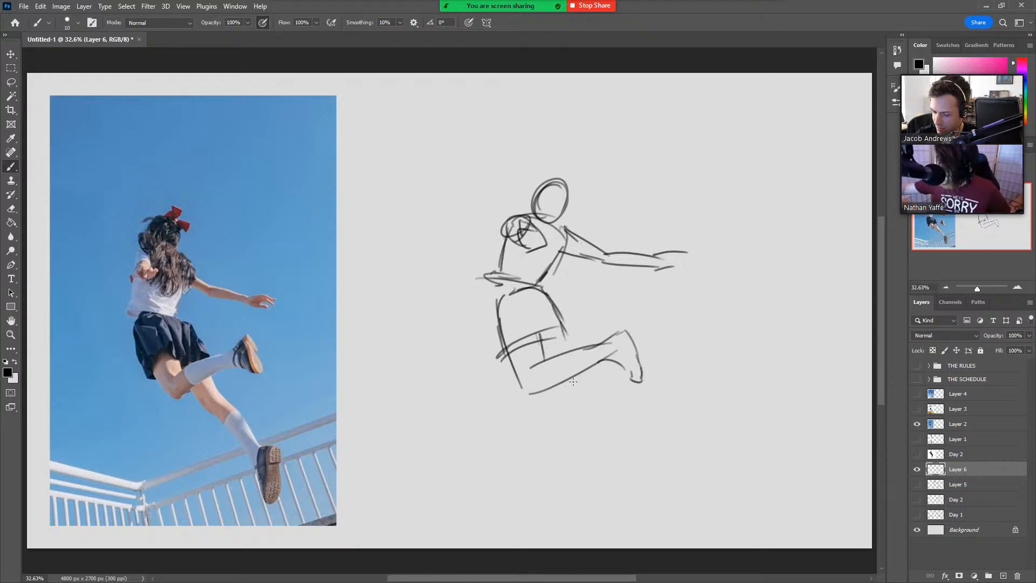
Sketch the girl's trailing leg below the bent one, with the thigh, curved calf and a line down to the foot.
{"action": "mouse_move", "coordinate": [573, 378]}
{"action": "left_mouse_down"}
{"action": "mouse_move", "coordinate": [569, 411]}
{"action": "mouse_move", "coordinate": [606, 467]}
{"action": "left_mouse_up"}
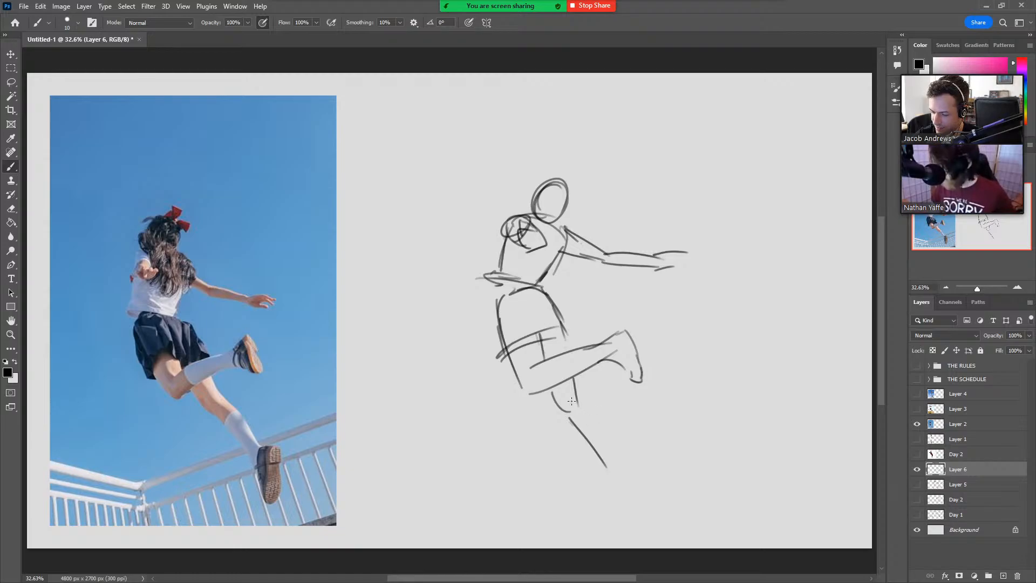
{"action": "left_click_drag", "start_coordinate": [574, 400], "coordinate": [615, 459]}
{"action": "key", "text": "ctrl+z"}
{"action": "left_click_drag", "start_coordinate": [573, 381], "coordinate": [615, 454]}
{"action": "key", "text": "ctrl+z"}
{"action": "mouse_move", "coordinate": [576, 398]}
{"action": "left_mouse_down"}
{"action": "mouse_move", "coordinate": [613, 452]}
{"action": "mouse_move", "coordinate": [611, 507]}
{"action": "left_mouse_up"}
{"action": "key", "text": "ctrl+z"}
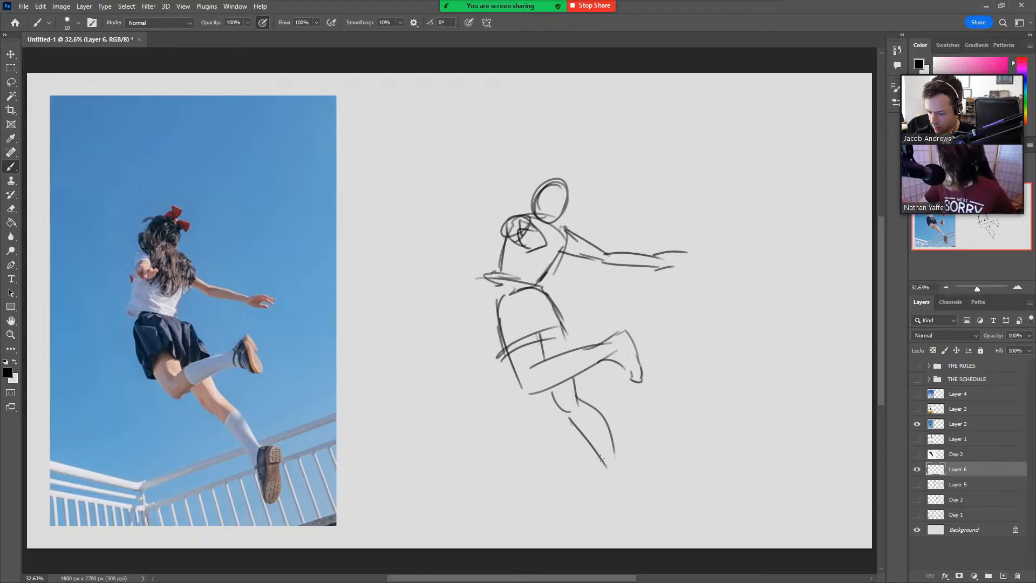
{"action": "left_click_drag", "start_coordinate": [600, 458], "coordinate": [613, 514]}
Hide Layer 2 and the Layer 6 sketch, show the leaping schoolgirl photo on Layer 3, and add a new empty layer.
{"action": "left_click", "coordinate": [916, 424]}
{"action": "left_click", "coordinate": [917, 408]}
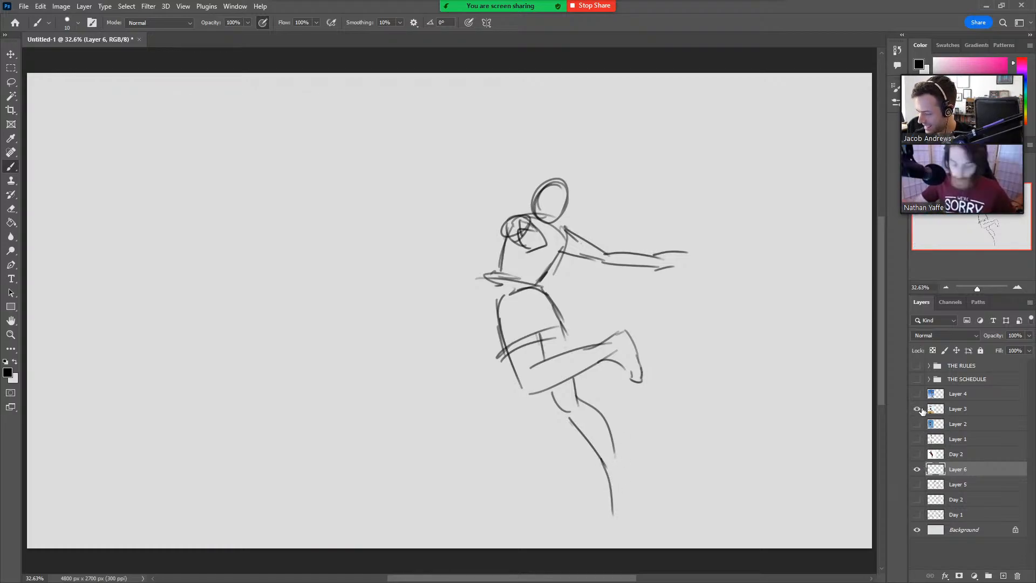
{"action": "left_click", "coordinate": [917, 469]}
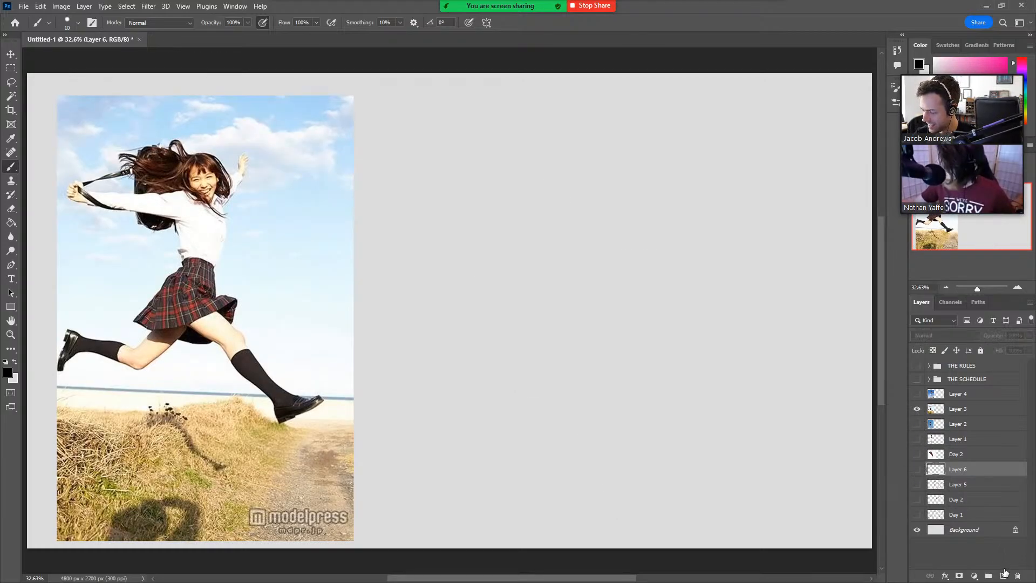
{"action": "left_click", "coordinate": [1003, 575]}
Sketch the leaping schoolgirl's torso, outstretched arms and oval head, with the skirt's two sides flaring from the waist.
{"action": "mouse_move", "coordinate": [538, 277]}
{"action": "left_mouse_down"}
{"action": "mouse_move", "coordinate": [544, 298]}
{"action": "mouse_move", "coordinate": [534, 237]}
{"action": "mouse_move", "coordinate": [562, 225]}
{"action": "mouse_move", "coordinate": [592, 259]}
{"action": "mouse_move", "coordinate": [579, 304]}
{"action": "mouse_move", "coordinate": [543, 296]}
{"action": "left_mouse_up"}
{"action": "mouse_move", "coordinate": [553, 224]}
{"action": "left_mouse_down"}
{"action": "mouse_move", "coordinate": [415, 223]}
{"action": "mouse_move", "coordinate": [423, 237]}
{"action": "mouse_move", "coordinate": [510, 250]}
{"action": "left_mouse_up"}
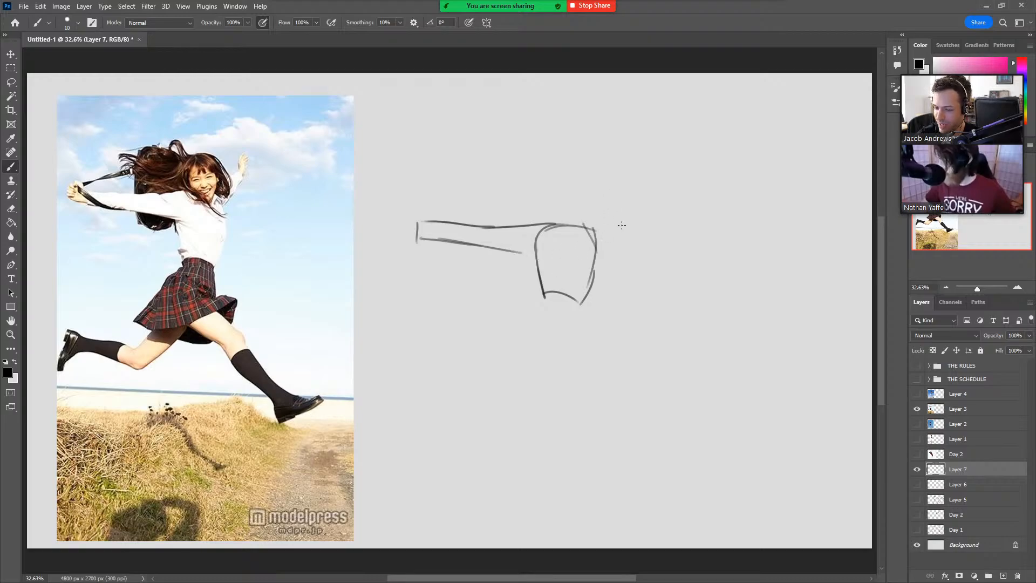
{"action": "mouse_move", "coordinate": [591, 222]}
{"action": "left_mouse_down"}
{"action": "mouse_move", "coordinate": [625, 200]}
{"action": "mouse_move", "coordinate": [647, 201]}
{"action": "mouse_move", "coordinate": [572, 229]}
{"action": "mouse_move", "coordinate": [564, 172]}
{"action": "mouse_move", "coordinate": [586, 226]}
{"action": "mouse_move", "coordinate": [571, 179]}
{"action": "left_mouse_up"}
{"action": "mouse_move", "coordinate": [543, 295]}
{"action": "left_mouse_down"}
{"action": "mouse_move", "coordinate": [581, 306]}
{"action": "mouse_move", "coordinate": [542, 300]}
{"action": "mouse_move", "coordinate": [506, 350]}
{"action": "left_mouse_up"}
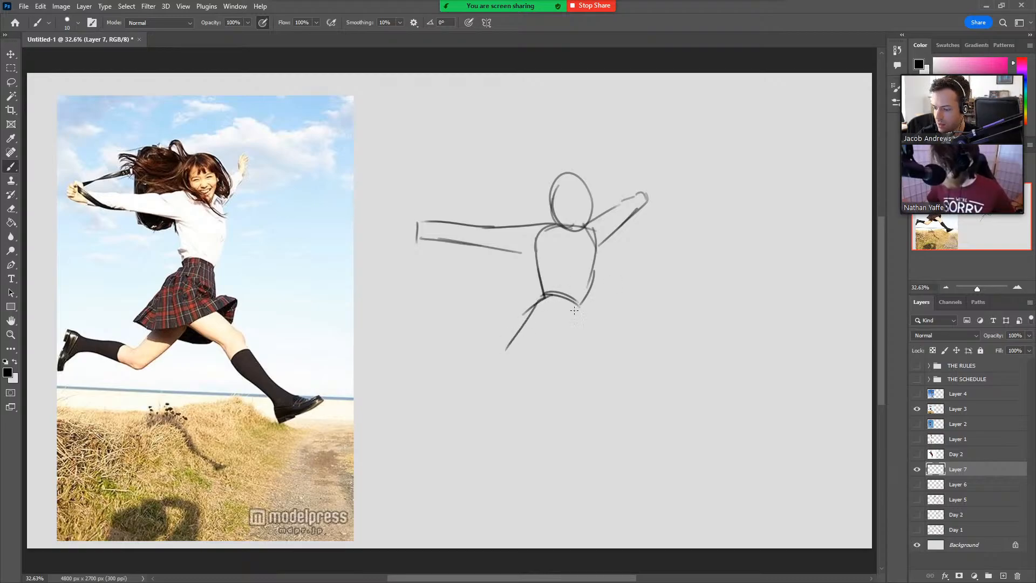
{"action": "left_click_drag", "start_coordinate": [577, 307], "coordinate": [582, 350]}
{"action": "left_click_drag", "start_coordinate": [581, 303], "coordinate": [584, 351]}
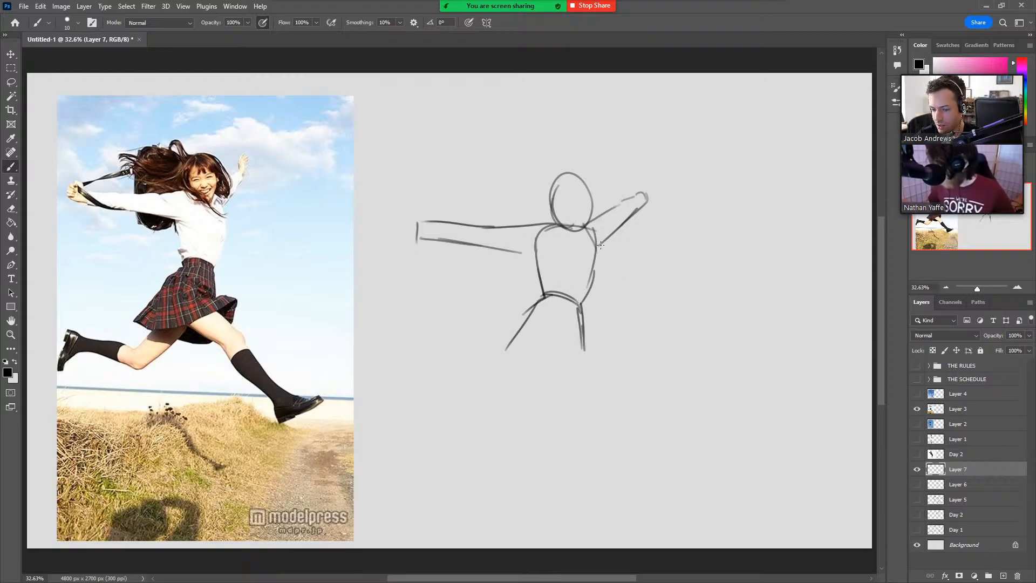
Add an inner face oval to the schoolgirl's head and rough hands at the ends of both arms.
{"action": "mouse_move", "coordinate": [570, 180]}
{"action": "left_mouse_down"}
{"action": "mouse_move", "coordinate": [571, 227]}
{"action": "mouse_move", "coordinate": [579, 182]}
{"action": "left_mouse_up"}
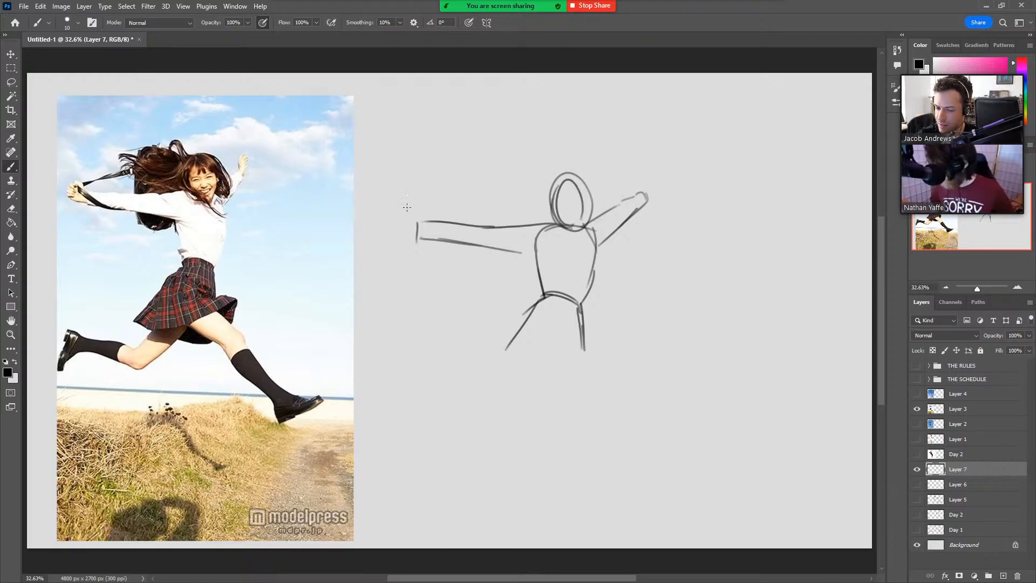
{"action": "mouse_move", "coordinate": [419, 227]}
{"action": "left_mouse_down"}
{"action": "mouse_move", "coordinate": [410, 204]}
{"action": "mouse_move", "coordinate": [390, 221]}
{"action": "left_mouse_up"}
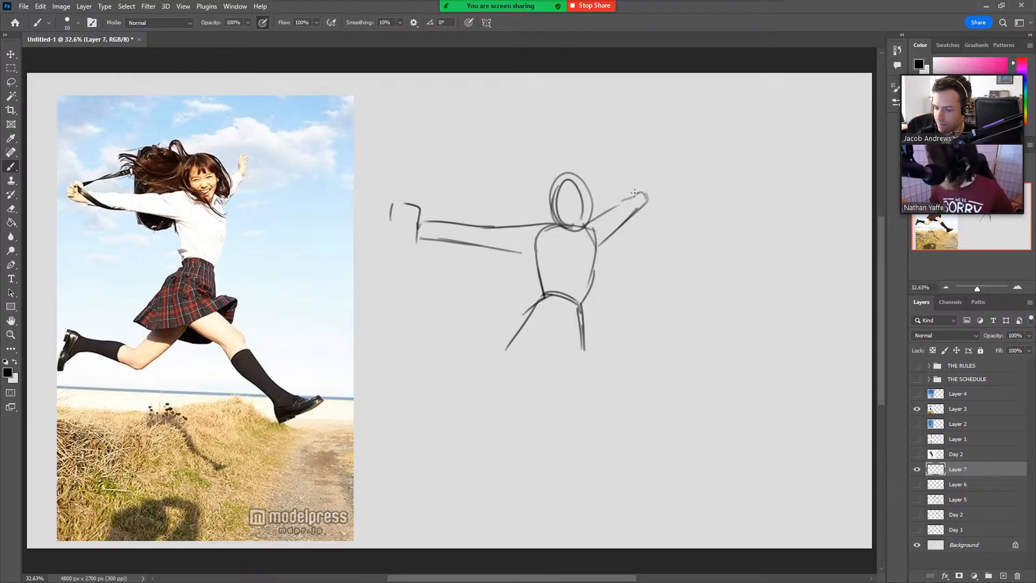
{"action": "mouse_move", "coordinate": [634, 193]}
{"action": "left_mouse_down"}
{"action": "mouse_move", "coordinate": [650, 168]}
{"action": "mouse_move", "coordinate": [644, 197]}
{"action": "mouse_move", "coordinate": [669, 161]}
{"action": "left_mouse_up"}
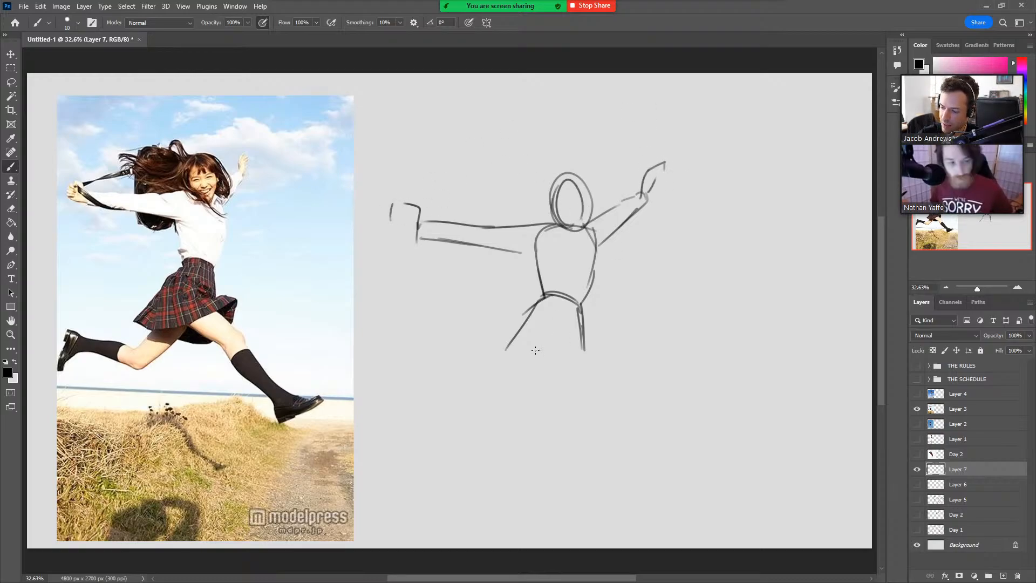
Draw the schoolgirl's forward leg from the hip, with the thigh, knee and both sides of the lower leg.
{"action": "mouse_move", "coordinate": [543, 297]}
{"action": "left_mouse_down"}
{"action": "mouse_move", "coordinate": [529, 345]}
{"action": "mouse_move", "coordinate": [600, 388]}
{"action": "left_mouse_up"}
{"action": "mouse_move", "coordinate": [558, 331]}
{"action": "left_mouse_down"}
{"action": "mouse_move", "coordinate": [621, 373]}
{"action": "mouse_move", "coordinate": [665, 450]}
{"action": "left_mouse_up"}
{"action": "key", "text": "ctrl+z"}
{"action": "left_click_drag", "start_coordinate": [626, 378], "coordinate": [666, 439]}
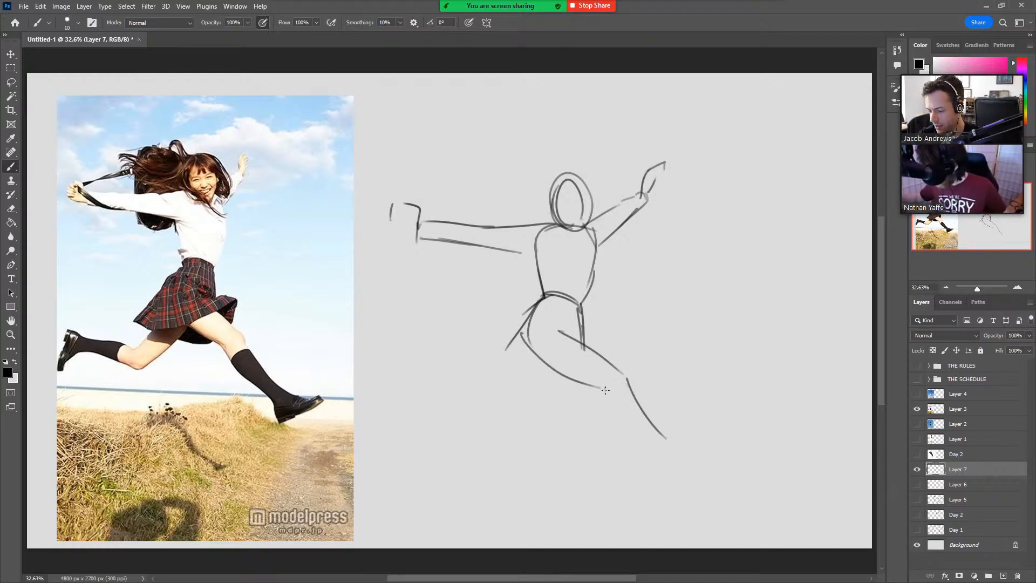
{"action": "left_click_drag", "start_coordinate": [604, 386], "coordinate": [649, 446]}
Sketch the schoolgirl's bent rear leg with its foot, and add the pointed shoe to the forward leg.
{"action": "left_click_drag", "start_coordinate": [532, 352], "coordinate": [496, 390]}
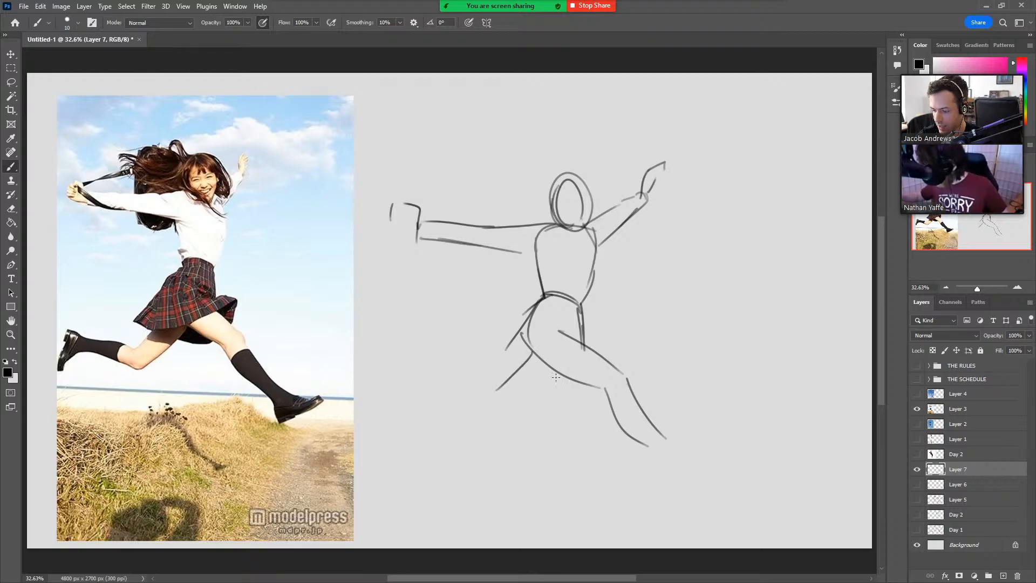
{"action": "mouse_move", "coordinate": [559, 375]}
{"action": "left_mouse_down"}
{"action": "mouse_move", "coordinate": [502, 410]}
{"action": "mouse_move", "coordinate": [429, 396]}
{"action": "left_mouse_up"}
{"action": "mouse_move", "coordinate": [498, 389]}
{"action": "left_mouse_down"}
{"action": "mouse_move", "coordinate": [430, 389]}
{"action": "mouse_move", "coordinate": [423, 376]}
{"action": "mouse_move", "coordinate": [409, 432]}
{"action": "mouse_move", "coordinate": [474, 402]}
{"action": "left_mouse_up"}
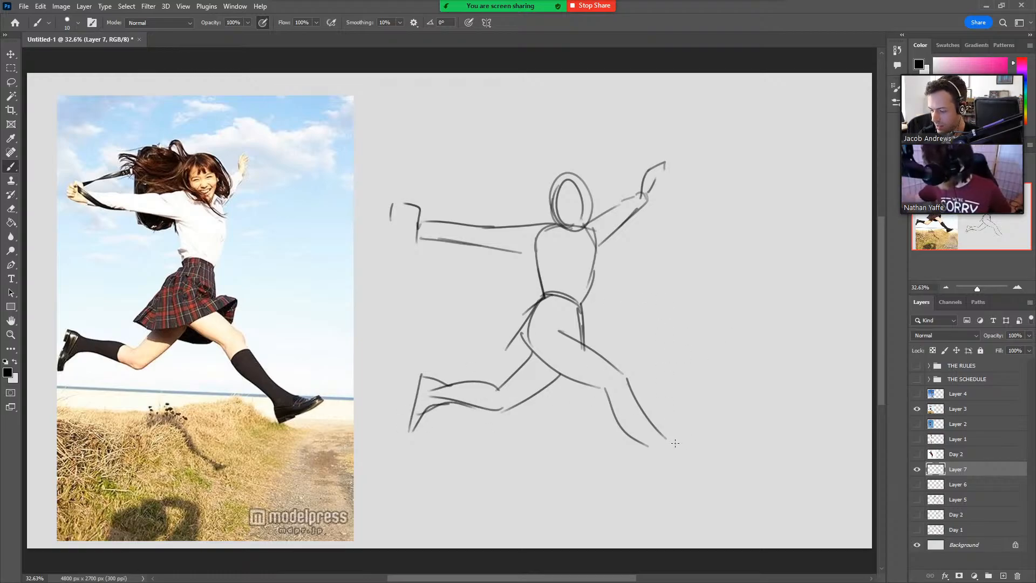
{"action": "left_click_drag", "start_coordinate": [656, 430], "coordinate": [703, 438]}
{"action": "mouse_move", "coordinate": [627, 435]}
{"action": "left_mouse_down"}
{"action": "mouse_move", "coordinate": [655, 464]}
{"action": "mouse_move", "coordinate": [721, 441]}
{"action": "mouse_move", "coordinate": [707, 441]}
{"action": "left_mouse_up"}
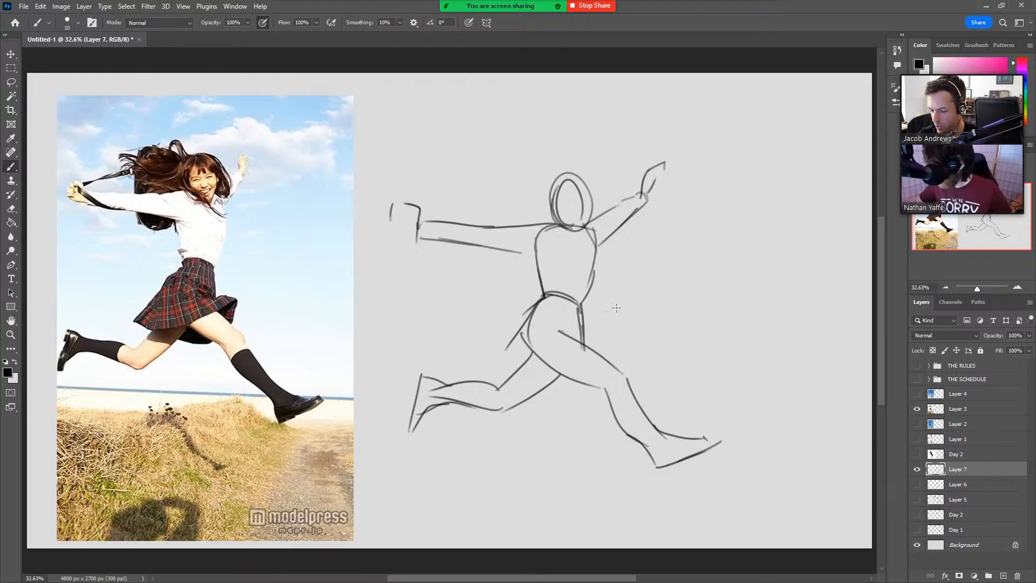
Draw the skirt's curved hem and flipped-up front edge, and reinforce the schoolgirl's shirt sides and forward thigh.
{"action": "mouse_move", "coordinate": [522, 326]}
{"action": "left_mouse_down"}
{"action": "mouse_move", "coordinate": [500, 350]}
{"action": "mouse_move", "coordinate": [537, 370]}
{"action": "mouse_move", "coordinate": [610, 325]}
{"action": "mouse_move", "coordinate": [597, 351]}
{"action": "left_mouse_up"}
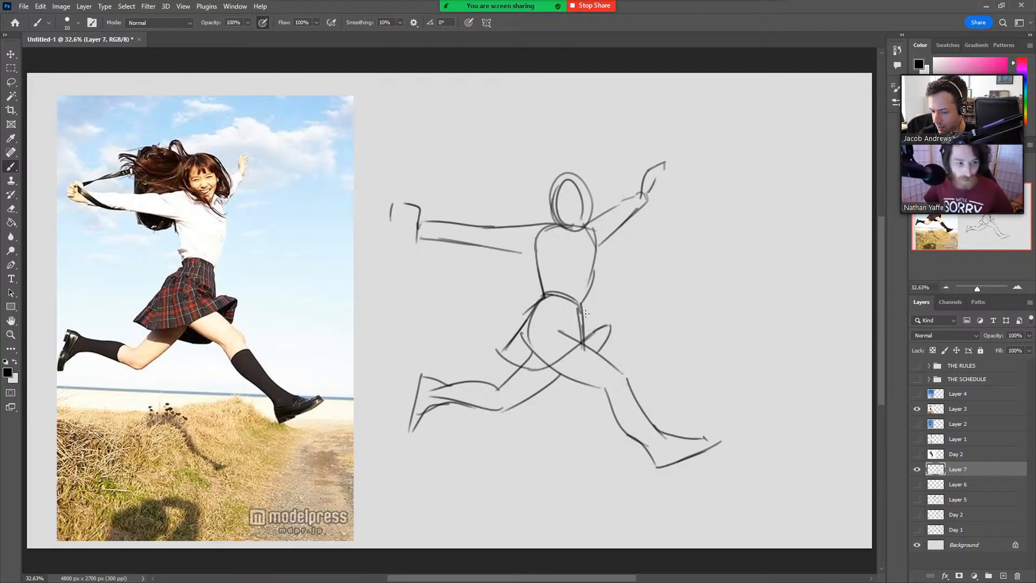
{"action": "mouse_move", "coordinate": [581, 304]}
{"action": "left_mouse_down"}
{"action": "mouse_move", "coordinate": [584, 328]}
{"action": "mouse_move", "coordinate": [614, 327]}
{"action": "left_mouse_up"}
{"action": "left_click_drag", "start_coordinate": [532, 252], "coordinate": [541, 296]}
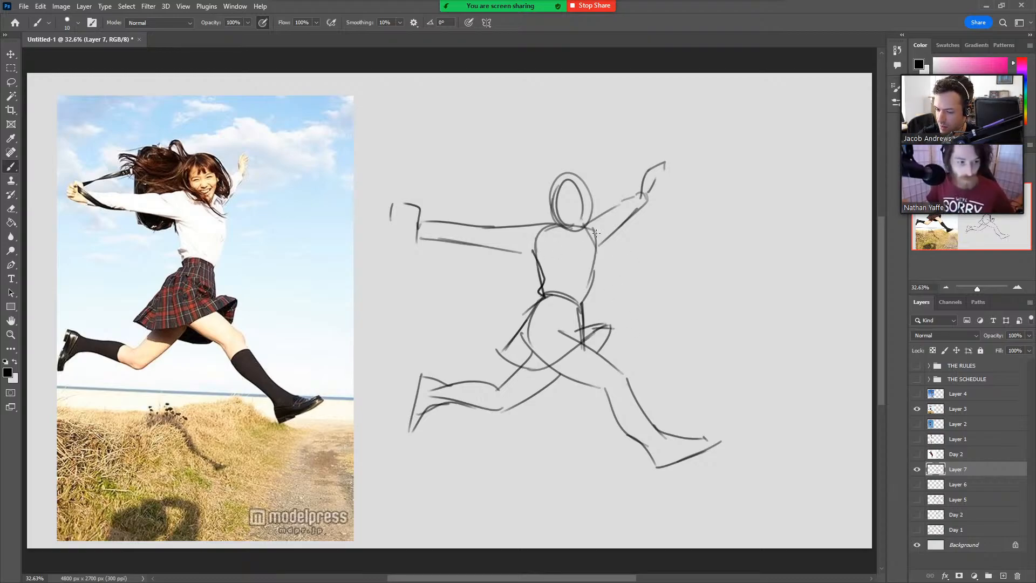
{"action": "mouse_move", "coordinate": [595, 232]}
{"action": "left_mouse_down"}
{"action": "mouse_move", "coordinate": [577, 308]}
{"action": "mouse_move", "coordinate": [613, 363]}
{"action": "left_mouse_up"}
{"action": "left_click_drag", "start_coordinate": [548, 360], "coordinate": [610, 389]}
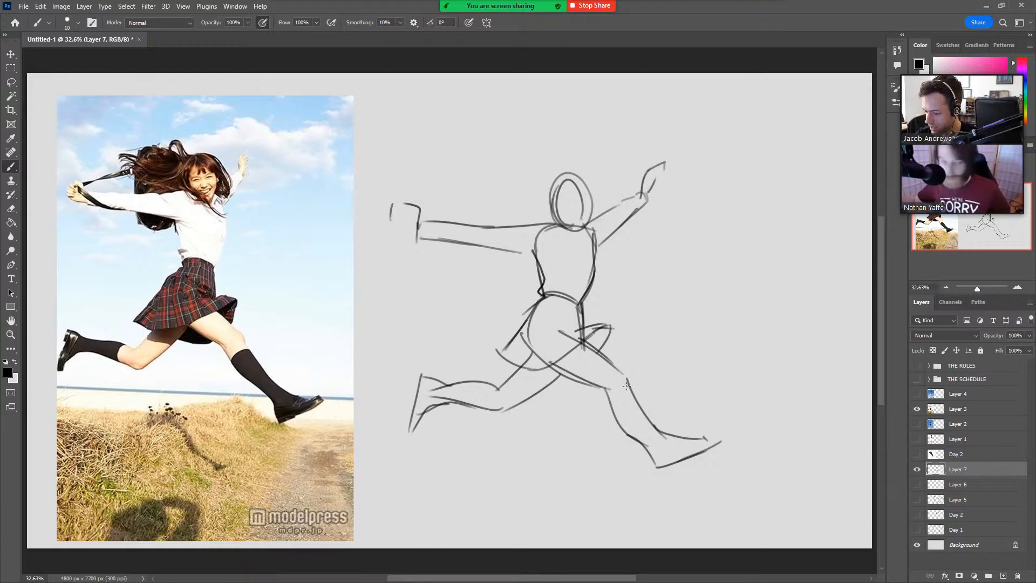
Hide the Layer 7 sketch, add a new empty layer, and replace the Layer 3 photo with the skateboarder photo on Layer 4.
{"action": "left_click", "coordinate": [916, 469]}
{"action": "left_click", "coordinate": [1003, 575]}
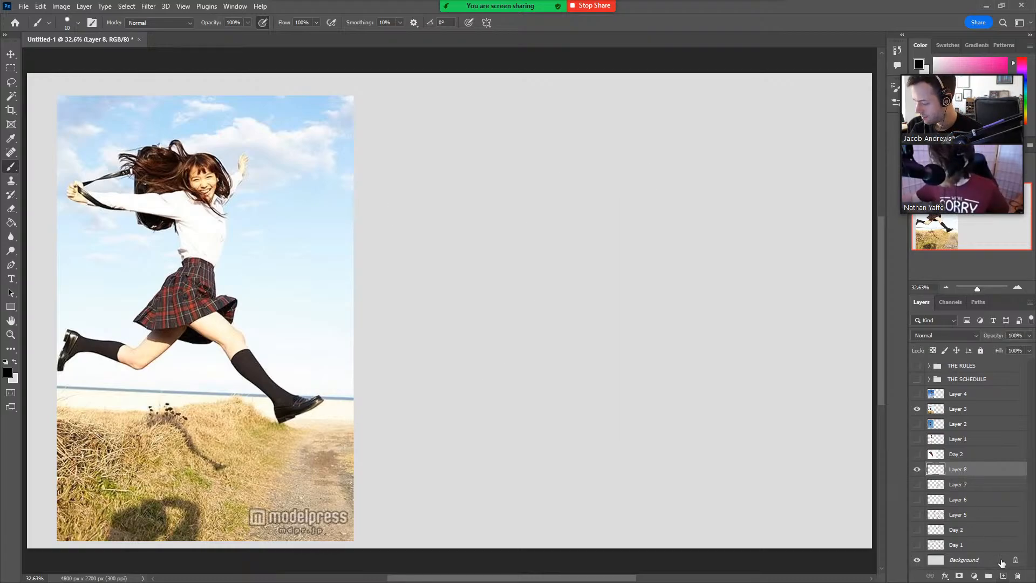
{"action": "left_click", "coordinate": [917, 409]}
{"action": "left_click", "coordinate": [917, 395]}
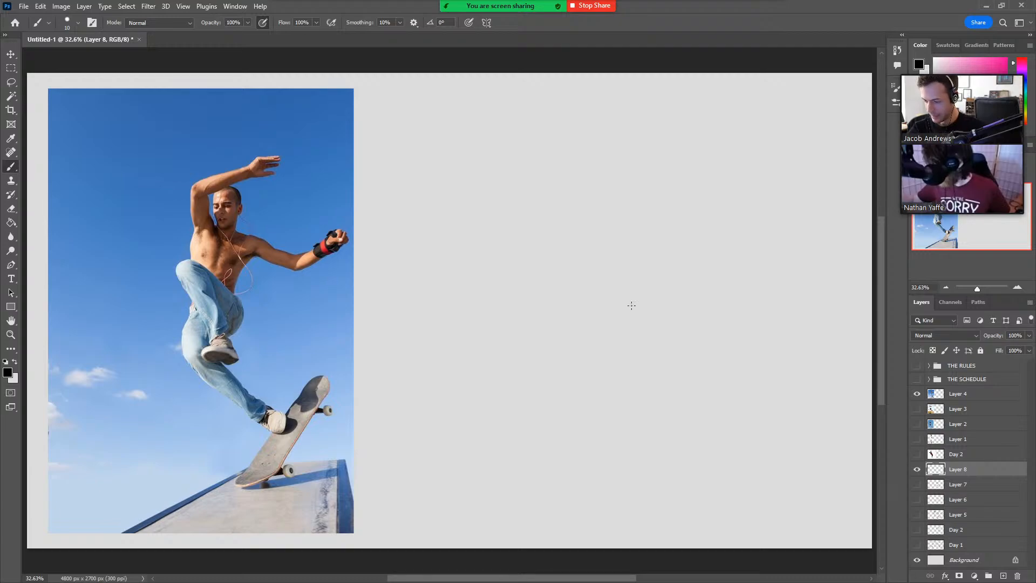
Sketch the skateboarder's raised bent leg with its knee and trouser cuff, plus the outer hip line of the other leg.
{"action": "mouse_move", "coordinate": [564, 365]}
{"action": "left_mouse_down"}
{"action": "mouse_move", "coordinate": [541, 315]}
{"action": "mouse_move", "coordinate": [549, 281]}
{"action": "mouse_move", "coordinate": [623, 355]}
{"action": "left_mouse_up"}
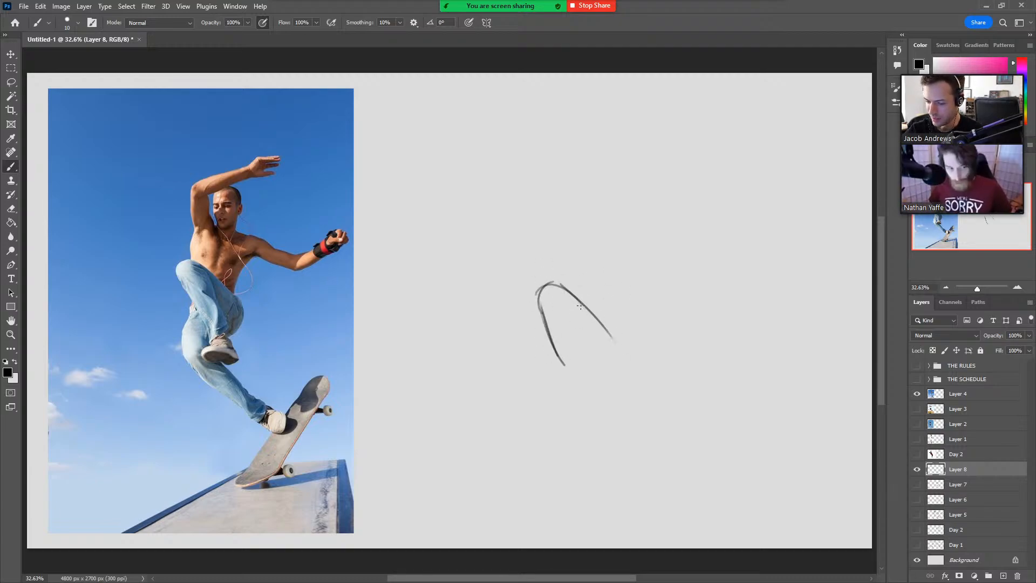
{"action": "mouse_move", "coordinate": [560, 284]}
{"action": "left_mouse_down"}
{"action": "mouse_move", "coordinate": [593, 358]}
{"action": "mouse_move", "coordinate": [574, 373]}
{"action": "left_mouse_up"}
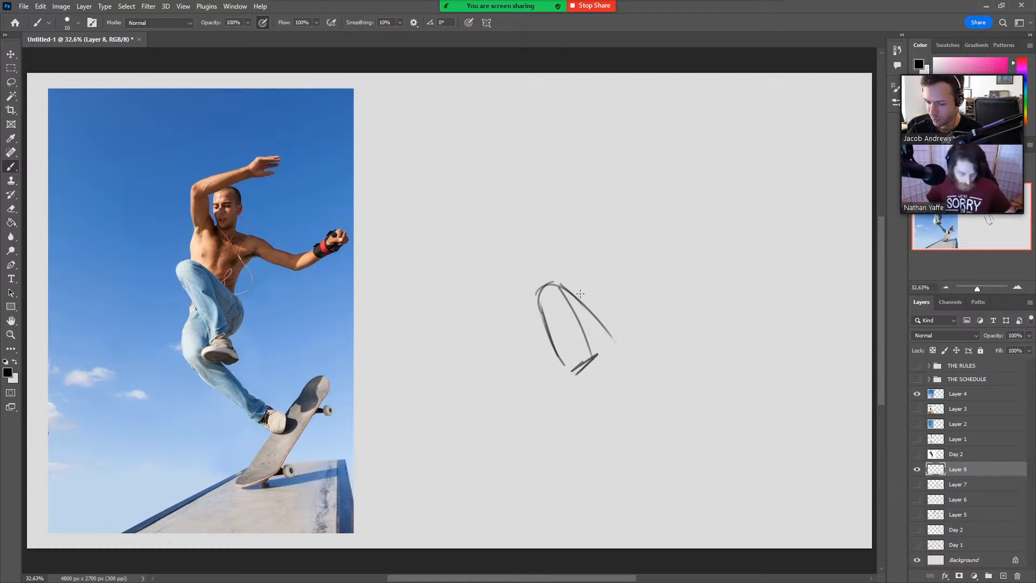
{"action": "left_click_drag", "start_coordinate": [549, 325], "coordinate": [531, 400]}
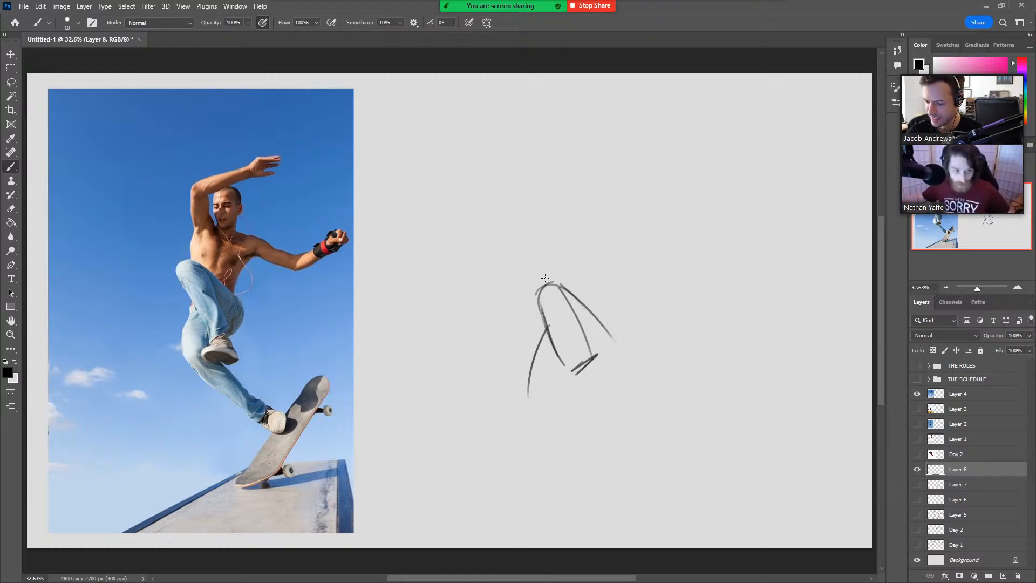
Draw the skateboarder's torso above the raised knee, with the arm lifted and bent overhead and its hand.
{"action": "mouse_move", "coordinate": [548, 285]}
{"action": "left_mouse_down"}
{"action": "mouse_move", "coordinate": [553, 247]}
{"action": "mouse_move", "coordinate": [595, 238]}
{"action": "mouse_move", "coordinate": [621, 251]}
{"action": "mouse_move", "coordinate": [615, 285]}
{"action": "left_mouse_up"}
{"action": "left_click_drag", "start_coordinate": [626, 248], "coordinate": [605, 316]}
{"action": "mouse_move", "coordinate": [546, 286]}
{"action": "left_mouse_down"}
{"action": "mouse_move", "coordinate": [555, 247]}
{"action": "mouse_move", "coordinate": [543, 197]}
{"action": "left_mouse_up"}
{"action": "mouse_move", "coordinate": [546, 246]}
{"action": "left_mouse_down"}
{"action": "mouse_move", "coordinate": [545, 181]}
{"action": "mouse_move", "coordinate": [568, 220]}
{"action": "left_mouse_up"}
{"action": "mouse_move", "coordinate": [556, 176]}
{"action": "left_mouse_down"}
{"action": "mouse_move", "coordinate": [565, 235]}
{"action": "mouse_move", "coordinate": [561, 174]}
{"action": "mouse_move", "coordinate": [623, 151]}
{"action": "left_mouse_up"}
{"action": "mouse_move", "coordinate": [620, 152]}
{"action": "left_mouse_down"}
{"action": "mouse_move", "coordinate": [584, 184]}
{"action": "mouse_move", "coordinate": [559, 189]}
{"action": "mouse_move", "coordinate": [644, 131]}
{"action": "left_mouse_up"}
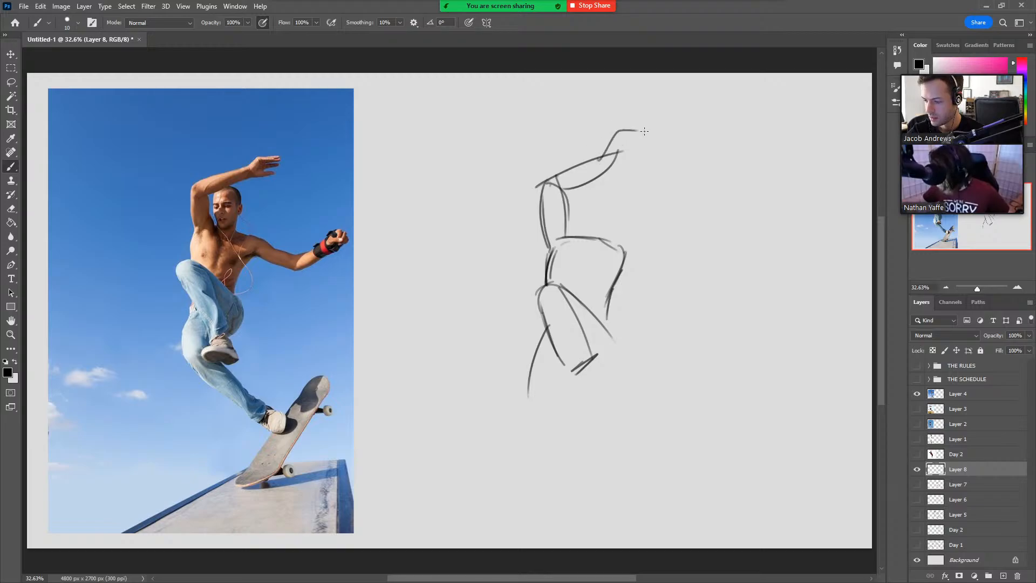
Sketch the skateboarder's other arm extended out from the shoulder, and draw the head and neck beneath the raised forearm.
{"action": "mouse_move", "coordinate": [620, 244]}
{"action": "left_mouse_down"}
{"action": "mouse_move", "coordinate": [658, 263]}
{"action": "mouse_move", "coordinate": [678, 291]}
{"action": "left_mouse_up"}
{"action": "mouse_move", "coordinate": [609, 285]}
{"action": "left_mouse_down"}
{"action": "mouse_move", "coordinate": [678, 291]}
{"action": "mouse_move", "coordinate": [670, 272]}
{"action": "mouse_move", "coordinate": [718, 252]}
{"action": "mouse_move", "coordinate": [686, 286]}
{"action": "left_mouse_up"}
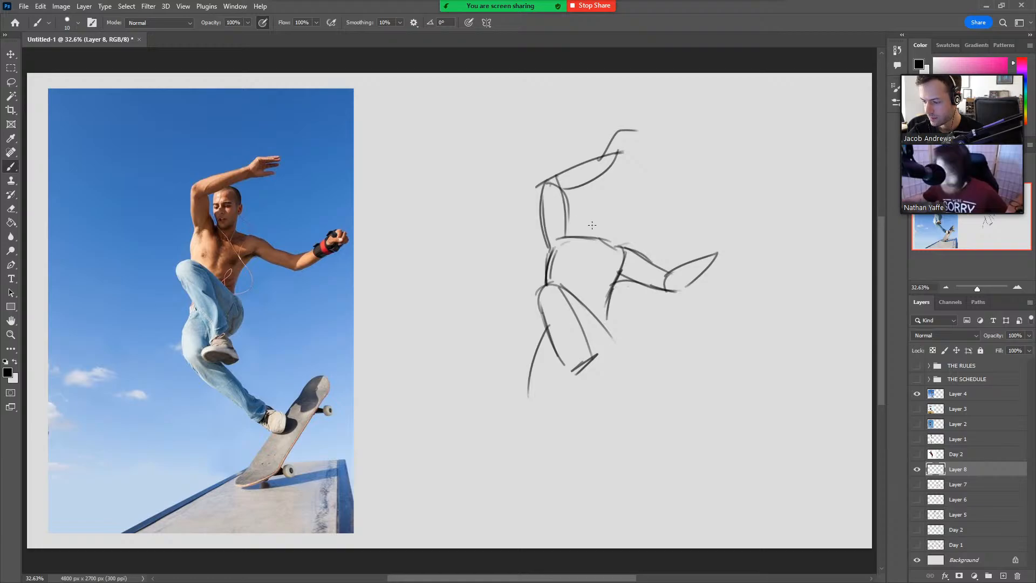
{"action": "left_click_drag", "start_coordinate": [581, 197], "coordinate": [593, 225]}
{"action": "left_click_drag", "start_coordinate": [595, 180], "coordinate": [611, 187]}
{"action": "mouse_move", "coordinate": [608, 175]}
{"action": "left_mouse_down"}
{"action": "mouse_move", "coordinate": [611, 214]}
{"action": "mouse_move", "coordinate": [577, 201]}
{"action": "mouse_move", "coordinate": [602, 244]}
{"action": "mouse_move", "coordinate": [574, 241]}
{"action": "left_mouse_up"}
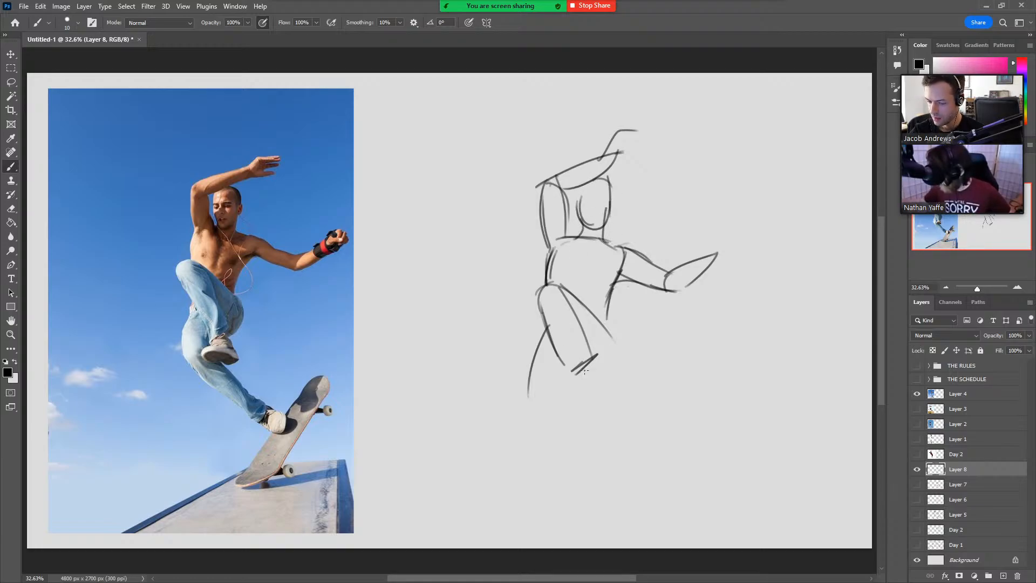
Draw the shoe of the skateboarder's raised leg below the trouser cuff, with its ankle, heel and sole.
{"action": "mouse_move", "coordinate": [575, 369]}
{"action": "left_mouse_down"}
{"action": "mouse_move", "coordinate": [582, 386]}
{"action": "mouse_move", "coordinate": [546, 394]}
{"action": "left_mouse_up"}
{"action": "left_click_drag", "start_coordinate": [553, 399], "coordinate": [561, 412]}
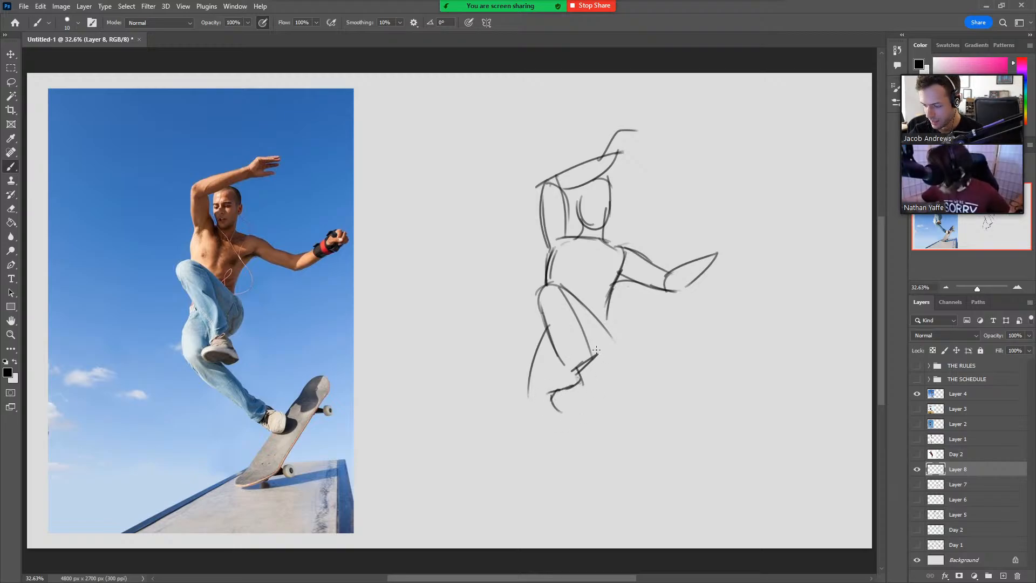
{"action": "mouse_move", "coordinate": [597, 356]}
{"action": "left_mouse_down"}
{"action": "mouse_move", "coordinate": [612, 397]}
{"action": "mouse_move", "coordinate": [556, 411]}
{"action": "mouse_move", "coordinate": [610, 403]}
{"action": "mouse_move", "coordinate": [609, 394]}
{"action": "mouse_move", "coordinate": [586, 410]}
{"action": "mouse_move", "coordinate": [606, 395]}
{"action": "mouse_move", "coordinate": [556, 405]}
{"action": "mouse_move", "coordinate": [592, 387]}
{"action": "mouse_move", "coordinate": [578, 398]}
{"action": "mouse_move", "coordinate": [617, 398]}
{"action": "mouse_move", "coordinate": [604, 384]}
{"action": "mouse_move", "coordinate": [613, 403]}
{"action": "mouse_move", "coordinate": [615, 392]}
{"action": "mouse_move", "coordinate": [577, 397]}
{"action": "mouse_move", "coordinate": [612, 398]}
{"action": "left_mouse_up"}
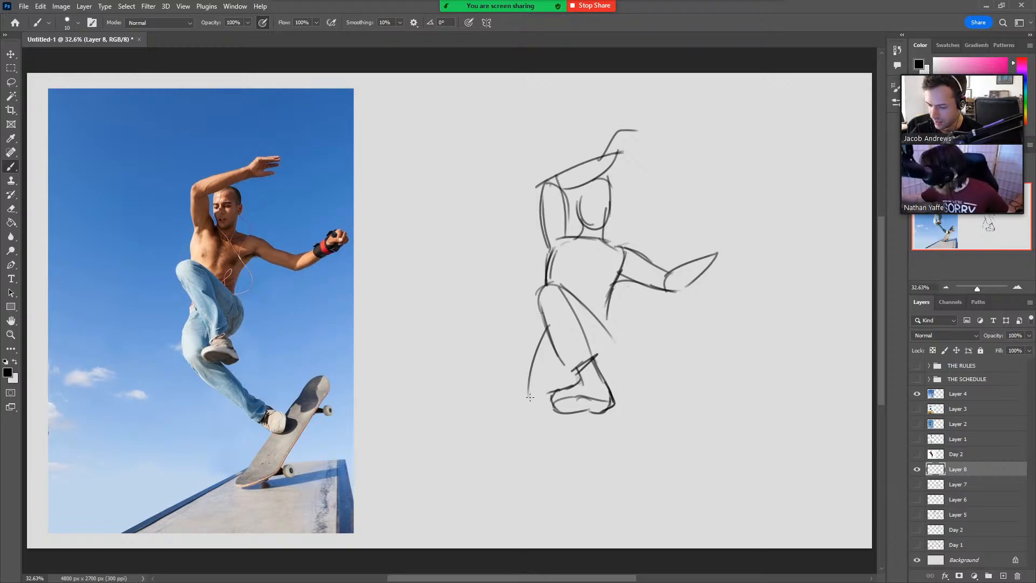
Sketch the skateboarder's lower leg sweeping down to a rounded shoe, and darken the raised foot's ankle line.
{"action": "left_click_drag", "start_coordinate": [524, 406], "coordinate": [588, 470]}
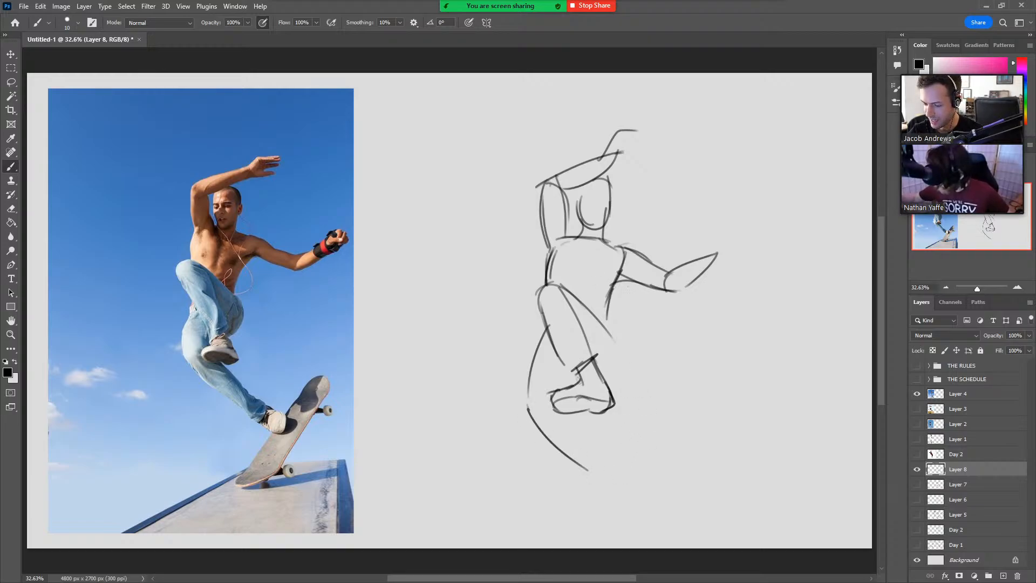
{"action": "left_click_drag", "start_coordinate": [561, 389], "coordinate": [582, 366]}
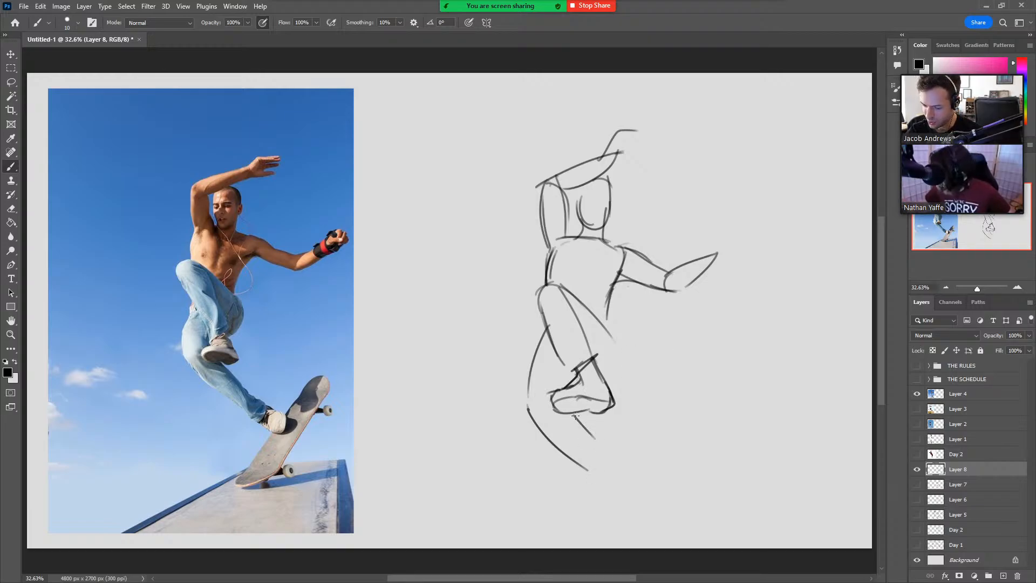
{"action": "mouse_move", "coordinate": [574, 415]}
{"action": "left_mouse_down"}
{"action": "mouse_move", "coordinate": [633, 494]}
{"action": "mouse_move", "coordinate": [597, 476]}
{"action": "mouse_move", "coordinate": [634, 494]}
{"action": "left_mouse_up"}
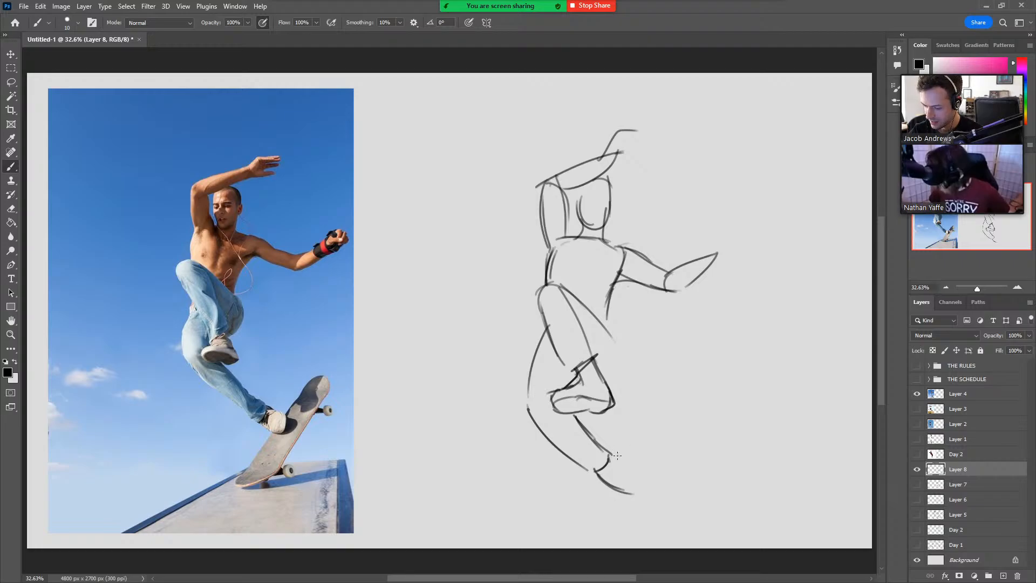
{"action": "mouse_move", "coordinate": [608, 454]}
{"action": "left_mouse_down"}
{"action": "mouse_move", "coordinate": [645, 468]}
{"action": "mouse_move", "coordinate": [634, 492]}
{"action": "left_mouse_up"}
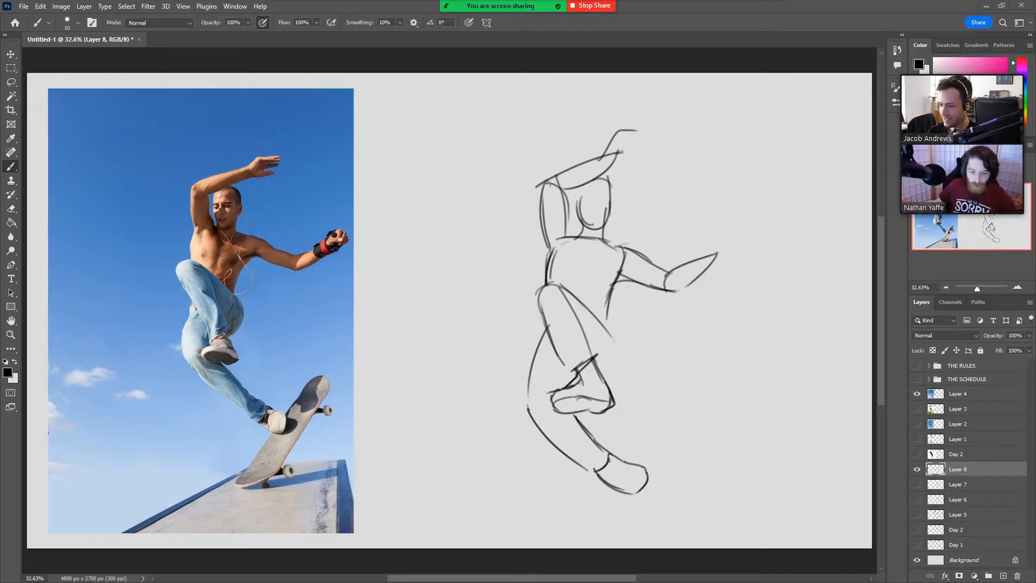
Stop sharing the screen in the Zoom meeting.
{"action": "left_click", "coordinate": [597, 5]}
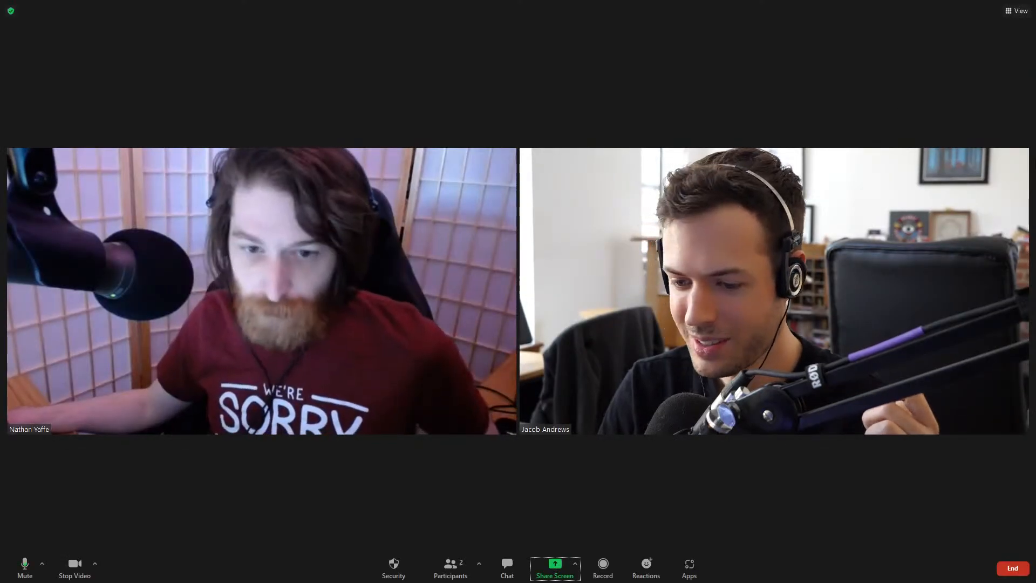
Share the Untitled-1 Photoshop window in the Zoom meeting.
{"action": "left_click", "coordinate": [545, 566]}
{"action": "left_click", "coordinate": [456, 334]}
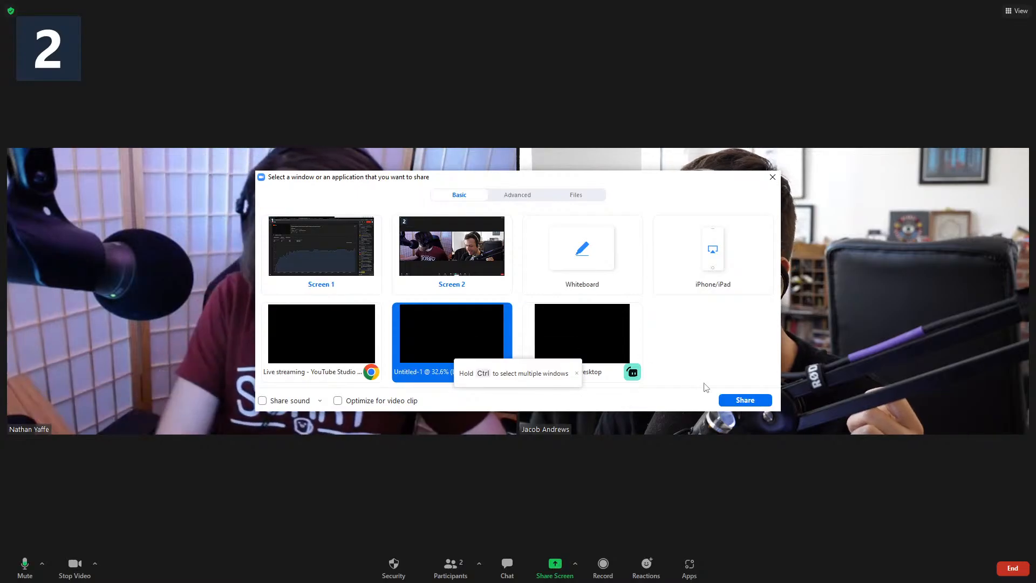
{"action": "left_click", "coordinate": [744, 400]}
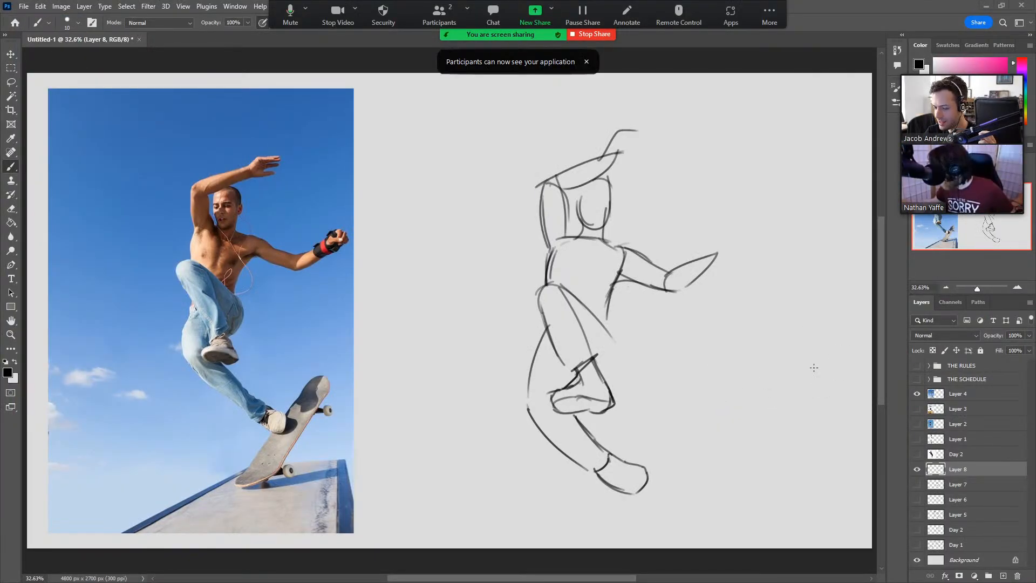
Hide the skateboarder photo and its sketch, and group Layer 4 down through the lower Day 2 layer as "Day 2".
{"action": "left_click", "coordinate": [917, 469]}
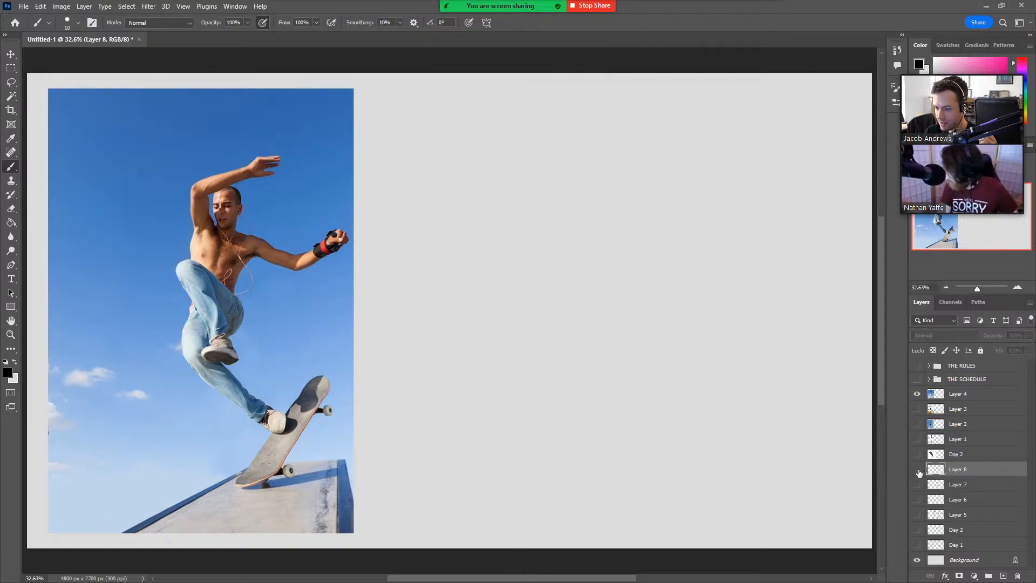
{"action": "left_click", "coordinate": [917, 394]}
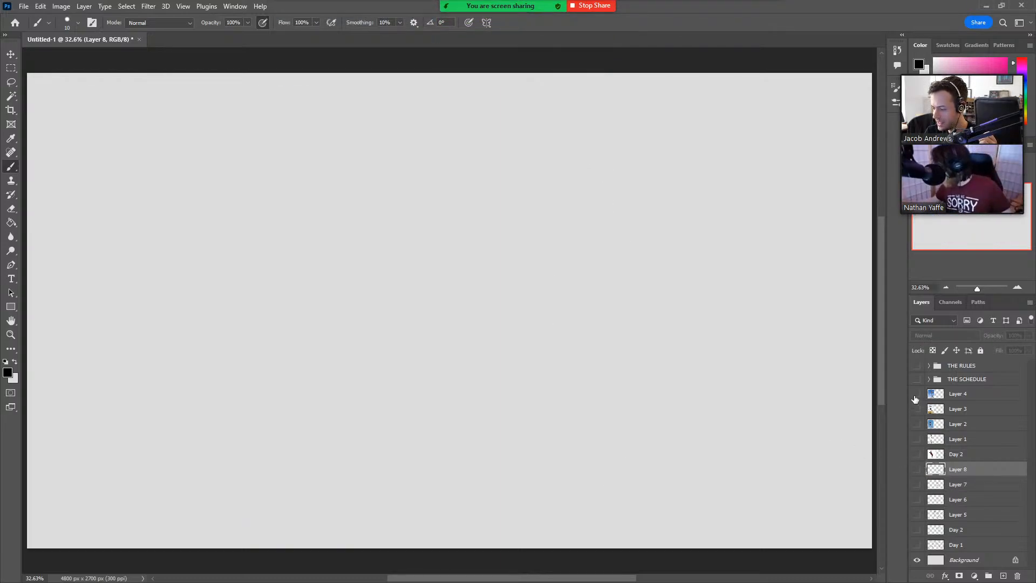
{"action": "left_click", "coordinate": [990, 401]}
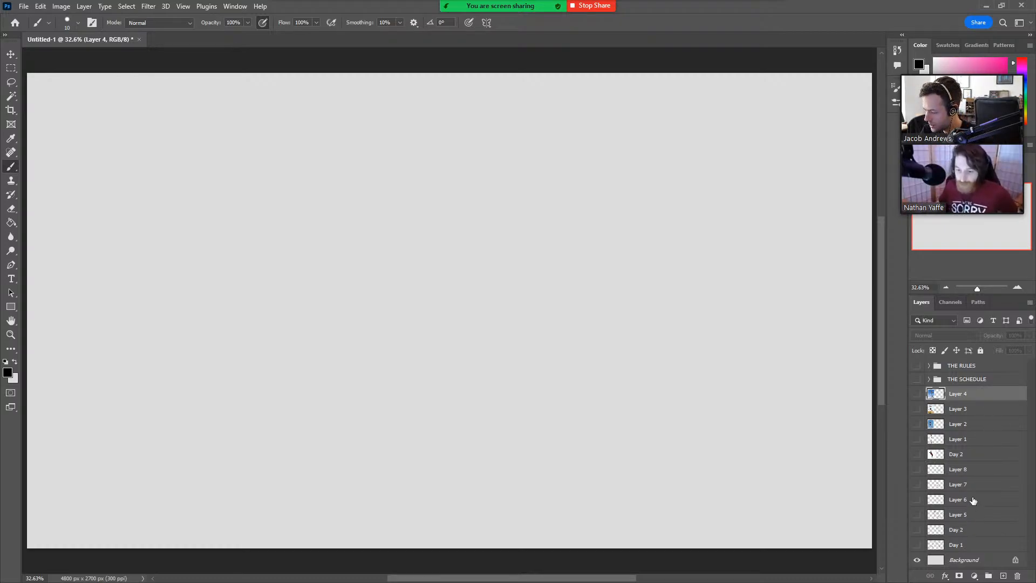
{"action": "left_click", "coordinate": [972, 530], "text": "shift"}
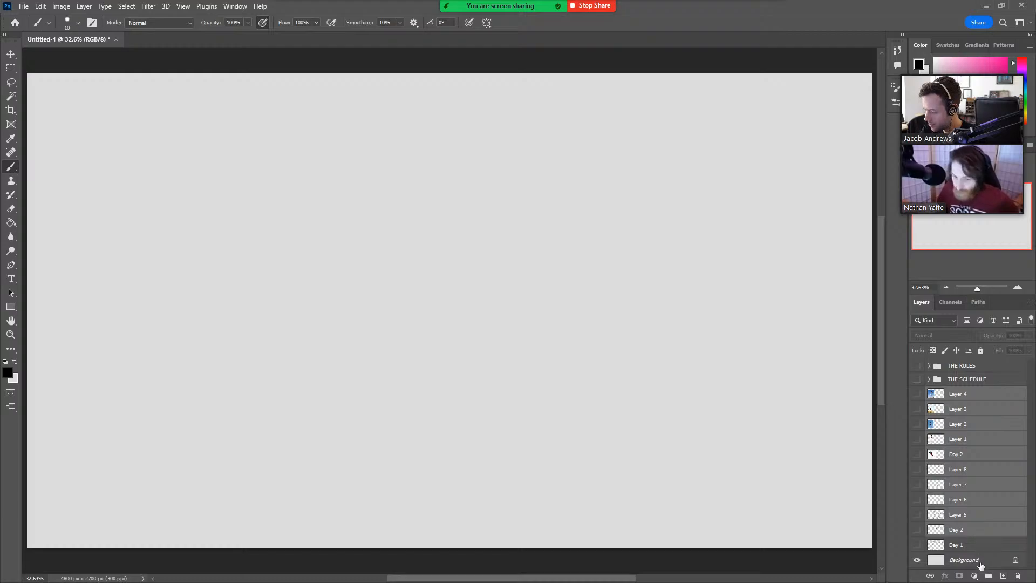
{"action": "left_click", "coordinate": [988, 576]}
{"action": "double_click", "coordinate": [954, 394]}
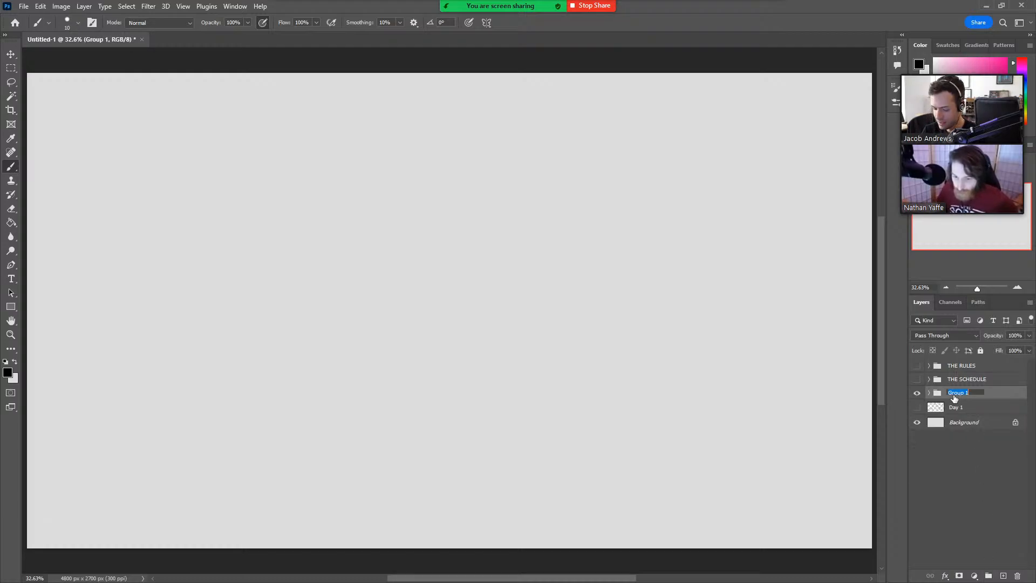
{"action": "type", "text": "Day 2"}
{"action": "key", "text": "Return"}
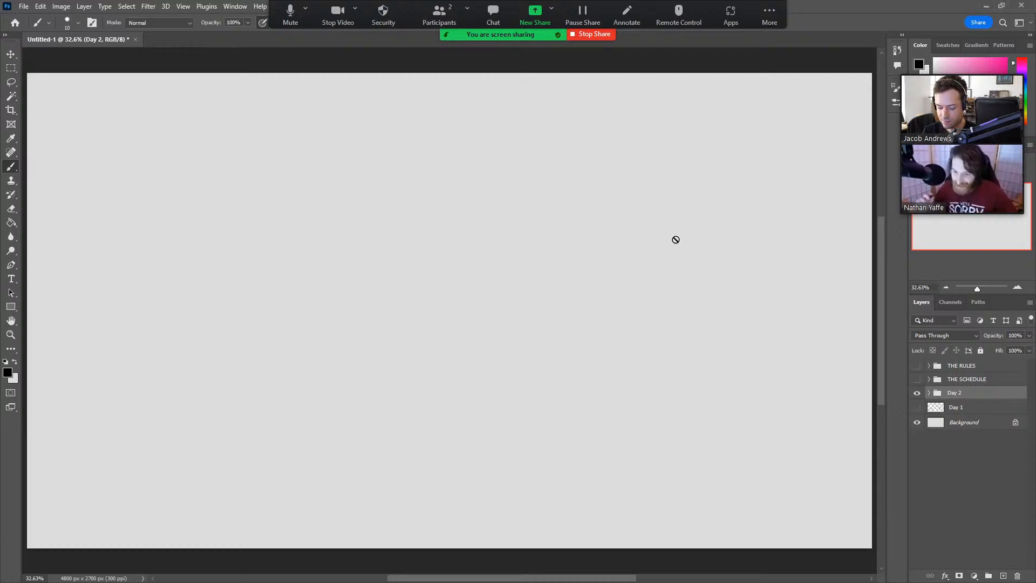
Paste the two-pose photo of the leaping man in a suit and scale it to about 325% along the canvas's left side.
{"action": "key", "text": "ctrl+v"}
{"action": "key", "text": "ctrl+t"}
{"action": "left_click_drag", "start_coordinate": [502, 241], "coordinate": [710, 119]}
{"action": "left_click_drag", "start_coordinate": [571, 193], "coordinate": [230, 341]}
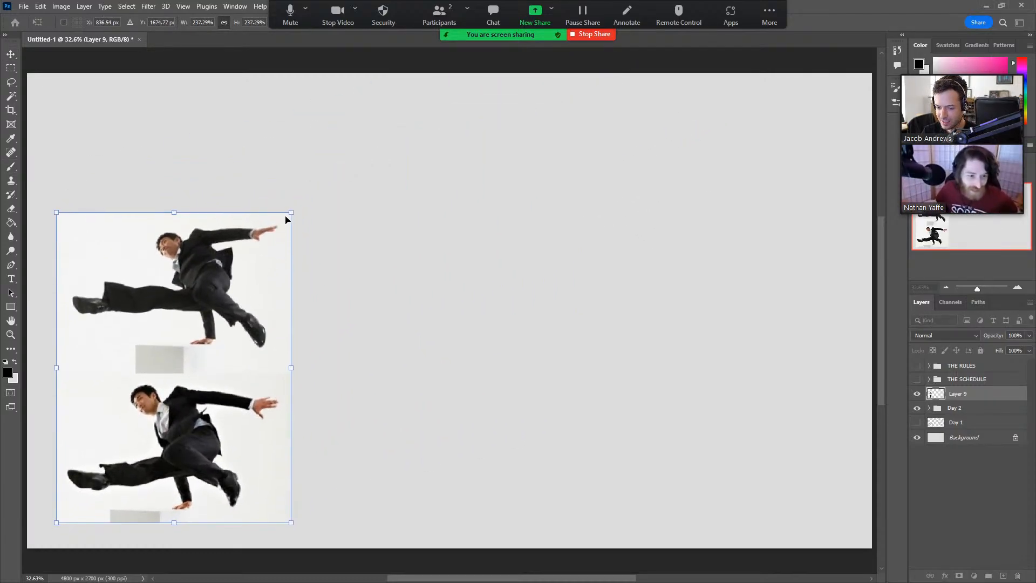
{"action": "left_click_drag", "start_coordinate": [286, 219], "coordinate": [413, 118]}
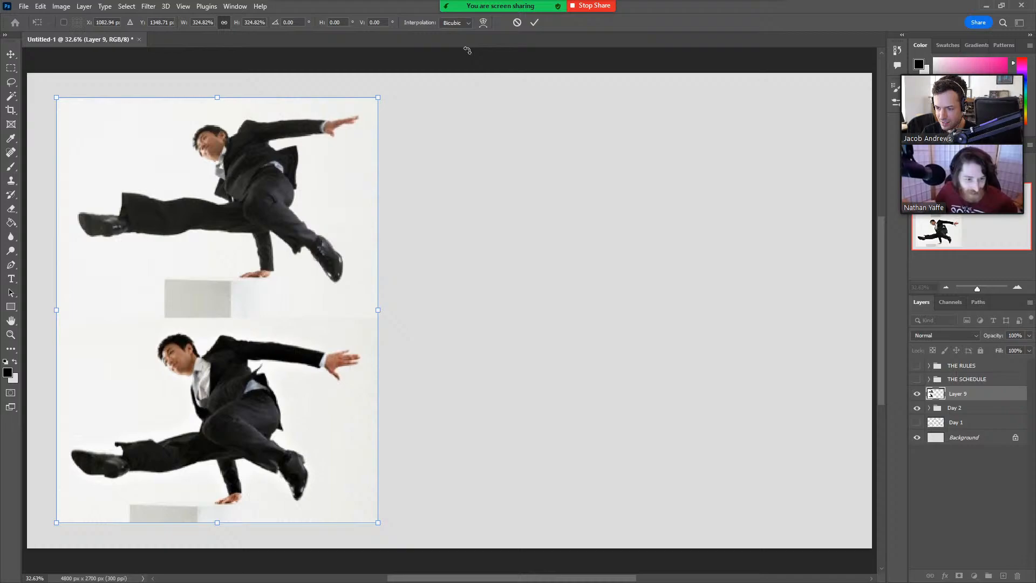
{"action": "left_click", "coordinate": [533, 23]}
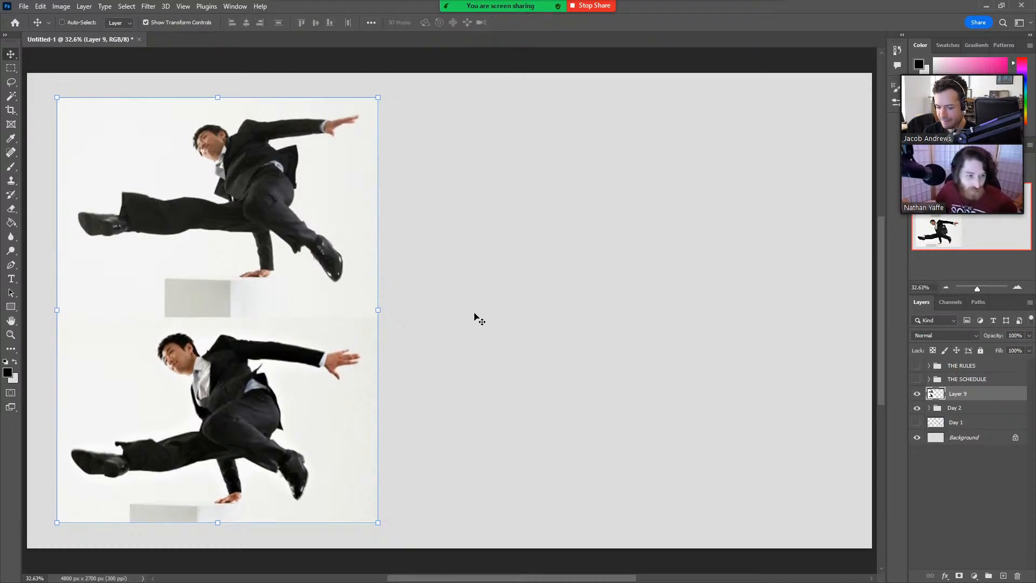
{"action": "key", "text": "z"}
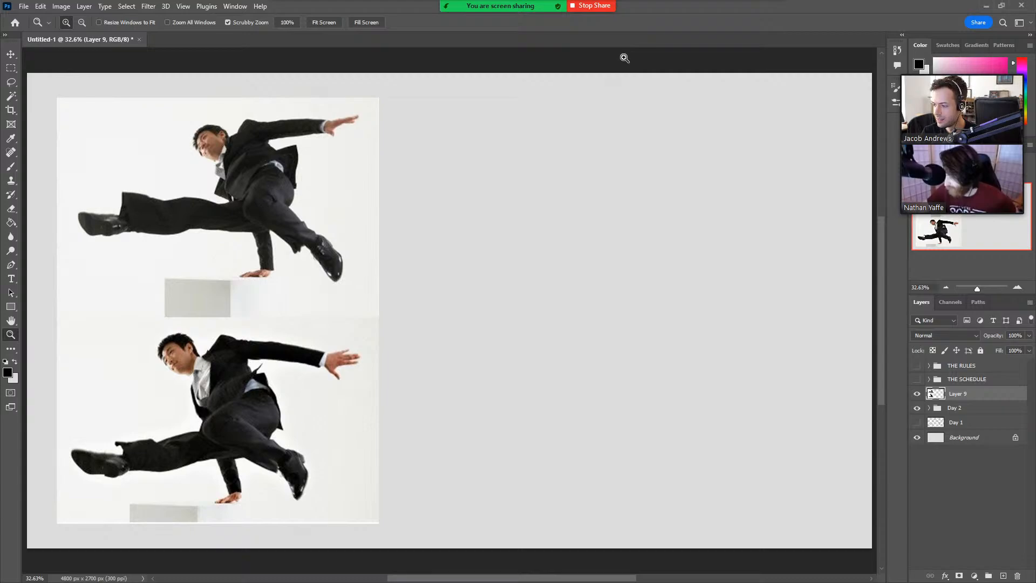
Paste the black-and-white skateboarder photo and scale it to about 430% so it covers the left half of the canvas.
{"action": "key", "text": "ctrl+v"}
{"action": "key", "text": "ctrl+t"}
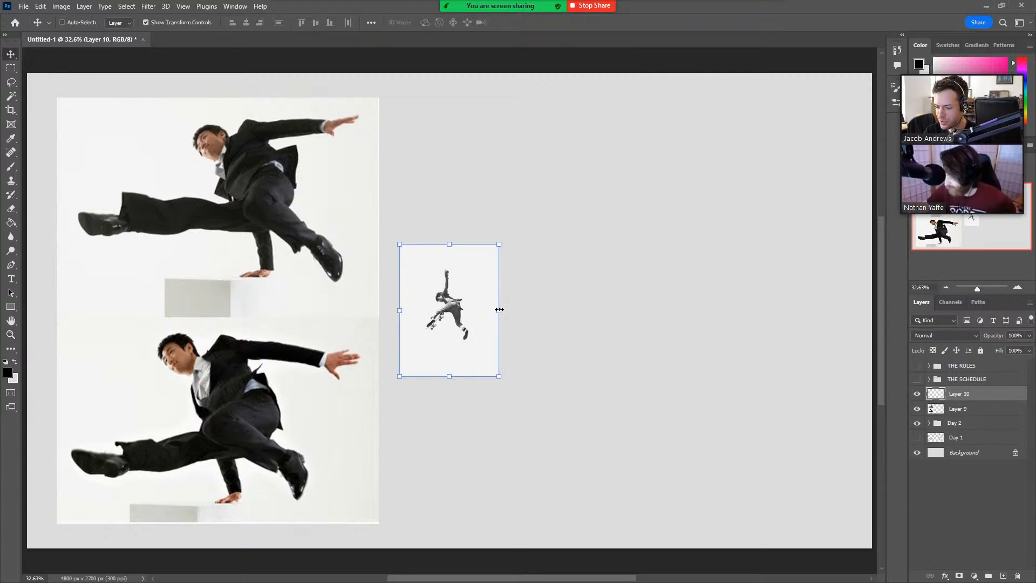
{"action": "left_click_drag", "start_coordinate": [499, 309], "coordinate": [825, 282]}
{"action": "left_click_drag", "start_coordinate": [750, 287], "coordinate": [379, 287]}
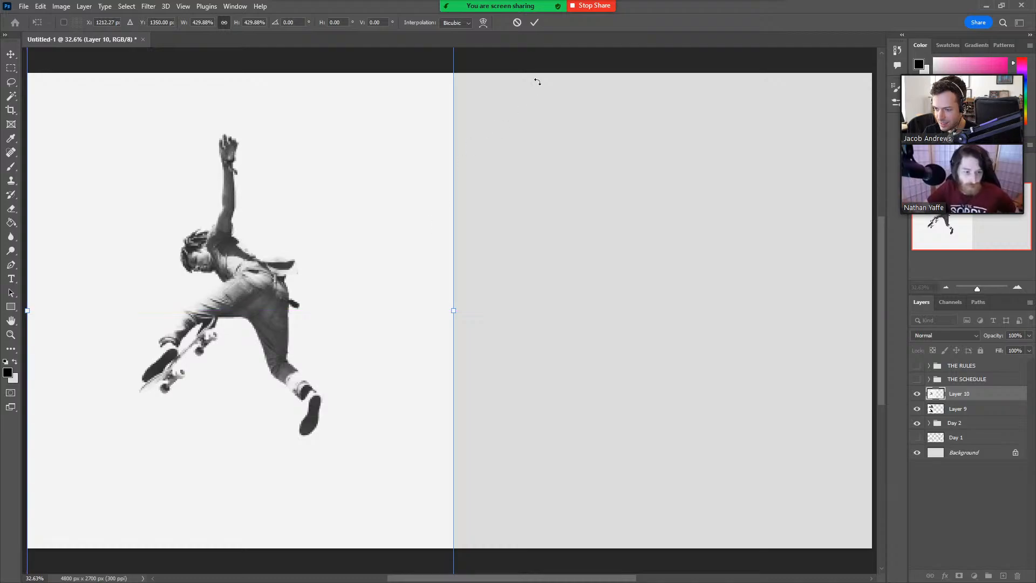
{"action": "left_click", "coordinate": [534, 22]}
{"action": "key", "text": "z"}
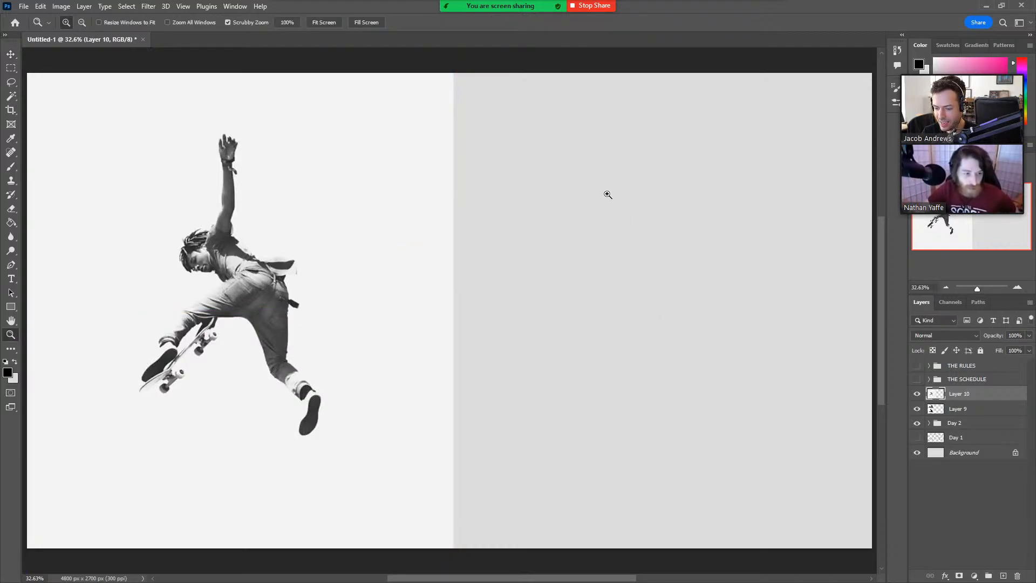
Hide the black-and-white skateboarder photo and add a new empty layer directly above the Day 2 group.
{"action": "left_click", "coordinate": [916, 395]}
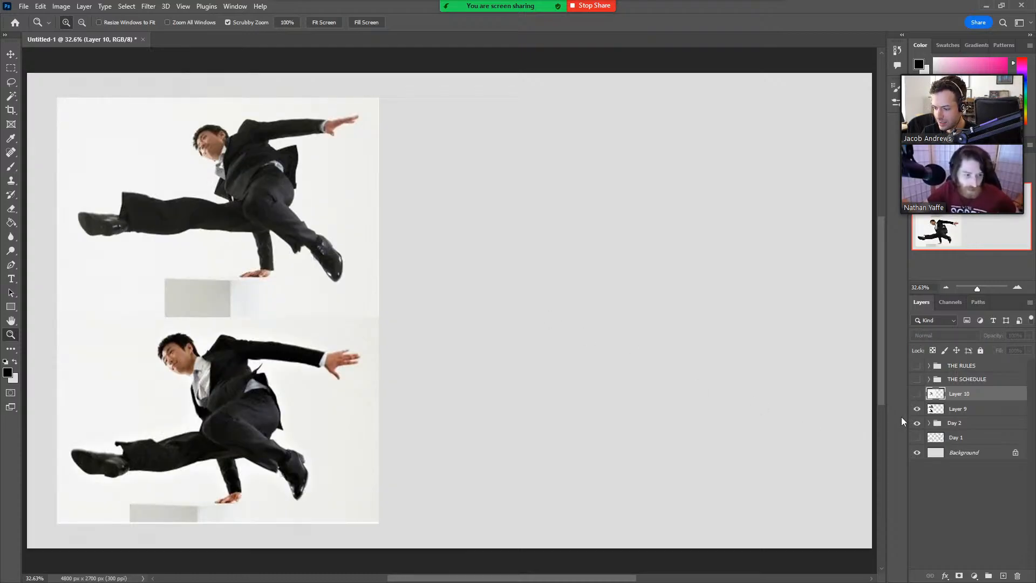
{"action": "left_click", "coordinate": [984, 423]}
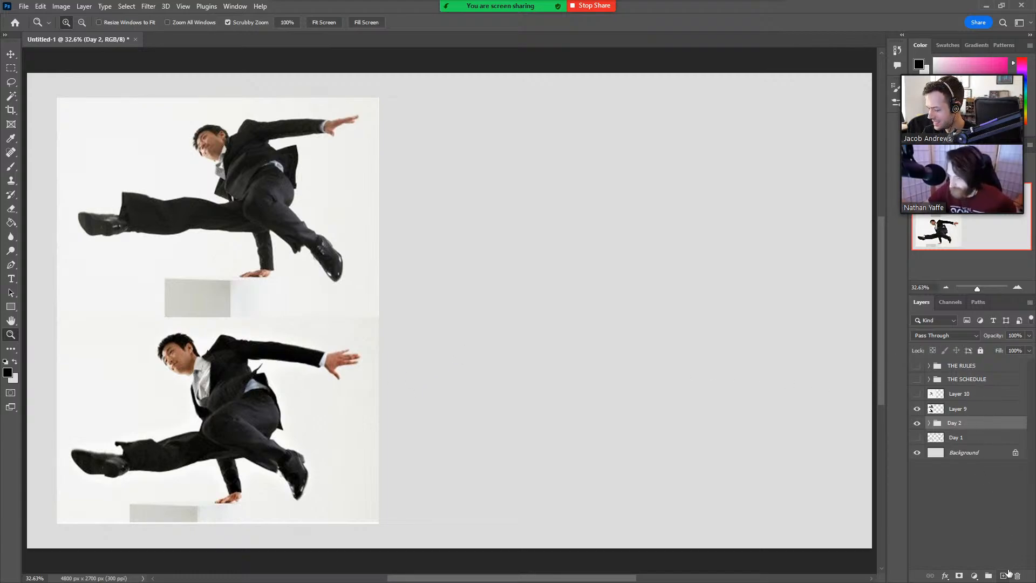
{"action": "left_click", "coordinate": [1004, 575]}
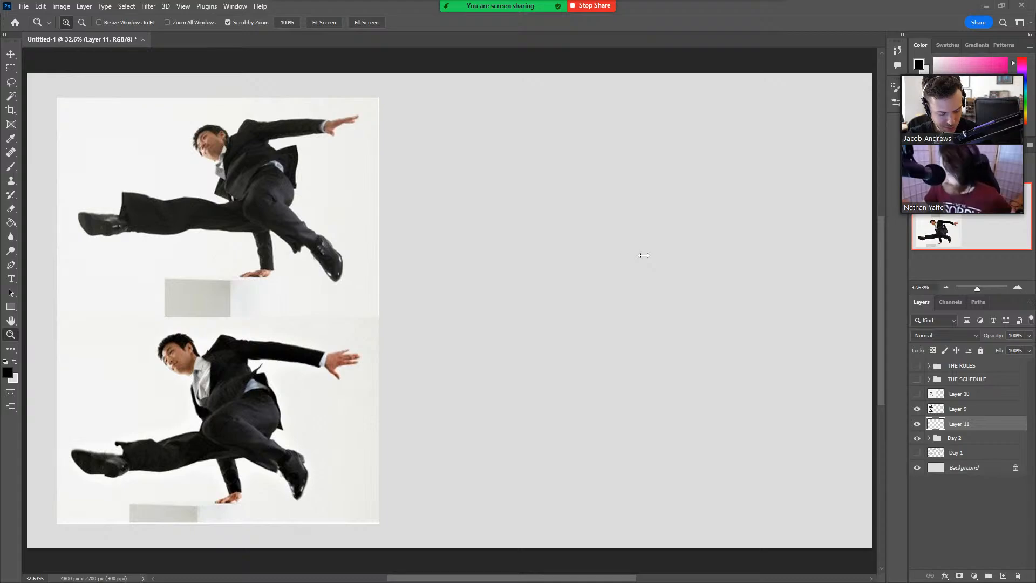
Rough in the lower suited man's angled torso with the Brush, adding lines for his supporting arm and outstretched arm.
{"action": "left_click_drag", "start_coordinate": [610, 316], "coordinate": [613, 321]}
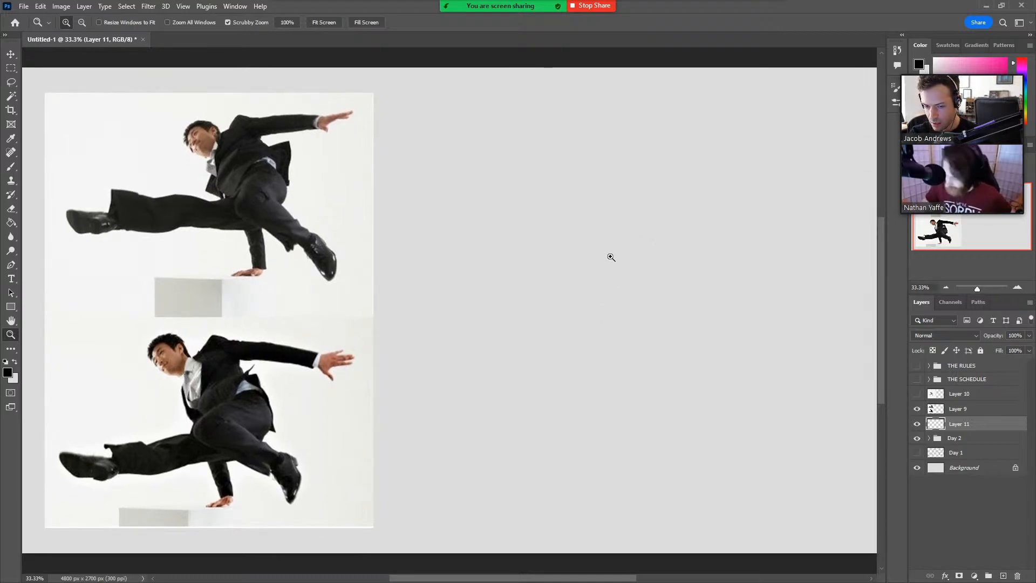
{"action": "left_click", "coordinate": [324, 22]}
{"action": "key", "text": "b"}
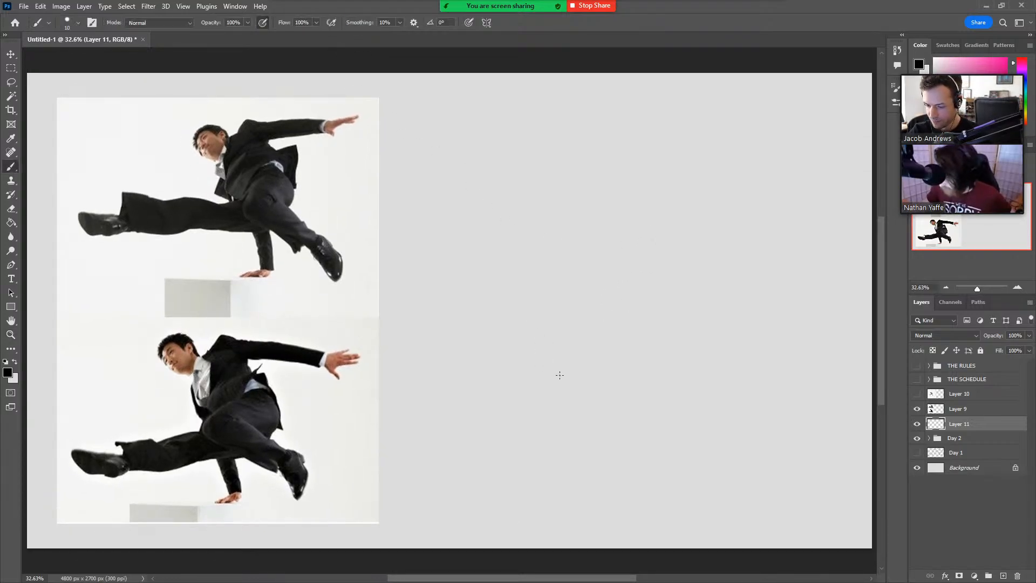
{"action": "mouse_move", "coordinate": [587, 432]}
{"action": "left_mouse_down"}
{"action": "mouse_move", "coordinate": [534, 386]}
{"action": "mouse_move", "coordinate": [577, 317]}
{"action": "mouse_move", "coordinate": [622, 368]}
{"action": "mouse_move", "coordinate": [632, 400]}
{"action": "left_mouse_up"}
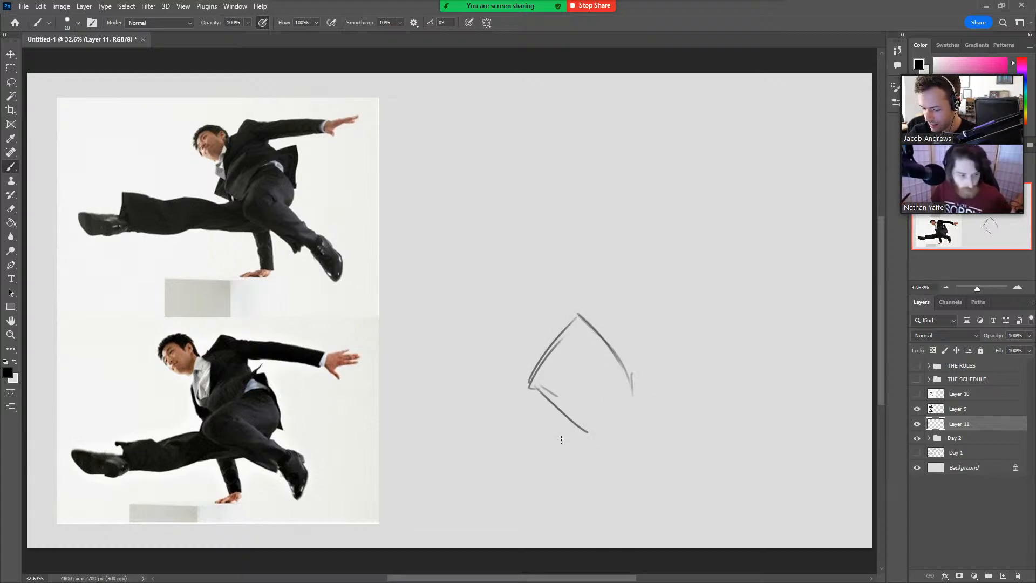
{"action": "left_click_drag", "start_coordinate": [530, 370], "coordinate": [559, 526]}
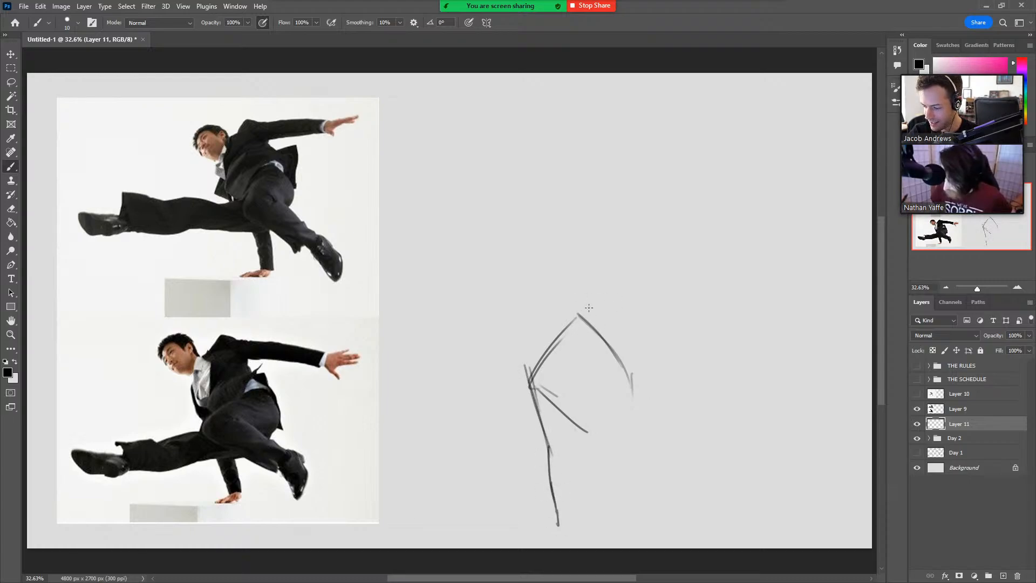
{"action": "left_click_drag", "start_coordinate": [578, 314], "coordinate": [649, 333]}
{"action": "left_click_drag", "start_coordinate": [580, 315], "coordinate": [744, 348]}
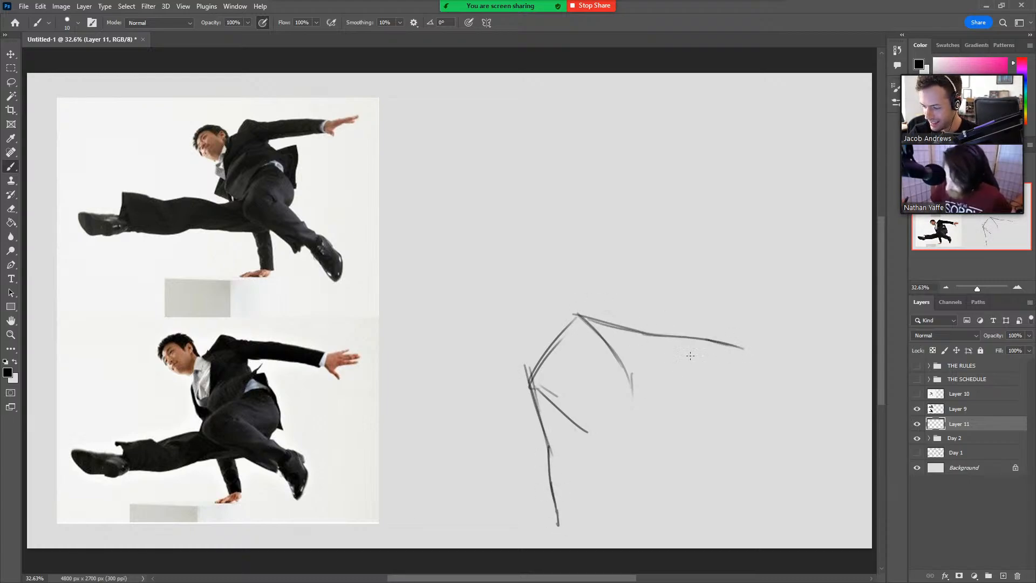
Sketch the suited figure's rounded hip and bent thigh, with the lower leg angling down to the trouser cuff.
{"action": "mouse_move", "coordinate": [593, 423]}
{"action": "left_mouse_down"}
{"action": "mouse_move", "coordinate": [623, 382]}
{"action": "mouse_move", "coordinate": [629, 458]}
{"action": "mouse_move", "coordinate": [566, 475]}
{"action": "left_mouse_up"}
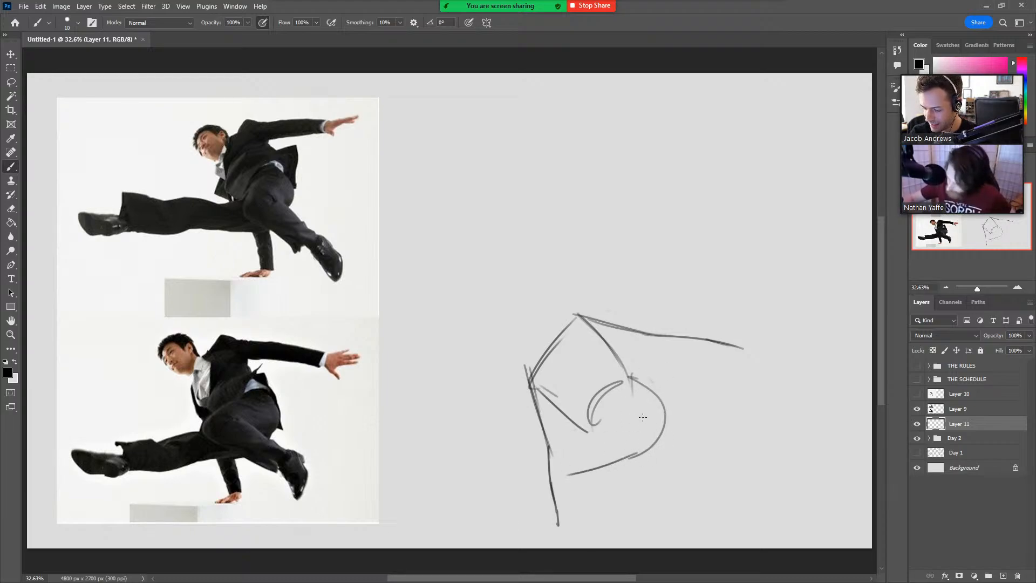
{"action": "left_click_drag", "start_coordinate": [599, 407], "coordinate": [581, 419]}
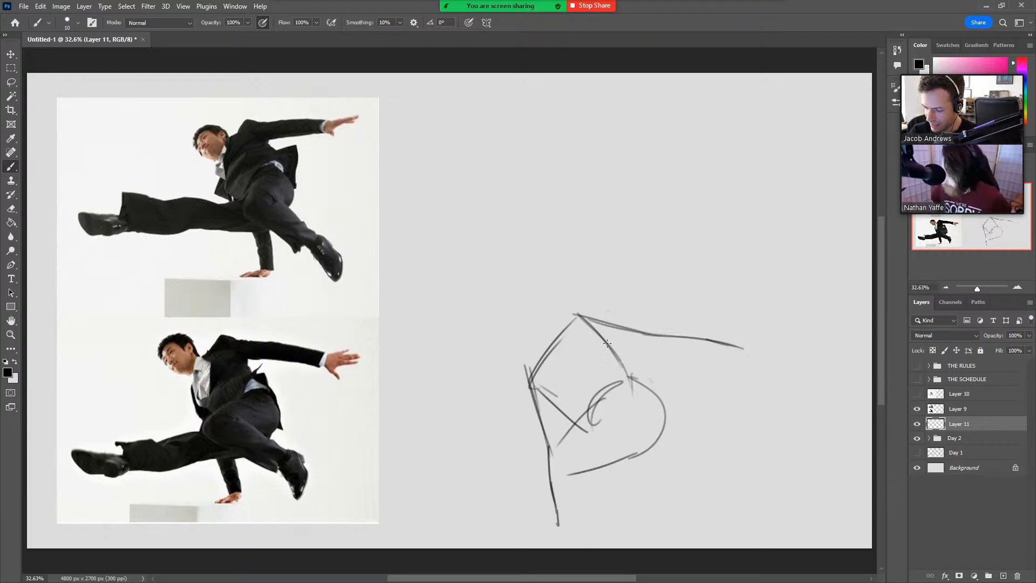
{"action": "left_click_drag", "start_coordinate": [597, 326], "coordinate": [658, 420]}
{"action": "left_click_drag", "start_coordinate": [633, 375], "coordinate": [654, 435]}
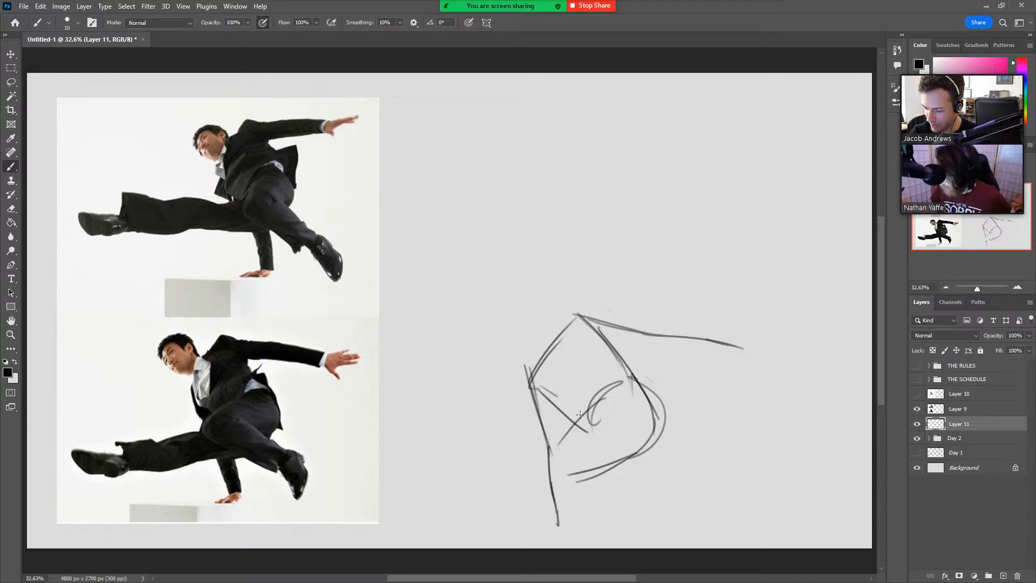
{"action": "mouse_move", "coordinate": [580, 414]}
{"action": "left_mouse_down"}
{"action": "mouse_move", "coordinate": [552, 474]}
{"action": "mouse_move", "coordinate": [643, 521]}
{"action": "left_mouse_up"}
{"action": "mouse_move", "coordinate": [571, 451]}
{"action": "left_mouse_down"}
{"action": "mouse_move", "coordinate": [637, 488]}
{"action": "mouse_move", "coordinate": [645, 515]}
{"action": "left_mouse_up"}
Move the figure sketch higher on the canvas, and darken its shoulder curve and the arc over the bent thigh.
{"action": "key", "text": "v"}
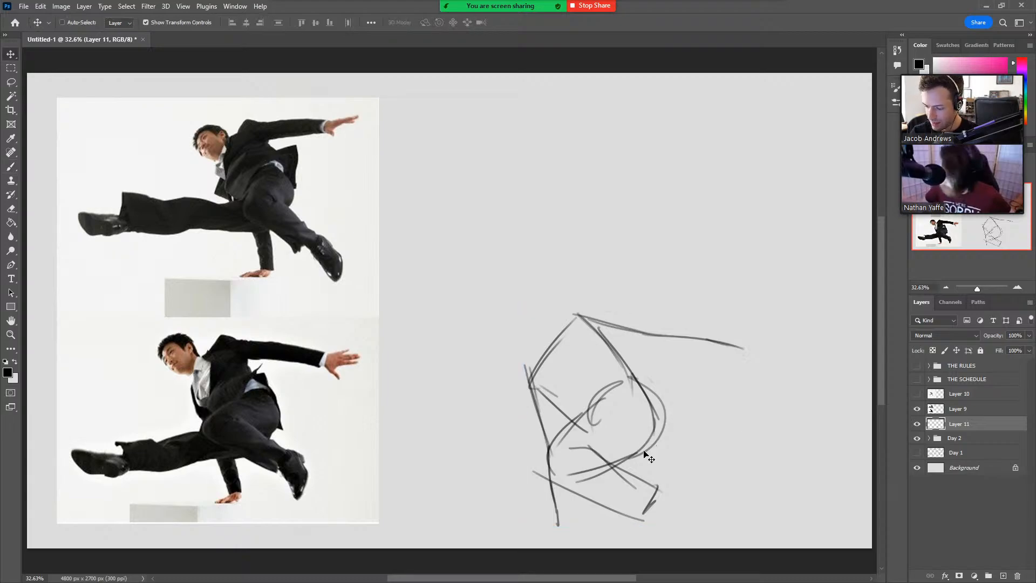
{"action": "left_click_drag", "start_coordinate": [642, 441], "coordinate": [638, 372]}
{"action": "key", "text": "b"}
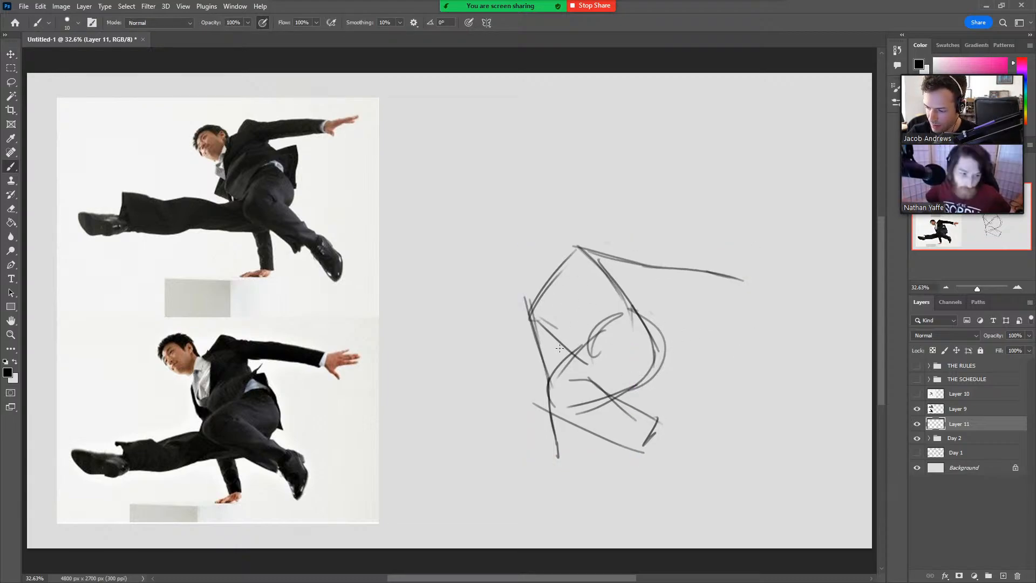
{"action": "left_click_drag", "start_coordinate": [533, 322], "coordinate": [578, 251]}
{"action": "mouse_move", "coordinate": [540, 287]}
{"action": "left_mouse_down"}
{"action": "mouse_move", "coordinate": [533, 334]}
{"action": "mouse_move", "coordinate": [594, 250]}
{"action": "left_mouse_up"}
{"action": "left_click_drag", "start_coordinate": [584, 349], "coordinate": [628, 311]}
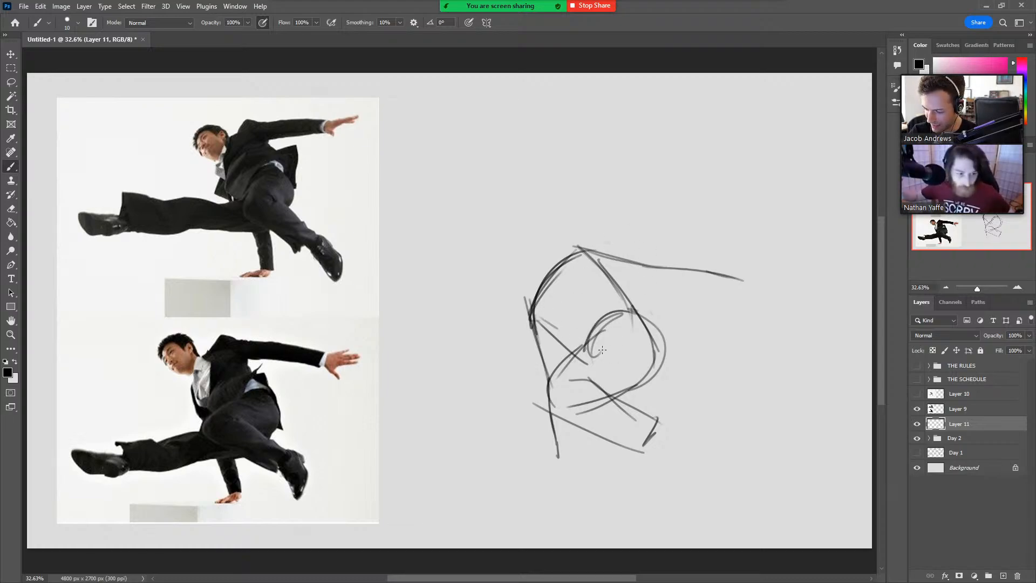
Sketch the upper and lower contours of the suited figure's extended leg, redoing stray strokes, and darken the hip curve.
{"action": "mouse_move", "coordinate": [559, 371]}
{"action": "left_mouse_down"}
{"action": "mouse_move", "coordinate": [480, 407]}
{"action": "mouse_move", "coordinate": [419, 411]}
{"action": "left_mouse_up"}
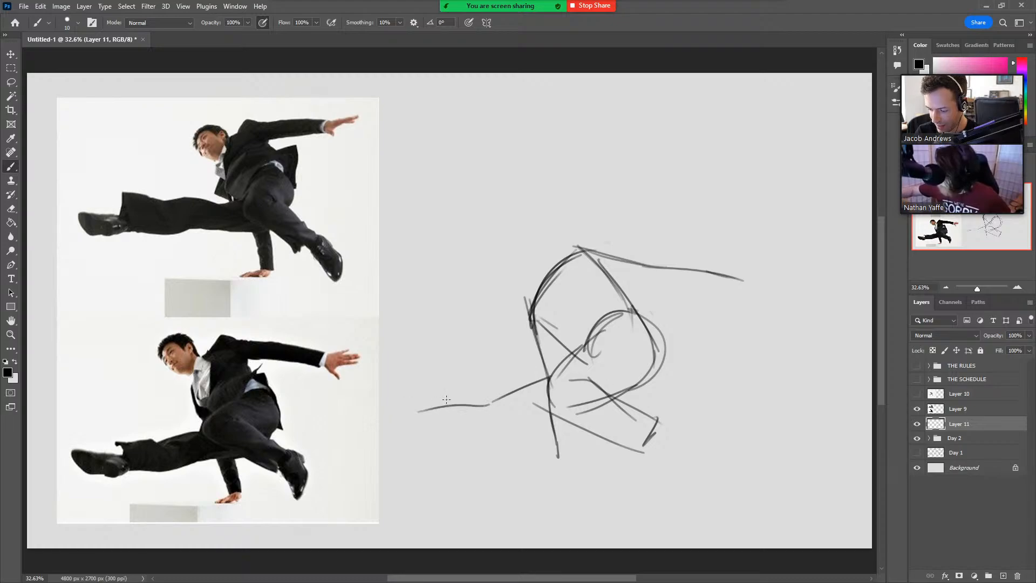
{"action": "key", "text": "ctrl+z"}
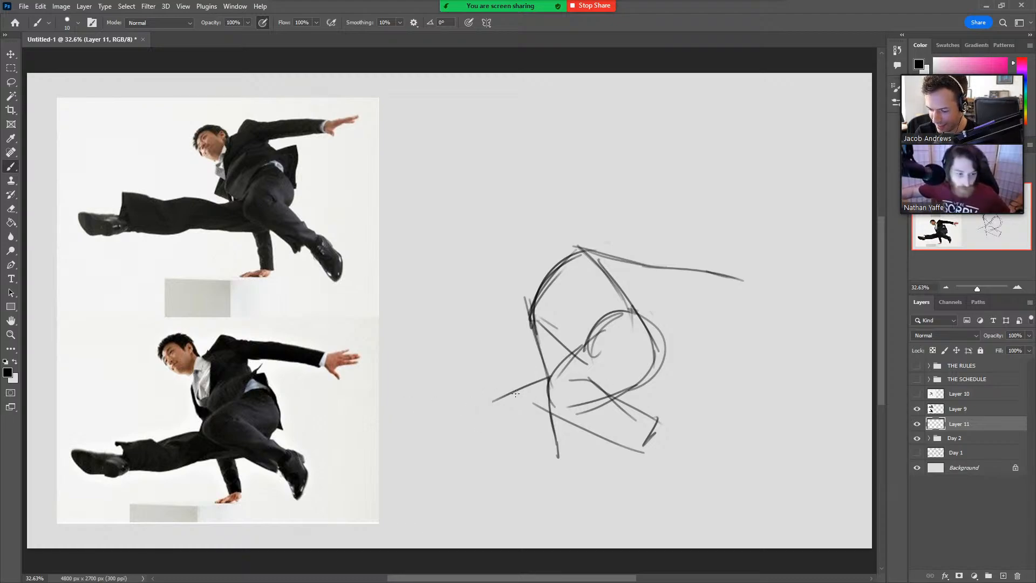
{"action": "left_click_drag", "start_coordinate": [532, 384], "coordinate": [404, 439]}
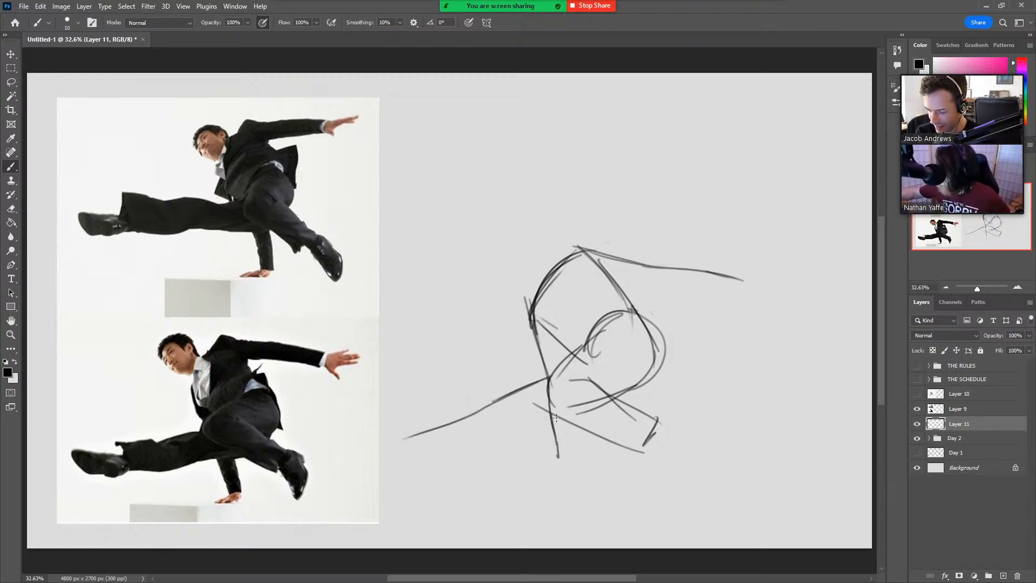
{"action": "left_click_drag", "start_coordinate": [556, 415], "coordinate": [446, 481]}
{"action": "key", "text": "ctrl+z"}
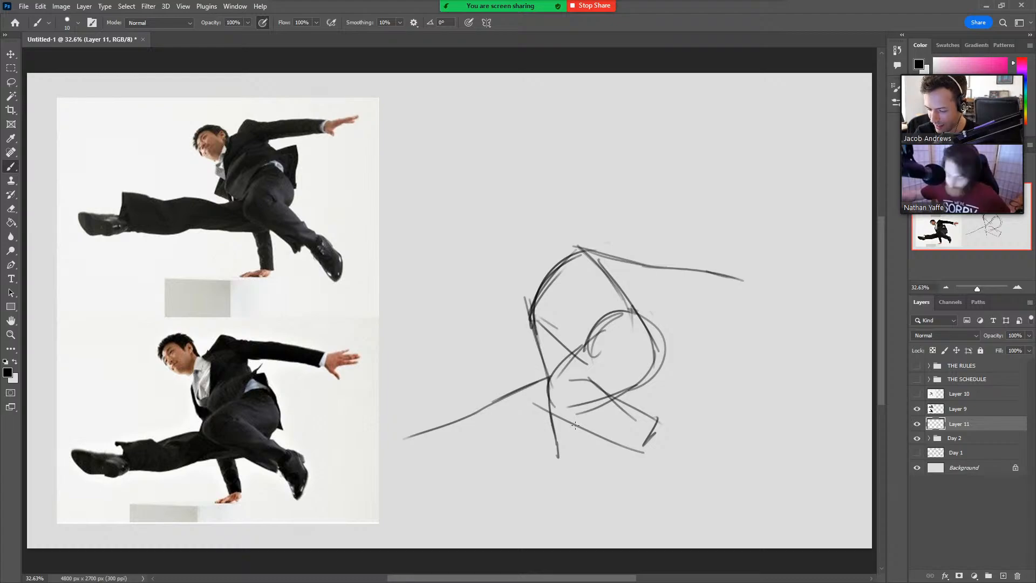
{"action": "mouse_move", "coordinate": [652, 340]}
{"action": "left_mouse_down"}
{"action": "mouse_move", "coordinate": [524, 444]}
{"action": "mouse_move", "coordinate": [503, 449]}
{"action": "left_mouse_up"}
{"action": "key", "text": "ctrl+z"}
{"action": "left_click_drag", "start_coordinate": [647, 328], "coordinate": [635, 401]}
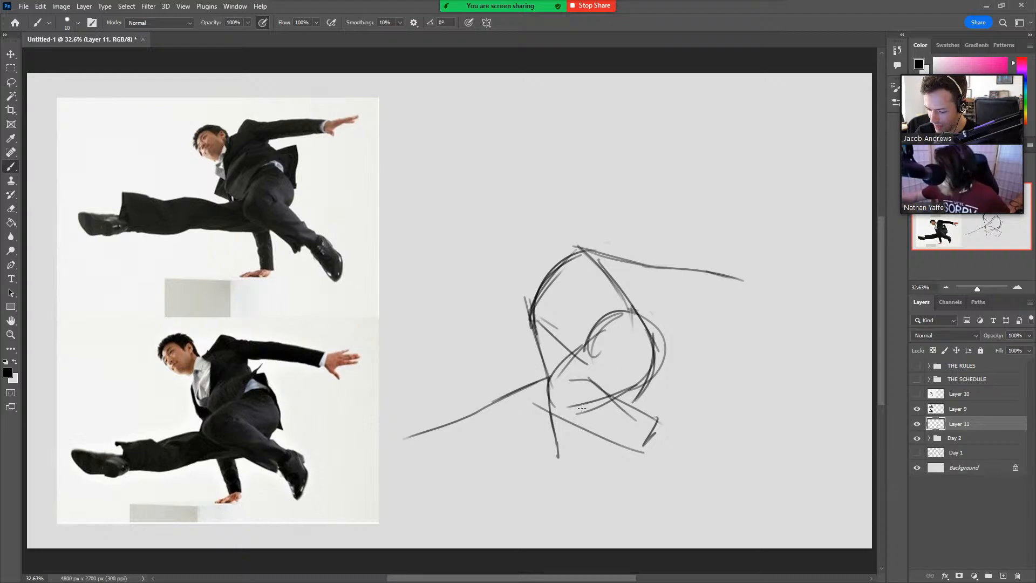
{"action": "mouse_move", "coordinate": [583, 426]}
{"action": "left_mouse_down"}
{"action": "mouse_move", "coordinate": [518, 444]}
{"action": "mouse_move", "coordinate": [520, 433]}
{"action": "mouse_move", "coordinate": [420, 473]}
{"action": "left_mouse_up"}
{"action": "key", "text": "ctrl+z"}
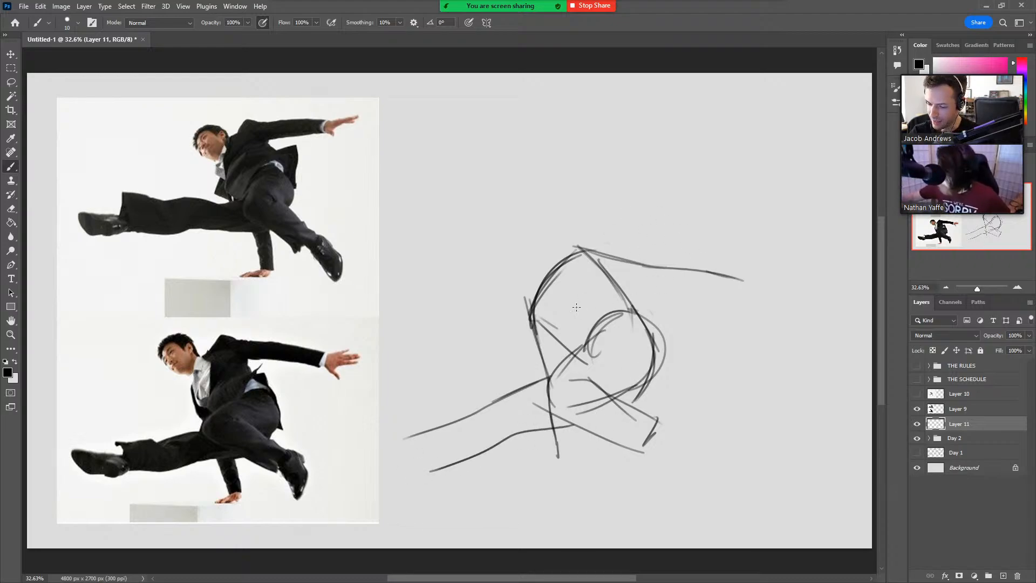
Redraw the suited figure's outstretched arm with a sleeve, cuff and spread-fingered hand, erasing the overlapping construction lines at the shoulder.
{"action": "mouse_move", "coordinate": [556, 266]}
{"action": "left_mouse_down"}
{"action": "mouse_move", "coordinate": [586, 231]}
{"action": "mouse_move", "coordinate": [603, 248]}
{"action": "mouse_move", "coordinate": [647, 257]}
{"action": "mouse_move", "coordinate": [742, 252]}
{"action": "left_mouse_up"}
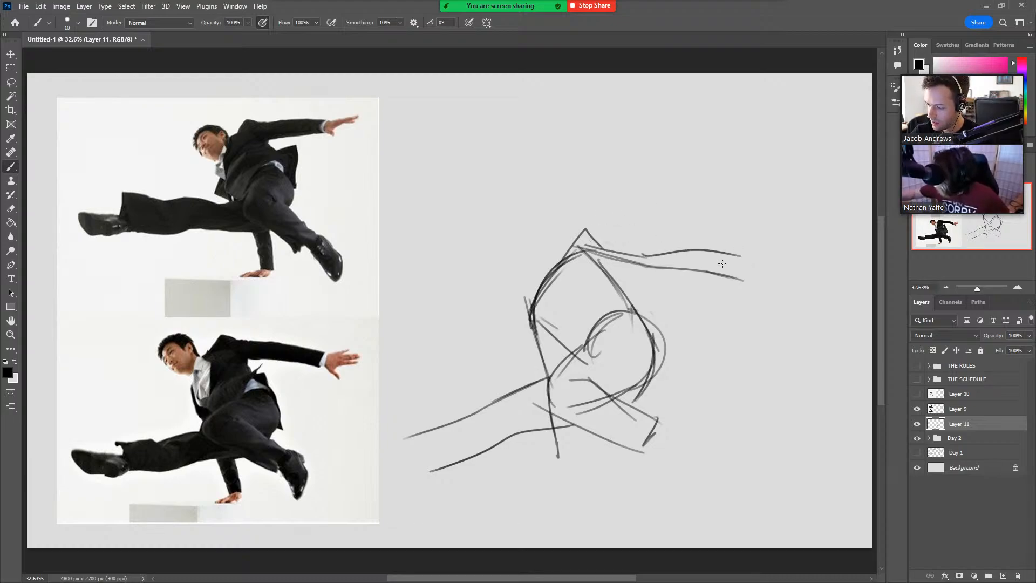
{"action": "key", "text": "ctrl+z"}
{"action": "left_click_drag", "start_coordinate": [651, 256], "coordinate": [747, 262]}
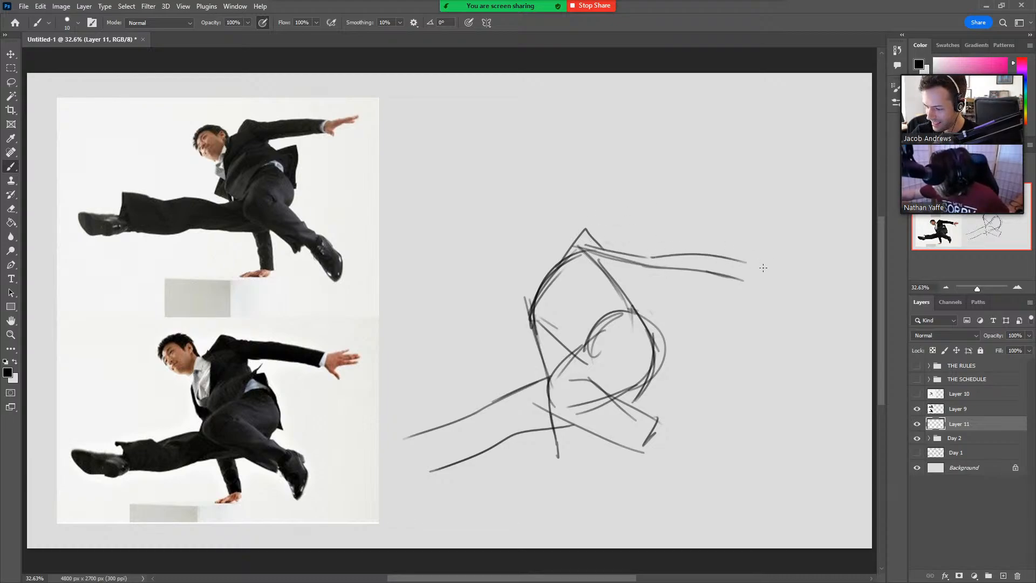
{"action": "mouse_move", "coordinate": [609, 278]}
{"action": "left_mouse_down"}
{"action": "mouse_move", "coordinate": [723, 287]}
{"action": "mouse_move", "coordinate": [743, 277]}
{"action": "mouse_move", "coordinate": [742, 263]}
{"action": "mouse_move", "coordinate": [776, 263]}
{"action": "mouse_move", "coordinate": [755, 291]}
{"action": "mouse_move", "coordinate": [775, 285]}
{"action": "mouse_move", "coordinate": [767, 312]}
{"action": "mouse_move", "coordinate": [774, 306]}
{"action": "left_mouse_up"}
{"action": "mouse_move", "coordinate": [766, 265]}
{"action": "left_mouse_down"}
{"action": "mouse_move", "coordinate": [796, 249]}
{"action": "mouse_move", "coordinate": [786, 258]}
{"action": "mouse_move", "coordinate": [809, 274]}
{"action": "mouse_move", "coordinate": [776, 278]}
{"action": "mouse_move", "coordinate": [810, 287]}
{"action": "mouse_move", "coordinate": [801, 271]}
{"action": "left_mouse_up"}
{"action": "key", "text": "ctrl+z"}
{"action": "key", "text": "e"}
{"action": "mouse_move", "coordinate": [733, 270]}
{"action": "left_mouse_down"}
{"action": "mouse_move", "coordinate": [586, 249]}
{"action": "mouse_move", "coordinate": [613, 270]}
{"action": "mouse_move", "coordinate": [604, 245]}
{"action": "mouse_move", "coordinate": [604, 277]}
{"action": "mouse_move", "coordinate": [589, 290]}
{"action": "mouse_move", "coordinate": [573, 349]}
{"action": "left_mouse_up"}
{"action": "key", "text": "b"}
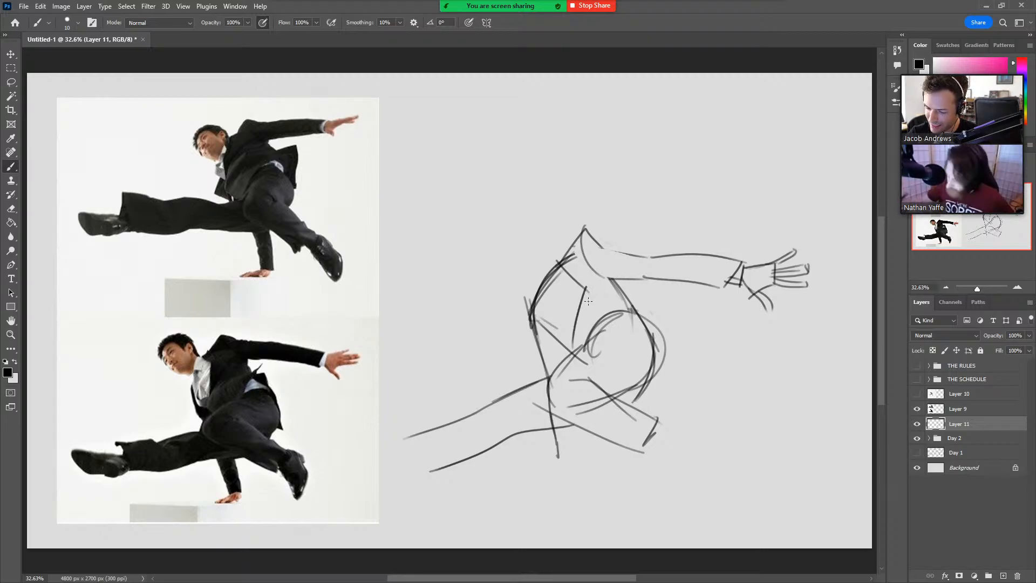
Redo the jacket's lapel edge down the chest, and add short lines under the outstretched arm and along the opposite side of the torso.
{"action": "key", "text": "ctrl+z"}
{"action": "key", "text": "ctrl+z"}
{"action": "mouse_move", "coordinate": [562, 256]}
{"action": "left_mouse_down"}
{"action": "mouse_move", "coordinate": [577, 288]}
{"action": "mouse_move", "coordinate": [570, 354]}
{"action": "left_mouse_up"}
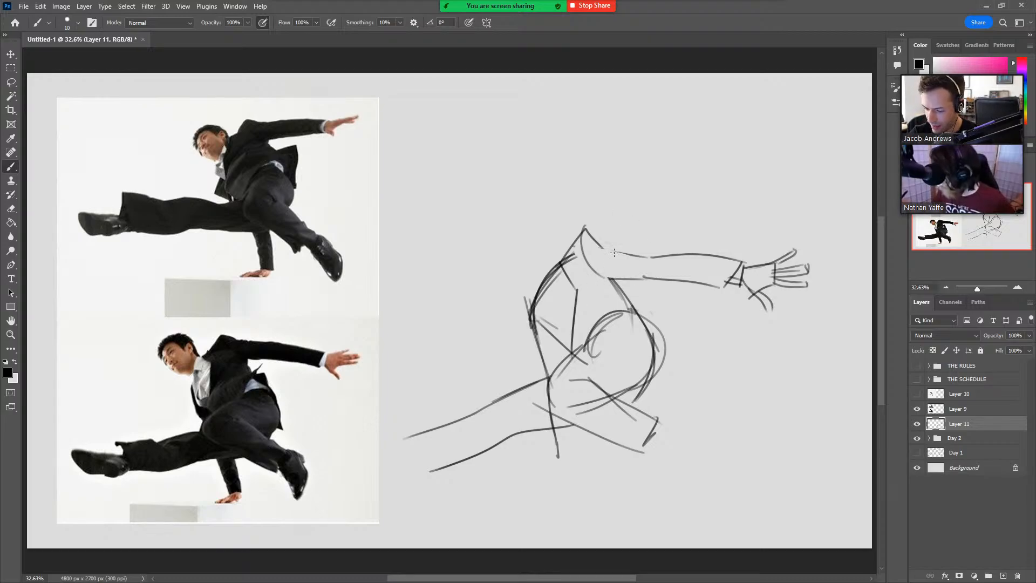
{"action": "left_click_drag", "start_coordinate": [618, 273], "coordinate": [616, 298]}
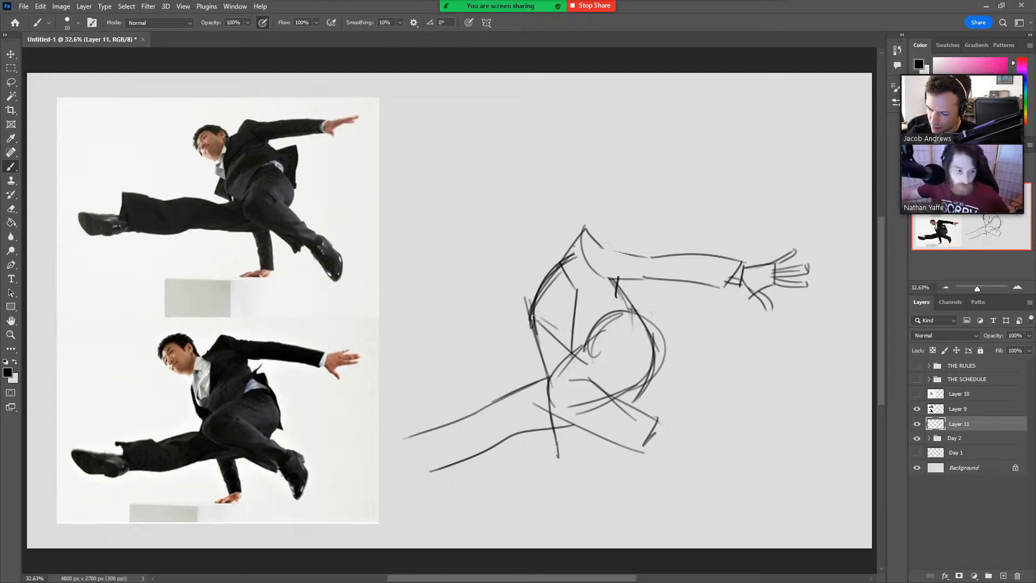
{"action": "left_click_drag", "start_coordinate": [537, 294], "coordinate": [539, 329]}
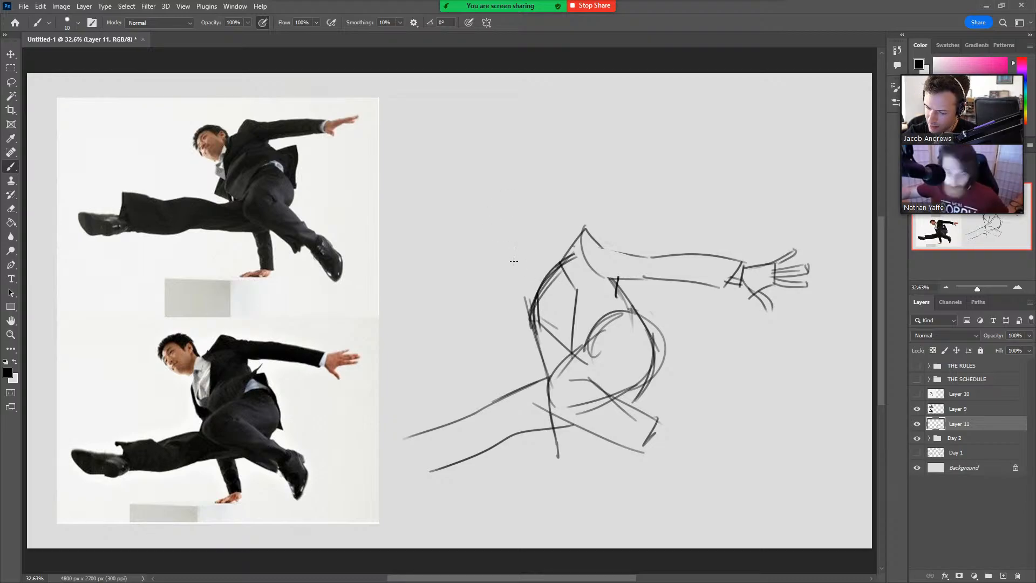
Sketch the head as a tilted oval beside the raised shoulder, redoing it once, and shift the whole figure up and to the right.
{"action": "mouse_move", "coordinate": [511, 268]}
{"action": "left_mouse_down"}
{"action": "mouse_move", "coordinate": [528, 286]}
{"action": "mouse_move", "coordinate": [507, 270]}
{"action": "mouse_move", "coordinate": [502, 243]}
{"action": "mouse_move", "coordinate": [546, 276]}
{"action": "mouse_move", "coordinate": [526, 288]}
{"action": "left_mouse_up"}
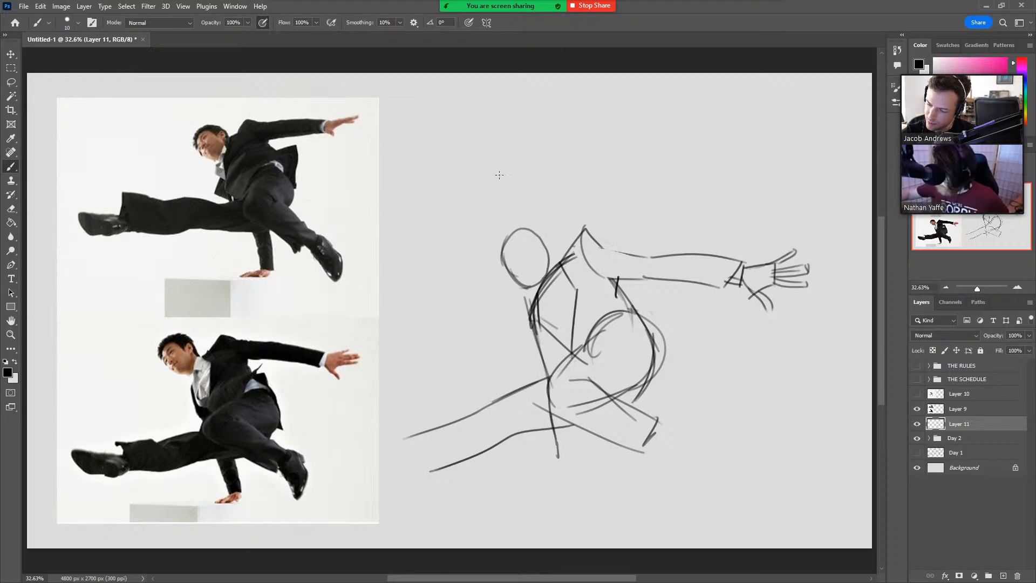
{"action": "key", "text": "ctrl+z"}
{"action": "key", "text": "ctrl+z"}
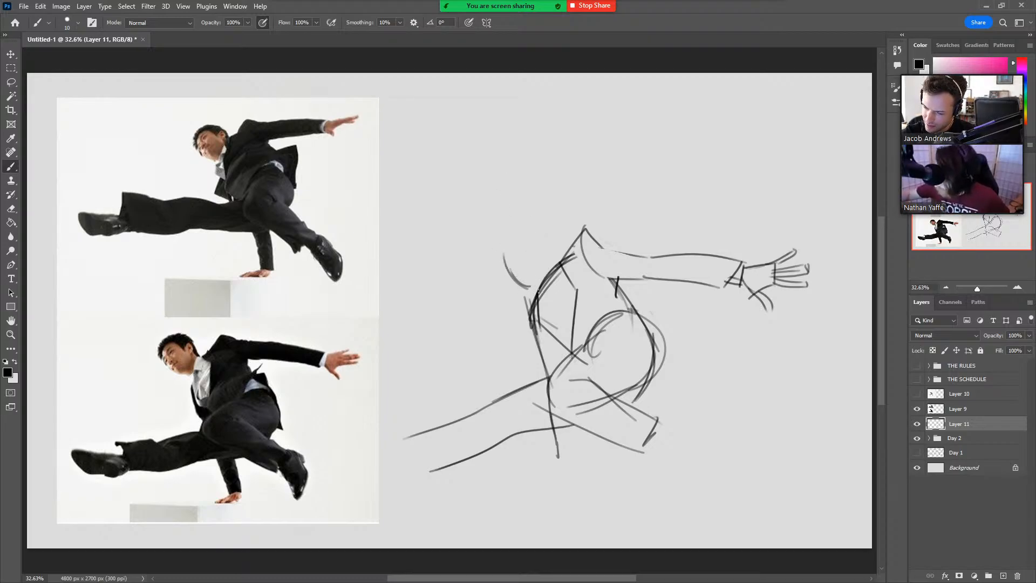
{"action": "mouse_move", "coordinate": [530, 283]}
{"action": "left_mouse_down"}
{"action": "mouse_move", "coordinate": [497, 260]}
{"action": "mouse_move", "coordinate": [529, 285]}
{"action": "mouse_move", "coordinate": [499, 260]}
{"action": "mouse_move", "coordinate": [497, 234]}
{"action": "mouse_move", "coordinate": [498, 248]}
{"action": "mouse_move", "coordinate": [524, 219]}
{"action": "mouse_move", "coordinate": [511, 228]}
{"action": "mouse_move", "coordinate": [541, 234]}
{"action": "mouse_move", "coordinate": [516, 224]}
{"action": "mouse_move", "coordinate": [546, 262]}
{"action": "left_mouse_up"}
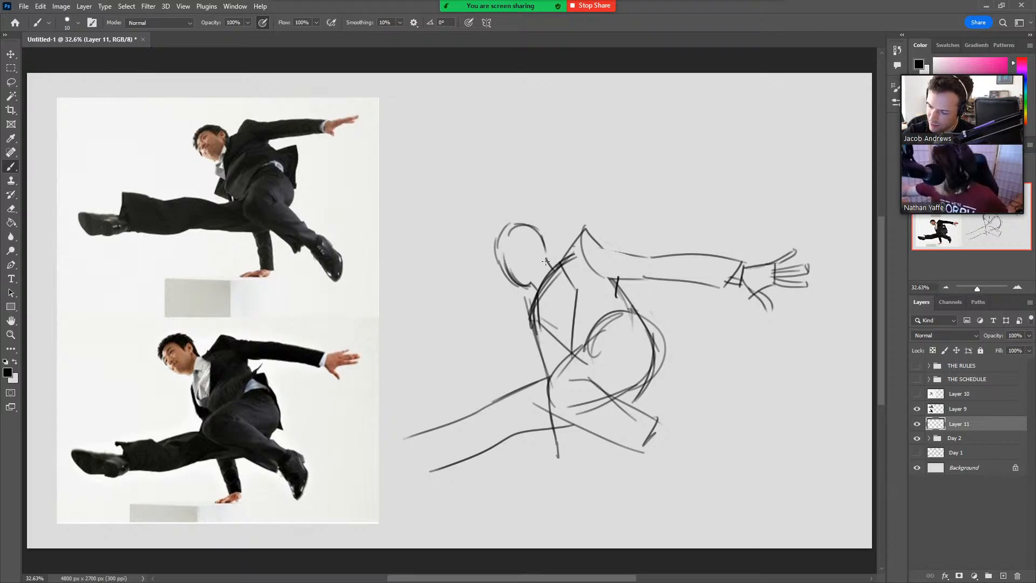
{"action": "left_click_drag", "start_coordinate": [668, 382], "coordinate": [714, 353], "text": "ctrl"}
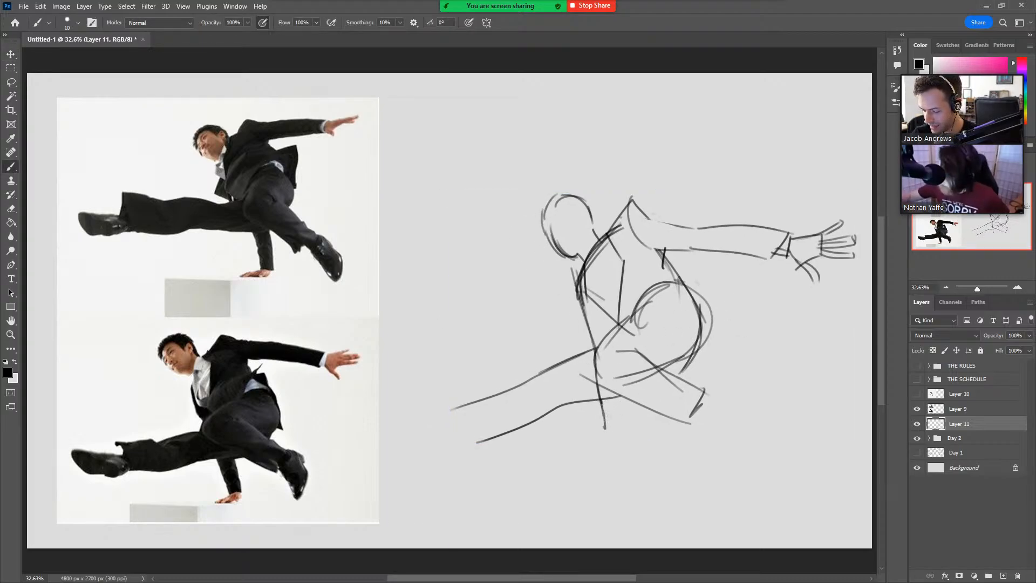
Draw the supporting forearm with its sleeve cuff and a planted hand with splayed fingers, redoing stray finger strokes.
{"action": "mouse_move", "coordinate": [602, 405]}
{"action": "left_mouse_down"}
{"action": "mouse_move", "coordinate": [606, 439]}
{"action": "mouse_move", "coordinate": [632, 440]}
{"action": "mouse_move", "coordinate": [575, 468]}
{"action": "left_mouse_up"}
{"action": "mouse_move", "coordinate": [630, 441]}
{"action": "left_mouse_down"}
{"action": "mouse_move", "coordinate": [614, 484]}
{"action": "mouse_move", "coordinate": [611, 474]}
{"action": "mouse_move", "coordinate": [588, 480]}
{"action": "mouse_move", "coordinate": [597, 474]}
{"action": "mouse_move", "coordinate": [570, 468]}
{"action": "mouse_move", "coordinate": [628, 454]}
{"action": "mouse_move", "coordinate": [596, 473]}
{"action": "mouse_move", "coordinate": [573, 475]}
{"action": "mouse_move", "coordinate": [620, 455]}
{"action": "mouse_move", "coordinate": [573, 476]}
{"action": "mouse_move", "coordinate": [612, 466]}
{"action": "mouse_move", "coordinate": [628, 437]}
{"action": "mouse_move", "coordinate": [668, 426]}
{"action": "mouse_move", "coordinate": [571, 474]}
{"action": "left_mouse_up"}
{"action": "key", "text": "ctrl+z"}
{"action": "key", "text": "ctrl+z"}
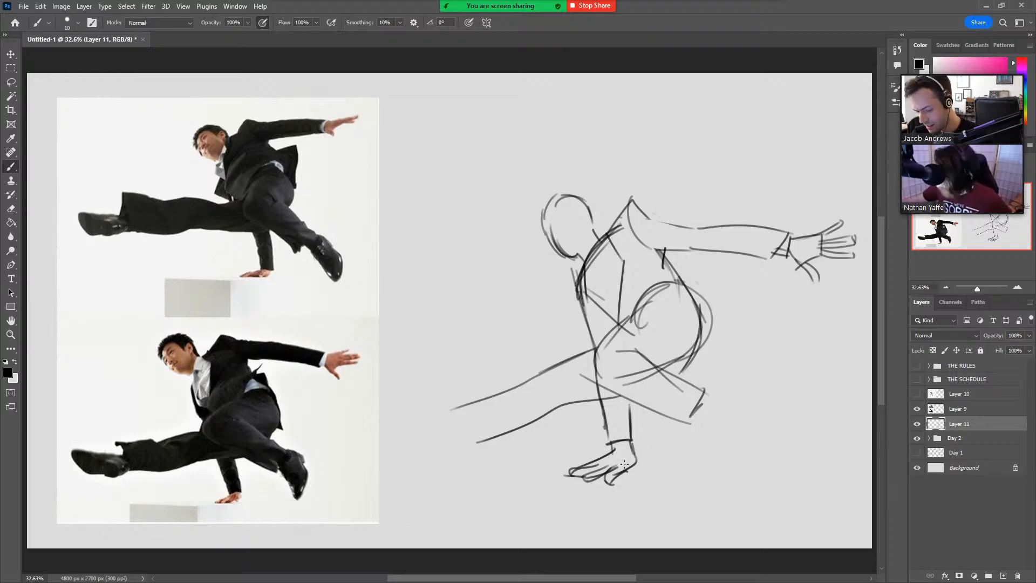
{"action": "key", "text": "ctrl+z"}
{"action": "key", "text": "ctrl+z"}
{"action": "mouse_move", "coordinate": [631, 449]}
{"action": "left_mouse_down"}
{"action": "mouse_move", "coordinate": [611, 482]}
{"action": "mouse_move", "coordinate": [622, 462]}
{"action": "mouse_move", "coordinate": [597, 449]}
{"action": "mouse_move", "coordinate": [613, 467]}
{"action": "mouse_move", "coordinate": [584, 480]}
{"action": "left_mouse_up"}
{"action": "key", "text": "ctrl+z"}
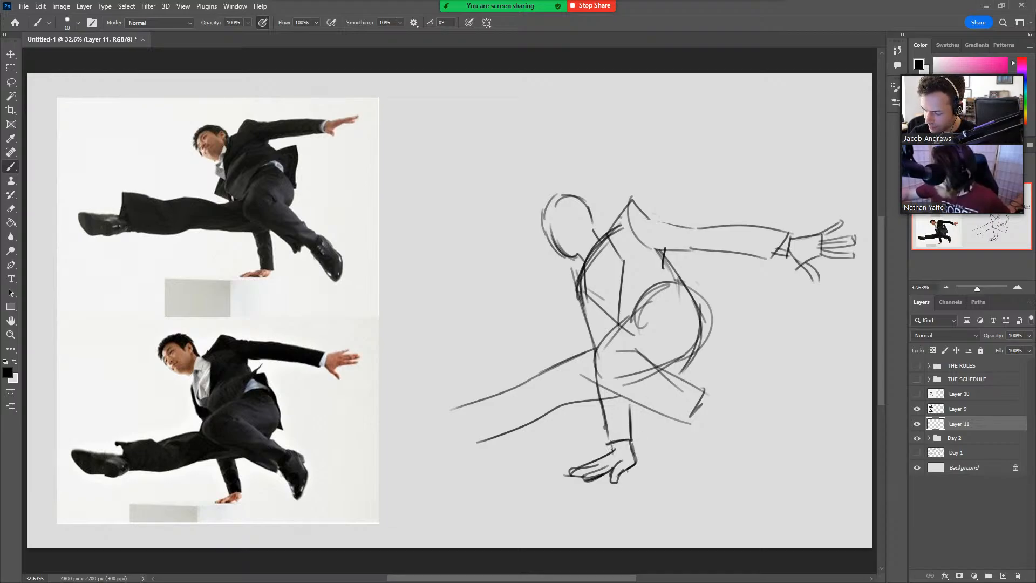
{"action": "left_click_drag", "start_coordinate": [608, 444], "coordinate": [632, 440]}
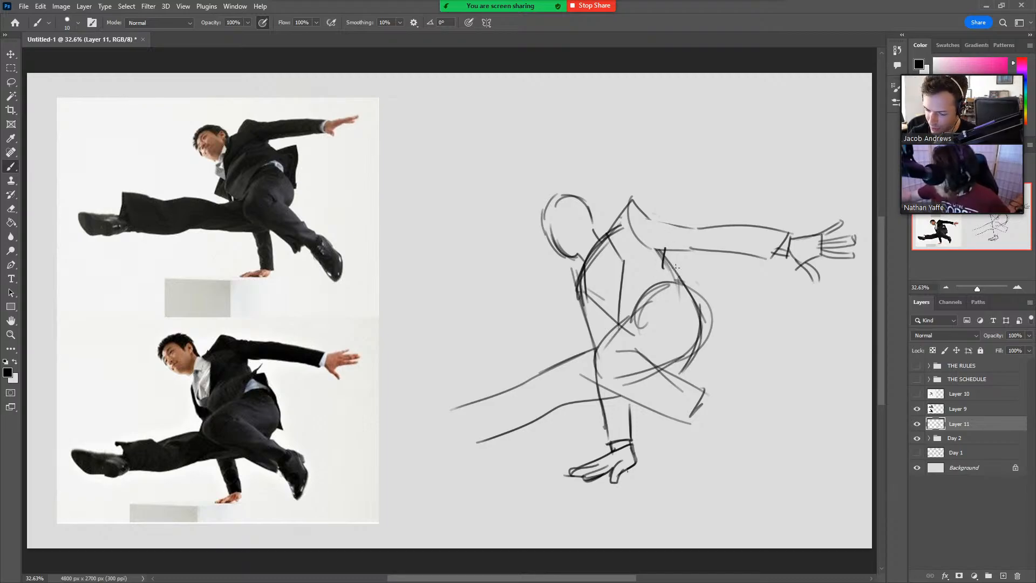
Define the line from waist to thigh, erase the torso lines crossing the thigh, and darken the underside of the bent lower leg.
{"action": "mouse_move", "coordinate": [605, 336]}
{"action": "left_mouse_down"}
{"action": "mouse_move", "coordinate": [667, 299]}
{"action": "mouse_move", "coordinate": [639, 313]}
{"action": "mouse_move", "coordinate": [596, 371]}
{"action": "left_mouse_up"}
{"action": "key", "text": "ctrl+z"}
{"action": "key", "text": "e"}
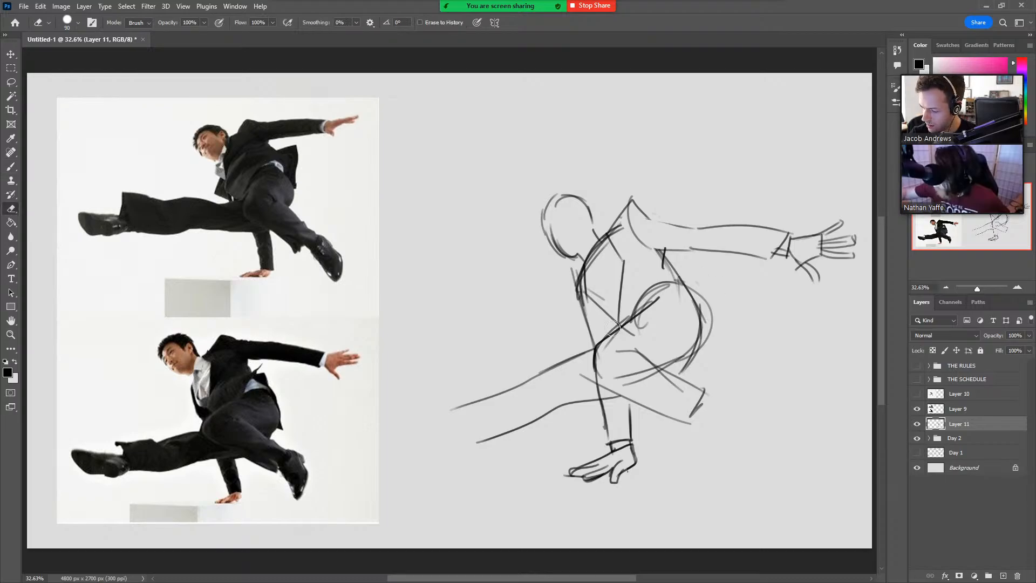
{"action": "mouse_move", "coordinate": [620, 325]}
{"action": "left_mouse_down"}
{"action": "mouse_move", "coordinate": [608, 348]}
{"action": "mouse_move", "coordinate": [637, 324]}
{"action": "mouse_move", "coordinate": [606, 336]}
{"action": "mouse_move", "coordinate": [605, 385]}
{"action": "mouse_move", "coordinate": [690, 424]}
{"action": "left_mouse_up"}
{"action": "key", "text": "b"}
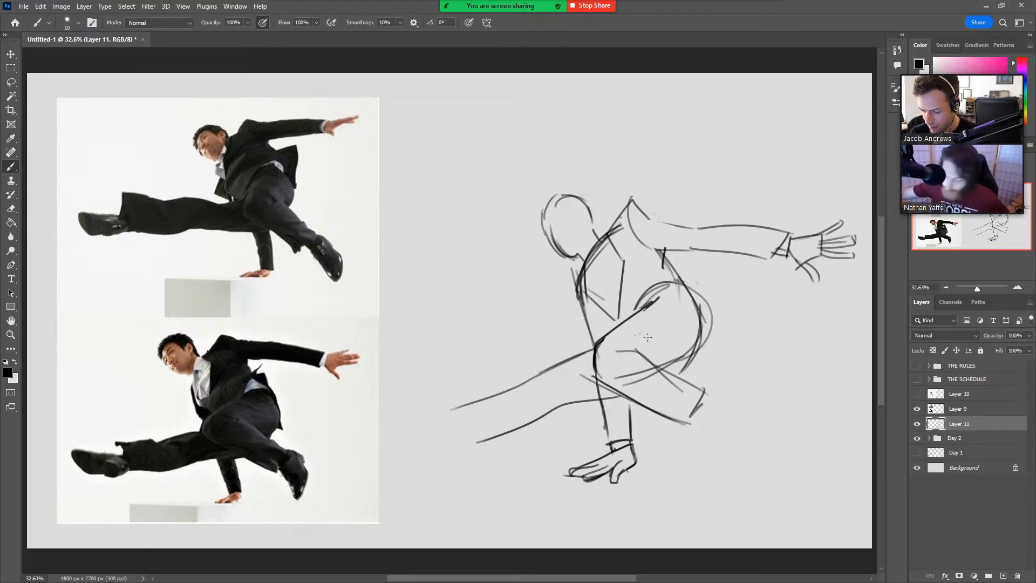
Add the crease behind the bent knee, refine the trouser cuff, and erase the leftover lines inside the lower leg.
{"action": "mouse_move", "coordinate": [645, 358]}
{"action": "left_mouse_down"}
{"action": "mouse_move", "coordinate": [616, 354]}
{"action": "mouse_move", "coordinate": [649, 360]}
{"action": "left_mouse_up"}
{"action": "key", "text": "ctrl+z"}
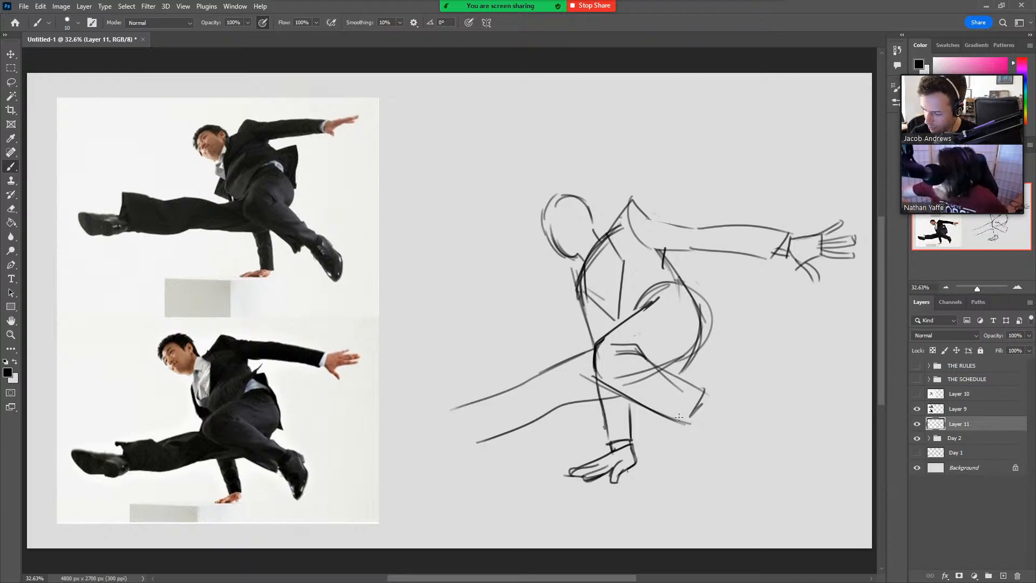
{"action": "left_click_drag", "start_coordinate": [690, 425], "coordinate": [703, 403]}
{"action": "key", "text": "ctrl+z"}
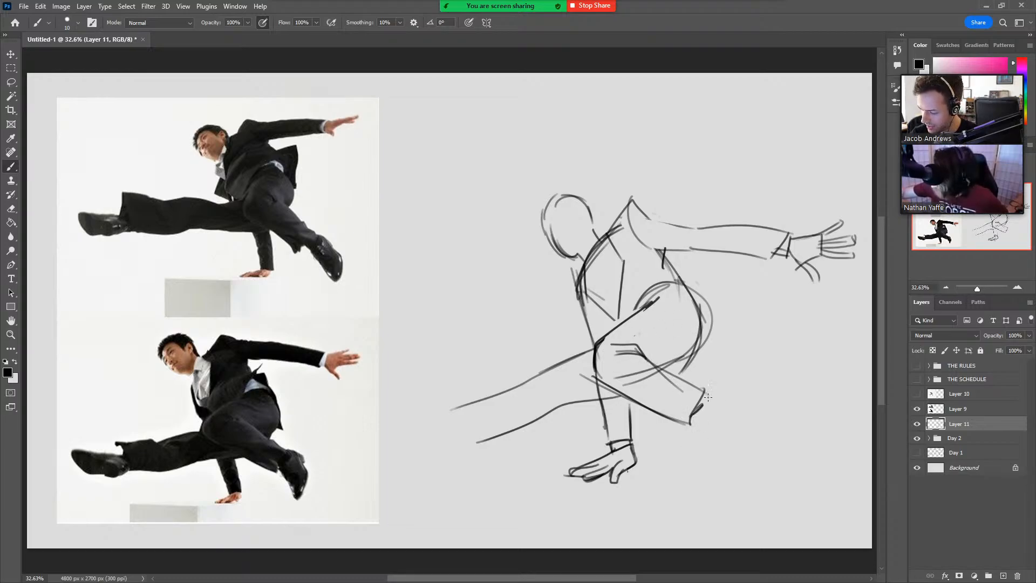
{"action": "key", "text": "e"}
{"action": "left_click_drag", "start_coordinate": [655, 378], "coordinate": [620, 370]}
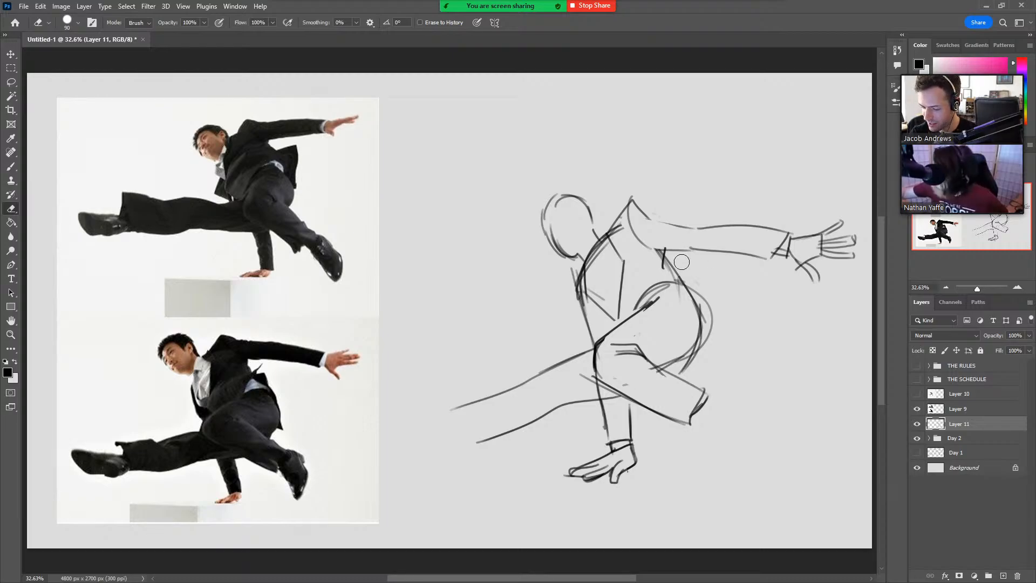
{"action": "key", "text": "b"}
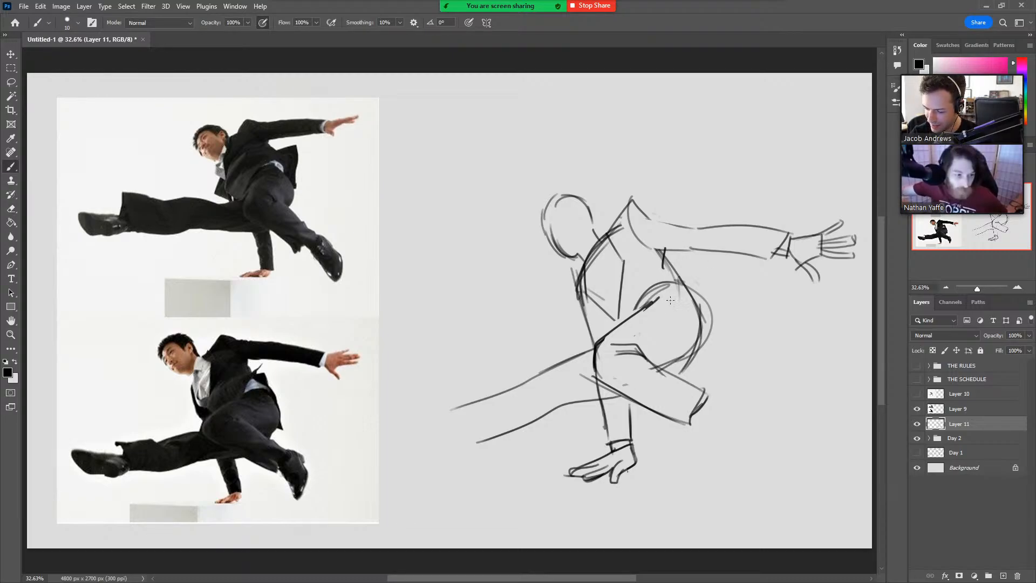
Draw the jacket's flared, pointed hem over the hip and top of the thigh, cleaning up the old torso line.
{"action": "mouse_move", "coordinate": [640, 309]}
{"action": "left_mouse_down"}
{"action": "mouse_move", "coordinate": [693, 303]}
{"action": "mouse_move", "coordinate": [677, 273]}
{"action": "mouse_move", "coordinate": [696, 260]}
{"action": "mouse_move", "coordinate": [647, 281]}
{"action": "left_mouse_up"}
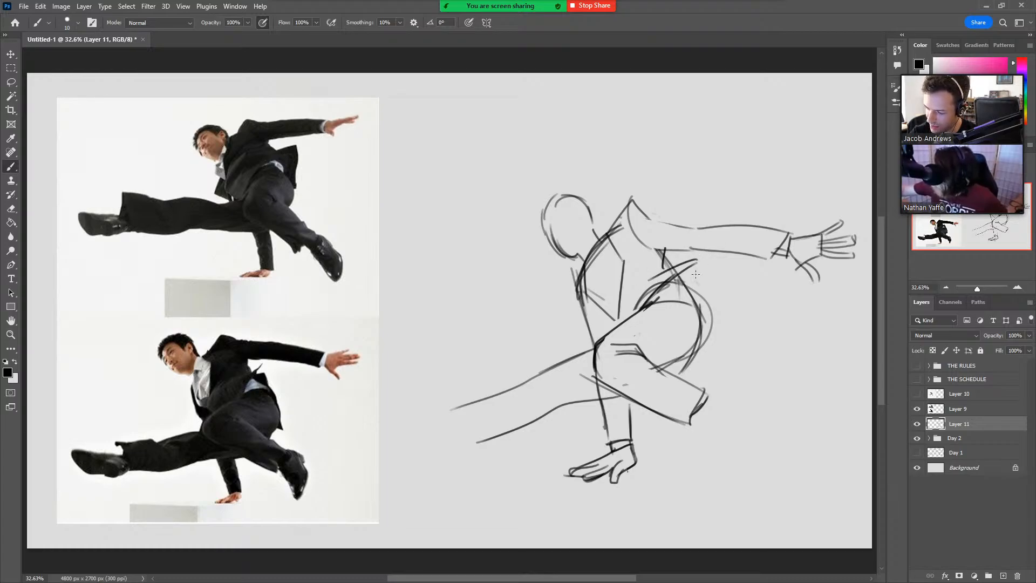
{"action": "mouse_move", "coordinate": [697, 258]}
{"action": "left_mouse_down"}
{"action": "mouse_move", "coordinate": [687, 282]}
{"action": "mouse_move", "coordinate": [710, 282]}
{"action": "mouse_move", "coordinate": [703, 325]}
{"action": "left_mouse_up"}
{"action": "left_click_drag", "start_coordinate": [678, 271], "coordinate": [692, 301]}
{"action": "key", "text": "e"}
{"action": "key", "text": "b"}
{"action": "key", "text": "ctrl+z"}
{"action": "key", "text": "e"}
{"action": "key", "text": "b"}
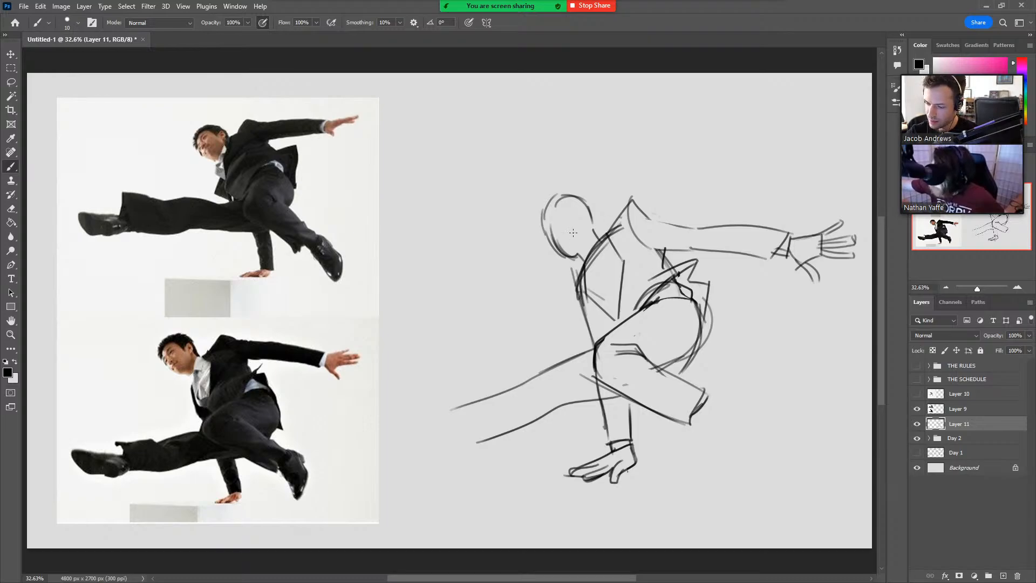
Sketch the neck, shirt collar and shirt-front opening below the head, redoing stray lines.
{"action": "mouse_move", "coordinate": [593, 232]}
{"action": "left_mouse_down"}
{"action": "mouse_move", "coordinate": [592, 272]}
{"action": "mouse_move", "coordinate": [597, 241]}
{"action": "mouse_move", "coordinate": [607, 241]}
{"action": "mouse_move", "coordinate": [584, 269]}
{"action": "mouse_move", "coordinate": [594, 264]}
{"action": "mouse_move", "coordinate": [592, 245]}
{"action": "mouse_move", "coordinate": [587, 301]}
{"action": "mouse_move", "coordinate": [598, 308]}
{"action": "left_mouse_up"}
{"action": "key", "text": "e"}
{"action": "key", "text": "b"}
{"action": "key", "text": "ctrl+z"}
{"action": "mouse_move", "coordinate": [586, 265]}
{"action": "left_mouse_down"}
{"action": "mouse_move", "coordinate": [587, 311]}
{"action": "mouse_move", "coordinate": [612, 317]}
{"action": "left_mouse_up"}
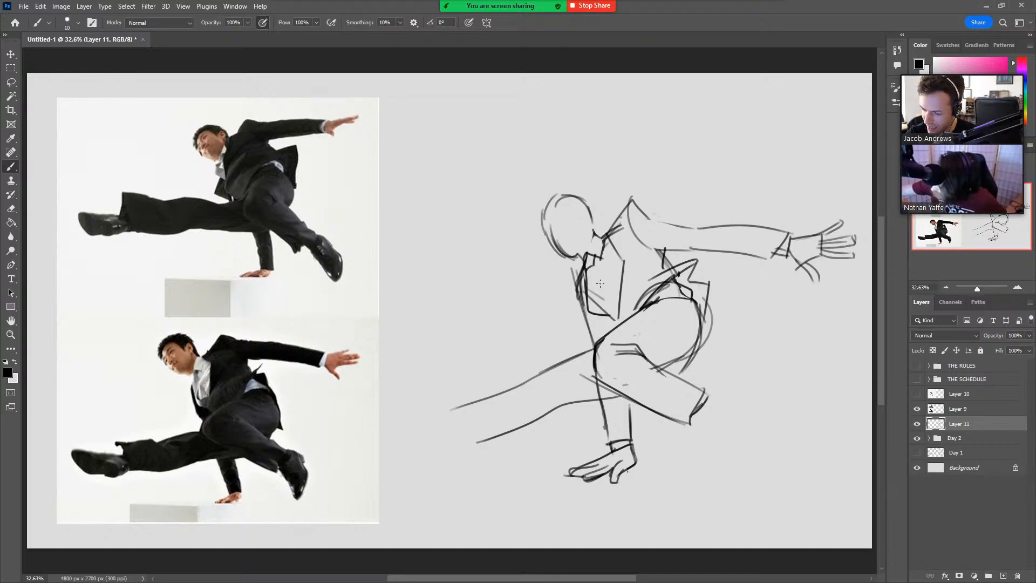
{"action": "left_click_drag", "start_coordinate": [595, 264], "coordinate": [613, 307]}
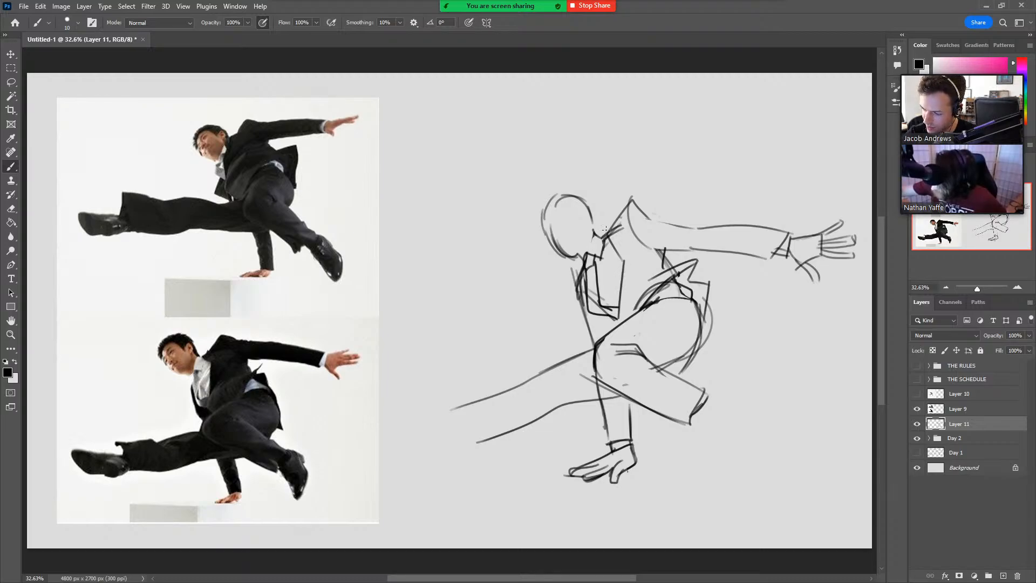
Draw the jacket lapels around the shirt and hatch the jacket body dark from the shoulder to the flared hem.
{"action": "mouse_move", "coordinate": [606, 229]}
{"action": "left_mouse_down"}
{"action": "mouse_move", "coordinate": [630, 233]}
{"action": "mouse_move", "coordinate": [633, 305]}
{"action": "mouse_move", "coordinate": [620, 326]}
{"action": "left_mouse_up"}
{"action": "mouse_move", "coordinate": [585, 259]}
{"action": "left_mouse_down"}
{"action": "mouse_move", "coordinate": [577, 279]}
{"action": "mouse_move", "coordinate": [589, 325]}
{"action": "left_mouse_up"}
{"action": "mouse_move", "coordinate": [582, 296]}
{"action": "left_mouse_down"}
{"action": "mouse_move", "coordinate": [595, 339]}
{"action": "mouse_move", "coordinate": [617, 316]}
{"action": "left_mouse_up"}
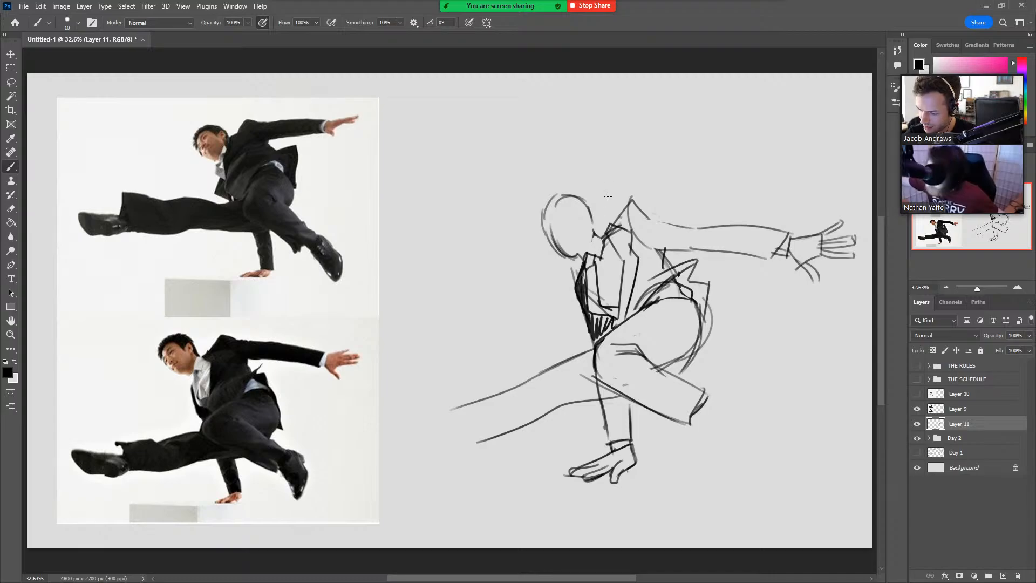
{"action": "mouse_move", "coordinate": [589, 252]}
{"action": "left_mouse_down"}
{"action": "mouse_move", "coordinate": [598, 231]}
{"action": "mouse_move", "coordinate": [593, 289]}
{"action": "mouse_move", "coordinate": [614, 273]}
{"action": "left_mouse_up"}
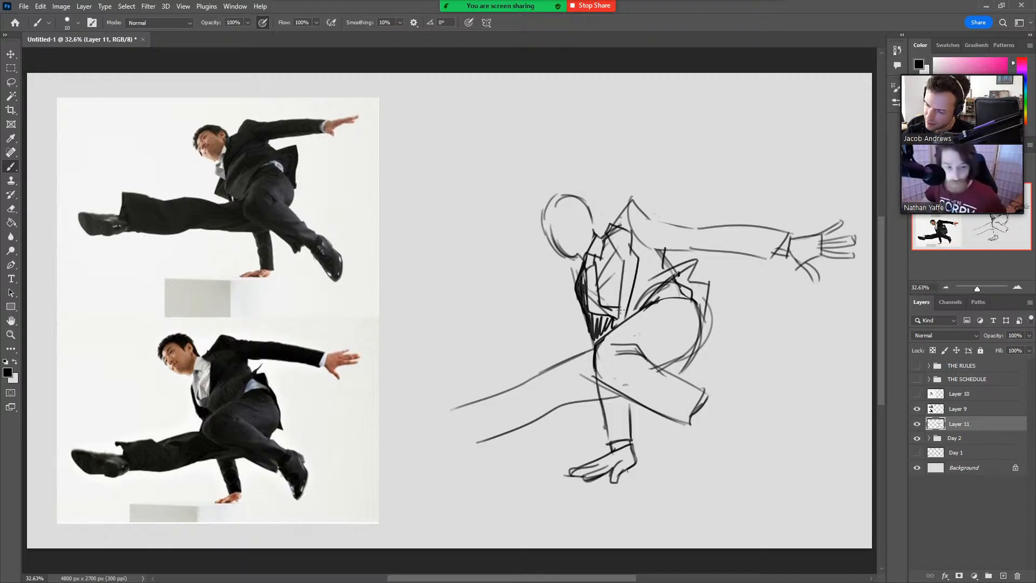
{"action": "mouse_move", "coordinate": [621, 309]}
{"action": "left_mouse_down"}
{"action": "mouse_move", "coordinate": [629, 256]}
{"action": "mouse_move", "coordinate": [623, 235]}
{"action": "mouse_move", "coordinate": [610, 240]}
{"action": "mouse_move", "coordinate": [629, 210]}
{"action": "mouse_move", "coordinate": [618, 233]}
{"action": "mouse_move", "coordinate": [650, 262]}
{"action": "mouse_move", "coordinate": [636, 299]}
{"action": "mouse_move", "coordinate": [691, 262]}
{"action": "mouse_move", "coordinate": [683, 280]}
{"action": "mouse_move", "coordinate": [716, 259]}
{"action": "left_mouse_up"}
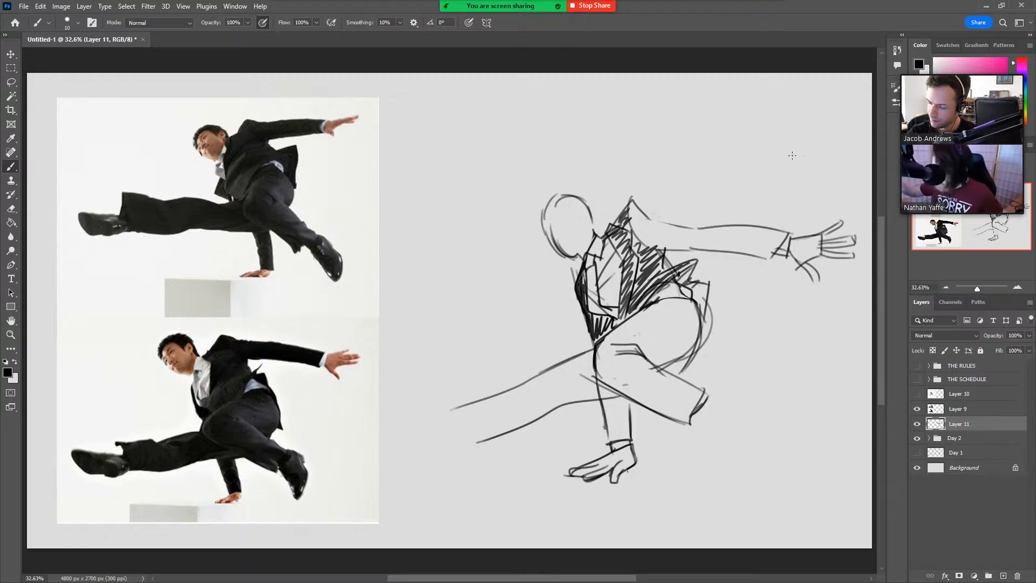
Erase the upper and lower contours of the extended leg.
{"action": "key", "text": "e"}
{"action": "mouse_move", "coordinate": [615, 398]}
{"action": "left_mouse_down"}
{"action": "mouse_move", "coordinate": [553, 409]}
{"action": "mouse_move", "coordinate": [466, 443]}
{"action": "left_mouse_up"}
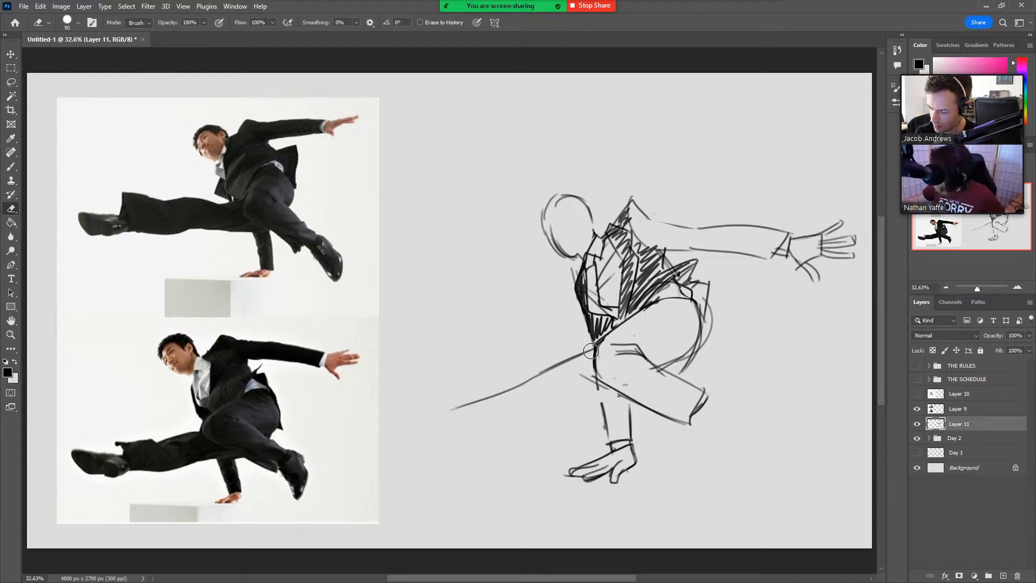
{"action": "left_click_drag", "start_coordinate": [592, 350], "coordinate": [452, 405]}
{"action": "key", "text": "b"}
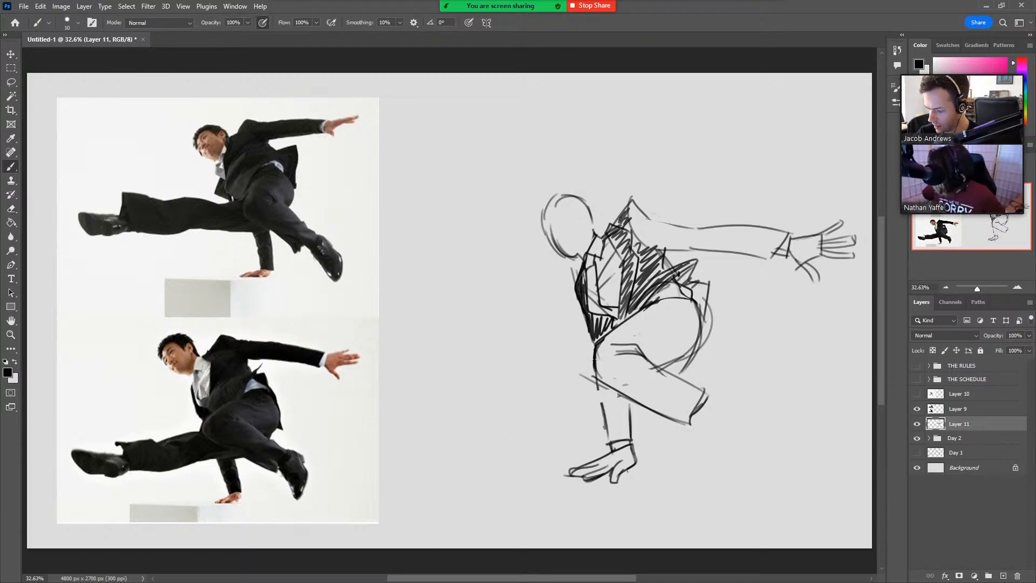
Redraw the extended leg's upper contour from the hip, with a flared trouser cuff and a shoe at the end.
{"action": "left_click_drag", "start_coordinate": [595, 357], "coordinate": [542, 373]}
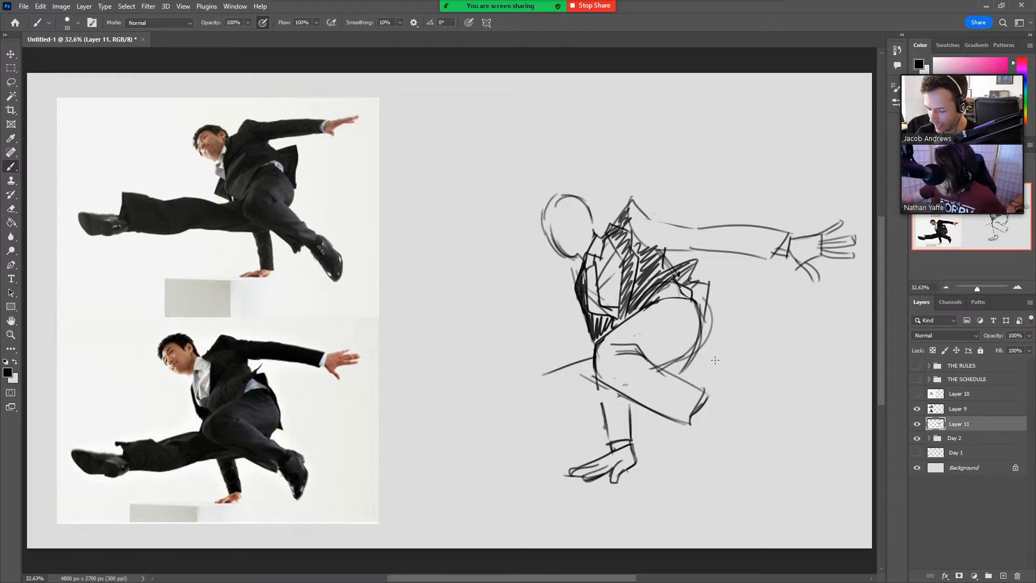
{"action": "left_click_drag", "start_coordinate": [592, 357], "coordinate": [451, 406]}
{"action": "key", "text": "ctrl+z"}
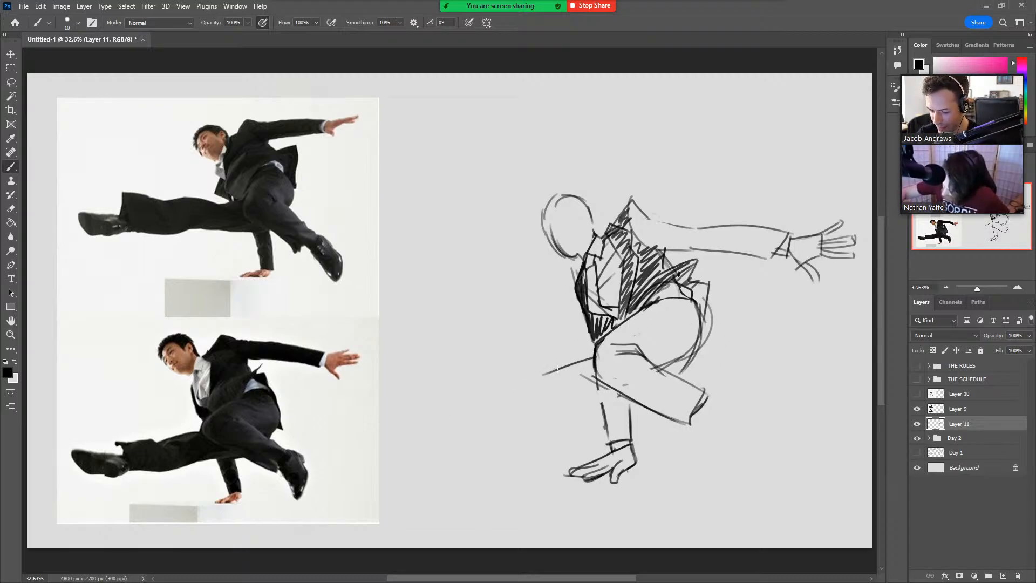
{"action": "mouse_move", "coordinate": [598, 357]}
{"action": "left_mouse_down"}
{"action": "mouse_move", "coordinate": [518, 384]}
{"action": "mouse_move", "coordinate": [454, 386]}
{"action": "mouse_move", "coordinate": [479, 433]}
{"action": "mouse_move", "coordinate": [455, 409]}
{"action": "mouse_move", "coordinate": [381, 405]}
{"action": "mouse_move", "coordinate": [402, 447]}
{"action": "mouse_move", "coordinate": [457, 447]}
{"action": "mouse_move", "coordinate": [430, 452]}
{"action": "mouse_move", "coordinate": [455, 449]}
{"action": "mouse_move", "coordinate": [426, 426]}
{"action": "left_mouse_up"}
{"action": "key", "text": "ctrl+z"}
{"action": "key", "text": "ctrl+z"}
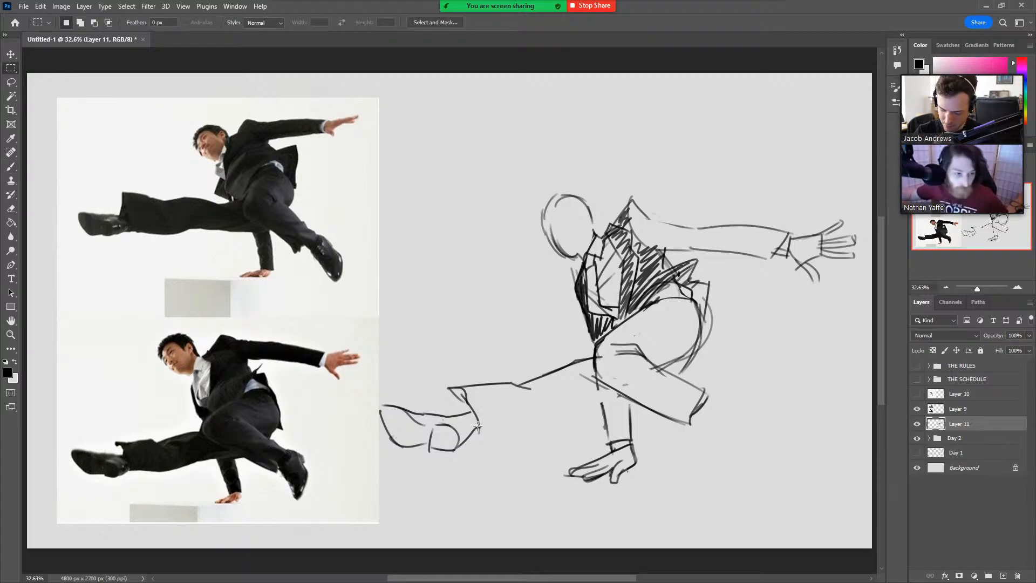
Lasso the shoe of the extended leg, scale it down to about 88%, and clear the selection.
{"action": "key", "text": "l"}
{"action": "mouse_move", "coordinate": [461, 467]}
{"action": "left_mouse_down"}
{"action": "mouse_move", "coordinate": [419, 468]}
{"action": "mouse_move", "coordinate": [444, 397]}
{"action": "left_mouse_up"}
{"action": "key", "text": "v"}
{"action": "mouse_move", "coordinate": [477, 430]}
{"action": "left_mouse_down"}
{"action": "mouse_move", "coordinate": [462, 467]}
{"action": "mouse_move", "coordinate": [461, 449]}
{"action": "left_mouse_up"}
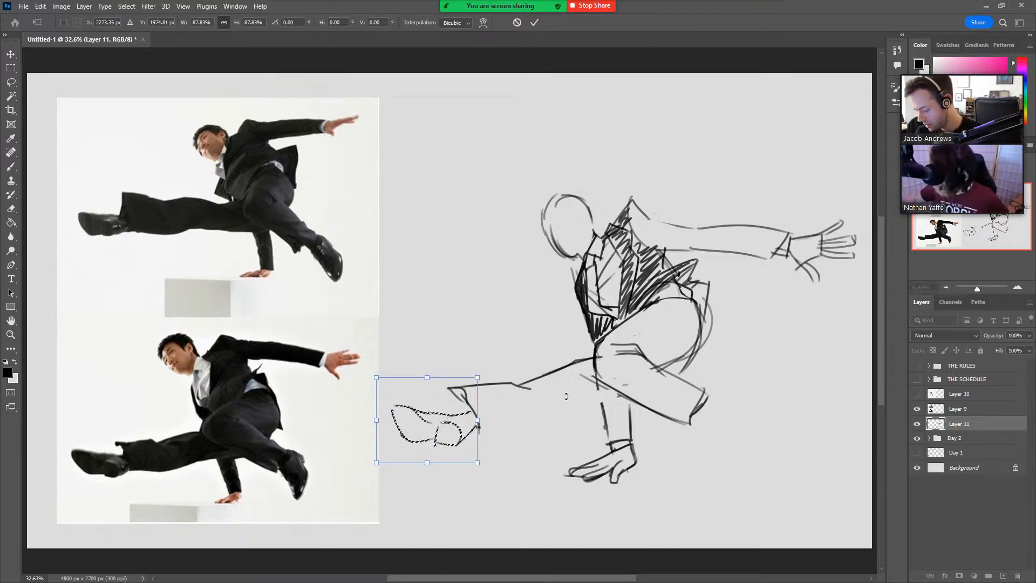
{"action": "key", "text": "Return"}
{"action": "key", "text": "l"}
{"action": "key", "text": "ctrl+d"}
Shade the inside of the extended leg's trouser cuff, finish the shoe's heel, and draw the leg's lower contour back to the supporting arm.
{"action": "key", "text": "b"}
{"action": "left_click_drag", "start_coordinate": [458, 390], "coordinate": [465, 396]}
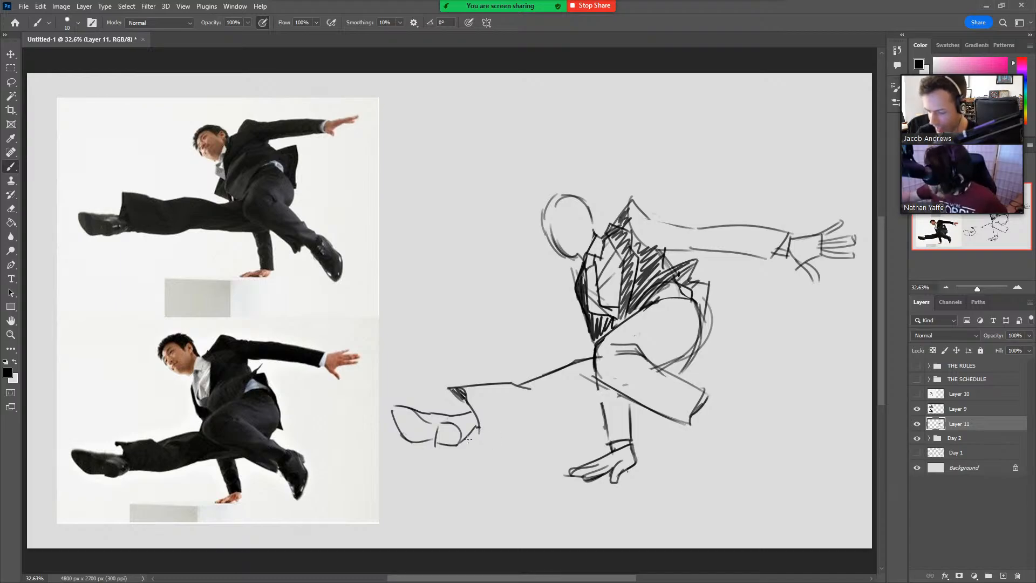
{"action": "mouse_move", "coordinate": [453, 414]}
{"action": "left_mouse_down"}
{"action": "mouse_move", "coordinate": [471, 431]}
{"action": "mouse_move", "coordinate": [477, 422]}
{"action": "left_mouse_up"}
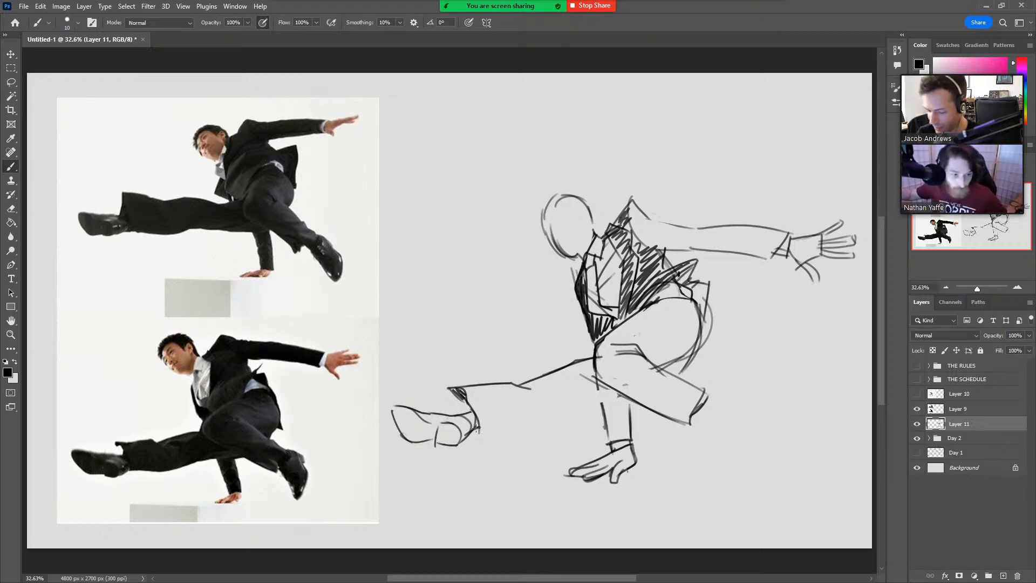
{"action": "mouse_move", "coordinate": [601, 399]}
{"action": "left_mouse_down"}
{"action": "mouse_move", "coordinate": [578, 394]}
{"action": "mouse_move", "coordinate": [474, 430]}
{"action": "left_mouse_up"}
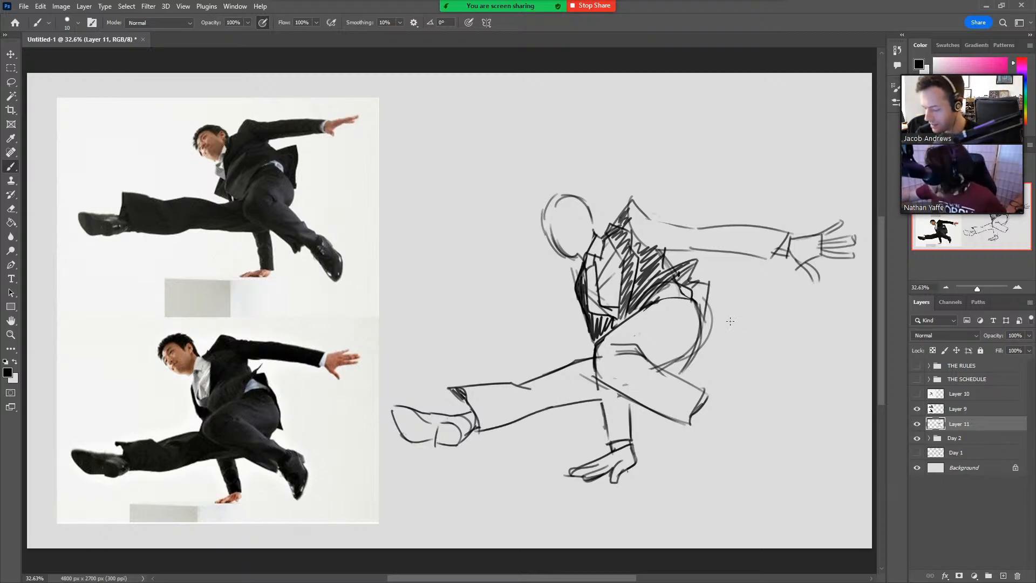
Draw the supporting arm's sleeve up to the thigh, hatch it dark, and shade the jacket tail behind the hip.
{"action": "left_click_drag", "start_coordinate": [598, 388], "coordinate": [603, 419]}
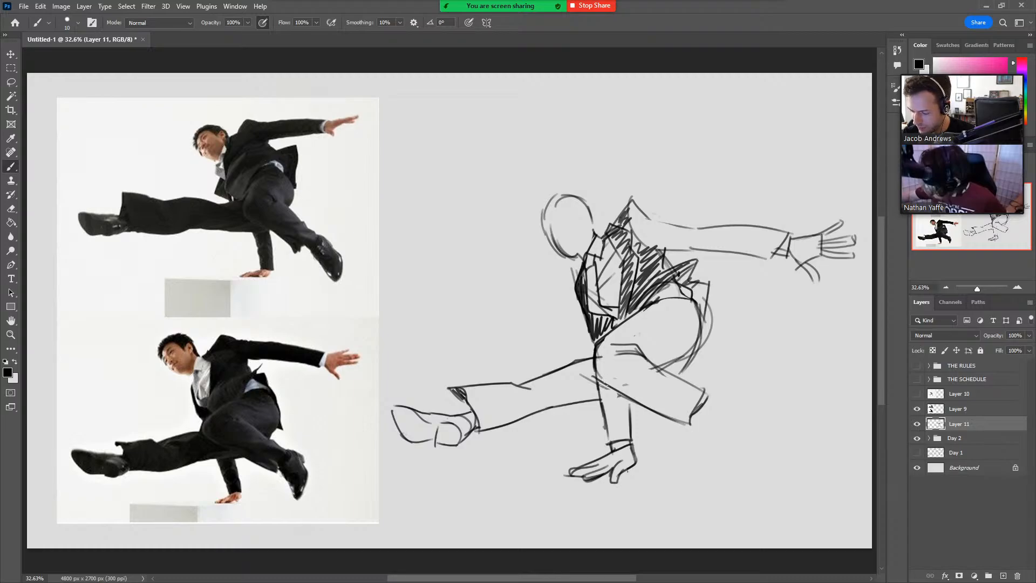
{"action": "left_click_drag", "start_coordinate": [601, 389], "coordinate": [610, 436]}
{"action": "mouse_move", "coordinate": [607, 398]}
{"action": "left_mouse_down"}
{"action": "mouse_move", "coordinate": [609, 425]}
{"action": "mouse_move", "coordinate": [606, 388]}
{"action": "mouse_move", "coordinate": [626, 405]}
{"action": "mouse_move", "coordinate": [632, 438]}
{"action": "left_mouse_up"}
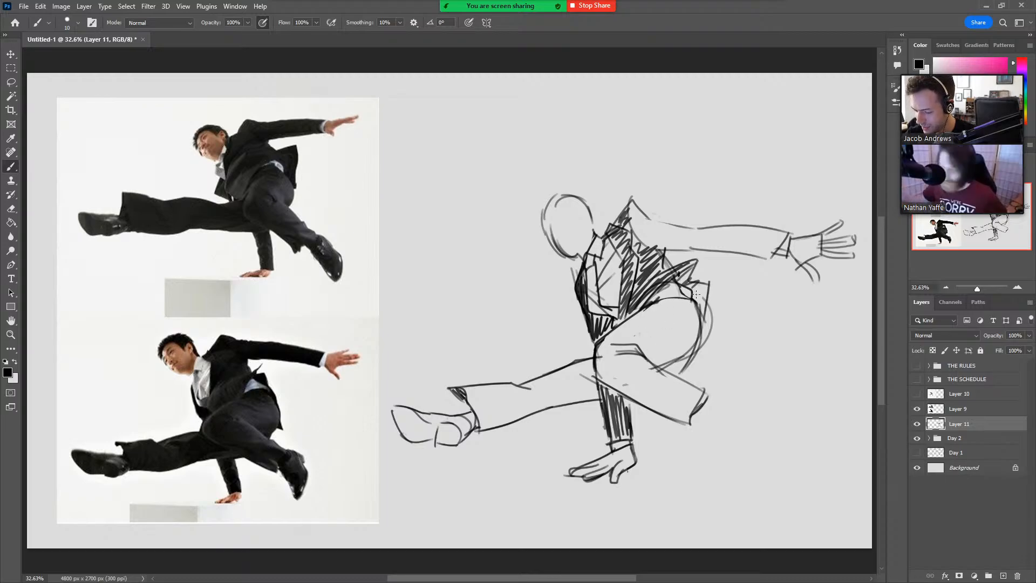
{"action": "mouse_move", "coordinate": [704, 321]}
{"action": "left_mouse_down"}
{"action": "mouse_move", "coordinate": [712, 275]}
{"action": "mouse_move", "coordinate": [698, 308]}
{"action": "left_mouse_up"}
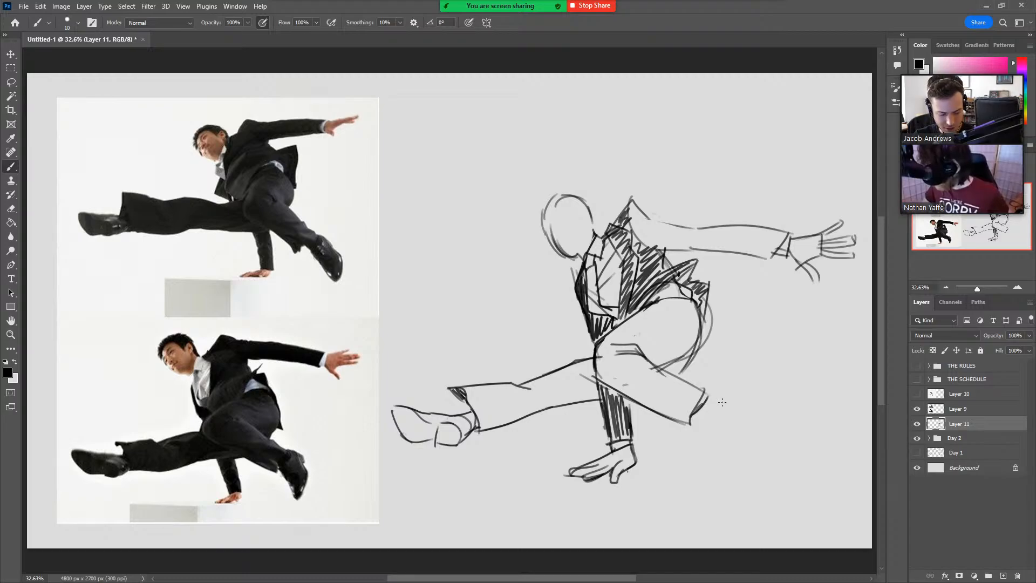
Draw the bent leg's shoe hanging below the trouser cuff, and rework its back edge with a small heel.
{"action": "mouse_move", "coordinate": [691, 420]}
{"action": "left_mouse_down"}
{"action": "mouse_move", "coordinate": [710, 434]}
{"action": "mouse_move", "coordinate": [716, 467]}
{"action": "left_mouse_up"}
{"action": "mouse_move", "coordinate": [702, 400]}
{"action": "left_mouse_down"}
{"action": "mouse_move", "coordinate": [731, 402]}
{"action": "mouse_move", "coordinate": [733, 411]}
{"action": "mouse_move", "coordinate": [715, 403]}
{"action": "mouse_move", "coordinate": [741, 417]}
{"action": "mouse_move", "coordinate": [744, 448]}
{"action": "mouse_move", "coordinate": [726, 489]}
{"action": "left_mouse_up"}
{"action": "key", "text": "ctrl+z"}
{"action": "key", "text": "ctrl+z"}
{"action": "left_click_drag", "start_coordinate": [717, 450], "coordinate": [726, 482]}
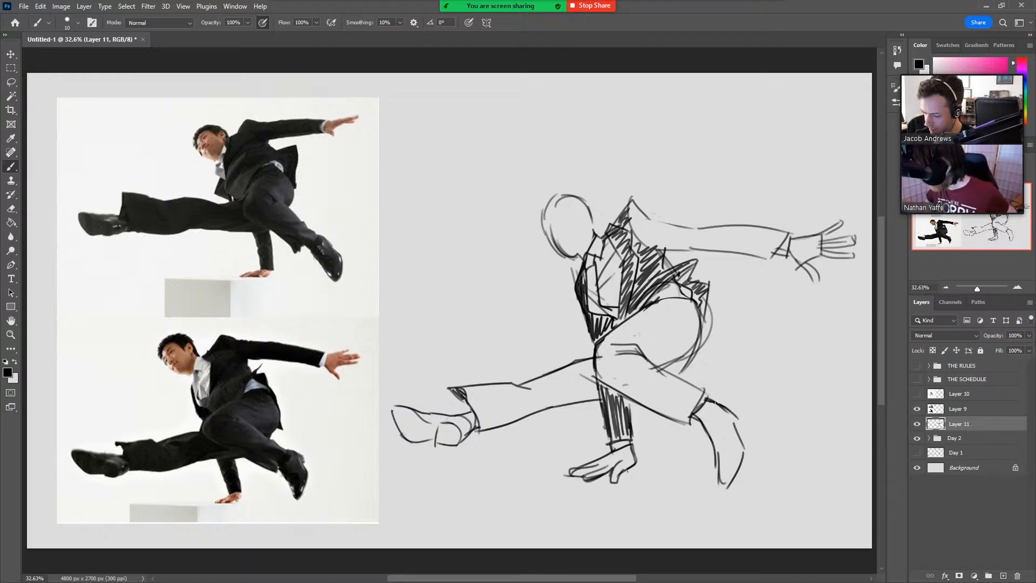
{"action": "key", "text": "e"}
{"action": "mouse_move", "coordinate": [714, 401]}
{"action": "left_mouse_down"}
{"action": "mouse_move", "coordinate": [741, 411]}
{"action": "mouse_move", "coordinate": [740, 439]}
{"action": "left_mouse_up"}
{"action": "key", "text": "b"}
{"action": "key", "text": "e"}
{"action": "key", "text": "b"}
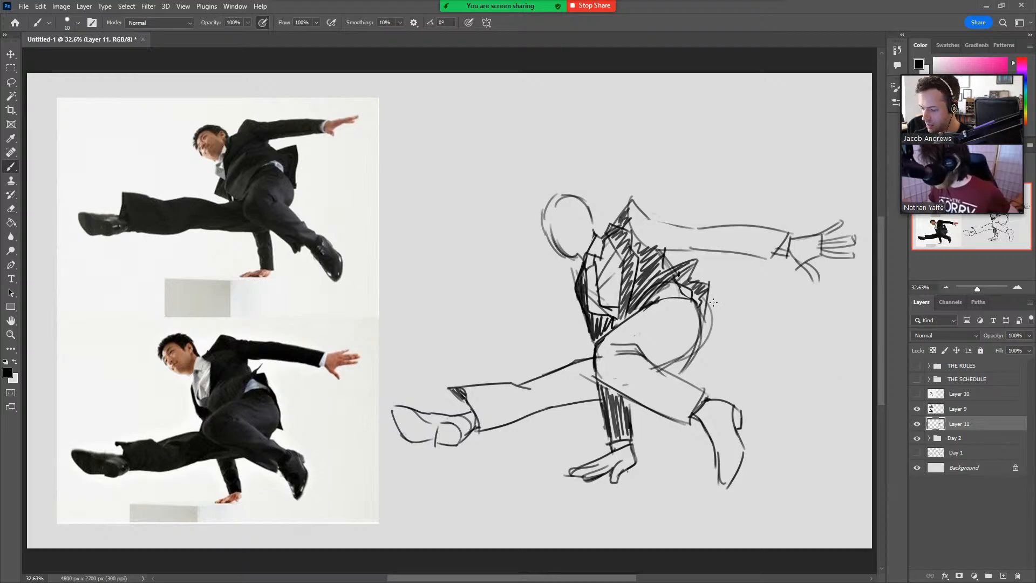
Erase the stray outer contour behind the hip and hatch the sleeve of the outstretched arm from shoulder to cuff.
{"action": "key", "text": "e"}
{"action": "mouse_move", "coordinate": [714, 312]}
{"action": "left_mouse_down"}
{"action": "mouse_move", "coordinate": [708, 343]}
{"action": "mouse_move", "coordinate": [707, 333]}
{"action": "left_mouse_up"}
{"action": "key", "text": "b"}
{"action": "mouse_move", "coordinate": [635, 236]}
{"action": "left_mouse_down"}
{"action": "mouse_move", "coordinate": [632, 198]}
{"action": "mouse_move", "coordinate": [651, 248]}
{"action": "mouse_move", "coordinate": [659, 229]}
{"action": "mouse_move", "coordinate": [682, 231]}
{"action": "mouse_move", "coordinate": [659, 228]}
{"action": "mouse_move", "coordinate": [665, 238]}
{"action": "mouse_move", "coordinate": [659, 223]}
{"action": "mouse_move", "coordinate": [664, 233]}
{"action": "mouse_move", "coordinate": [668, 223]}
{"action": "mouse_move", "coordinate": [708, 246]}
{"action": "mouse_move", "coordinate": [712, 227]}
{"action": "mouse_move", "coordinate": [745, 252]}
{"action": "mouse_move", "coordinate": [748, 229]}
{"action": "mouse_move", "coordinate": [781, 243]}
{"action": "left_mouse_up"}
{"action": "right_click", "coordinate": [673, 243]}
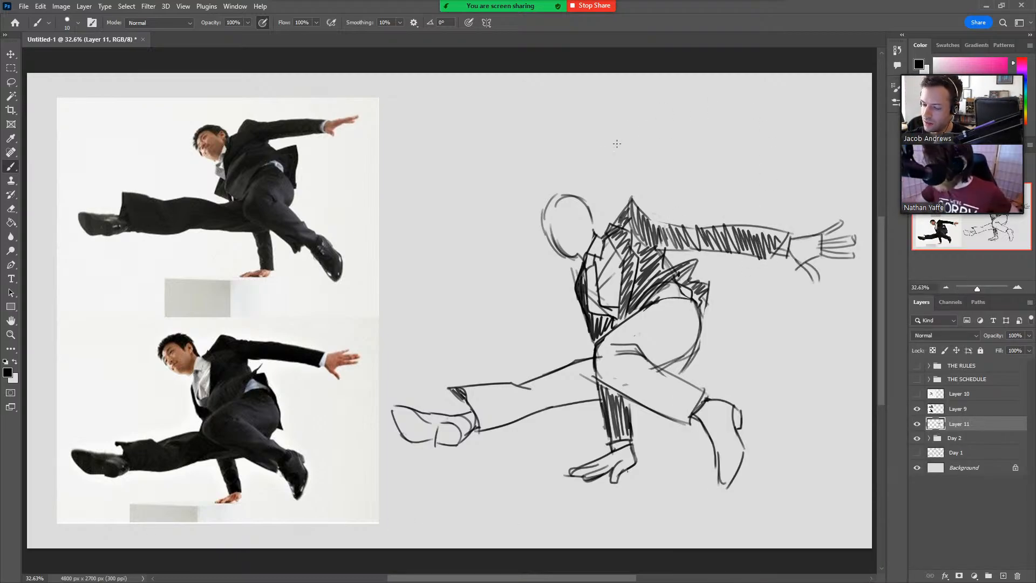
Sketch the ear and a curved facial guideline on the head, and strengthen the jaw and chin line.
{"action": "left_click_drag", "start_coordinate": [547, 233], "coordinate": [588, 209]}
{"action": "key", "text": "ctrl+z"}
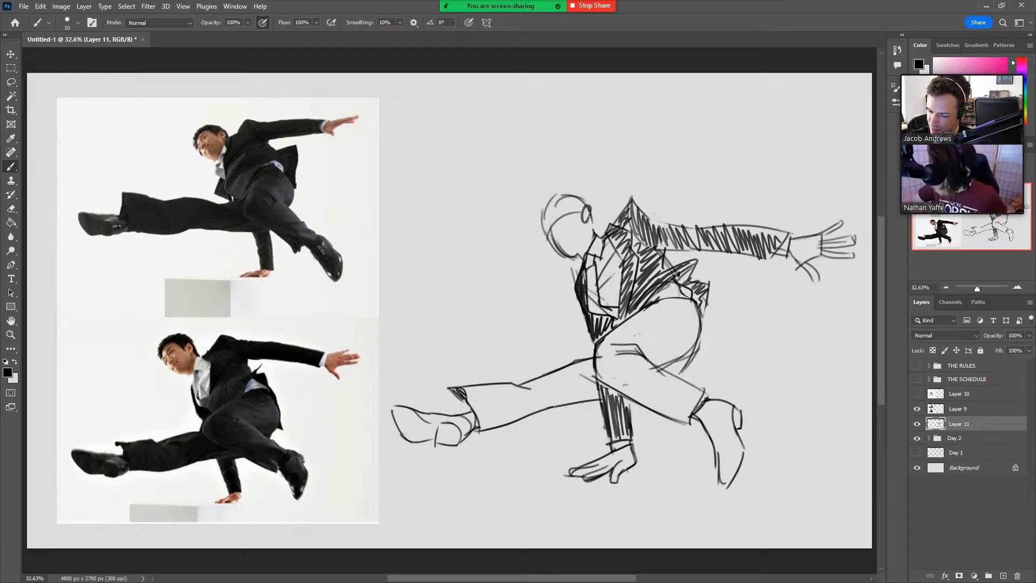
{"action": "left_click_drag", "start_coordinate": [556, 248], "coordinate": [576, 258]}
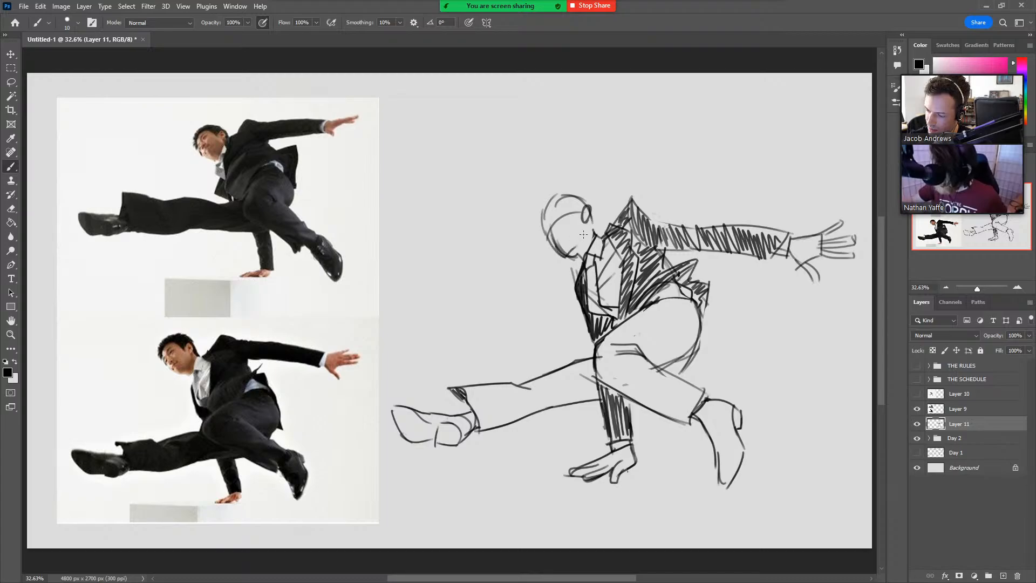
{"action": "mouse_move", "coordinate": [583, 219]}
{"action": "left_mouse_down"}
{"action": "mouse_move", "coordinate": [567, 256]}
{"action": "mouse_move", "coordinate": [588, 244]}
{"action": "left_mouse_up"}
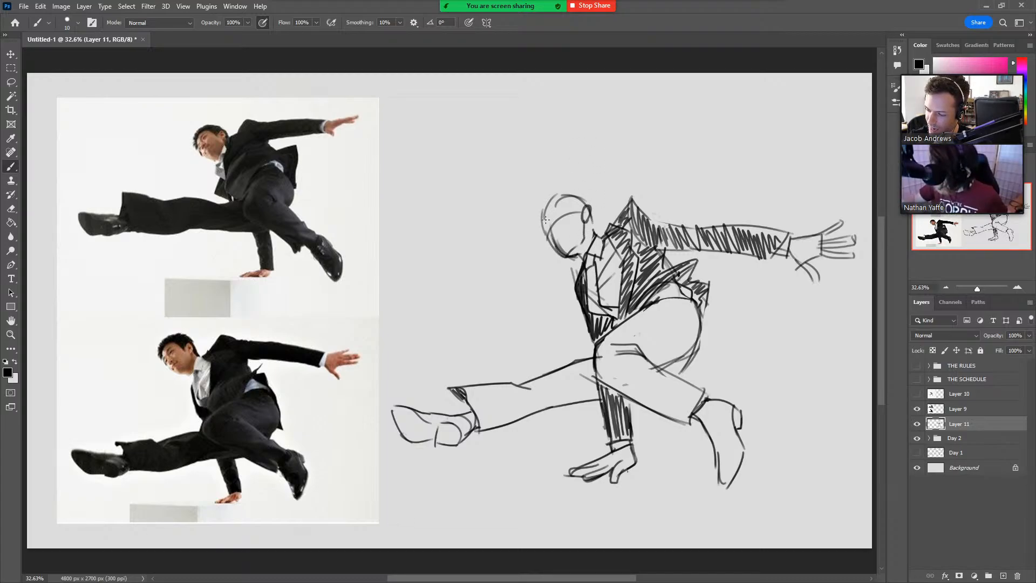
Sketch short, tousled dark hair over the top and sides of the head, redoing strokes that miss.
{"action": "mouse_move", "coordinate": [542, 235]}
{"action": "left_mouse_down"}
{"action": "mouse_move", "coordinate": [576, 204]}
{"action": "mouse_move", "coordinate": [569, 197]}
{"action": "mouse_move", "coordinate": [579, 214]}
{"action": "mouse_move", "coordinate": [529, 214]}
{"action": "mouse_move", "coordinate": [549, 188]}
{"action": "left_mouse_up"}
{"action": "key", "text": "ctrl+z"}
{"action": "mouse_move", "coordinate": [549, 188]}
{"action": "left_mouse_down"}
{"action": "mouse_move", "coordinate": [541, 210]}
{"action": "mouse_move", "coordinate": [543, 197]}
{"action": "mouse_move", "coordinate": [575, 180]}
{"action": "mouse_move", "coordinate": [540, 202]}
{"action": "mouse_move", "coordinate": [564, 179]}
{"action": "mouse_move", "coordinate": [600, 194]}
{"action": "mouse_move", "coordinate": [556, 194]}
{"action": "mouse_move", "coordinate": [590, 198]}
{"action": "left_mouse_up"}
{"action": "key", "text": "ctrl+z"}
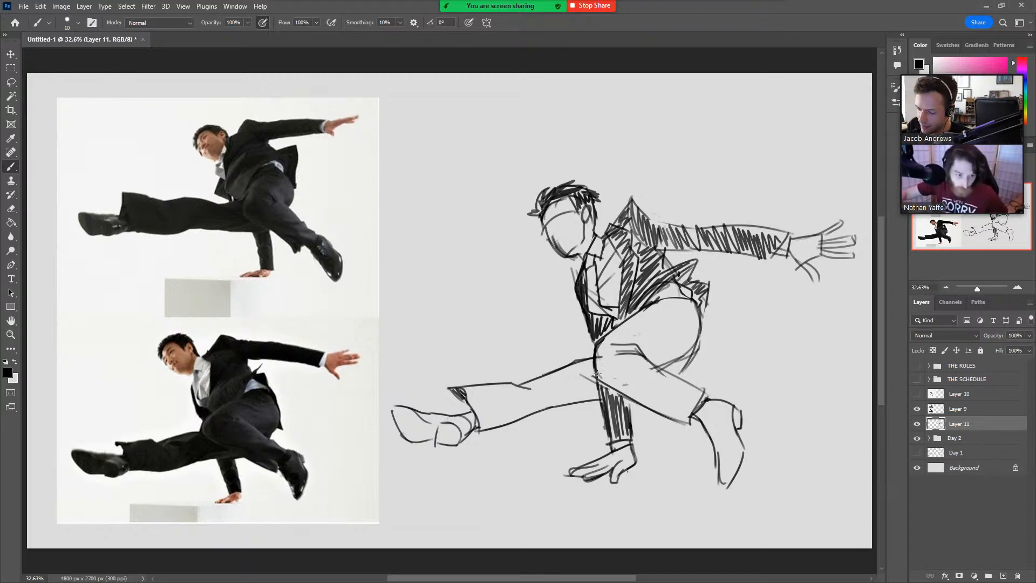
Hatch the trousers on the bent and extended legs, and darken the socks between the cuffs and shoes.
{"action": "mouse_move", "coordinate": [596, 351]}
{"action": "left_mouse_down"}
{"action": "mouse_move", "coordinate": [602, 380]}
{"action": "mouse_move", "coordinate": [653, 410]}
{"action": "mouse_move", "coordinate": [690, 421]}
{"action": "mouse_move", "coordinate": [702, 389]}
{"action": "left_mouse_up"}
{"action": "mouse_move", "coordinate": [606, 345]}
{"action": "left_mouse_down"}
{"action": "mouse_move", "coordinate": [631, 319]}
{"action": "mouse_move", "coordinate": [678, 303]}
{"action": "mouse_move", "coordinate": [690, 345]}
{"action": "left_mouse_up"}
{"action": "mouse_move", "coordinate": [463, 389]}
{"action": "left_mouse_down"}
{"action": "mouse_move", "coordinate": [515, 389]}
{"action": "mouse_move", "coordinate": [598, 356]}
{"action": "mouse_move", "coordinate": [598, 369]}
{"action": "left_mouse_up"}
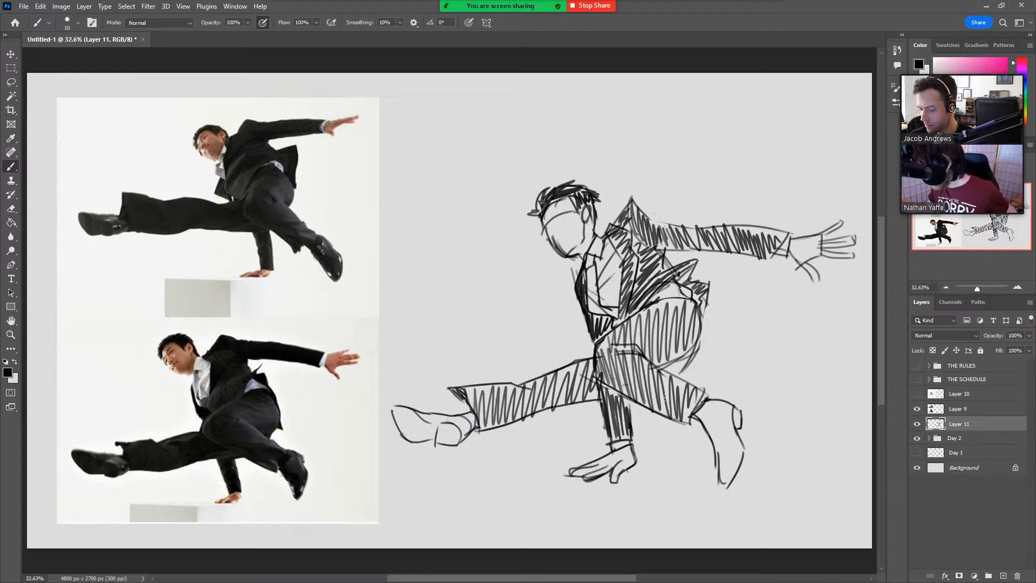
{"action": "left_click_drag", "start_coordinate": [467, 414], "coordinate": [477, 429]}
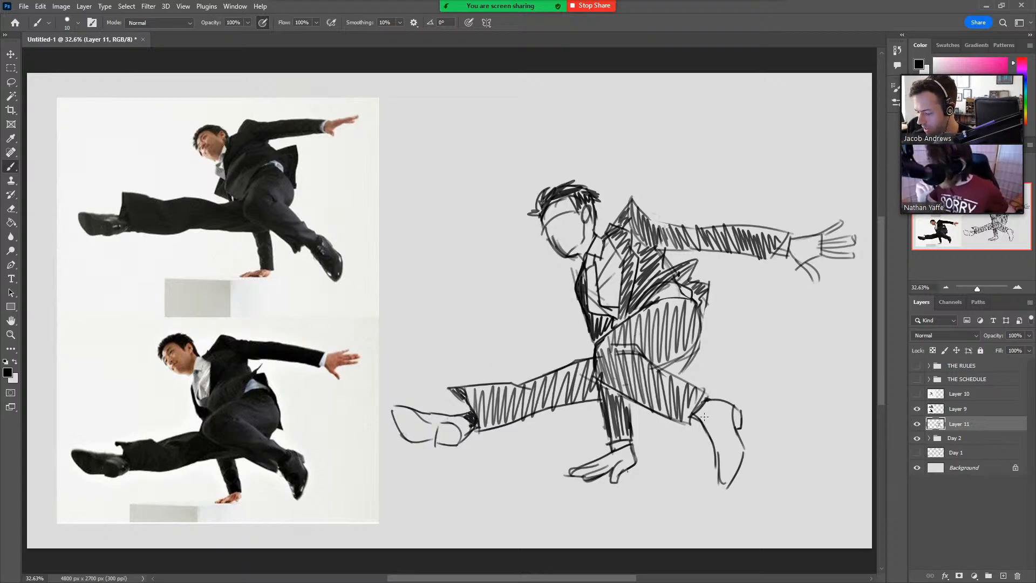
{"action": "mouse_move", "coordinate": [704, 415]}
{"action": "left_mouse_down"}
{"action": "mouse_move", "coordinate": [704, 424]}
{"action": "mouse_move", "coordinate": [711, 400]}
{"action": "left_mouse_up"}
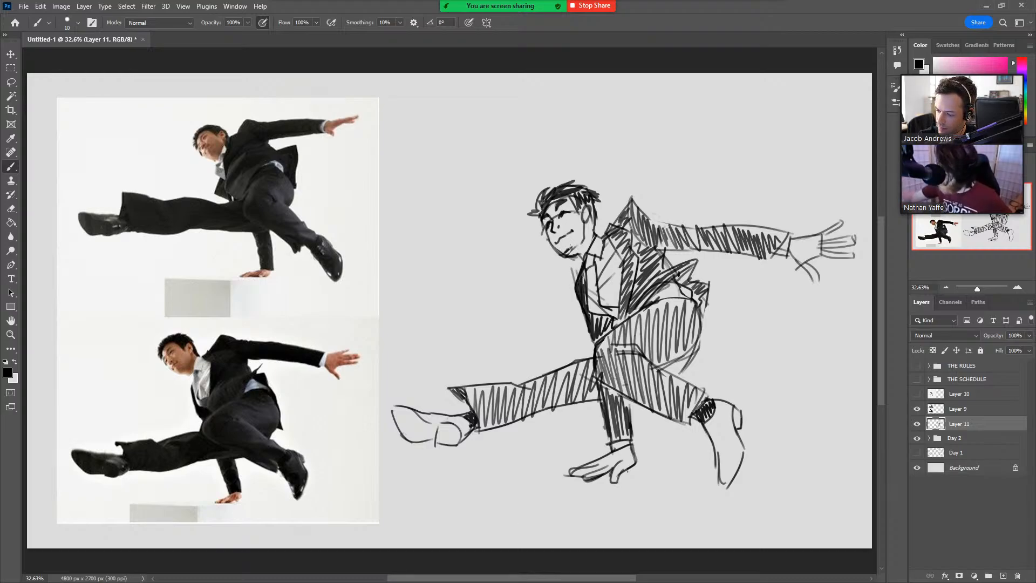
Refine the chin and clean up the jaw line of the face.
{"action": "mouse_move", "coordinate": [567, 255]}
{"action": "left_mouse_down"}
{"action": "mouse_move", "coordinate": [578, 253]}
{"action": "mouse_move", "coordinate": [564, 259]}
{"action": "mouse_move", "coordinate": [556, 247]}
{"action": "mouse_move", "coordinate": [563, 252]}
{"action": "left_mouse_up"}
{"action": "key", "text": "e"}
{"action": "key", "text": "b"}
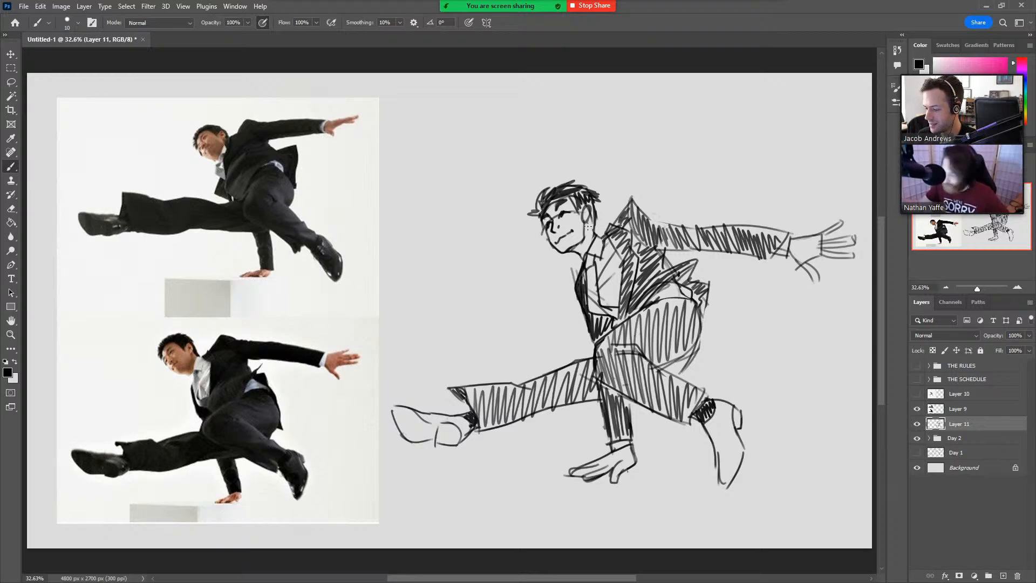
Thicken the contours around the bent leg's knee and thigh, and reinforce both edges of the supporting arm's sleeve.
{"action": "left_click_drag", "start_coordinate": [594, 346], "coordinate": [636, 311]}
{"action": "mouse_move", "coordinate": [597, 344]}
{"action": "left_mouse_down"}
{"action": "mouse_move", "coordinate": [642, 311]}
{"action": "mouse_move", "coordinate": [595, 378]}
{"action": "left_mouse_up"}
{"action": "mouse_move", "coordinate": [599, 341]}
{"action": "left_mouse_down"}
{"action": "mouse_move", "coordinate": [601, 389]}
{"action": "mouse_move", "coordinate": [592, 376]}
{"action": "mouse_move", "coordinate": [643, 405]}
{"action": "left_mouse_up"}
{"action": "left_click_drag", "start_coordinate": [592, 374], "coordinate": [651, 411]}
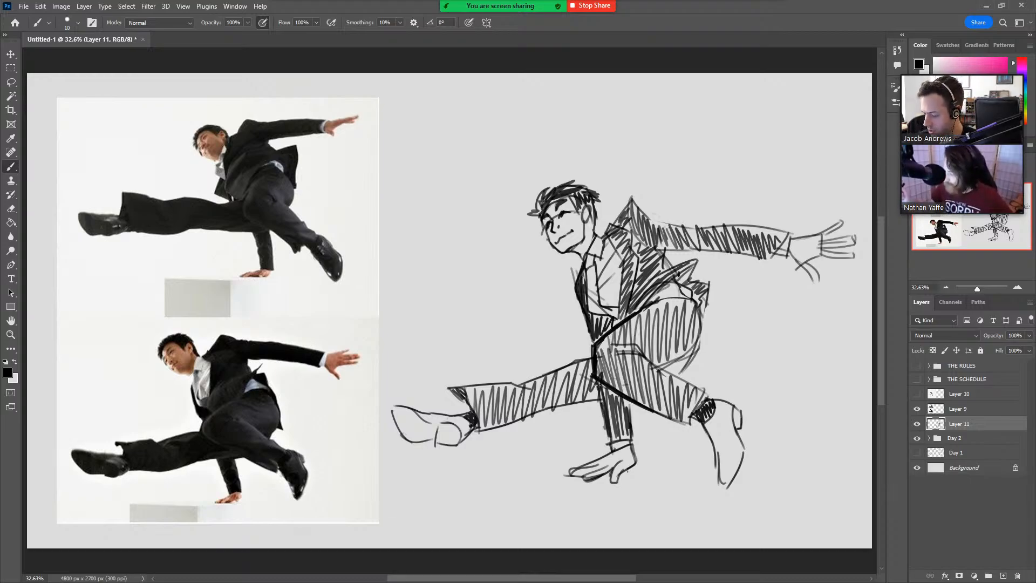
{"action": "left_click_drag", "start_coordinate": [596, 382], "coordinate": [606, 442]}
{"action": "mouse_move", "coordinate": [628, 398]}
{"action": "left_mouse_down"}
{"action": "mouse_move", "coordinate": [630, 437]}
{"action": "mouse_move", "coordinate": [634, 411]}
{"action": "left_mouse_up"}
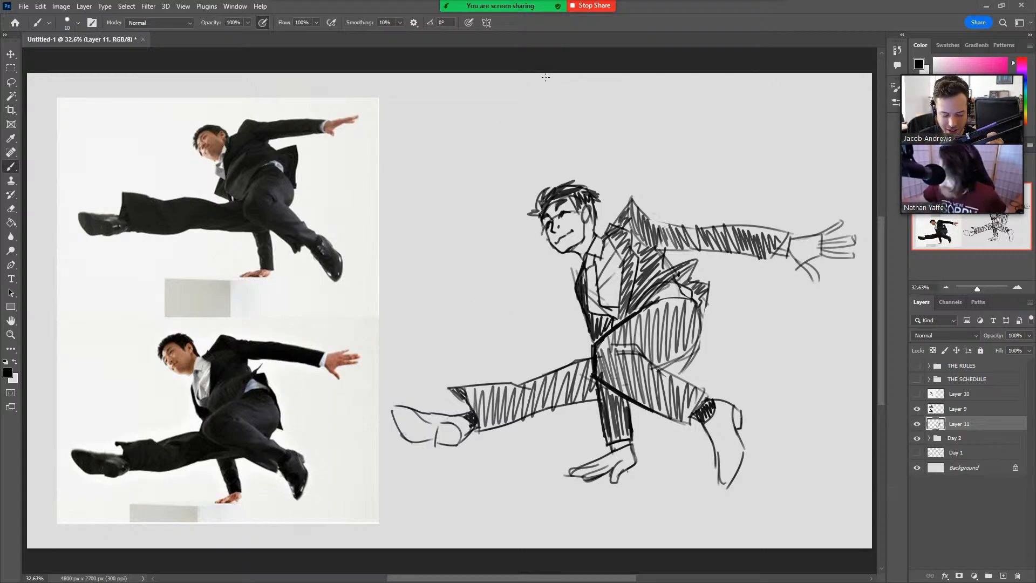
Stop the current Zoom screen share and share the Untitled-1 Photoshop window again.
{"action": "left_click", "coordinate": [593, 6]}
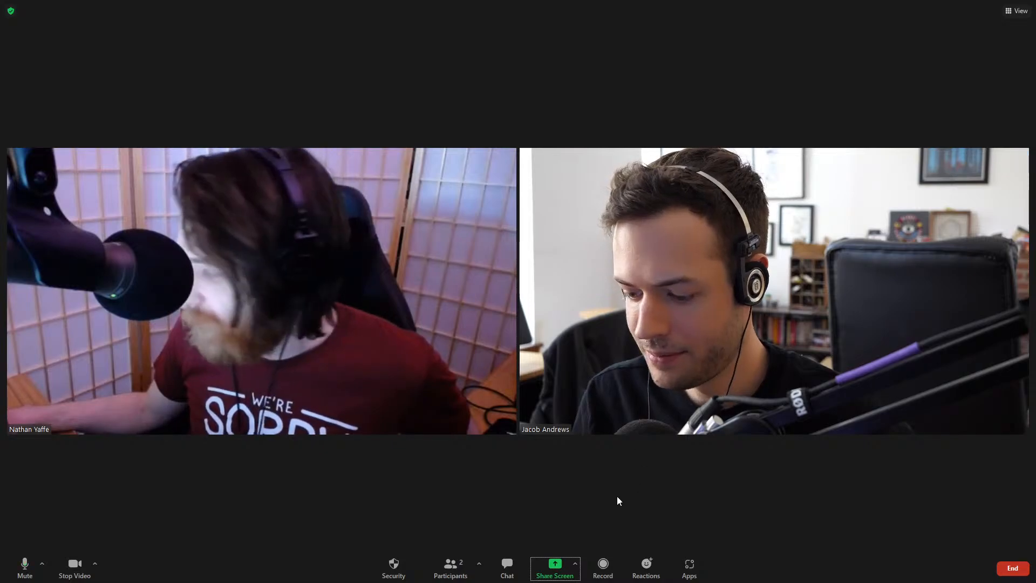
{"action": "left_click", "coordinate": [554, 566]}
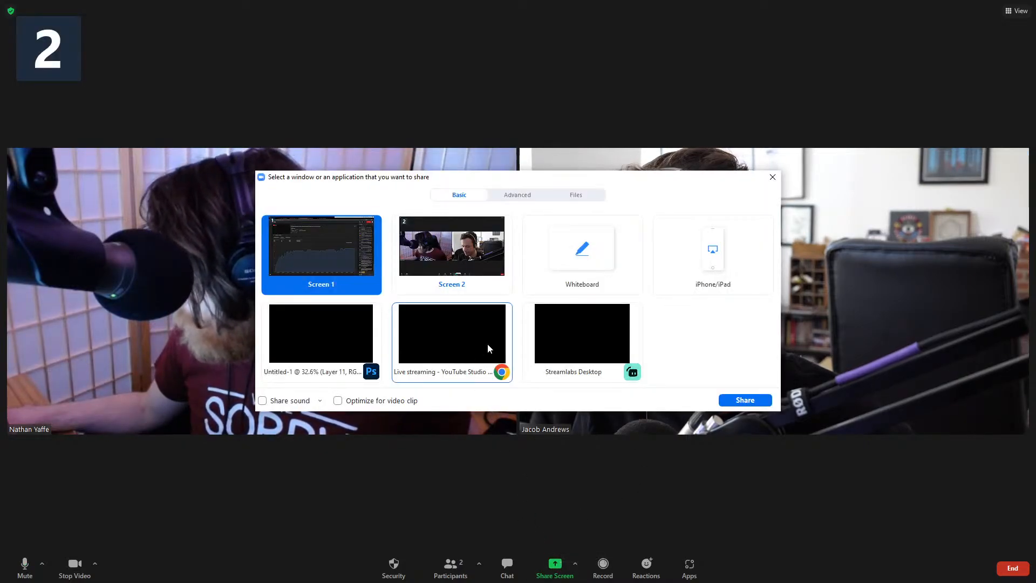
{"action": "left_click", "coordinate": [314, 337]}
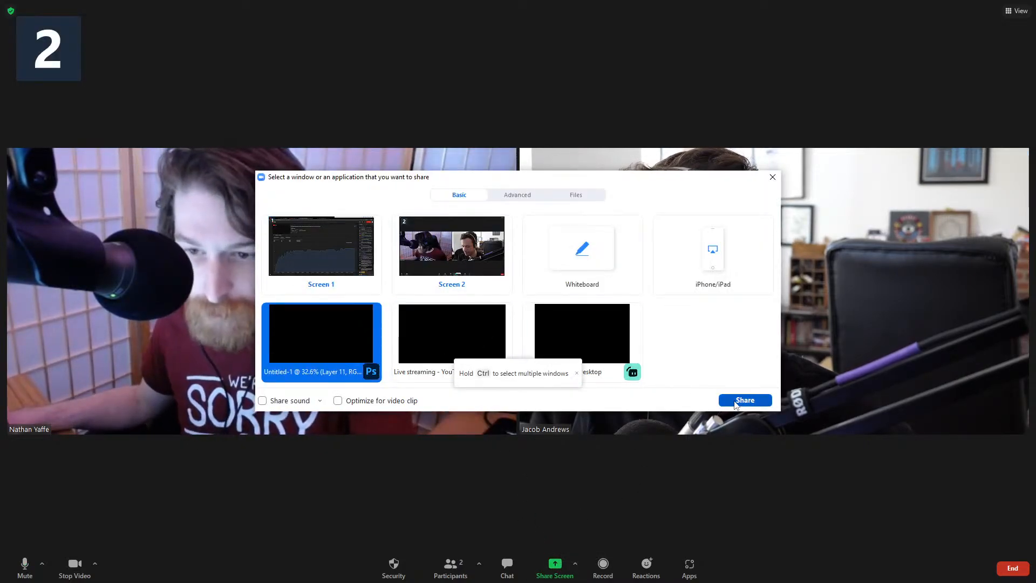
{"action": "left_click", "coordinate": [736, 404]}
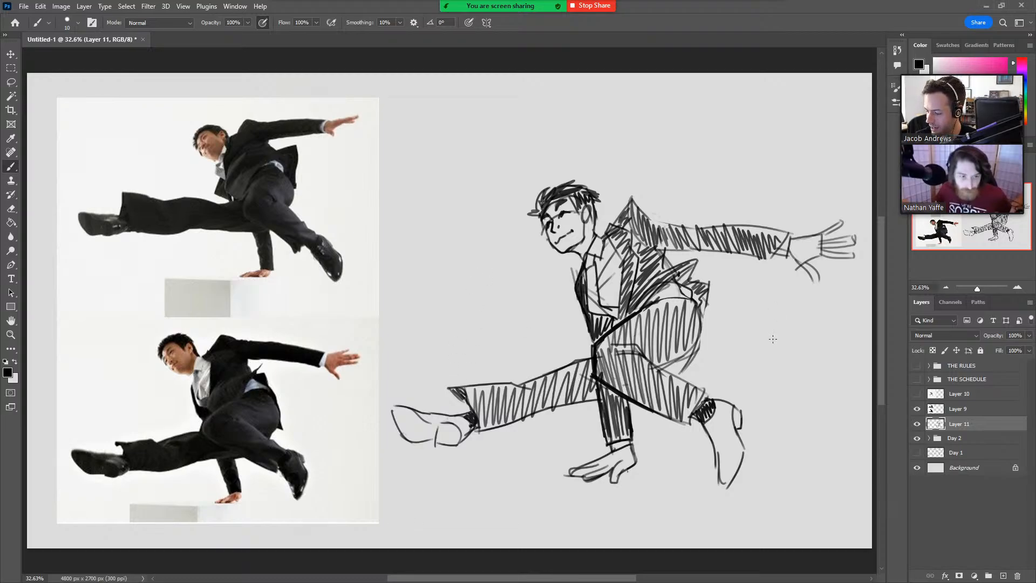
Test and undo one brush stroke, and redraw the extended leg's underside where it meets the supporting arm.
{"action": "left_click_drag", "start_coordinate": [469, 280], "coordinate": [497, 345]}
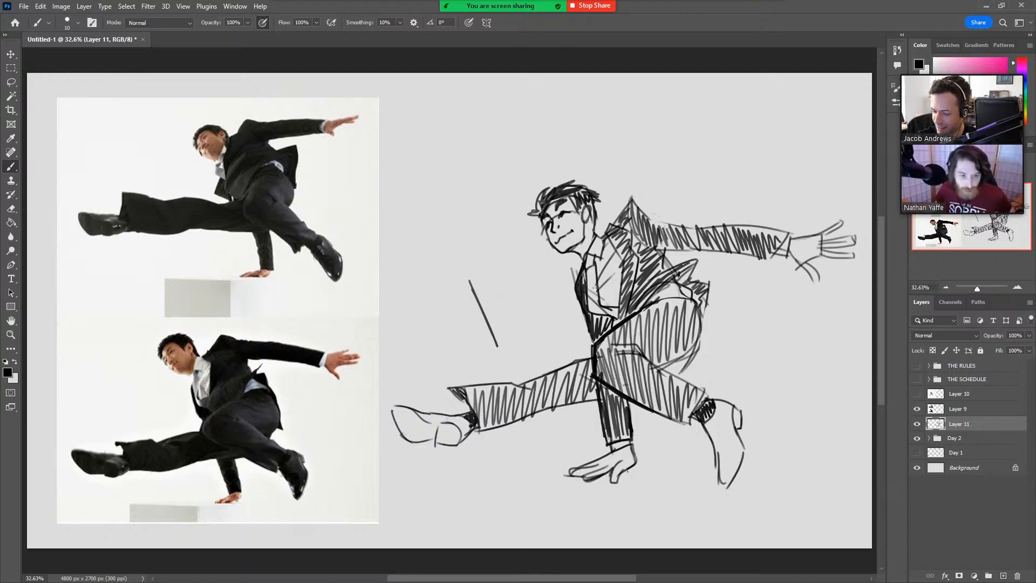
{"action": "key", "text": "ctrl+z"}
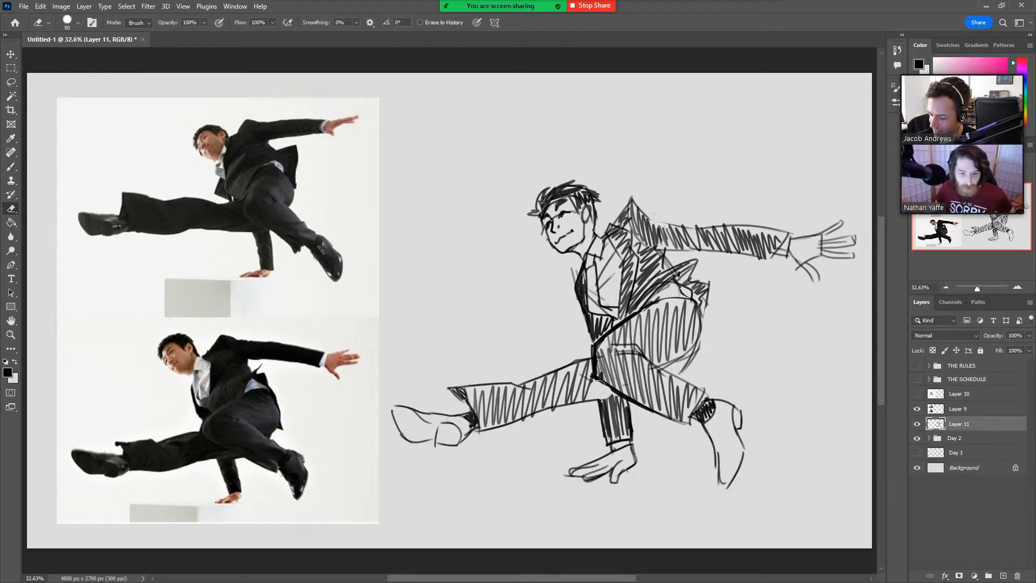
{"action": "mouse_move", "coordinate": [593, 398]}
{"action": "left_mouse_down"}
{"action": "mouse_move", "coordinate": [619, 396]}
{"action": "mouse_move", "coordinate": [623, 373]}
{"action": "mouse_move", "coordinate": [592, 390]}
{"action": "mouse_move", "coordinate": [592, 377]}
{"action": "mouse_move", "coordinate": [599, 397]}
{"action": "mouse_move", "coordinate": [621, 394]}
{"action": "left_mouse_up"}
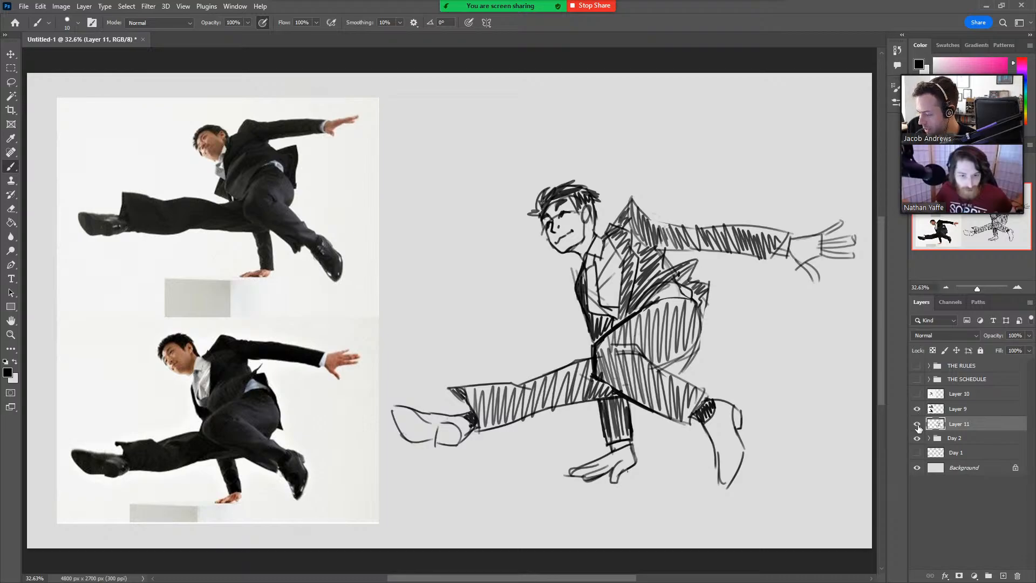
Hide Layer 9 and the suit sketch on Layer 11, show the skateboarder reference on Layer 10, and add a new layer above the sketch.
{"action": "left_click", "coordinate": [916, 409]}
{"action": "left_click", "coordinate": [916, 393]}
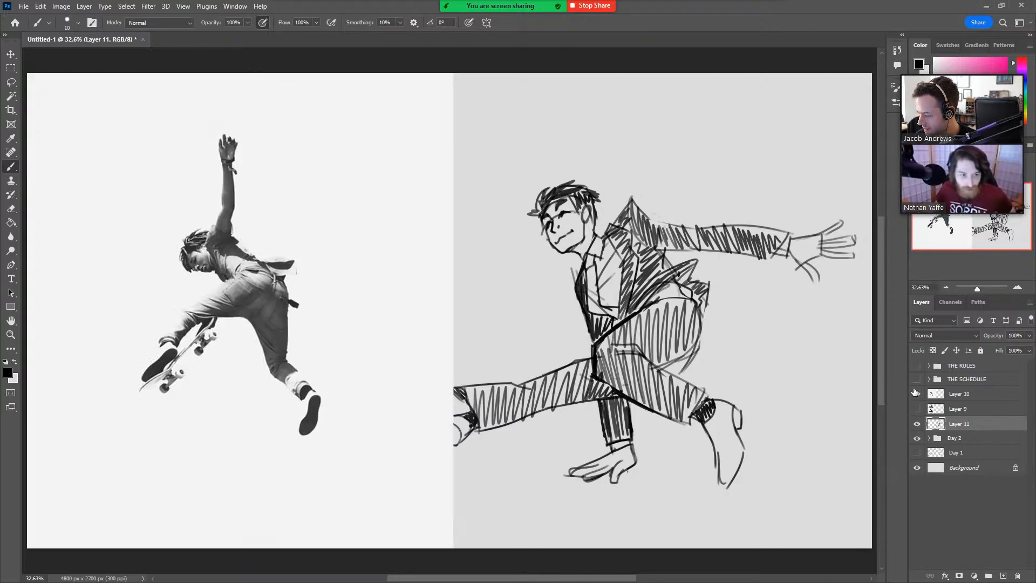
{"action": "left_click", "coordinate": [917, 424]}
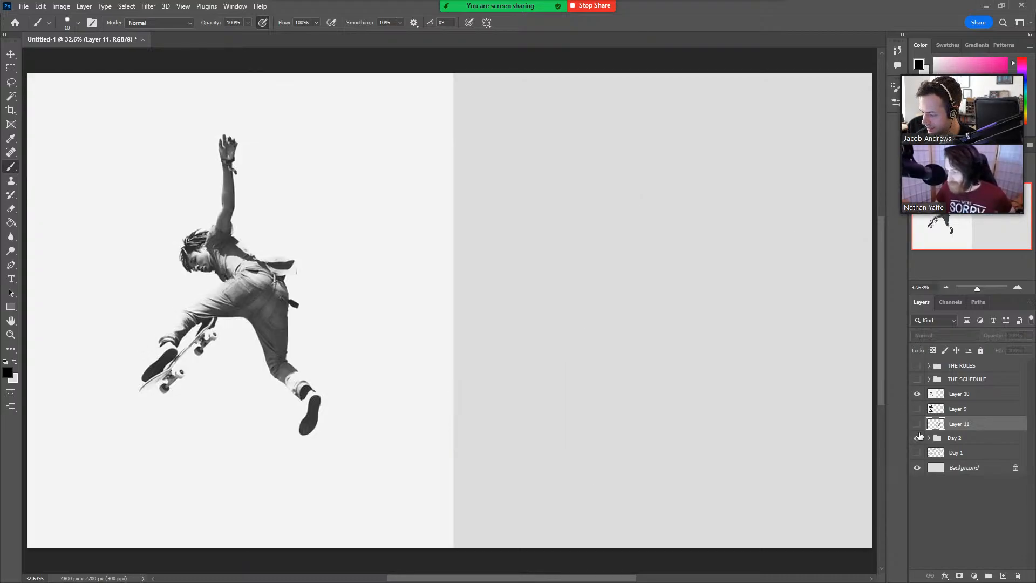
{"action": "left_click", "coordinate": [1003, 576]}
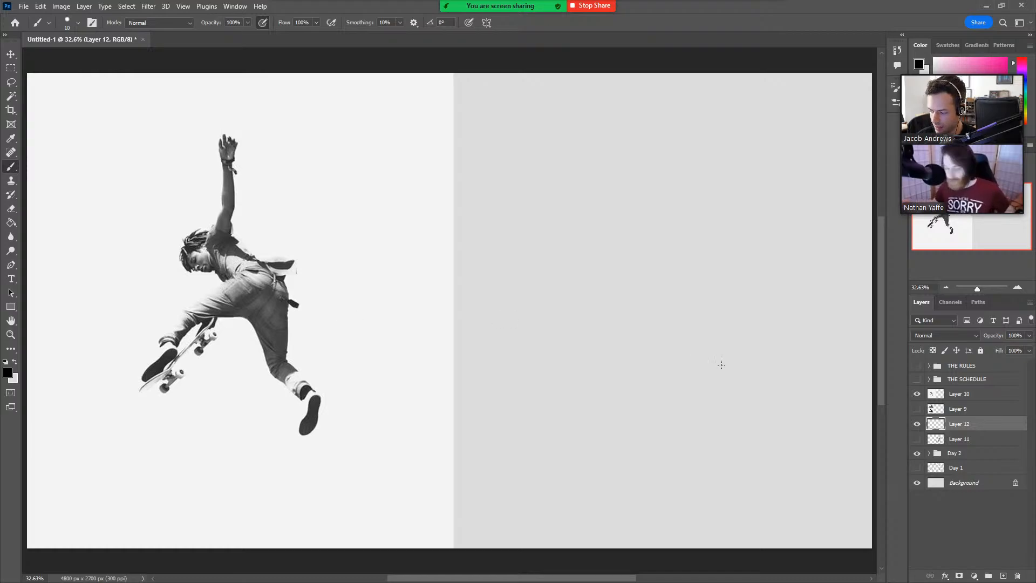
Enlarge the skateboarder reference on Layer 10 so that the figure fills most of the canvas height.
{"action": "left_click", "coordinate": [932, 391]}
{"action": "key", "text": "ctrl+t"}
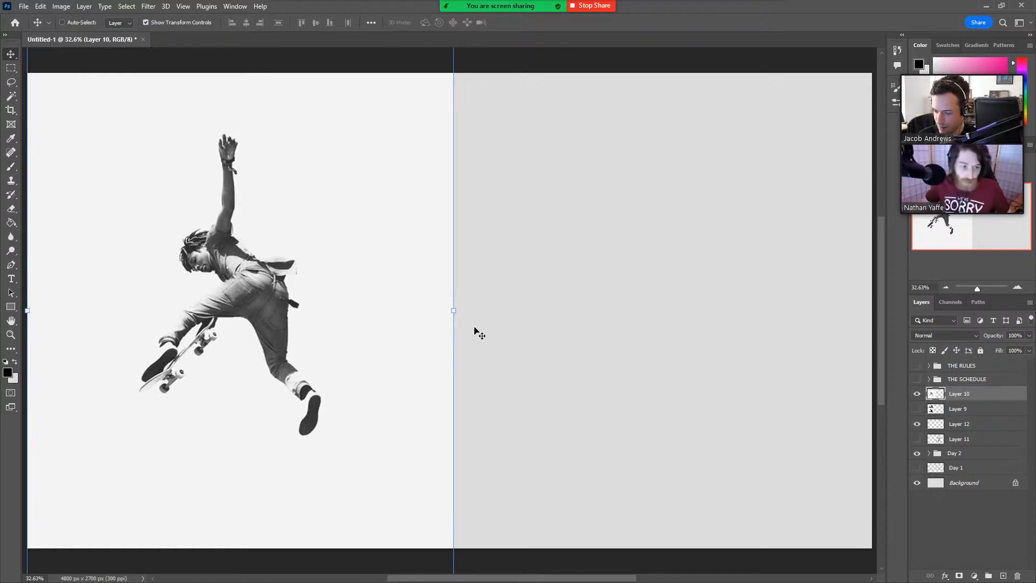
{"action": "left_click_drag", "start_coordinate": [455, 310], "coordinate": [461, 345]}
{"action": "left_click", "coordinate": [534, 22]}
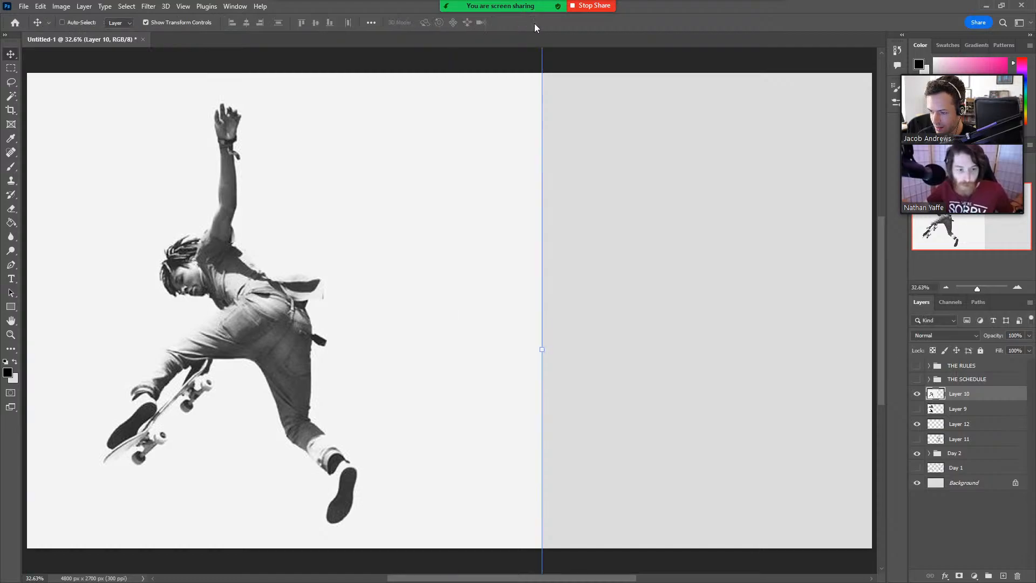
Delete the blank strip of the reference photo beyond the skateboarder, clear the selection, and fit the canvas in view.
{"action": "left_click_drag", "start_coordinate": [602, 60], "coordinate": [370, 459]}
{"action": "key", "text": "Delete"}
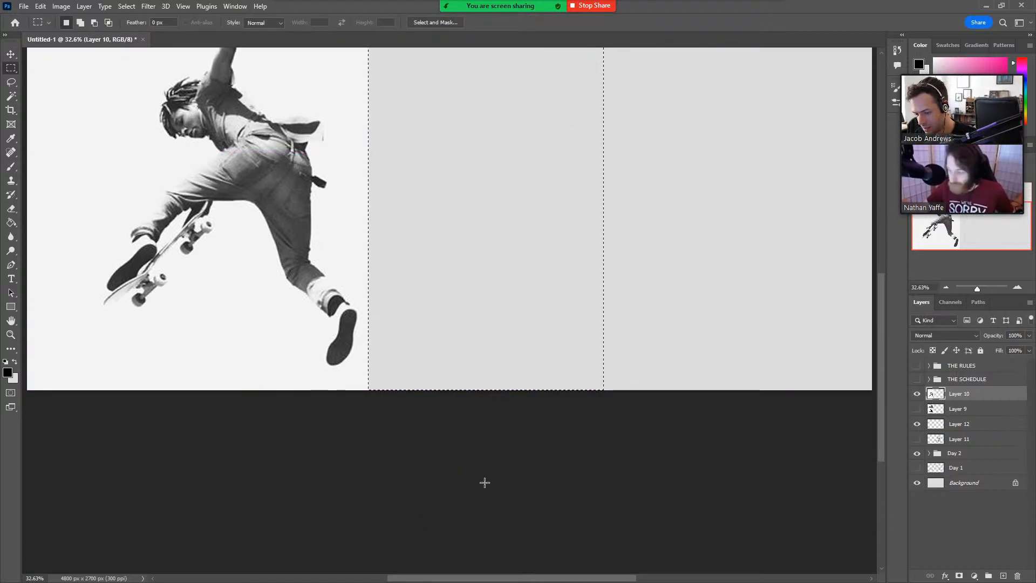
{"action": "key", "text": "ctrl+d"}
{"action": "key", "text": "z"}
{"action": "left_click_drag", "start_coordinate": [502, 284], "coordinate": [521, 456]}
{"action": "left_click", "coordinate": [329, 23]}
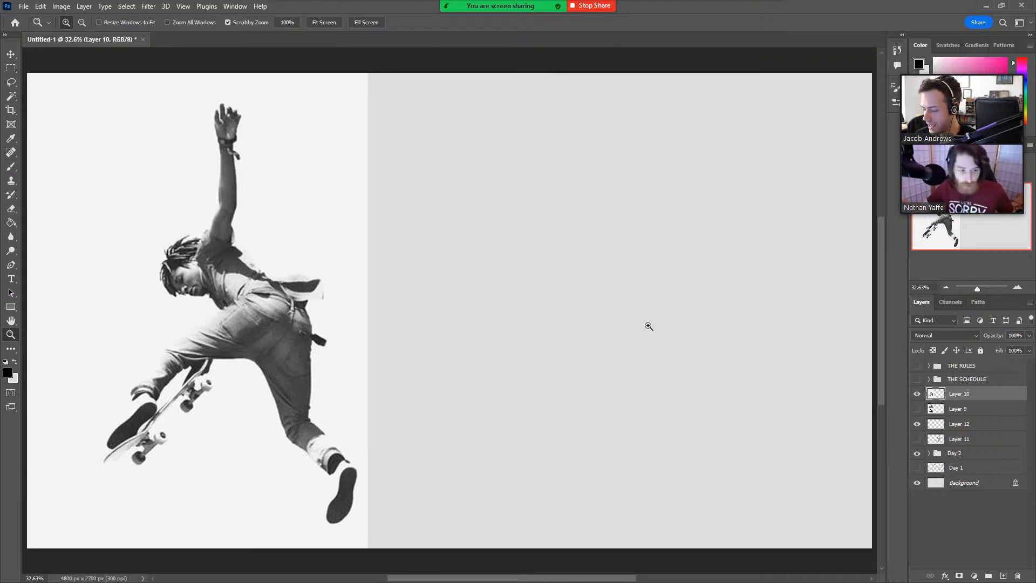
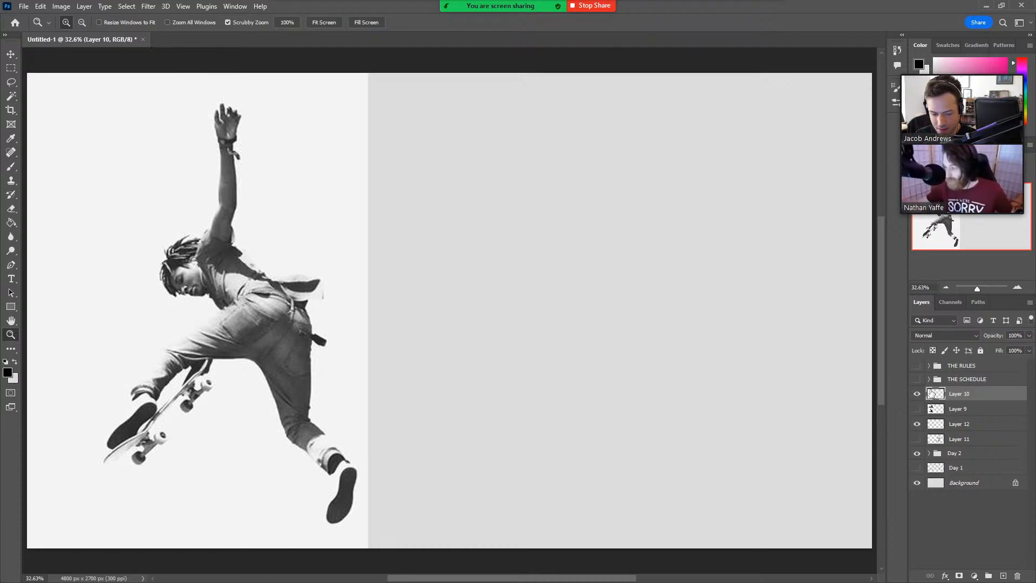
Add a new empty layer directly above Layer 9 and fit the canvas in view.
{"action": "left_click", "coordinate": [983, 413]}
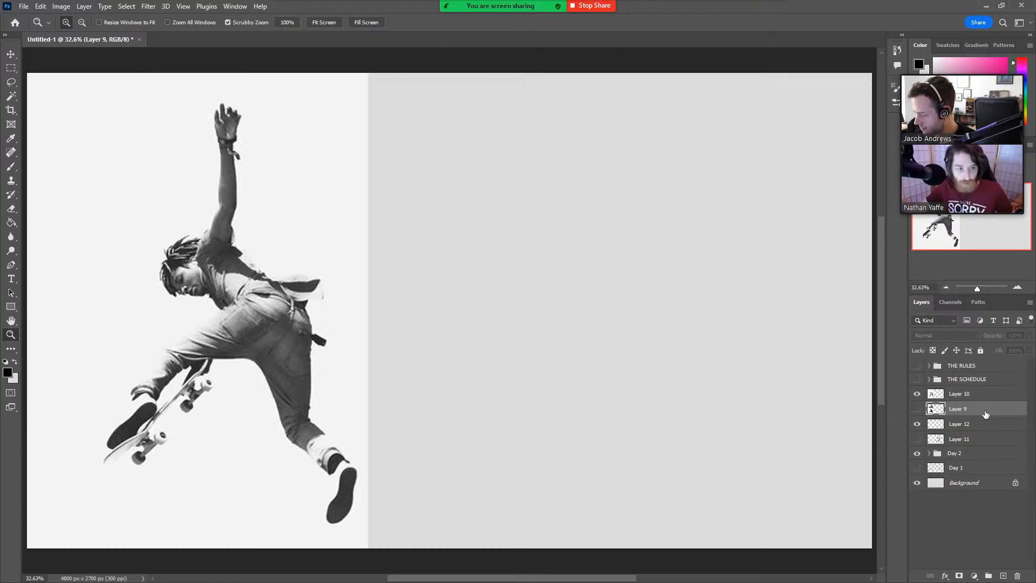
{"action": "left_click", "coordinate": [1004, 575]}
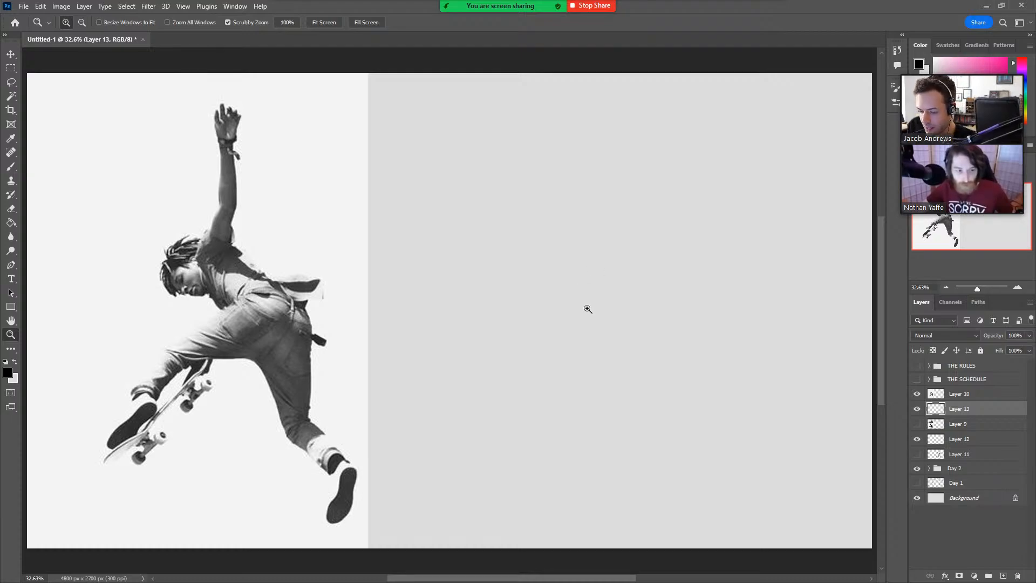
{"action": "key", "text": "ctrl+0"}
{"action": "left_click", "coordinate": [334, 23]}
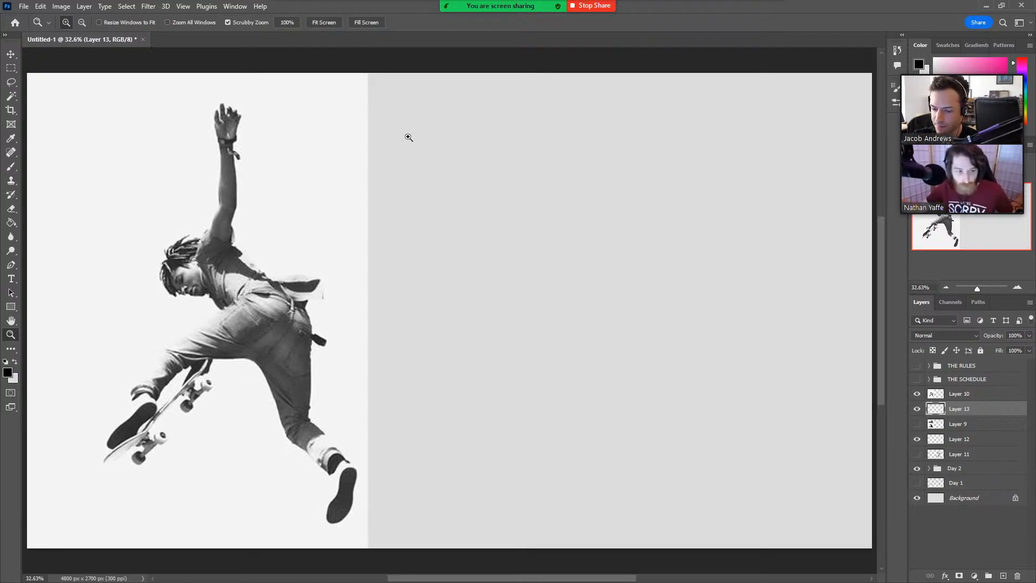
Brush in the skateboarder's torso beside the reference: rounded chest and shoulders, arched back, and curved waistline.
{"action": "key", "text": "b"}
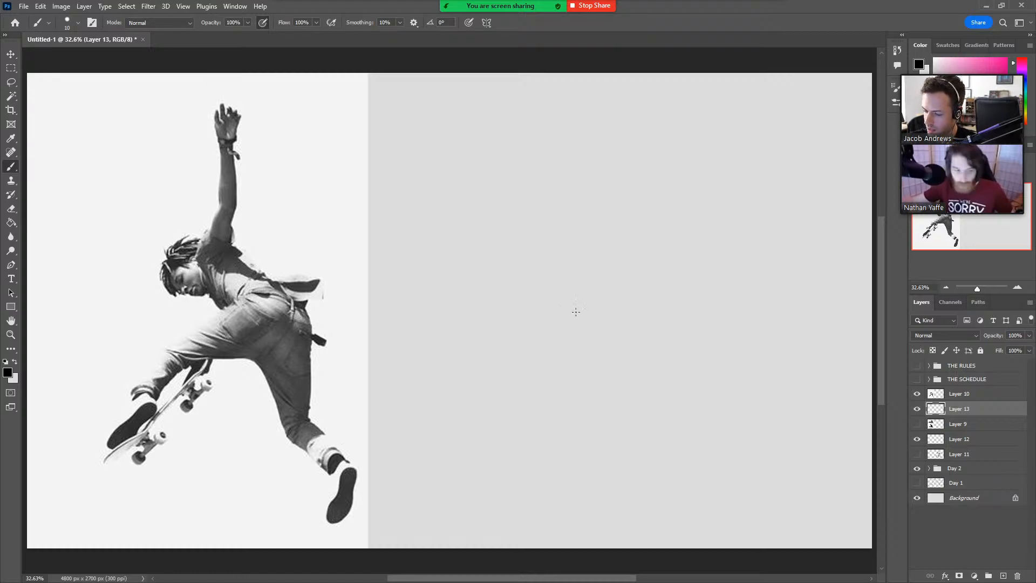
{"action": "mouse_move", "coordinate": [581, 313]}
{"action": "left_mouse_down"}
{"action": "mouse_move", "coordinate": [550, 276]}
{"action": "mouse_move", "coordinate": [572, 225]}
{"action": "left_mouse_up"}
{"action": "mouse_move", "coordinate": [550, 288]}
{"action": "left_mouse_down"}
{"action": "mouse_move", "coordinate": [574, 217]}
{"action": "mouse_move", "coordinate": [602, 224]}
{"action": "left_mouse_up"}
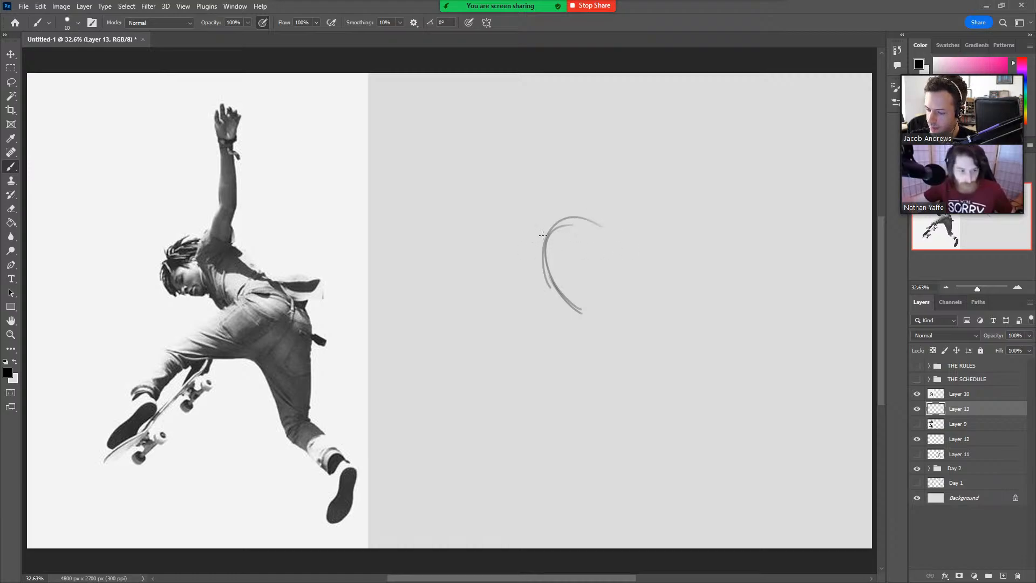
{"action": "mouse_move", "coordinate": [531, 242]}
{"action": "left_mouse_down"}
{"action": "mouse_move", "coordinate": [665, 263]}
{"action": "mouse_move", "coordinate": [670, 292]}
{"action": "left_mouse_up"}
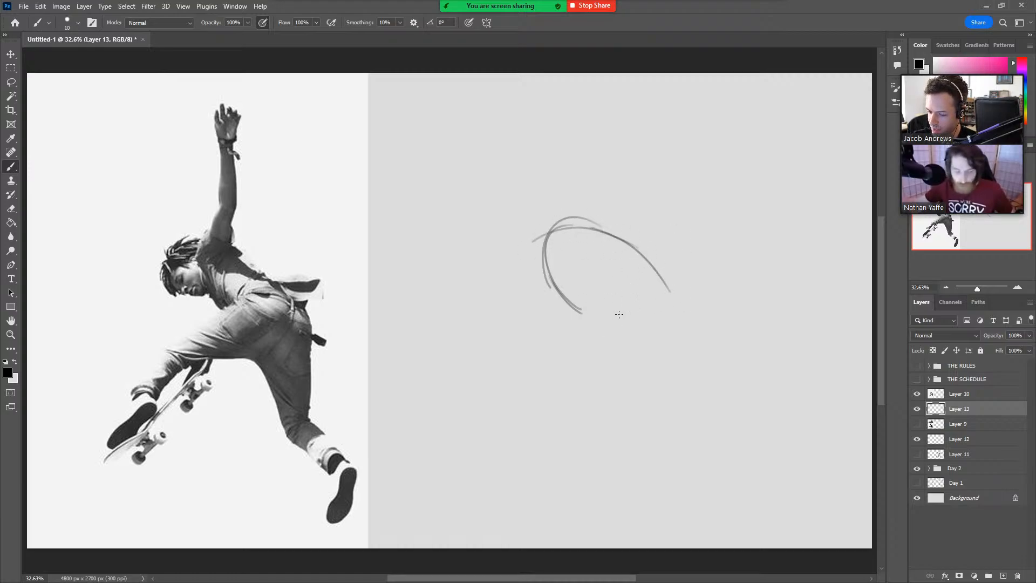
{"action": "mouse_move", "coordinate": [588, 315]}
{"action": "left_mouse_down"}
{"action": "mouse_move", "coordinate": [658, 291]}
{"action": "mouse_move", "coordinate": [679, 300]}
{"action": "mouse_move", "coordinate": [684, 317]}
{"action": "left_mouse_up"}
{"action": "left_click_drag", "start_coordinate": [645, 266], "coordinate": [698, 330]}
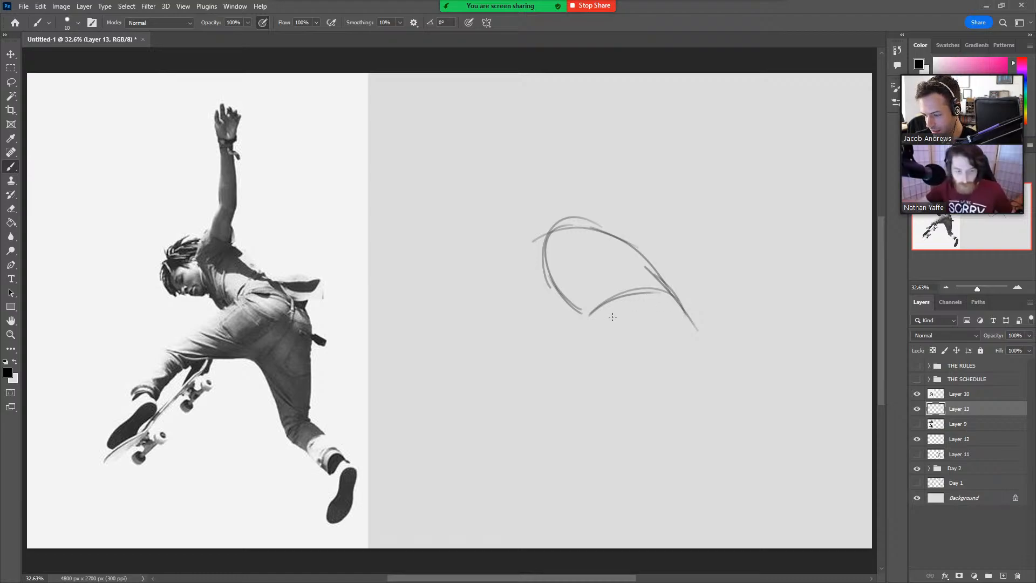
Sketch the front leg's thigh outline, the crotch curve, and the inner thigh of the trailing leg.
{"action": "mouse_move", "coordinate": [628, 301]}
{"action": "left_mouse_down"}
{"action": "mouse_move", "coordinate": [517, 372]}
{"action": "mouse_move", "coordinate": [627, 369]}
{"action": "mouse_move", "coordinate": [662, 406]}
{"action": "left_mouse_up"}
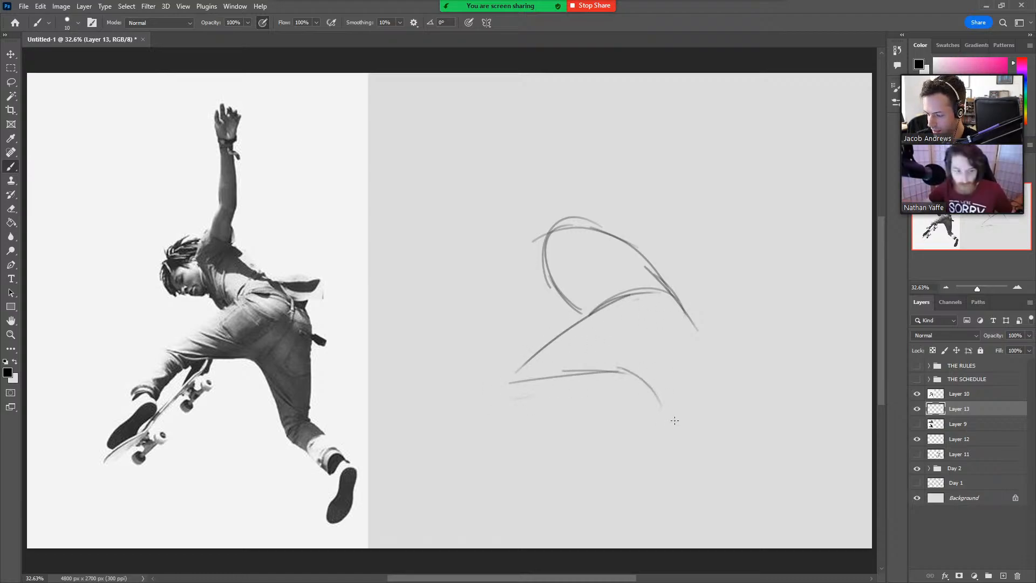
{"action": "mouse_move", "coordinate": [618, 367]}
{"action": "left_mouse_down"}
{"action": "mouse_move", "coordinate": [652, 395]}
{"action": "mouse_move", "coordinate": [669, 443]}
{"action": "mouse_move", "coordinate": [681, 442]}
{"action": "left_mouse_up"}
{"action": "key", "text": "ctrl+z"}
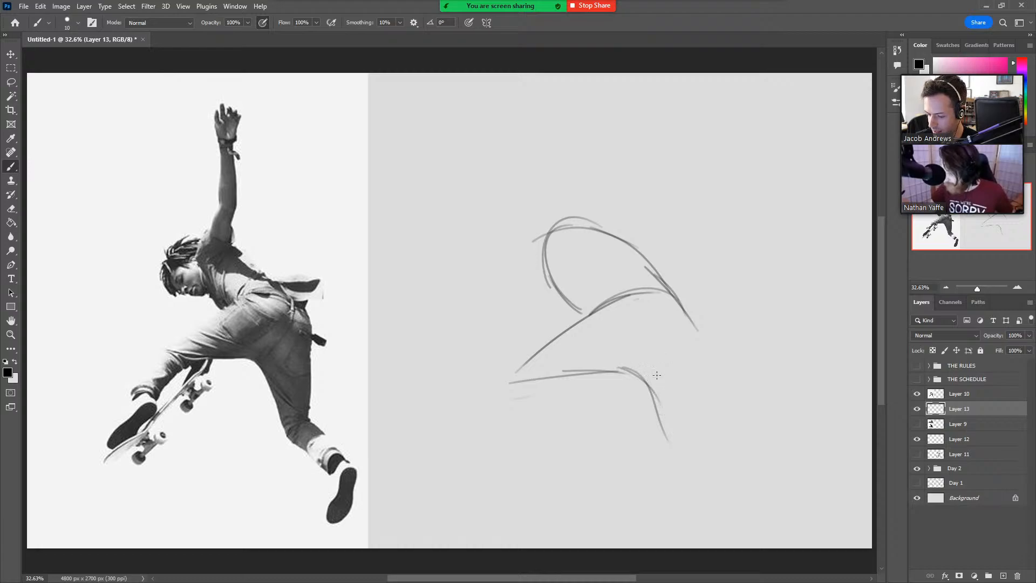
{"action": "mouse_move", "coordinate": [598, 371]}
{"action": "left_mouse_down"}
{"action": "mouse_move", "coordinate": [666, 376]}
{"action": "mouse_move", "coordinate": [631, 367]}
{"action": "mouse_move", "coordinate": [670, 440]}
{"action": "left_mouse_up"}
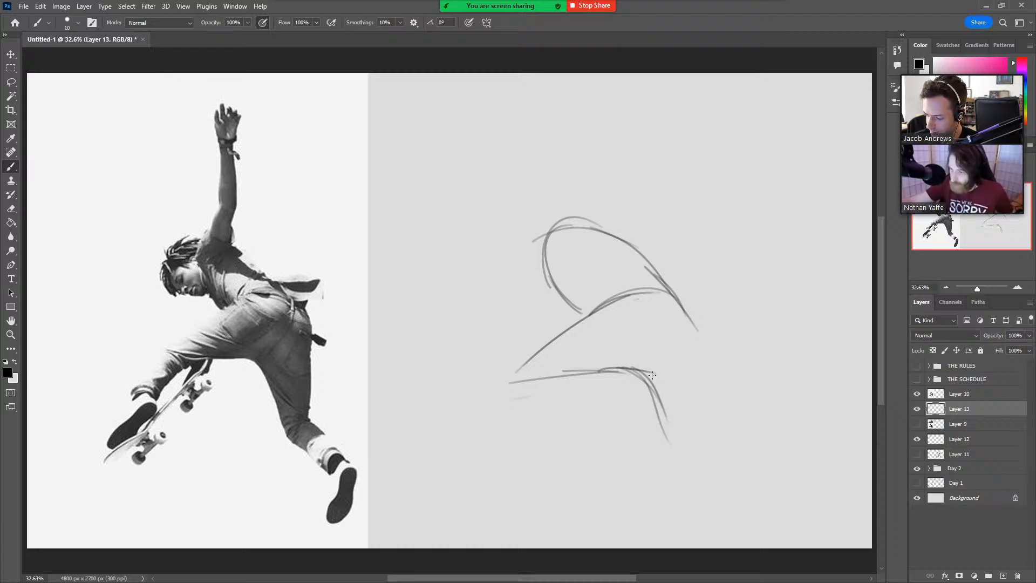
{"action": "left_click_drag", "start_coordinate": [649, 368], "coordinate": [684, 447]}
Draw the trailing leg's outer thigh from hip to knee, with a rounded knee and both sides of the lower leg.
{"action": "left_click_drag", "start_coordinate": [674, 298], "coordinate": [699, 394]}
{"action": "key", "text": "ctrl+z"}
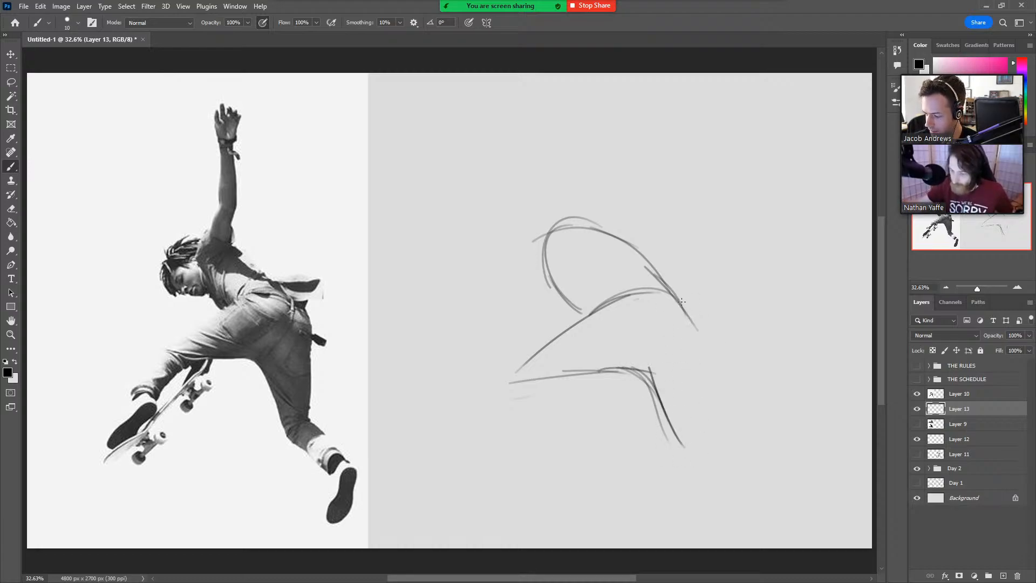
{"action": "mouse_move", "coordinate": [681, 301]}
{"action": "left_mouse_down"}
{"action": "mouse_move", "coordinate": [704, 415]}
{"action": "mouse_move", "coordinate": [773, 446]}
{"action": "left_mouse_up"}
{"action": "key", "text": "ctrl+z"}
{"action": "left_click_drag", "start_coordinate": [700, 417], "coordinate": [766, 459]}
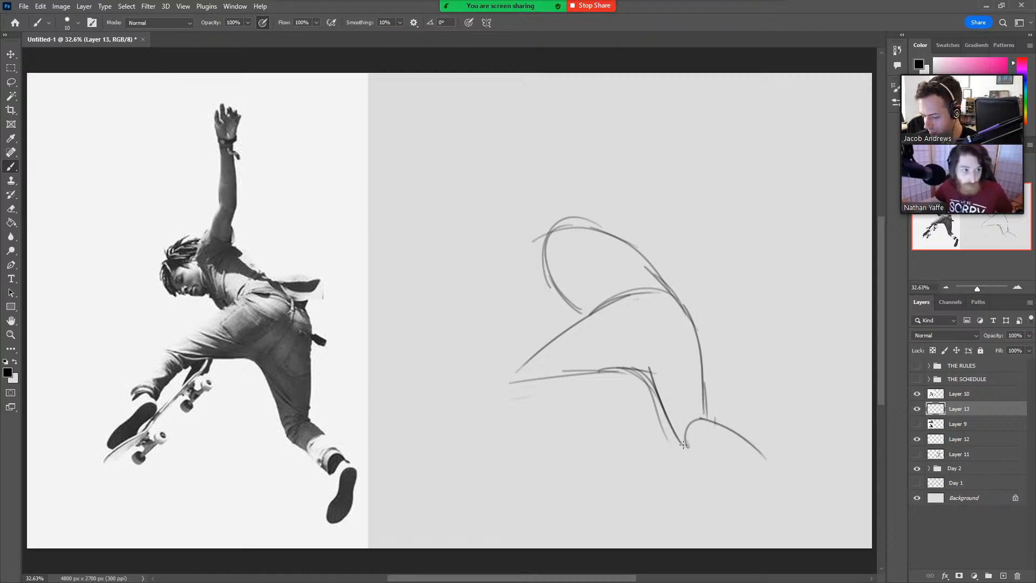
{"action": "left_click_drag", "start_coordinate": [683, 445], "coordinate": [741, 477]}
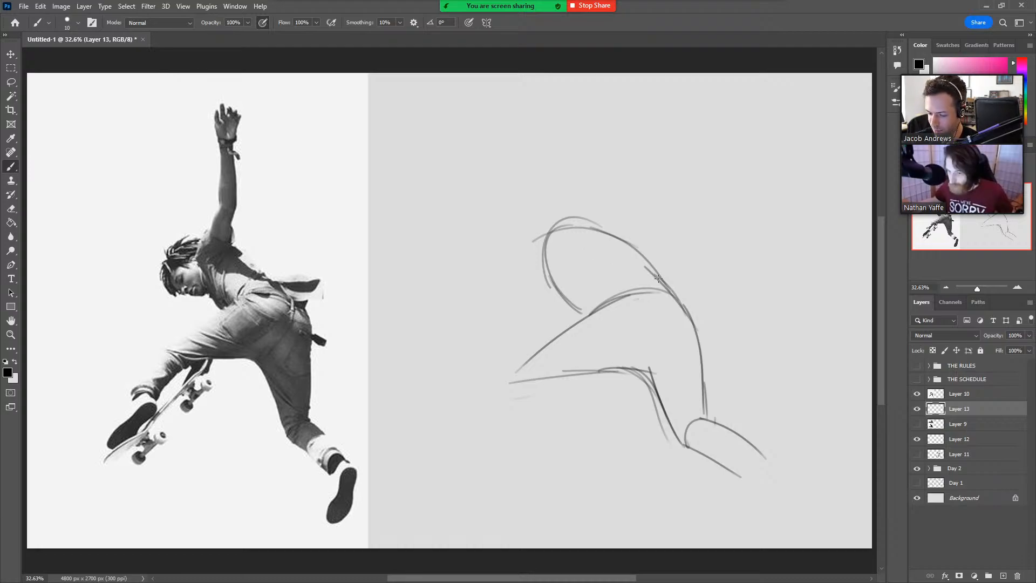
{"action": "left_click_drag", "start_coordinate": [683, 438], "coordinate": [716, 424]}
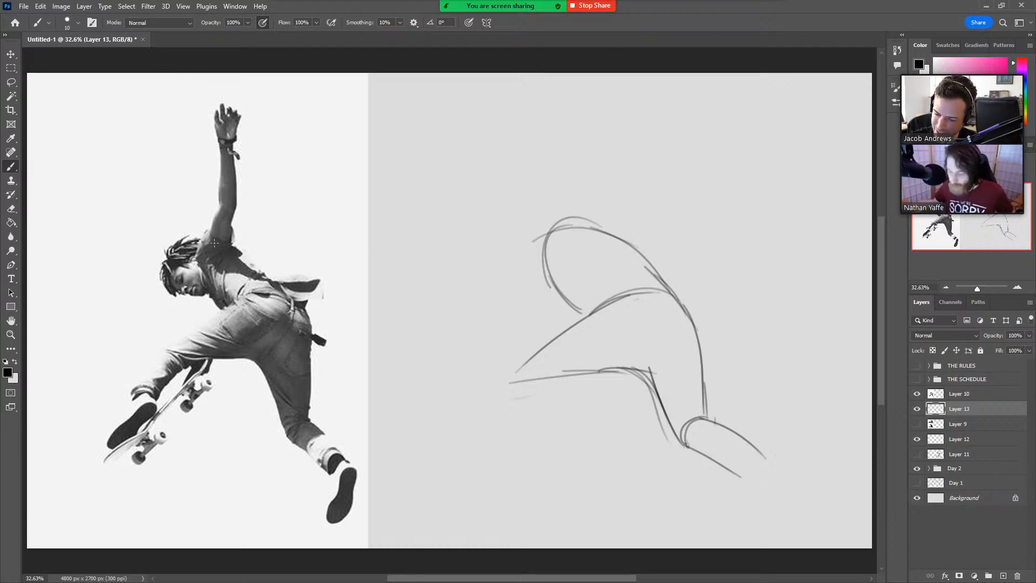
{"action": "left_click_drag", "start_coordinate": [567, 312], "coordinate": [675, 323]}
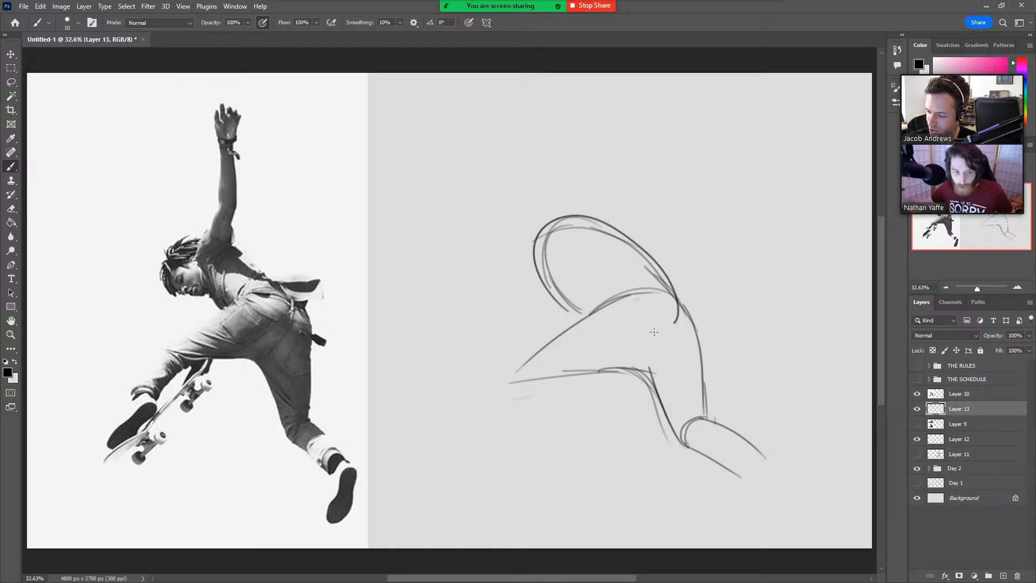
{"action": "left_click_drag", "start_coordinate": [556, 253], "coordinate": [678, 308]}
{"action": "key", "text": "ctrl+z"}
{"action": "key", "text": "ctrl+z"}
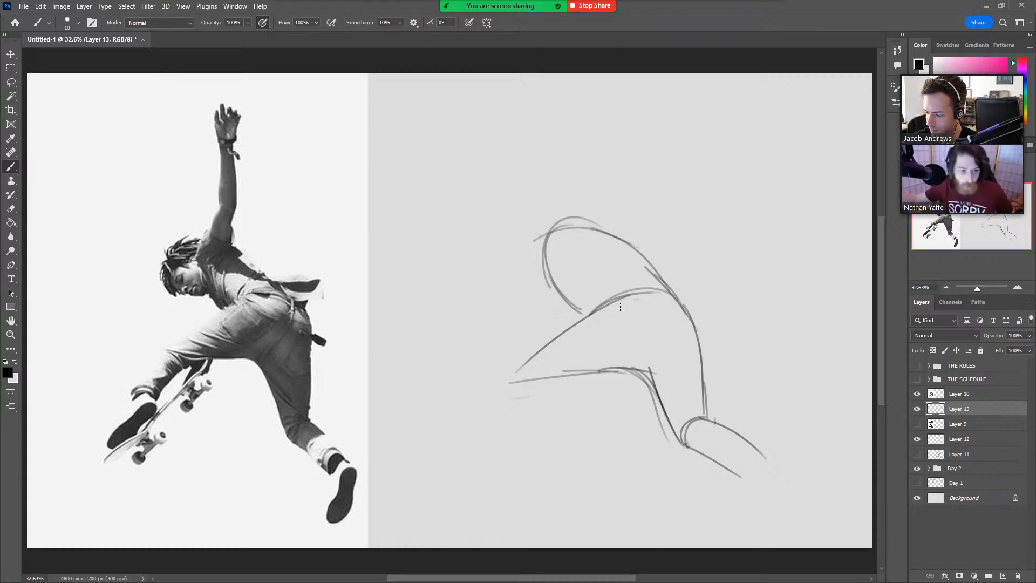
{"action": "mouse_move", "coordinate": [561, 330]}
{"action": "left_mouse_down"}
{"action": "mouse_move", "coordinate": [672, 289]}
{"action": "mouse_move", "coordinate": [693, 326]}
{"action": "left_mouse_up"}
{"action": "key", "text": "ctrl+z"}
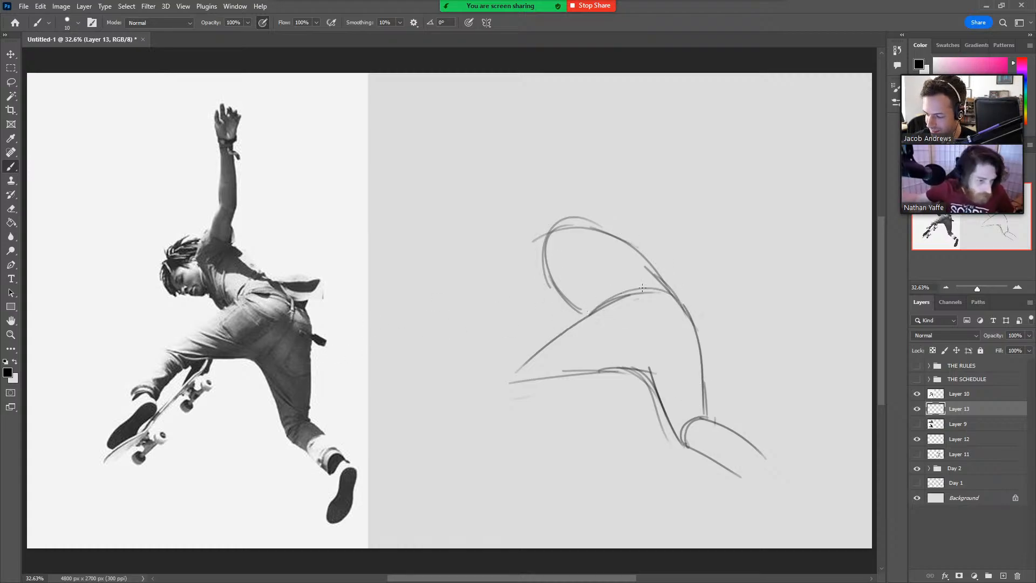
Strengthen the waistline and crotch, and sketch the front leg's knee and lower leg plus the trailing leg's trouser cuff.
{"action": "mouse_move", "coordinate": [613, 300]}
{"action": "left_mouse_down"}
{"action": "mouse_move", "coordinate": [630, 294]}
{"action": "mouse_move", "coordinate": [695, 319]}
{"action": "left_mouse_up"}
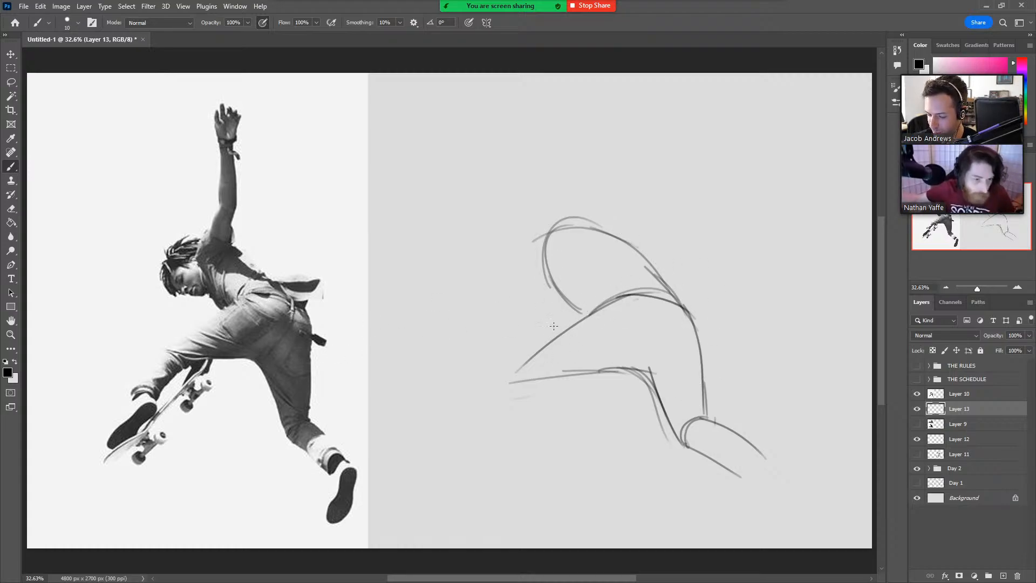
{"action": "mouse_move", "coordinate": [621, 369]}
{"action": "left_mouse_down"}
{"action": "mouse_move", "coordinate": [540, 384]}
{"action": "mouse_move", "coordinate": [522, 367]}
{"action": "mouse_move", "coordinate": [541, 383]}
{"action": "mouse_move", "coordinate": [469, 416]}
{"action": "left_mouse_up"}
{"action": "key", "text": "ctrl+z"}
{"action": "mouse_move", "coordinate": [516, 367]}
{"action": "left_mouse_down"}
{"action": "mouse_move", "coordinate": [474, 415]}
{"action": "mouse_move", "coordinate": [499, 421]}
{"action": "left_mouse_up"}
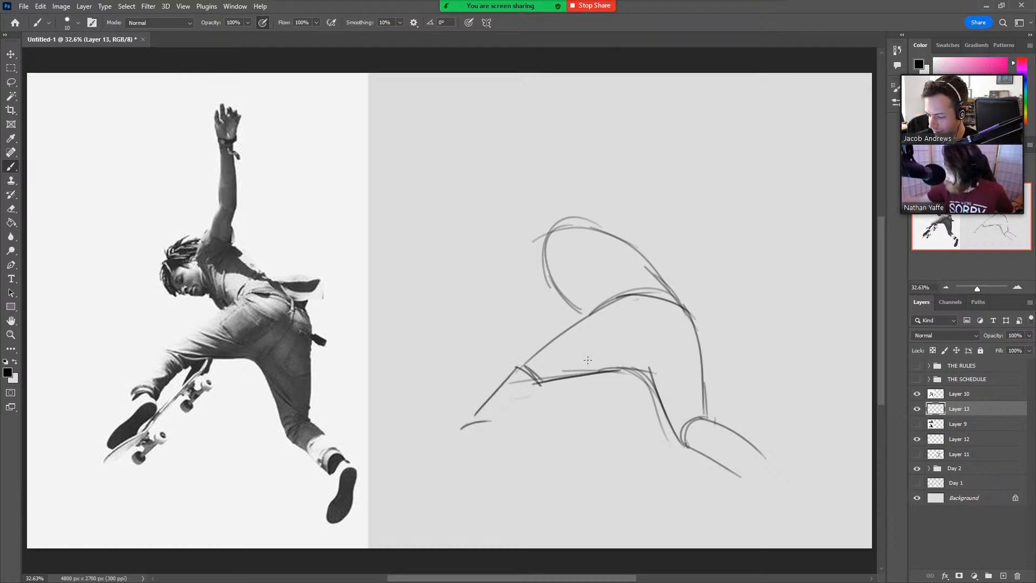
{"action": "left_click_drag", "start_coordinate": [536, 382], "coordinate": [501, 425]}
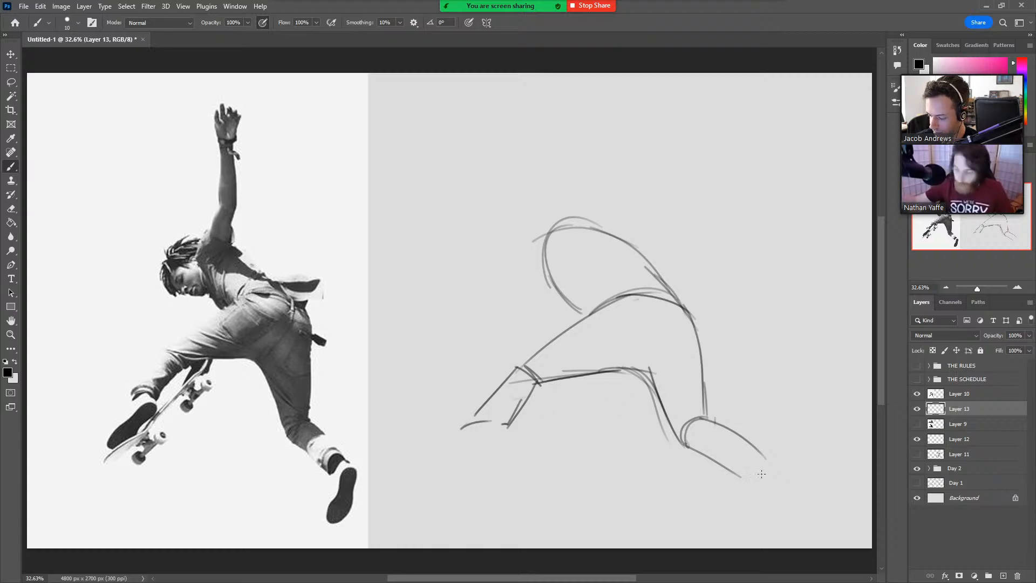
{"action": "left_click_drag", "start_coordinate": [748, 484], "coordinate": [769, 460]}
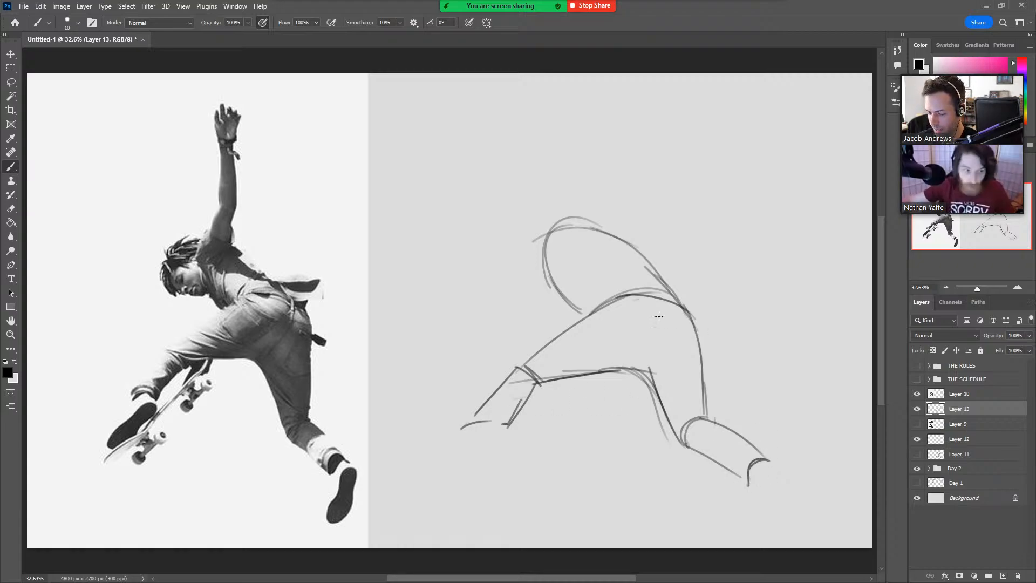
{"action": "left_click_drag", "start_coordinate": [617, 370], "coordinate": [658, 384]}
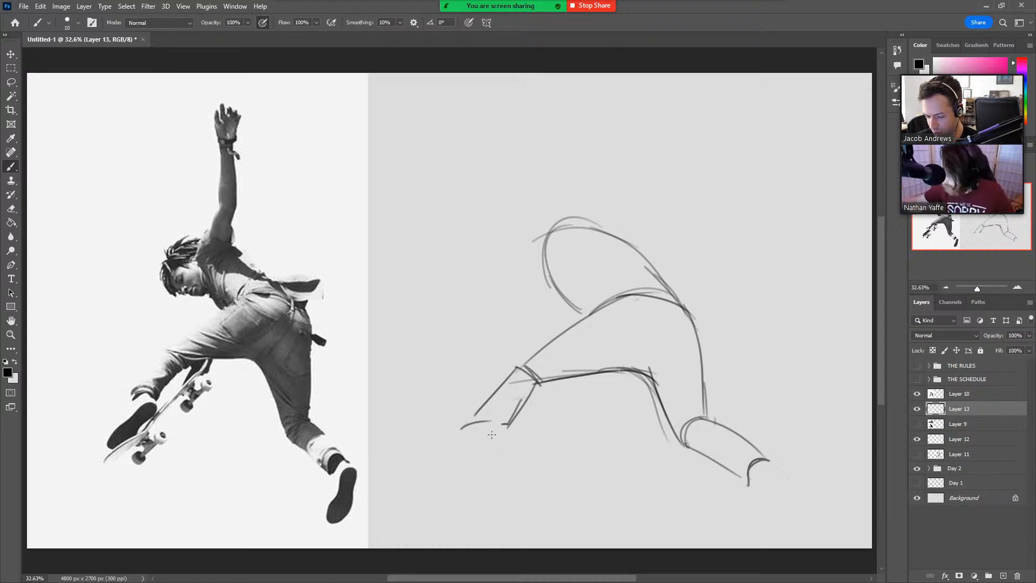
Draw the front foot's shoe as a long curved sole, with the shoe upper joining it to the ankle.
{"action": "mouse_move", "coordinate": [495, 448]}
{"action": "left_mouse_down"}
{"action": "mouse_move", "coordinate": [501, 434]}
{"action": "mouse_move", "coordinate": [486, 433]}
{"action": "mouse_move", "coordinate": [427, 478]}
{"action": "left_mouse_up"}
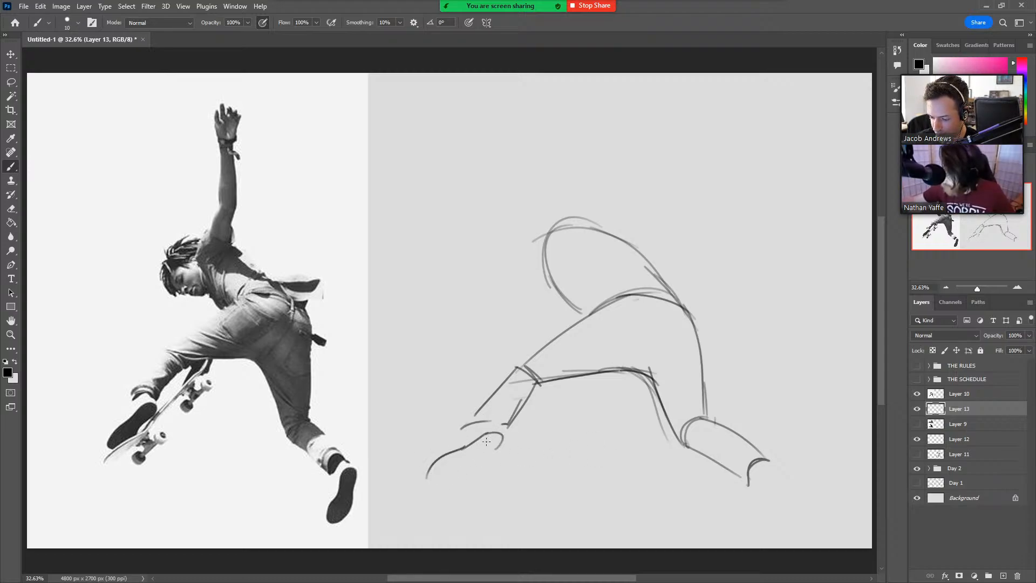
{"action": "key", "text": "ctrl+z"}
{"action": "left_click_drag", "start_coordinate": [473, 442], "coordinate": [424, 467]}
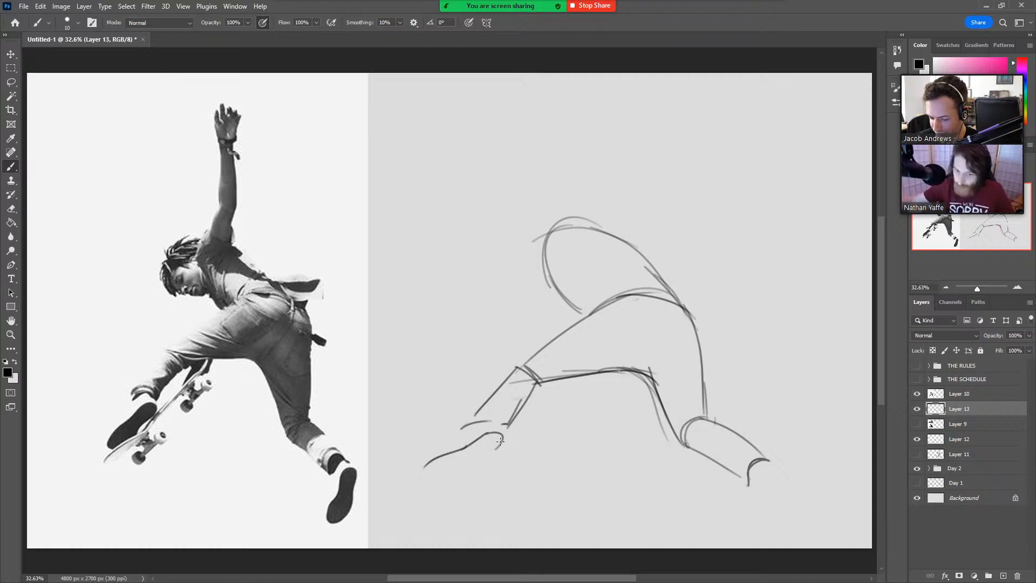
{"action": "left_click_drag", "start_coordinate": [495, 449], "coordinate": [455, 481]}
{"action": "key", "text": "ctrl+z"}
{"action": "mouse_move", "coordinate": [503, 439]}
{"action": "left_mouse_down"}
{"action": "mouse_move", "coordinate": [451, 482]}
{"action": "mouse_move", "coordinate": [424, 474]}
{"action": "left_mouse_up"}
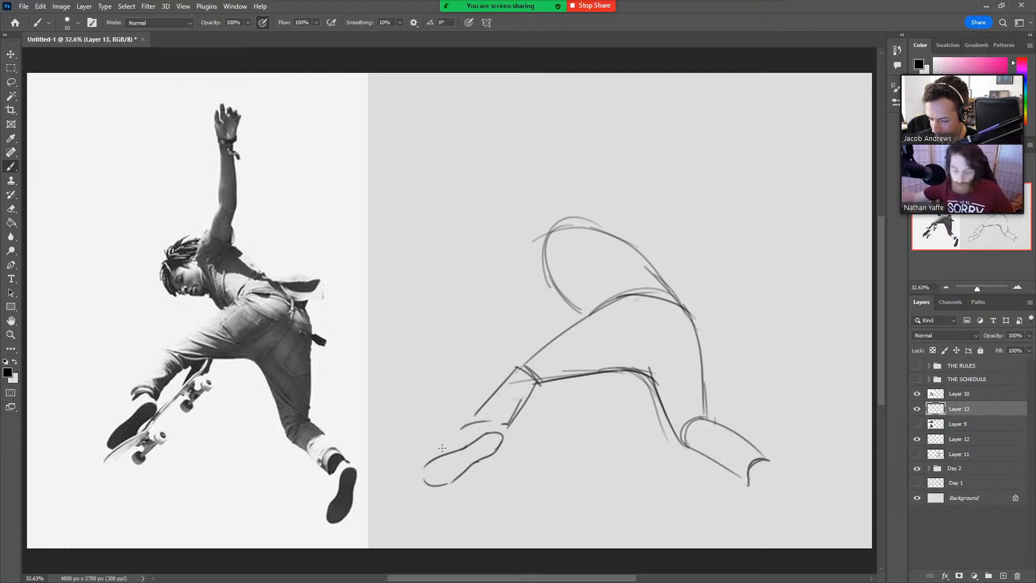
{"action": "mouse_move", "coordinate": [463, 431]}
{"action": "left_mouse_down"}
{"action": "mouse_move", "coordinate": [474, 426]}
{"action": "mouse_move", "coordinate": [439, 454]}
{"action": "left_mouse_up"}
{"action": "key", "text": "ctrl+z"}
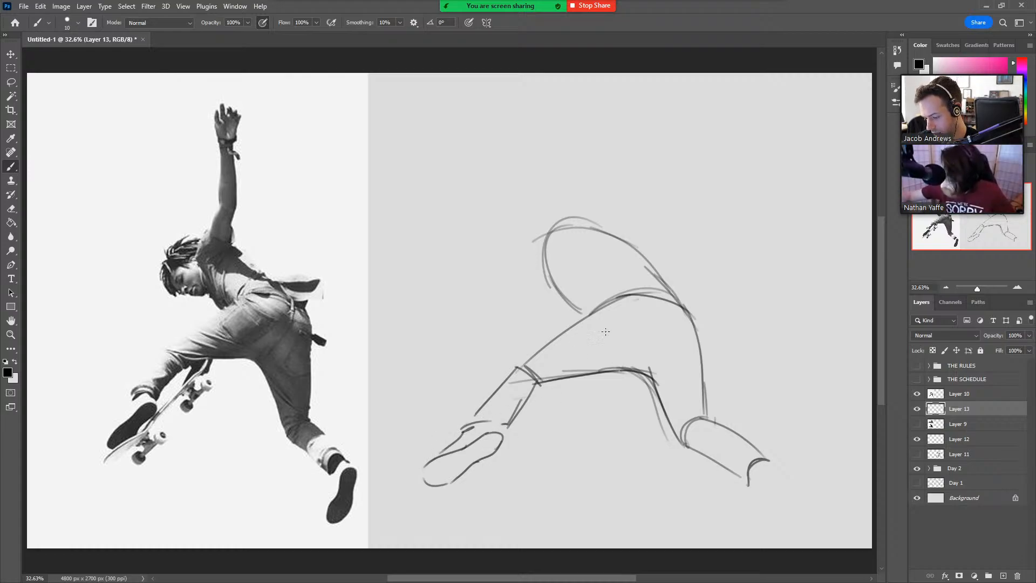
{"action": "left_click_drag", "start_coordinate": [502, 424], "coordinate": [499, 436]}
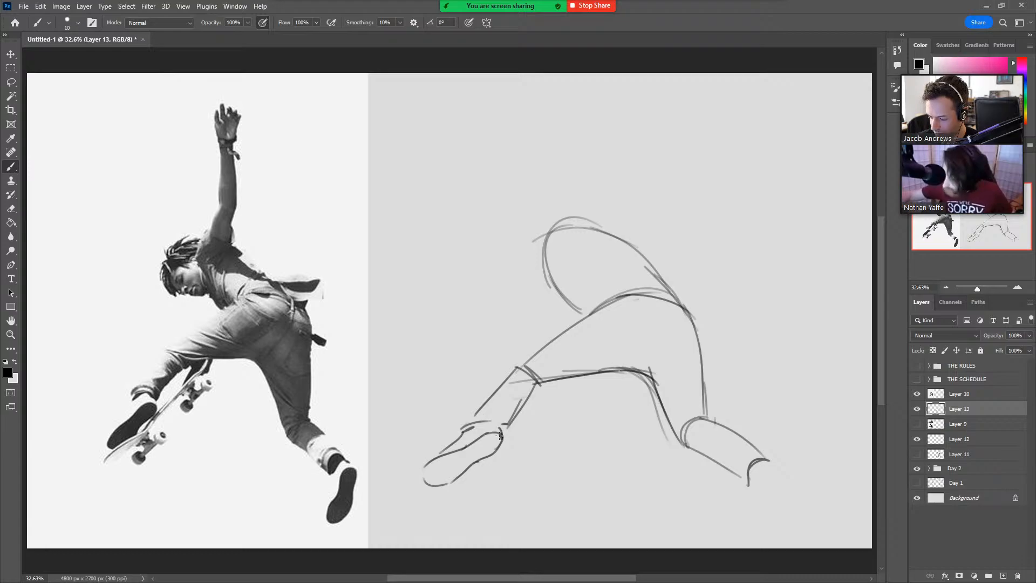
Sketch the trailing leg's ankle and the heel of its shoe below the trouser cuff, undoing unsatisfactory strokes.
{"action": "mouse_move", "coordinate": [761, 457]}
{"action": "left_mouse_down"}
{"action": "mouse_move", "coordinate": [777, 478]}
{"action": "mouse_move", "coordinate": [771, 466]}
{"action": "mouse_move", "coordinate": [756, 508]}
{"action": "left_mouse_up"}
{"action": "key", "text": "ctrl+z"}
{"action": "mouse_move", "coordinate": [762, 458]}
{"action": "left_mouse_down"}
{"action": "mouse_move", "coordinate": [784, 469]}
{"action": "mouse_move", "coordinate": [786, 498]}
{"action": "mouse_move", "coordinate": [790, 473]}
{"action": "mouse_move", "coordinate": [769, 464]}
{"action": "mouse_move", "coordinate": [786, 468]}
{"action": "mouse_move", "coordinate": [785, 506]}
{"action": "left_mouse_up"}
{"action": "key", "text": "ctrl+z"}
{"action": "key", "text": "ctrl+z"}
{"action": "mouse_move", "coordinate": [752, 475]}
{"action": "left_mouse_down"}
{"action": "mouse_move", "coordinate": [762, 499]}
{"action": "mouse_move", "coordinate": [759, 490]}
{"action": "mouse_move", "coordinate": [743, 531]}
{"action": "left_mouse_up"}
{"action": "key", "text": "ctrl+z"}
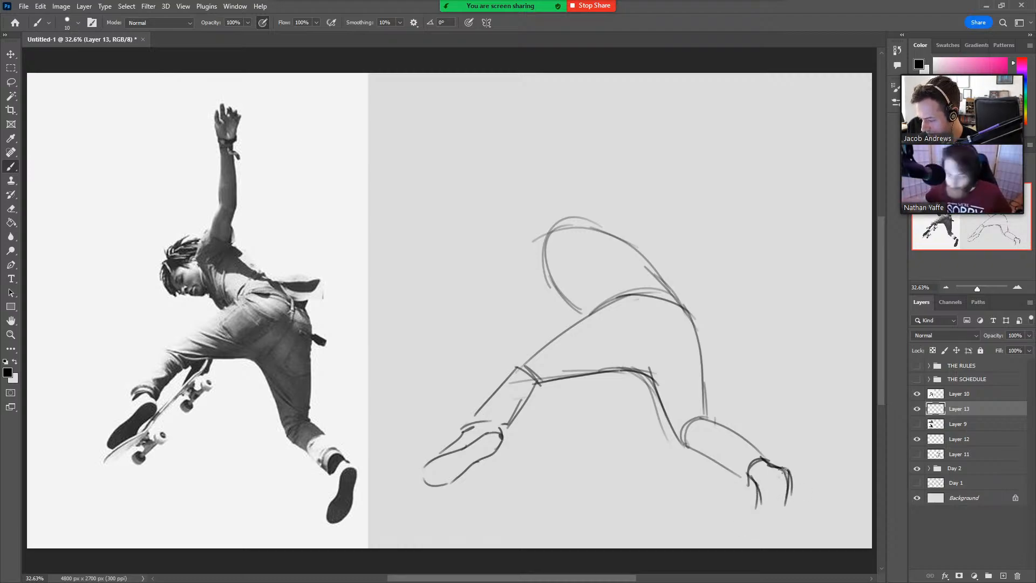
{"action": "mouse_move", "coordinate": [782, 469]}
{"action": "left_mouse_down"}
{"action": "mouse_move", "coordinate": [773, 502]}
{"action": "mouse_move", "coordinate": [764, 485]}
{"action": "mouse_move", "coordinate": [788, 471]}
{"action": "mouse_move", "coordinate": [785, 504]}
{"action": "left_mouse_up"}
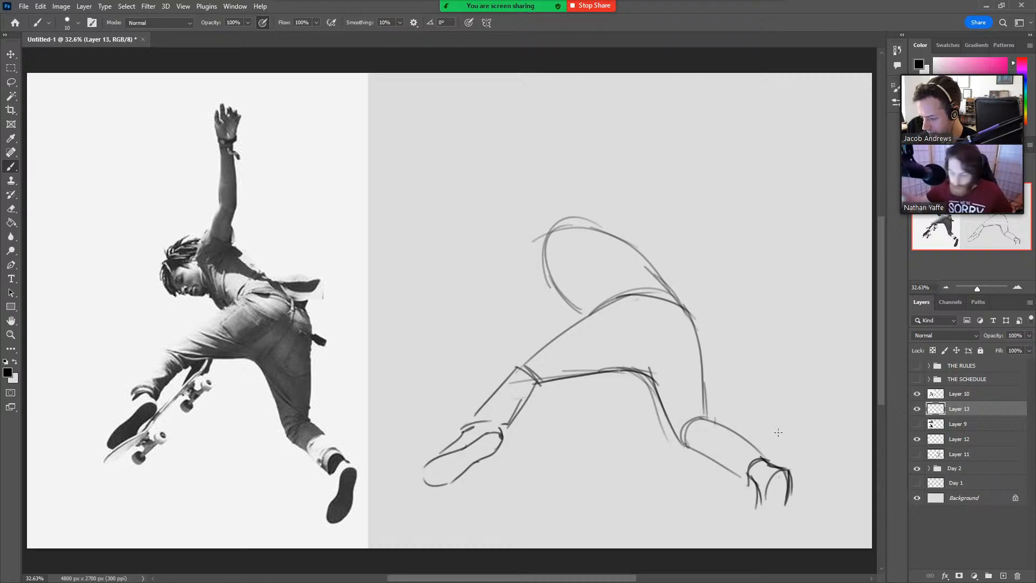
Move the whole sketch higher on the canvas and complete the trailing shoe's sole down to the toe.
{"action": "key", "text": "ctrl+t"}
{"action": "left_click_drag", "start_coordinate": [731, 454], "coordinate": [731, 399]}
{"action": "key", "text": "Return"}
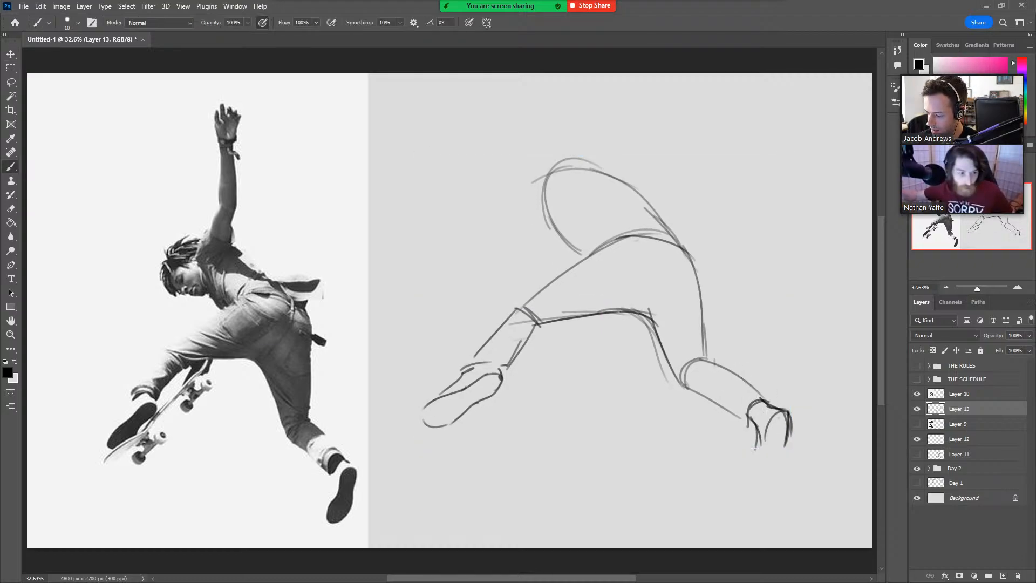
{"action": "mouse_move", "coordinate": [763, 443]}
{"action": "left_mouse_down"}
{"action": "mouse_move", "coordinate": [741, 479]}
{"action": "mouse_move", "coordinate": [753, 494]}
{"action": "mouse_move", "coordinate": [773, 483]}
{"action": "mouse_move", "coordinate": [785, 449]}
{"action": "mouse_move", "coordinate": [749, 460]}
{"action": "left_mouse_up"}
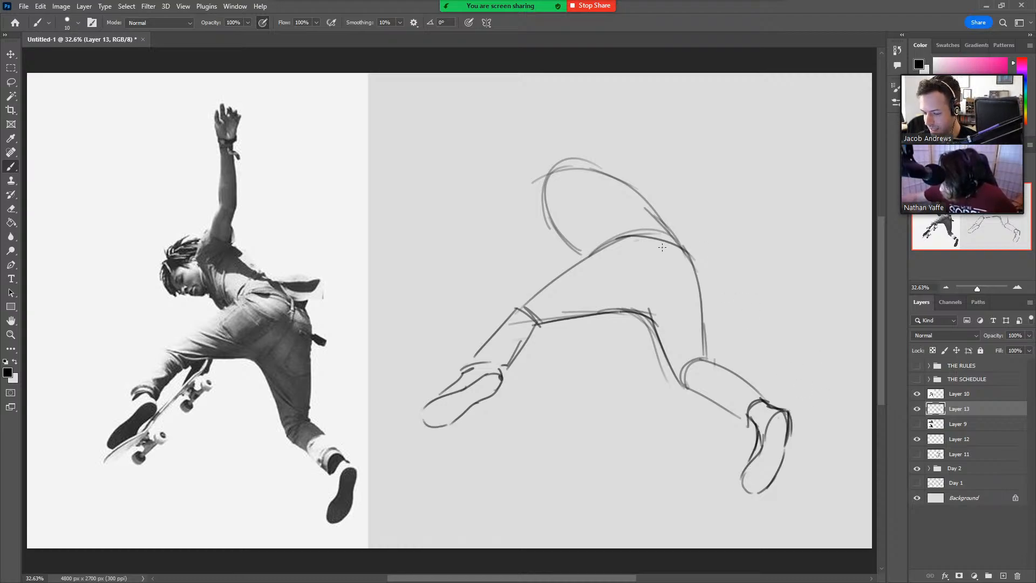
Add a contour curve over the buttocks from waist to crotch, and erase the lower part of the torso's front outline.
{"action": "mouse_move", "coordinate": [664, 241]}
{"action": "left_mouse_down"}
{"action": "mouse_move", "coordinate": [670, 276]}
{"action": "mouse_move", "coordinate": [653, 316]}
{"action": "left_mouse_up"}
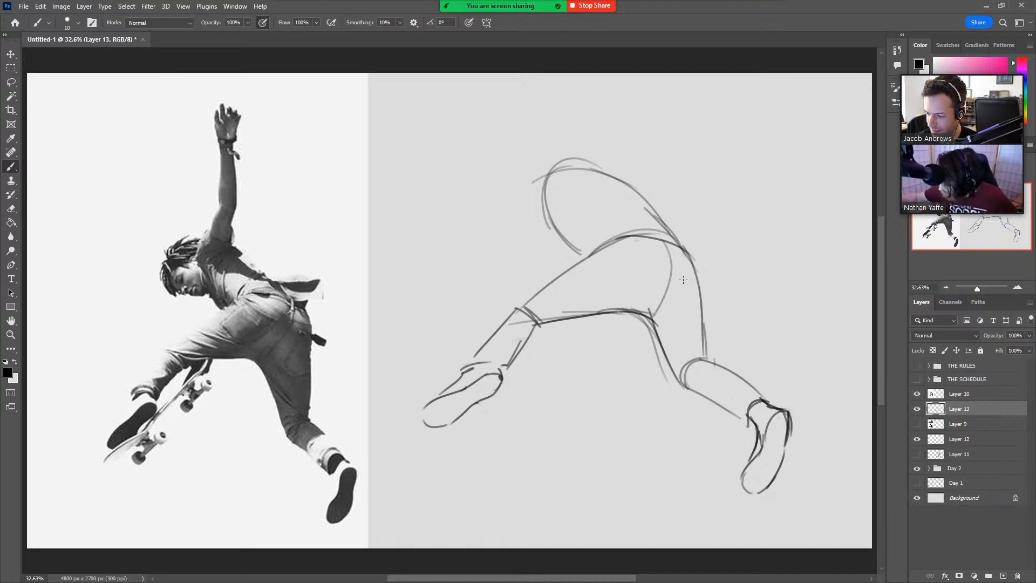
{"action": "key", "text": "e"}
{"action": "left_click_drag", "start_coordinate": [581, 252], "coordinate": [551, 222]}
{"action": "key", "text": "b"}
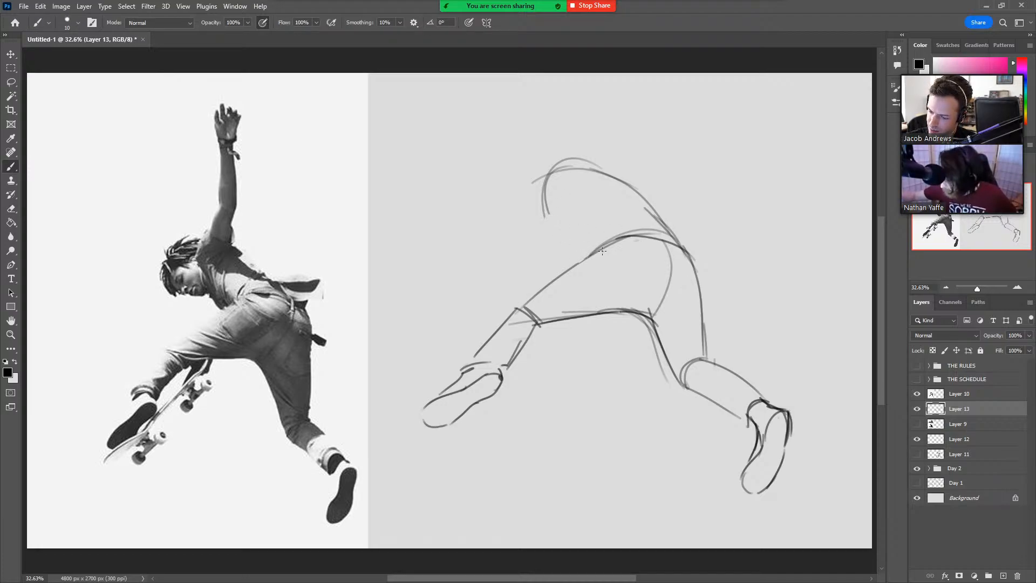
Draw contour lines down the torso, the raised arm's shoulder opening, and a new chest-to-waist front outline.
{"action": "left_click_drag", "start_coordinate": [602, 251], "coordinate": [588, 171]}
{"action": "mouse_move", "coordinate": [597, 249]}
{"action": "left_mouse_down"}
{"action": "mouse_move", "coordinate": [575, 203]}
{"action": "mouse_move", "coordinate": [566, 215]}
{"action": "mouse_move", "coordinate": [556, 206]}
{"action": "mouse_move", "coordinate": [566, 163]}
{"action": "mouse_move", "coordinate": [554, 181]}
{"action": "mouse_move", "coordinate": [542, 177]}
{"action": "mouse_move", "coordinate": [606, 174]}
{"action": "left_mouse_up"}
{"action": "mouse_move", "coordinate": [564, 180]}
{"action": "left_mouse_down"}
{"action": "mouse_move", "coordinate": [590, 185]}
{"action": "mouse_move", "coordinate": [570, 144]}
{"action": "mouse_move", "coordinate": [545, 184]}
{"action": "mouse_move", "coordinate": [577, 245]}
{"action": "left_mouse_up"}
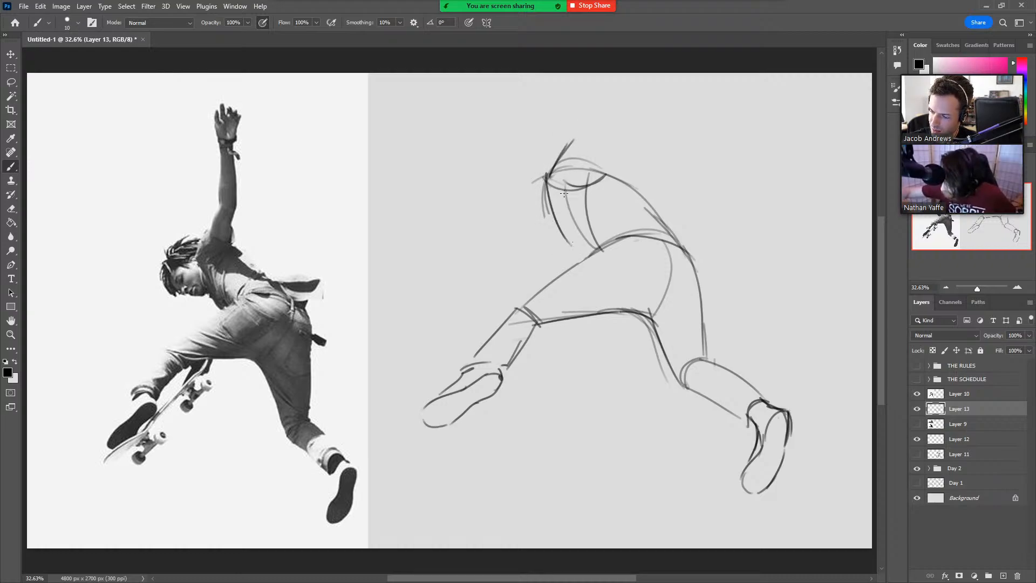
{"action": "key", "text": "ctrl+z"}
{"action": "left_click_drag", "start_coordinate": [547, 174], "coordinate": [580, 250]}
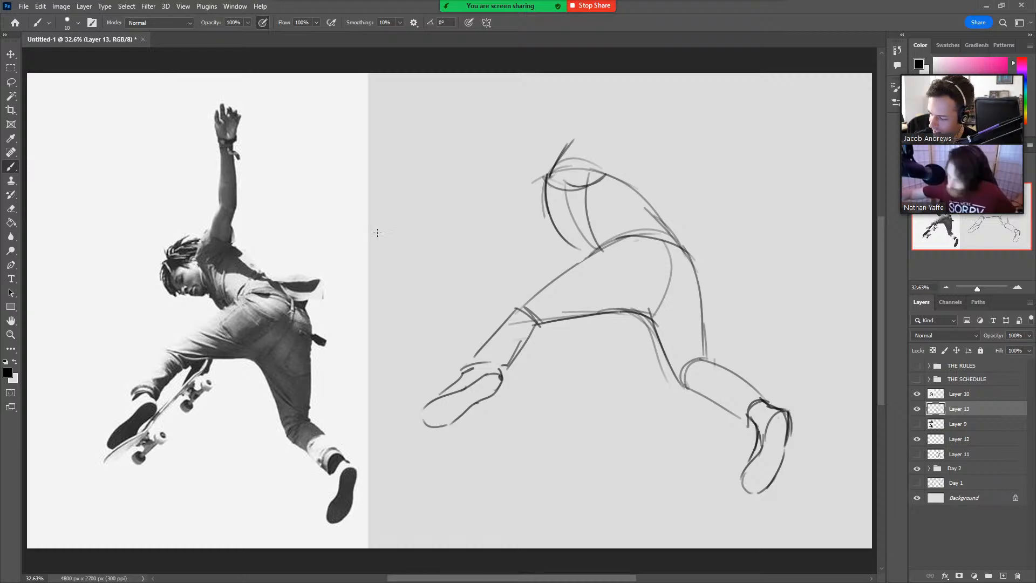
Move Layer 13 above Layer 10 in the layer stack.
{"action": "left_click_drag", "start_coordinate": [979, 412], "coordinate": [939, 387]}
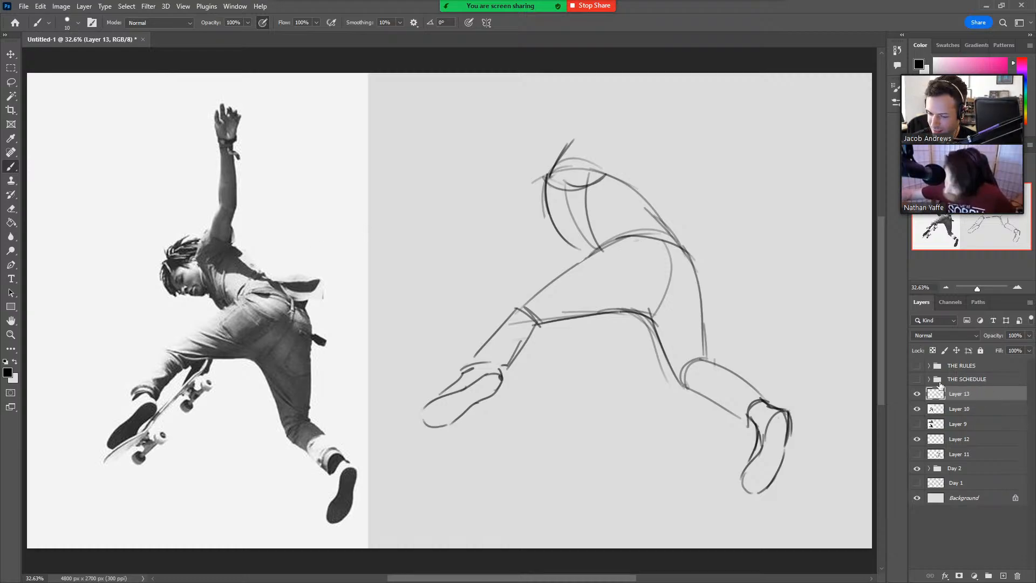
{"action": "left_click_drag", "start_coordinate": [195, 251], "coordinate": [227, 315]}
{"action": "mouse_move", "coordinate": [202, 269]}
{"action": "left_mouse_down"}
{"action": "mouse_move", "coordinate": [237, 320]}
{"action": "mouse_move", "coordinate": [250, 310]}
{"action": "mouse_move", "coordinate": [195, 331]}
{"action": "left_mouse_up"}
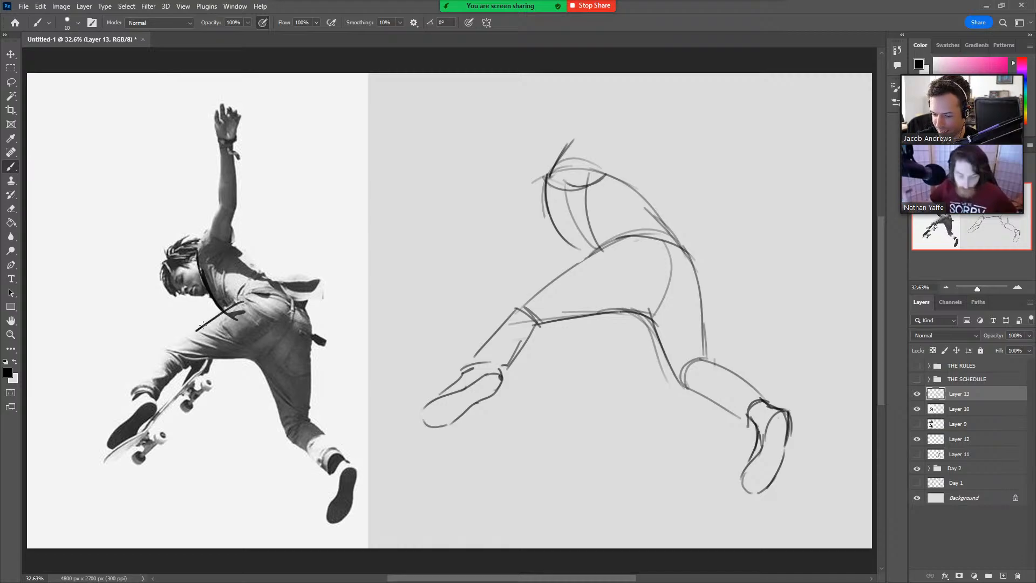
{"action": "left_click_drag", "start_coordinate": [241, 297], "coordinate": [212, 310]}
{"action": "key", "text": "ctrl+z"}
{"action": "key", "text": "ctrl+z"}
{"action": "key", "text": "ctrl+z"}
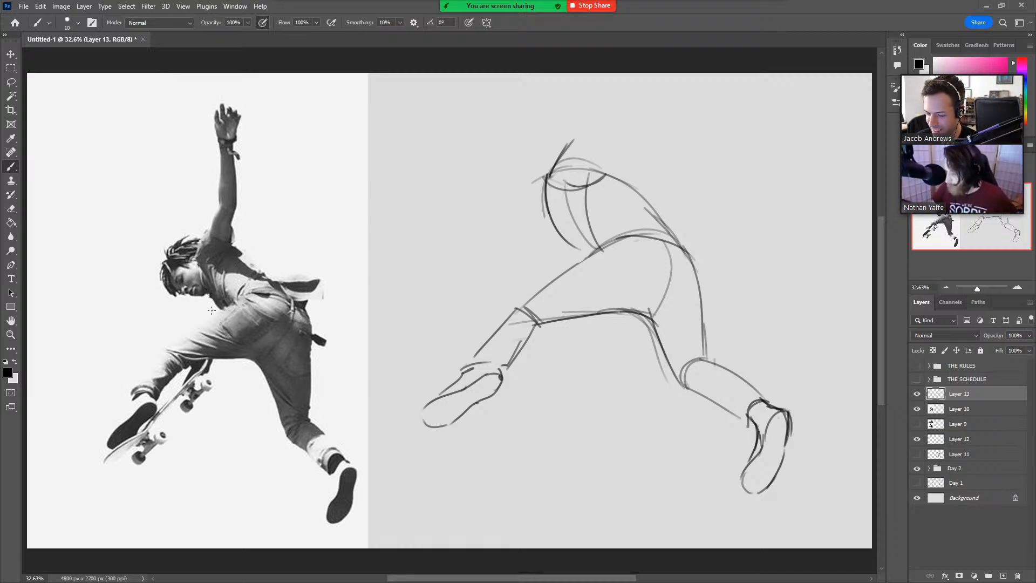
Redraw the torso's front as a straighter line and sketch the rounded head outline ahead of the shoulder.
{"action": "left_click_drag", "start_coordinate": [545, 181], "coordinate": [579, 251]}
{"action": "mouse_move", "coordinate": [553, 212]}
{"action": "left_mouse_down"}
{"action": "mouse_move", "coordinate": [519, 226]}
{"action": "mouse_move", "coordinate": [506, 170]}
{"action": "mouse_move", "coordinate": [529, 224]}
{"action": "mouse_move", "coordinate": [519, 194]}
{"action": "left_mouse_up"}
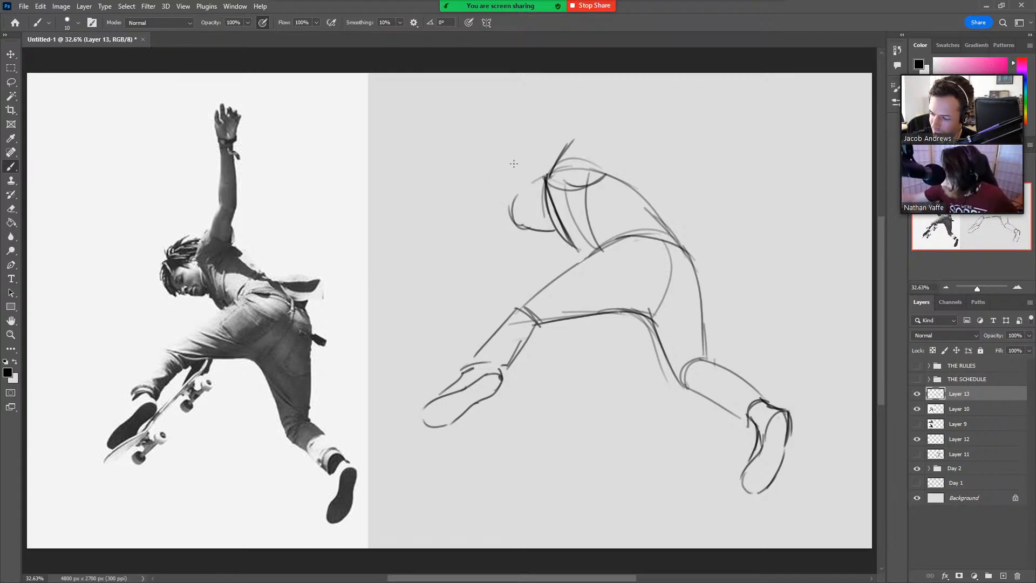
{"action": "mouse_move", "coordinate": [531, 229]}
{"action": "left_mouse_down"}
{"action": "mouse_move", "coordinate": [512, 192]}
{"action": "mouse_move", "coordinate": [512, 220]}
{"action": "mouse_move", "coordinate": [536, 180]}
{"action": "mouse_move", "coordinate": [529, 169]}
{"action": "mouse_move", "coordinate": [540, 178]}
{"action": "left_mouse_up"}
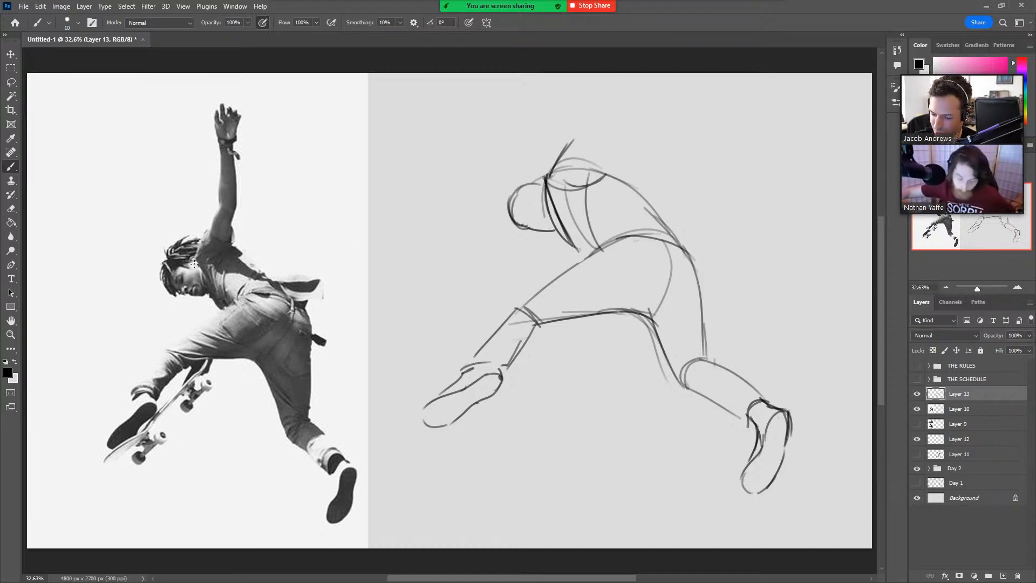
{"action": "mouse_move", "coordinate": [186, 249]}
{"action": "left_mouse_down"}
{"action": "mouse_move", "coordinate": [219, 313]}
{"action": "mouse_move", "coordinate": [204, 286]}
{"action": "left_mouse_up"}
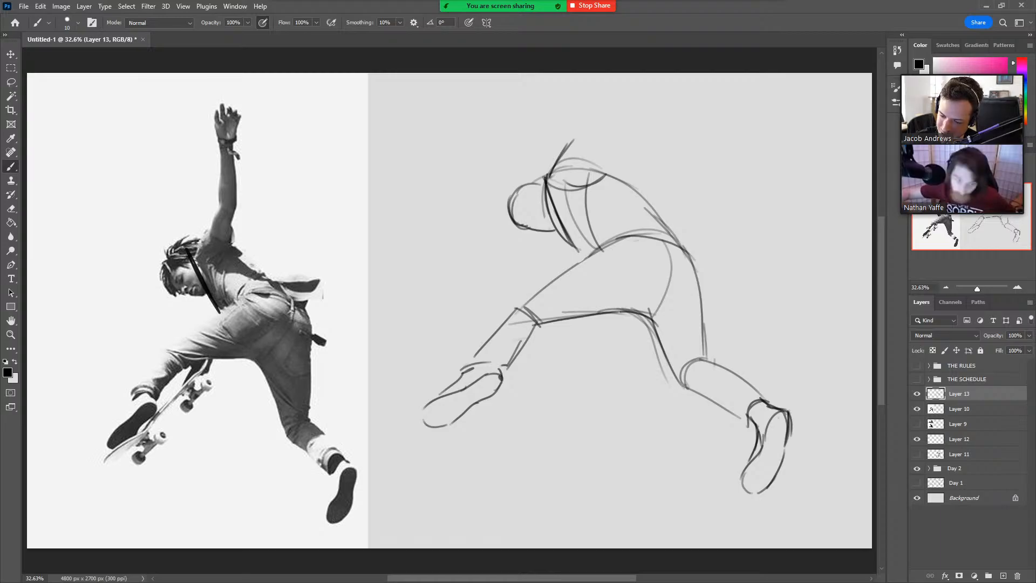
{"action": "mouse_move", "coordinate": [195, 249]}
{"action": "left_mouse_down"}
{"action": "mouse_move", "coordinate": [218, 237]}
{"action": "mouse_move", "coordinate": [292, 297]}
{"action": "left_mouse_up"}
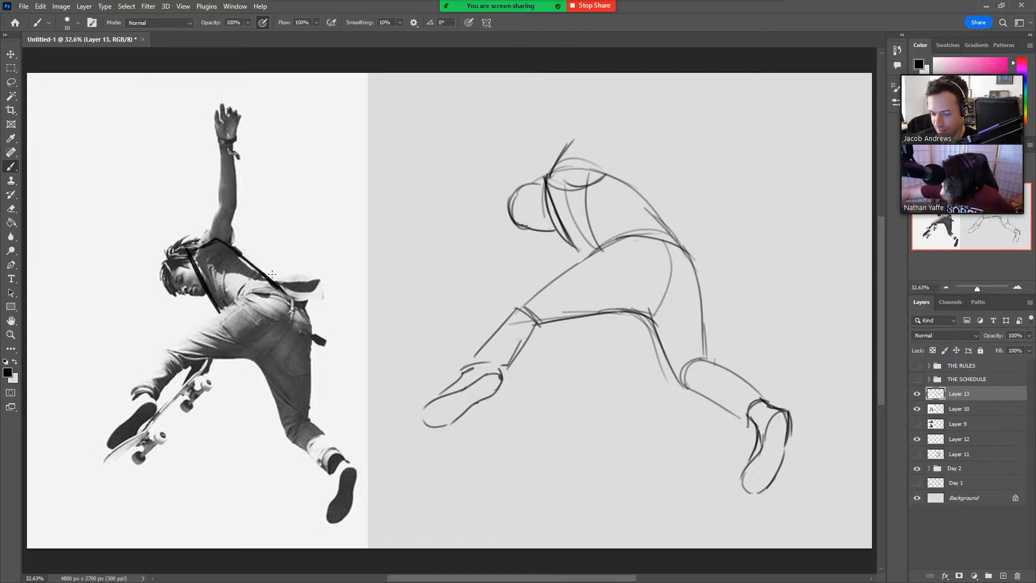
{"action": "key", "text": "ctrl+z"}
{"action": "key", "text": "ctrl+z"}
{"action": "key", "text": "ctrl+z"}
{"action": "key", "text": "ctrl+z"}
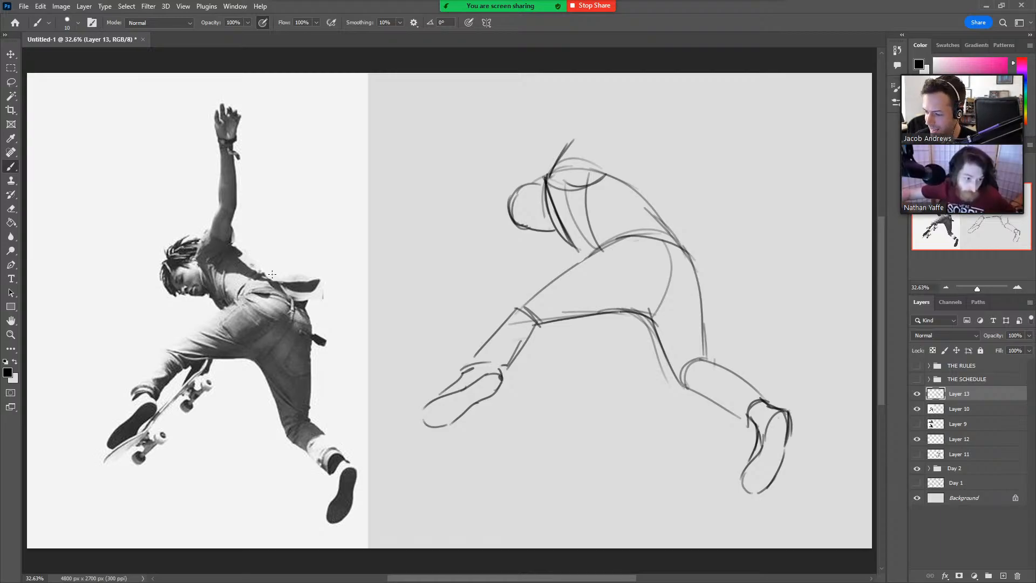
Extend the torso's front line toward the waist and sketch the sleeve opening with the start of the raised upper arm.
{"action": "left_click_drag", "start_coordinate": [562, 228], "coordinate": [576, 260]}
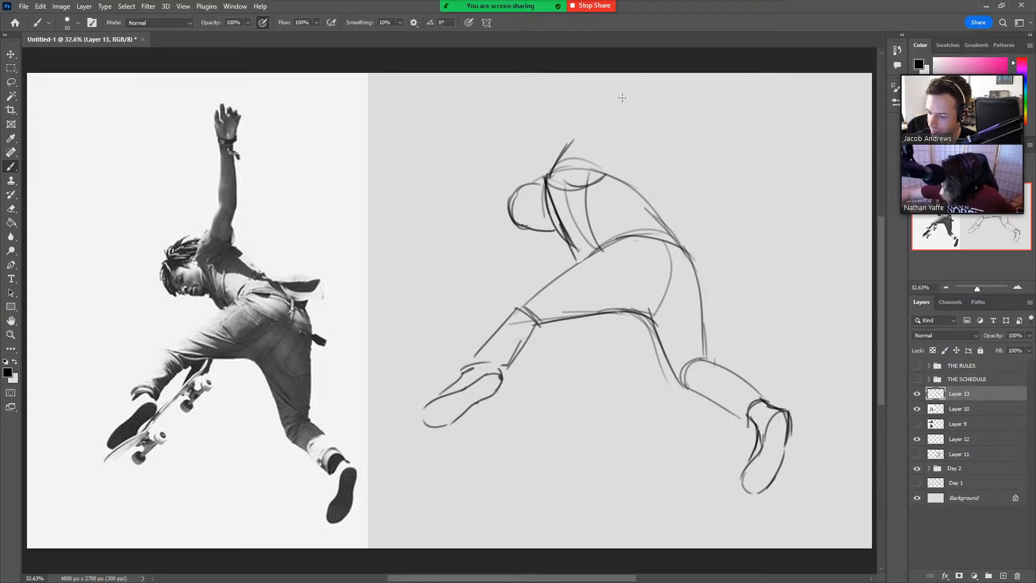
{"action": "left_click_drag", "start_coordinate": [571, 141], "coordinate": [604, 166]}
{"action": "left_click_drag", "start_coordinate": [606, 147], "coordinate": [604, 172]}
{"action": "left_click_drag", "start_coordinate": [576, 122], "coordinate": [565, 145]}
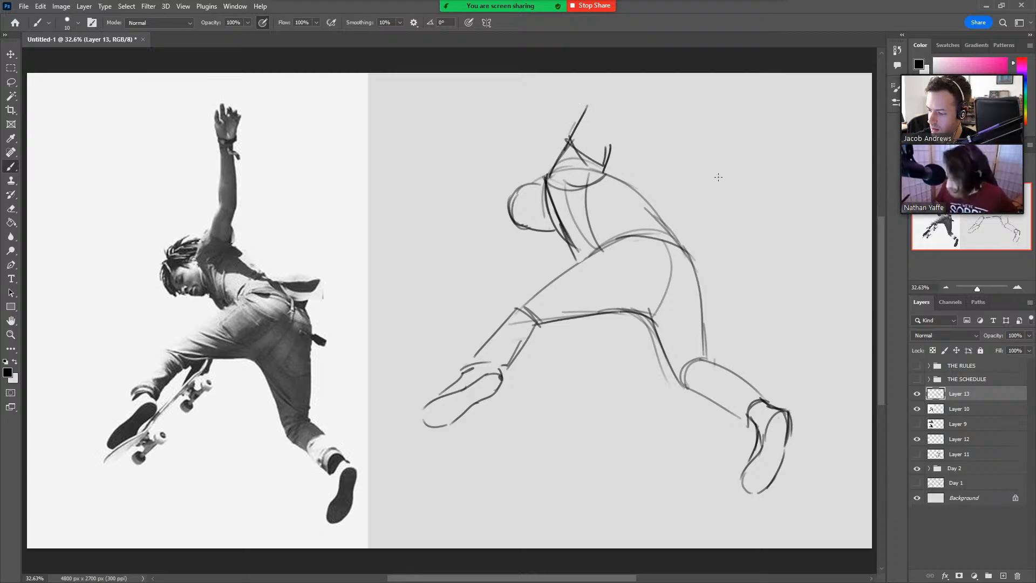
Scale the whole sketch down proportionally to about 73% to make room for the raised arm.
{"action": "key", "text": "ctrl+t"}
{"action": "mouse_move", "coordinate": [791, 102]}
{"action": "left_mouse_down"}
{"action": "mouse_move", "coordinate": [754, 148]}
{"action": "mouse_move", "coordinate": [661, 161]}
{"action": "left_mouse_up"}
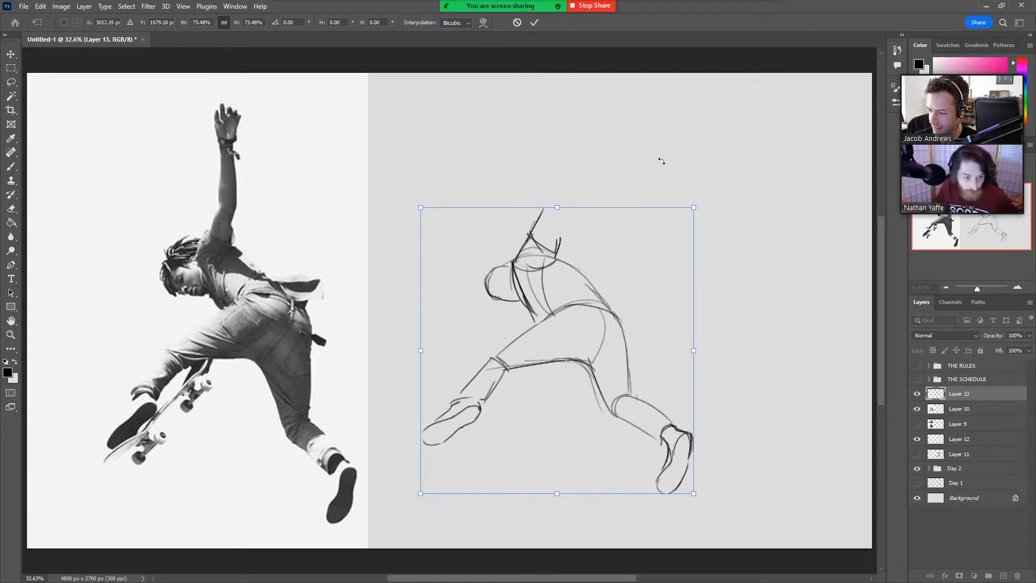
{"action": "left_click", "coordinate": [534, 22]}
Sketch the raised upper arm, forearm and hand, with a band and loose trailing ends at the wrist.
{"action": "mouse_move", "coordinate": [529, 237]}
{"action": "left_mouse_down"}
{"action": "mouse_move", "coordinate": [546, 209]}
{"action": "mouse_move", "coordinate": [547, 248]}
{"action": "left_mouse_up"}
{"action": "left_click_drag", "start_coordinate": [554, 208], "coordinate": [548, 245]}
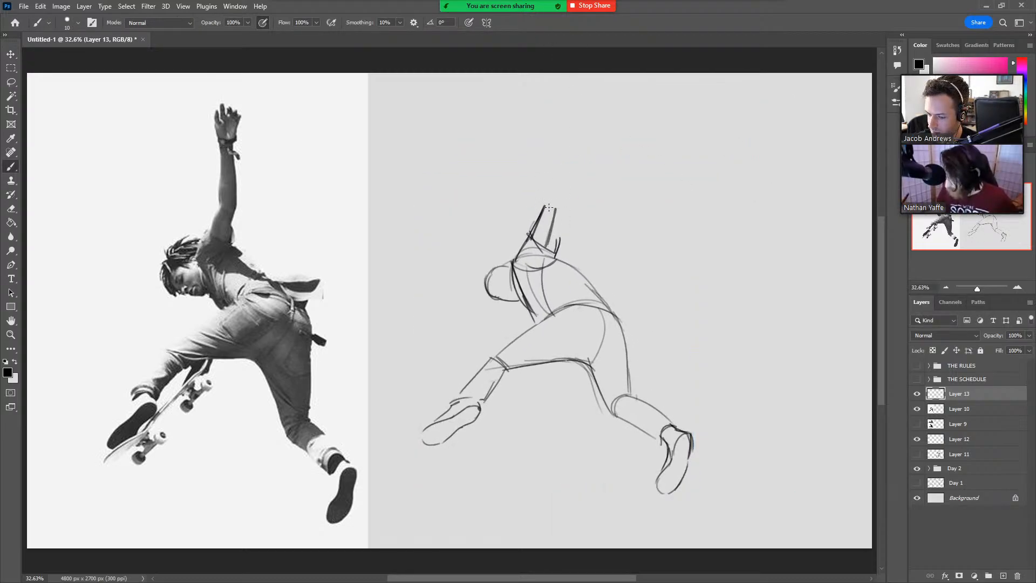
{"action": "mouse_move", "coordinate": [549, 208]}
{"action": "left_mouse_down"}
{"action": "mouse_move", "coordinate": [550, 151]}
{"action": "mouse_move", "coordinate": [556, 207]}
{"action": "left_mouse_up"}
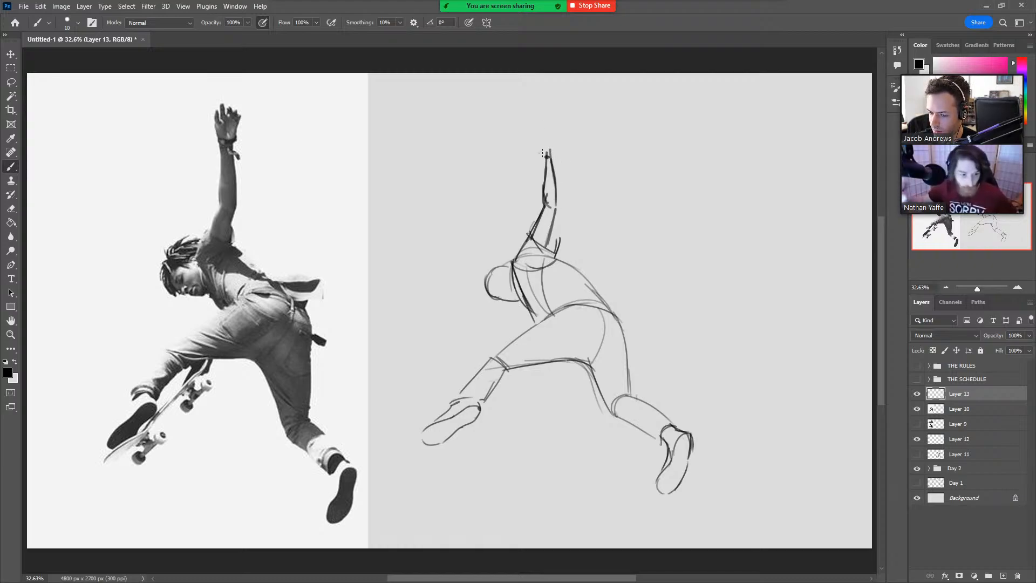
{"action": "mouse_move", "coordinate": [544, 156]}
{"action": "left_mouse_down"}
{"action": "mouse_move", "coordinate": [548, 113]}
{"action": "mouse_move", "coordinate": [562, 137]}
{"action": "mouse_move", "coordinate": [559, 165]}
{"action": "mouse_move", "coordinate": [543, 156]}
{"action": "mouse_move", "coordinate": [590, 171]}
{"action": "mouse_move", "coordinate": [570, 180]}
{"action": "mouse_move", "coordinate": [583, 169]}
{"action": "left_mouse_up"}
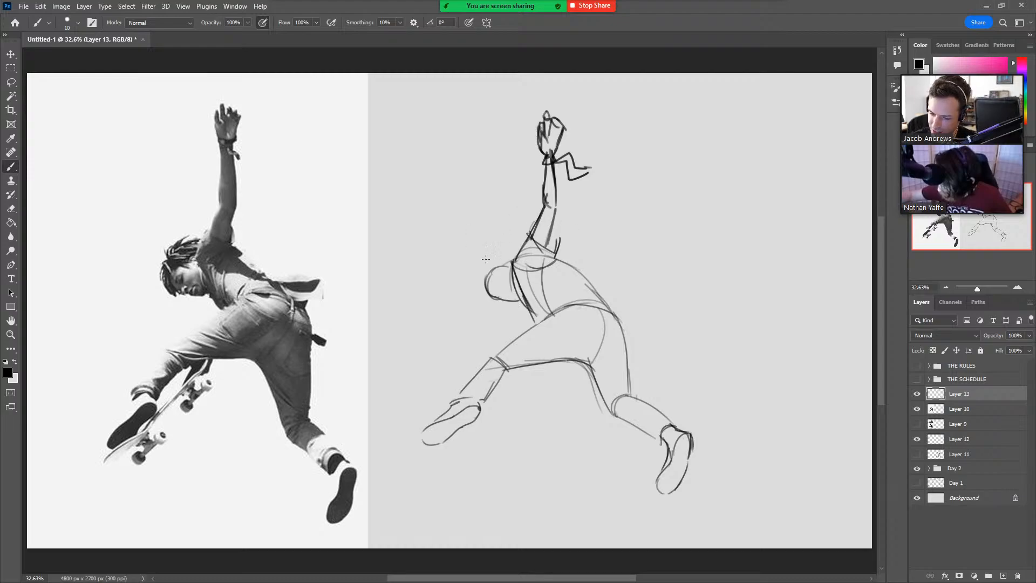
Draw dark dreadlocks radiating around the head and reinforce the torso's front line.
{"action": "mouse_move", "coordinate": [481, 291]}
{"action": "left_mouse_down"}
{"action": "mouse_move", "coordinate": [501, 316]}
{"action": "mouse_move", "coordinate": [477, 291]}
{"action": "mouse_move", "coordinate": [480, 278]}
{"action": "mouse_move", "coordinate": [471, 302]}
{"action": "mouse_move", "coordinate": [496, 251]}
{"action": "mouse_move", "coordinate": [477, 264]}
{"action": "mouse_move", "coordinate": [485, 278]}
{"action": "mouse_move", "coordinate": [461, 289]}
{"action": "mouse_move", "coordinate": [502, 247]}
{"action": "mouse_move", "coordinate": [506, 256]}
{"action": "left_mouse_up"}
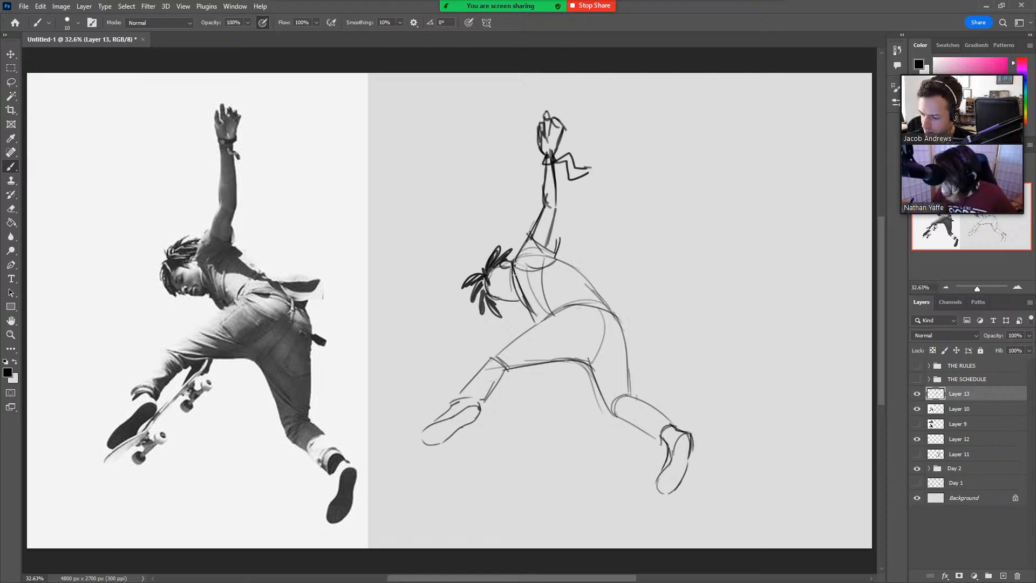
{"action": "left_click_drag", "start_coordinate": [514, 274], "coordinate": [546, 318]}
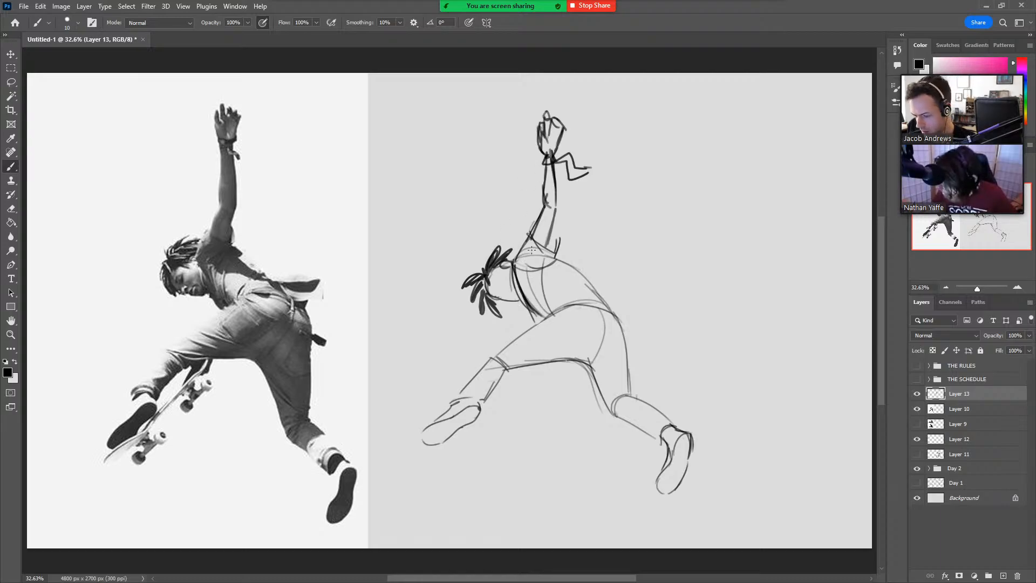
Lasso the head and dreadlocks, shift them slightly lower, and deselect them.
{"action": "key", "text": "l"}
{"action": "mouse_move", "coordinate": [511, 324]}
{"action": "left_mouse_down"}
{"action": "mouse_move", "coordinate": [439, 283]}
{"action": "mouse_move", "coordinate": [489, 219]}
{"action": "mouse_move", "coordinate": [509, 223]}
{"action": "mouse_move", "coordinate": [514, 259]}
{"action": "left_mouse_up"}
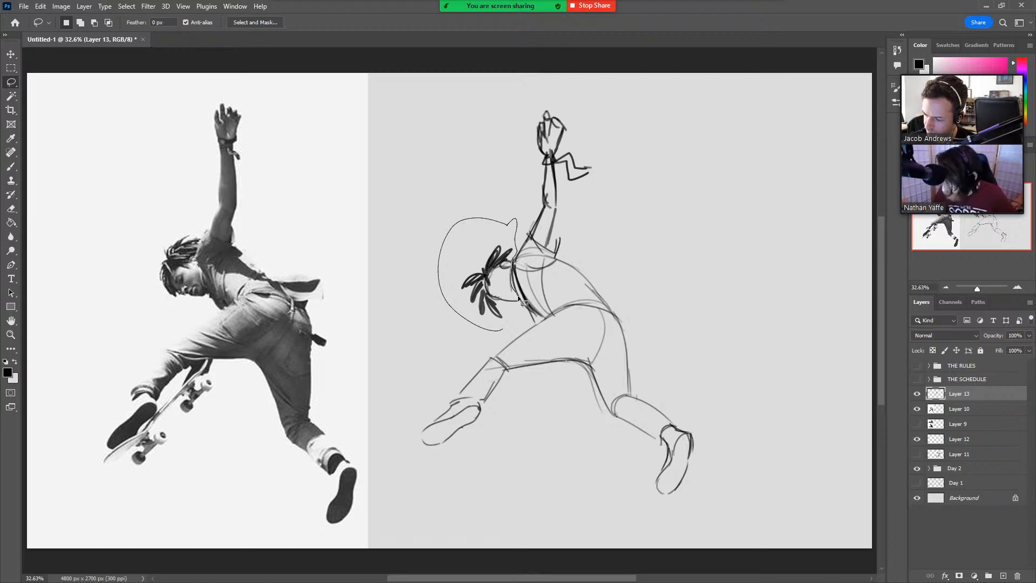
{"action": "left_click_drag", "start_coordinate": [517, 297], "coordinate": [510, 326]}
{"action": "left_click_drag", "start_coordinate": [503, 241], "coordinate": [504, 249], "text": "ctrl"}
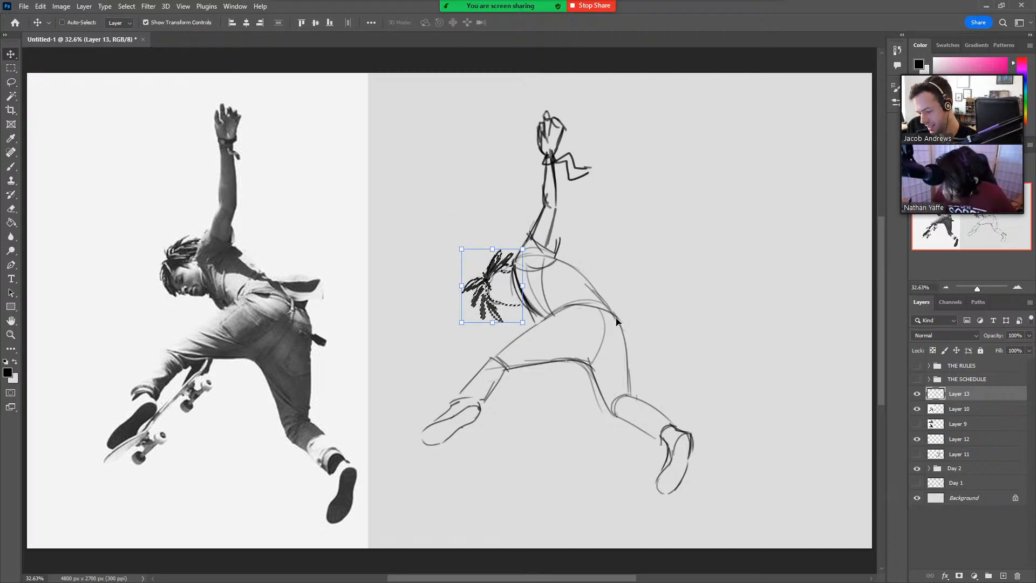
{"action": "key", "text": "ctrl+d"}
{"action": "key", "text": "l"}
{"action": "key", "text": "b"}
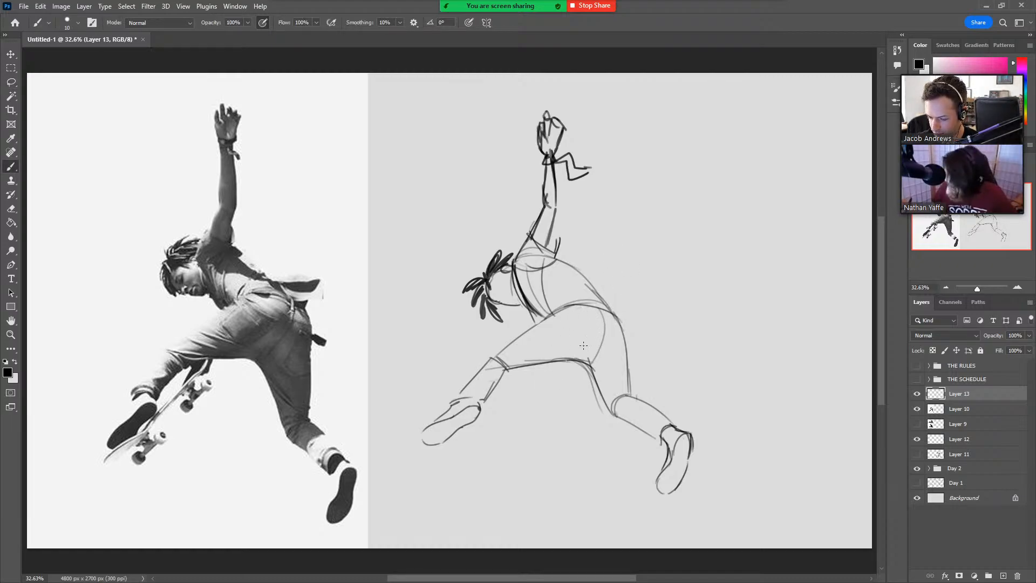
Add fabric folds at the thigh, knees and seat, and define both trouser cuffs.
{"action": "mouse_move", "coordinate": [575, 358]}
{"action": "left_mouse_down"}
{"action": "mouse_move", "coordinate": [502, 364]}
{"action": "mouse_move", "coordinate": [505, 374]}
{"action": "mouse_move", "coordinate": [532, 354]}
{"action": "mouse_move", "coordinate": [588, 359]}
{"action": "left_mouse_up"}
{"action": "key", "text": "ctrl+z"}
{"action": "mouse_move", "coordinate": [529, 342]}
{"action": "left_mouse_down"}
{"action": "mouse_move", "coordinate": [590, 360]}
{"action": "mouse_move", "coordinate": [632, 391]}
{"action": "mouse_move", "coordinate": [602, 405]}
{"action": "mouse_move", "coordinate": [609, 412]}
{"action": "left_mouse_up"}
{"action": "mouse_move", "coordinate": [622, 395]}
{"action": "left_mouse_down"}
{"action": "mouse_move", "coordinate": [613, 415]}
{"action": "mouse_move", "coordinate": [669, 421]}
{"action": "left_mouse_up"}
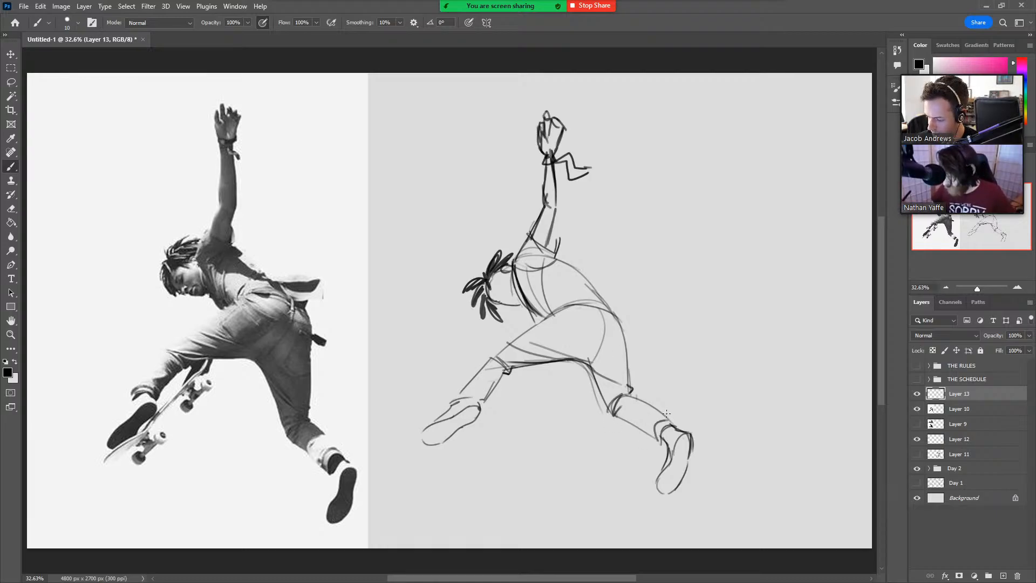
{"action": "left_click_drag", "start_coordinate": [450, 403], "coordinate": [489, 395]}
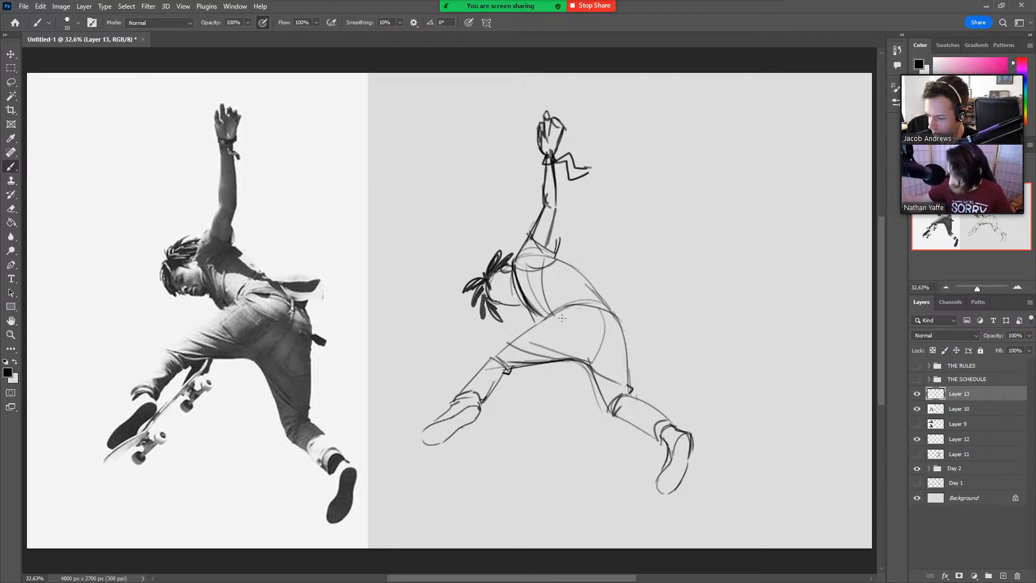
{"action": "left_click_drag", "start_coordinate": [561, 318], "coordinate": [593, 329]}
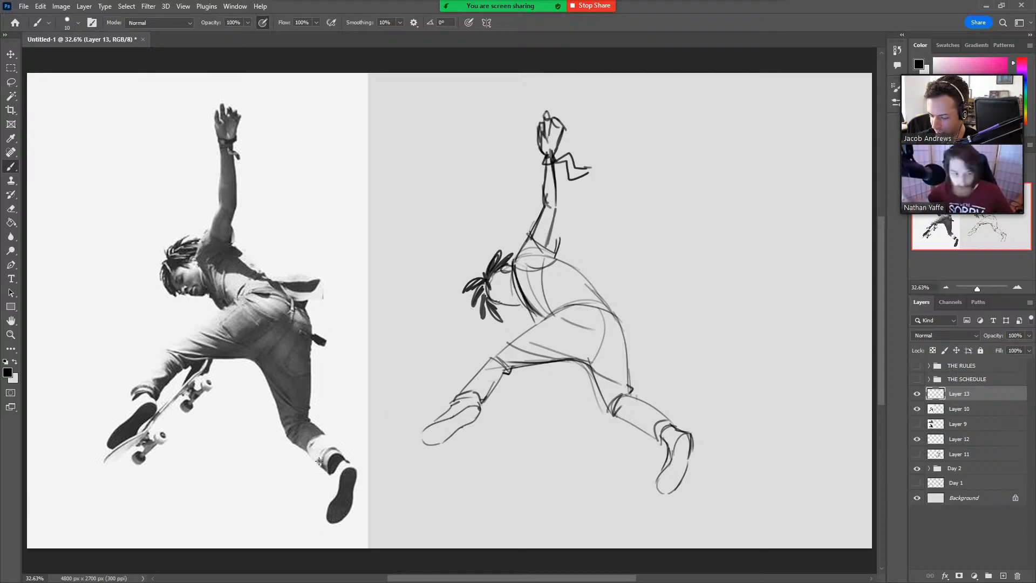
{"action": "mouse_move", "coordinate": [314, 451]}
{"action": "left_mouse_down"}
{"action": "mouse_move", "coordinate": [324, 440]}
{"action": "mouse_move", "coordinate": [317, 485]}
{"action": "left_mouse_up"}
{"action": "key", "text": "ctrl+z"}
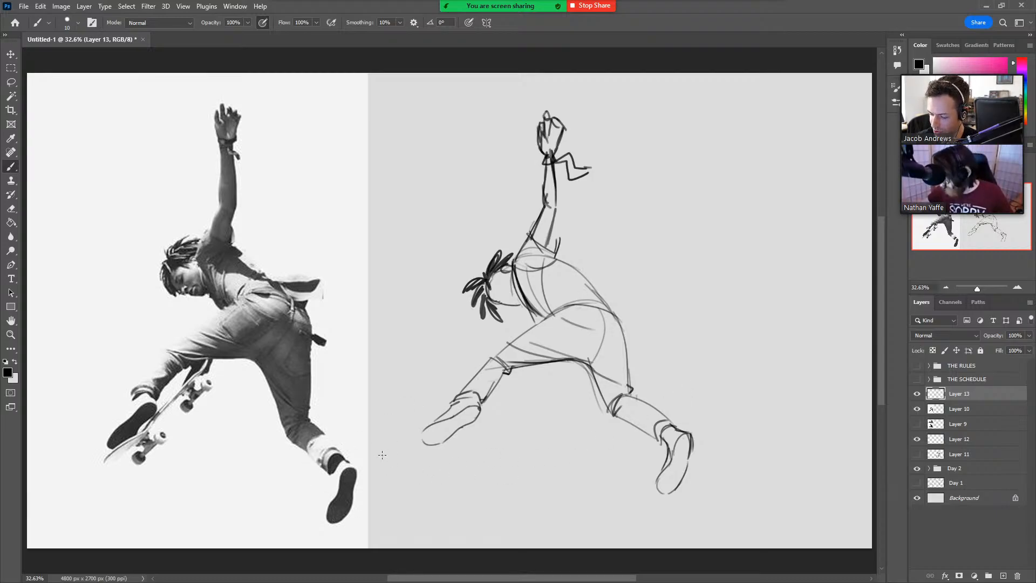
{"action": "mouse_move", "coordinate": [381, 466]}
{"action": "left_mouse_down"}
{"action": "mouse_move", "coordinate": [390, 478]}
{"action": "mouse_move", "coordinate": [394, 447]}
{"action": "mouse_move", "coordinate": [365, 422]}
{"action": "left_mouse_up"}
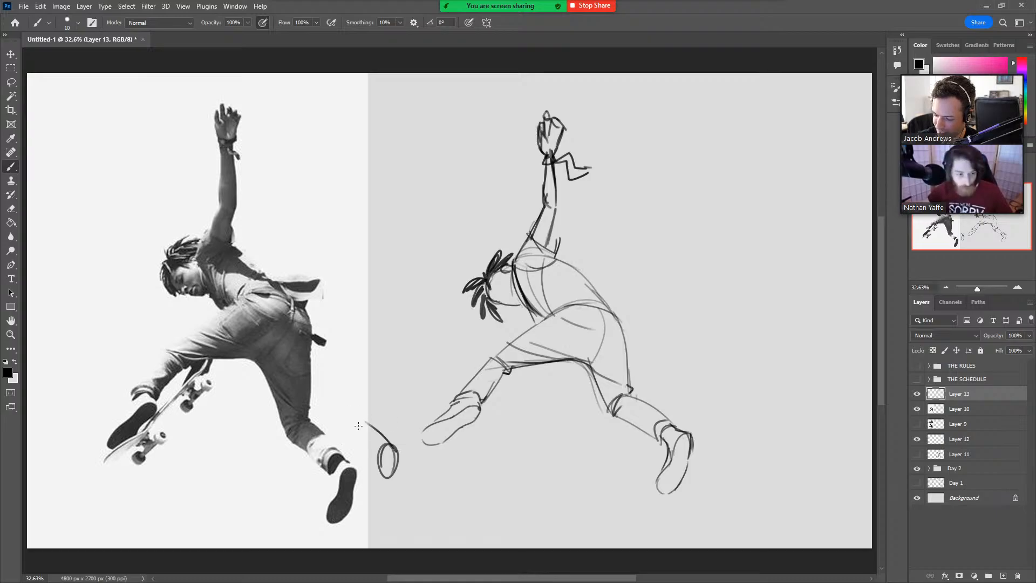
{"action": "mouse_move", "coordinate": [376, 469]}
{"action": "left_mouse_down"}
{"action": "mouse_move", "coordinate": [350, 436]}
{"action": "mouse_move", "coordinate": [356, 449]}
{"action": "left_mouse_up"}
{"action": "mouse_move", "coordinate": [338, 432]}
{"action": "left_mouse_down"}
{"action": "mouse_move", "coordinate": [373, 426]}
{"action": "mouse_move", "coordinate": [350, 415]}
{"action": "mouse_move", "coordinate": [367, 423]}
{"action": "left_mouse_up"}
{"action": "key", "text": "ctrl+z"}
{"action": "mouse_move", "coordinate": [340, 432]}
{"action": "left_mouse_down"}
{"action": "mouse_move", "coordinate": [355, 415]}
{"action": "mouse_move", "coordinate": [305, 426]}
{"action": "mouse_move", "coordinate": [372, 420]}
{"action": "left_mouse_up"}
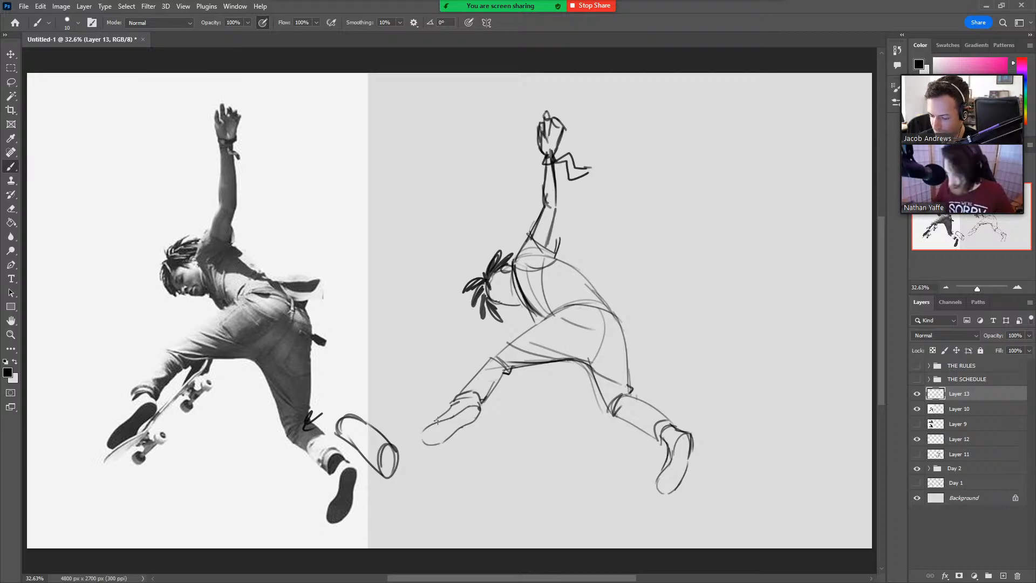
{"action": "mouse_move", "coordinate": [279, 426]}
{"action": "left_mouse_down"}
{"action": "mouse_move", "coordinate": [309, 419]}
{"action": "mouse_move", "coordinate": [297, 427]}
{"action": "mouse_move", "coordinate": [260, 362]}
{"action": "mouse_move", "coordinate": [307, 358]}
{"action": "left_mouse_up"}
{"action": "key", "text": "ctrl+z"}
{"action": "key", "text": "ctrl+z"}
{"action": "key", "text": "ctrl+z"}
{"action": "key", "text": "ctrl+z"}
{"action": "key", "text": "ctrl+z"}
{"action": "key", "text": "ctrl+z"}
{"action": "key", "text": "ctrl+z"}
{"action": "key", "text": "ctrl+z"}
{"action": "key", "text": "ctrl+z"}
{"action": "key", "text": "ctrl+z"}
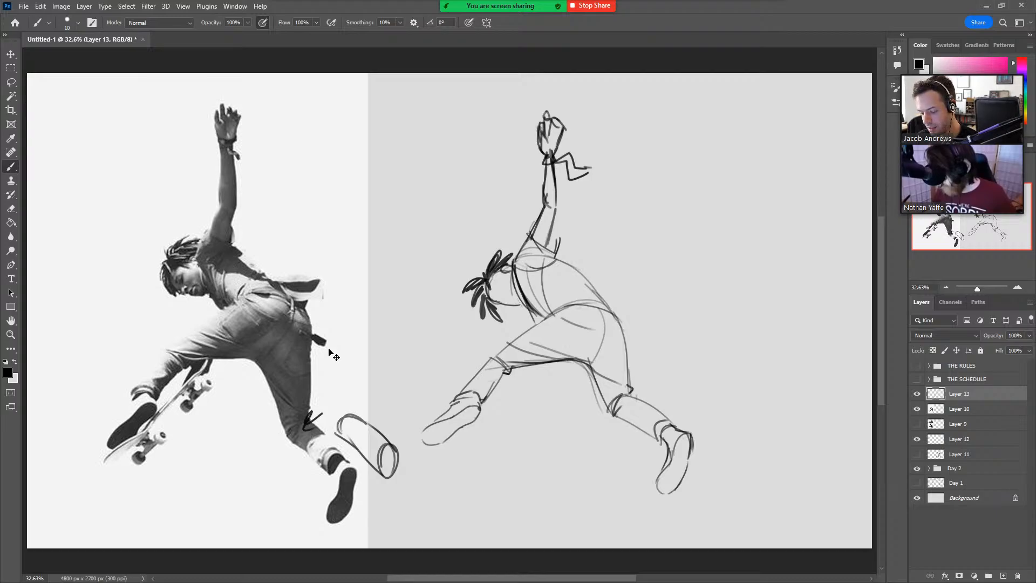
{"action": "key", "text": "ctrl+z"}
{"action": "key", "text": "ctrl+z"}
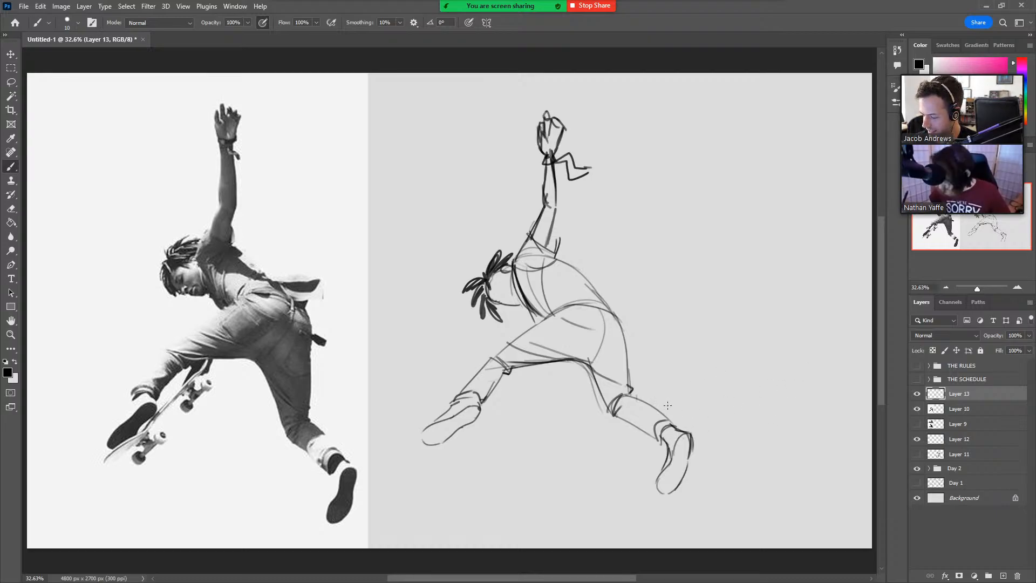
Draw a tapered cylinder with a dashed hidden edge in the empty area beside the figure's torso.
{"action": "mouse_move", "coordinate": [695, 267]}
{"action": "left_mouse_down"}
{"action": "mouse_move", "coordinate": [728, 226]}
{"action": "mouse_move", "coordinate": [699, 262]}
{"action": "left_mouse_up"}
{"action": "left_click_drag", "start_coordinate": [688, 184], "coordinate": [783, 215]}
{"action": "mouse_move", "coordinate": [690, 267]}
{"action": "left_mouse_down"}
{"action": "mouse_move", "coordinate": [778, 254]}
{"action": "mouse_move", "coordinate": [792, 224]}
{"action": "mouse_move", "coordinate": [761, 218]}
{"action": "mouse_move", "coordinate": [764, 246]}
{"action": "left_mouse_up"}
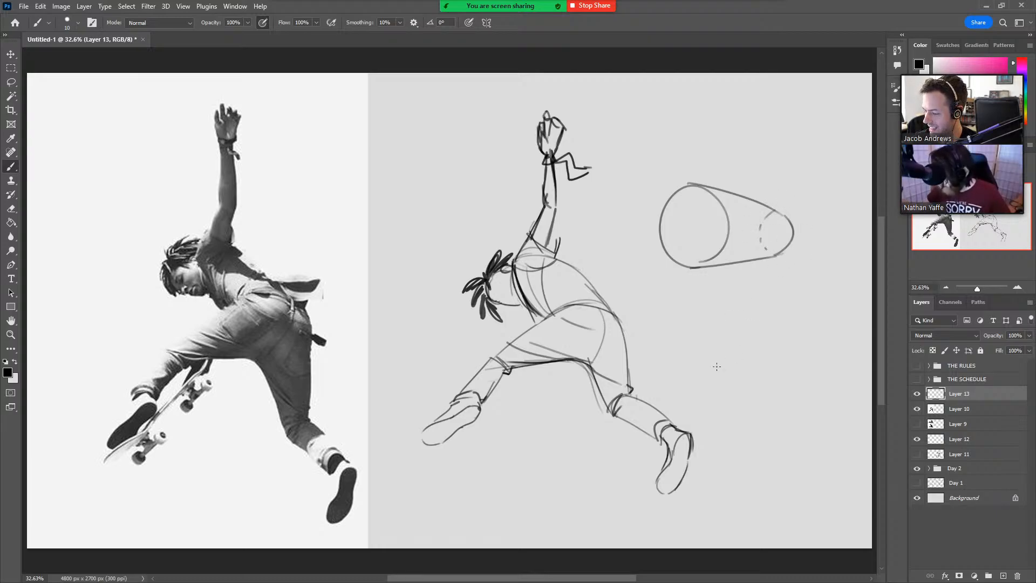
Draw a see-through box below the cylinder, using dashed lines for its remaining inner edges.
{"action": "left_click_drag", "start_coordinate": [735, 396], "coordinate": [737, 323]}
{"action": "mouse_move", "coordinate": [740, 317]}
{"action": "left_mouse_down"}
{"action": "mouse_move", "coordinate": [825, 350]}
{"action": "mouse_move", "coordinate": [821, 386]}
{"action": "left_mouse_up"}
{"action": "left_click_drag", "start_coordinate": [733, 401], "coordinate": [817, 400]}
{"action": "mouse_move", "coordinate": [738, 316]}
{"action": "left_mouse_down"}
{"action": "mouse_move", "coordinate": [704, 341]}
{"action": "mouse_move", "coordinate": [701, 415]}
{"action": "mouse_move", "coordinate": [735, 400]}
{"action": "left_mouse_up"}
{"action": "left_click_drag", "start_coordinate": [820, 401], "coordinate": [792, 413]}
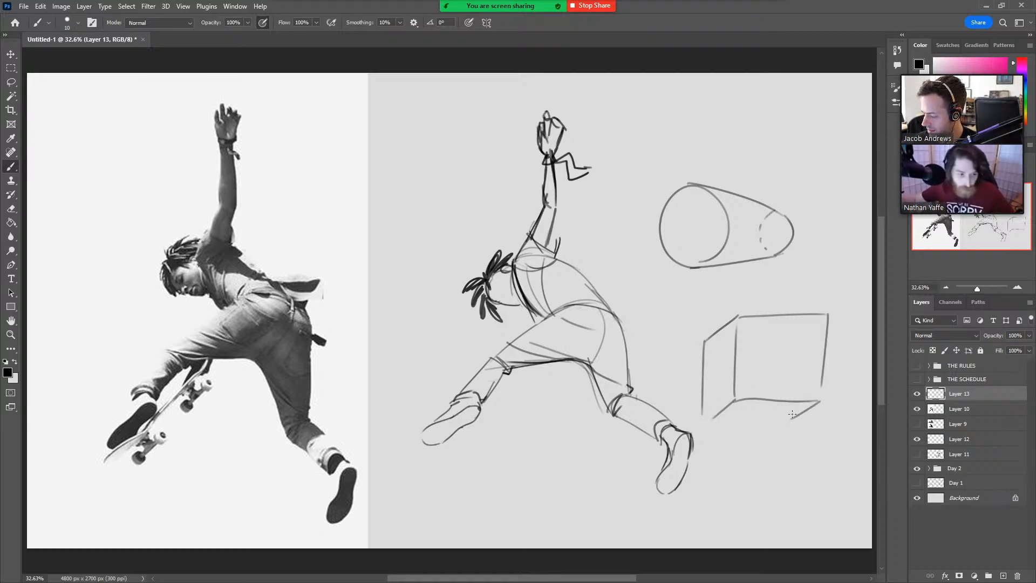
{"action": "left_click_drag", "start_coordinate": [708, 420], "coordinate": [790, 418]}
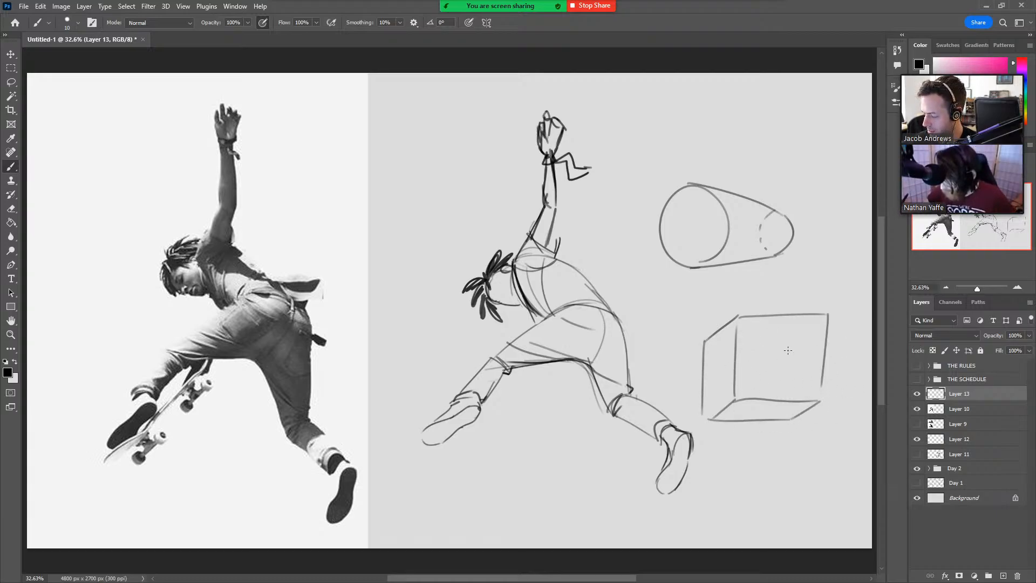
{"action": "mouse_move", "coordinate": [702, 342]}
{"action": "left_mouse_down"}
{"action": "mouse_move", "coordinate": [779, 343]}
{"action": "mouse_move", "coordinate": [781, 418]}
{"action": "left_mouse_up"}
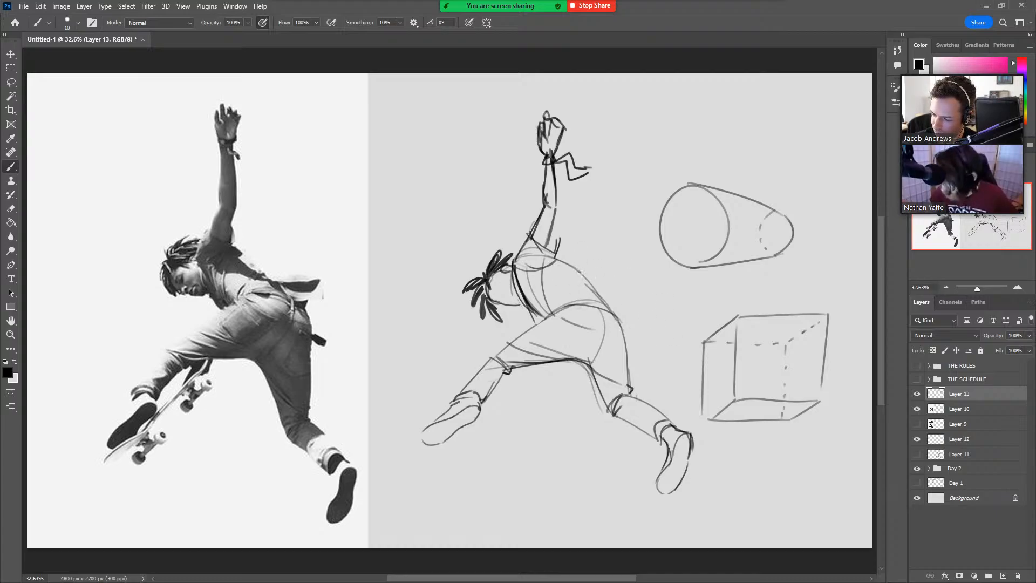
{"action": "left_click_drag", "start_coordinate": [582, 273], "coordinate": [646, 296]}
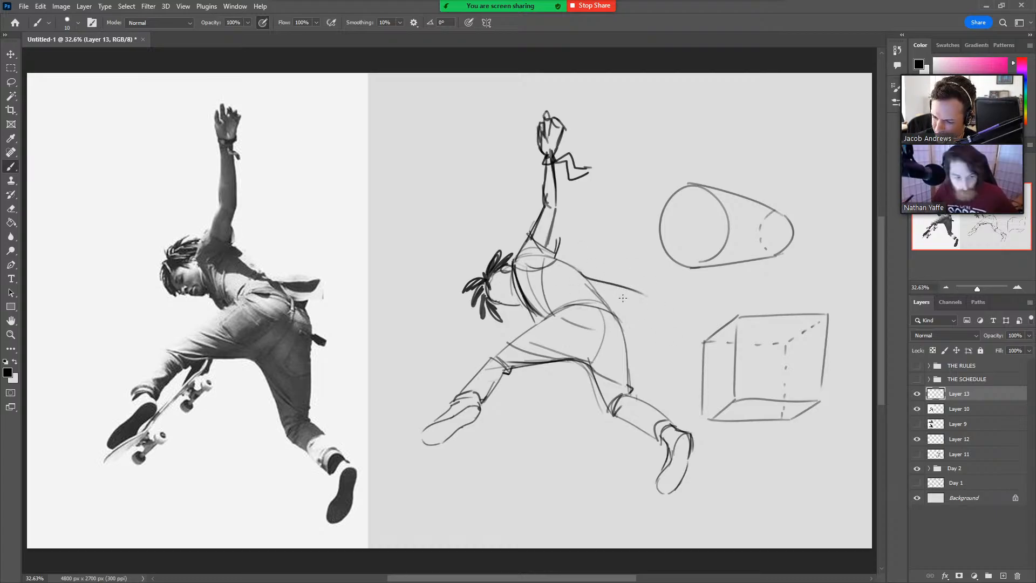
{"action": "left_click_drag", "start_coordinate": [562, 309], "coordinate": [627, 305]}
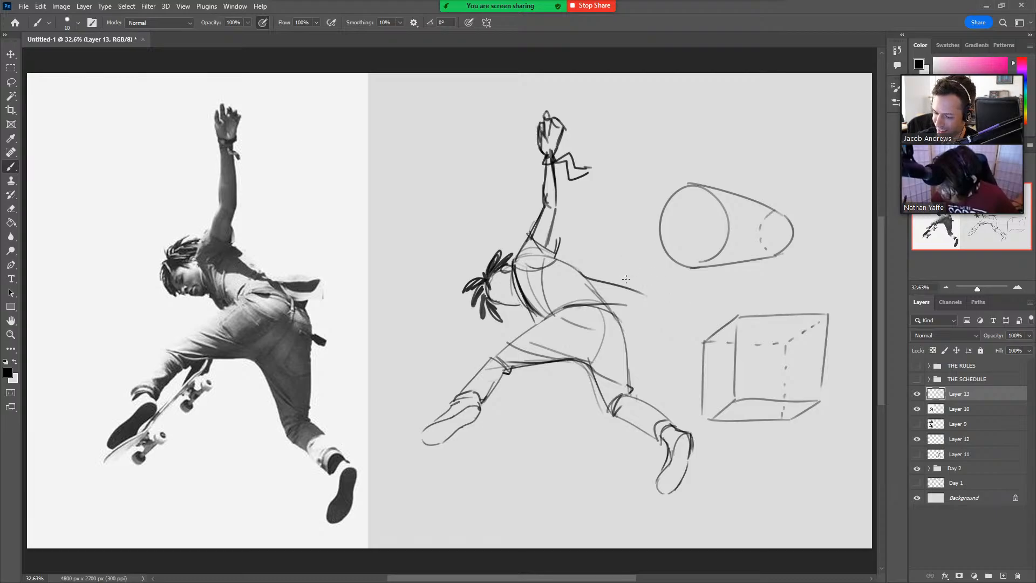
{"action": "key", "text": "ctrl+z"}
{"action": "key", "text": "ctrl+z"}
Draw the pointed shirt tail flaring out behind the lower back, hatch its underside, and strengthen the waistline.
{"action": "mouse_move", "coordinate": [583, 279]}
{"action": "left_mouse_down"}
{"action": "mouse_move", "coordinate": [642, 286]}
{"action": "mouse_move", "coordinate": [616, 317]}
{"action": "left_mouse_up"}
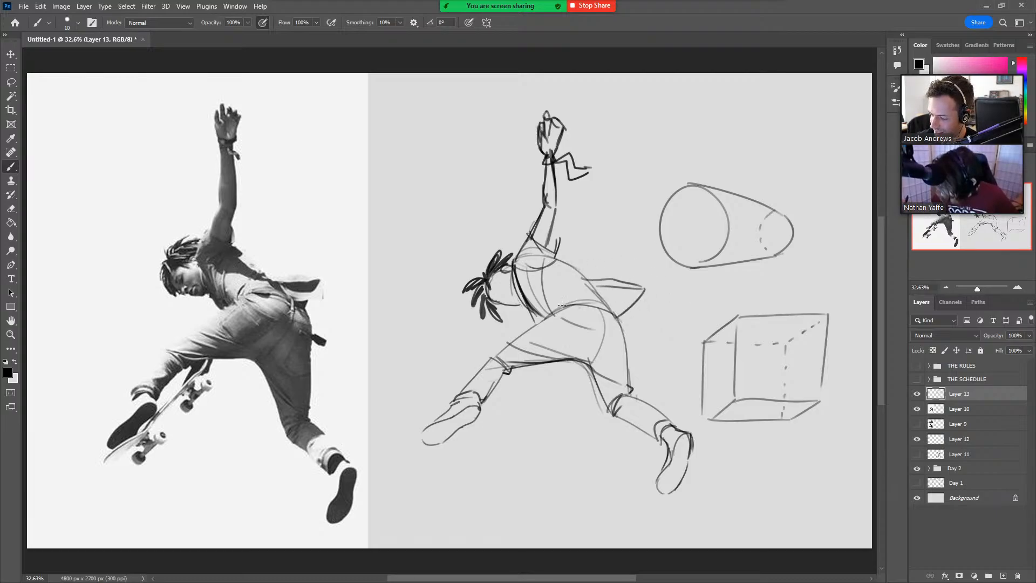
{"action": "mouse_move", "coordinate": [556, 308]}
{"action": "left_mouse_down"}
{"action": "mouse_move", "coordinate": [605, 290]}
{"action": "mouse_move", "coordinate": [611, 312]}
{"action": "mouse_move", "coordinate": [601, 318]}
{"action": "mouse_move", "coordinate": [618, 294]}
{"action": "mouse_move", "coordinate": [642, 316]}
{"action": "left_mouse_up"}
{"action": "key", "text": "ctrl+z"}
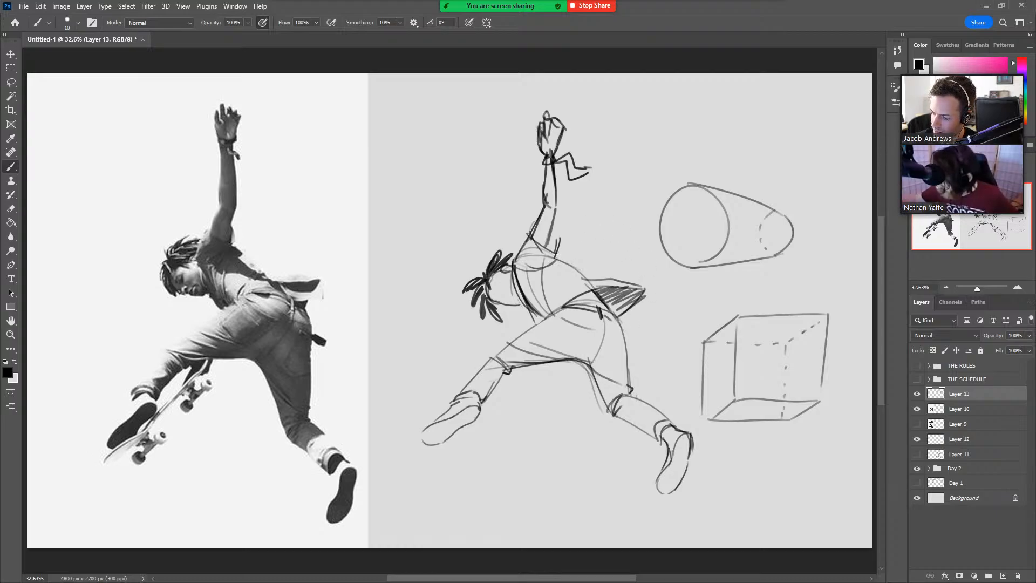
Detail the clothing with a shaded sleeve opening, two back pockets on the trousers, and shirt folds radiating from the waist.
{"action": "left_click_drag", "start_coordinate": [556, 253], "coordinate": [580, 272]}
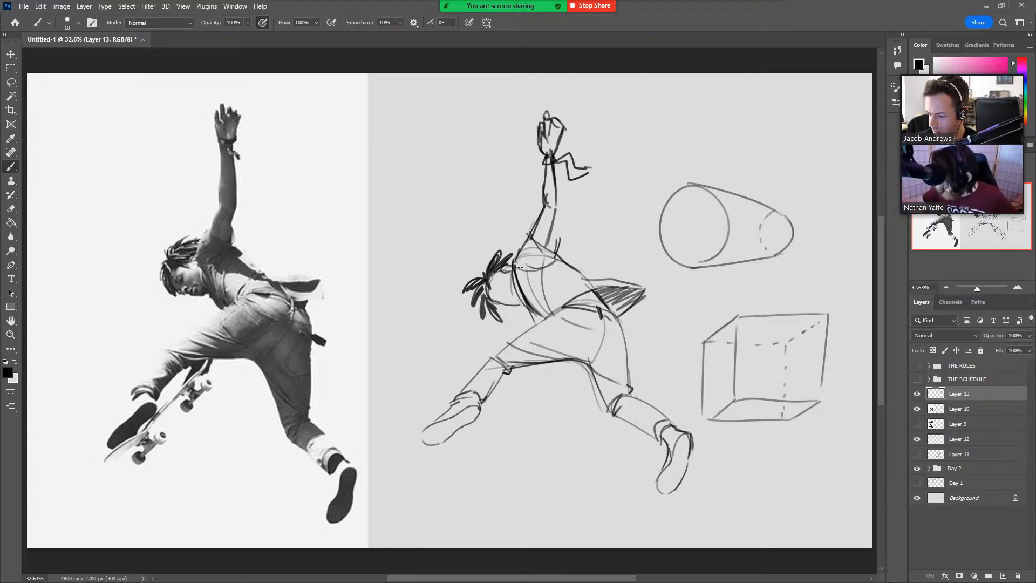
{"action": "mouse_move", "coordinate": [518, 266]}
{"action": "left_mouse_down"}
{"action": "mouse_move", "coordinate": [535, 273]}
{"action": "mouse_move", "coordinate": [554, 244]}
{"action": "left_mouse_up"}
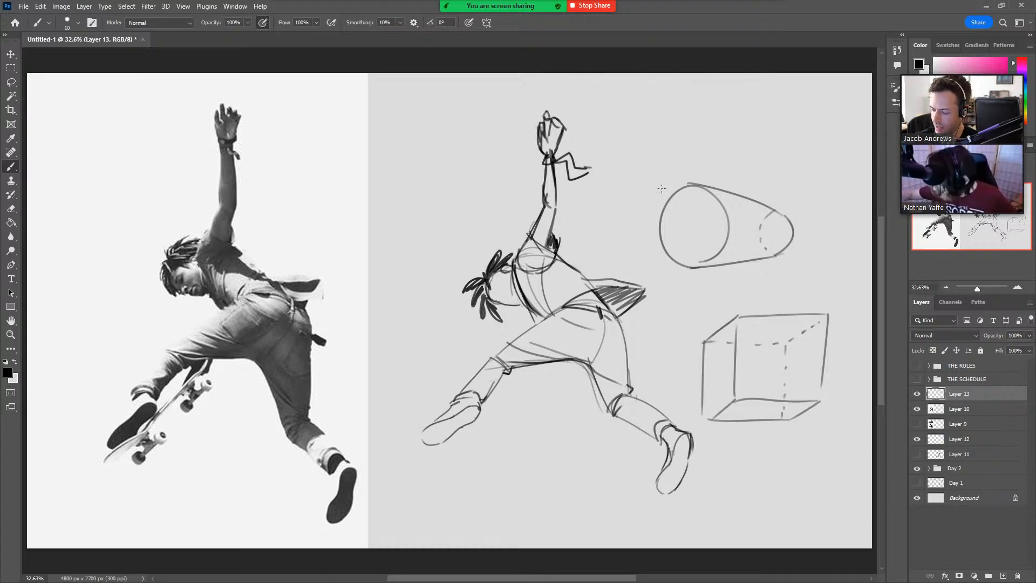
{"action": "mouse_move", "coordinate": [562, 317]}
{"action": "left_mouse_down"}
{"action": "mouse_move", "coordinate": [548, 335]}
{"action": "mouse_move", "coordinate": [579, 346]}
{"action": "mouse_move", "coordinate": [592, 330]}
{"action": "mouse_move", "coordinate": [574, 352]}
{"action": "mouse_move", "coordinate": [570, 321]}
{"action": "mouse_move", "coordinate": [615, 320]}
{"action": "mouse_move", "coordinate": [625, 334]}
{"action": "mouse_move", "coordinate": [613, 334]}
{"action": "mouse_move", "coordinate": [626, 340]}
{"action": "mouse_move", "coordinate": [613, 337]}
{"action": "mouse_move", "coordinate": [622, 361]}
{"action": "left_mouse_up"}
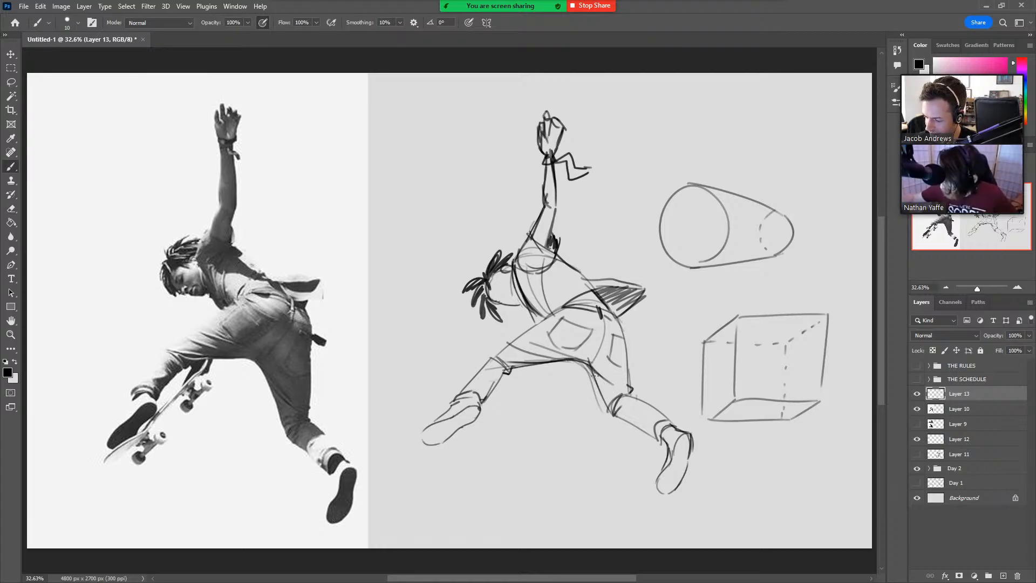
{"action": "left_click_drag", "start_coordinate": [594, 375], "coordinate": [613, 386]}
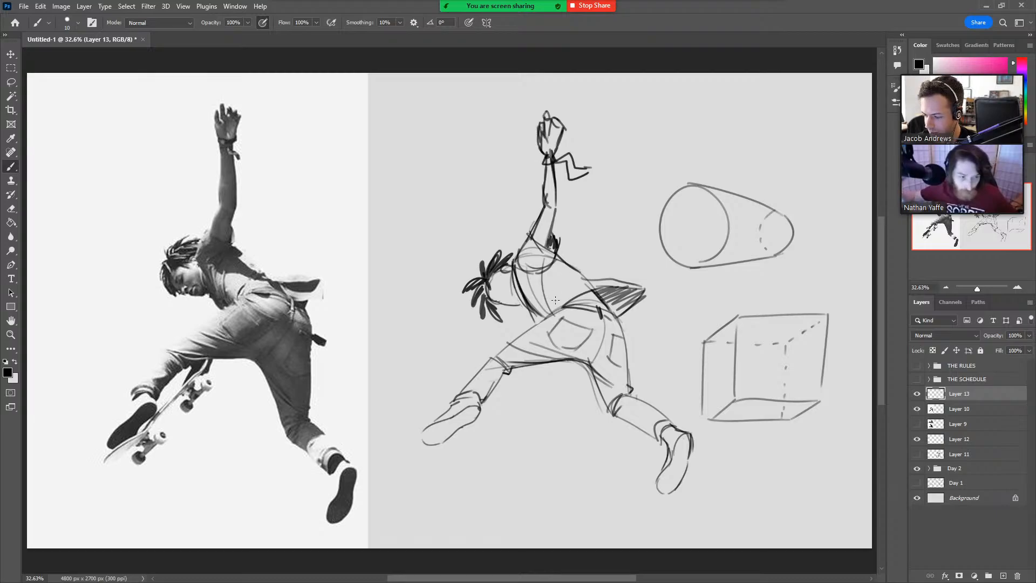
{"action": "left_click_drag", "start_coordinate": [552, 314], "coordinate": [577, 271]}
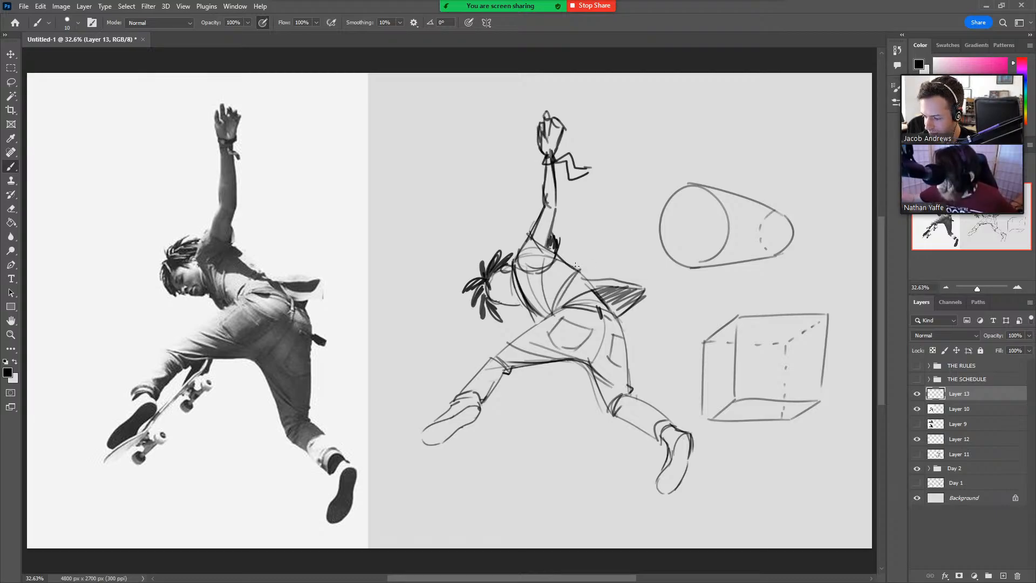
{"action": "mouse_move", "coordinate": [559, 308]}
{"action": "left_mouse_down"}
{"action": "mouse_move", "coordinate": [594, 260]}
{"action": "mouse_move", "coordinate": [590, 279]}
{"action": "mouse_move", "coordinate": [631, 277]}
{"action": "left_mouse_up"}
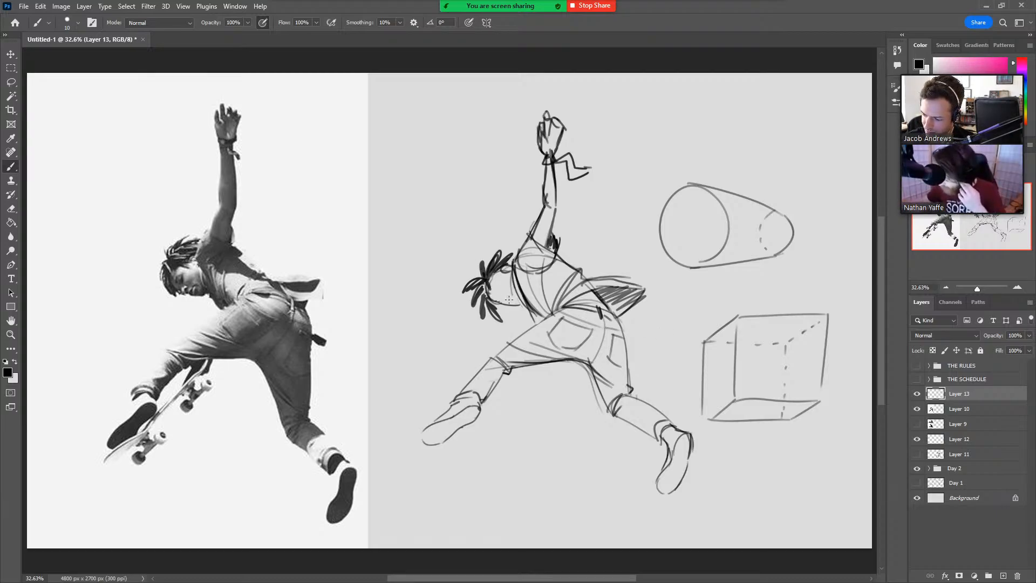
Sketch the facial features and jaw on the downturned head beneath the dreadlocks, following the reference photo.
{"action": "left_click_drag", "start_coordinate": [515, 300], "coordinate": [490, 293]}
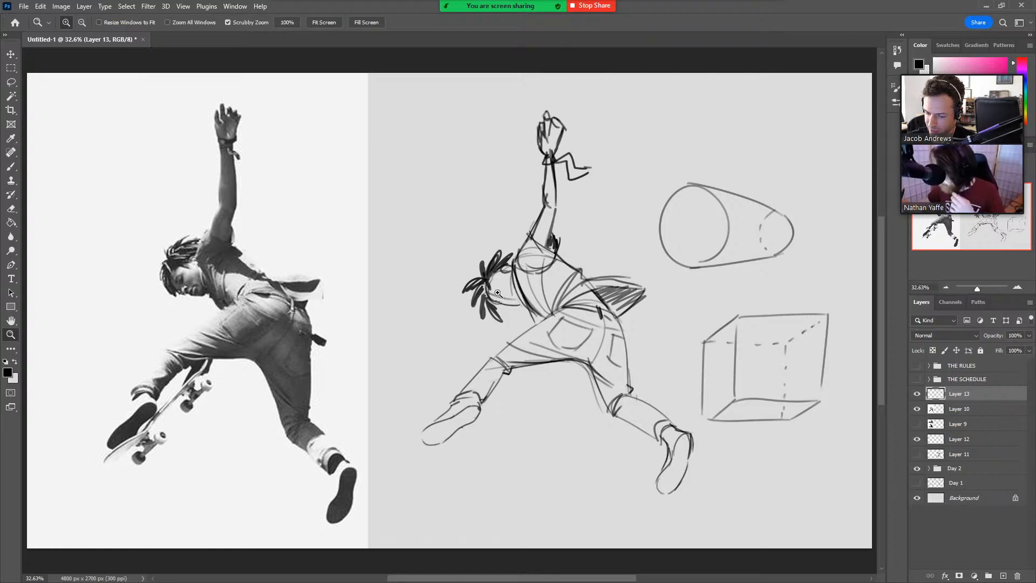
{"action": "scroll", "coordinate": [497, 297], "scroll_direction": "up", "scroll_amount": 3}
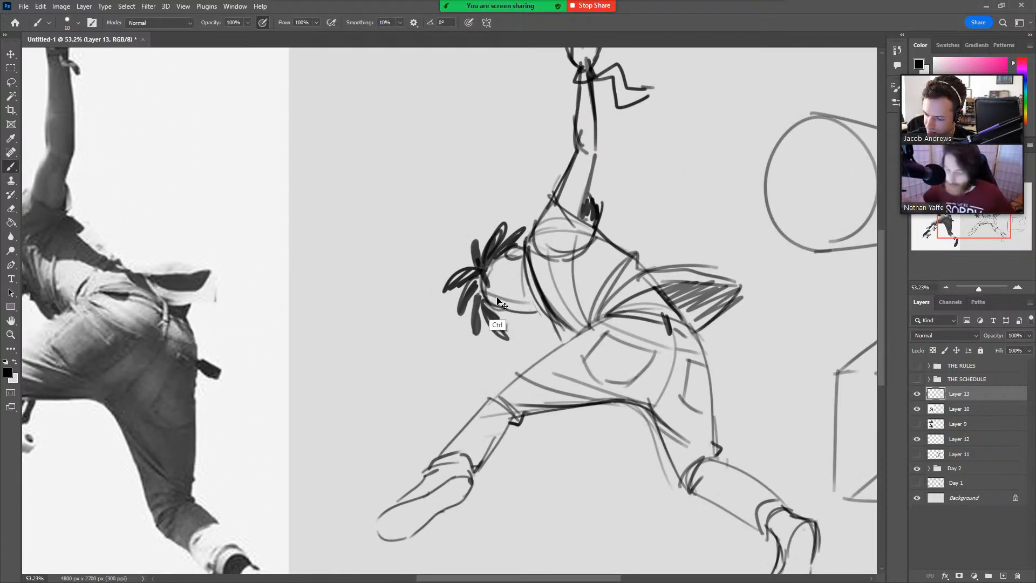
{"action": "mouse_move", "coordinate": [507, 310]}
{"action": "left_mouse_down"}
{"action": "mouse_move", "coordinate": [515, 302]}
{"action": "mouse_move", "coordinate": [504, 311]}
{"action": "mouse_move", "coordinate": [513, 304]}
{"action": "mouse_move", "coordinate": [501, 276]}
{"action": "mouse_move", "coordinate": [492, 280]}
{"action": "mouse_move", "coordinate": [679, 259]}
{"action": "mouse_move", "coordinate": [649, 262]}
{"action": "left_mouse_up"}
{"action": "key", "text": "ctrl+z"}
{"action": "key", "text": "ctrl+z"}
{"action": "key", "text": "ctrl+space"}
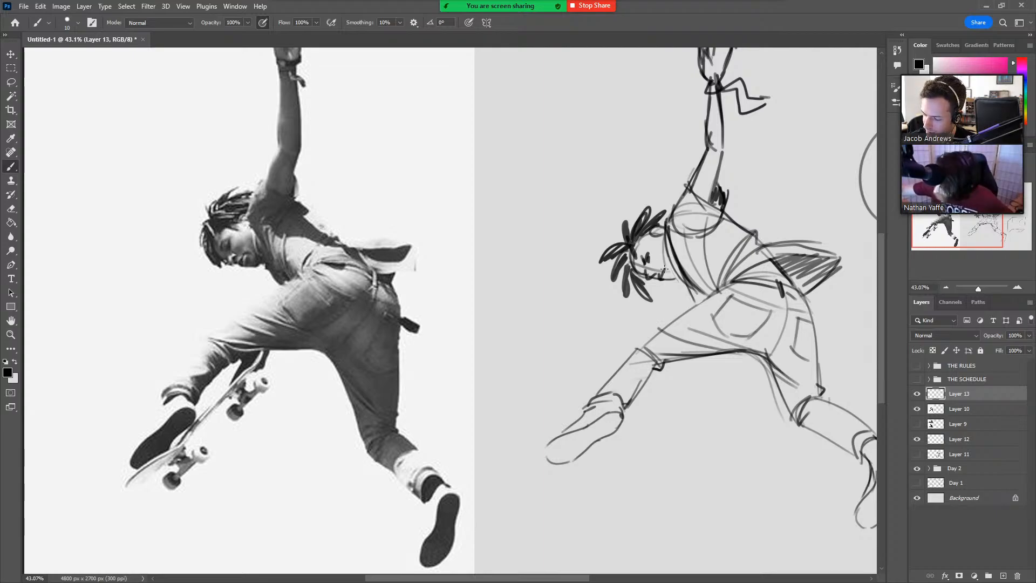
{"action": "mouse_move", "coordinate": [664, 269]}
{"action": "left_mouse_down"}
{"action": "mouse_move", "coordinate": [668, 280]}
{"action": "mouse_move", "coordinate": [637, 259]}
{"action": "mouse_move", "coordinate": [638, 270]}
{"action": "left_mouse_up"}
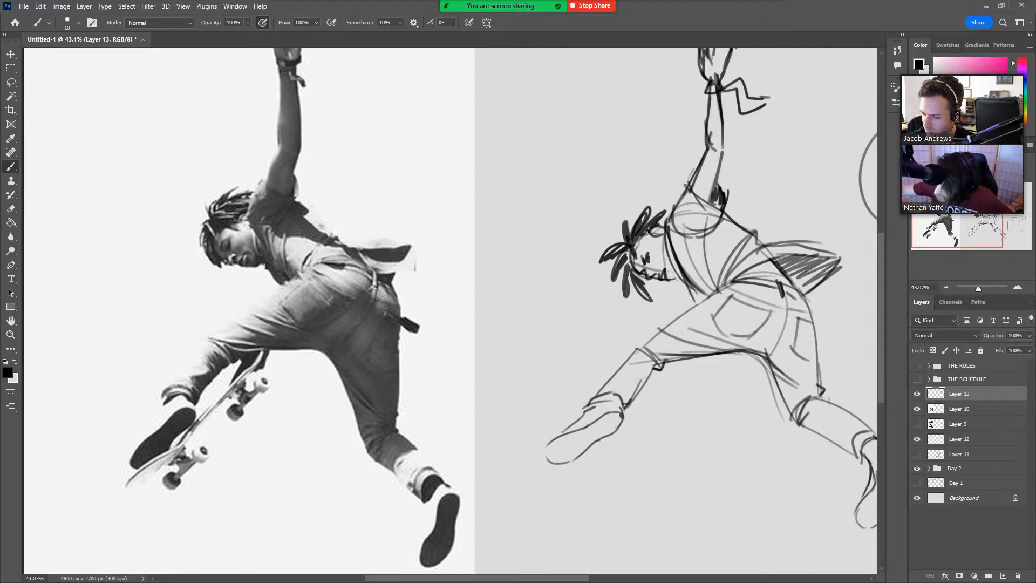
{"action": "mouse_move", "coordinate": [648, 232]}
{"action": "left_mouse_down"}
{"action": "mouse_move", "coordinate": [656, 246]}
{"action": "mouse_move", "coordinate": [634, 243]}
{"action": "mouse_move", "coordinate": [651, 240]}
{"action": "mouse_move", "coordinate": [638, 260]}
{"action": "left_mouse_up"}
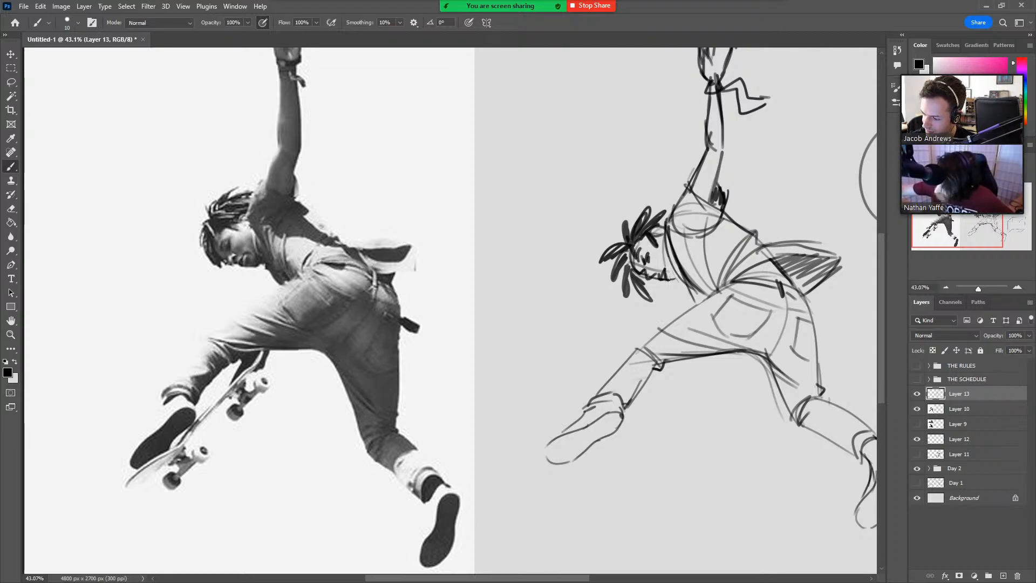
Draw the tilted skateboard deck under the front foot, with a doubled edge running up behind the bent leg.
{"action": "key", "text": "z"}
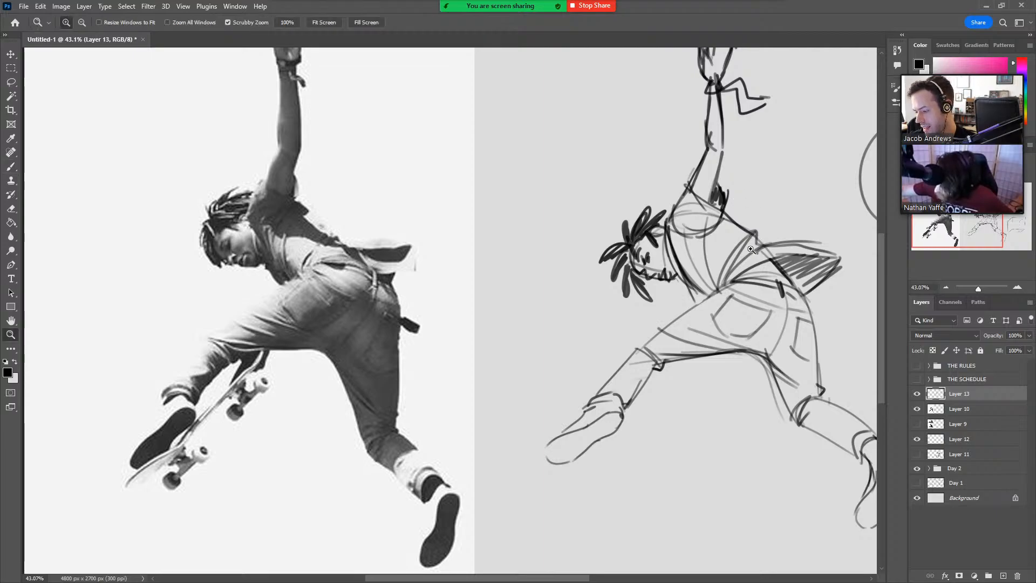
{"action": "left_click_drag", "start_coordinate": [750, 238], "coordinate": [737, 256]}
{"action": "key", "text": "space"}
{"action": "left_click_drag", "start_coordinate": [771, 376], "coordinate": [614, 416]}
{"action": "left_click_drag", "start_coordinate": [743, 405], "coordinate": [735, 396]}
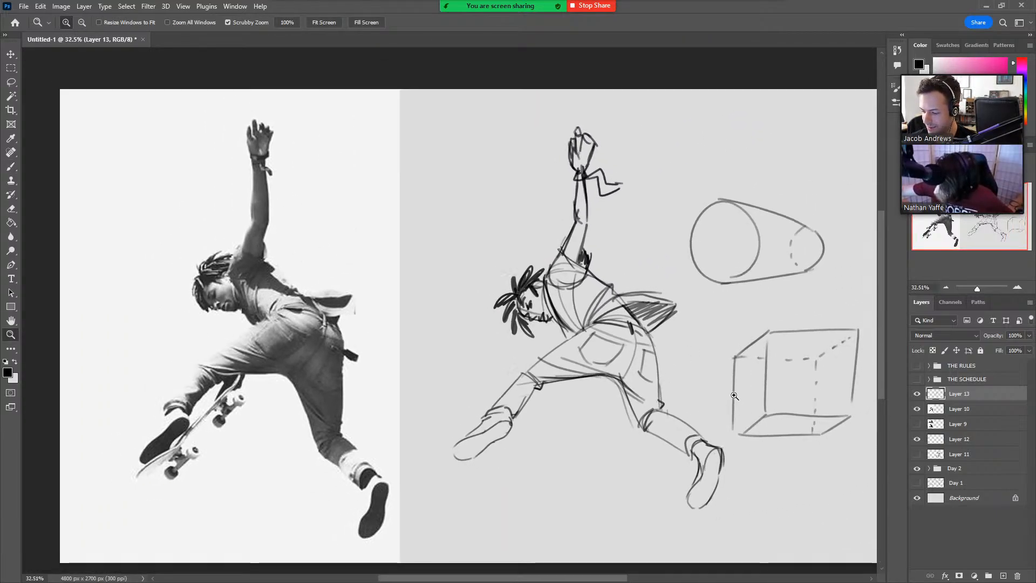
{"action": "key", "text": "space"}
{"action": "left_click_drag", "start_coordinate": [785, 456], "coordinate": [768, 445]}
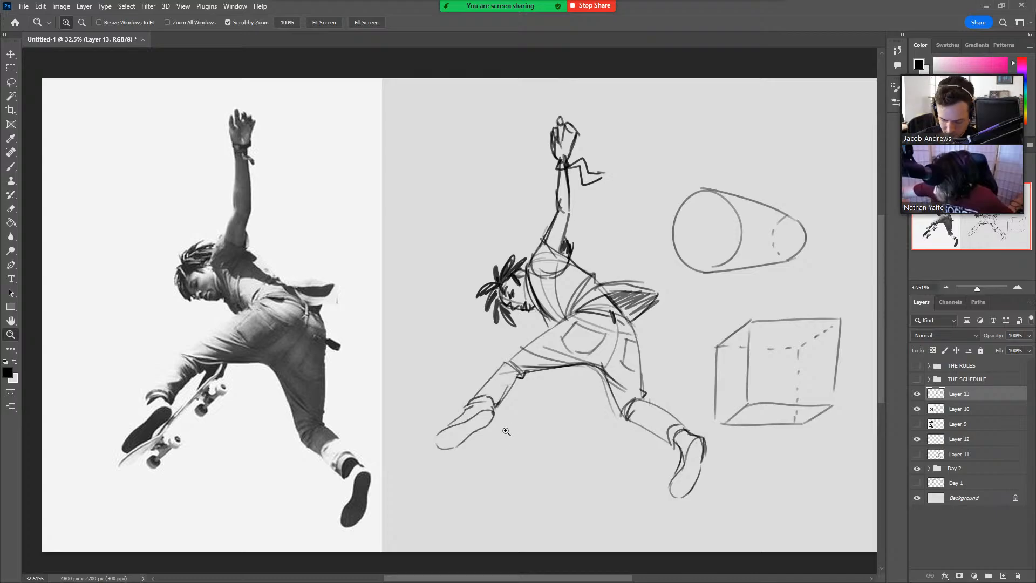
{"action": "key", "text": "b"}
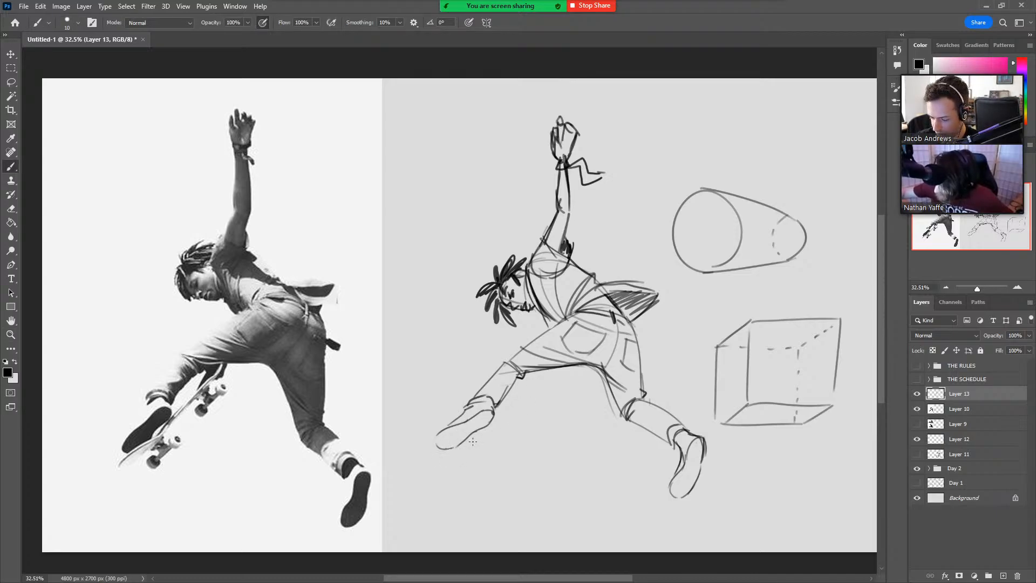
{"action": "mouse_move", "coordinate": [474, 435]}
{"action": "left_mouse_down"}
{"action": "mouse_move", "coordinate": [449, 459]}
{"action": "mouse_move", "coordinate": [463, 445]}
{"action": "mouse_move", "coordinate": [432, 458]}
{"action": "mouse_move", "coordinate": [492, 435]}
{"action": "left_mouse_up"}
{"action": "key", "text": "ctrl+z"}
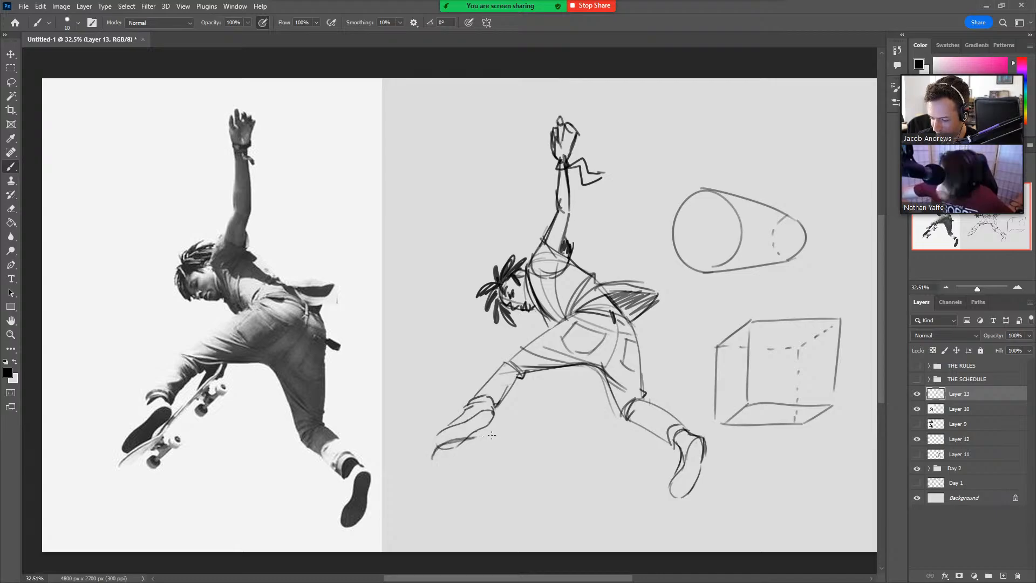
{"action": "mouse_move", "coordinate": [430, 460]}
{"action": "left_mouse_down"}
{"action": "mouse_move", "coordinate": [474, 453]}
{"action": "mouse_move", "coordinate": [563, 367]}
{"action": "left_mouse_up"}
{"action": "key", "text": "ctrl+z"}
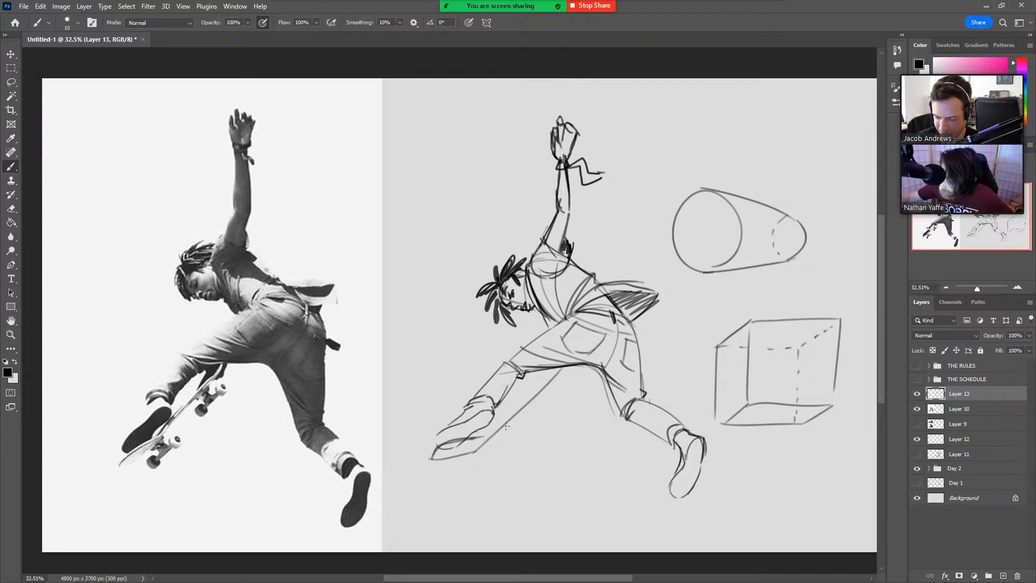
{"action": "mouse_move", "coordinate": [482, 438]}
{"action": "left_mouse_down"}
{"action": "mouse_move", "coordinate": [556, 368]}
{"action": "mouse_move", "coordinate": [547, 370]}
{"action": "left_mouse_up"}
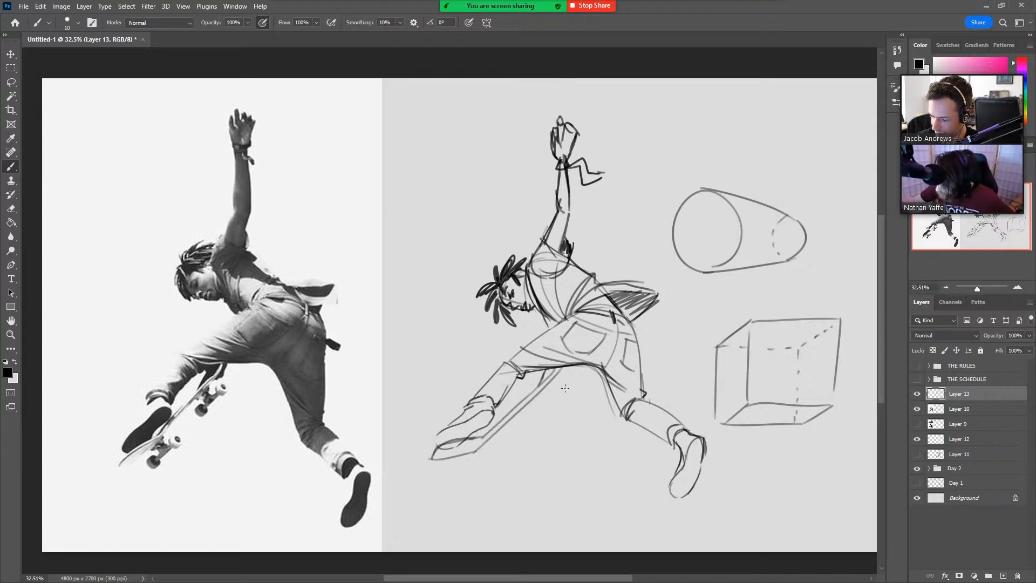
Add the two trucks and two pairs of round wheels to the underside of the skateboard.
{"action": "mouse_move", "coordinate": [546, 403]}
{"action": "left_mouse_down"}
{"action": "mouse_move", "coordinate": [540, 410]}
{"action": "mouse_move", "coordinate": [551, 412]}
{"action": "mouse_move", "coordinate": [545, 404]}
{"action": "left_mouse_up"}
{"action": "mouse_move", "coordinate": [501, 453]}
{"action": "left_mouse_down"}
{"action": "mouse_move", "coordinate": [469, 470]}
{"action": "mouse_move", "coordinate": [499, 449]}
{"action": "mouse_move", "coordinate": [489, 451]}
{"action": "left_mouse_up"}
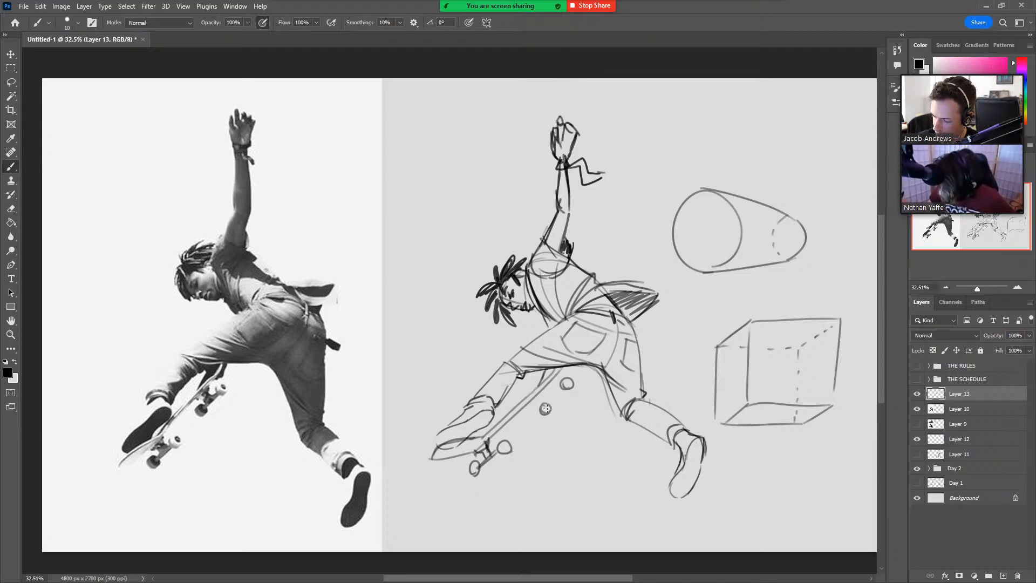
{"action": "left_click_drag", "start_coordinate": [546, 409], "coordinate": [557, 386]}
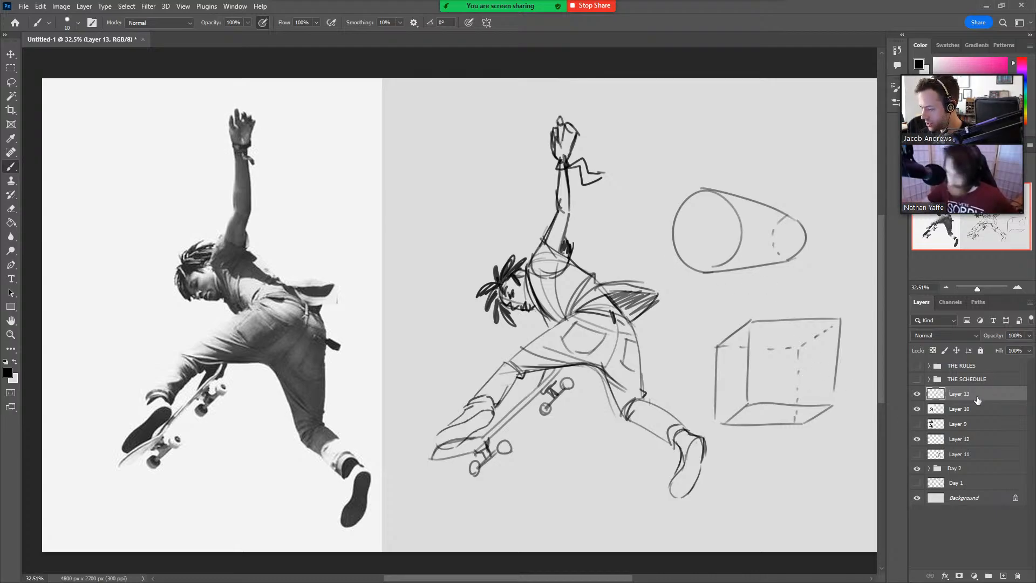
Lasso the cylinder and box diagrams beside the figure, delete them, and clear the selection.
{"action": "key", "text": "l"}
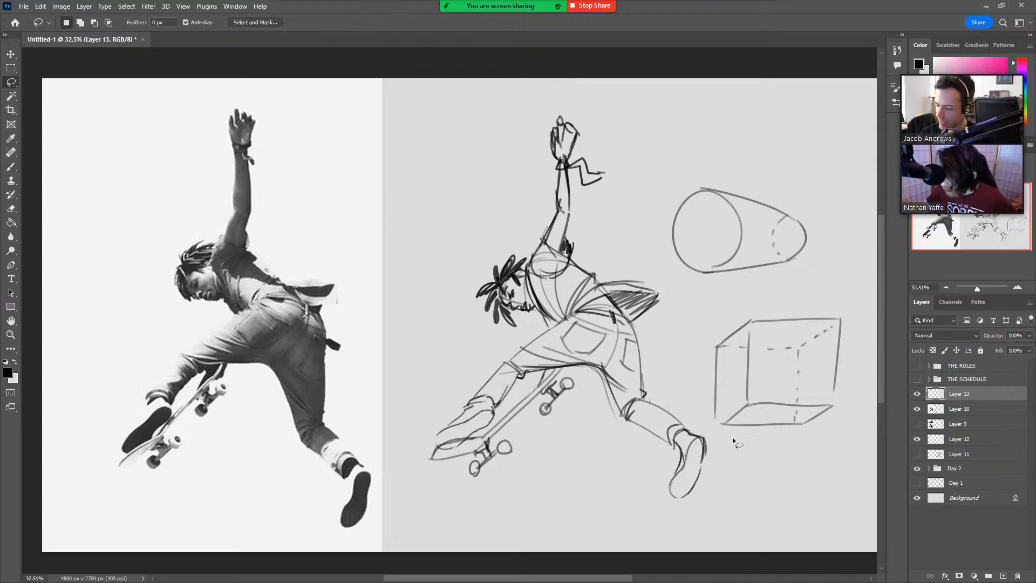
{"action": "left_click_drag", "start_coordinate": [724, 459], "coordinate": [657, 280]}
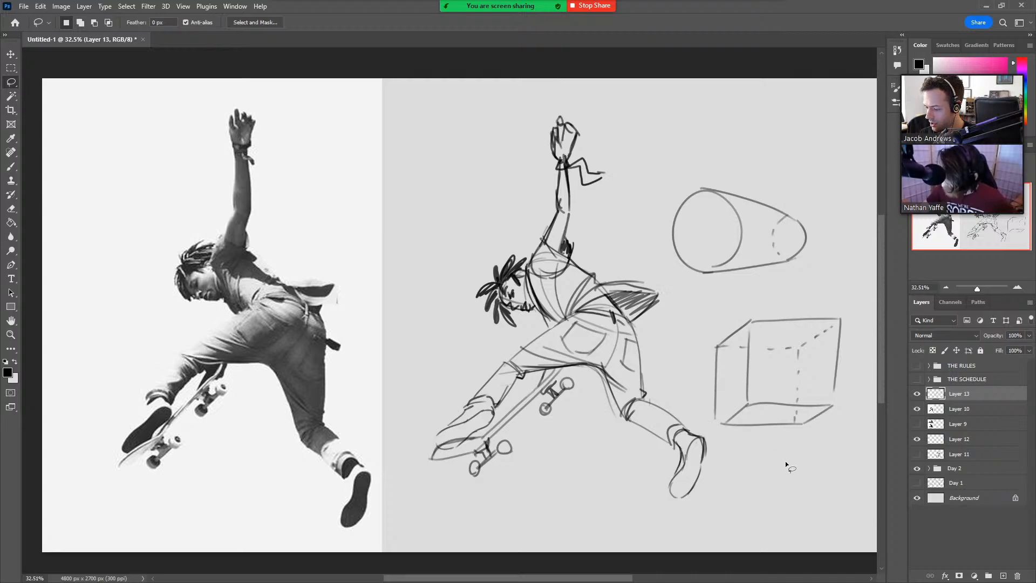
{"action": "mouse_move", "coordinate": [780, 462]}
{"action": "left_mouse_down"}
{"action": "mouse_move", "coordinate": [704, 430]}
{"action": "mouse_move", "coordinate": [652, 208]}
{"action": "mouse_move", "coordinate": [746, 143]}
{"action": "mouse_move", "coordinate": [893, 329]}
{"action": "left_mouse_up"}
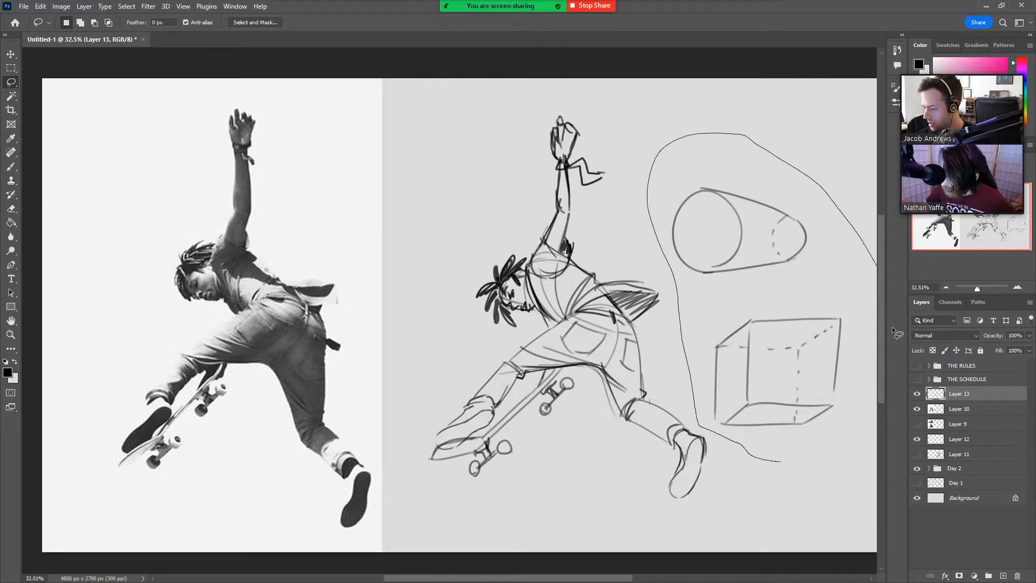
{"action": "left_click_drag", "start_coordinate": [824, 465], "coordinate": [825, 464]}
{"action": "key", "text": "Delete"}
{"action": "key", "text": "ctrl+d"}
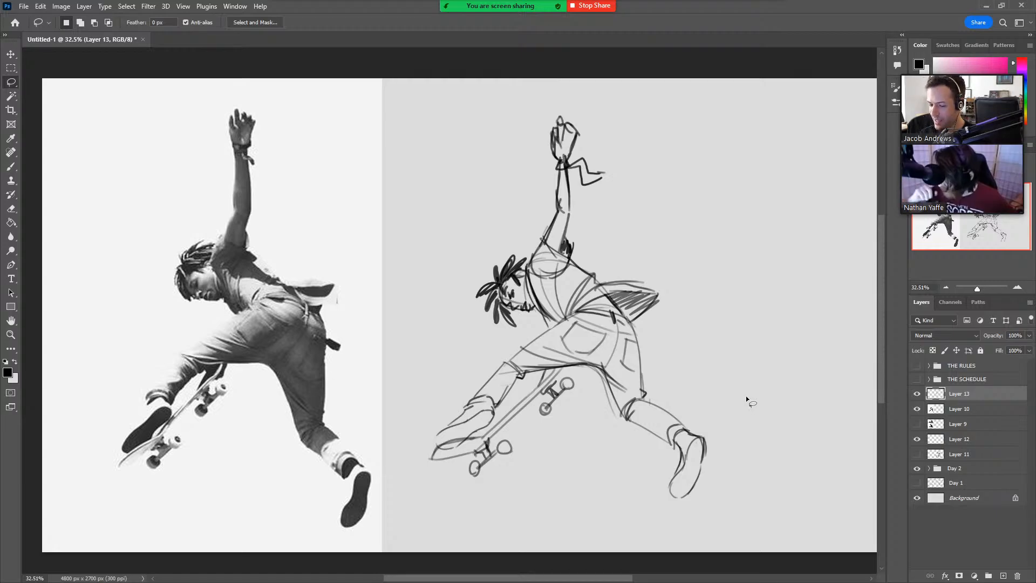
Lower the opacity of the reference photo on Layer 10 to 35%.
{"action": "left_click", "coordinate": [959, 408]}
{"action": "left_click", "coordinate": [1029, 335]}
{"action": "left_click_drag", "start_coordinate": [1003, 349], "coordinate": [995, 348]}
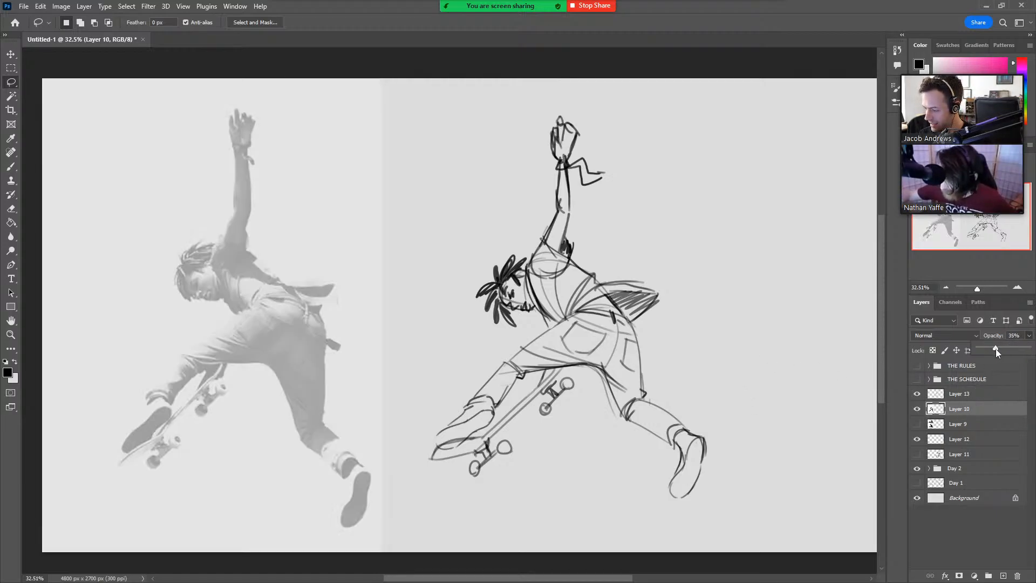
Move the Layer 13 sketch over the faded reference photo and line up the figures to compare proportions.
{"action": "left_click", "coordinate": [989, 396]}
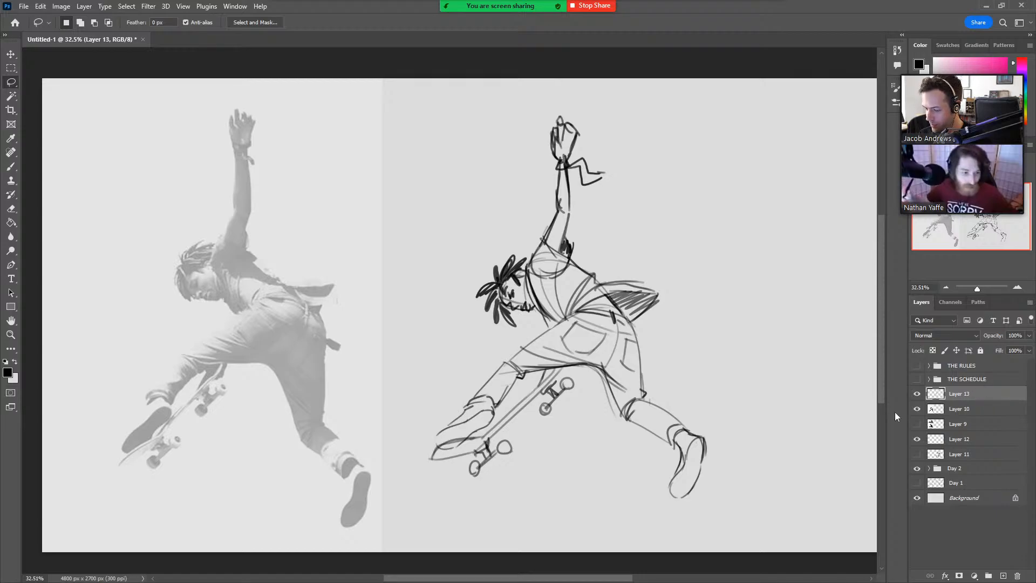
{"action": "key", "text": "v"}
{"action": "mouse_move", "coordinate": [658, 405]}
{"action": "left_mouse_down"}
{"action": "mouse_move", "coordinate": [351, 376]}
{"action": "mouse_move", "coordinate": [334, 405]}
{"action": "mouse_move", "coordinate": [342, 398]}
{"action": "left_mouse_up"}
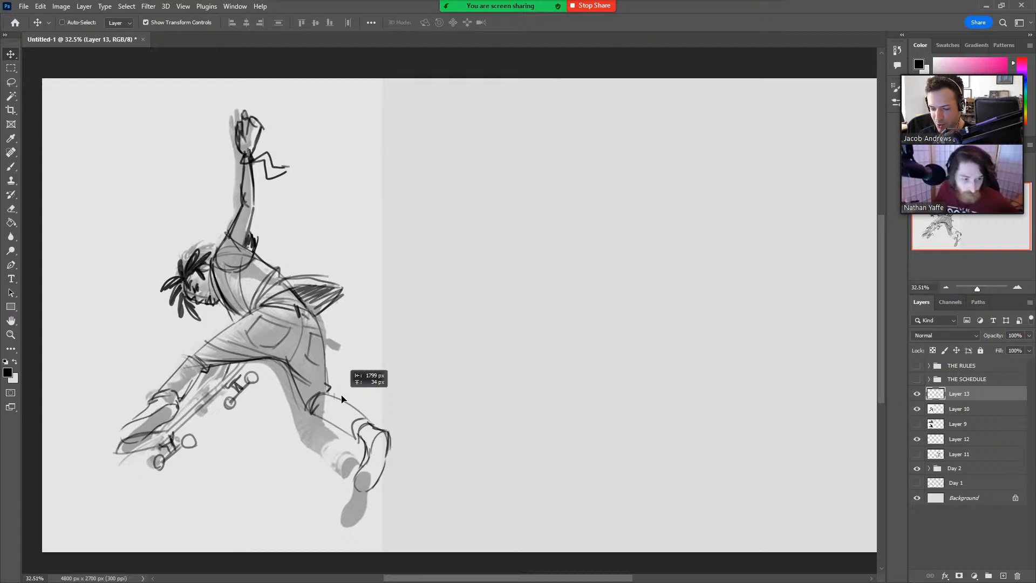
{"action": "left_click_drag", "start_coordinate": [341, 398], "coordinate": [341, 398]}
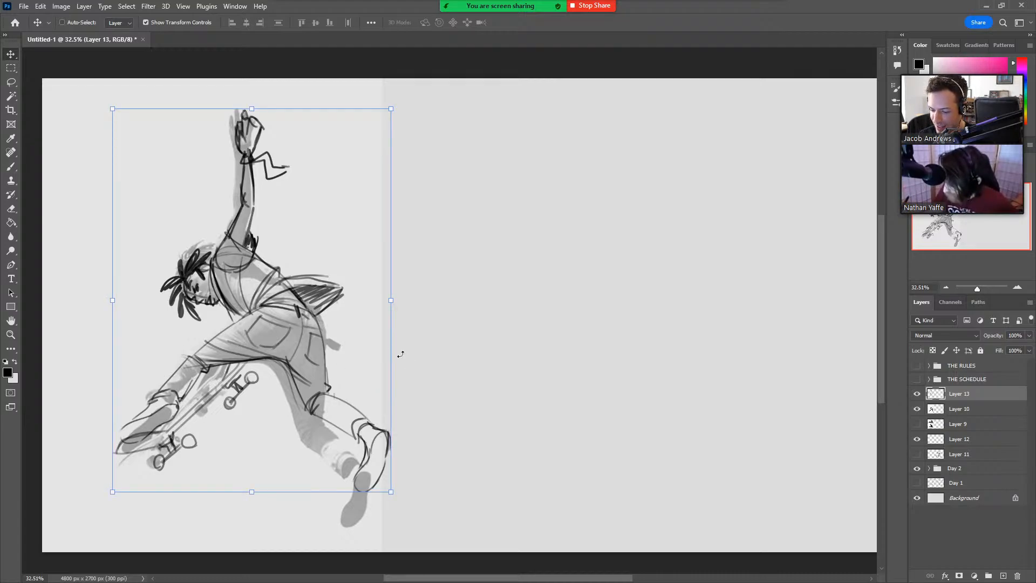
{"action": "key", "text": "z"}
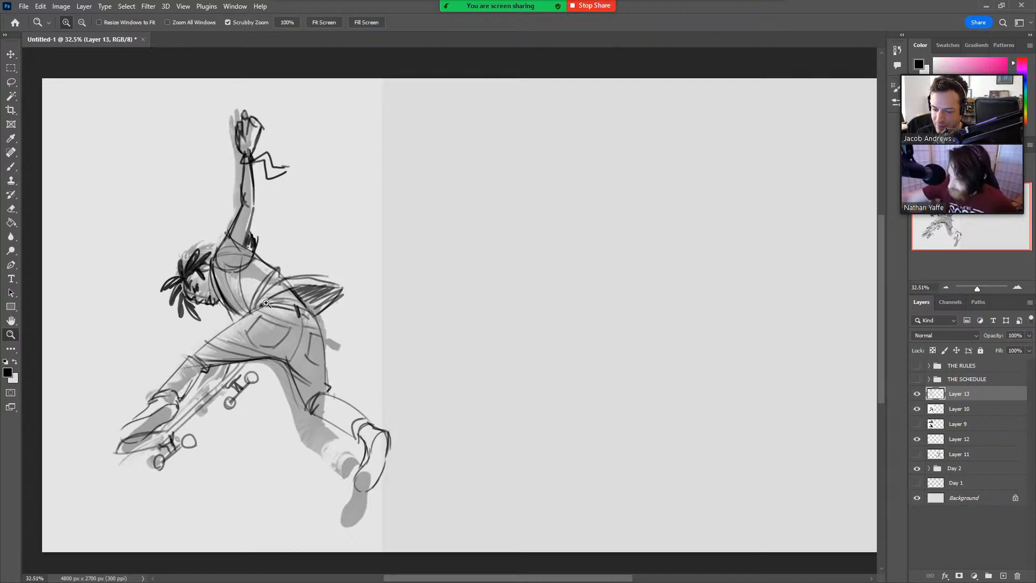
{"action": "key", "text": "v"}
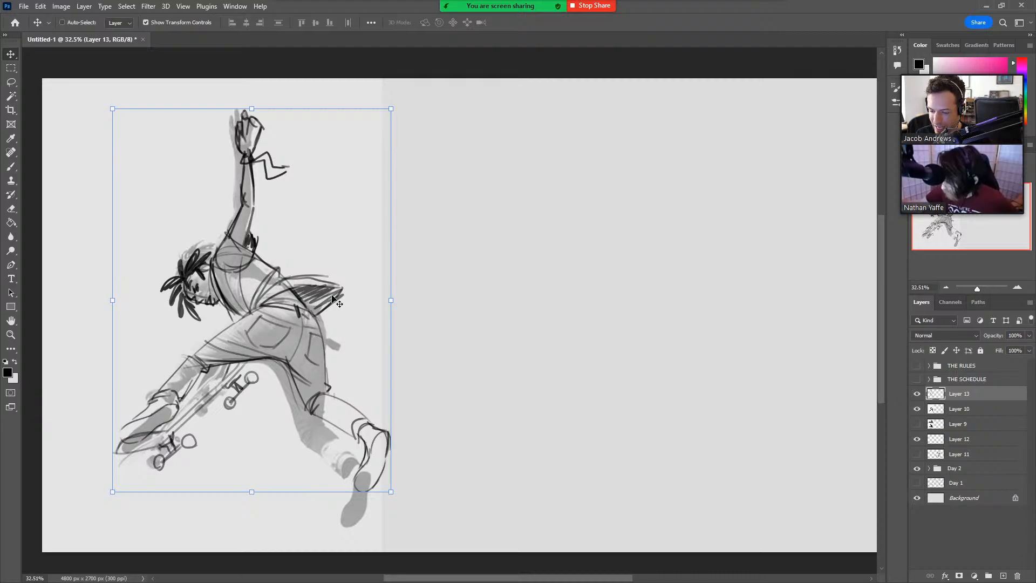
{"action": "mouse_move", "coordinate": [350, 303]}
{"action": "left_mouse_down"}
{"action": "mouse_move", "coordinate": [348, 317]}
{"action": "mouse_move", "coordinate": [347, 287]}
{"action": "mouse_move", "coordinate": [348, 298]}
{"action": "left_mouse_up"}
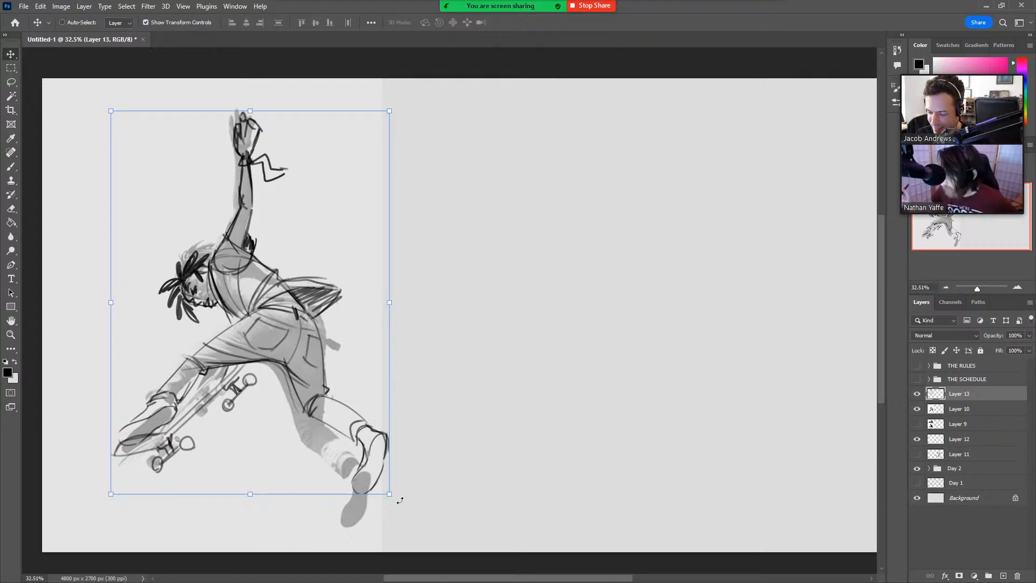
Rotate the sketch about 3.3° clockwise, shift it to test the match, and move it back to the empty area beside the photo.
{"action": "left_click_drag", "start_coordinate": [400, 500], "coordinate": [390, 512]}
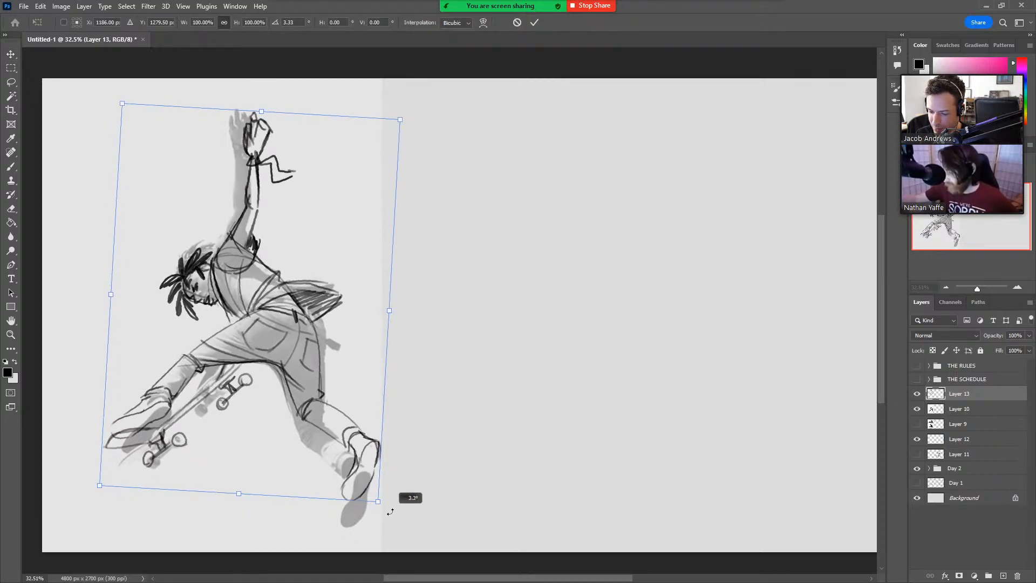
{"action": "left_click_drag", "start_coordinate": [294, 457], "coordinate": [294, 442]}
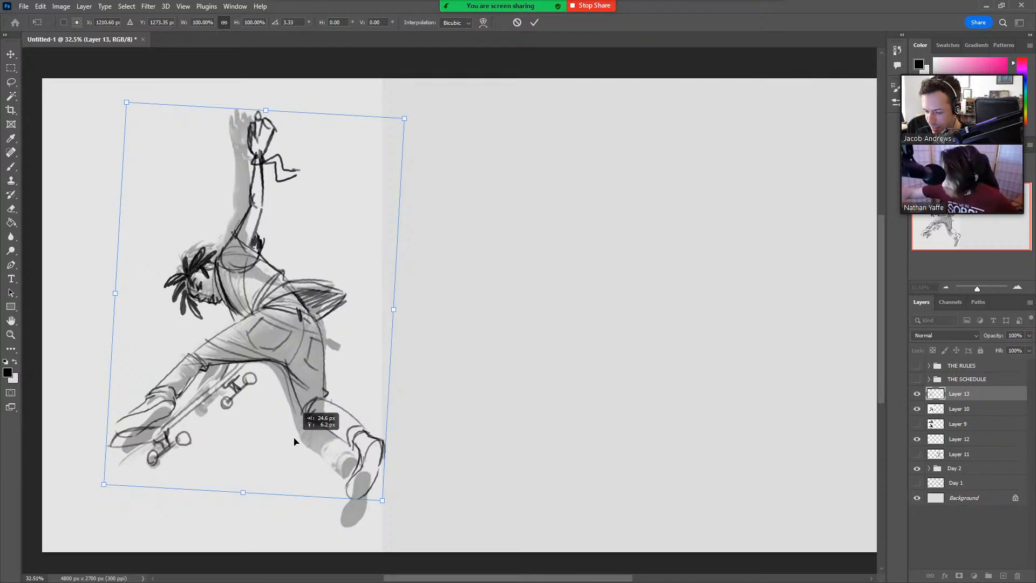
{"action": "mouse_move", "coordinate": [294, 441]}
{"action": "left_mouse_down"}
{"action": "mouse_move", "coordinate": [460, 455]}
{"action": "mouse_move", "coordinate": [613, 437]}
{"action": "left_mouse_up"}
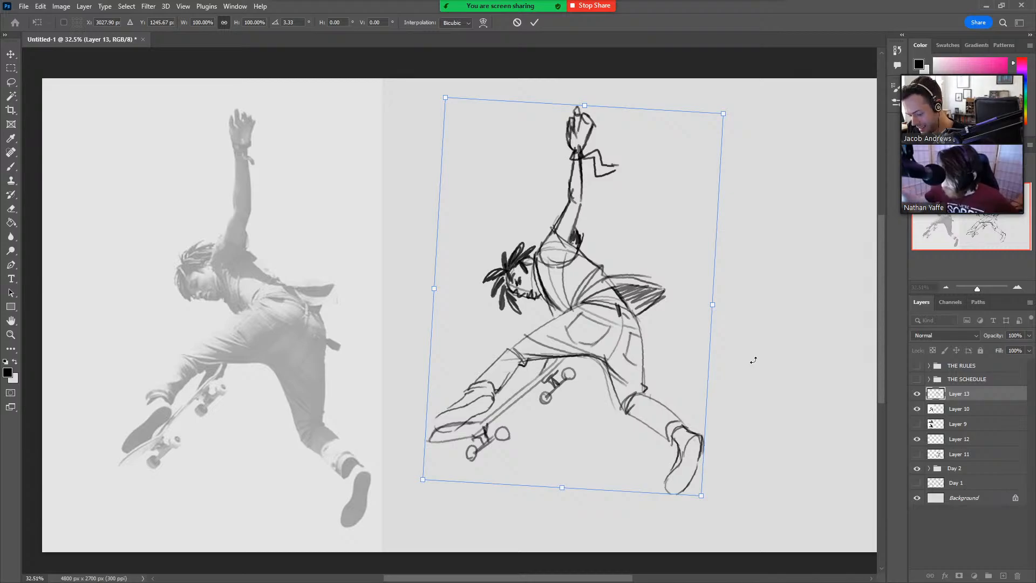
{"action": "key", "text": "Return"}
{"action": "key", "text": "l"}
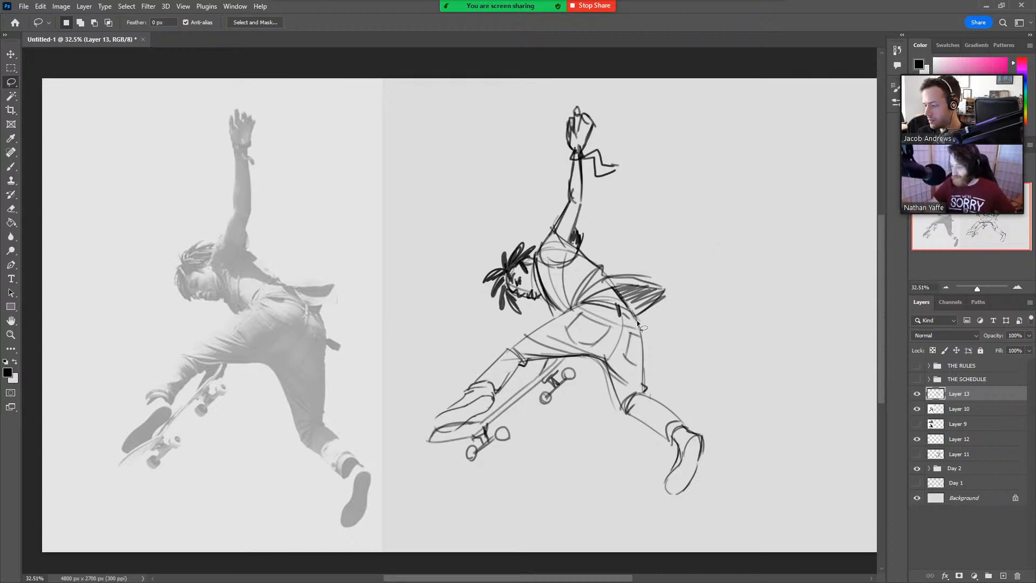
Stop the Zoom screen share, and in Drawclass4-29-2022.psd lasso the extended straight leg and shift it slightly closer to the body.
{"action": "left_click", "coordinate": [596, 8]}
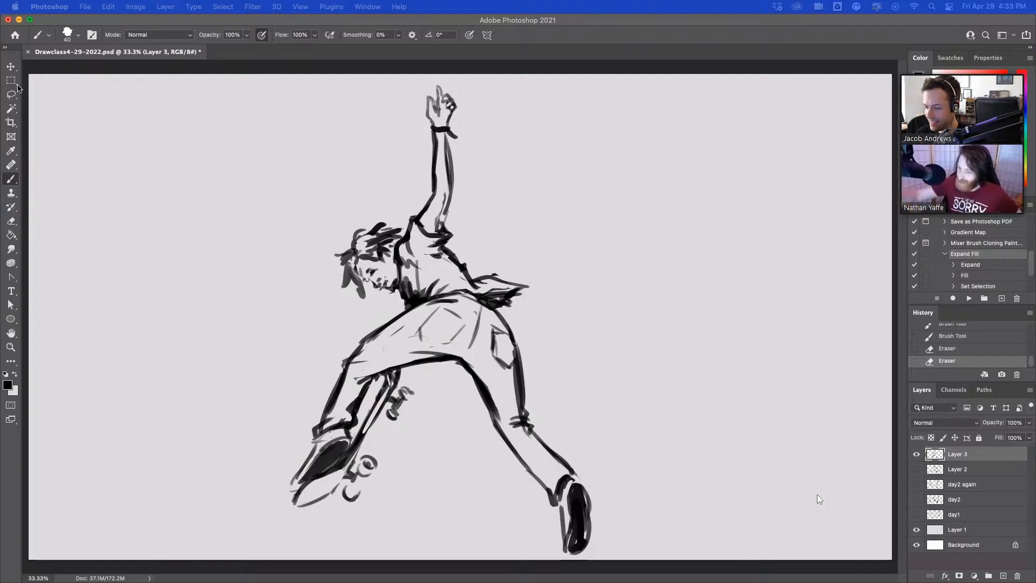
{"action": "key", "text": "l"}
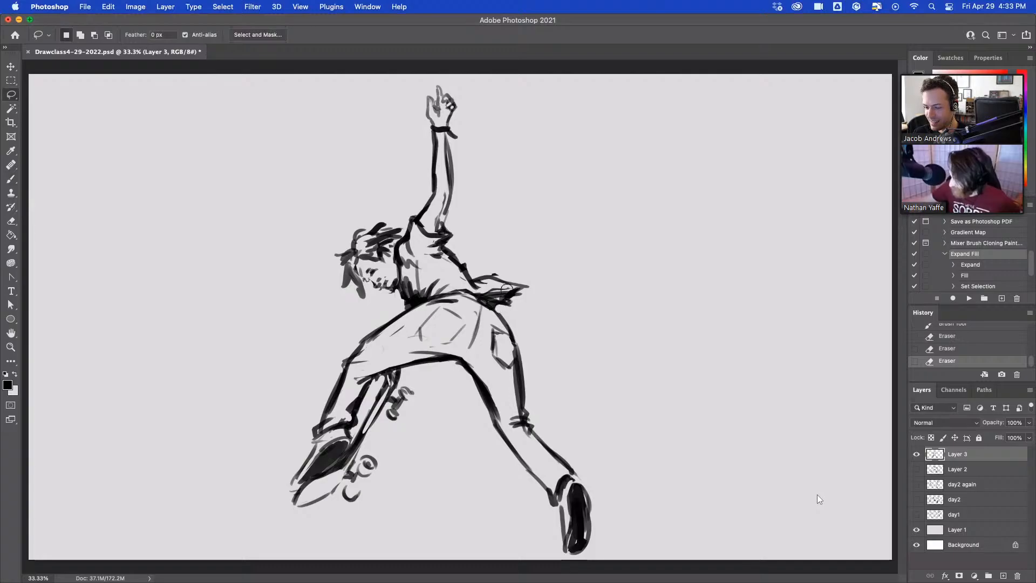
{"action": "key", "text": "super+z"}
{"action": "mouse_move", "coordinate": [517, 313]}
{"action": "left_mouse_down"}
{"action": "mouse_move", "coordinate": [478, 324]}
{"action": "mouse_move", "coordinate": [460, 385]}
{"action": "mouse_move", "coordinate": [486, 453]}
{"action": "mouse_move", "coordinate": [550, 557]}
{"action": "mouse_move", "coordinate": [638, 497]}
{"action": "mouse_move", "coordinate": [557, 327]}
{"action": "left_mouse_up"}
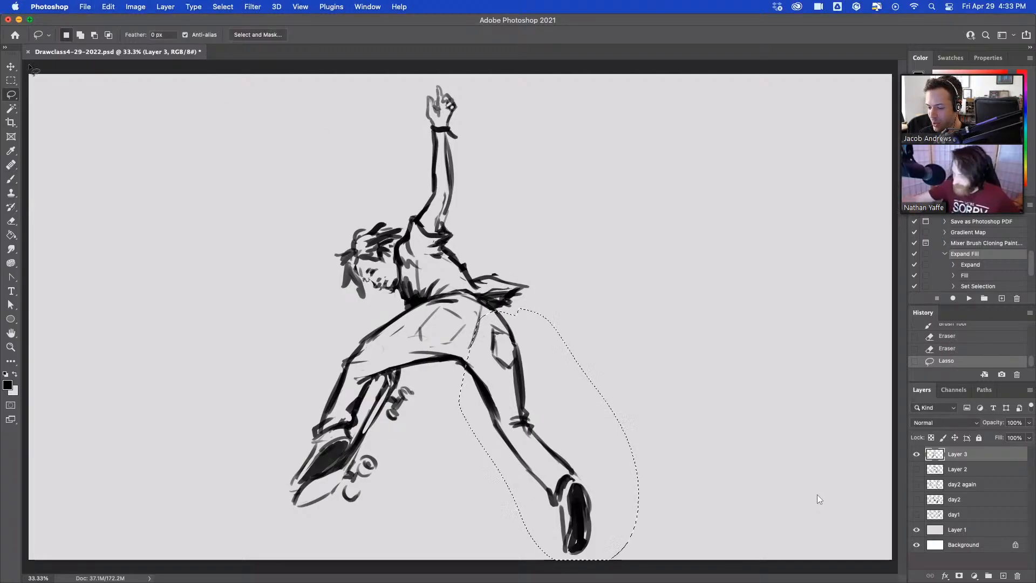
{"action": "key", "text": "v"}
{"action": "left_click_drag", "start_coordinate": [594, 426], "coordinate": [586, 421]}
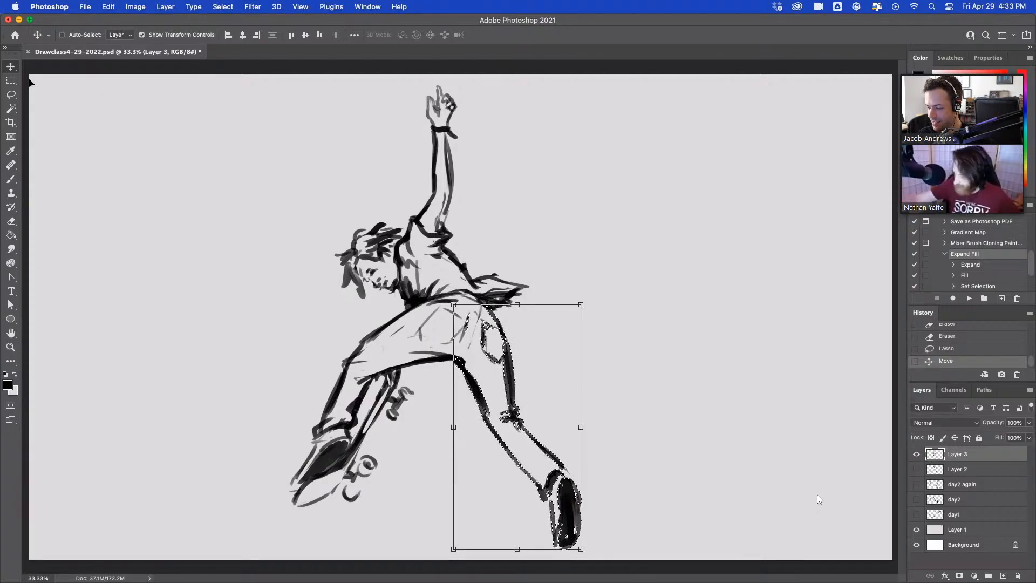
{"action": "key", "text": "ctrl+d"}
{"action": "key", "text": "m"}
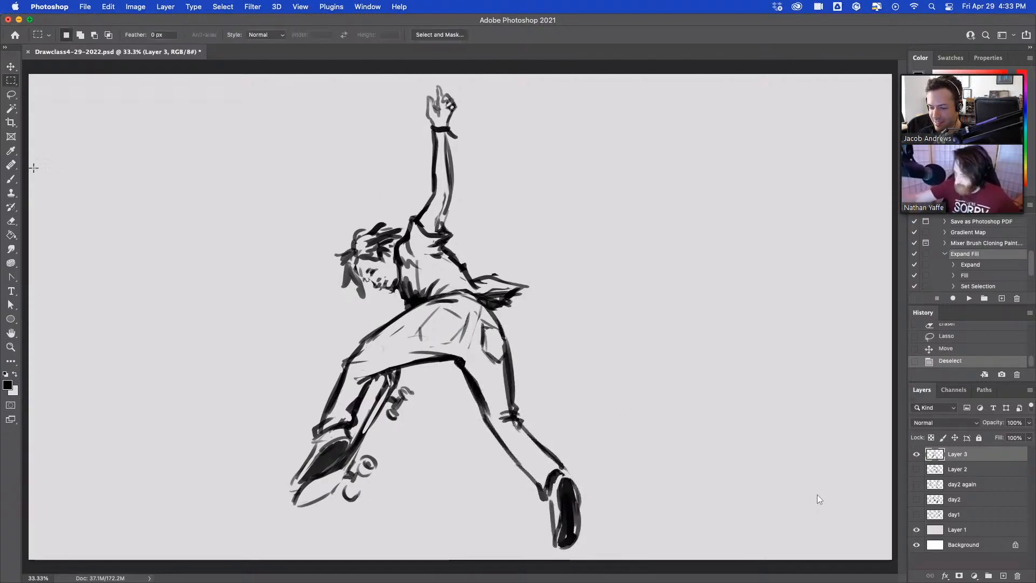
Clean up the skateboarder's lines where the moved leg joins the crotch and the back hip.
{"action": "key", "text": "b"}
{"action": "left_click_drag", "start_coordinate": [452, 351], "coordinate": [465, 361]}
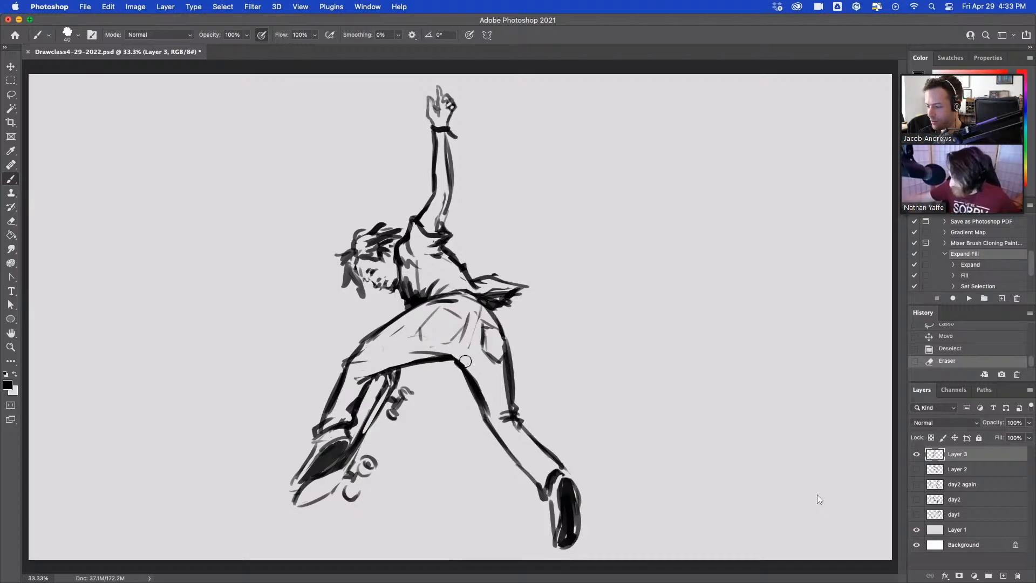
{"action": "left_click_drag", "start_coordinate": [509, 311], "coordinate": [512, 323]}
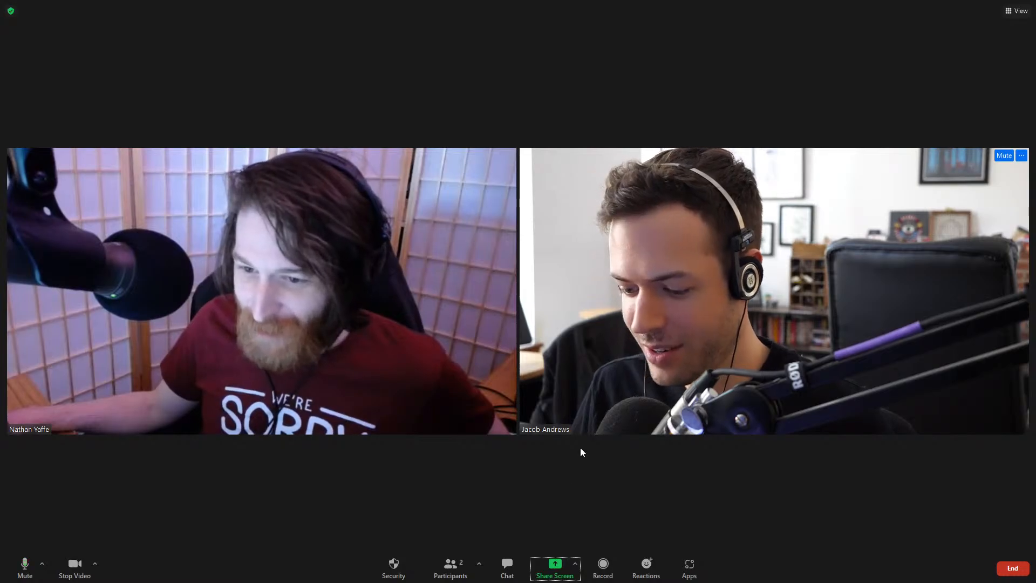
Share the Photoshop window with Untitled-1 in the Zoom meeting.
{"action": "left_click", "coordinate": [554, 566]}
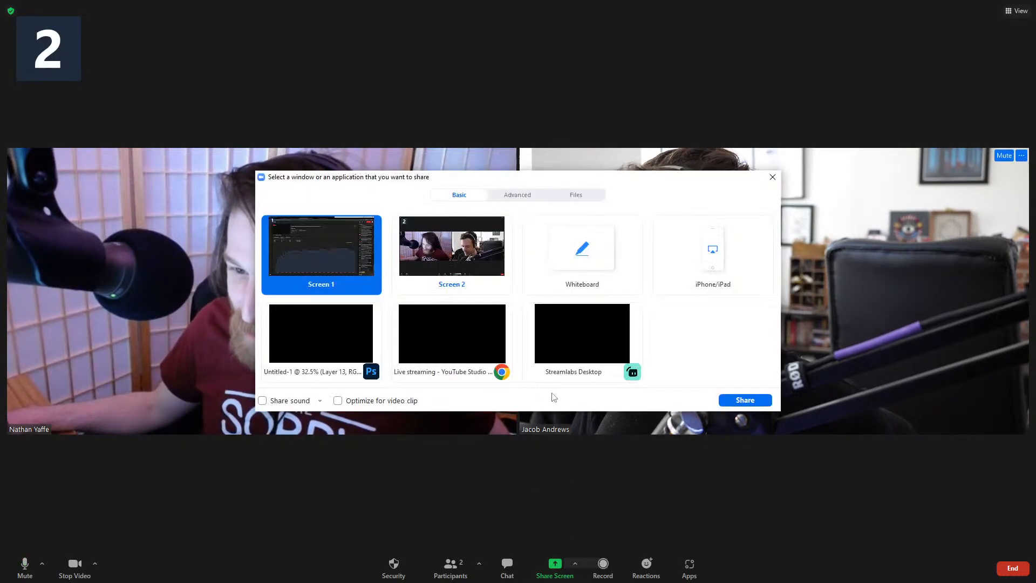
{"action": "left_click", "coordinate": [326, 353]}
{"action": "left_click", "coordinate": [745, 400]}
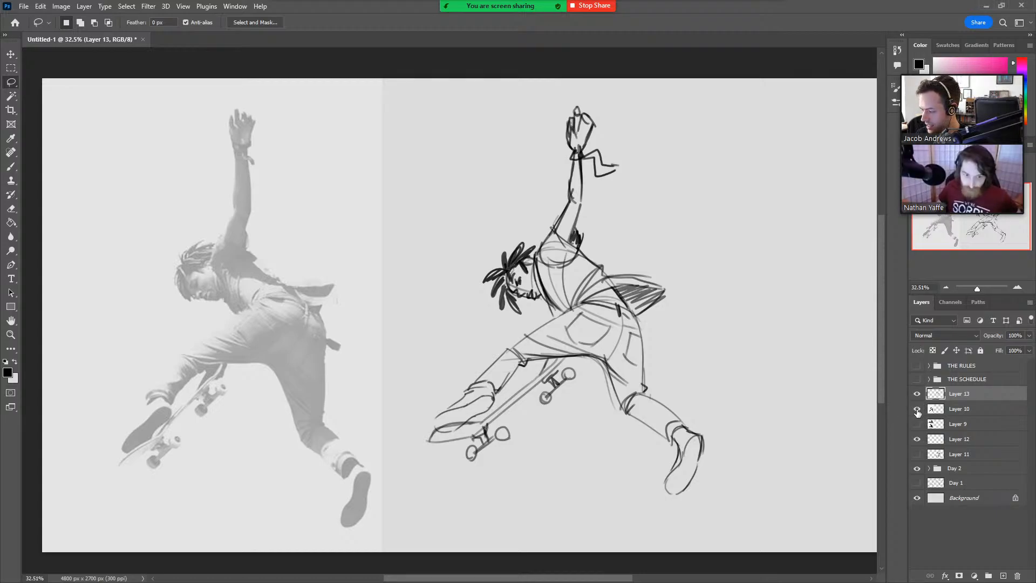
Hide the photo on Layer 10 and the sketch on Layer 13, and add a new layer above them.
{"action": "left_click", "coordinate": [916, 409]}
{"action": "left_click", "coordinate": [916, 394]}
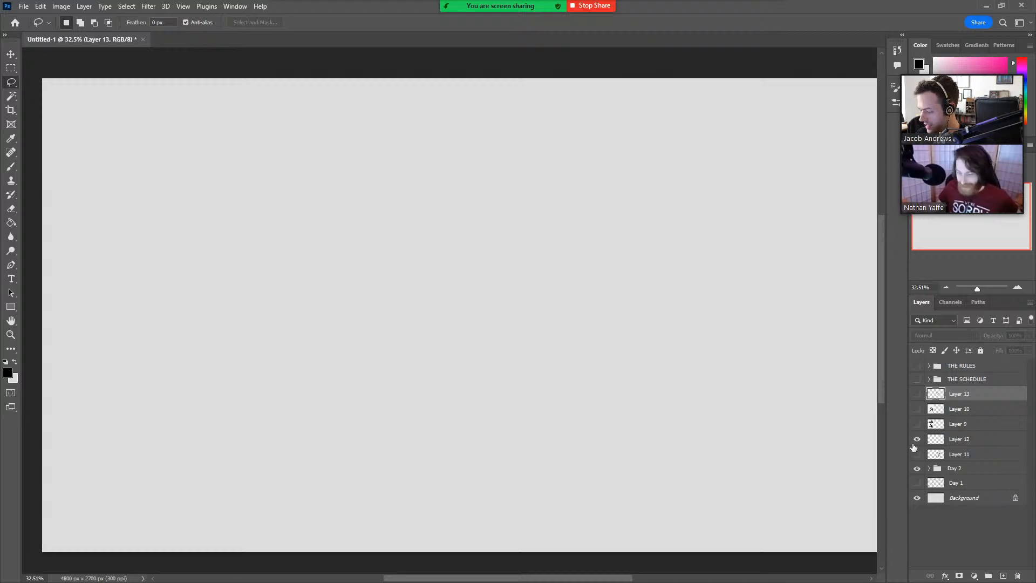
{"action": "left_click", "coordinate": [1004, 576]}
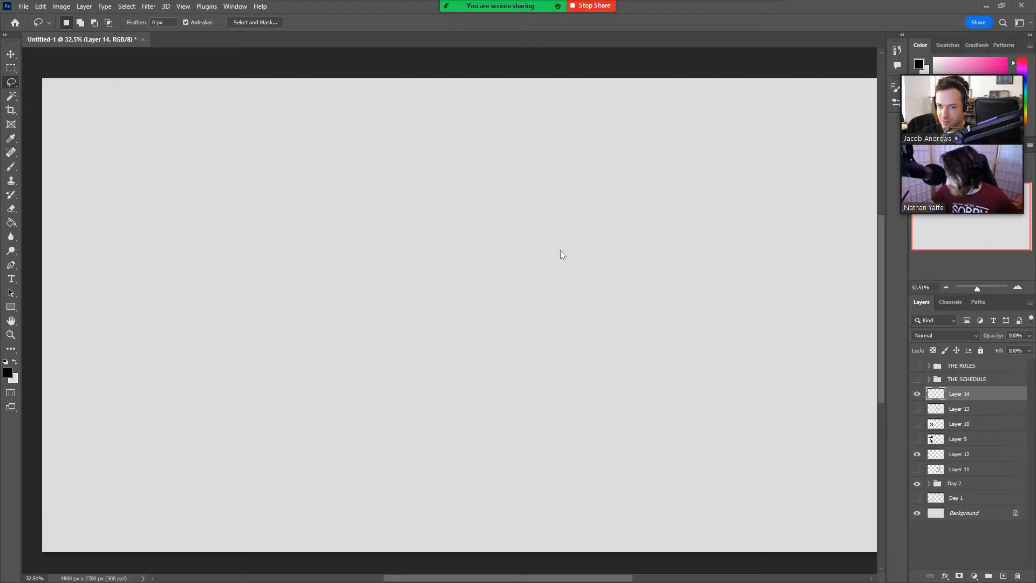
Paste the leaping character illustration, scale it to 432.86%, and place it in the left part of the canvas.
{"action": "key", "text": "ctrl+v"}
{"action": "key", "text": "ctrl+t"}
{"action": "left_click_drag", "start_coordinate": [495, 313], "coordinate": [724, 329]}
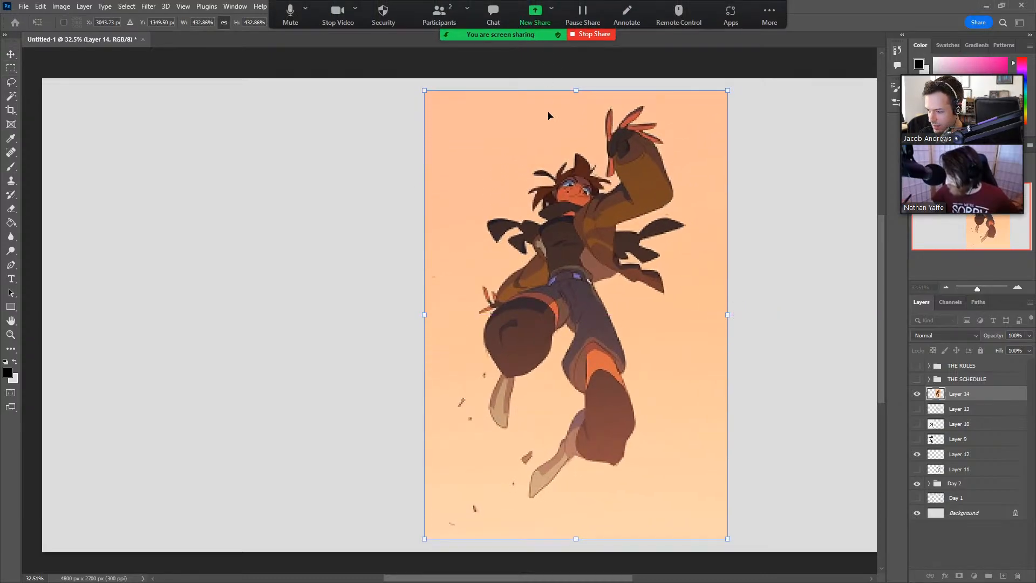
{"action": "key", "text": "Return"}
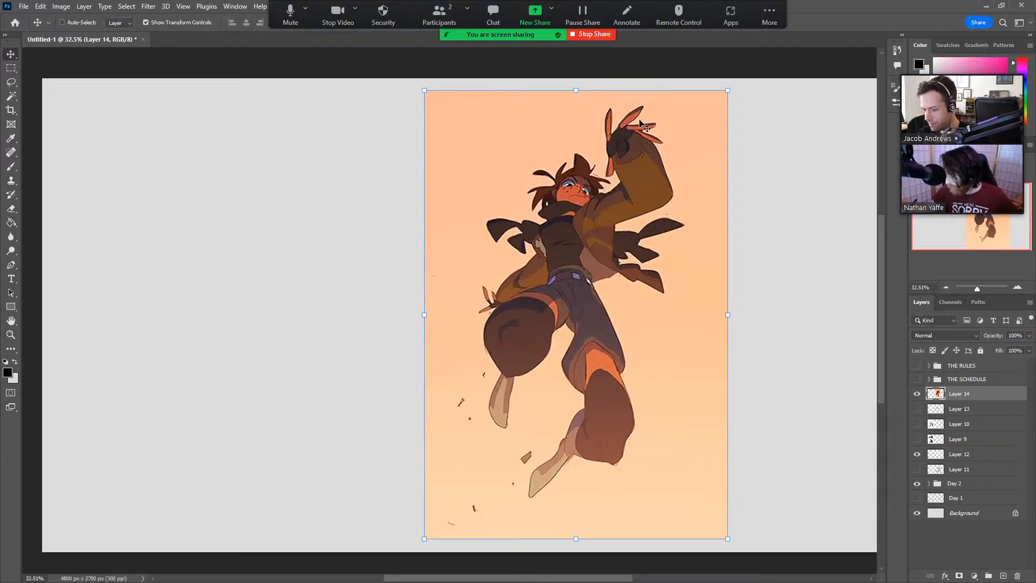
{"action": "left_click_drag", "start_coordinate": [662, 258], "coordinate": [314, 260]}
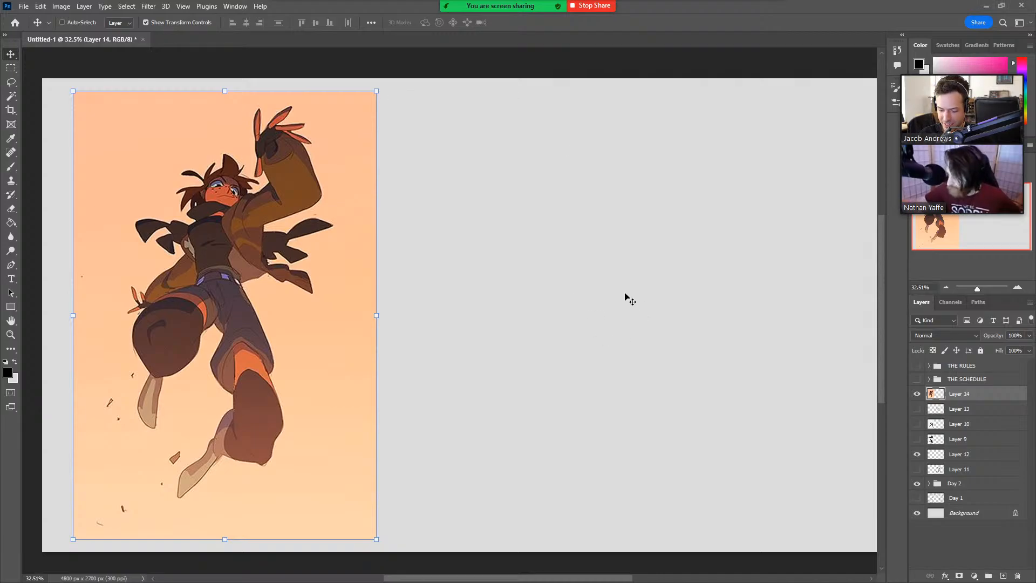
Paste the Spider-Man drawing at 449.31% scale, move it over the first reference, and hide its layer.
{"action": "key", "text": "ctrl+v"}
{"action": "left_click_drag", "start_coordinate": [502, 314], "coordinate": [809, 315]}
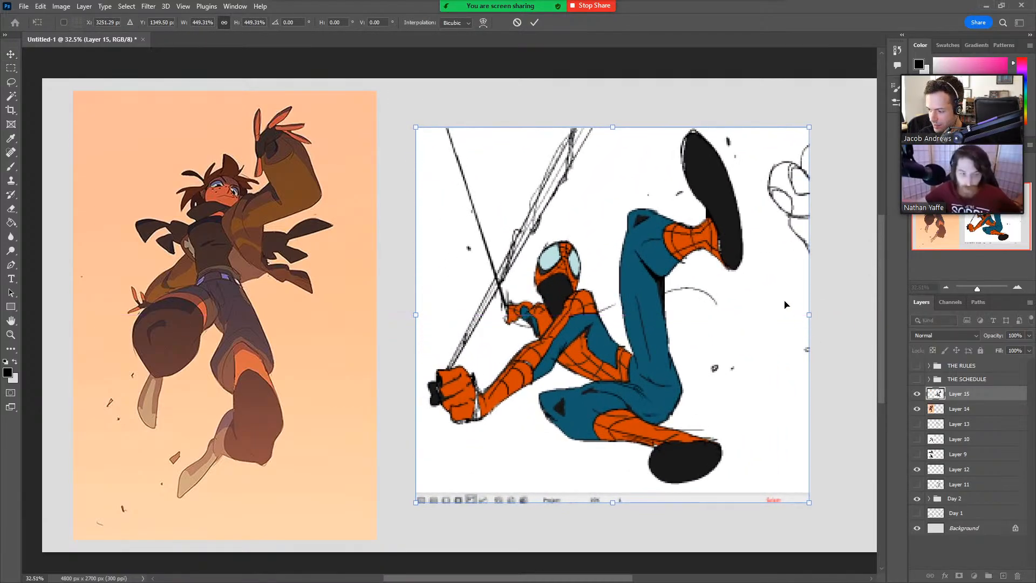
{"action": "left_click", "coordinate": [534, 22]}
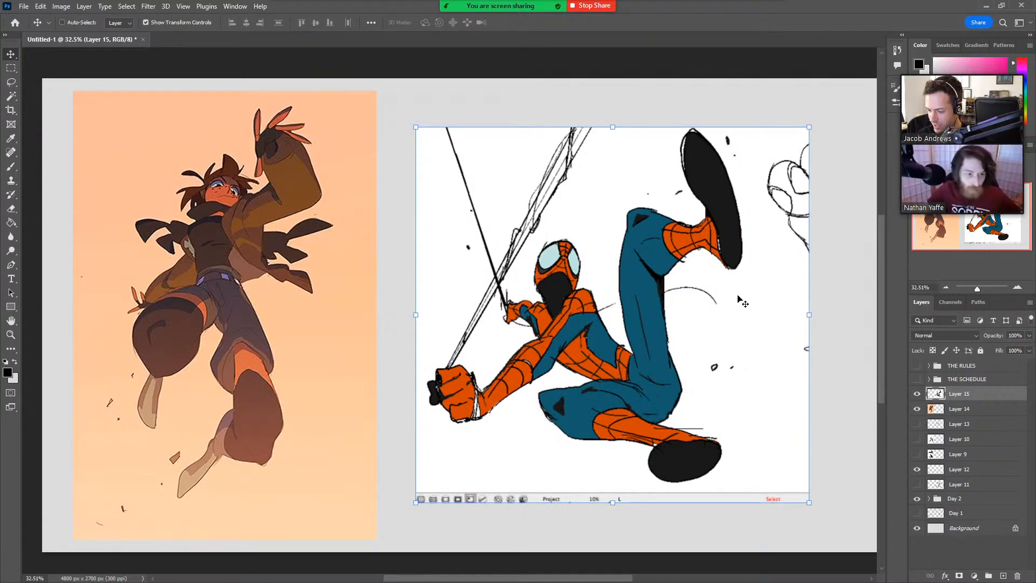
{"action": "left_click_drag", "start_coordinate": [739, 300], "coordinate": [381, 306]}
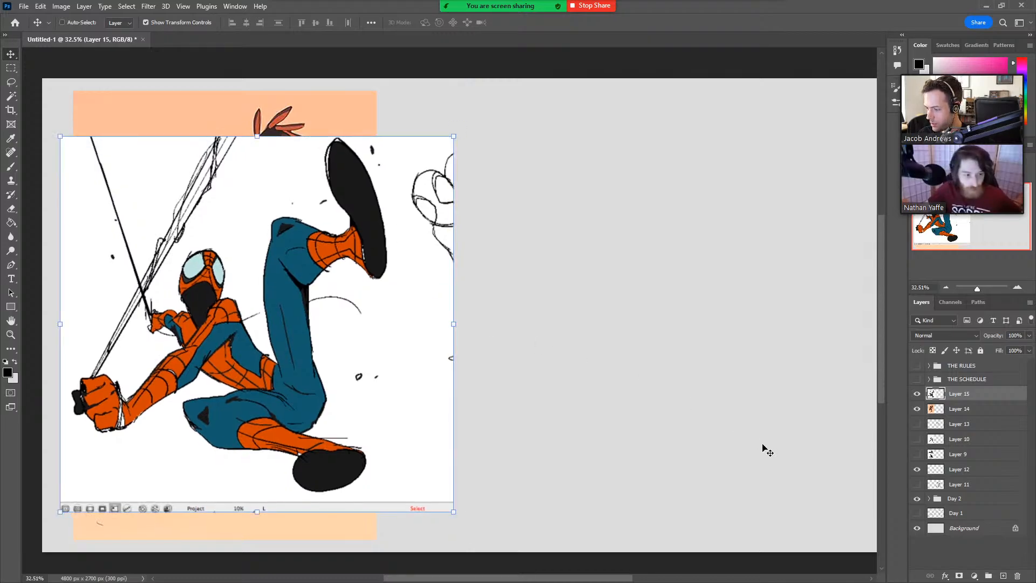
{"action": "left_click", "coordinate": [916, 395]}
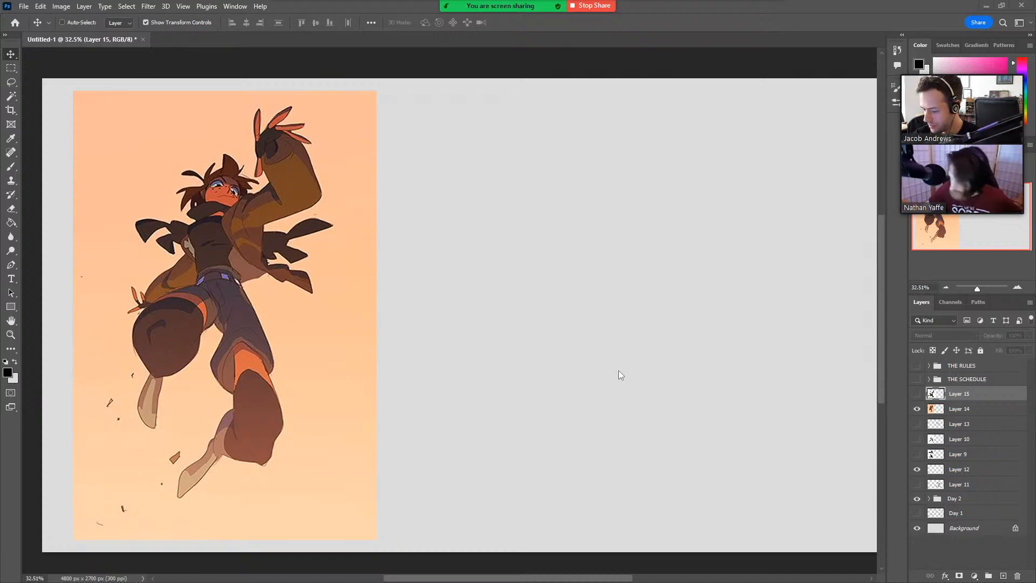
Add a new layer above Layer 13 and brush in the torso block with a curved top and waist beside the reference.
{"action": "left_click", "coordinate": [970, 423]}
{"action": "left_click", "coordinate": [1002, 575]}
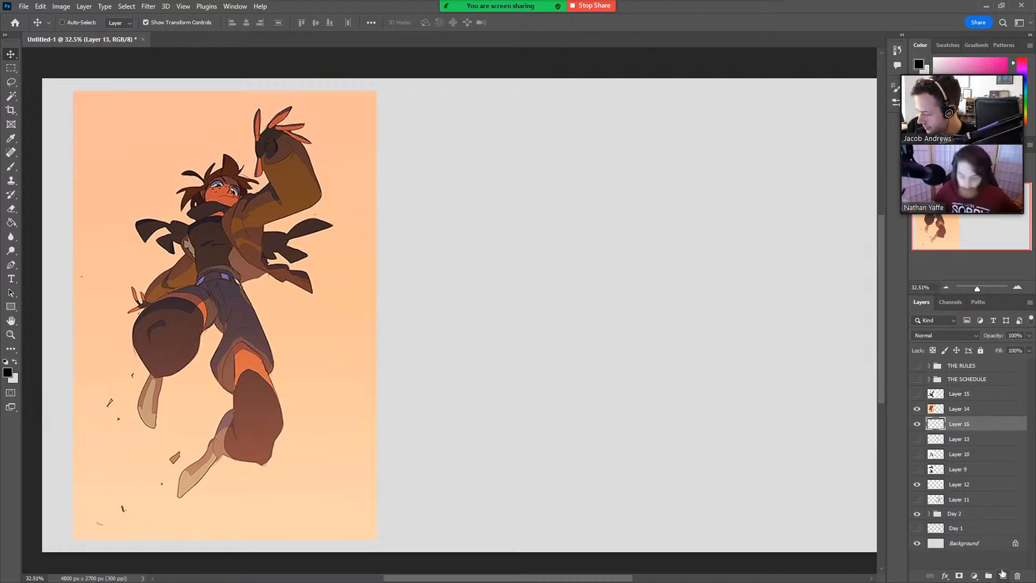
{"action": "key", "text": "b"}
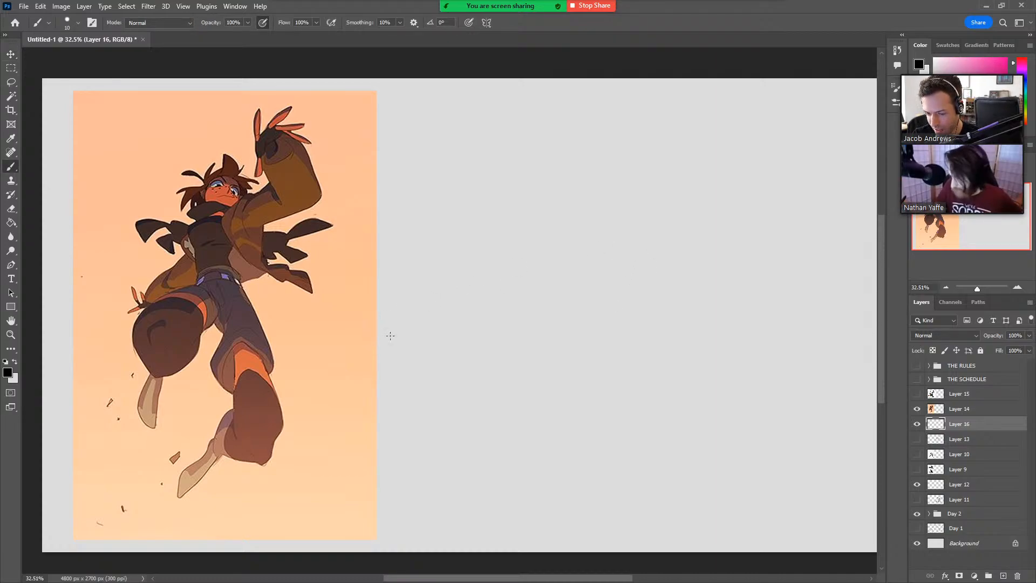
{"action": "left_click_drag", "start_coordinate": [555, 261], "coordinate": [561, 291]}
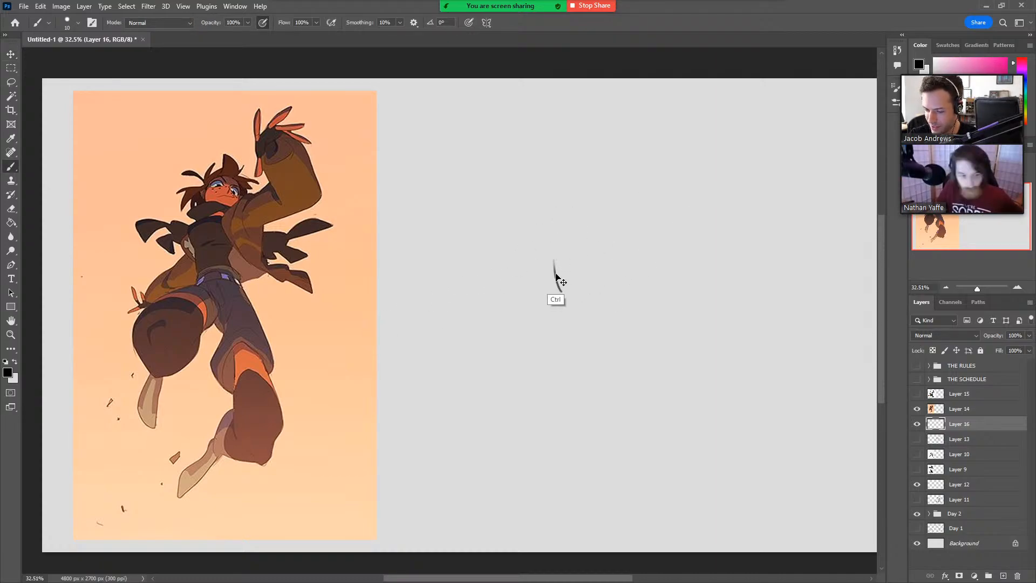
{"action": "key", "text": "ctrl+z"}
{"action": "mouse_move", "coordinate": [550, 255]}
{"action": "left_mouse_down"}
{"action": "mouse_move", "coordinate": [558, 293]}
{"action": "mouse_move", "coordinate": [543, 233]}
{"action": "left_mouse_up"}
{"action": "mouse_move", "coordinate": [547, 275]}
{"action": "left_mouse_down"}
{"action": "mouse_move", "coordinate": [554, 234]}
{"action": "mouse_move", "coordinate": [612, 218]}
{"action": "left_mouse_up"}
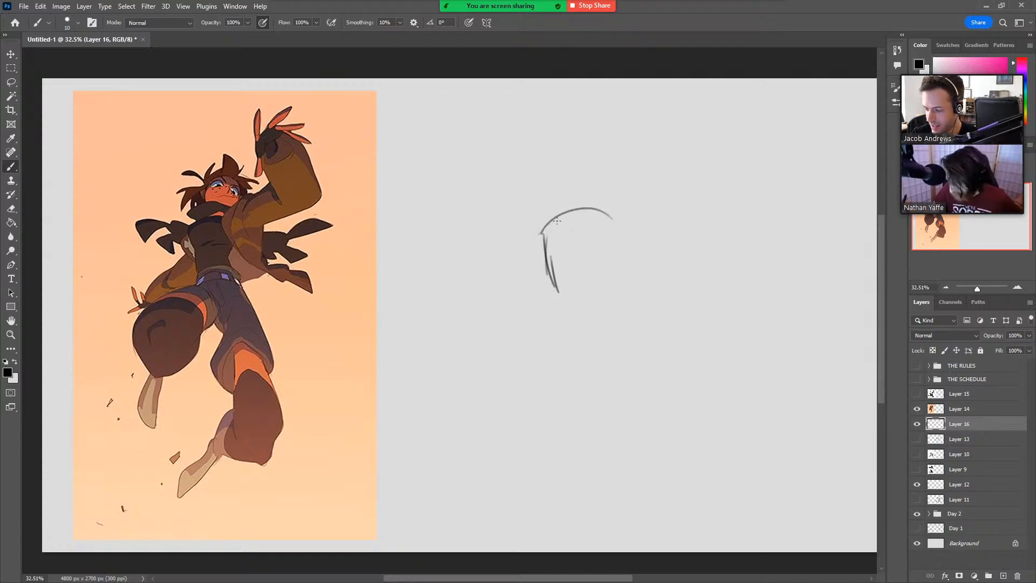
{"action": "mouse_move", "coordinate": [542, 232]}
{"action": "left_mouse_down"}
{"action": "mouse_move", "coordinate": [603, 215]}
{"action": "mouse_move", "coordinate": [584, 271]}
{"action": "mouse_move", "coordinate": [604, 277]}
{"action": "left_mouse_up"}
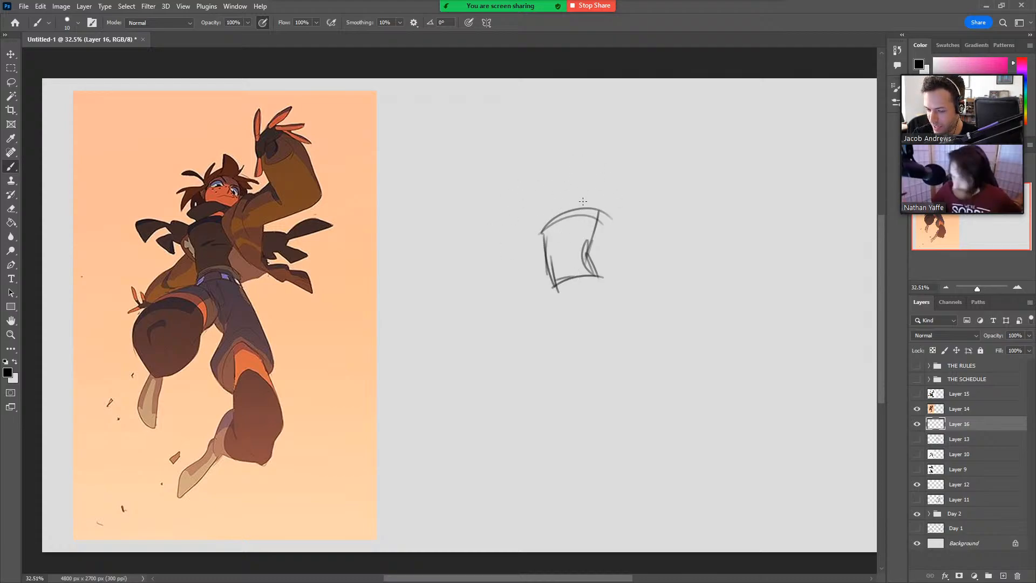
Widen the torso block with a slanted shoulder edge, a longer top arc and a second waist curve.
{"action": "mouse_move", "coordinate": [545, 260]}
{"action": "left_mouse_down"}
{"action": "mouse_move", "coordinate": [529, 231]}
{"action": "mouse_move", "coordinate": [612, 216]}
{"action": "left_mouse_up"}
{"action": "key", "text": "ctrl+z"}
{"action": "key", "text": "ctrl+z"}
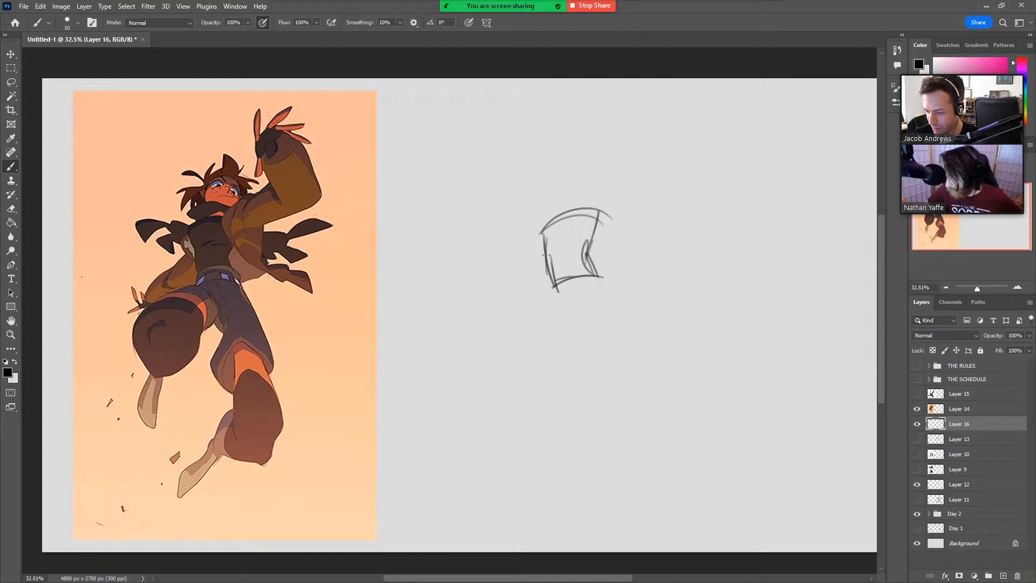
{"action": "left_click_drag", "start_coordinate": [532, 234], "coordinate": [548, 255]}
{"action": "left_click_drag", "start_coordinate": [531, 229], "coordinate": [612, 216]}
{"action": "left_click_drag", "start_coordinate": [552, 289], "coordinate": [599, 268]}
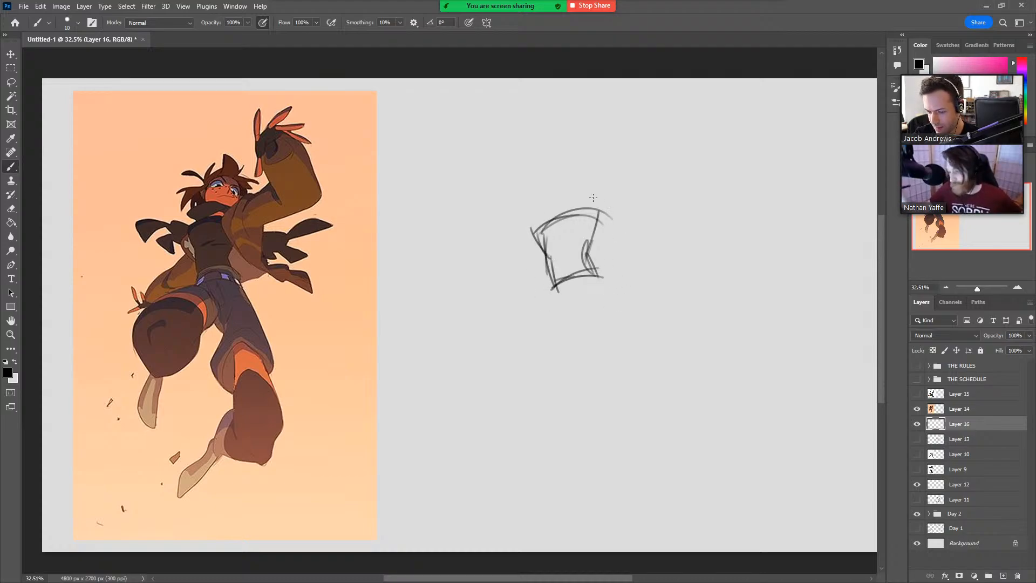
Sketch the jacket's curved opening and trailing edge, and the raised arm with its upper arm and bent sleeve.
{"action": "mouse_move", "coordinate": [591, 203]}
{"action": "left_mouse_down"}
{"action": "mouse_move", "coordinate": [587, 252]}
{"action": "mouse_move", "coordinate": [620, 272]}
{"action": "left_mouse_up"}
{"action": "key", "text": "ctrl+z"}
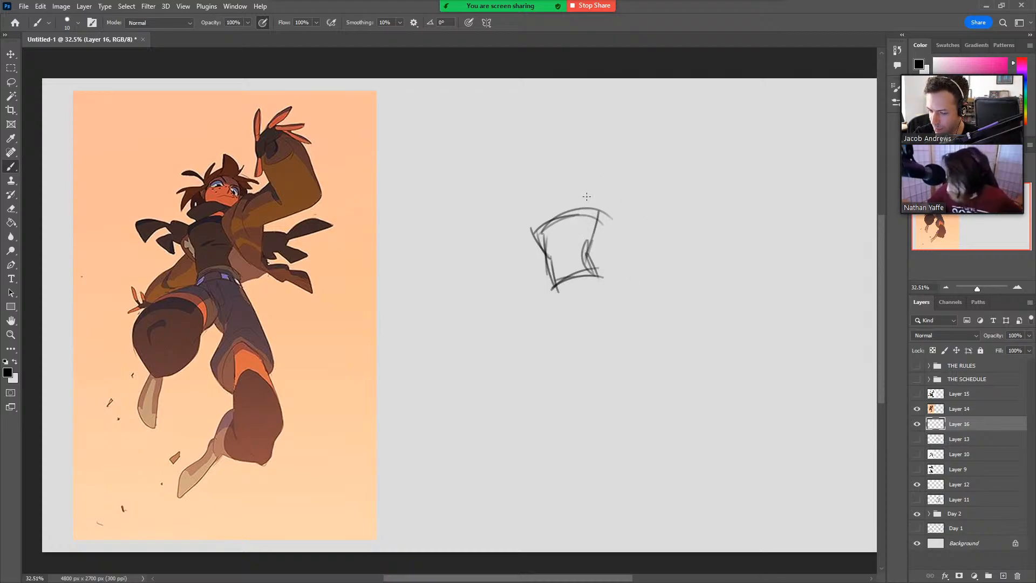
{"action": "left_click_drag", "start_coordinate": [586, 197], "coordinate": [629, 270]}
{"action": "left_click_drag", "start_coordinate": [561, 242], "coordinate": [665, 292]}
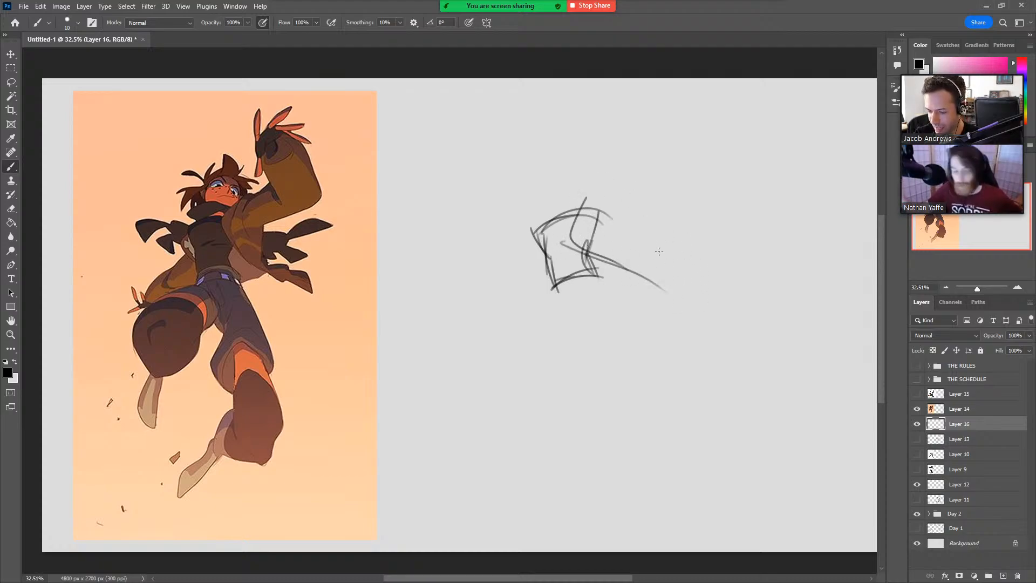
{"action": "mouse_move", "coordinate": [586, 200]}
{"action": "left_mouse_down"}
{"action": "mouse_move", "coordinate": [584, 247]}
{"action": "mouse_move", "coordinate": [623, 178]}
{"action": "left_mouse_up"}
{"action": "mouse_move", "coordinate": [580, 239]}
{"action": "left_mouse_down"}
{"action": "mouse_move", "coordinate": [659, 218]}
{"action": "mouse_move", "coordinate": [623, 189]}
{"action": "mouse_move", "coordinate": [613, 147]}
{"action": "mouse_move", "coordinate": [662, 114]}
{"action": "left_mouse_up"}
{"action": "mouse_move", "coordinate": [662, 116]}
{"action": "left_mouse_down"}
{"action": "mouse_move", "coordinate": [670, 171]}
{"action": "mouse_move", "coordinate": [658, 218]}
{"action": "left_mouse_up"}
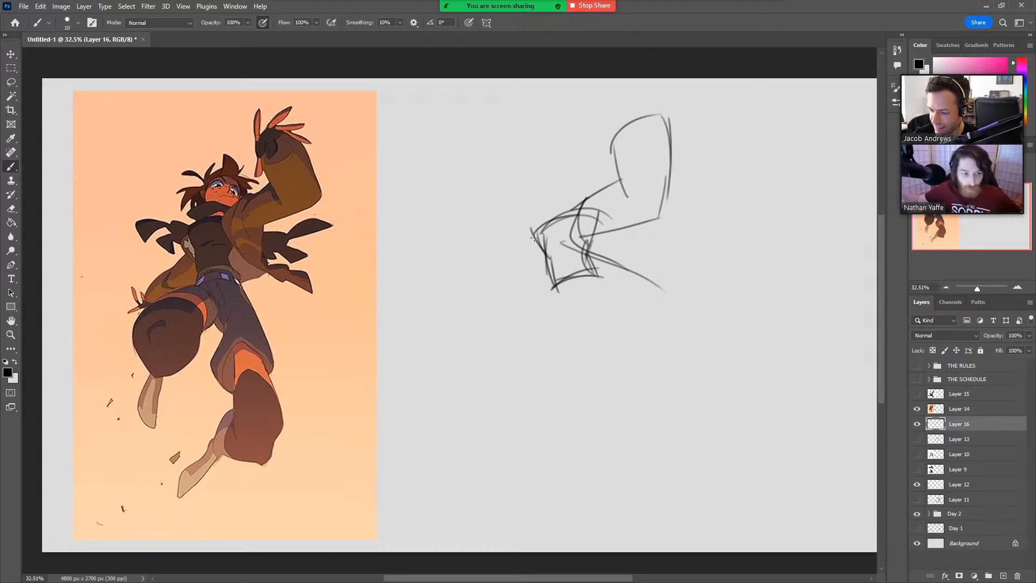
Sketch the far shoulder of the lowered arm, try its long outline, and undo the arm lines.
{"action": "mouse_move", "coordinate": [538, 233]}
{"action": "left_mouse_down"}
{"action": "mouse_move", "coordinate": [542, 265]}
{"action": "mouse_move", "coordinate": [452, 299]}
{"action": "left_mouse_up"}
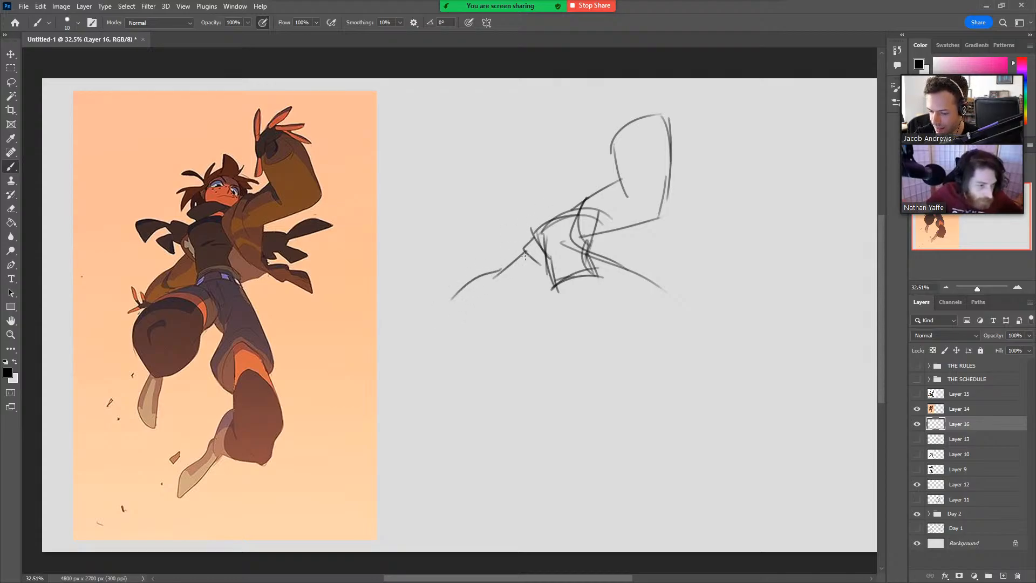
{"action": "key", "text": "ctrl+z"}
{"action": "key", "text": "ctrl+z"}
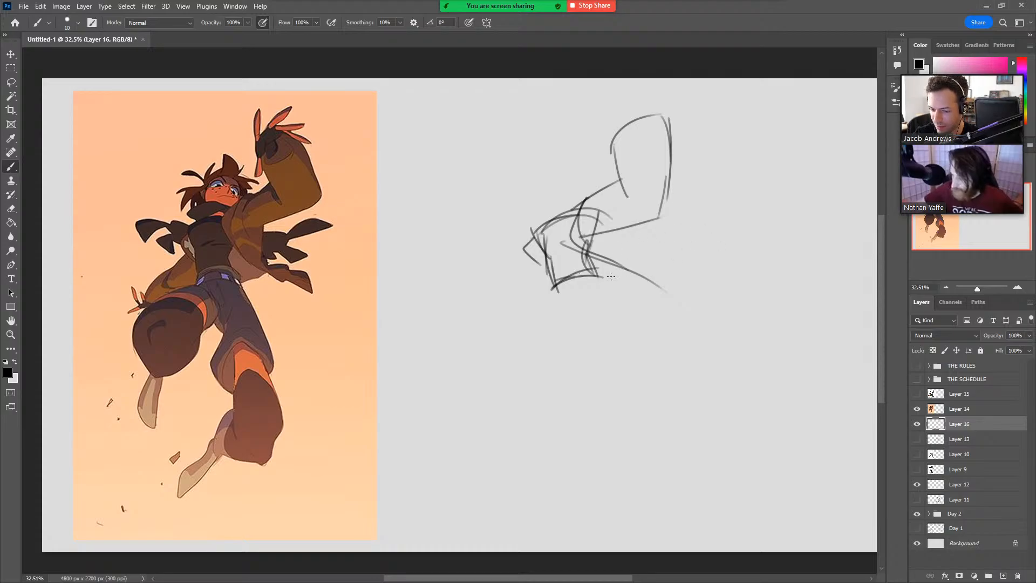
Sketch the hip lines below the waist and the curved upper outline of the raised thigh and knee.
{"action": "left_click_drag", "start_coordinate": [554, 285], "coordinate": [552, 305]}
{"action": "key", "text": "ctrl+z"}
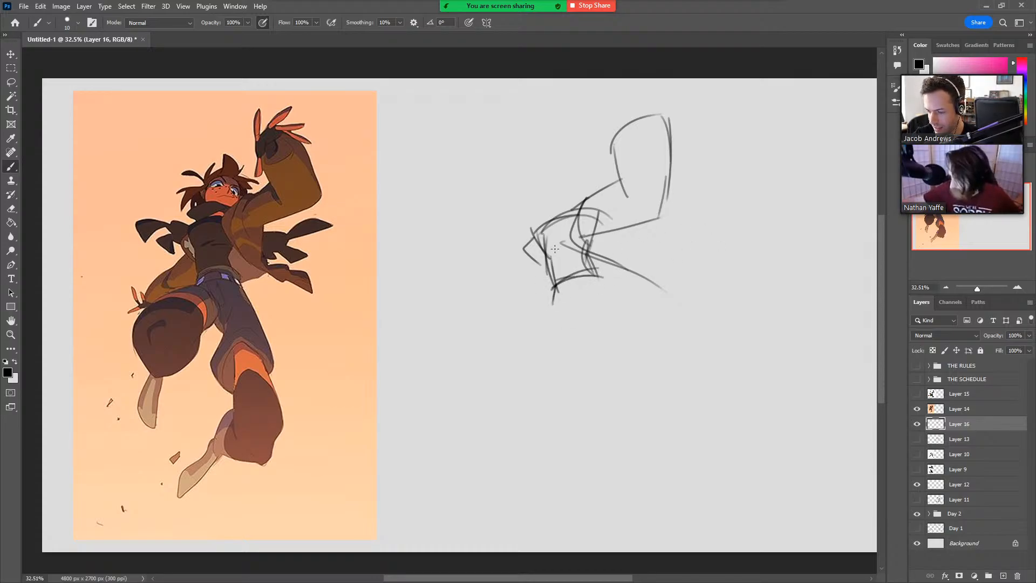
{"action": "mouse_move", "coordinate": [555, 248]}
{"action": "left_mouse_down"}
{"action": "mouse_move", "coordinate": [572, 243]}
{"action": "mouse_move", "coordinate": [615, 312]}
{"action": "left_mouse_up"}
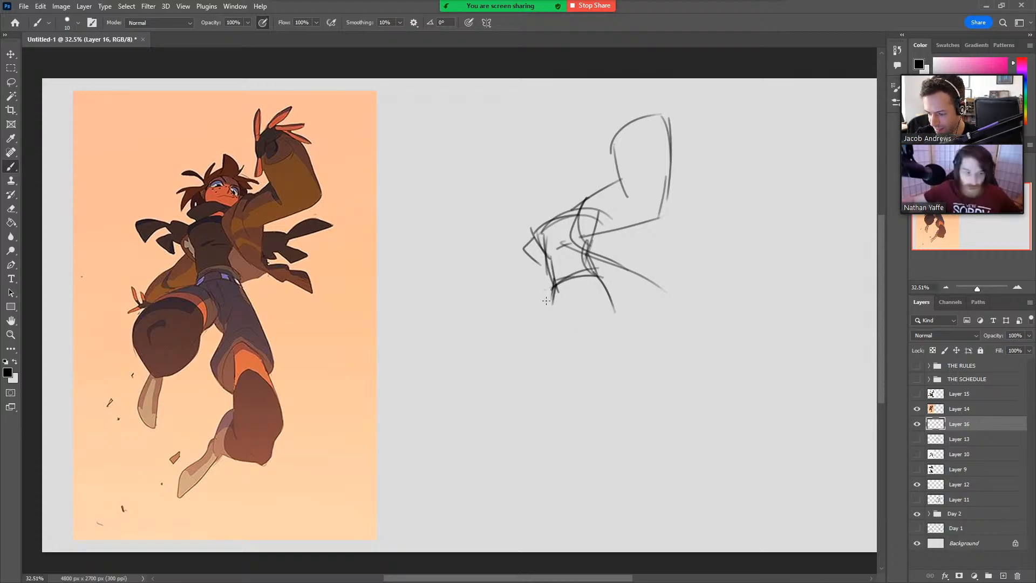
{"action": "left_click_drag", "start_coordinate": [547, 300], "coordinate": [482, 348]}
{"action": "left_click_drag", "start_coordinate": [552, 297], "coordinate": [492, 371]}
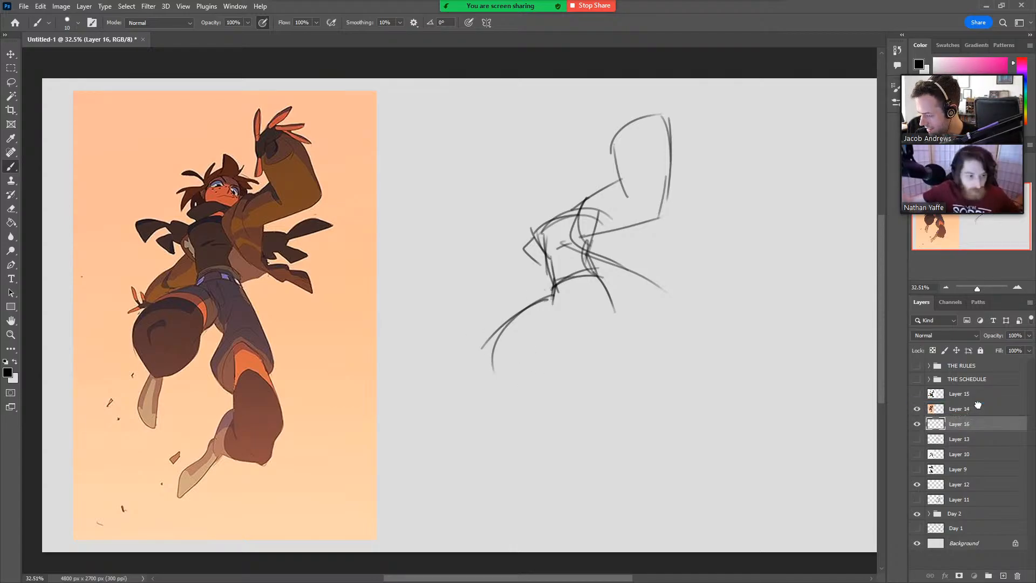
Move Layer 16 above Layer 14, trace the raised thigh and knee on the reference, and undo the tracing.
{"action": "left_click_drag", "start_coordinate": [978, 405], "coordinate": [978, 402]}
{"action": "mouse_move", "coordinate": [149, 376]}
{"action": "left_mouse_down"}
{"action": "mouse_move", "coordinate": [134, 341]}
{"action": "mouse_move", "coordinate": [138, 315]}
{"action": "mouse_move", "coordinate": [180, 281]}
{"action": "mouse_move", "coordinate": [155, 297]}
{"action": "mouse_move", "coordinate": [198, 286]}
{"action": "mouse_move", "coordinate": [211, 294]}
{"action": "mouse_move", "coordinate": [189, 364]}
{"action": "mouse_move", "coordinate": [147, 377]}
{"action": "left_mouse_up"}
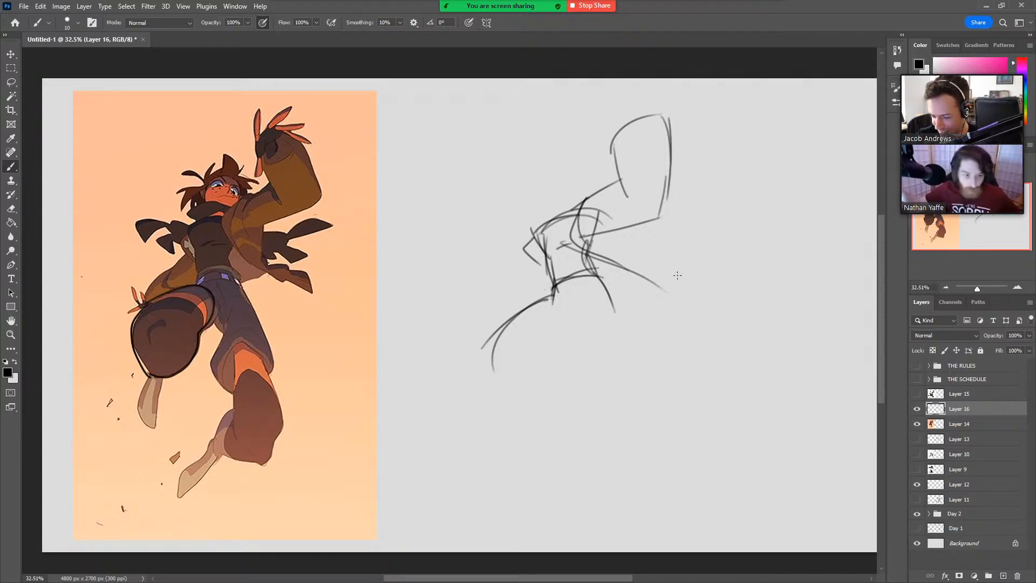
{"action": "key", "text": "ctrl+z"}
Sketch the inner contour of the raised thigh and close the rounded underside of its knee.
{"action": "key", "text": "ctrl+z"}
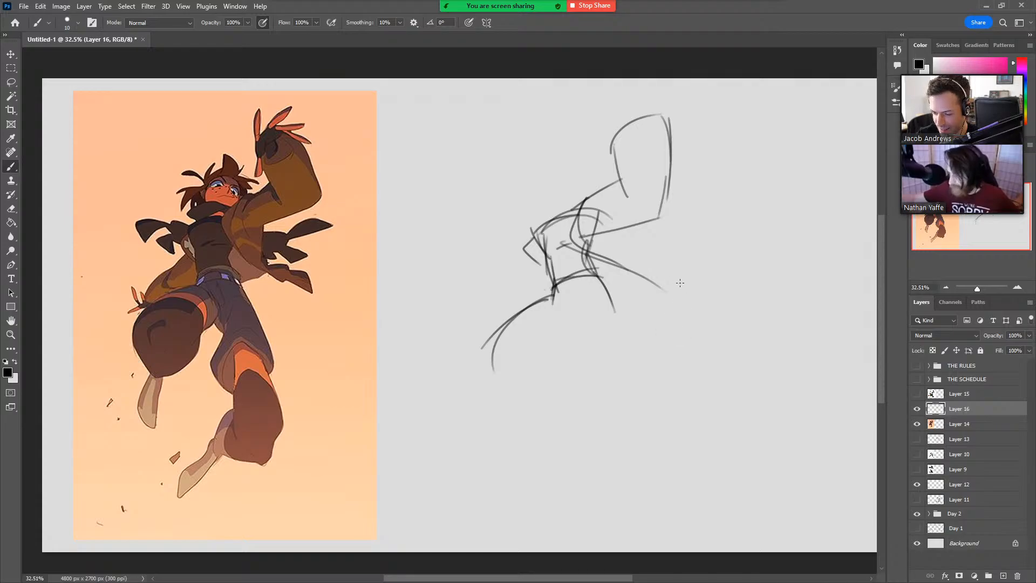
{"action": "left_click_drag", "start_coordinate": [546, 295], "coordinate": [579, 314]}
{"action": "key", "text": "ctrl+z"}
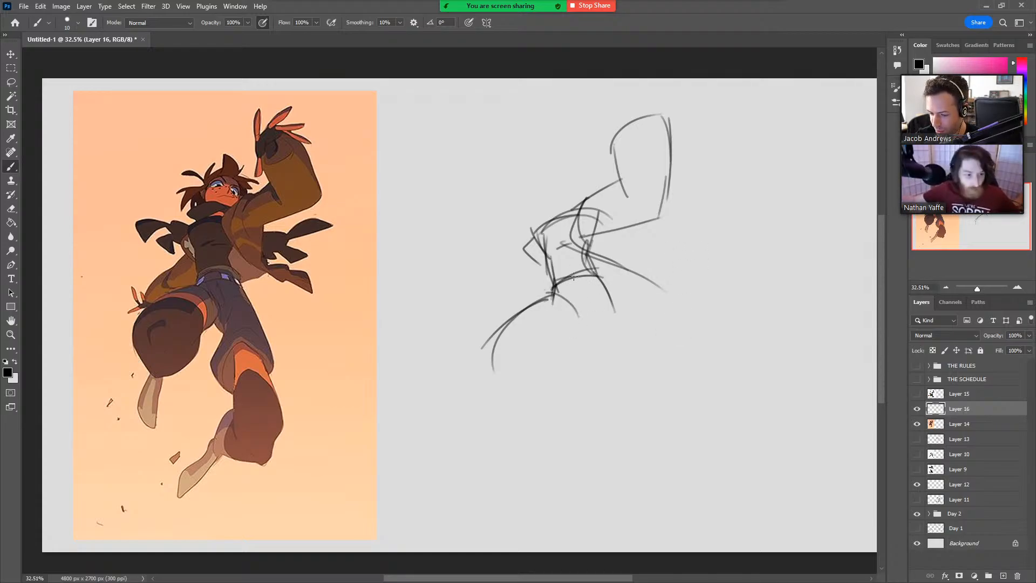
{"action": "mouse_move", "coordinate": [573, 278]}
{"action": "left_mouse_down"}
{"action": "mouse_move", "coordinate": [580, 308]}
{"action": "mouse_move", "coordinate": [588, 304]}
{"action": "mouse_move", "coordinate": [566, 312]}
{"action": "mouse_move", "coordinate": [576, 320]}
{"action": "mouse_move", "coordinate": [551, 356]}
{"action": "left_mouse_up"}
{"action": "key", "text": "ctrl+z"}
{"action": "left_click_drag", "start_coordinate": [578, 316], "coordinate": [559, 354]}
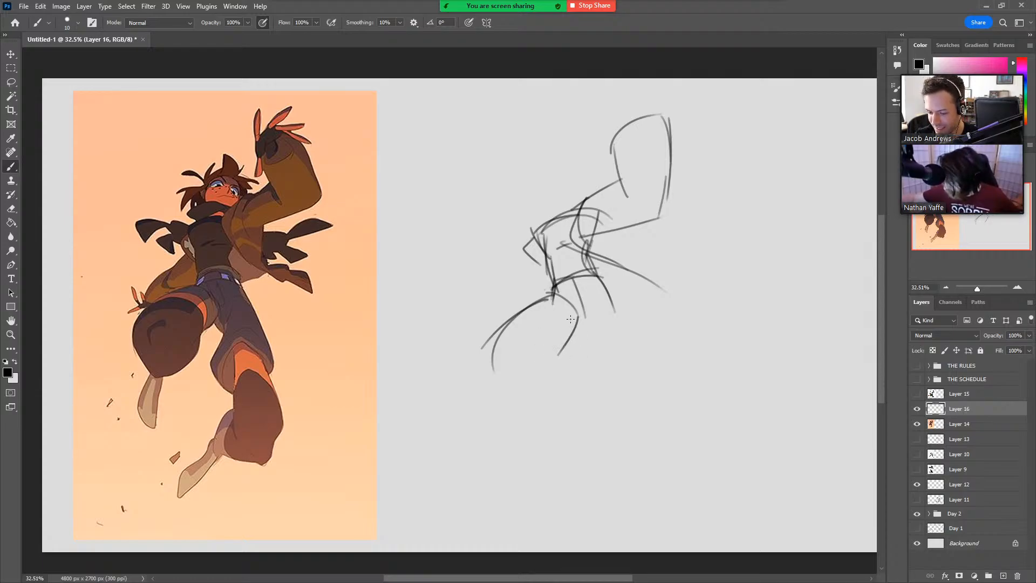
{"action": "mouse_move", "coordinate": [546, 359]}
{"action": "left_mouse_down"}
{"action": "mouse_move", "coordinate": [556, 351]}
{"action": "mouse_move", "coordinate": [554, 381]}
{"action": "left_mouse_up"}
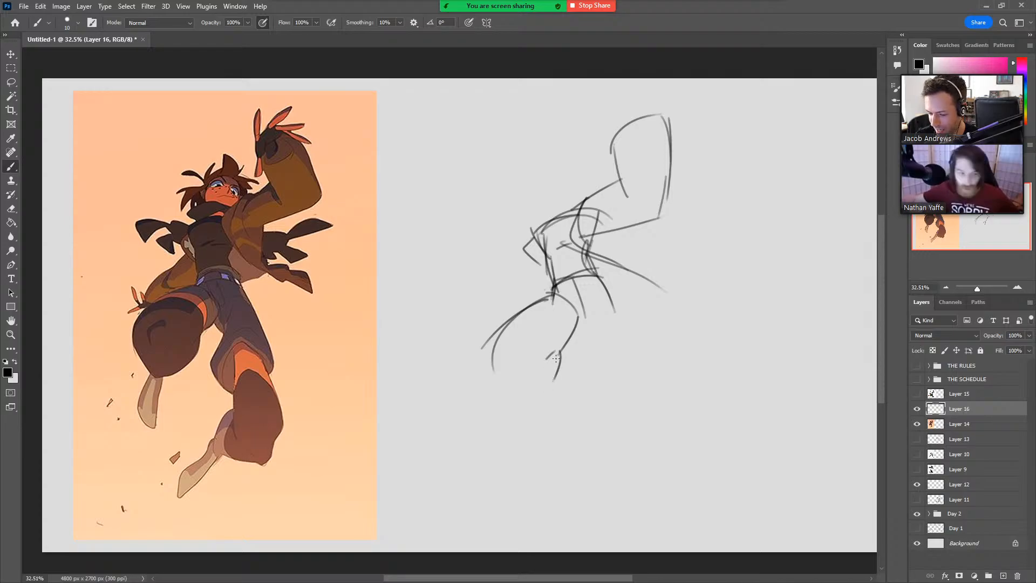
{"action": "left_click_drag", "start_coordinate": [494, 329], "coordinate": [503, 390]}
{"action": "key", "text": "ctrl+z"}
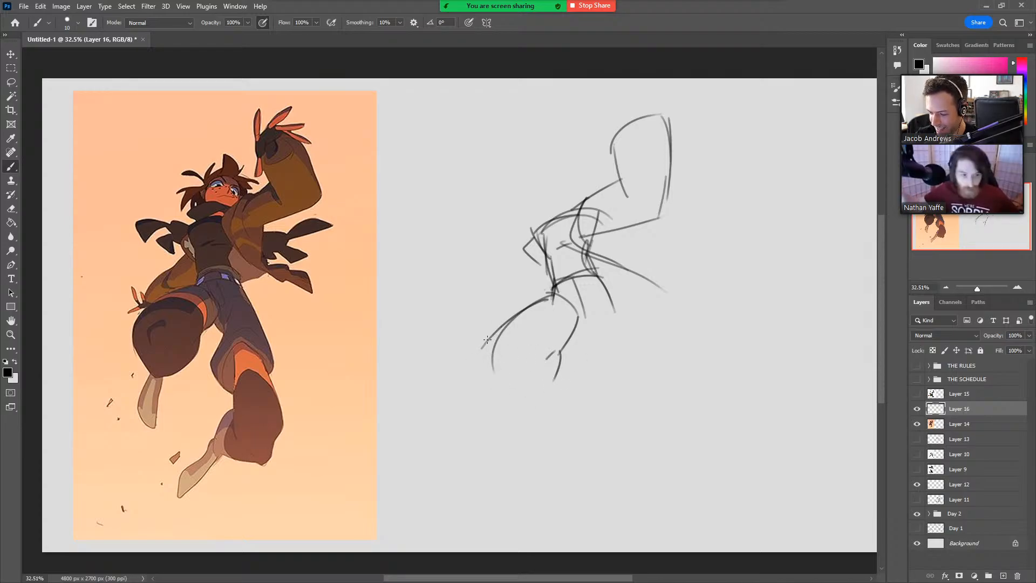
{"action": "mouse_move", "coordinate": [492, 335]}
{"action": "left_mouse_down"}
{"action": "mouse_move", "coordinate": [505, 389]}
{"action": "mouse_move", "coordinate": [519, 398]}
{"action": "mouse_move", "coordinate": [550, 381]}
{"action": "mouse_move", "coordinate": [560, 350]}
{"action": "left_mouse_up"}
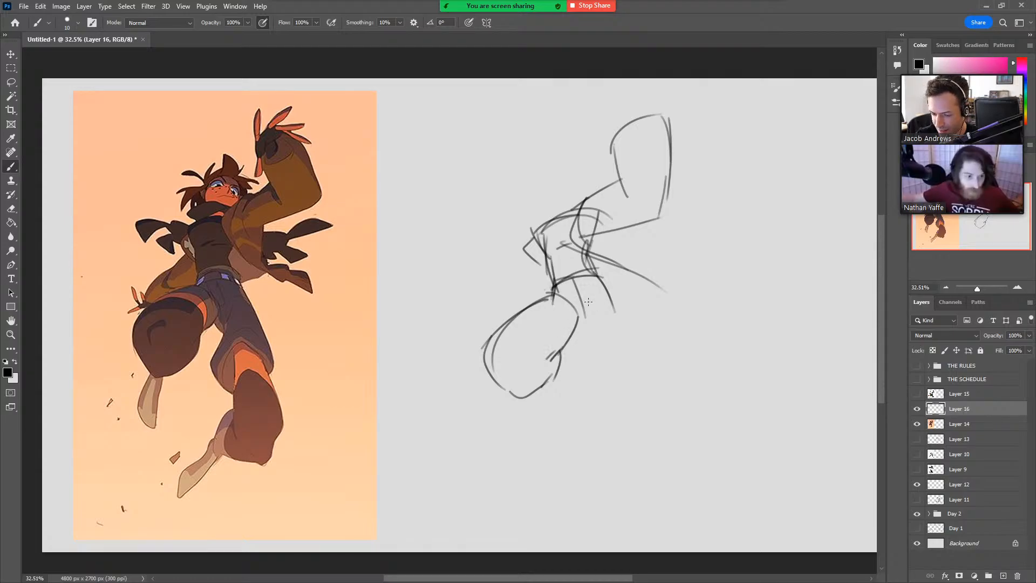
{"action": "mouse_move", "coordinate": [482, 350]}
{"action": "left_mouse_down"}
{"action": "mouse_move", "coordinate": [521, 391]}
{"action": "mouse_move", "coordinate": [502, 397]}
{"action": "mouse_move", "coordinate": [550, 376]}
{"action": "left_mouse_up"}
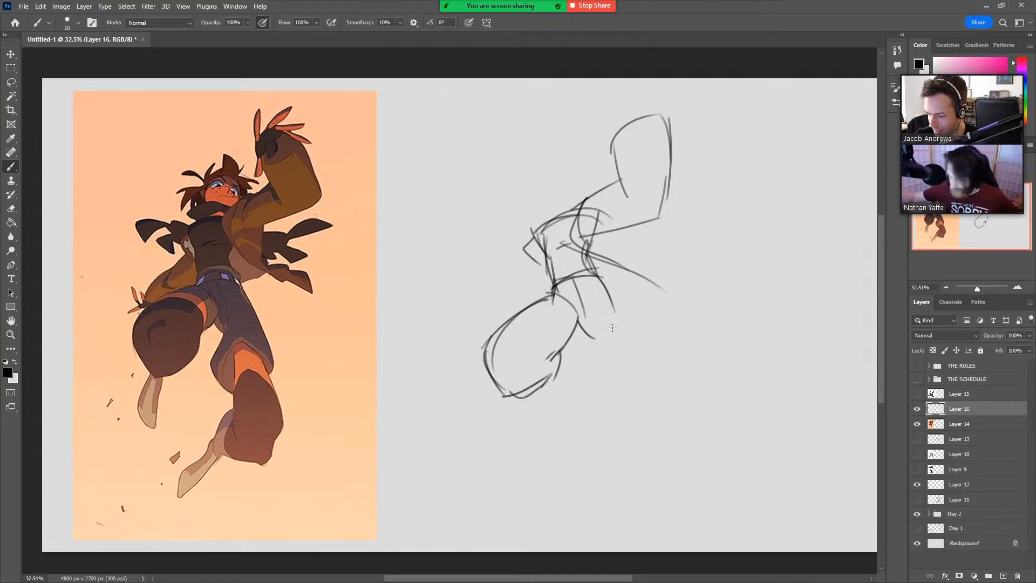
Sketch the extended leg's trouser outline with its flared, curved cuff at the knee and a fold line at the hip.
{"action": "left_click_drag", "start_coordinate": [601, 279], "coordinate": [631, 365]}
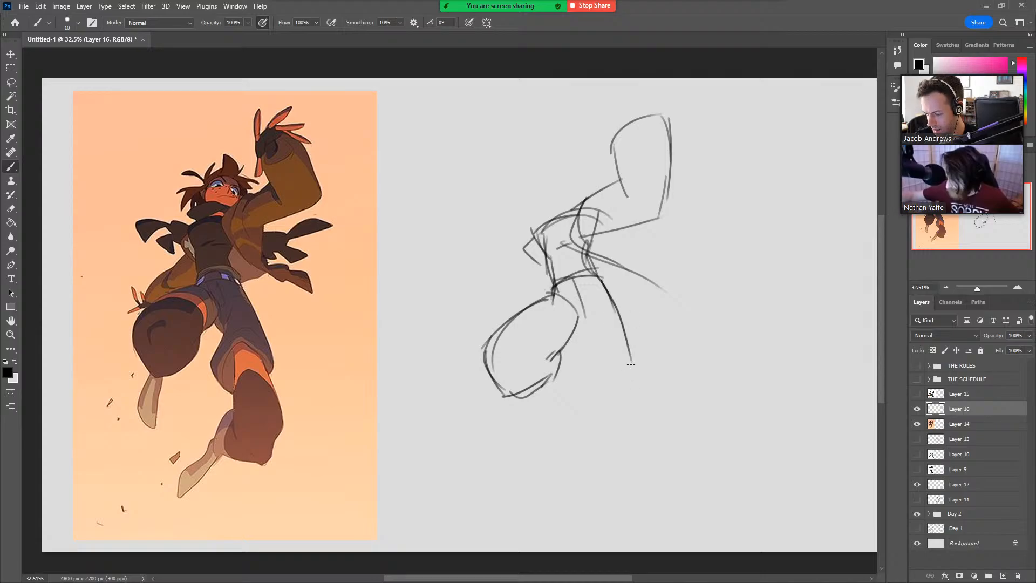
{"action": "mouse_move", "coordinate": [573, 320]}
{"action": "left_mouse_down"}
{"action": "mouse_move", "coordinate": [586, 336]}
{"action": "mouse_move", "coordinate": [568, 381]}
{"action": "mouse_move", "coordinate": [592, 410]}
{"action": "left_mouse_up"}
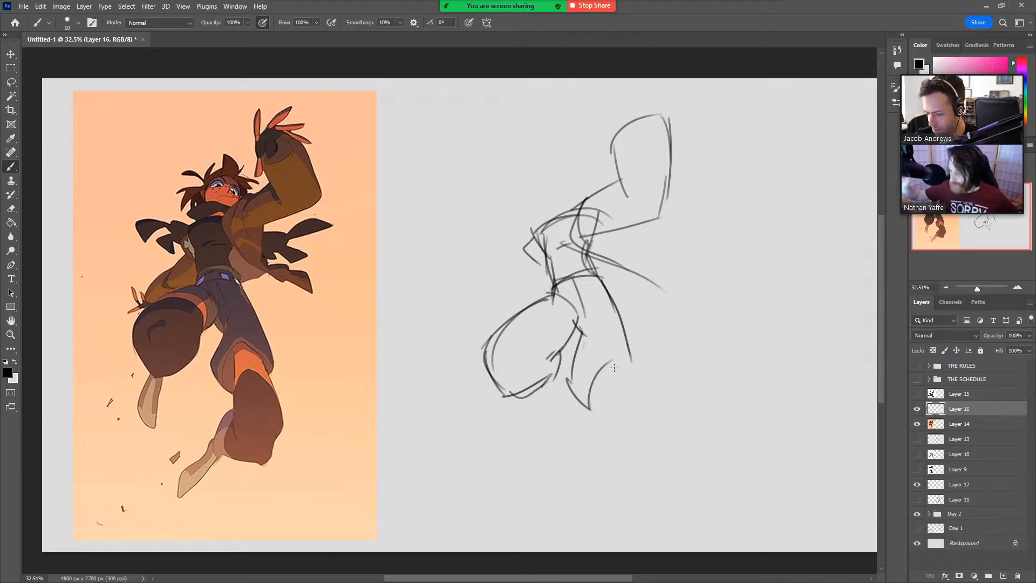
{"action": "mouse_move", "coordinate": [586, 405]}
{"action": "left_mouse_down"}
{"action": "mouse_move", "coordinate": [605, 356]}
{"action": "mouse_move", "coordinate": [636, 374]}
{"action": "mouse_move", "coordinate": [629, 348]}
{"action": "mouse_move", "coordinate": [636, 373]}
{"action": "left_mouse_up"}
{"action": "key", "text": "ctrl+z"}
{"action": "mouse_move", "coordinate": [613, 304]}
{"action": "left_mouse_down"}
{"action": "mouse_move", "coordinate": [636, 363]}
{"action": "mouse_move", "coordinate": [630, 346]}
{"action": "left_mouse_up"}
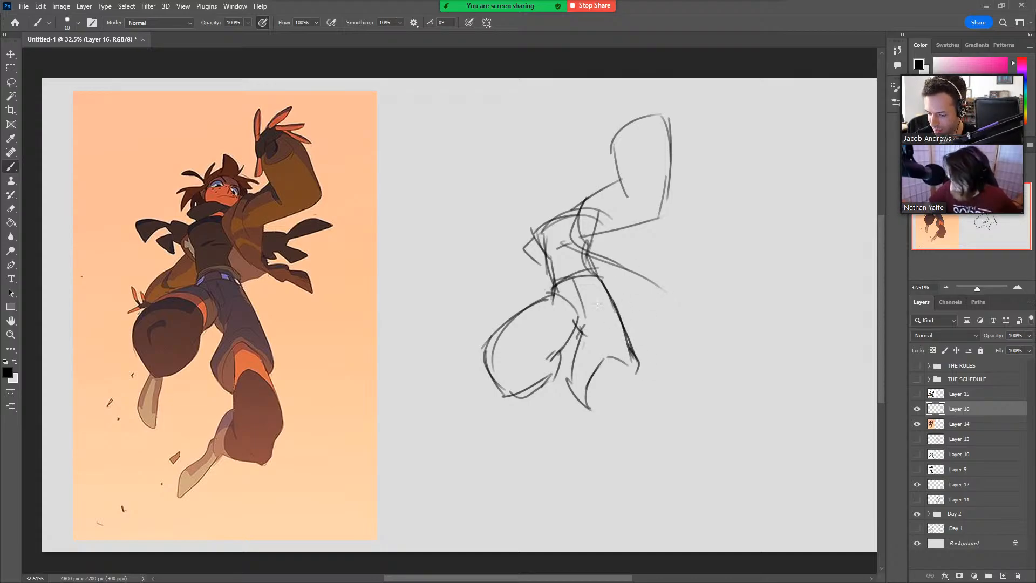
{"action": "left_click_drag", "start_coordinate": [608, 292], "coordinate": [588, 330]}
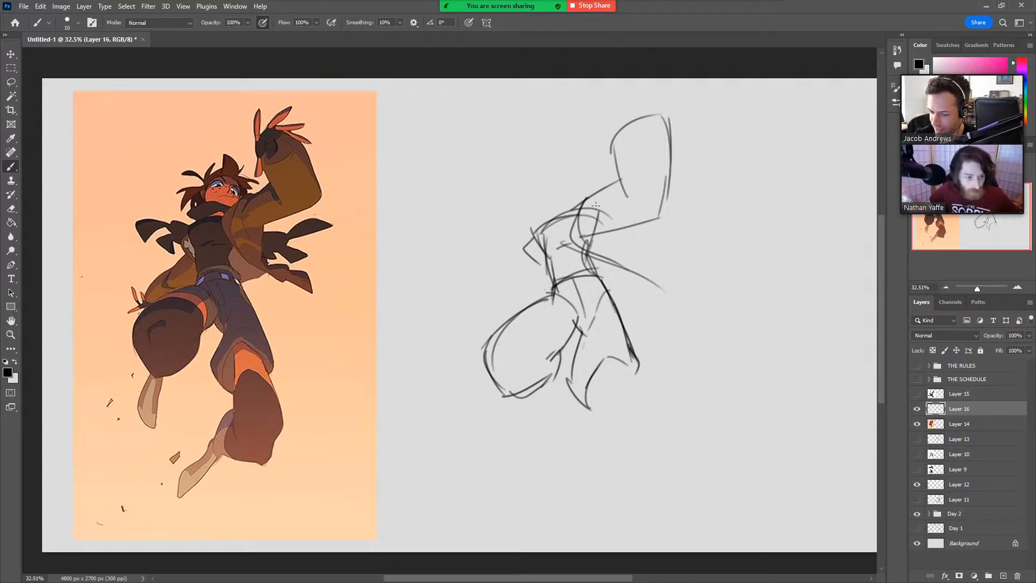
Reinforce the raised arm's shoulder line, and sketch the lowered arm's puffed sleeve and its hand with splayed fingers.
{"action": "left_click_drag", "start_coordinate": [574, 222], "coordinate": [619, 180]}
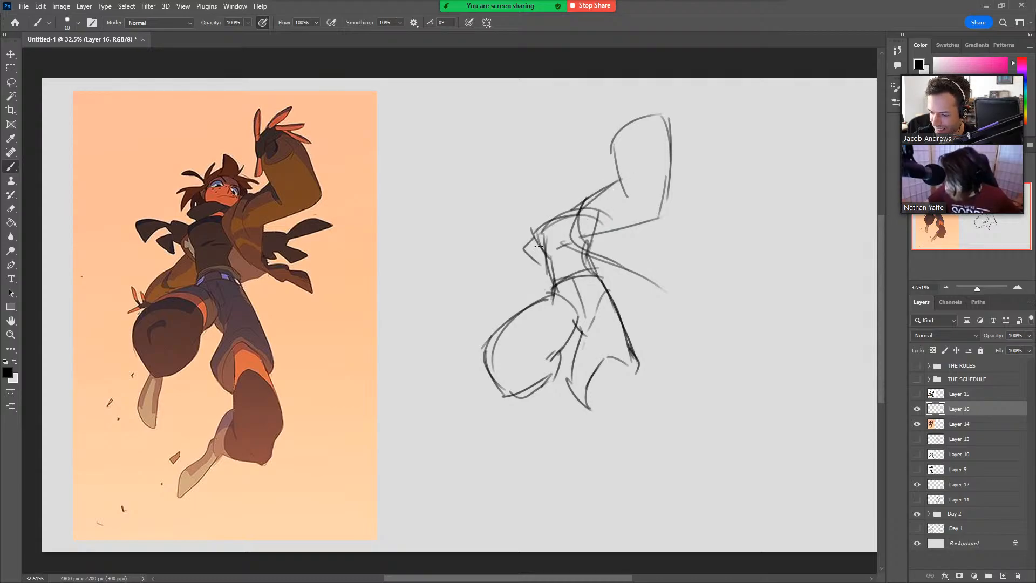
{"action": "mouse_move", "coordinate": [534, 248]}
{"action": "left_mouse_down"}
{"action": "mouse_move", "coordinate": [465, 305]}
{"action": "mouse_move", "coordinate": [499, 325]}
{"action": "left_mouse_up"}
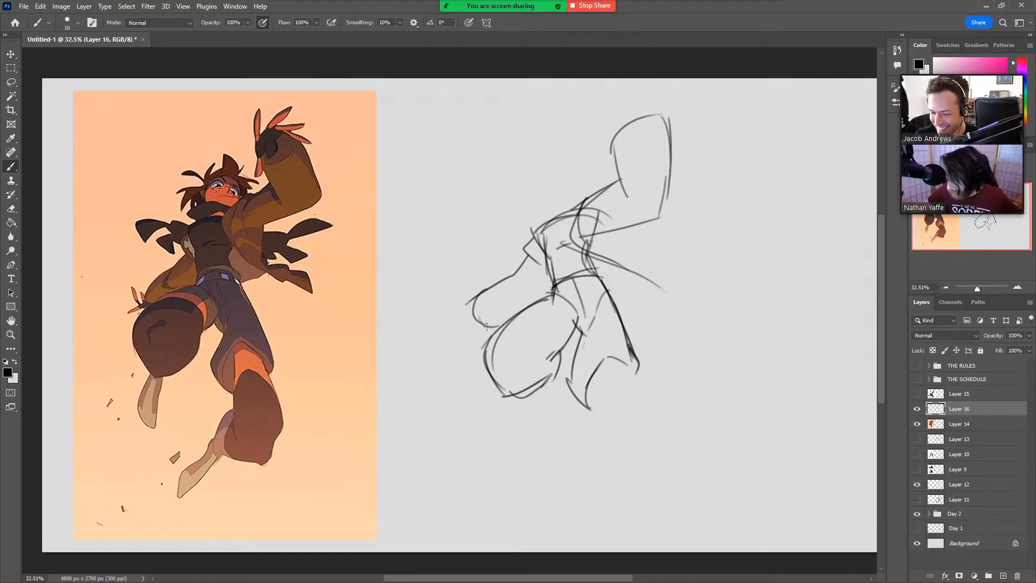
{"action": "left_click_drag", "start_coordinate": [489, 324], "coordinate": [452, 340]}
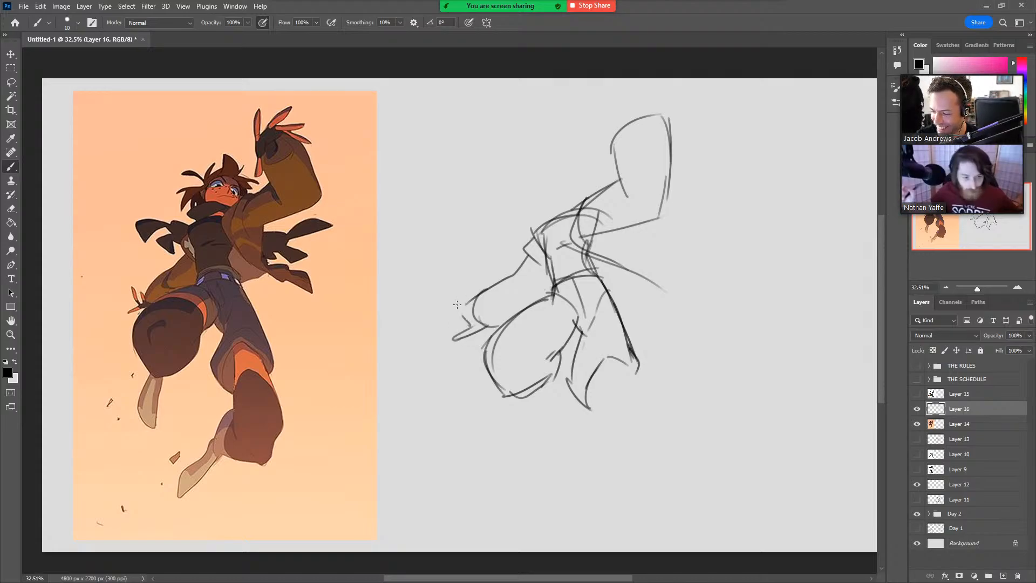
{"action": "mouse_move", "coordinate": [471, 325]}
{"action": "left_mouse_down"}
{"action": "mouse_move", "coordinate": [452, 279]}
{"action": "mouse_move", "coordinate": [470, 316]}
{"action": "left_mouse_up"}
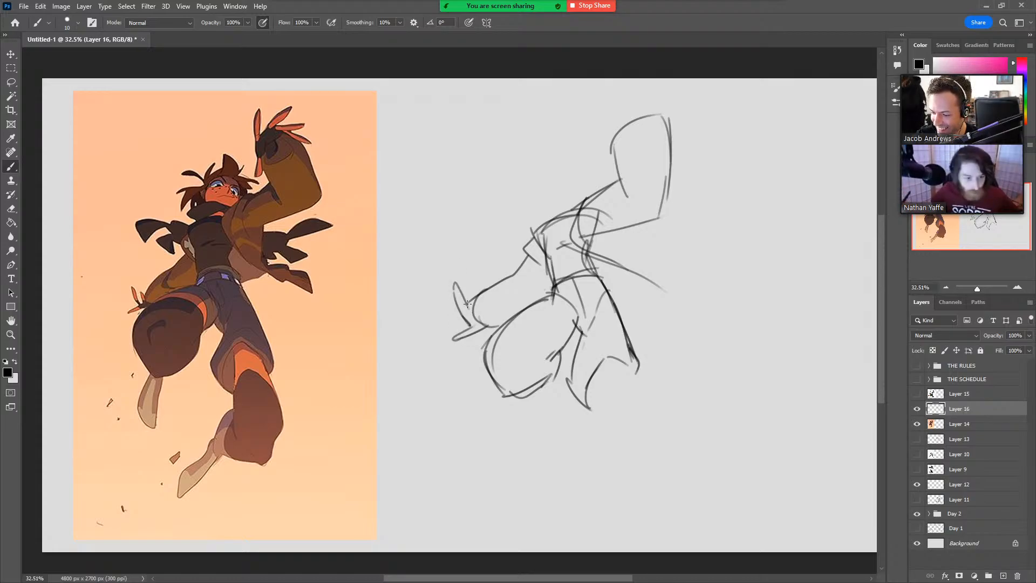
{"action": "left_click_drag", "start_coordinate": [454, 278], "coordinate": [473, 309]}
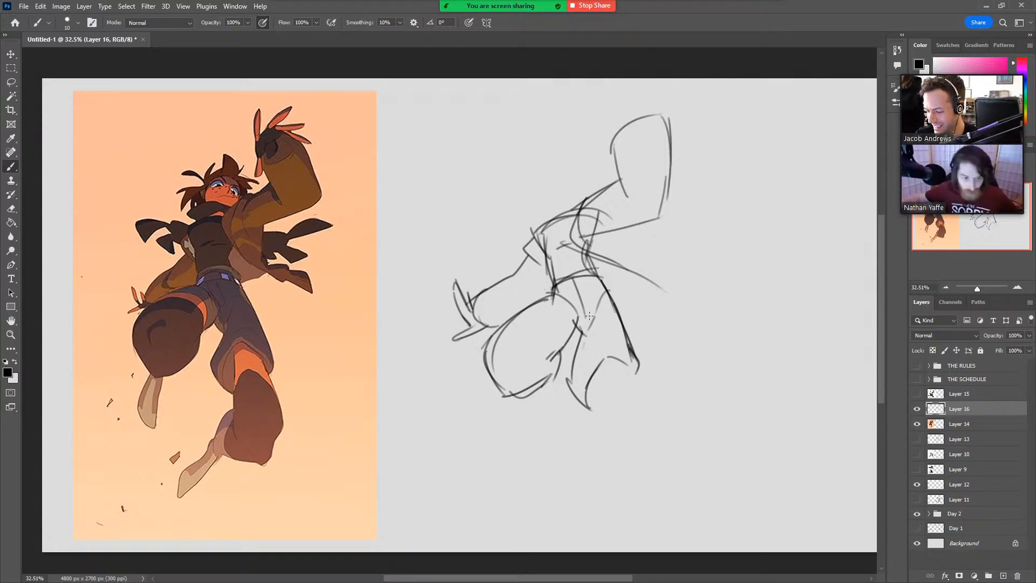
Darken the center line below the waist and sketch both sides of the extended leg emerging from the trouser cuff.
{"action": "left_click_drag", "start_coordinate": [574, 280], "coordinate": [585, 314]}
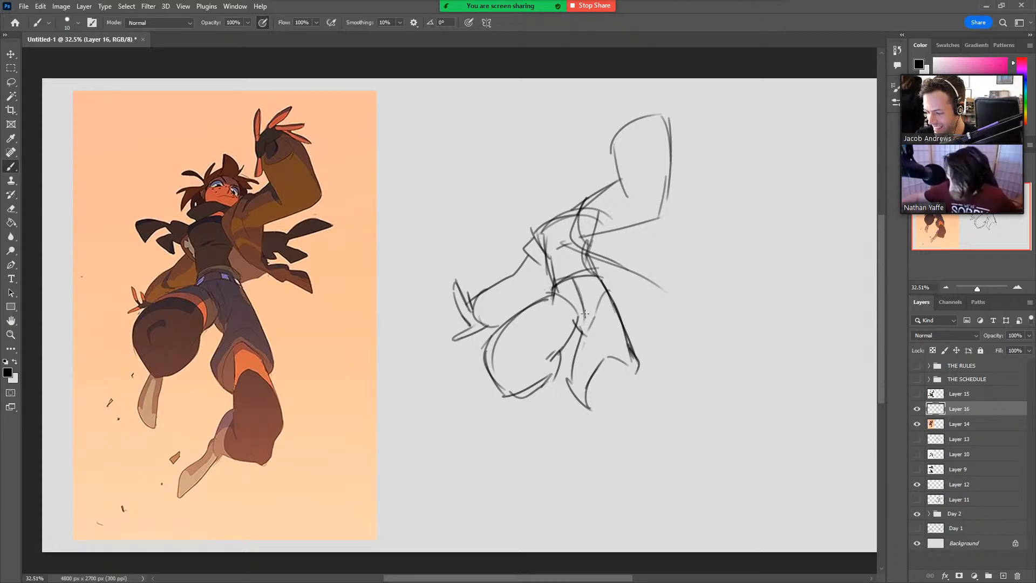
{"action": "left_click_drag", "start_coordinate": [592, 378], "coordinate": [596, 403]}
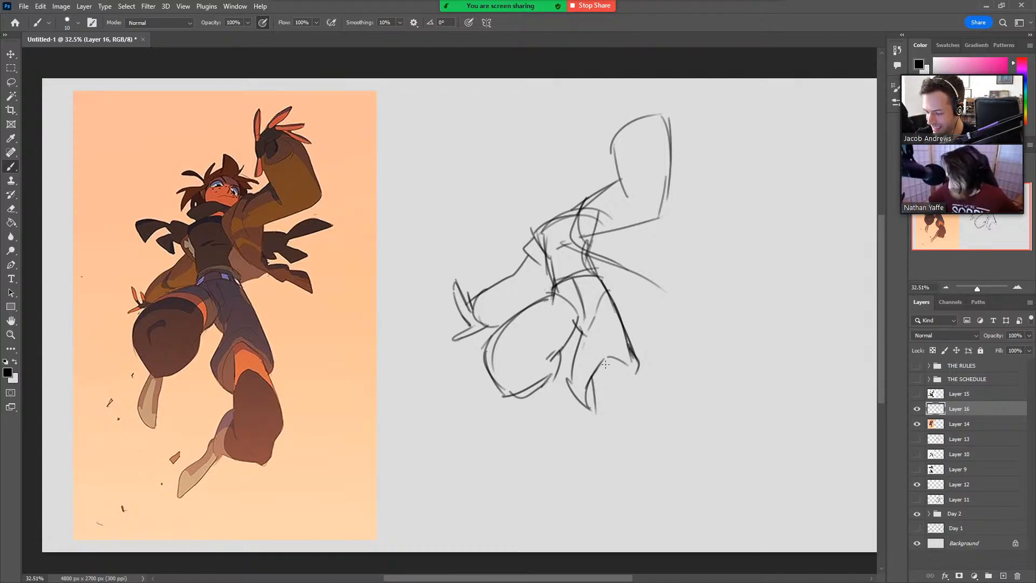
{"action": "key", "text": "ctrl+z"}
{"action": "left_click_drag", "start_coordinate": [627, 344], "coordinate": [635, 410]}
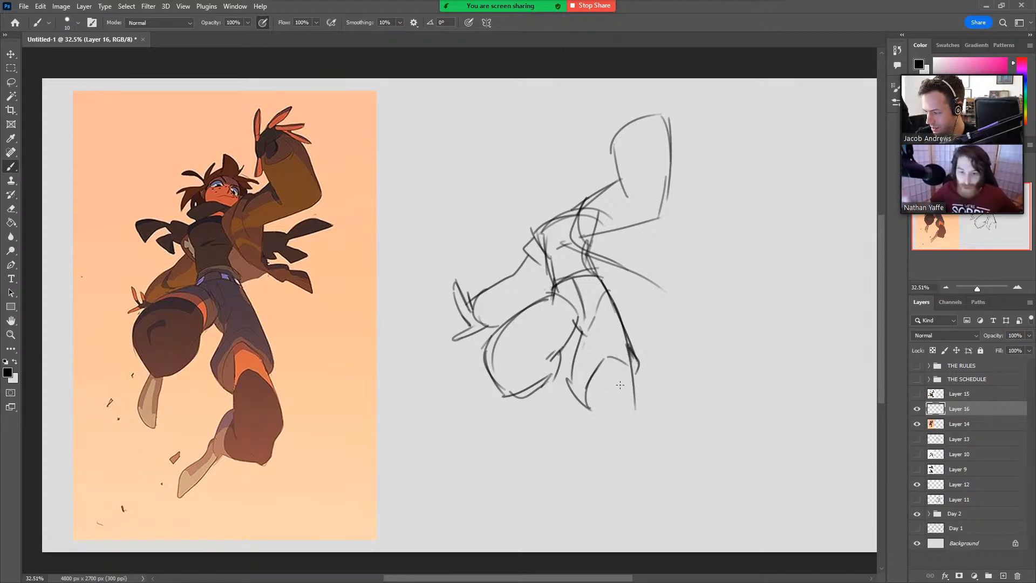
{"action": "left_click_drag", "start_coordinate": [594, 369], "coordinate": [587, 434]}
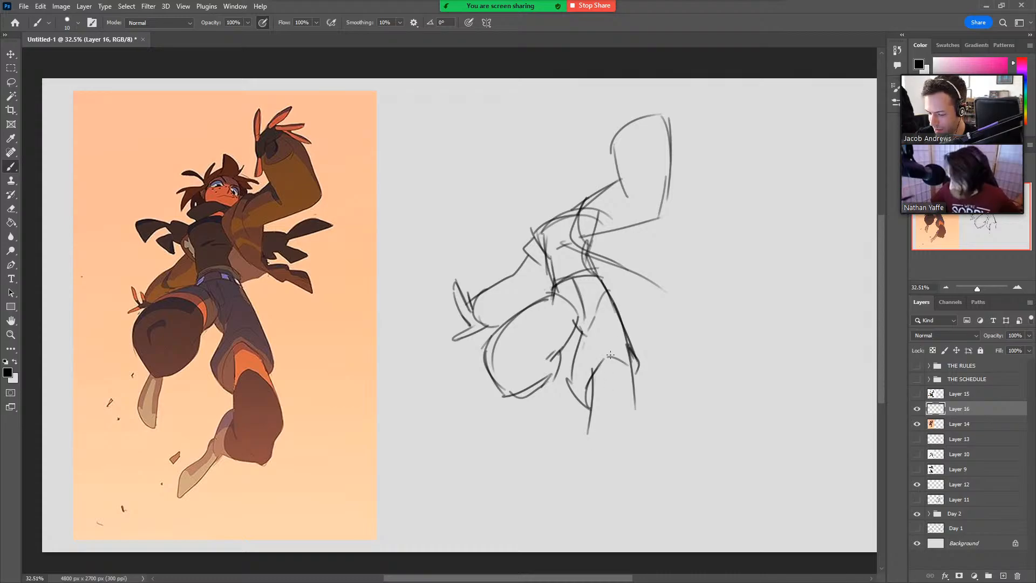
Sketch the raised leg's foreshortened lower leg and foot hanging below the knee.
{"action": "left_click_drag", "start_coordinate": [500, 389], "coordinate": [486, 446]}
{"action": "left_click_drag", "start_coordinate": [519, 395], "coordinate": [513, 457]}
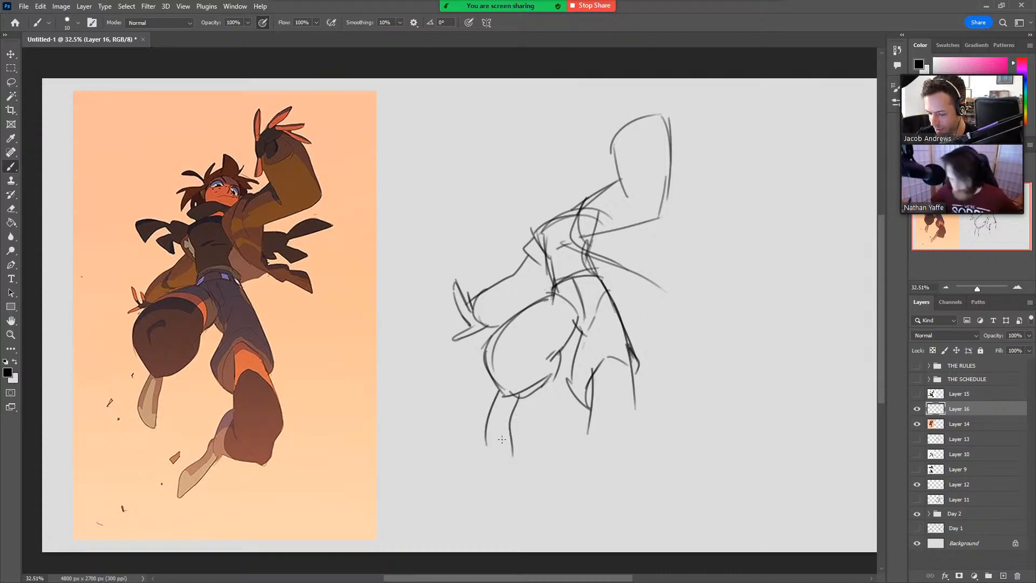
{"action": "left_click_drag", "start_coordinate": [488, 416], "coordinate": [500, 459]}
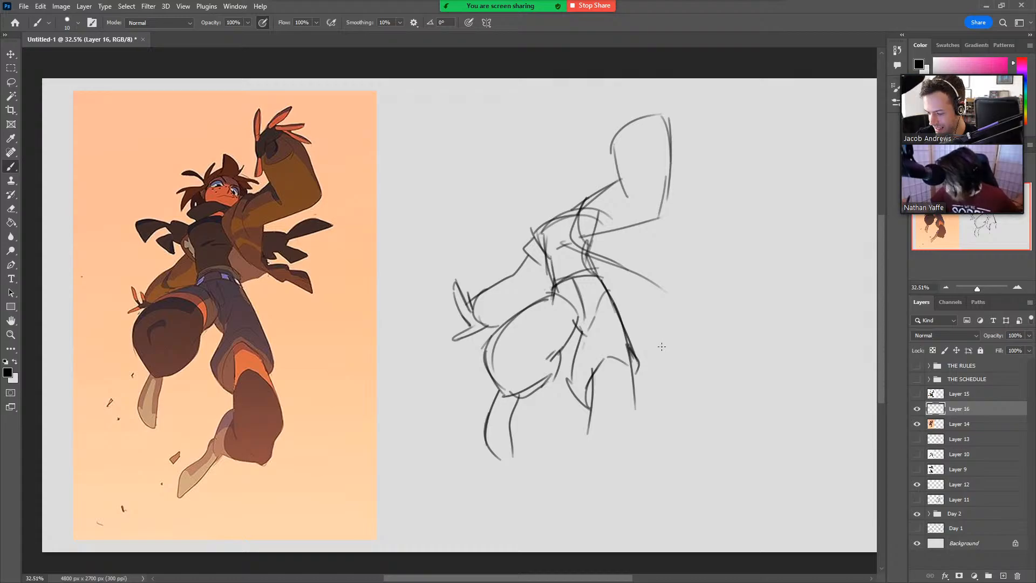
Sketch the extended leg's rounded lower section and the narrow pointed foot trailing below it.
{"action": "left_click_drag", "start_coordinate": [586, 389], "coordinate": [591, 452]}
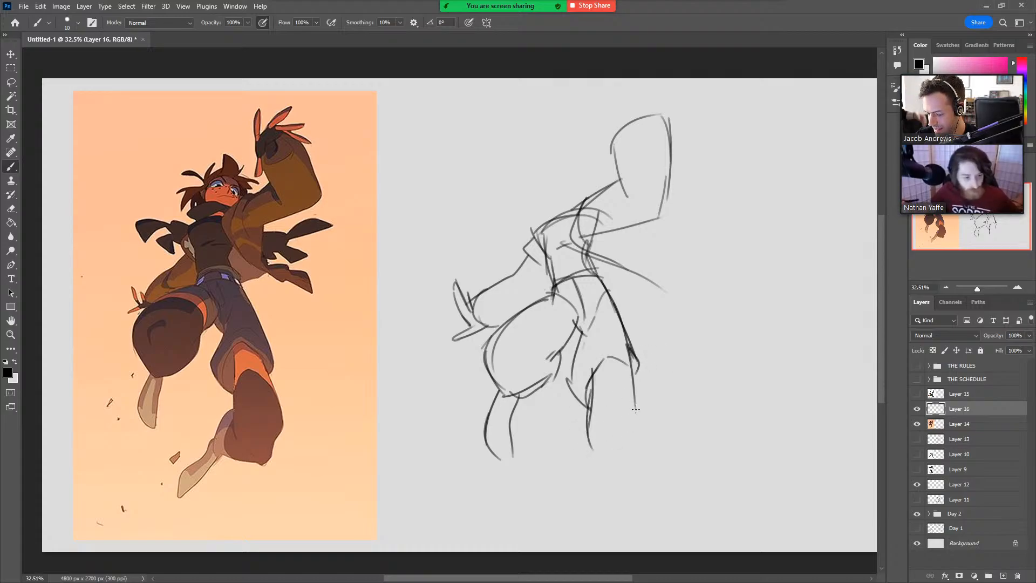
{"action": "mouse_move", "coordinate": [636, 392]}
{"action": "left_mouse_down"}
{"action": "mouse_move", "coordinate": [635, 431]}
{"action": "mouse_move", "coordinate": [617, 462]}
{"action": "mouse_move", "coordinate": [580, 463]}
{"action": "mouse_move", "coordinate": [582, 424]}
{"action": "left_mouse_up"}
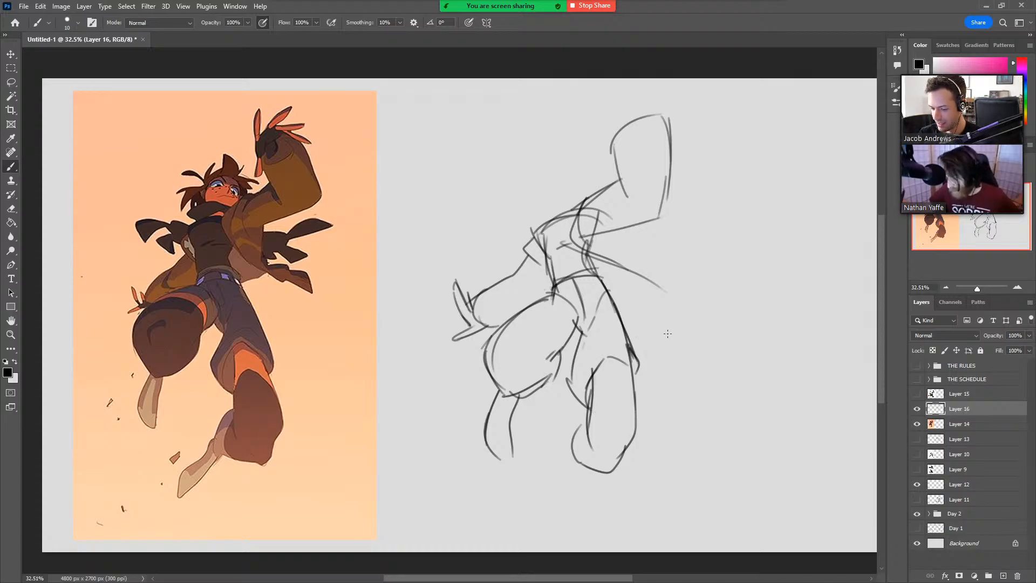
{"action": "mouse_move", "coordinate": [587, 469]}
{"action": "left_mouse_down"}
{"action": "mouse_move", "coordinate": [571, 437]}
{"action": "mouse_move", "coordinate": [597, 409]}
{"action": "mouse_move", "coordinate": [532, 506]}
{"action": "left_mouse_up"}
{"action": "mouse_move", "coordinate": [573, 470]}
{"action": "left_mouse_down"}
{"action": "mouse_move", "coordinate": [557, 497]}
{"action": "mouse_move", "coordinate": [558, 461]}
{"action": "mouse_move", "coordinate": [524, 515]}
{"action": "mouse_move", "coordinate": [533, 487]}
{"action": "mouse_move", "coordinate": [537, 520]}
{"action": "left_mouse_up"}
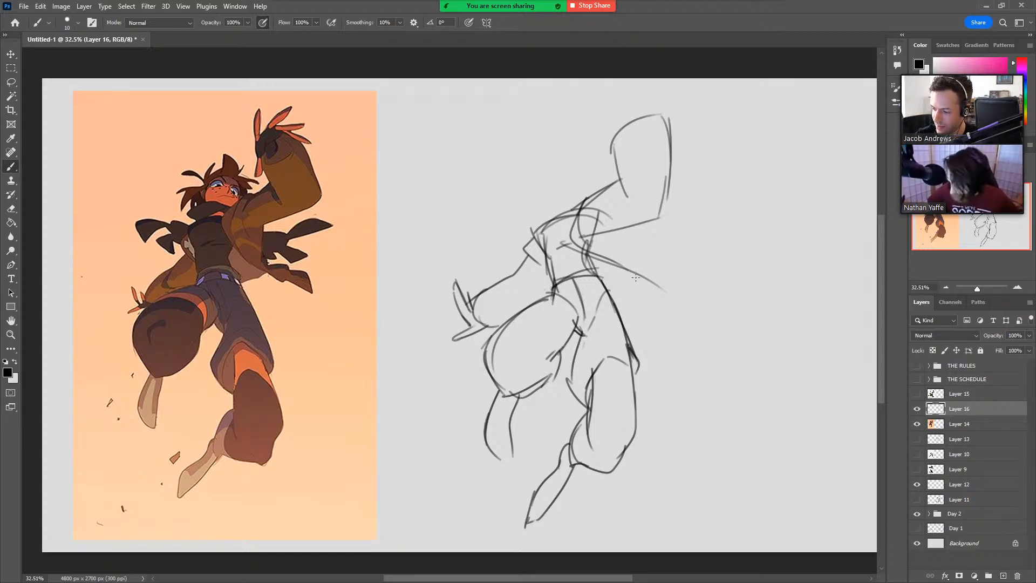
Sketch the raised arm's sleeve opening, the wrist, and the base and thumb of the hand, undoing stray strokes.
{"action": "mouse_move", "coordinate": [617, 135]}
{"action": "left_mouse_down"}
{"action": "mouse_move", "coordinate": [640, 152]}
{"action": "mouse_move", "coordinate": [665, 121]}
{"action": "mouse_move", "coordinate": [655, 122]}
{"action": "left_mouse_up"}
{"action": "key", "text": "ctrl+z"}
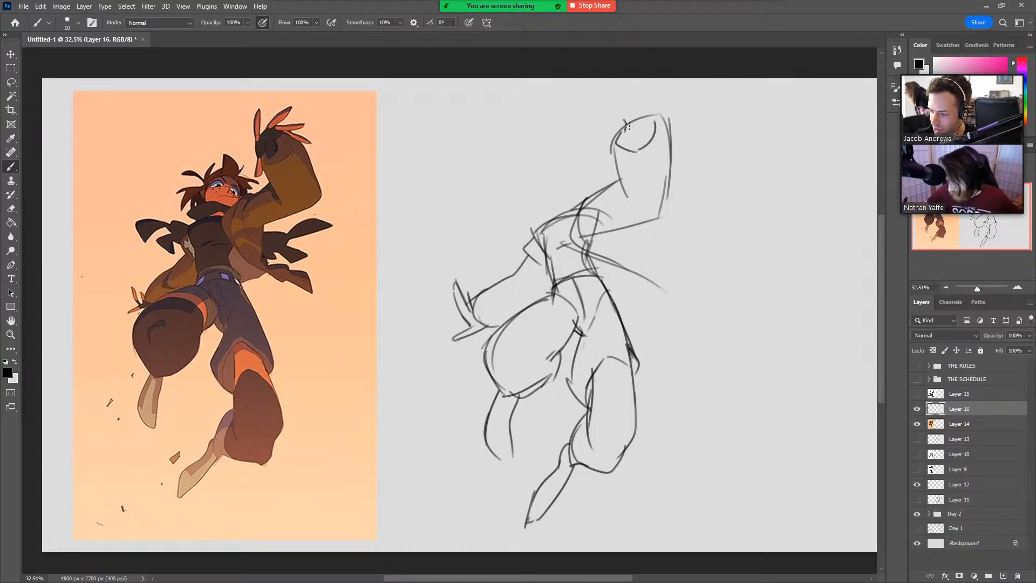
{"action": "mouse_move", "coordinate": [624, 120]}
{"action": "left_mouse_down"}
{"action": "mouse_move", "coordinate": [632, 135]}
{"action": "mouse_move", "coordinate": [637, 113]}
{"action": "left_mouse_up"}
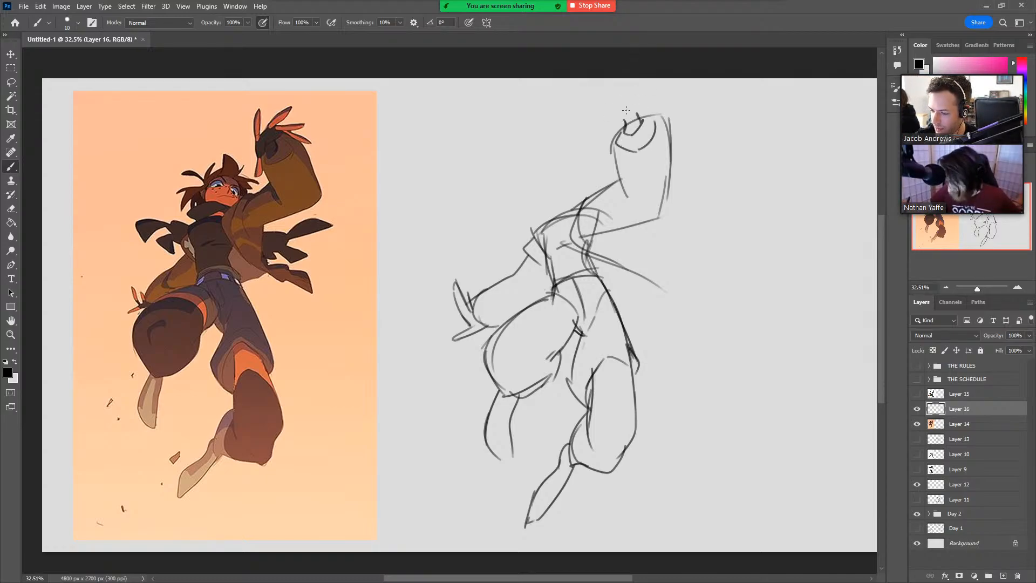
{"action": "mouse_move", "coordinate": [614, 124]}
{"action": "left_mouse_down"}
{"action": "mouse_move", "coordinate": [623, 110]}
{"action": "mouse_move", "coordinate": [603, 114]}
{"action": "mouse_move", "coordinate": [591, 146]}
{"action": "mouse_move", "coordinate": [603, 148]}
{"action": "mouse_move", "coordinate": [600, 158]}
{"action": "left_mouse_up"}
{"action": "key", "text": "ctrl+z"}
{"action": "key", "text": "ctrl+z"}
{"action": "key", "text": "ctrl+z"}
{"action": "key", "text": "ctrl+z"}
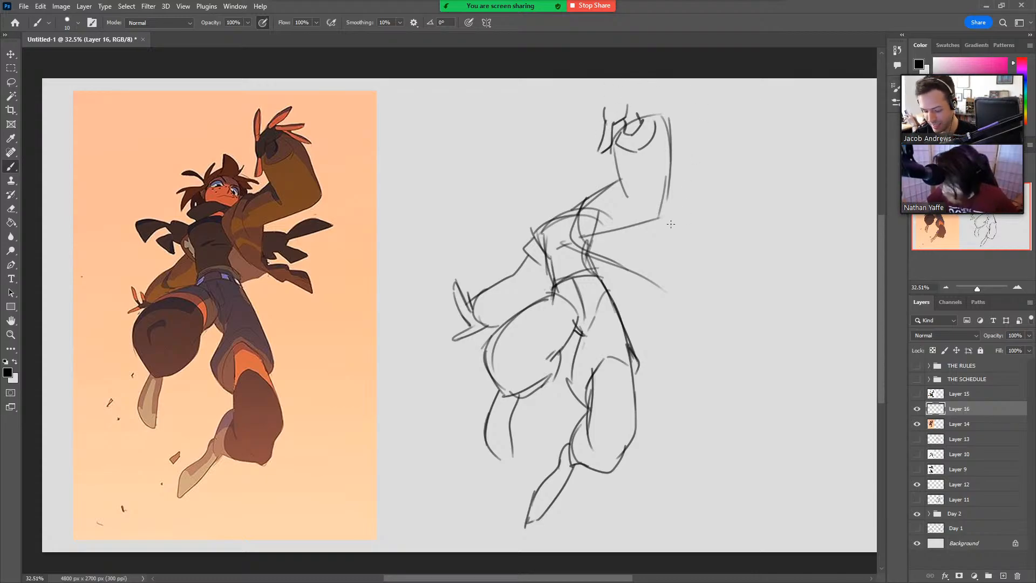
Scale the whole figure sketch down to about 88% and shift it slightly right and up.
{"action": "key", "text": "ctrl+t"}
{"action": "left_click_drag", "start_coordinate": [671, 102], "coordinate": [645, 153]}
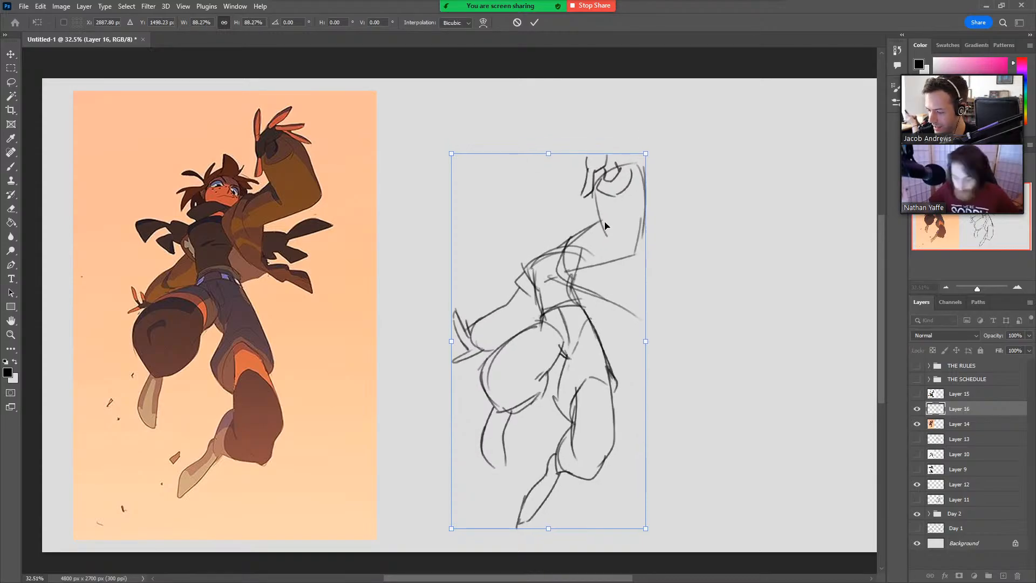
{"action": "left_click_drag", "start_coordinate": [604, 226], "coordinate": [623, 217]}
{"action": "key", "text": "Return"}
{"action": "key", "text": "l"}
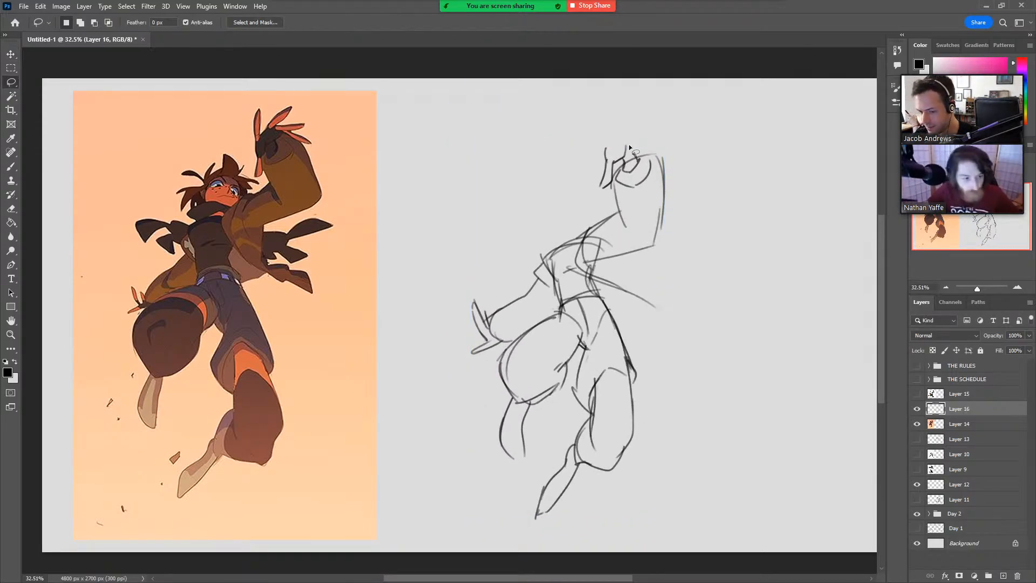
{"action": "key", "text": "b"}
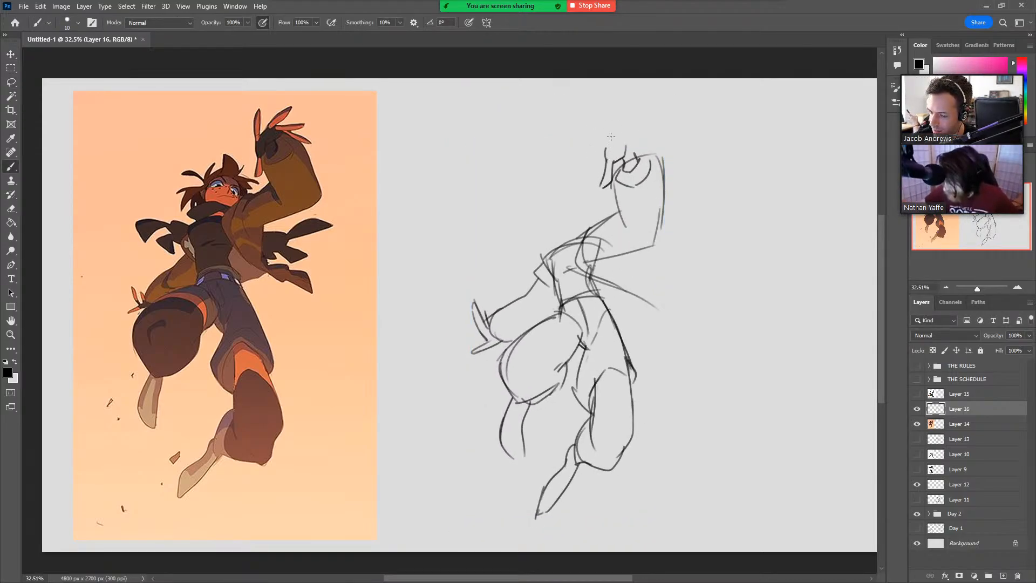
Sketch the raised hand's back and its long fingers fanned out above the wrist.
{"action": "mouse_move", "coordinate": [605, 159]}
{"action": "left_mouse_down"}
{"action": "mouse_move", "coordinate": [623, 126]}
{"action": "mouse_move", "coordinate": [637, 128]}
{"action": "mouse_move", "coordinate": [626, 147]}
{"action": "mouse_move", "coordinate": [637, 155]}
{"action": "mouse_move", "coordinate": [604, 155]}
{"action": "mouse_move", "coordinate": [621, 93]}
{"action": "mouse_move", "coordinate": [615, 131]}
{"action": "left_mouse_up"}
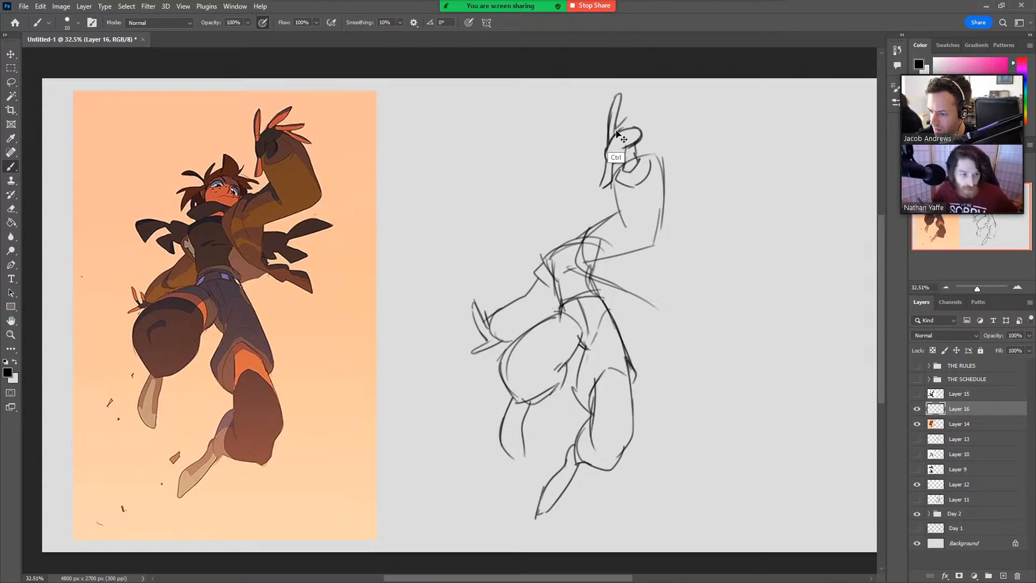
{"action": "key", "text": "ctrl+z"}
{"action": "mouse_move", "coordinate": [614, 135]}
{"action": "left_mouse_down"}
{"action": "mouse_move", "coordinate": [646, 93]}
{"action": "mouse_move", "coordinate": [624, 129]}
{"action": "mouse_move", "coordinate": [674, 114]}
{"action": "mouse_move", "coordinate": [626, 128]}
{"action": "mouse_move", "coordinate": [676, 142]}
{"action": "mouse_move", "coordinate": [610, 138]}
{"action": "left_mouse_up"}
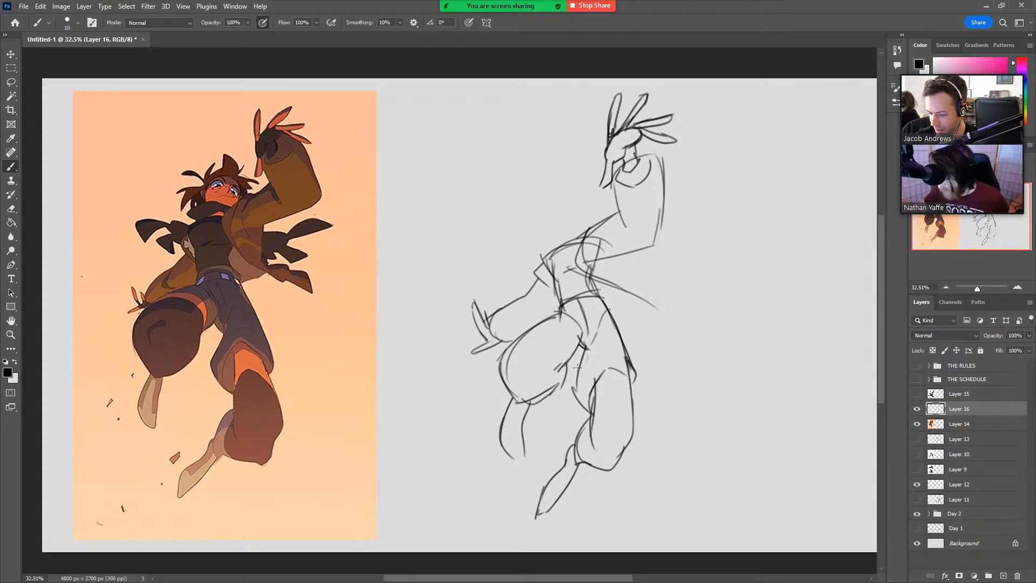
Draw upward arrows beneath the raised thigh on the reference and on the sketch, and undo the sketch's arrow.
{"action": "left_click_drag", "start_coordinate": [195, 393], "coordinate": [206, 370]}
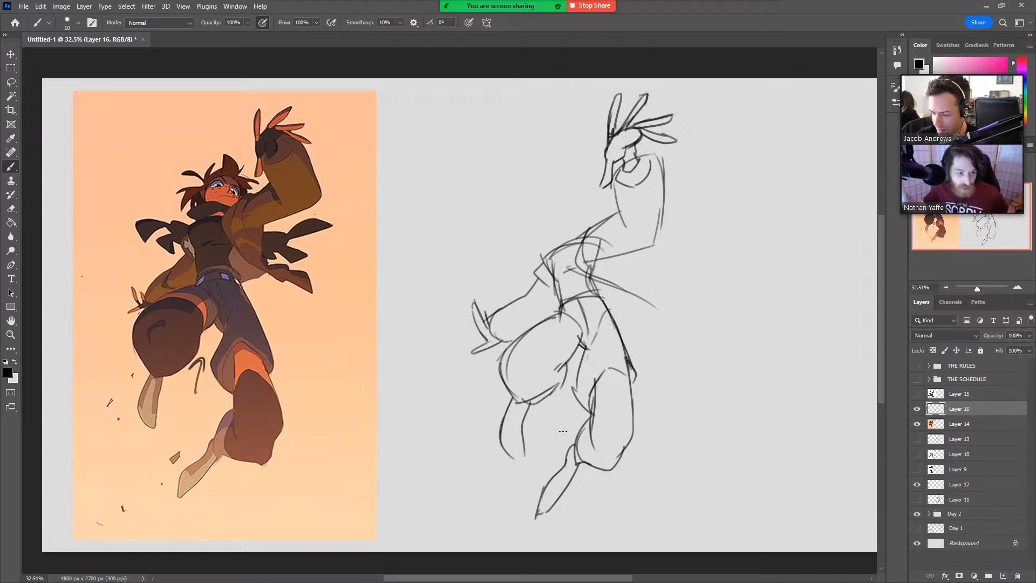
{"action": "mouse_move", "coordinate": [550, 443]}
{"action": "left_mouse_down"}
{"action": "mouse_move", "coordinate": [561, 413]}
{"action": "mouse_move", "coordinate": [564, 426]}
{"action": "left_mouse_up"}
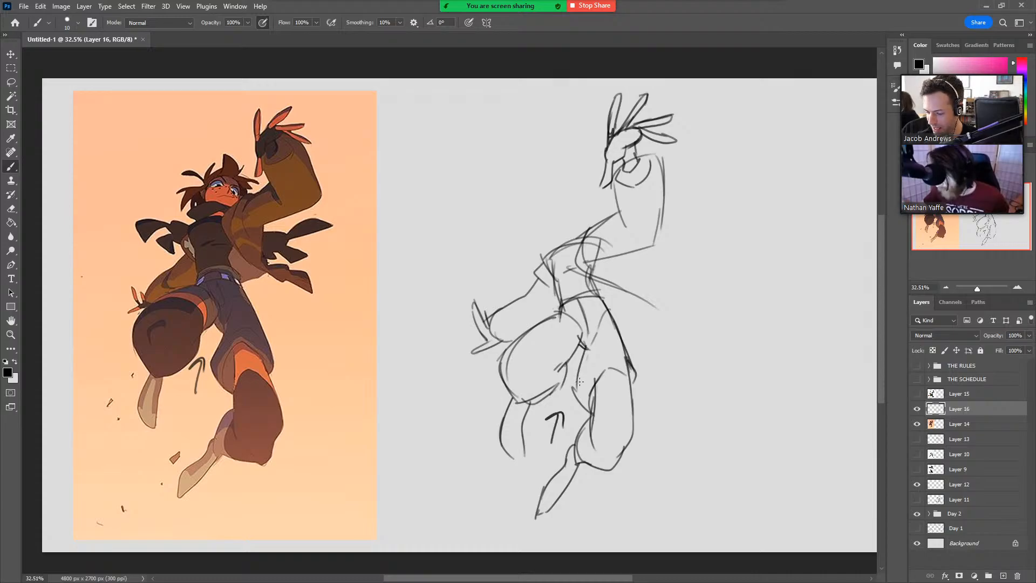
{"action": "key", "text": "ctrl+z"}
{"action": "key", "text": "ctrl+z"}
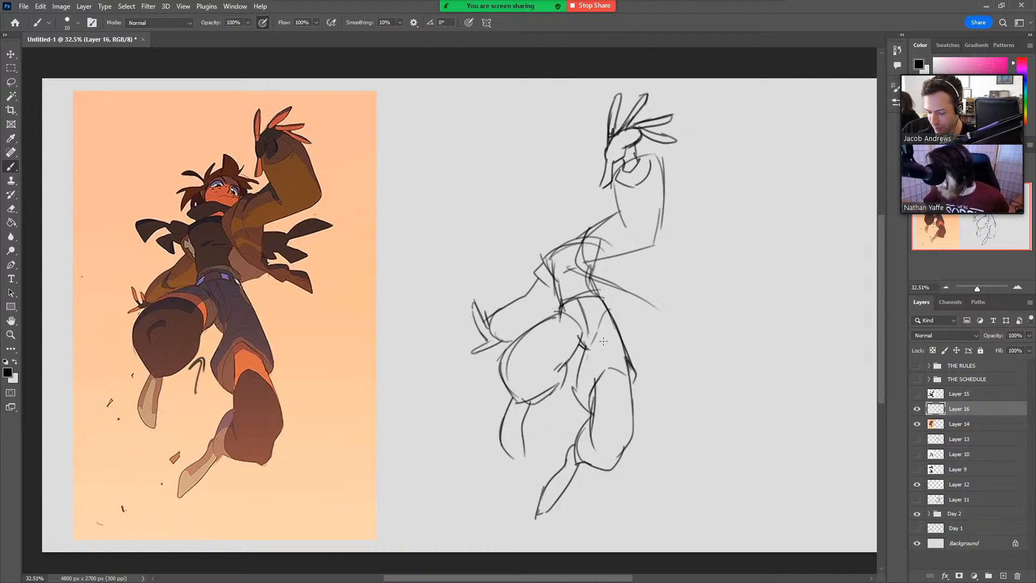
Select the raised thigh and lower leg on the sketch, rotate them slightly outward from the hip, and clear the selection.
{"action": "key", "text": "l"}
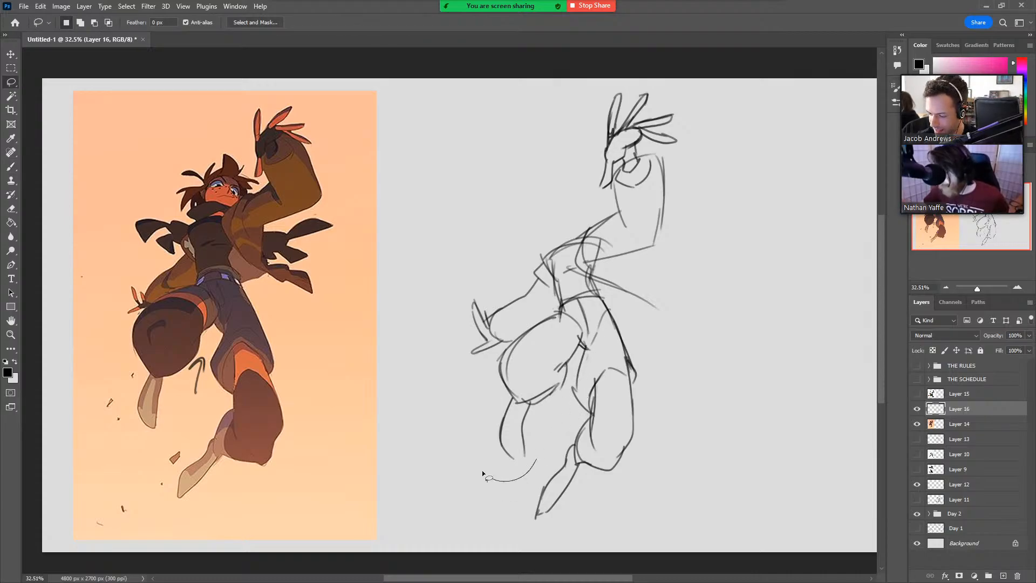
{"action": "mouse_move", "coordinate": [482, 472]}
{"action": "left_mouse_down"}
{"action": "mouse_move", "coordinate": [488, 370]}
{"action": "mouse_move", "coordinate": [525, 317]}
{"action": "mouse_move", "coordinate": [543, 301]}
{"action": "mouse_move", "coordinate": [571, 314]}
{"action": "mouse_move", "coordinate": [582, 329]}
{"action": "mouse_move", "coordinate": [578, 354]}
{"action": "left_mouse_up"}
{"action": "key", "text": "ctrl+t"}
{"action": "left_click_drag", "start_coordinate": [585, 494], "coordinate": [562, 467]}
{"action": "key", "text": "Return"}
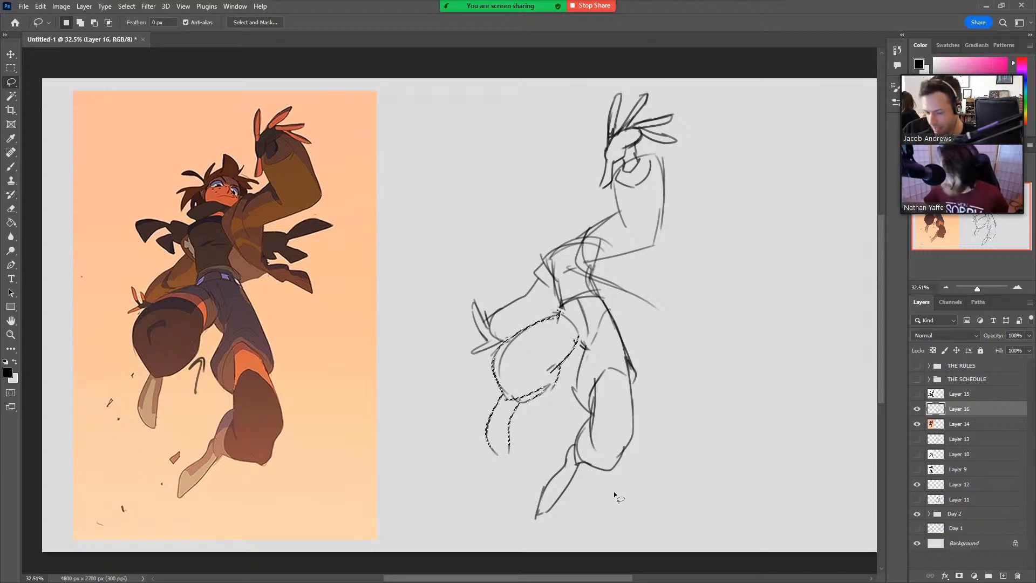
{"action": "key", "text": "ctrl+d"}
{"action": "left_click_drag", "start_coordinate": [542, 463], "coordinate": [545, 459]}
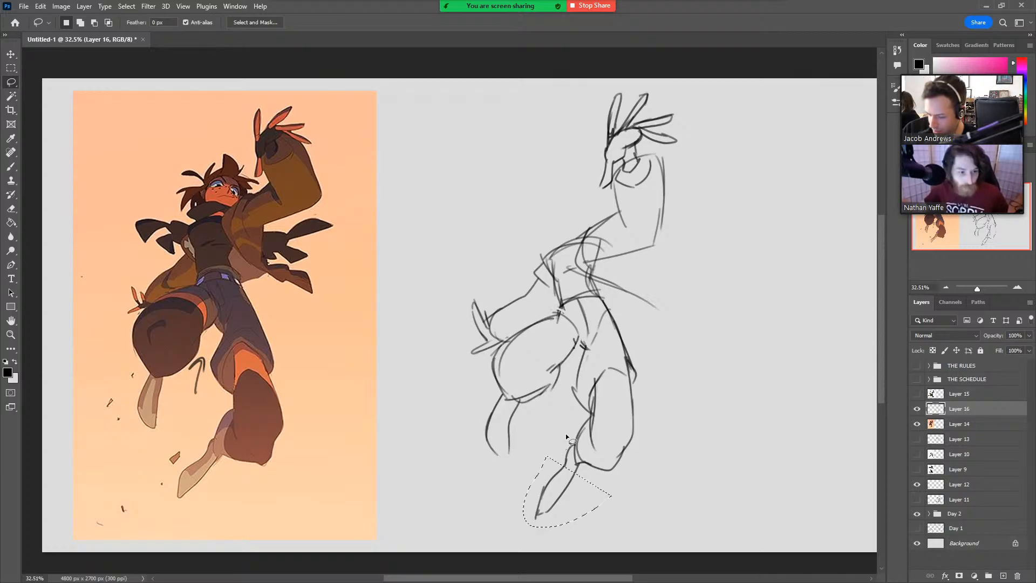
{"action": "key", "text": "ctrl+d"}
Redraw the inner thigh line running down from the crotch beside the raised leg.
{"action": "key", "text": "b"}
{"action": "left_click_drag", "start_coordinate": [582, 348], "coordinate": [571, 397]}
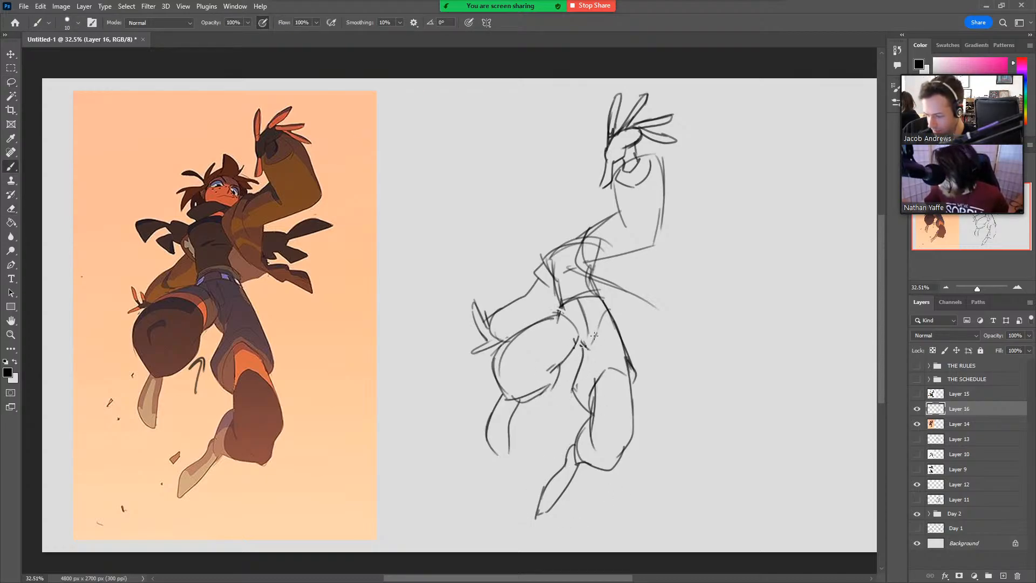
{"action": "key", "text": "ctrl+z"}
{"action": "left_click_drag", "start_coordinate": [585, 340], "coordinate": [571, 384]}
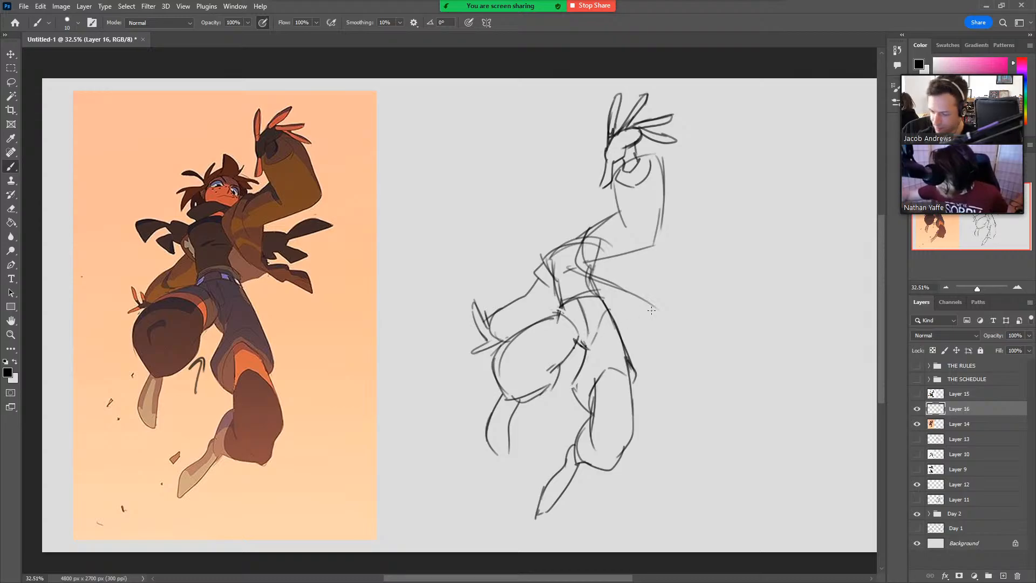
Sketch the round head above a wide collar and add windswept spiky hair tufts around it, undoing stray strokes.
{"action": "mouse_move", "coordinate": [546, 219]}
{"action": "left_mouse_down"}
{"action": "mouse_move", "coordinate": [565, 237]}
{"action": "mouse_move", "coordinate": [519, 241]}
{"action": "mouse_move", "coordinate": [541, 256]}
{"action": "mouse_move", "coordinate": [570, 234]}
{"action": "mouse_move", "coordinate": [546, 205]}
{"action": "mouse_move", "coordinate": [561, 193]}
{"action": "mouse_move", "coordinate": [586, 197]}
{"action": "mouse_move", "coordinate": [595, 234]}
{"action": "left_mouse_up"}
{"action": "key", "text": "ctrl+z"}
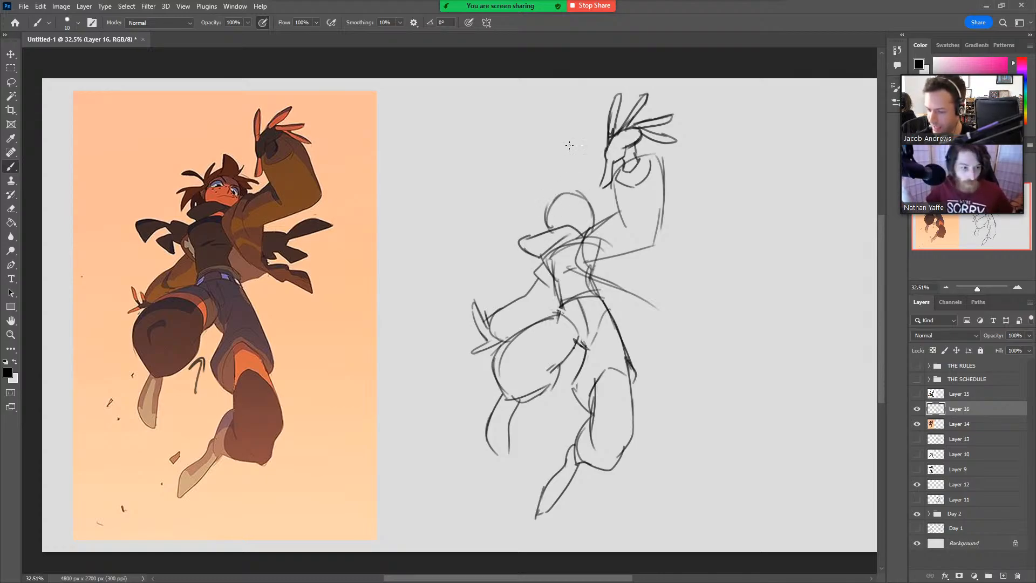
{"action": "mouse_move", "coordinate": [563, 190]}
{"action": "left_mouse_down"}
{"action": "mouse_move", "coordinate": [567, 158]}
{"action": "mouse_move", "coordinate": [587, 199]}
{"action": "mouse_move", "coordinate": [616, 208]}
{"action": "left_mouse_up"}
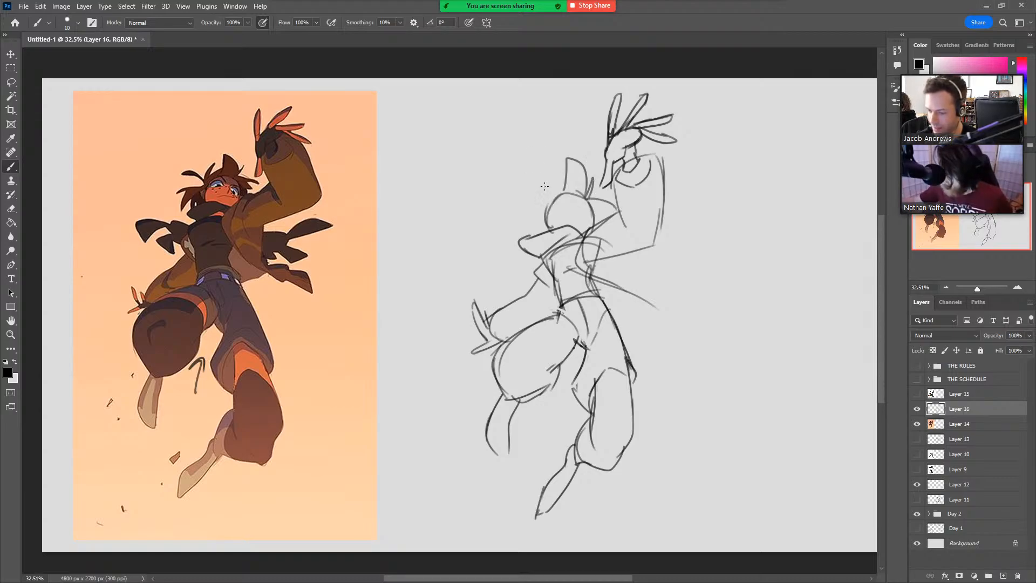
{"action": "mouse_move", "coordinate": [562, 186]}
{"action": "left_mouse_down"}
{"action": "mouse_move", "coordinate": [545, 204]}
{"action": "mouse_move", "coordinate": [507, 203]}
{"action": "mouse_move", "coordinate": [524, 190]}
{"action": "mouse_move", "coordinate": [506, 206]}
{"action": "left_mouse_up"}
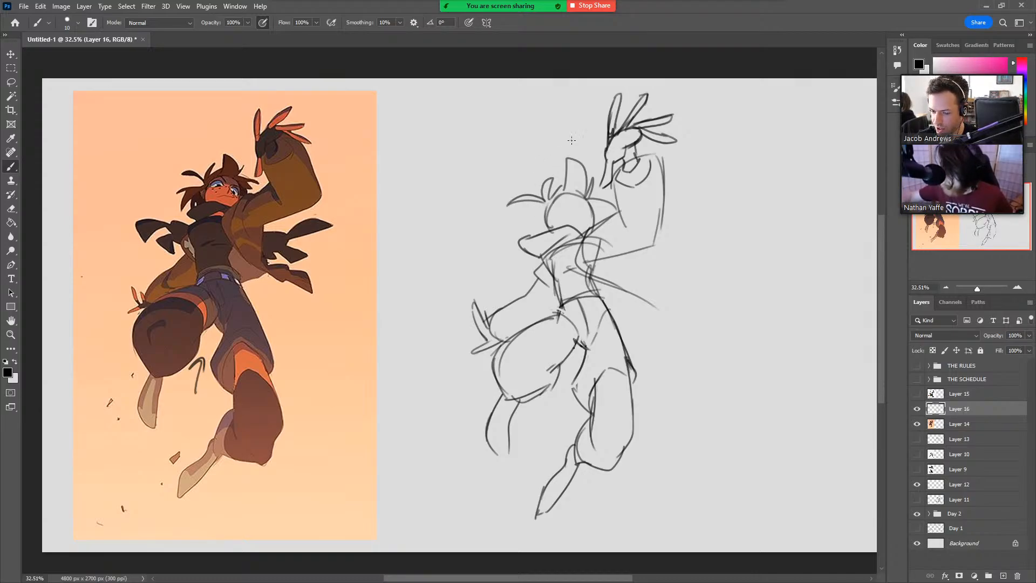
{"action": "mouse_move", "coordinate": [542, 199]}
{"action": "left_mouse_down"}
{"action": "mouse_move", "coordinate": [496, 232]}
{"action": "mouse_move", "coordinate": [511, 246]}
{"action": "left_mouse_up"}
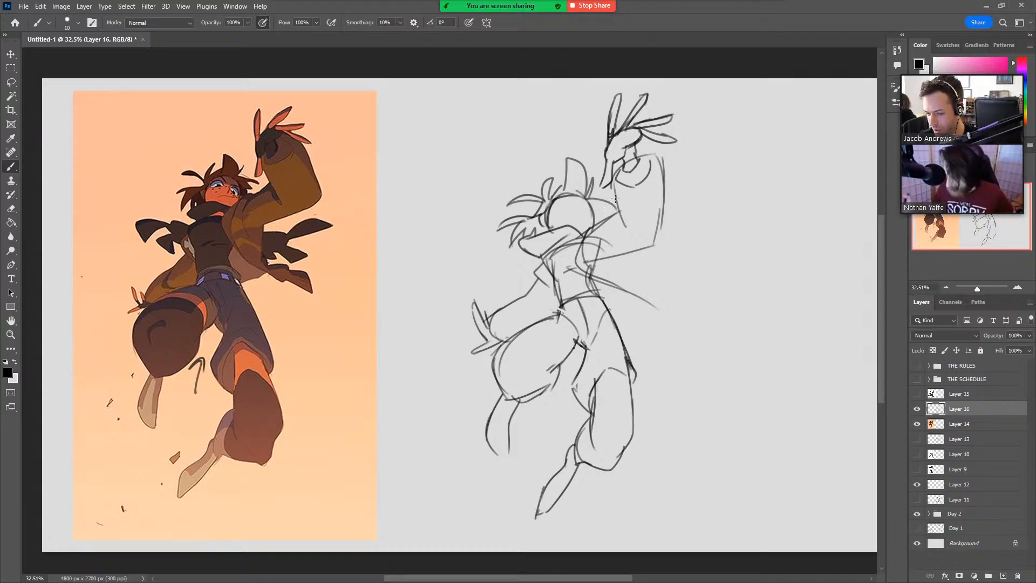
{"action": "left_click_drag", "start_coordinate": [586, 200], "coordinate": [608, 214]}
{"action": "key", "text": "ctrl+z"}
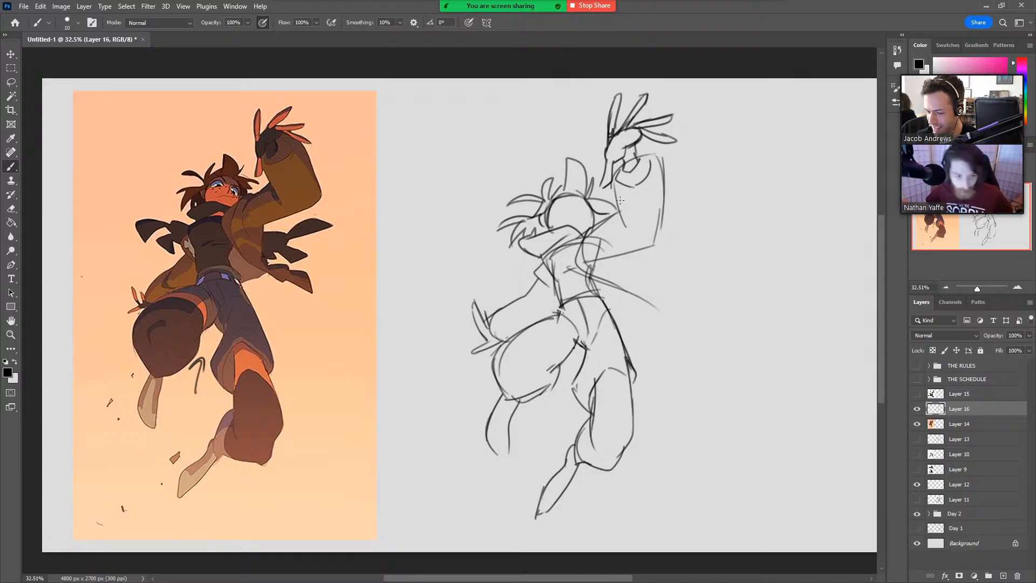
Sketch the open jacket's edge and flaring hem below the raised arm, with the scarf tails flying out behind it.
{"action": "left_click_drag", "start_coordinate": [620, 255], "coordinate": [611, 266]}
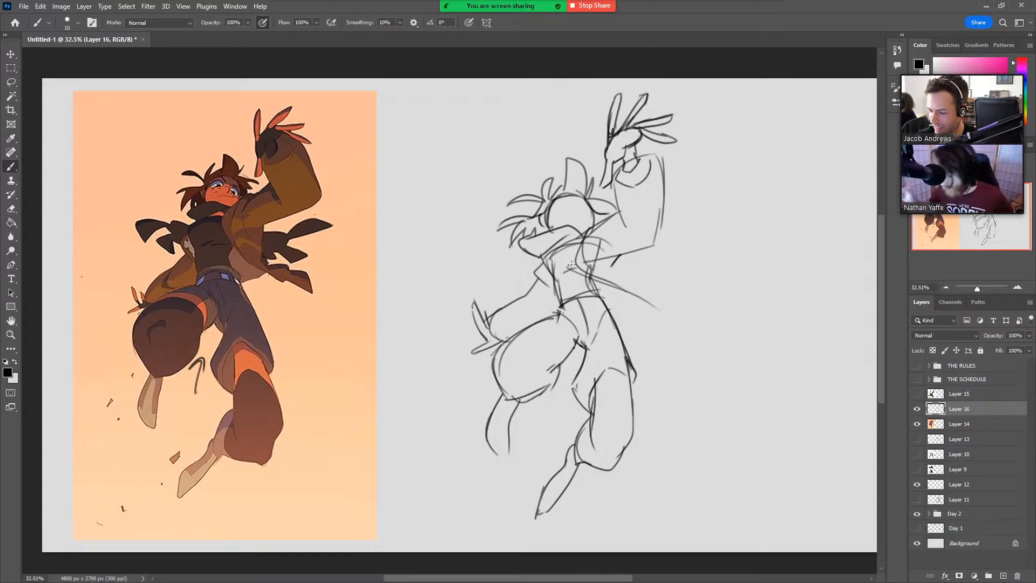
{"action": "mouse_move", "coordinate": [591, 227]}
{"action": "left_mouse_down"}
{"action": "mouse_move", "coordinate": [576, 258]}
{"action": "mouse_move", "coordinate": [656, 324]}
{"action": "left_mouse_up"}
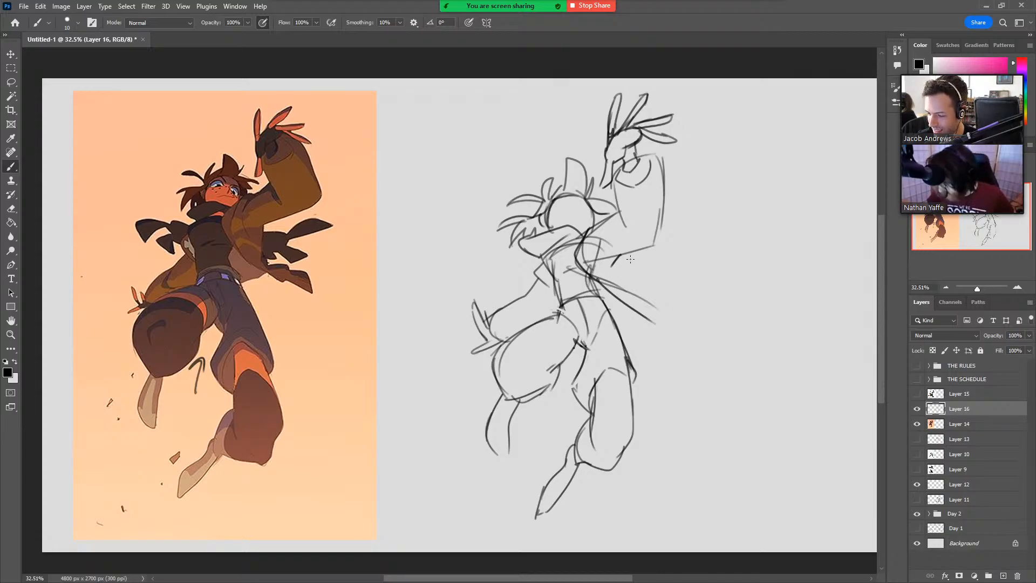
{"action": "mouse_move", "coordinate": [635, 255]}
{"action": "left_mouse_down"}
{"action": "mouse_move", "coordinate": [647, 299]}
{"action": "mouse_move", "coordinate": [631, 285]}
{"action": "mouse_move", "coordinate": [636, 299]}
{"action": "mouse_move", "coordinate": [656, 297]}
{"action": "mouse_move", "coordinate": [640, 298]}
{"action": "mouse_move", "coordinate": [661, 316]}
{"action": "mouse_move", "coordinate": [674, 291]}
{"action": "mouse_move", "coordinate": [682, 340]}
{"action": "left_mouse_up"}
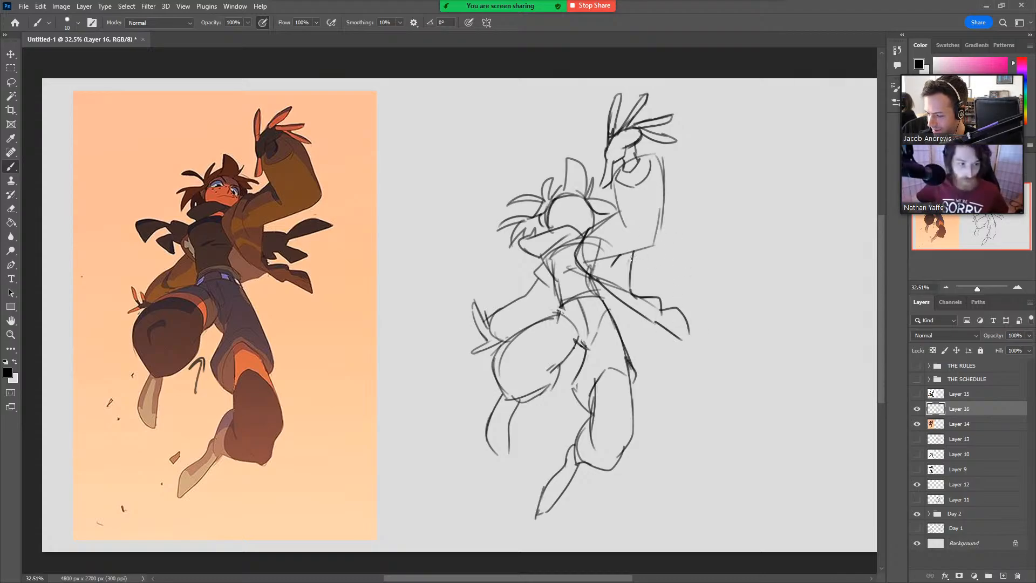
{"action": "mouse_move", "coordinate": [632, 258]}
{"action": "left_mouse_down"}
{"action": "mouse_move", "coordinate": [665, 262]}
{"action": "mouse_move", "coordinate": [652, 286]}
{"action": "mouse_move", "coordinate": [650, 249]}
{"action": "mouse_move", "coordinate": [670, 250]}
{"action": "mouse_move", "coordinate": [662, 261]}
{"action": "mouse_move", "coordinate": [693, 232]}
{"action": "mouse_move", "coordinate": [723, 238]}
{"action": "mouse_move", "coordinate": [676, 256]}
{"action": "mouse_move", "coordinate": [684, 293]}
{"action": "mouse_move", "coordinate": [654, 275]}
{"action": "mouse_move", "coordinate": [670, 274]}
{"action": "mouse_move", "coordinate": [643, 294]}
{"action": "left_mouse_up"}
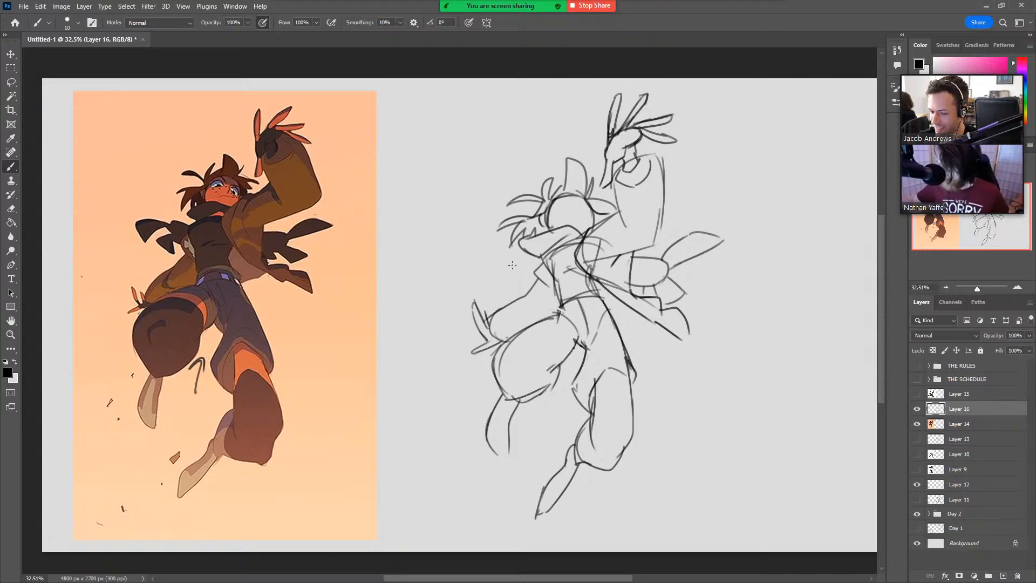
Sketch the fluttering scarf tails above the lowered arm, undoing a stray stroke.
{"action": "mouse_move", "coordinate": [535, 257]}
{"action": "left_mouse_down"}
{"action": "mouse_move", "coordinate": [504, 259]}
{"action": "mouse_move", "coordinate": [508, 285]}
{"action": "mouse_move", "coordinate": [523, 293]}
{"action": "left_mouse_up"}
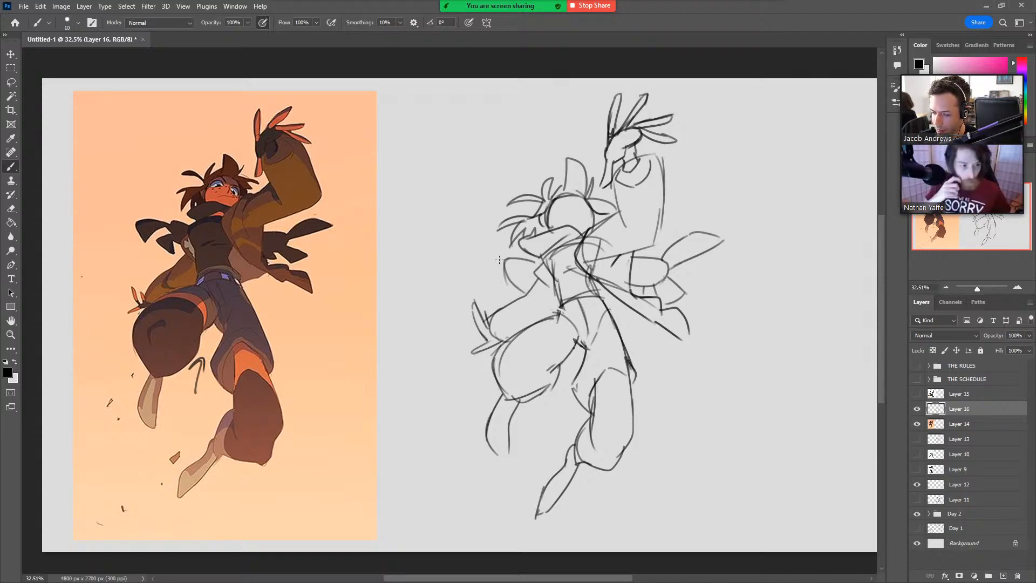
{"action": "mouse_move", "coordinate": [504, 258]}
{"action": "left_mouse_down"}
{"action": "mouse_move", "coordinate": [457, 266]}
{"action": "mouse_move", "coordinate": [480, 291]}
{"action": "mouse_move", "coordinate": [472, 285]}
{"action": "mouse_move", "coordinate": [505, 262]}
{"action": "mouse_move", "coordinate": [486, 270]}
{"action": "mouse_move", "coordinate": [507, 272]}
{"action": "mouse_move", "coordinate": [501, 251]}
{"action": "mouse_move", "coordinate": [512, 285]}
{"action": "left_mouse_up"}
{"action": "key", "text": "ctrl+z"}
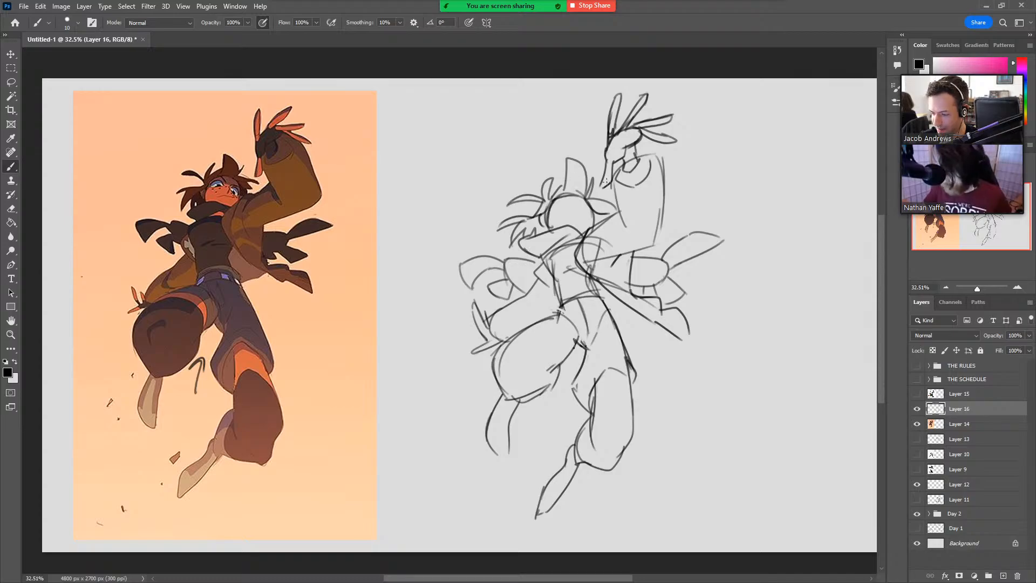
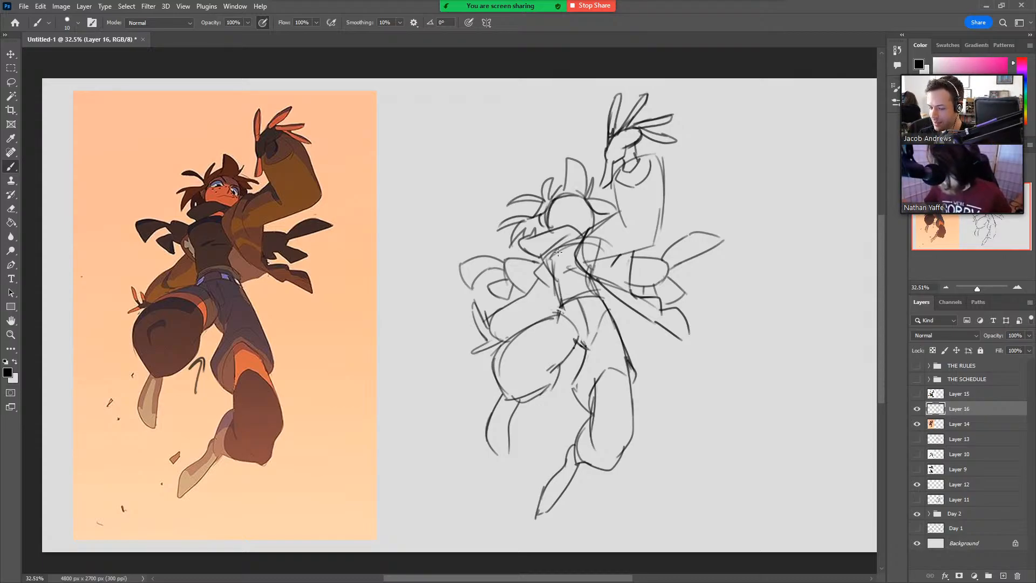
Erase the old lowered-arm lines above the raised thigh and redraw the arm as a puffy jacket sleeve reaching the hand.
{"action": "key", "text": "e"}
{"action": "mouse_move", "coordinate": [491, 331]}
{"action": "left_mouse_down"}
{"action": "mouse_move", "coordinate": [512, 304]}
{"action": "mouse_move", "coordinate": [506, 314]}
{"action": "left_mouse_up"}
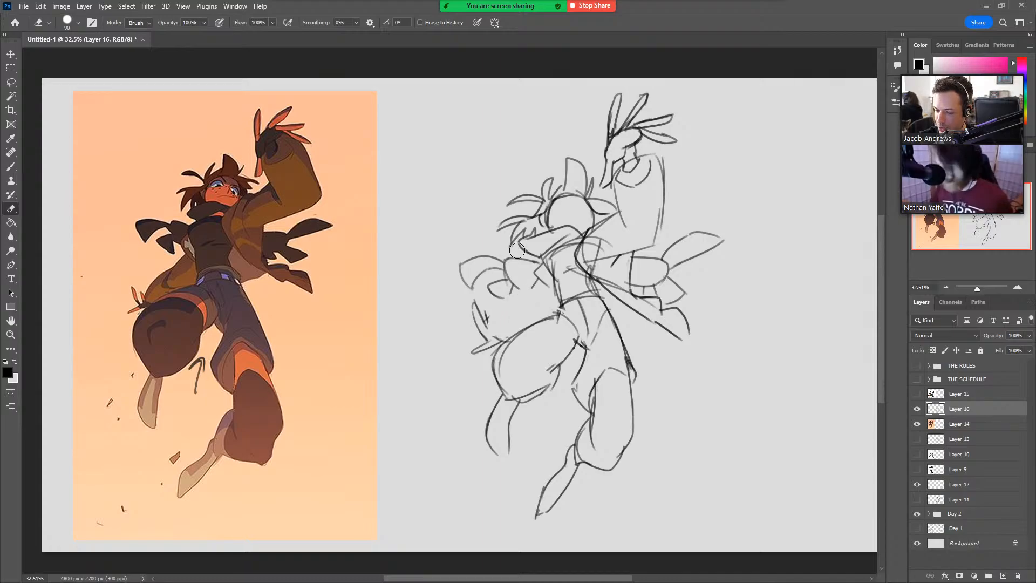
{"action": "key", "text": "b"}
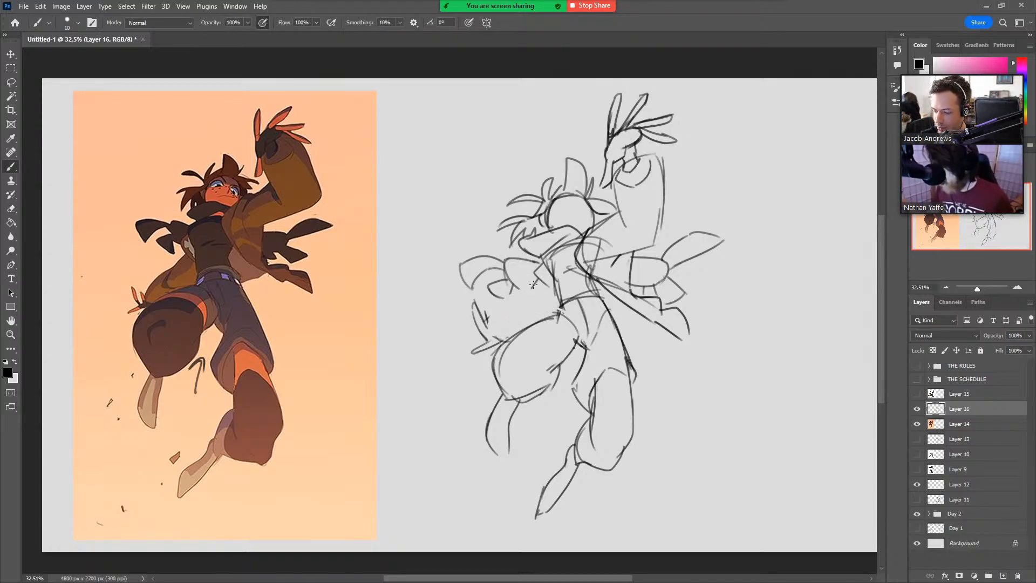
{"action": "left_click_drag", "start_coordinate": [534, 285], "coordinate": [534, 323]}
{"action": "key", "text": "ctrl+z"}
{"action": "mouse_move", "coordinate": [538, 278]}
{"action": "left_mouse_down"}
{"action": "mouse_move", "coordinate": [523, 307]}
{"action": "mouse_move", "coordinate": [537, 321]}
{"action": "mouse_move", "coordinate": [525, 276]}
{"action": "mouse_move", "coordinate": [531, 293]}
{"action": "mouse_move", "coordinate": [491, 328]}
{"action": "mouse_move", "coordinate": [498, 309]}
{"action": "mouse_move", "coordinate": [495, 340]}
{"action": "left_mouse_up"}
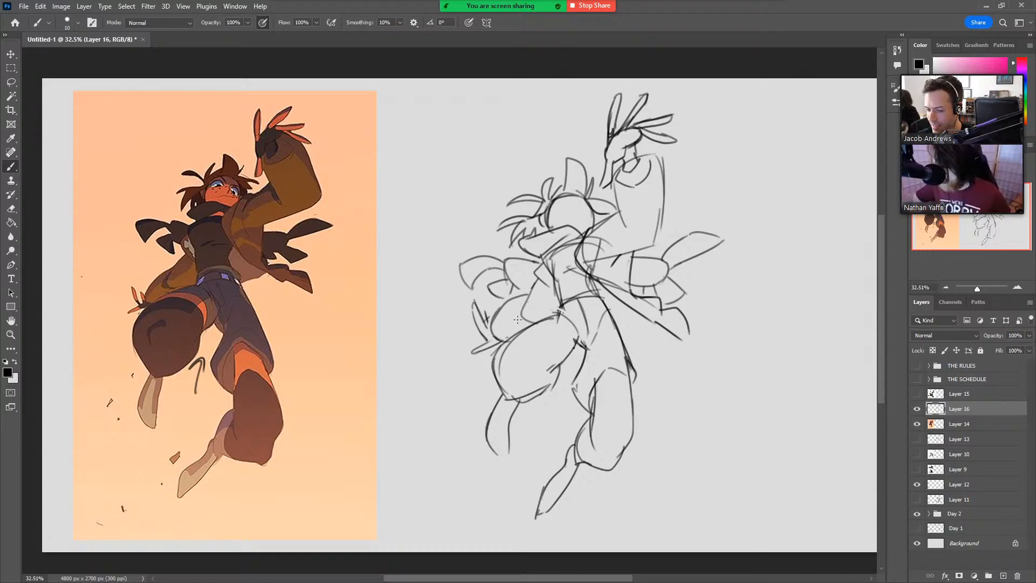
Fade the reference illustration layer to 48% opacity and return to Layer 16.
{"action": "left_click", "coordinate": [959, 424]}
{"action": "left_click", "coordinate": [1029, 335]}
{"action": "left_click_drag", "start_coordinate": [1029, 348], "coordinate": [1003, 348]}
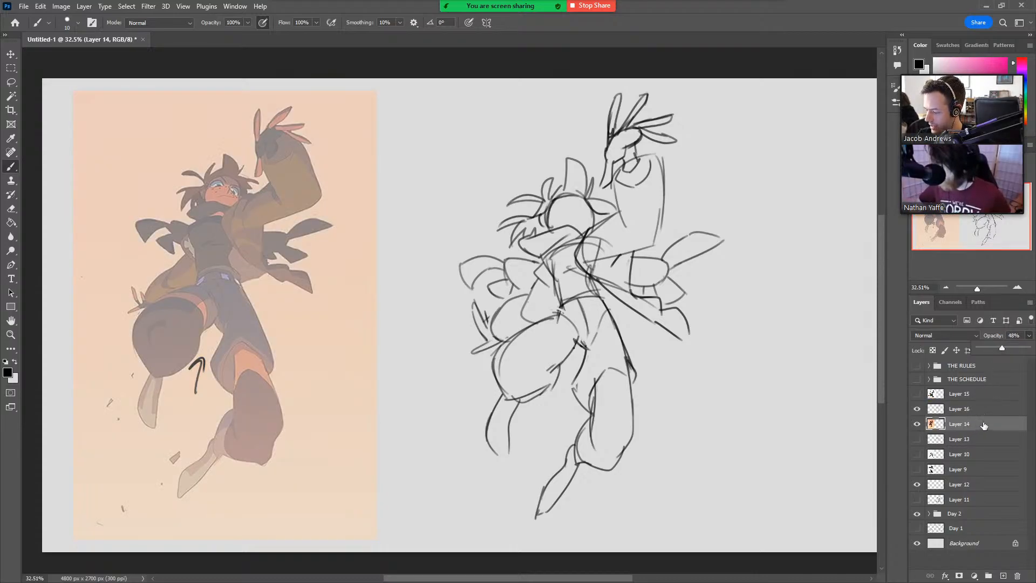
{"action": "left_click", "coordinate": [959, 408]}
Try tracing the detailed silhouette of the spiky hair and scarf collar over the faded reference, and undo it.
{"action": "key", "text": "z"}
{"action": "left_click", "coordinate": [226, 182]}
{"action": "left_click_drag", "start_coordinate": [226, 181], "coordinate": [306, 184]}
{"action": "mouse_move", "coordinate": [441, 265]}
{"action": "left_mouse_down"}
{"action": "mouse_move", "coordinate": [520, 370]}
{"action": "mouse_move", "coordinate": [554, 392]}
{"action": "left_mouse_up"}
{"action": "key", "text": "b"}
{"action": "mouse_move", "coordinate": [519, 238]}
{"action": "left_mouse_down"}
{"action": "mouse_move", "coordinate": [485, 165]}
{"action": "mouse_move", "coordinate": [438, 143]}
{"action": "mouse_move", "coordinate": [437, 221]}
{"action": "mouse_move", "coordinate": [366, 256]}
{"action": "mouse_move", "coordinate": [399, 195]}
{"action": "mouse_move", "coordinate": [388, 198]}
{"action": "mouse_move", "coordinate": [354, 232]}
{"action": "mouse_move", "coordinate": [339, 278]}
{"action": "mouse_move", "coordinate": [291, 244]}
{"action": "mouse_move", "coordinate": [234, 241]}
{"action": "mouse_move", "coordinate": [205, 254]}
{"action": "mouse_move", "coordinate": [333, 295]}
{"action": "mouse_move", "coordinate": [336, 309]}
{"action": "mouse_move", "coordinate": [319, 320]}
{"action": "mouse_move", "coordinate": [183, 357]}
{"action": "mouse_move", "coordinate": [229, 350]}
{"action": "mouse_move", "coordinate": [206, 452]}
{"action": "mouse_move", "coordinate": [269, 376]}
{"action": "mouse_move", "coordinate": [261, 435]}
{"action": "left_mouse_up"}
{"action": "mouse_move", "coordinate": [485, 431]}
{"action": "left_mouse_down"}
{"action": "mouse_move", "coordinate": [367, 407]}
{"action": "mouse_move", "coordinate": [263, 452]}
{"action": "mouse_move", "coordinate": [242, 475]}
{"action": "mouse_move", "coordinate": [294, 509]}
{"action": "left_mouse_up"}
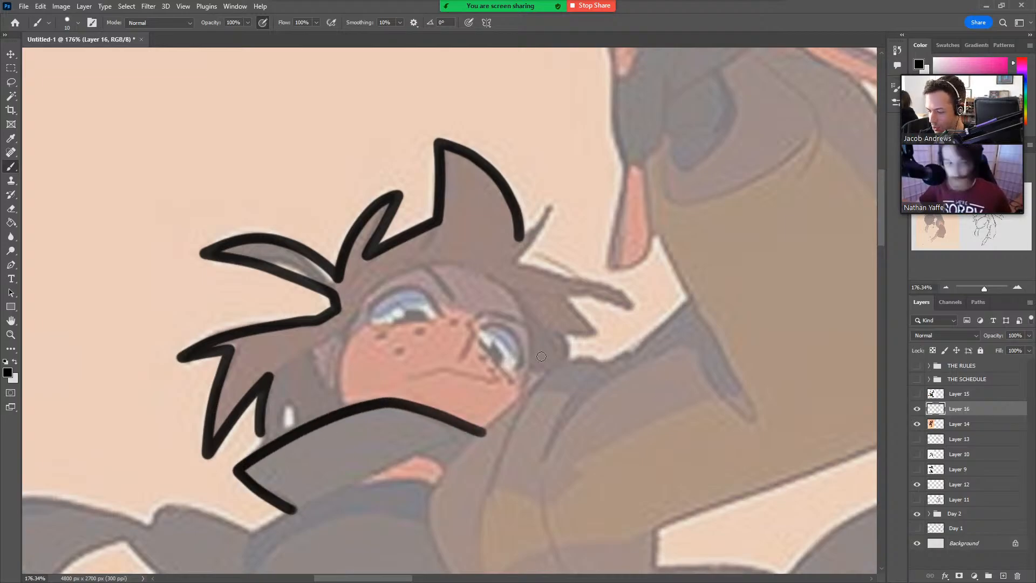
{"action": "mouse_move", "coordinate": [528, 388]}
{"action": "left_mouse_down"}
{"action": "mouse_move", "coordinate": [534, 328]}
{"action": "mouse_move", "coordinate": [494, 279]}
{"action": "left_mouse_up"}
{"action": "key", "text": "ctrl+z"}
{"action": "key", "text": "ctrl+z"}
{"action": "key", "text": "ctrl+z"}
{"action": "key", "text": "ctrl+z"}
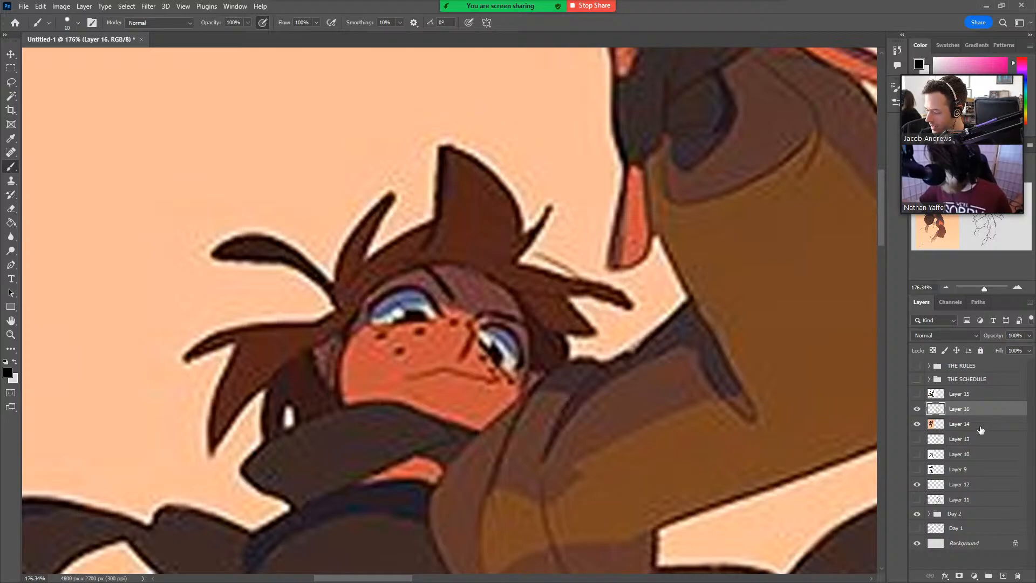
Fade the reference illustration on Layer 14 to 36% opacity and make Layer 16 active again.
{"action": "left_click", "coordinate": [979, 425]}
{"action": "left_click", "coordinate": [1029, 335]}
{"action": "left_click_drag", "start_coordinate": [1028, 350], "coordinate": [994, 350]}
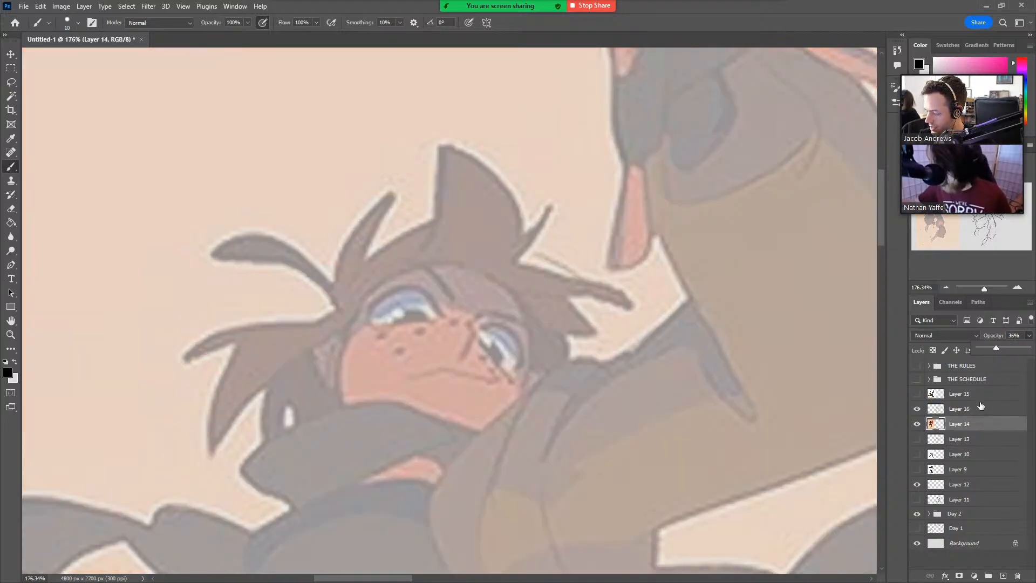
{"action": "left_click", "coordinate": [966, 408]}
Trace a round circle for the head over the faded reference face, replacing the first attempt.
{"action": "mouse_move", "coordinate": [349, 414]}
{"action": "left_mouse_down"}
{"action": "mouse_move", "coordinate": [338, 380]}
{"action": "mouse_move", "coordinate": [376, 286]}
{"action": "mouse_move", "coordinate": [529, 309]}
{"action": "mouse_move", "coordinate": [542, 384]}
{"action": "left_mouse_up"}
{"action": "key", "text": "ctrl+z"}
{"action": "mouse_move", "coordinate": [483, 265]}
{"action": "left_mouse_down"}
{"action": "mouse_move", "coordinate": [524, 391]}
{"action": "mouse_move", "coordinate": [494, 436]}
{"action": "mouse_move", "coordinate": [350, 415]}
{"action": "left_mouse_up"}
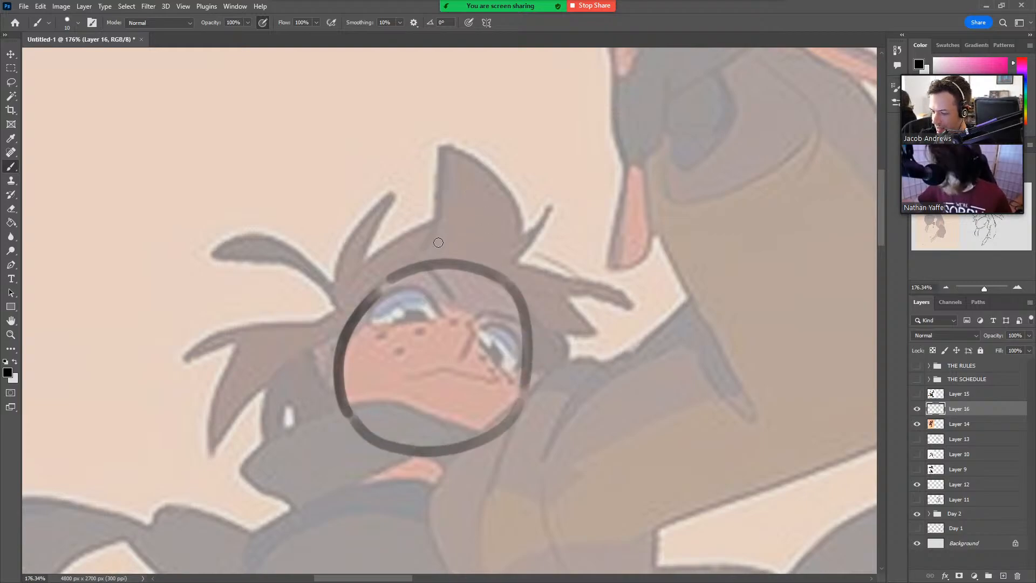
Trace the simplified hair spikes around the head circle and add curved eye-line and centre-line guides across the face.
{"action": "mouse_move", "coordinate": [426, 264]}
{"action": "left_mouse_down"}
{"action": "mouse_move", "coordinate": [446, 144]}
{"action": "mouse_move", "coordinate": [507, 275]}
{"action": "left_mouse_up"}
{"action": "mouse_move", "coordinate": [436, 214]}
{"action": "left_mouse_down"}
{"action": "mouse_move", "coordinate": [408, 231]}
{"action": "mouse_move", "coordinate": [331, 343]}
{"action": "left_mouse_up"}
{"action": "mouse_move", "coordinate": [335, 291]}
{"action": "left_mouse_down"}
{"action": "mouse_move", "coordinate": [359, 227]}
{"action": "mouse_move", "coordinate": [372, 248]}
{"action": "left_mouse_up"}
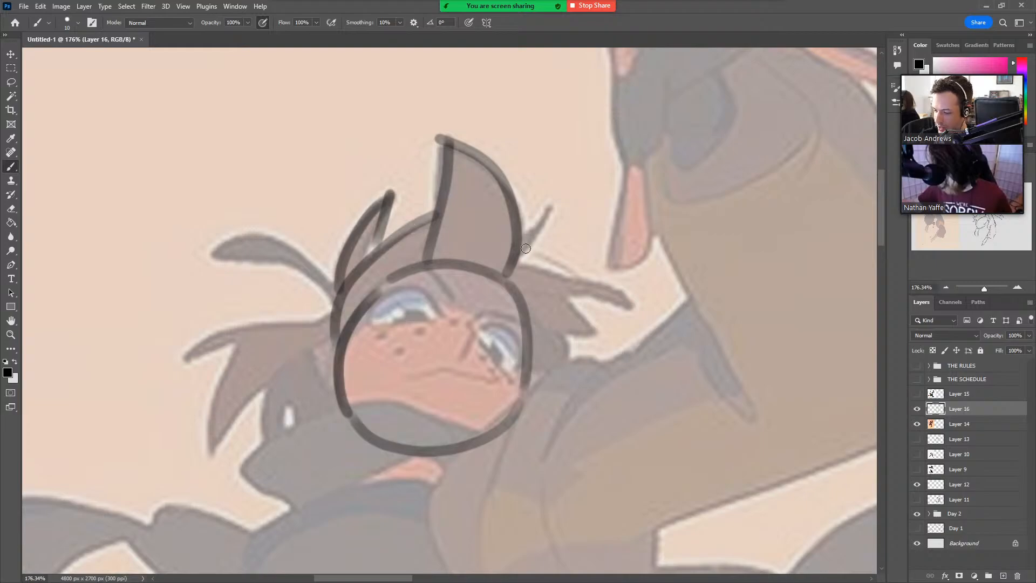
{"action": "mouse_move", "coordinate": [511, 258]}
{"action": "left_mouse_down"}
{"action": "mouse_move", "coordinate": [543, 204]}
{"action": "mouse_move", "coordinate": [513, 274]}
{"action": "mouse_move", "coordinate": [582, 297]}
{"action": "mouse_move", "coordinate": [571, 301]}
{"action": "mouse_move", "coordinate": [589, 329]}
{"action": "mouse_move", "coordinate": [563, 353]}
{"action": "left_mouse_up"}
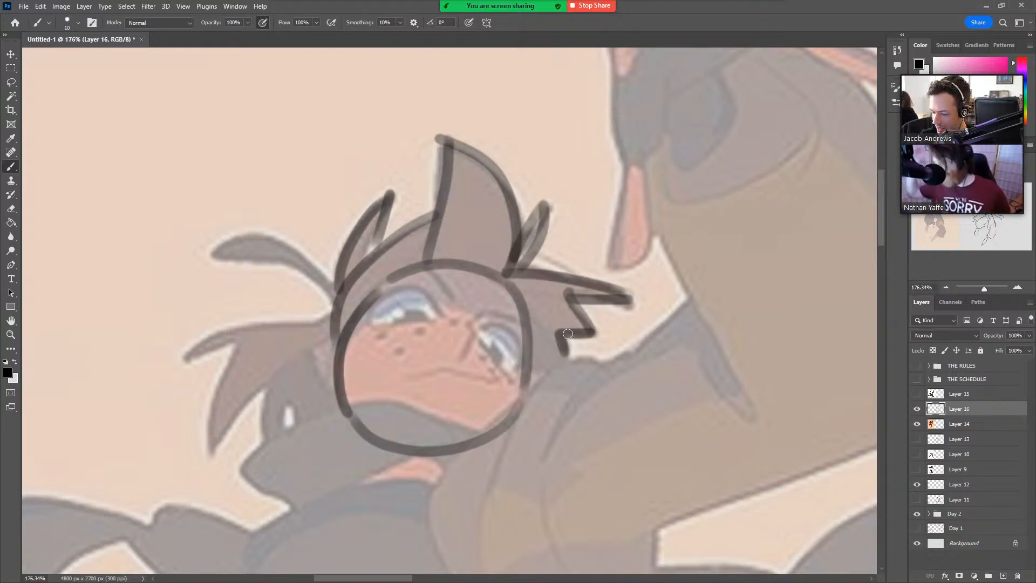
{"action": "mouse_move", "coordinate": [344, 285]}
{"action": "left_mouse_down"}
{"action": "mouse_move", "coordinate": [221, 244]}
{"action": "mouse_move", "coordinate": [523, 369]}
{"action": "left_mouse_up"}
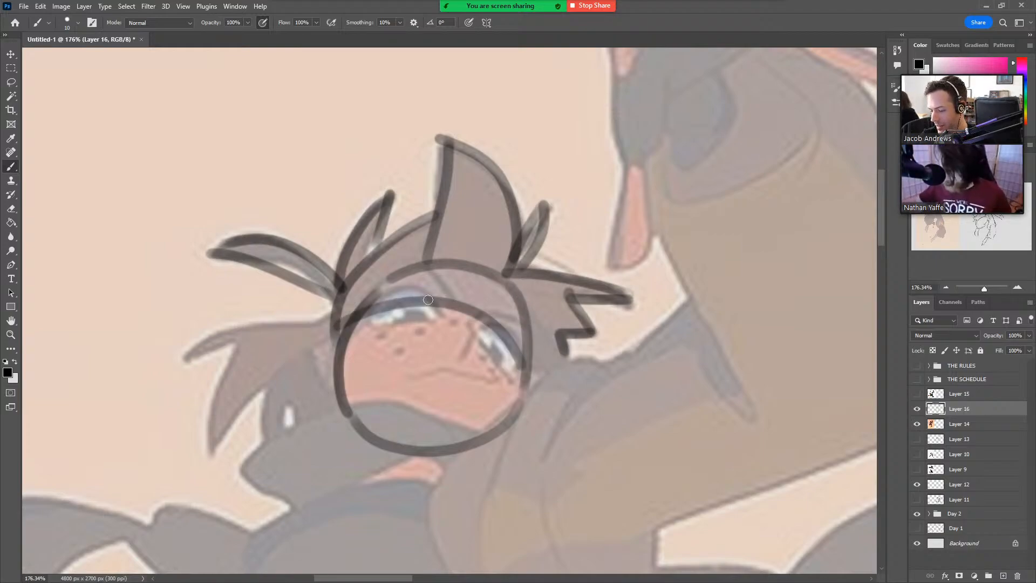
{"action": "left_click_drag", "start_coordinate": [480, 266], "coordinate": [446, 409]}
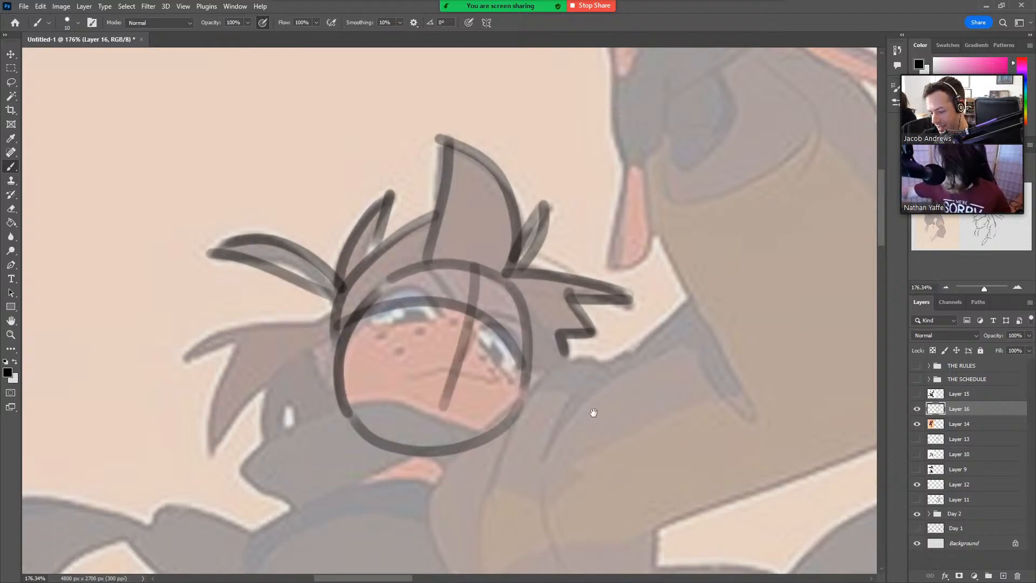
Trace the scarf collar as a simple wedge under the chin, with the open jacket's front edges below it.
{"action": "mouse_move", "coordinate": [592, 412]}
{"action": "left_mouse_down"}
{"action": "mouse_move", "coordinate": [682, 266]}
{"action": "mouse_move", "coordinate": [718, 251]}
{"action": "left_mouse_up"}
{"action": "mouse_move", "coordinate": [579, 293]}
{"action": "left_mouse_down"}
{"action": "mouse_move", "coordinate": [504, 267]}
{"action": "mouse_move", "coordinate": [340, 326]}
{"action": "mouse_move", "coordinate": [402, 369]}
{"action": "left_mouse_up"}
{"action": "left_click_drag", "start_coordinate": [456, 347], "coordinate": [592, 296]}
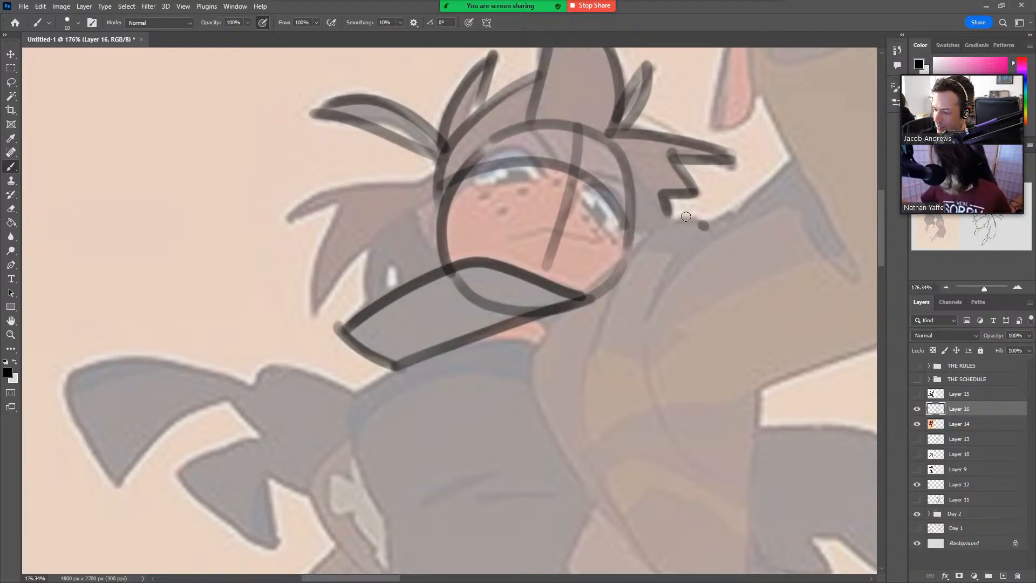
{"action": "left_click_drag", "start_coordinate": [669, 214], "coordinate": [575, 396]}
{"action": "left_click_drag", "start_coordinate": [666, 404], "coordinate": [469, 267]}
{"action": "mouse_move", "coordinate": [510, 230]}
{"action": "left_mouse_down"}
{"action": "mouse_move", "coordinate": [509, 296]}
{"action": "mouse_move", "coordinate": [475, 444]}
{"action": "mouse_move", "coordinate": [338, 221]}
{"action": "left_mouse_up"}
{"action": "mouse_move", "coordinate": [505, 356]}
{"action": "left_mouse_down"}
{"action": "mouse_move", "coordinate": [499, 431]}
{"action": "mouse_move", "coordinate": [441, 151]}
{"action": "mouse_move", "coordinate": [447, 367]}
{"action": "left_mouse_up"}
{"action": "mouse_move", "coordinate": [539, 404]}
{"action": "left_mouse_down"}
{"action": "mouse_move", "coordinate": [486, 533]}
{"action": "mouse_move", "coordinate": [493, 539]}
{"action": "left_mouse_up"}
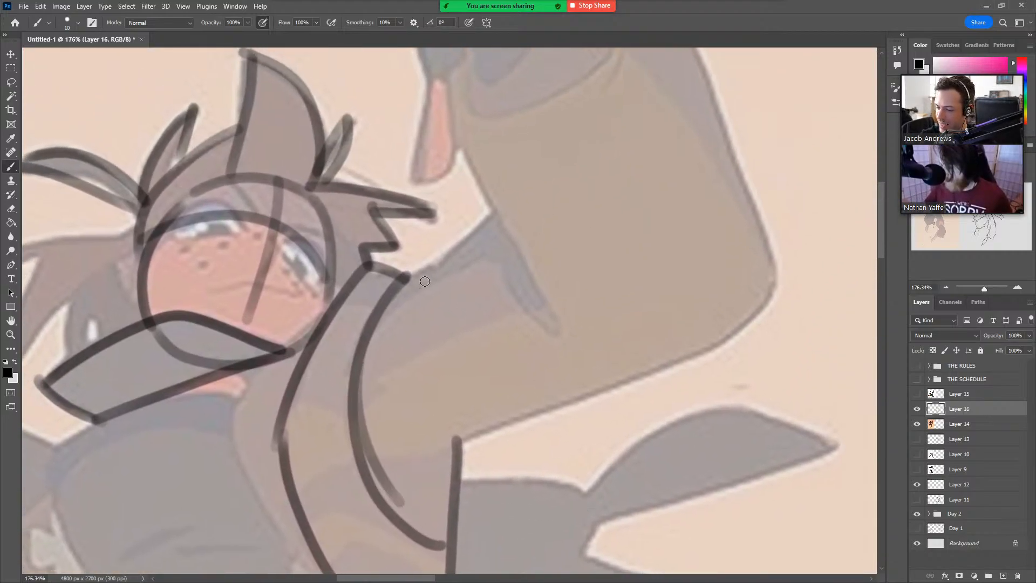
Trace the raised arm's sleeve as simple block forms from the shoulder past the elbow to the cuff.
{"action": "left_click_drag", "start_coordinate": [402, 283], "coordinate": [496, 212]}
{"action": "mouse_move", "coordinate": [367, 468]}
{"action": "left_mouse_down"}
{"action": "mouse_move", "coordinate": [428, 444]}
{"action": "mouse_move", "coordinate": [755, 305]}
{"action": "left_mouse_up"}
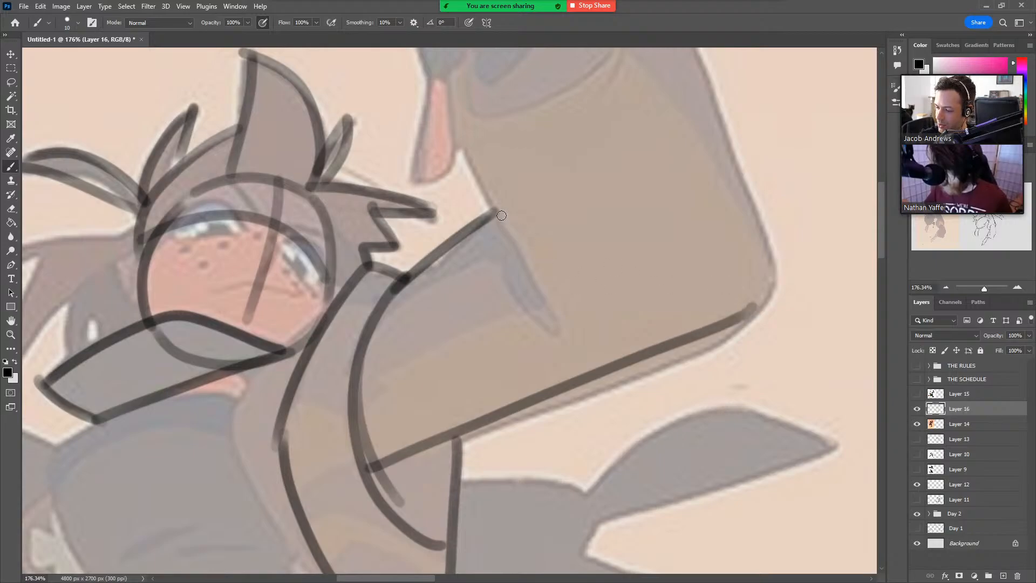
{"action": "left_click_drag", "start_coordinate": [491, 209], "coordinate": [758, 303]}
{"action": "mouse_move", "coordinate": [773, 260]}
{"action": "left_mouse_down"}
{"action": "mouse_move", "coordinate": [720, 372]}
{"action": "mouse_move", "coordinate": [620, 439]}
{"action": "left_mouse_up"}
{"action": "left_click_drag", "start_coordinate": [446, 413], "coordinate": [380, 282]}
{"action": "mouse_move", "coordinate": [379, 281]}
{"action": "left_mouse_down"}
{"action": "mouse_move", "coordinate": [429, 198]}
{"action": "mouse_move", "coordinate": [581, 157]}
{"action": "mouse_move", "coordinate": [737, 477]}
{"action": "mouse_move", "coordinate": [716, 508]}
{"action": "left_mouse_up"}
{"action": "left_click_drag", "start_coordinate": [741, 430], "coordinate": [685, 431]}
{"action": "left_click_drag", "start_coordinate": [693, 445], "coordinate": [493, 248]}
{"action": "left_click_drag", "start_coordinate": [734, 421], "coordinate": [694, 434]}
{"action": "left_click_drag", "start_coordinate": [740, 499], "coordinate": [593, 411]}
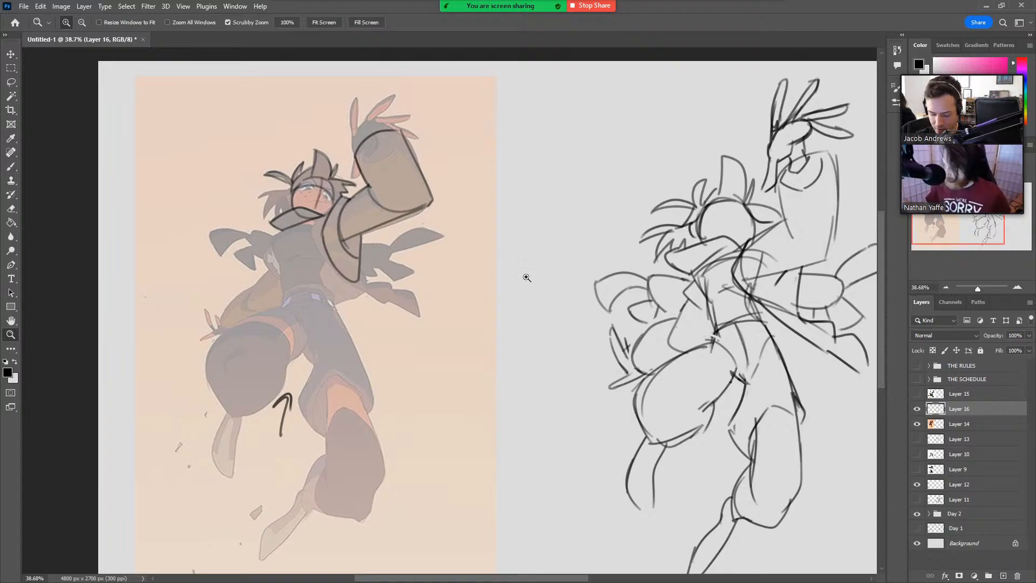
Lasso the traced construction lines over the reference figure, delete them and clear the selection.
{"action": "key", "text": "l"}
{"action": "mouse_move", "coordinate": [370, 317]}
{"action": "left_mouse_down"}
{"action": "mouse_move", "coordinate": [329, 316]}
{"action": "mouse_move", "coordinate": [483, 212]}
{"action": "mouse_move", "coordinate": [409, 340]}
{"action": "left_mouse_up"}
{"action": "key", "text": "Delete"}
{"action": "key", "text": "ctrl+d"}
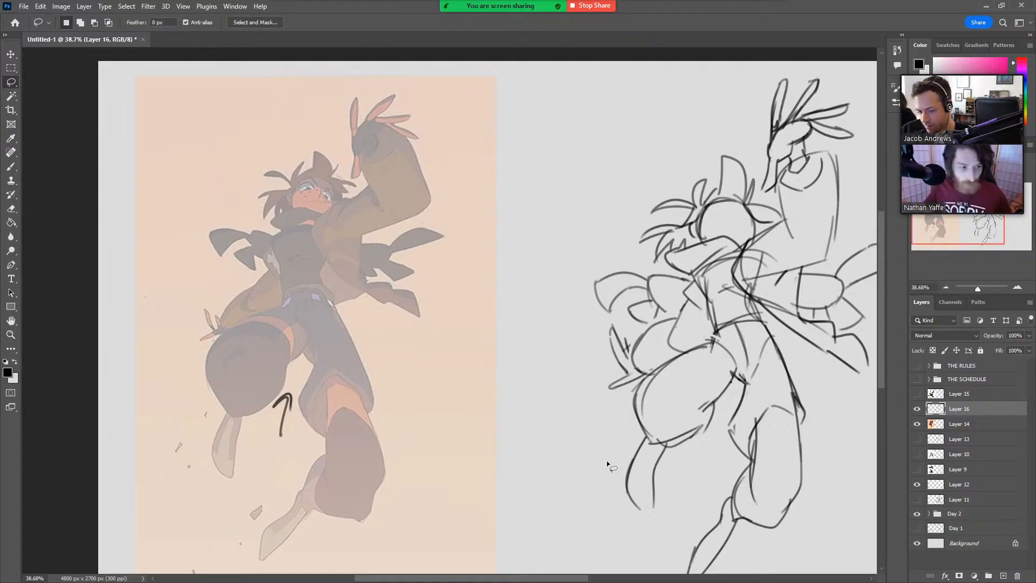
Restore the reference illustration layer to 100% opacity and make Layer 16 active for sketching.
{"action": "scroll", "coordinate": [615, 421], "scroll_direction": "right", "scroll_amount": 5}
{"action": "left_click", "coordinate": [979, 424]}
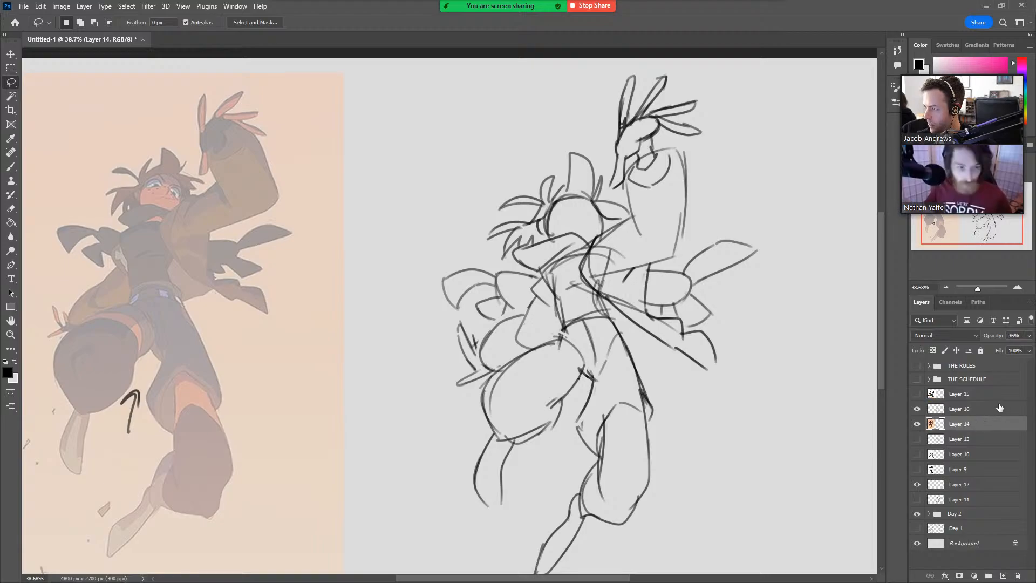
{"action": "left_click", "coordinate": [1029, 336]}
{"action": "left_click_drag", "start_coordinate": [1002, 349], "coordinate": [1029, 349]}
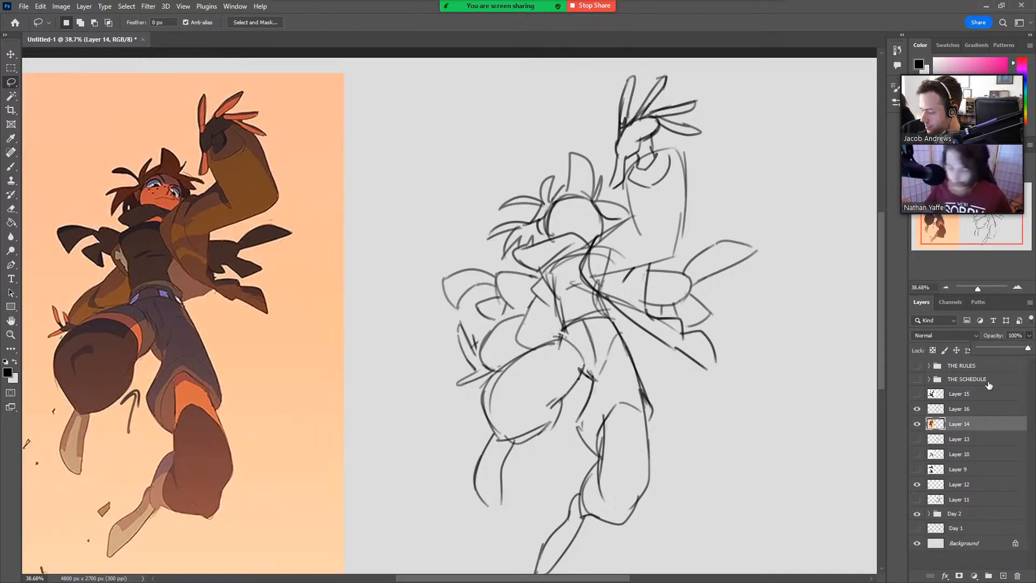
{"action": "left_click", "coordinate": [977, 413]}
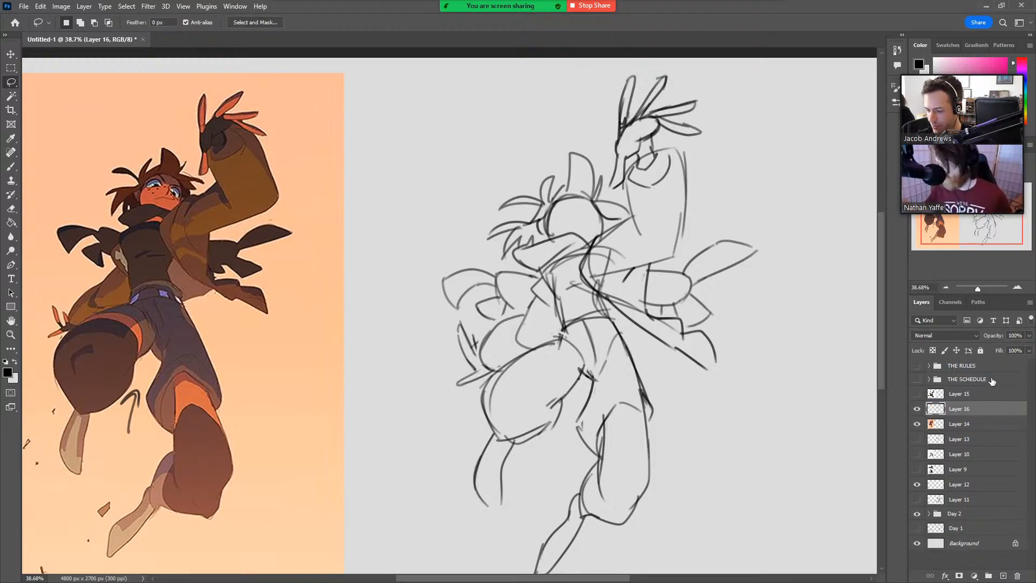
Sketch curved contour lines around the knees of the extended leg and the raised leg.
{"action": "key", "text": "b"}
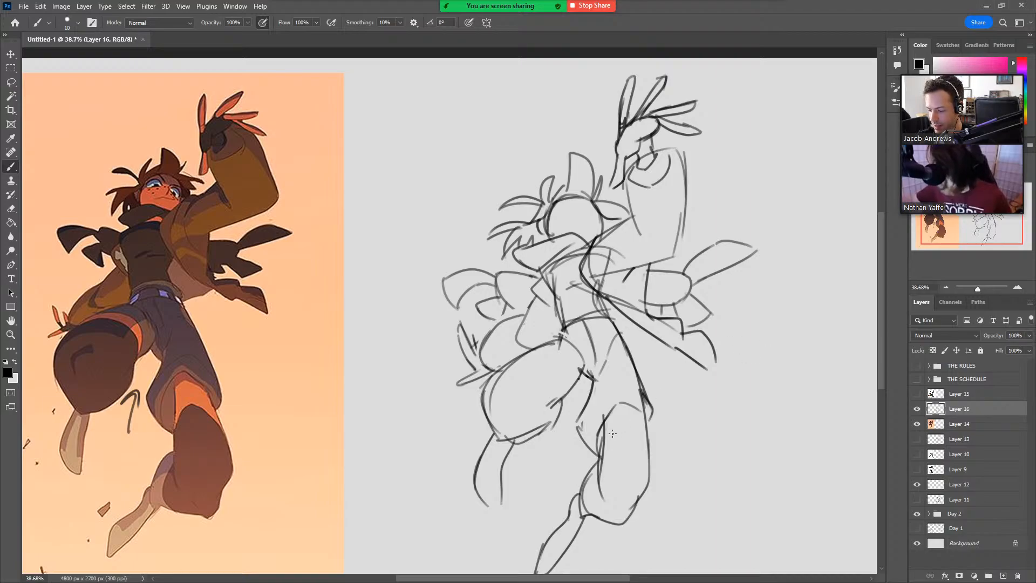
{"action": "mouse_move", "coordinate": [604, 451]}
{"action": "left_mouse_down"}
{"action": "mouse_move", "coordinate": [641, 435]}
{"action": "mouse_move", "coordinate": [651, 451]}
{"action": "left_mouse_up"}
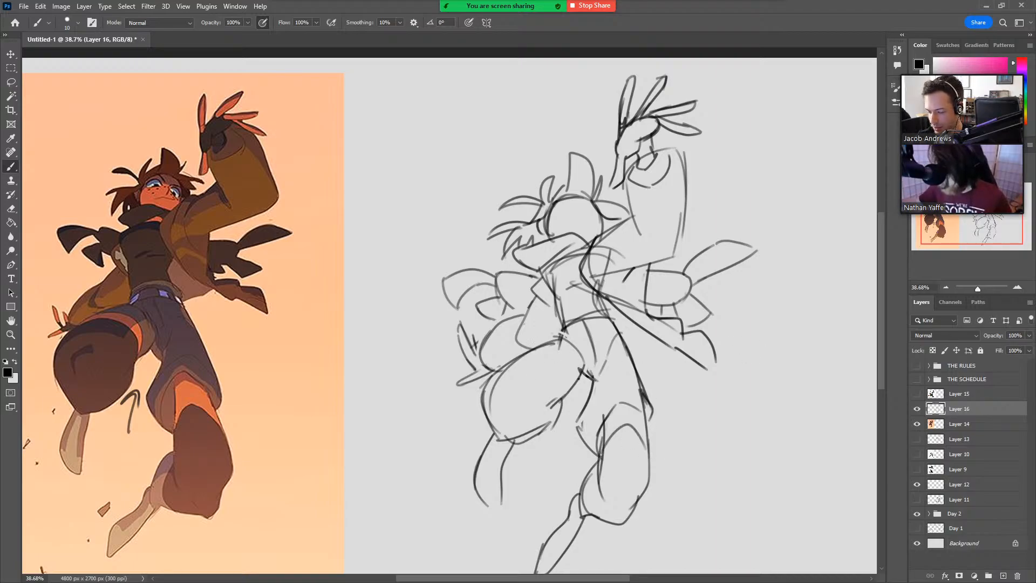
{"action": "mouse_move", "coordinate": [512, 363]}
{"action": "left_mouse_down"}
{"action": "mouse_move", "coordinate": [568, 362]}
{"action": "mouse_move", "coordinate": [563, 397]}
{"action": "left_mouse_up"}
{"action": "key", "text": "z"}
{"action": "left_click_drag", "start_coordinate": [762, 372], "coordinate": [749, 376]}
{"action": "key", "text": "b"}
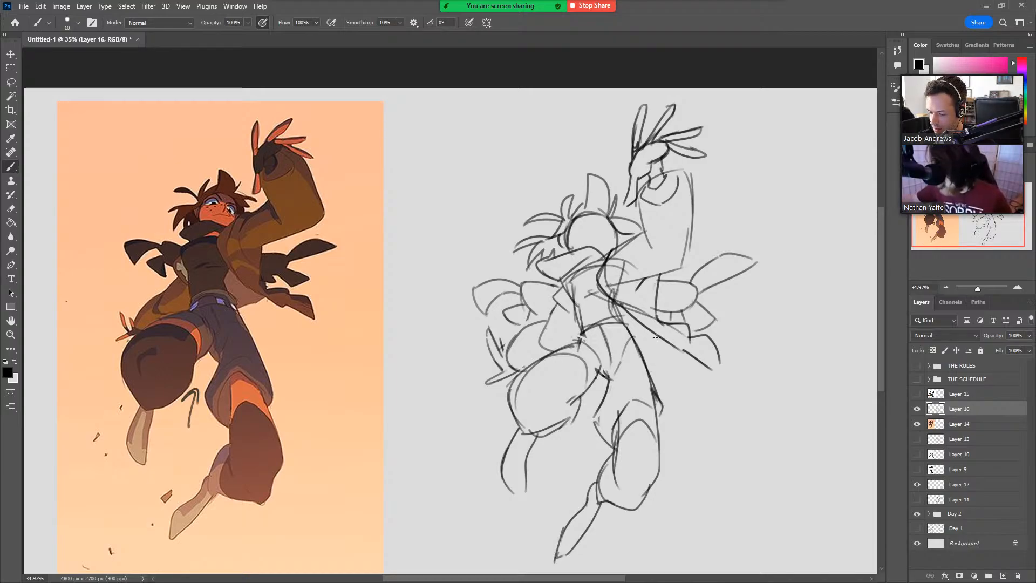
Sketch the jacket's short lower hem line beside the hip, under the flaring coat edge.
{"action": "left_click_drag", "start_coordinate": [658, 337], "coordinate": [638, 348]}
{"action": "key", "text": "z"}
{"action": "left_click_drag", "start_coordinate": [707, 330], "coordinate": [701, 330]}
{"action": "left_click_drag", "start_coordinate": [677, 419], "coordinate": [643, 393]}
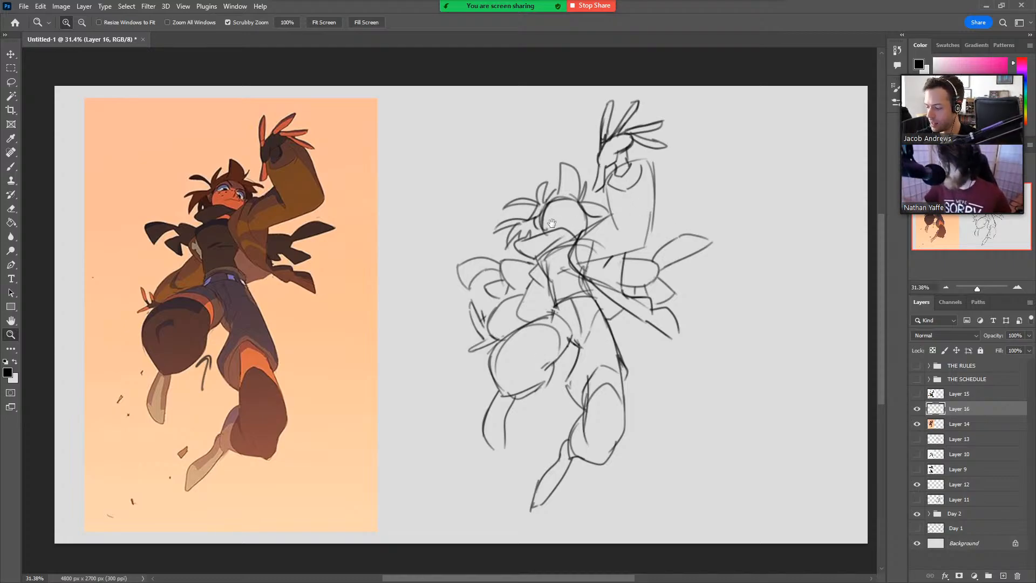
Sketch both eyes inside the head circle, angled with the upward head tilt, undoing stray strokes.
{"action": "left_click_drag", "start_coordinate": [549, 223], "coordinate": [702, 209]}
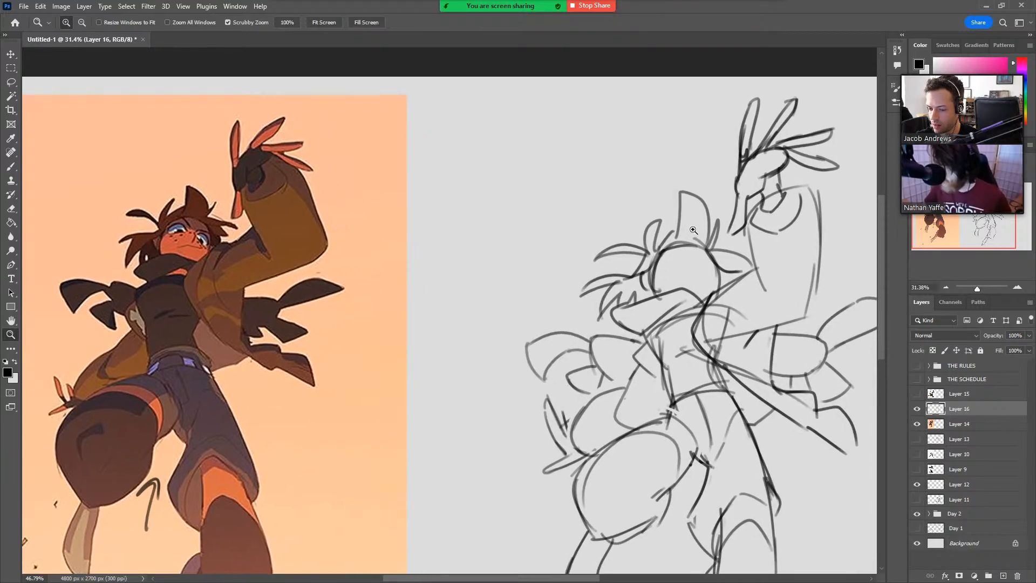
{"action": "key", "text": "b"}
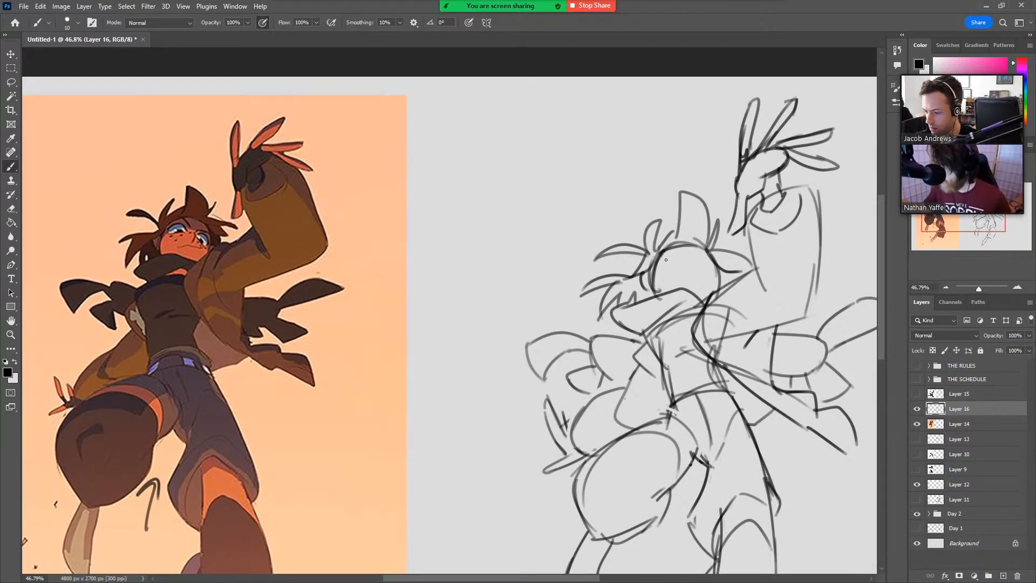
{"action": "mouse_move", "coordinate": [661, 262]}
{"action": "left_mouse_down"}
{"action": "mouse_move", "coordinate": [679, 255]}
{"action": "mouse_move", "coordinate": [678, 265]}
{"action": "left_mouse_up"}
{"action": "mouse_move", "coordinate": [661, 278]}
{"action": "left_mouse_down"}
{"action": "mouse_move", "coordinate": [678, 286]}
{"action": "mouse_move", "coordinate": [676, 255]}
{"action": "left_mouse_up"}
{"action": "key", "text": "ctrl+z"}
{"action": "key", "text": "ctrl+z"}
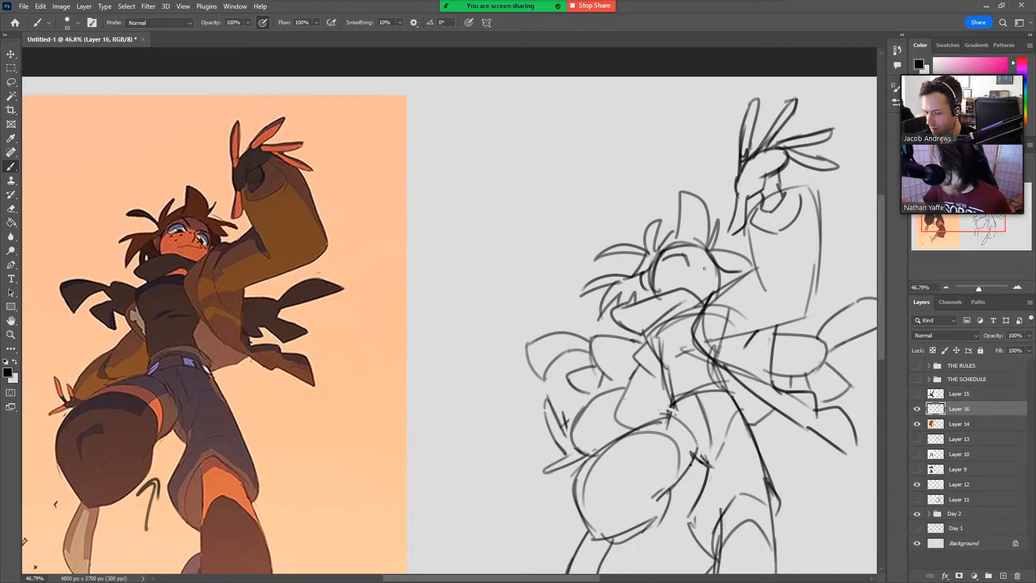
{"action": "mouse_move", "coordinate": [697, 267]}
{"action": "left_mouse_down"}
{"action": "mouse_move", "coordinate": [717, 281]}
{"action": "mouse_move", "coordinate": [707, 238]}
{"action": "mouse_move", "coordinate": [673, 264]}
{"action": "left_mouse_up"}
{"action": "key", "text": "ctrl+z"}
{"action": "key", "text": "ctrl+z"}
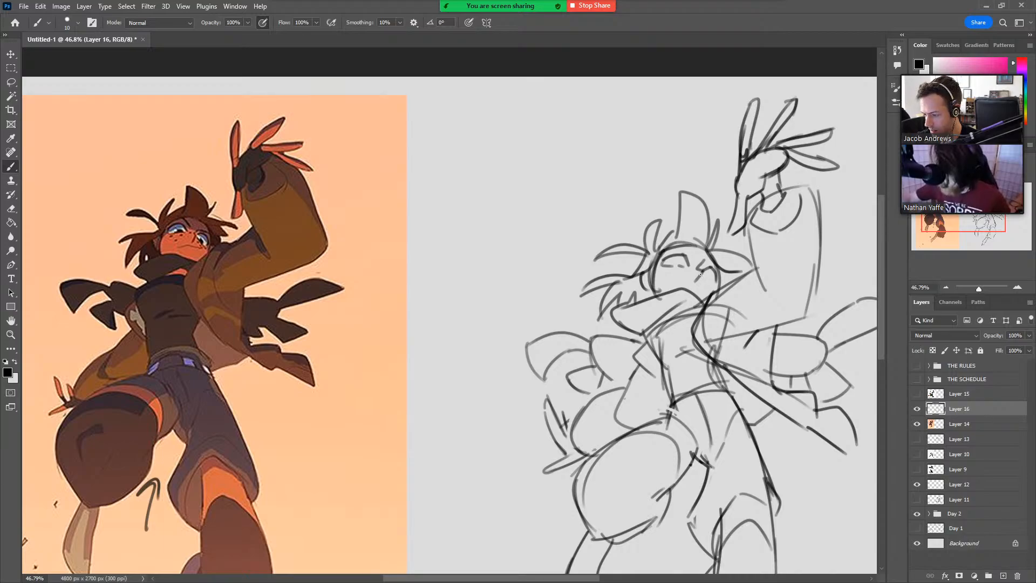
{"action": "mouse_move", "coordinate": [700, 275]}
{"action": "left_mouse_down"}
{"action": "mouse_move", "coordinate": [714, 281]}
{"action": "mouse_move", "coordinate": [672, 264]}
{"action": "left_mouse_up"}
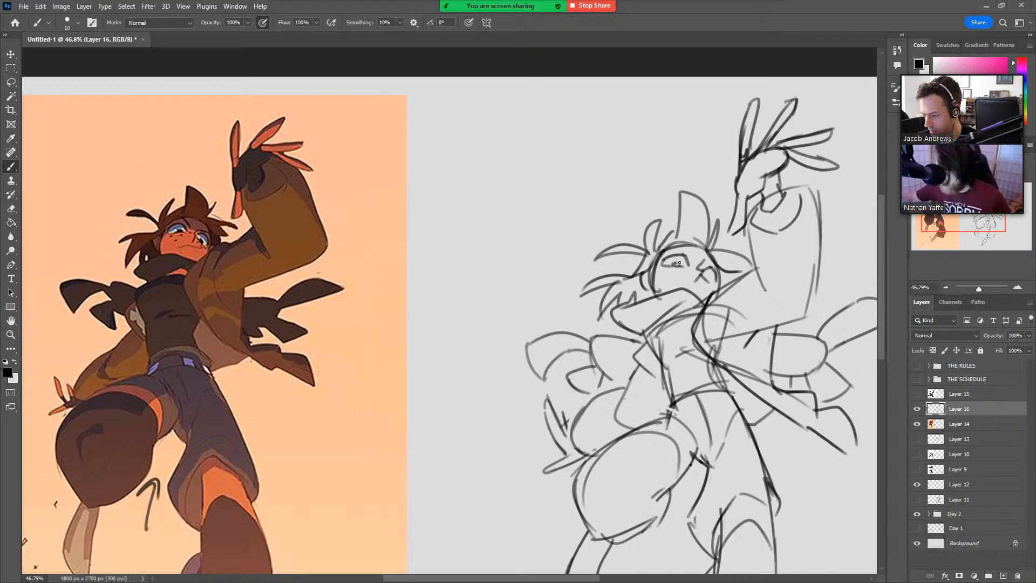
{"action": "key", "text": "ctrl+z"}
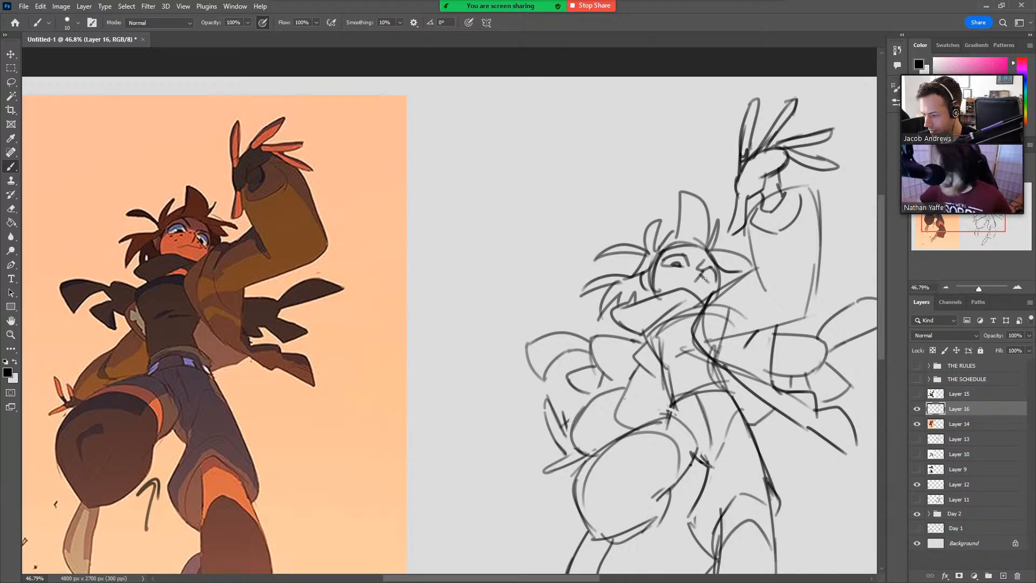
Add angled eyebrows, a small mouth and cheek freckles to the face, undoing unwanted strokes.
{"action": "mouse_move", "coordinate": [680, 253]}
{"action": "left_mouse_down"}
{"action": "mouse_move", "coordinate": [689, 241]}
{"action": "mouse_move", "coordinate": [690, 254]}
{"action": "left_mouse_up"}
{"action": "key", "text": "ctrl+z"}
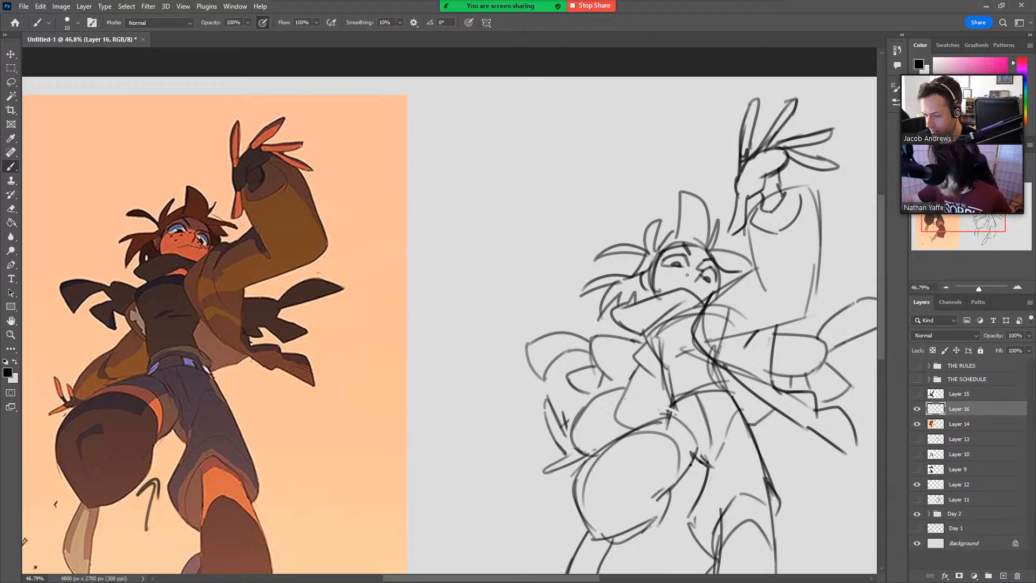
{"action": "left_click_drag", "start_coordinate": [674, 285], "coordinate": [715, 292]}
{"action": "key", "text": "ctrl+z"}
{"action": "key", "text": "ctrl+z"}
{"action": "key", "text": "ctrl+z"}
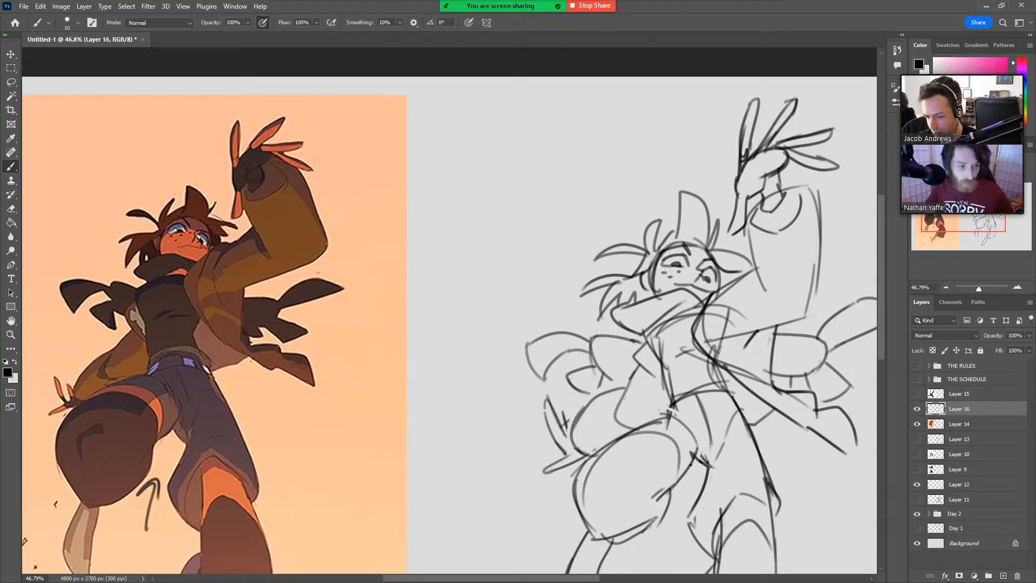
Erase a stray mark by the mouth corner and darken the eyes to finish the face.
{"action": "key", "text": "e"}
{"action": "mouse_move", "coordinate": [711, 290]}
{"action": "left_mouse_down"}
{"action": "mouse_move", "coordinate": [703, 294]}
{"action": "mouse_move", "coordinate": [714, 292]}
{"action": "left_mouse_up"}
{"action": "key", "text": "b"}
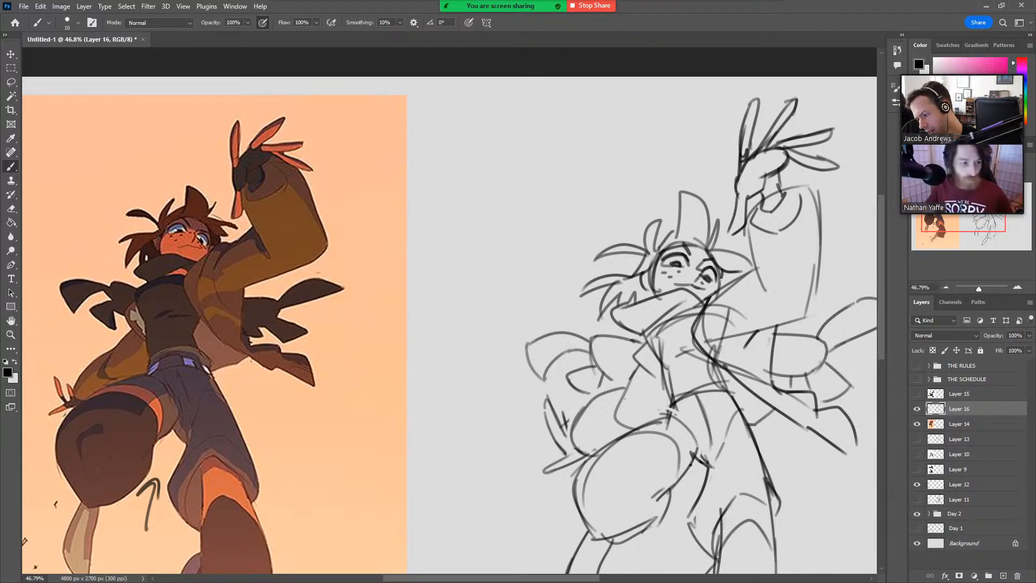
{"action": "key", "text": "z"}
{"action": "left_click_drag", "start_coordinate": [739, 259], "coordinate": [723, 261]}
{"action": "left_click_drag", "start_coordinate": [777, 411], "coordinate": [702, 344]}
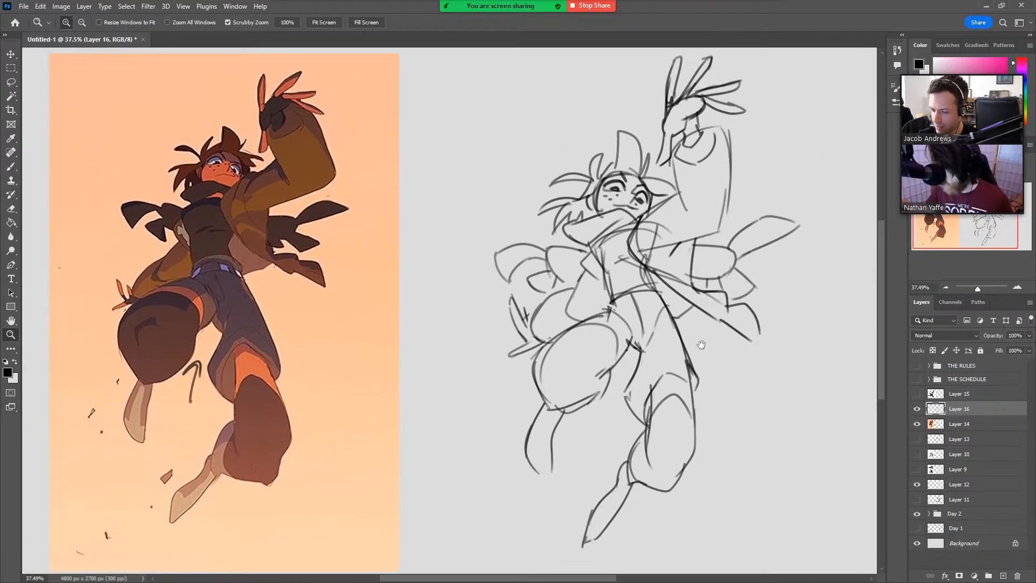
{"action": "left_click_drag", "start_coordinate": [710, 298], "coordinate": [700, 308]}
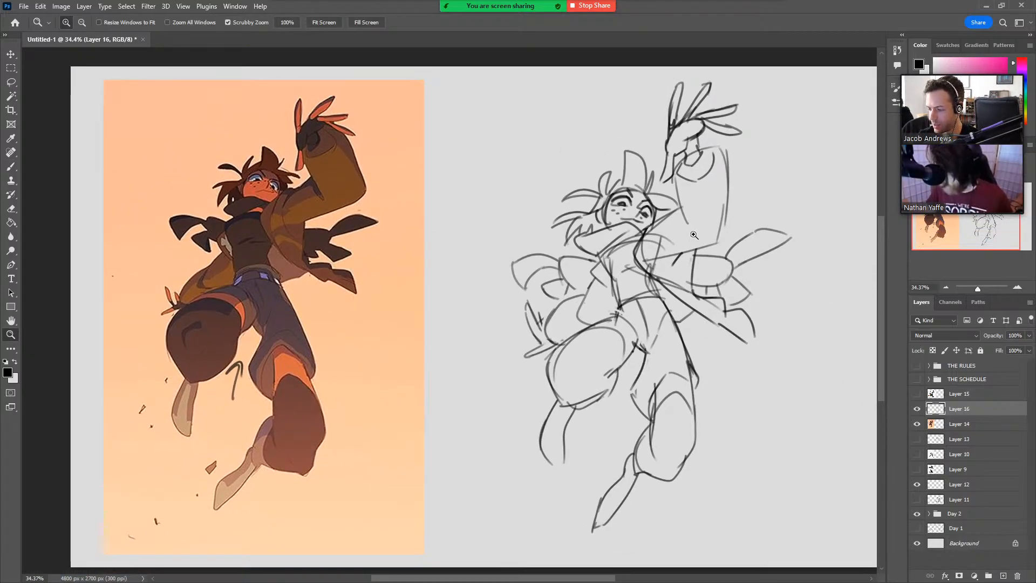
Draw small downward arrows above the heads of both the sketched figure and the reference figure.
{"action": "left_click_drag", "start_coordinate": [642, 210], "coordinate": [660, 168]}
{"action": "key", "text": "b"}
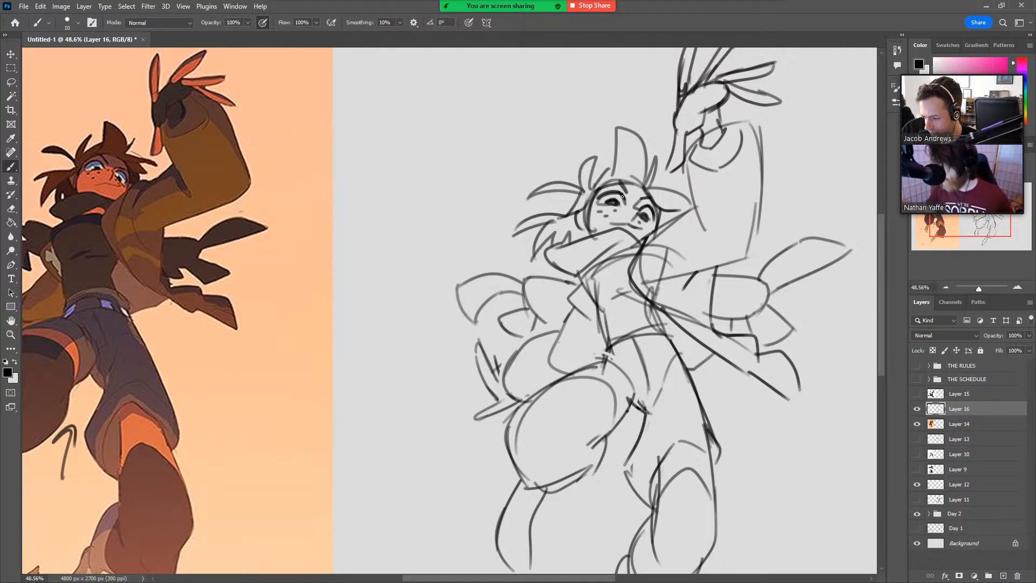
{"action": "key", "text": "z"}
{"action": "left_click_drag", "start_coordinate": [681, 205], "coordinate": [675, 234]}
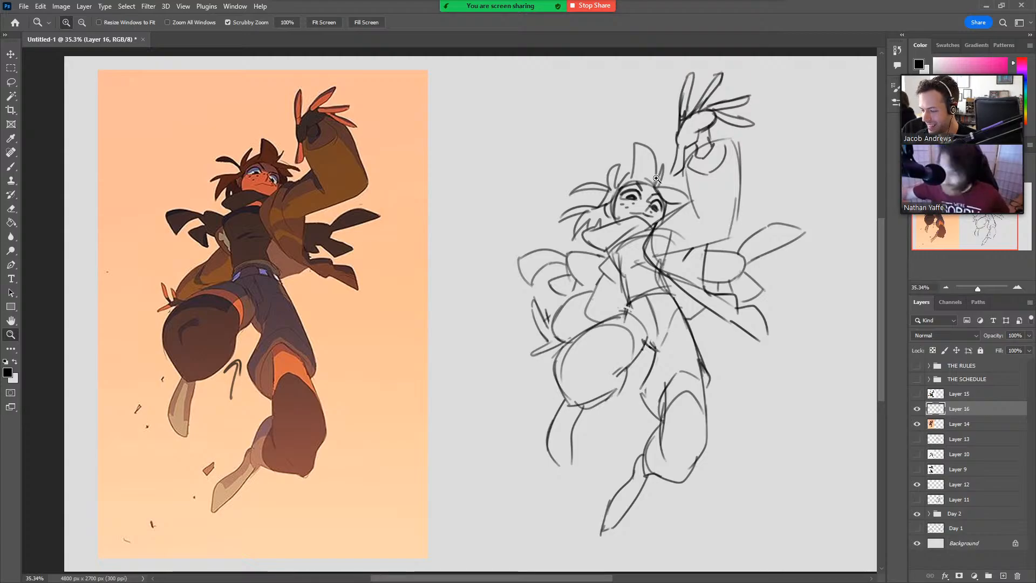
{"action": "key", "text": "b"}
{"action": "left_click_drag", "start_coordinate": [605, 122], "coordinate": [611, 150]}
{"action": "left_click_drag", "start_coordinate": [599, 136], "coordinate": [624, 129]}
{"action": "left_click_drag", "start_coordinate": [225, 101], "coordinate": [234, 135]}
{"action": "left_click_drag", "start_coordinate": [223, 122], "coordinate": [242, 114]}
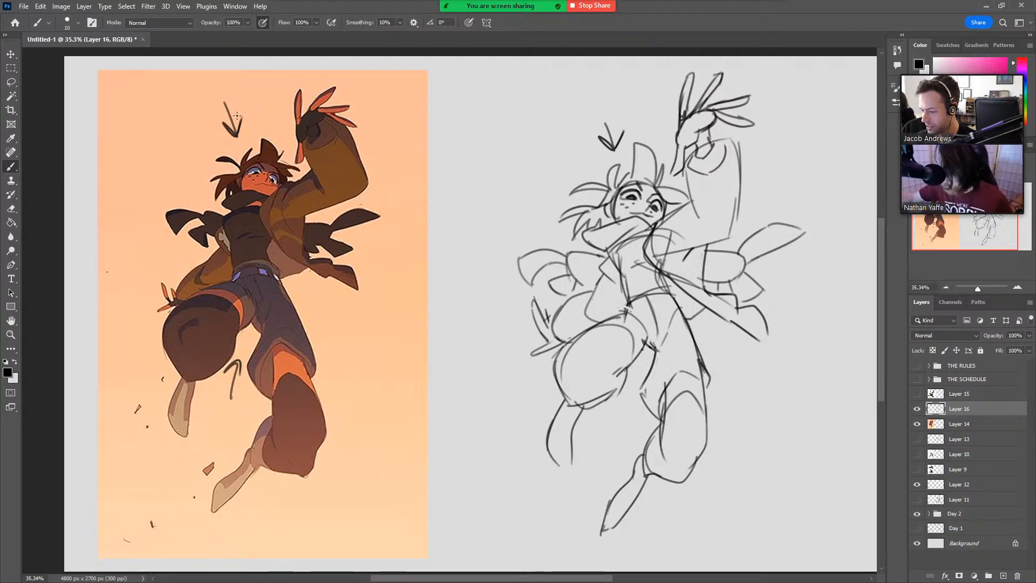
Erase parts of the sketched face and redraw the eyelids and mouth line.
{"action": "key", "text": "z"}
{"action": "left_click_drag", "start_coordinate": [633, 175], "coordinate": [703, 266]}
{"action": "key", "text": "e"}
{"action": "mouse_move", "coordinate": [645, 230]}
{"action": "left_mouse_down"}
{"action": "mouse_move", "coordinate": [690, 244]}
{"action": "mouse_move", "coordinate": [674, 244]}
{"action": "left_mouse_up"}
{"action": "key", "text": "b"}
{"action": "key", "text": "e"}
{"action": "key", "text": "b"}
{"action": "key", "text": "e"}
{"action": "key", "text": "b"}
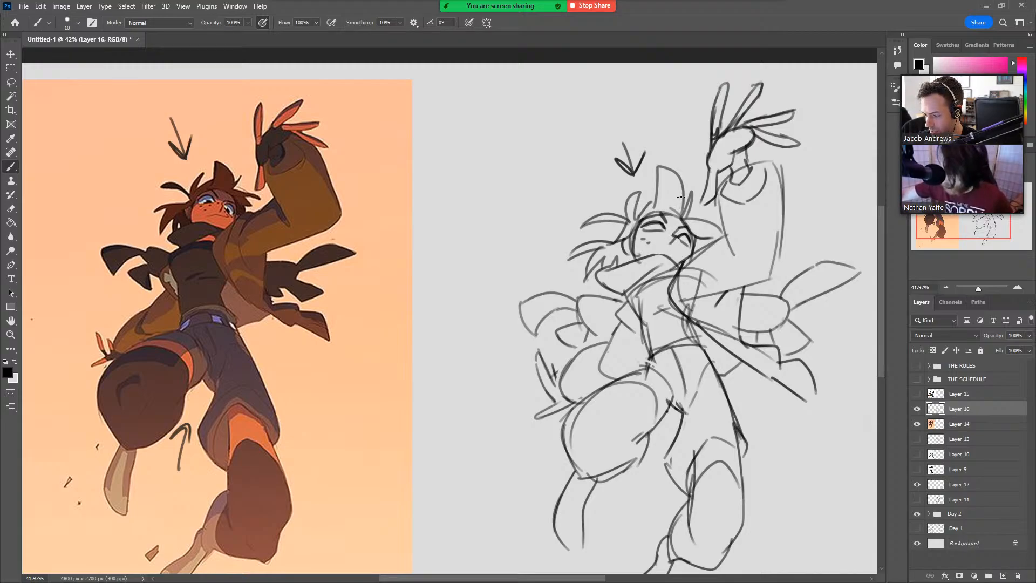
{"action": "key", "text": "e"}
{"action": "left_click_drag", "start_coordinate": [645, 241], "coordinate": [651, 244]}
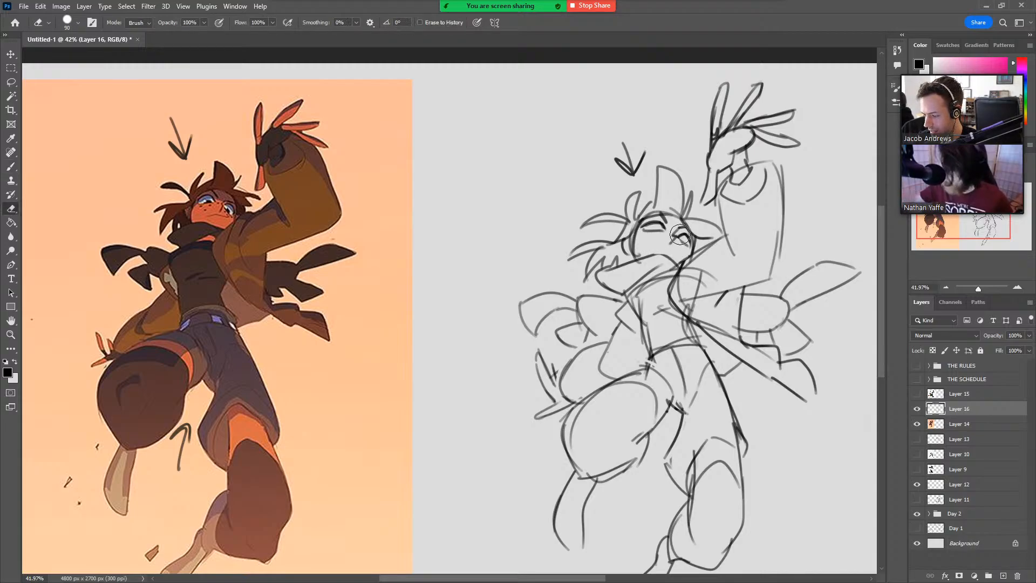
{"action": "key", "text": "b"}
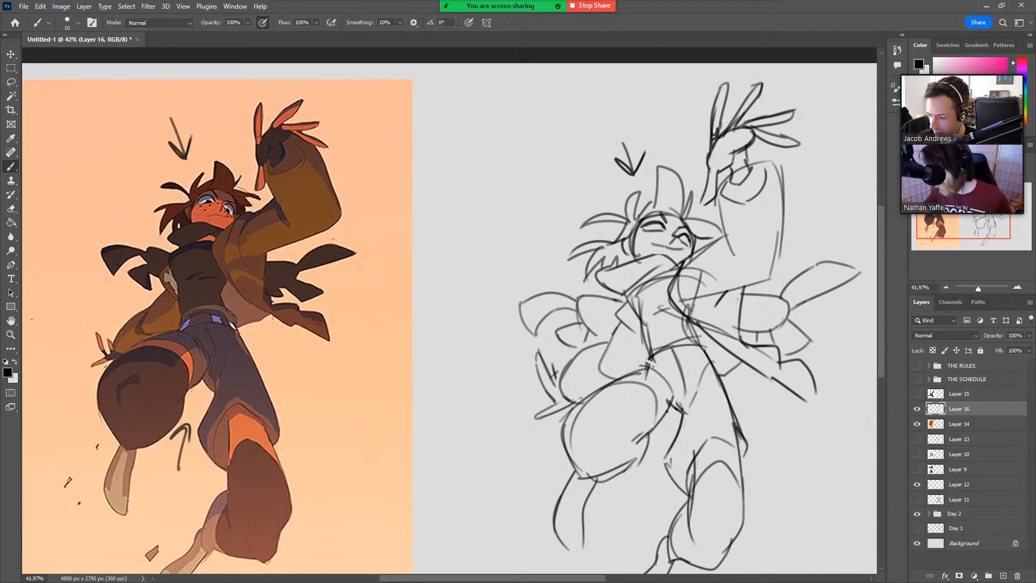
{"action": "key", "text": "ctrl+space"}
{"action": "left_click_drag", "start_coordinate": [222, 198], "coordinate": [286, 205]}
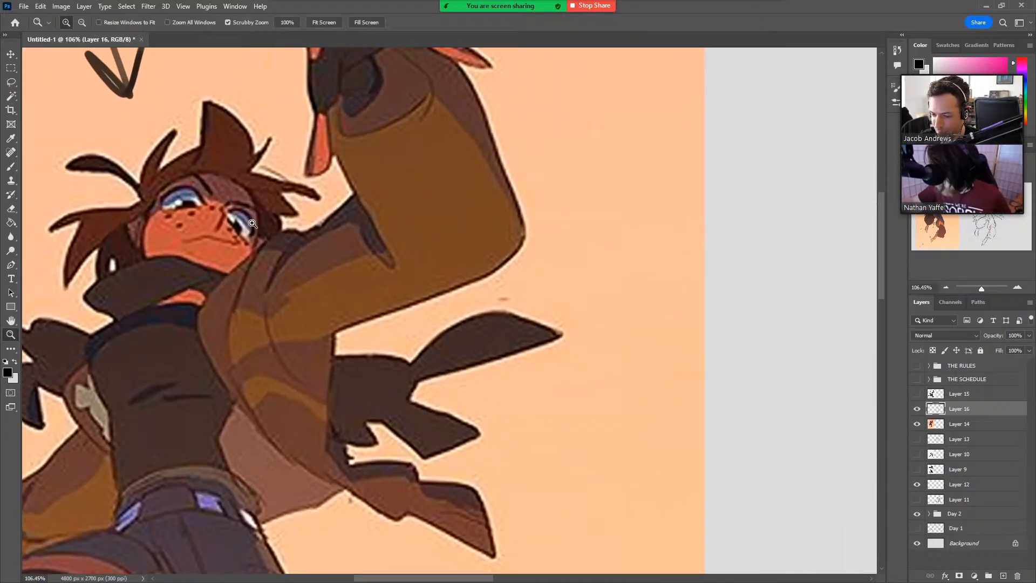
{"action": "left_click_drag", "start_coordinate": [270, 281], "coordinate": [240, 248]}
{"action": "mouse_move", "coordinate": [241, 270]}
{"action": "left_mouse_down"}
{"action": "mouse_move", "coordinate": [240, 248]}
{"action": "mouse_move", "coordinate": [264, 254]}
{"action": "left_mouse_up"}
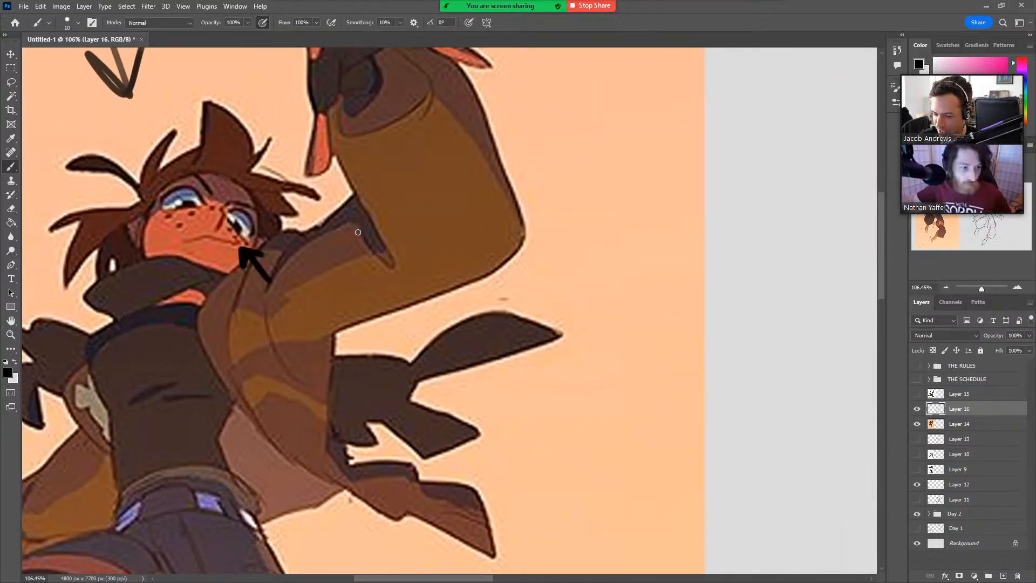
{"action": "key", "text": "ctrl+z"}
{"action": "key", "text": "ctrl+z"}
{"action": "key", "text": "ctrl+space"}
{"action": "left_click_drag", "start_coordinate": [357, 233], "coordinate": [316, 240]}
Refine both eyes of the sketched face and darken their pupils, undoing a stray stroke.
{"action": "left_click_drag", "start_coordinate": [799, 309], "coordinate": [730, 315]}
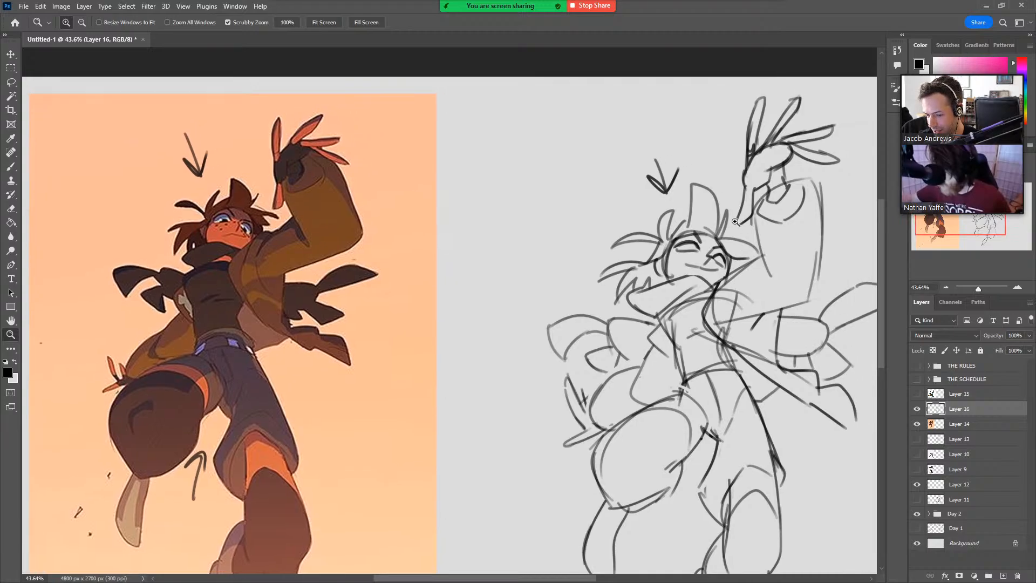
{"action": "left_click_drag", "start_coordinate": [735, 221], "coordinate": [738, 207]}
{"action": "key", "text": "e"}
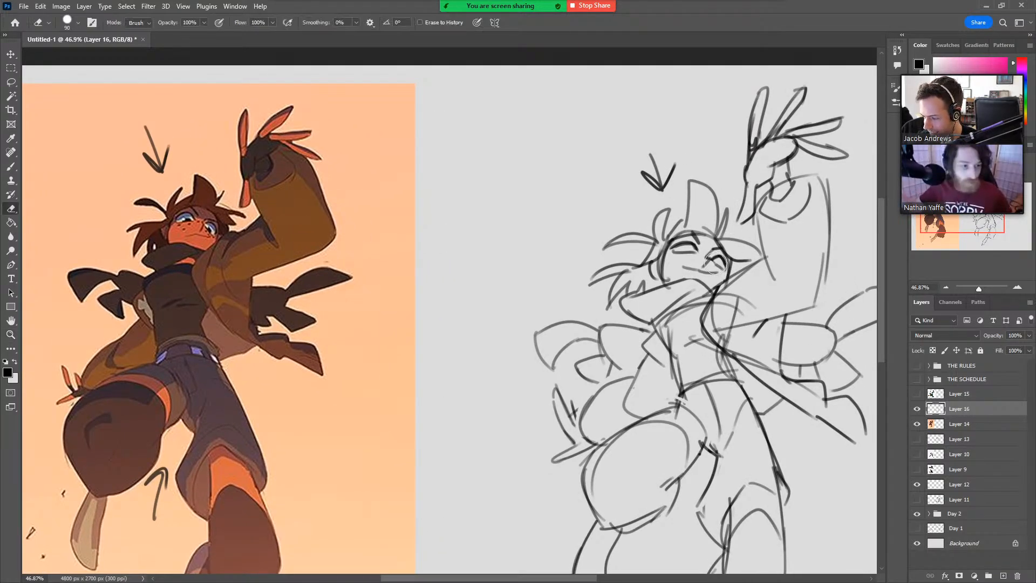
{"action": "key", "text": "b"}
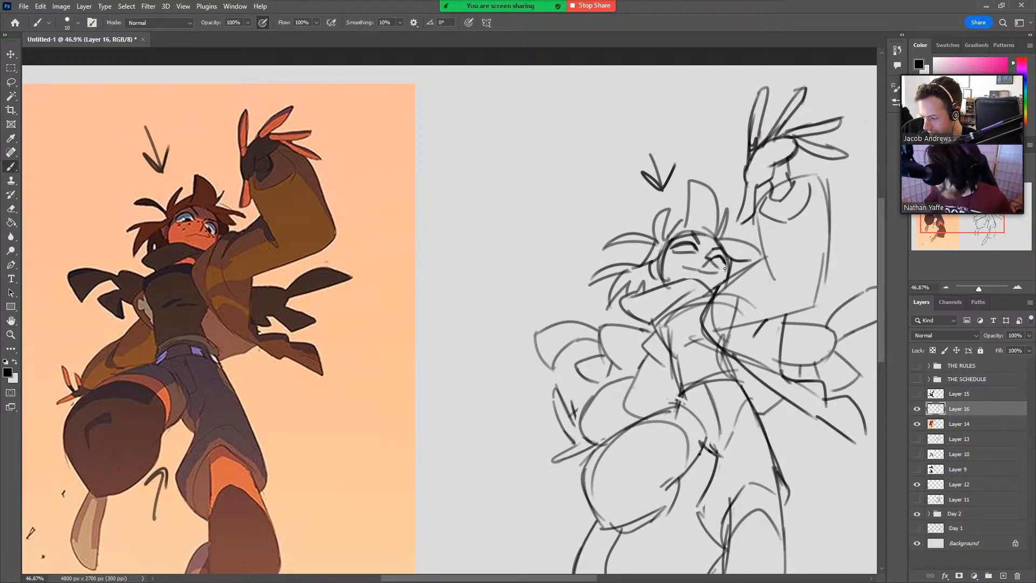
{"action": "mouse_move", "coordinate": [684, 252]}
{"action": "left_mouse_down"}
{"action": "mouse_move", "coordinate": [718, 264]}
{"action": "mouse_move", "coordinate": [690, 251]}
{"action": "left_mouse_up"}
{"action": "key", "text": "e"}
{"action": "key", "text": "b"}
{"action": "key", "text": "ctrl+z"}
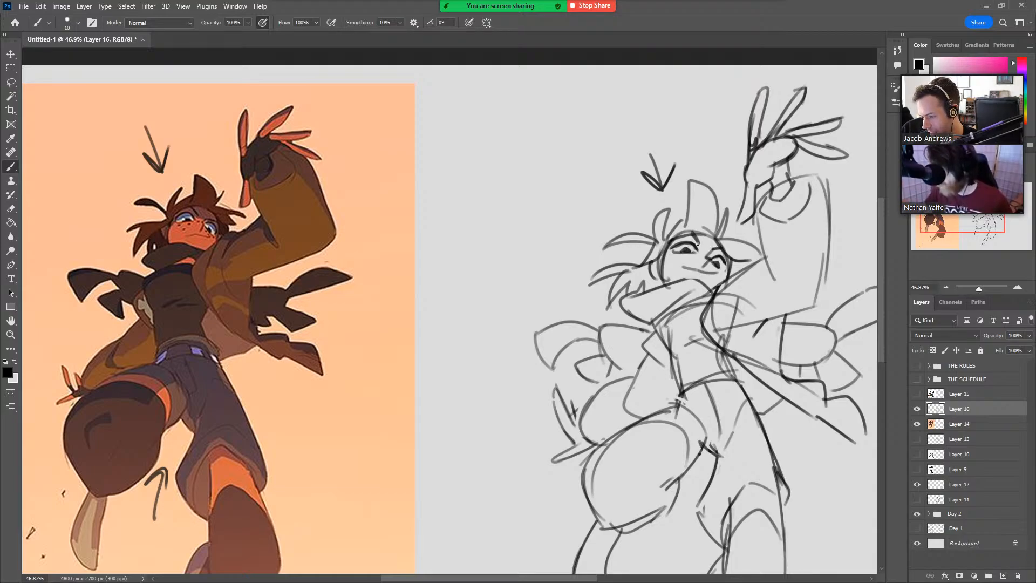
{"action": "key", "text": "z"}
{"action": "left_click_drag", "start_coordinate": [755, 237], "coordinate": [745, 250]}
{"action": "left_click_drag", "start_coordinate": [771, 420], "coordinate": [641, 372]}
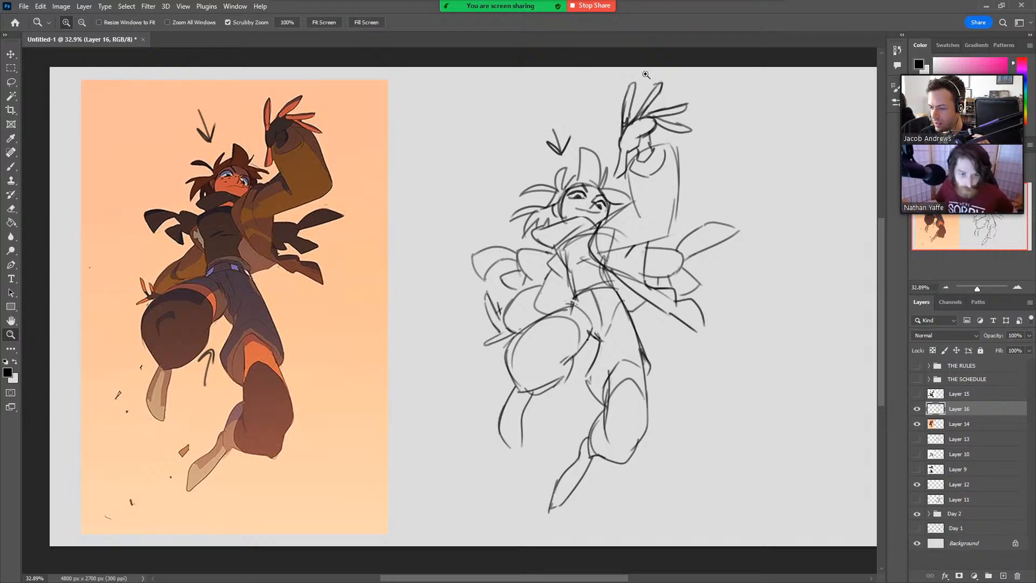
Stop the screen share in Zoom and restart it with the Photoshop document window.
{"action": "left_click", "coordinate": [599, 6]}
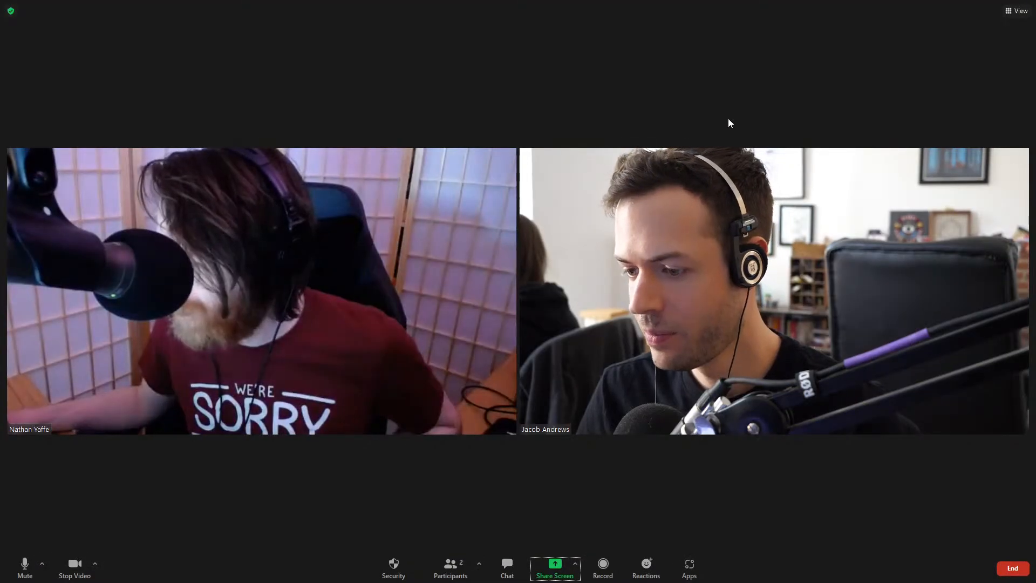
{"action": "left_click", "coordinate": [555, 574]}
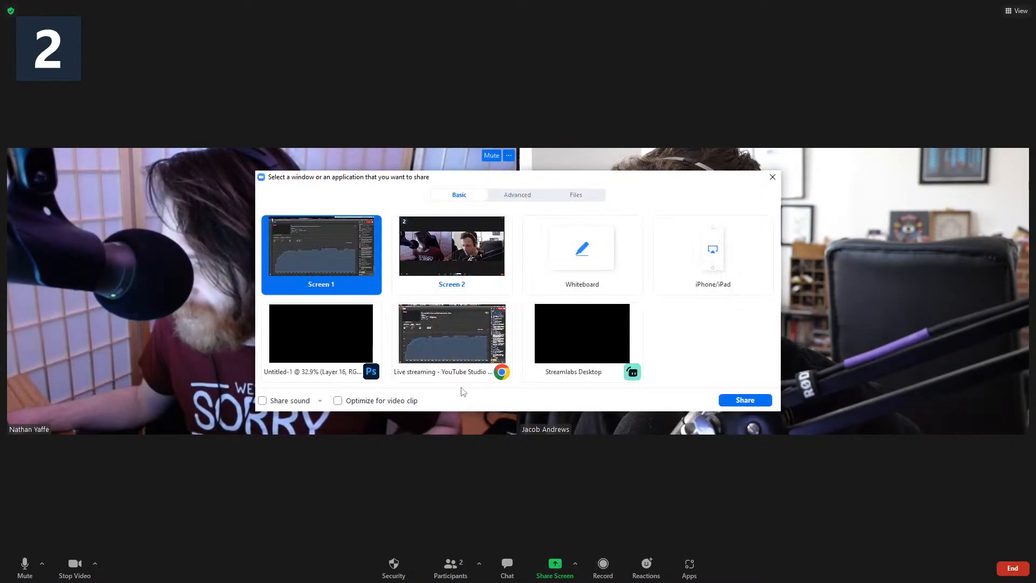
{"action": "left_click", "coordinate": [314, 335]}
{"action": "left_click", "coordinate": [736, 400]}
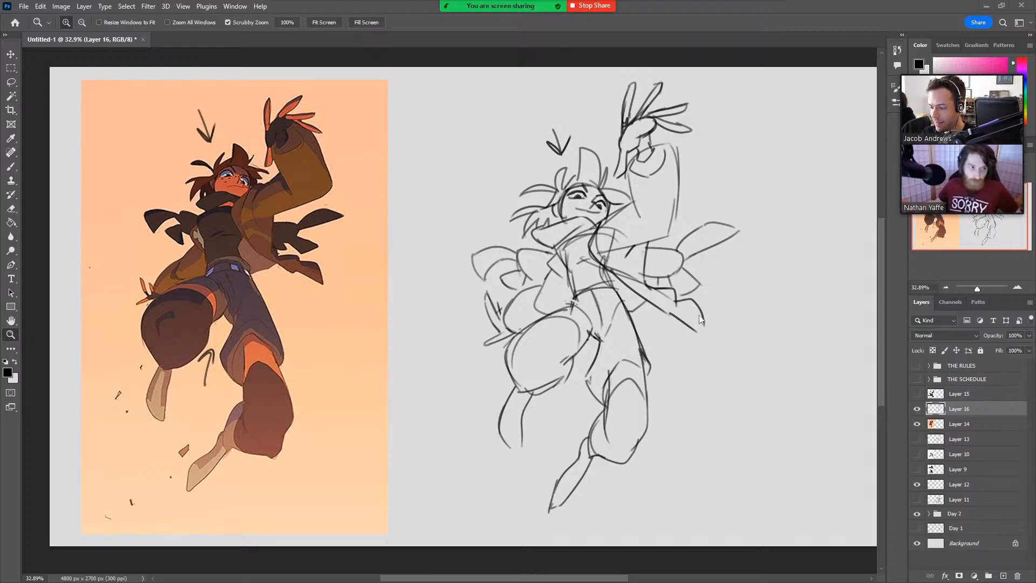
Hide Layers 16 and 14 and add a new empty layer above Layer 15.
{"action": "left_click", "coordinate": [324, 23]}
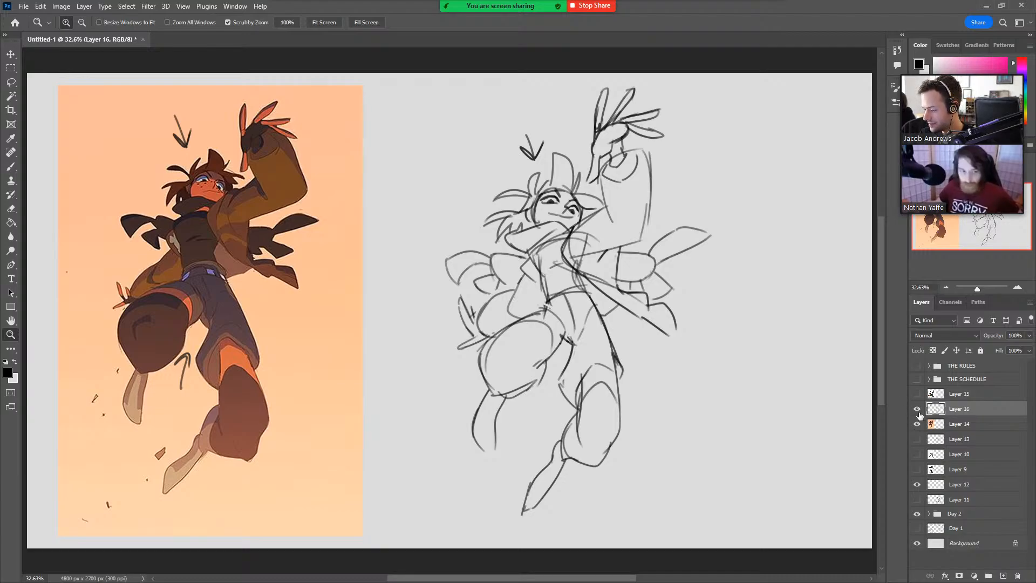
{"action": "left_click_drag", "start_coordinate": [921, 414], "coordinate": [920, 427]}
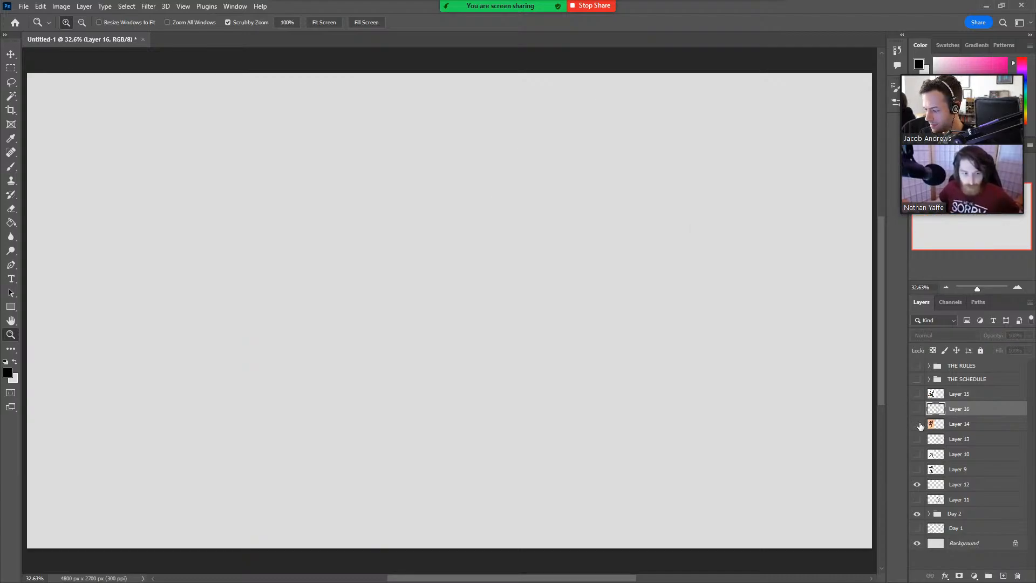
{"action": "left_click", "coordinate": [960, 395]}
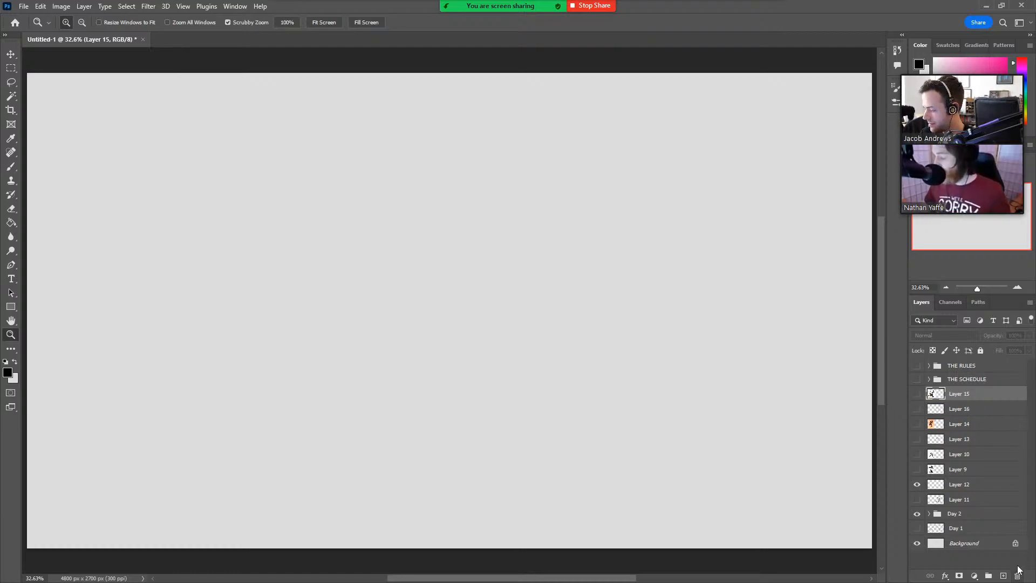
{"action": "left_click", "coordinate": [1002, 576]}
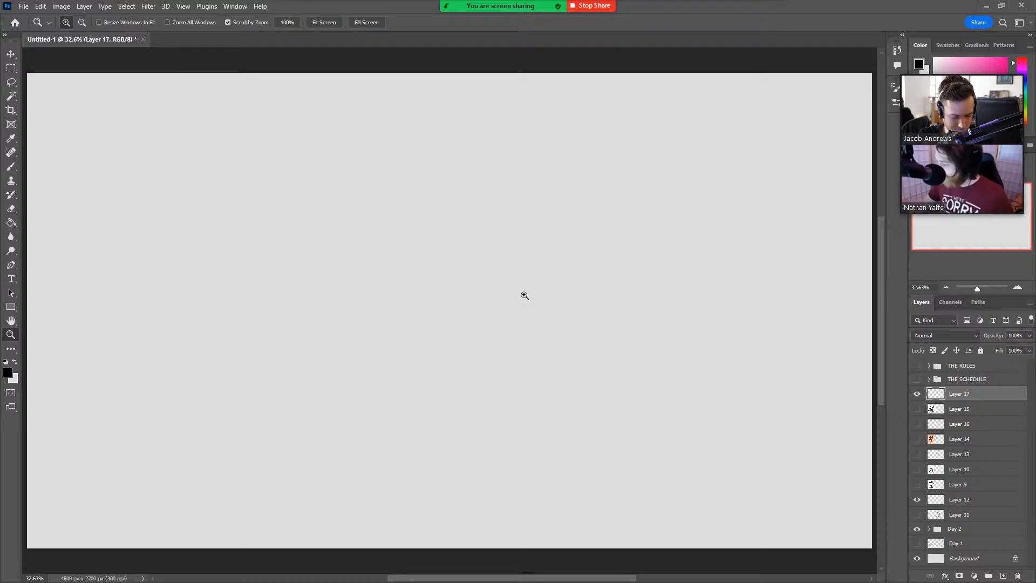
Sketch a tilted egg-shaped torso with a small oval inside its upper end, undoing stray strokes.
{"action": "key", "text": "b"}
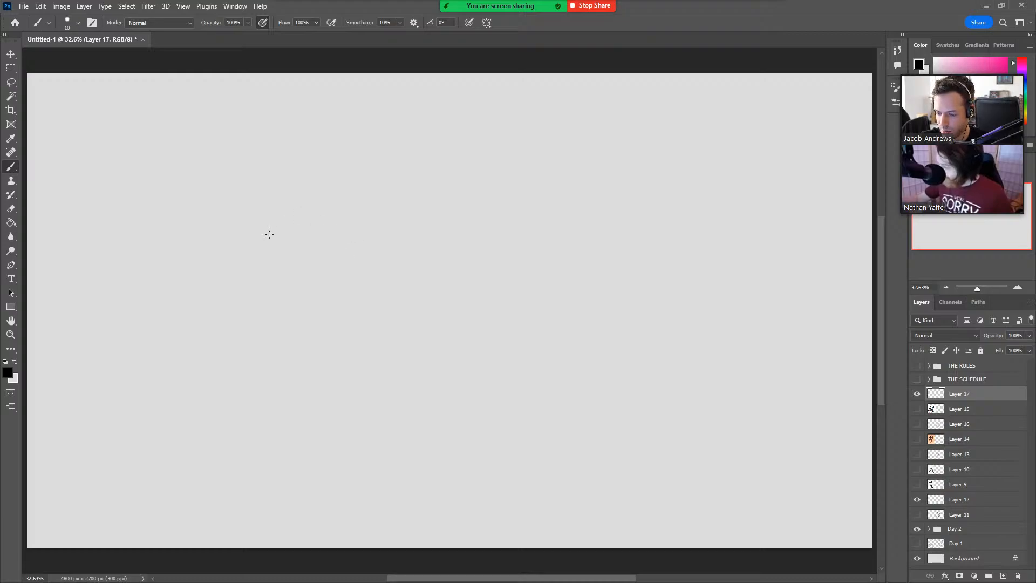
{"action": "mouse_move", "coordinate": [260, 286]}
{"action": "left_mouse_down"}
{"action": "mouse_move", "coordinate": [226, 212]}
{"action": "mouse_move", "coordinate": [257, 195]}
{"action": "mouse_move", "coordinate": [305, 267]}
{"action": "left_mouse_up"}
{"action": "left_click_drag", "start_coordinate": [302, 278], "coordinate": [291, 291]}
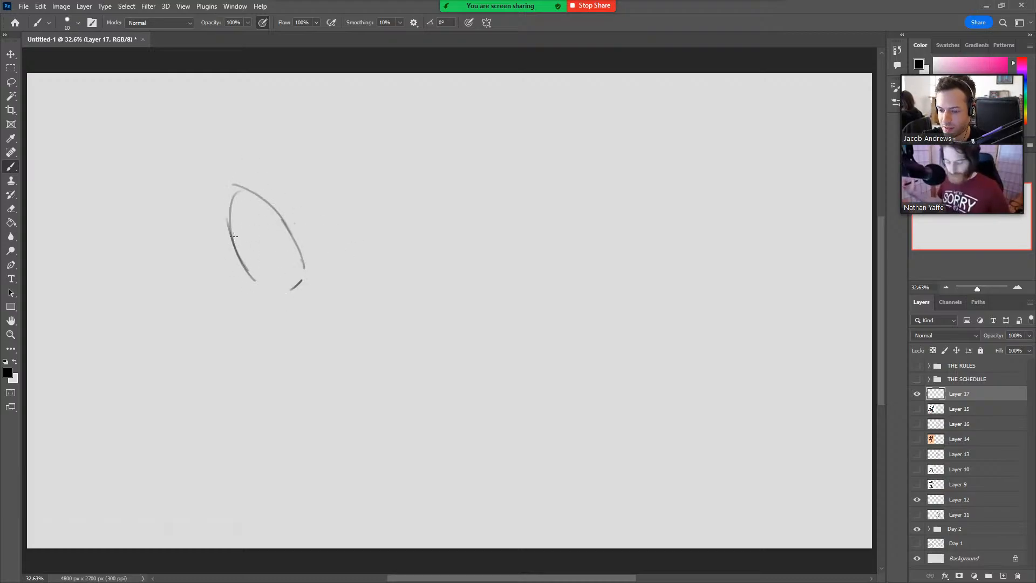
{"action": "left_click_drag", "start_coordinate": [233, 235], "coordinate": [219, 143]}
{"action": "key", "text": "ctrl+z"}
{"action": "mouse_move", "coordinate": [241, 260]}
{"action": "left_mouse_down"}
{"action": "mouse_move", "coordinate": [220, 143]}
{"action": "mouse_move", "coordinate": [256, 195]}
{"action": "left_mouse_up"}
{"action": "left_click_drag", "start_coordinate": [252, 193], "coordinate": [239, 240]}
{"action": "key", "text": "ctrl+z"}
Sketch the raised arm reaching up from the torso, bent at the elbow, undoing unwanted strokes.
{"action": "key", "text": "ctrl+z"}
{"action": "mouse_move", "coordinate": [262, 204]}
{"action": "left_mouse_down"}
{"action": "mouse_move", "coordinate": [199, 149]}
{"action": "mouse_move", "coordinate": [224, 227]}
{"action": "mouse_move", "coordinate": [251, 240]}
{"action": "mouse_move", "coordinate": [261, 190]}
{"action": "mouse_move", "coordinate": [296, 270]}
{"action": "left_mouse_up"}
{"action": "left_click_drag", "start_coordinate": [232, 273], "coordinate": [298, 307]}
{"action": "key", "text": "ctrl+z"}
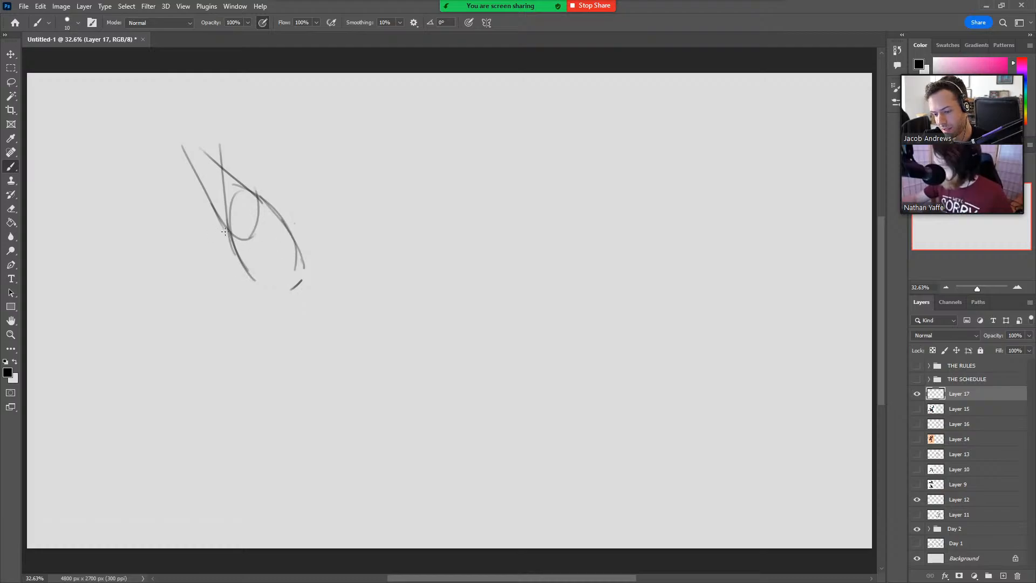
{"action": "left_click_drag", "start_coordinate": [230, 234], "coordinate": [245, 289]}
{"action": "key", "text": "ctrl+z"}
{"action": "mouse_move", "coordinate": [181, 146]}
{"action": "left_mouse_down"}
{"action": "mouse_move", "coordinate": [212, 119]}
{"action": "mouse_move", "coordinate": [200, 148]}
{"action": "left_mouse_up"}
Extend both sides of the torso down to the waist and sketch the rounded hip curve below it.
{"action": "left_click_drag", "start_coordinate": [270, 210], "coordinate": [335, 294]}
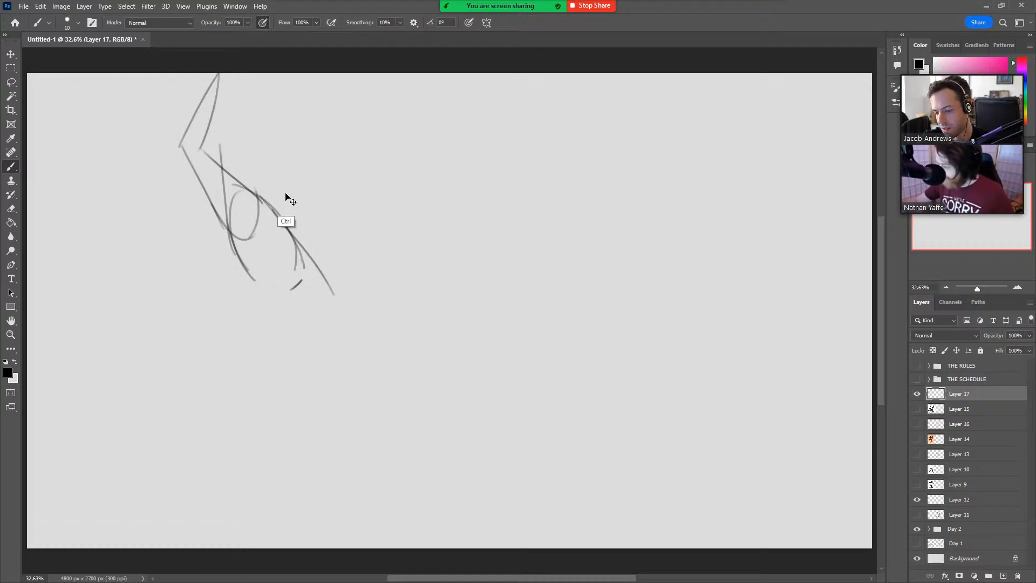
{"action": "key", "text": "ctrl+z"}
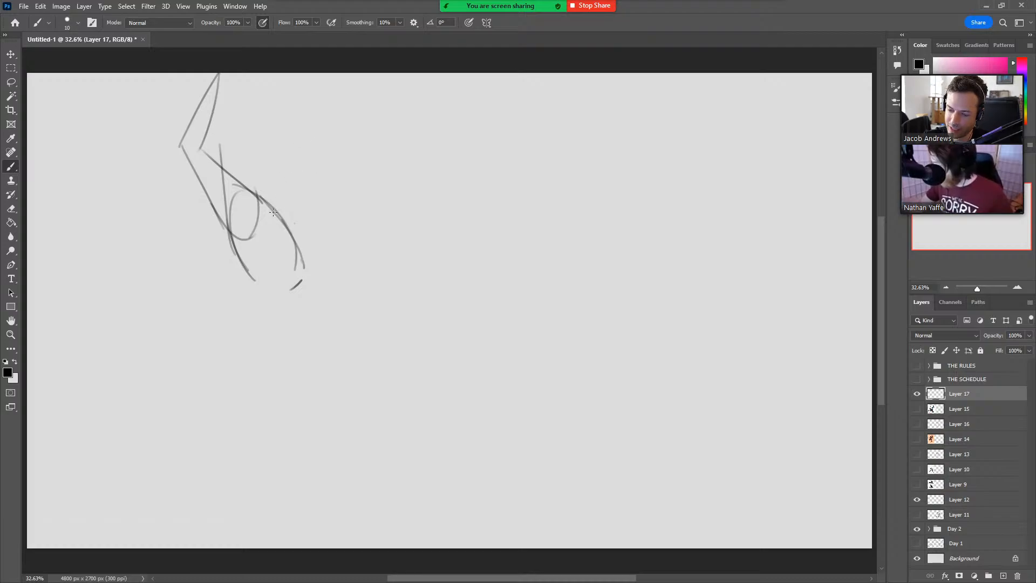
{"action": "left_click_drag", "start_coordinate": [298, 282], "coordinate": [264, 312]}
{"action": "key", "text": "ctrl+z"}
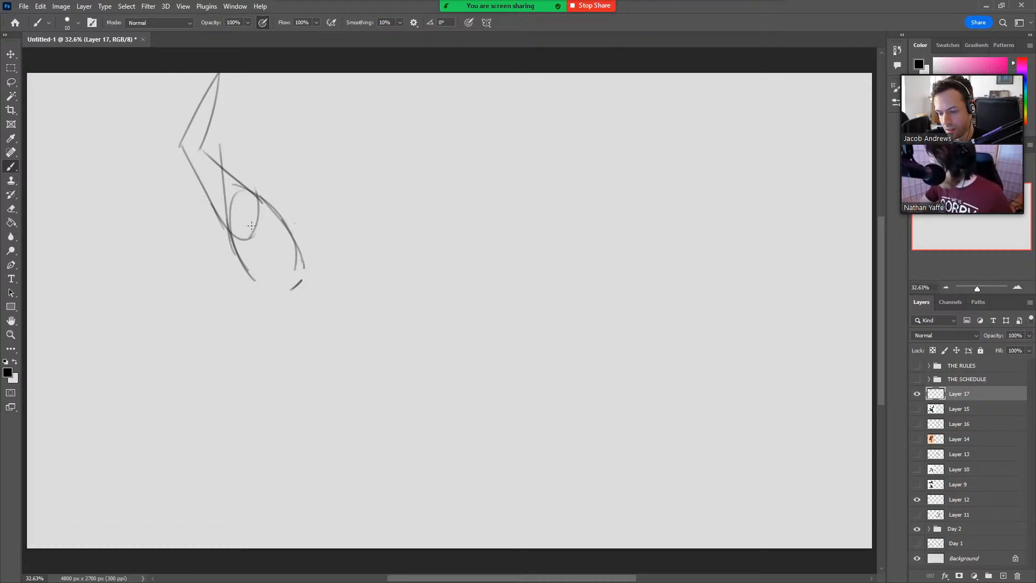
{"action": "left_click_drag", "start_coordinate": [229, 232], "coordinate": [279, 310]}
{"action": "mouse_move", "coordinate": [299, 254]}
{"action": "left_mouse_down"}
{"action": "mouse_move", "coordinate": [317, 291]}
{"action": "mouse_move", "coordinate": [327, 365]}
{"action": "left_mouse_up"}
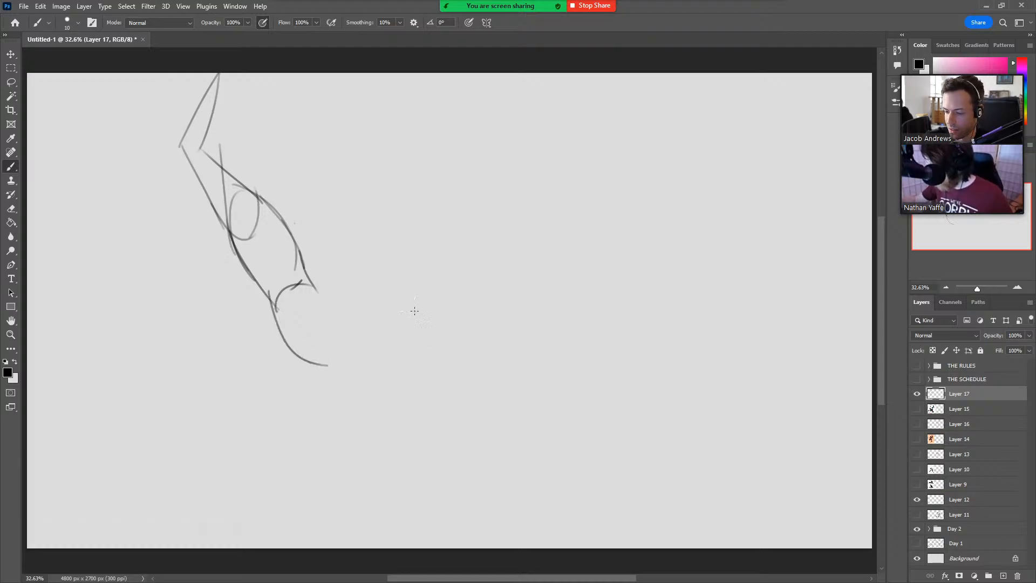
Sketch the upper and lower contours of the thigh stretching forward from the hip to the knee.
{"action": "left_click_drag", "start_coordinate": [304, 292], "coordinate": [395, 324]}
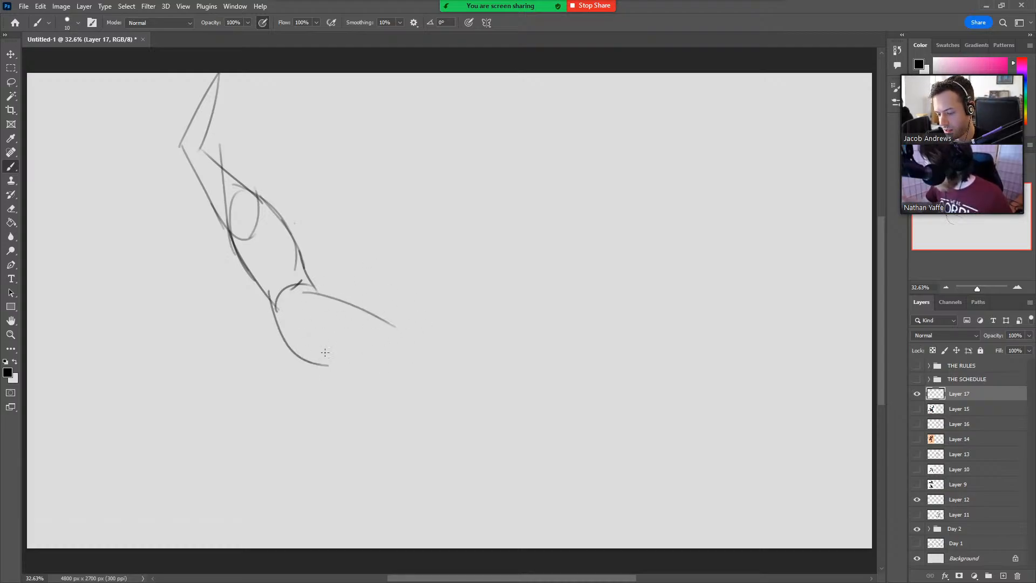
{"action": "left_click_drag", "start_coordinate": [288, 343], "coordinate": [403, 367]}
{"action": "key", "text": "ctrl+z"}
{"action": "left_click_drag", "start_coordinate": [281, 331], "coordinate": [432, 350]}
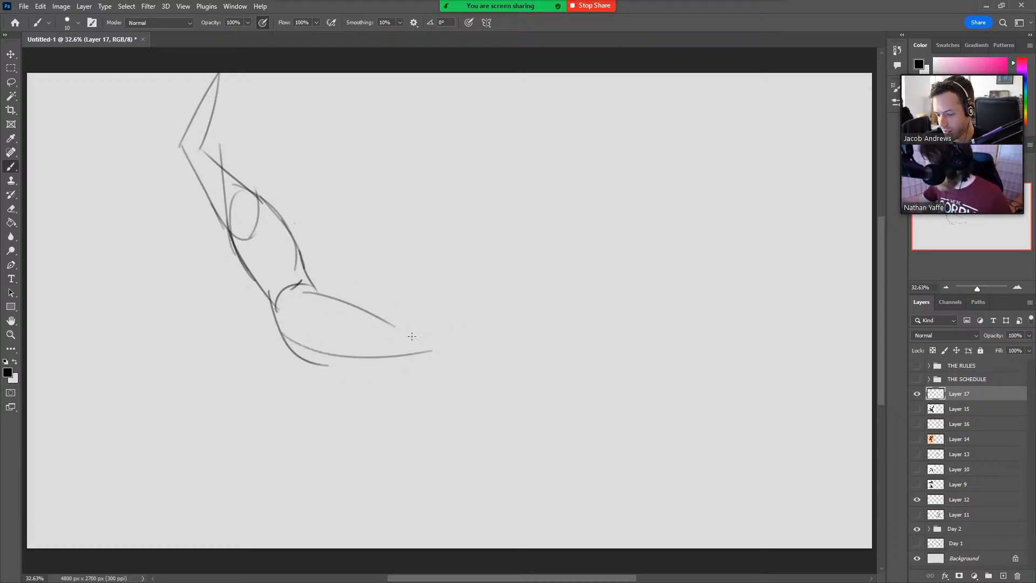
{"action": "left_click_drag", "start_coordinate": [354, 307], "coordinate": [411, 329]}
{"action": "left_click_drag", "start_coordinate": [274, 300], "coordinate": [410, 356]}
Sketch the lower leg's tapering shin and calf lines down from the knee, undoing rejected strokes.
{"action": "mouse_move", "coordinate": [322, 294]}
{"action": "left_mouse_down"}
{"action": "mouse_move", "coordinate": [410, 324]}
{"action": "mouse_move", "coordinate": [463, 428]}
{"action": "left_mouse_up"}
{"action": "key", "text": "ctrl+z"}
{"action": "left_click_drag", "start_coordinate": [427, 329], "coordinate": [475, 426]}
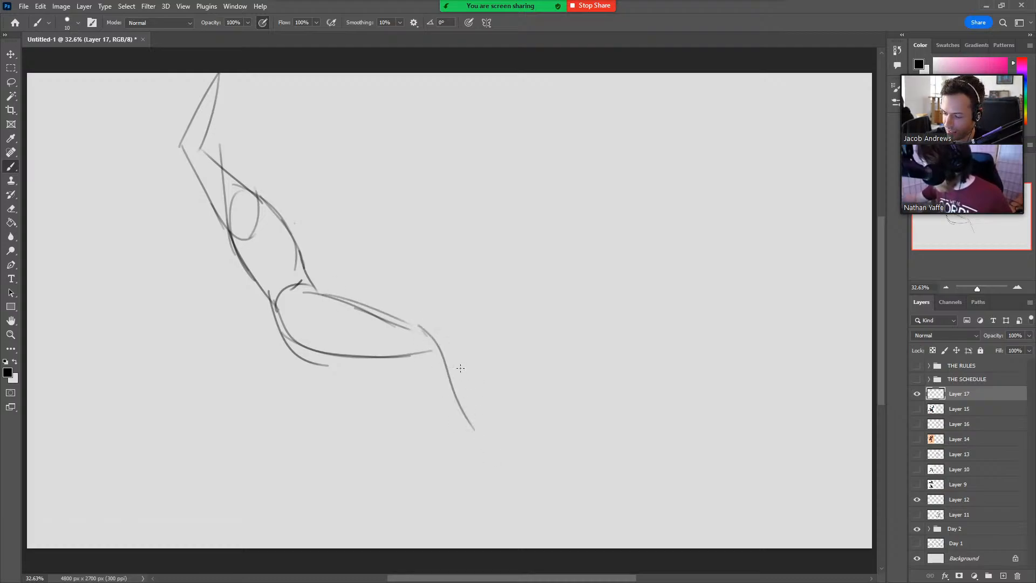
{"action": "key", "text": "ctrl+z"}
{"action": "left_click_drag", "start_coordinate": [447, 339], "coordinate": [469, 448]}
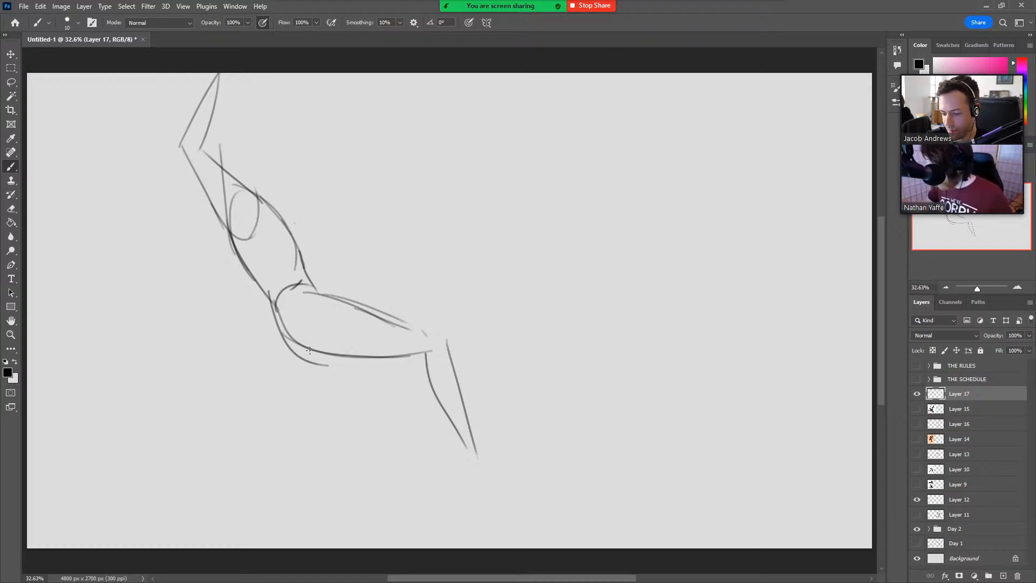
{"action": "left_click_drag", "start_coordinate": [310, 350], "coordinate": [274, 413]}
{"action": "key", "text": "ctrl+z"}
{"action": "left_click_drag", "start_coordinate": [277, 306], "coordinate": [281, 357]}
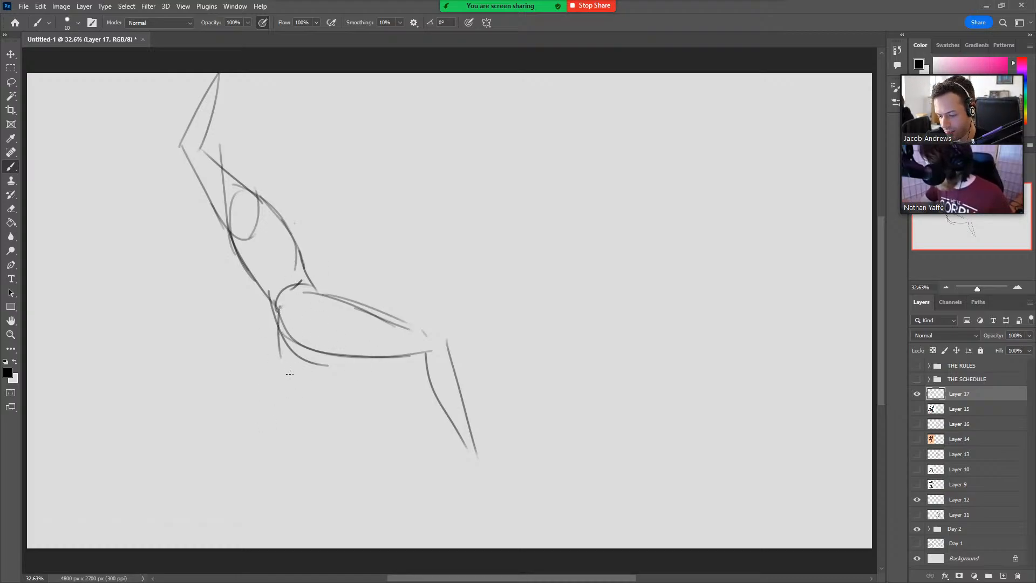
{"action": "key", "text": "ctrl+z"}
{"action": "left_click_drag", "start_coordinate": [284, 311], "coordinate": [249, 427]}
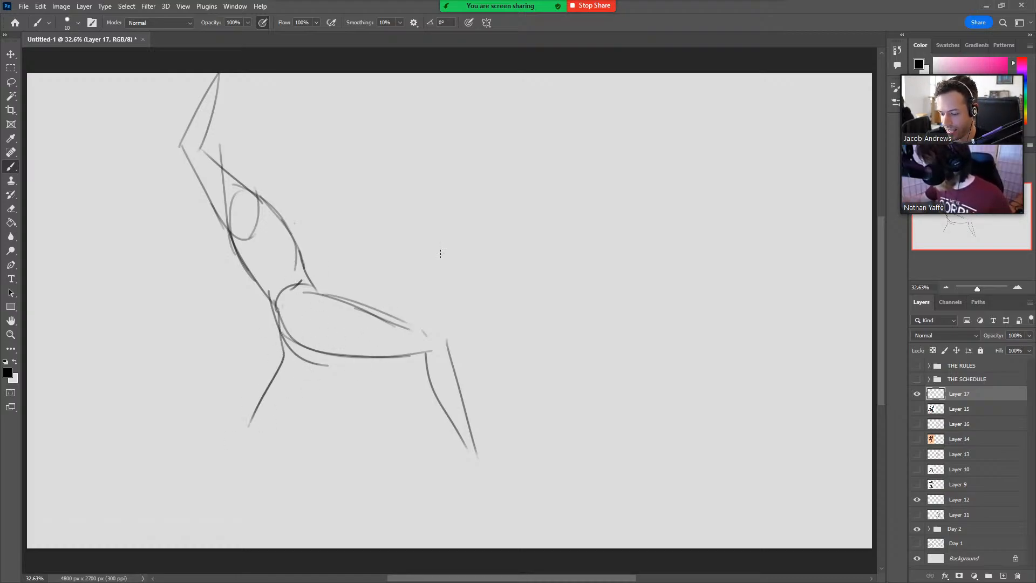
{"action": "key", "text": "ctrl+z"}
{"action": "left_click_drag", "start_coordinate": [284, 334], "coordinate": [243, 400]}
{"action": "left_click_drag", "start_coordinate": [337, 357], "coordinate": [278, 409]}
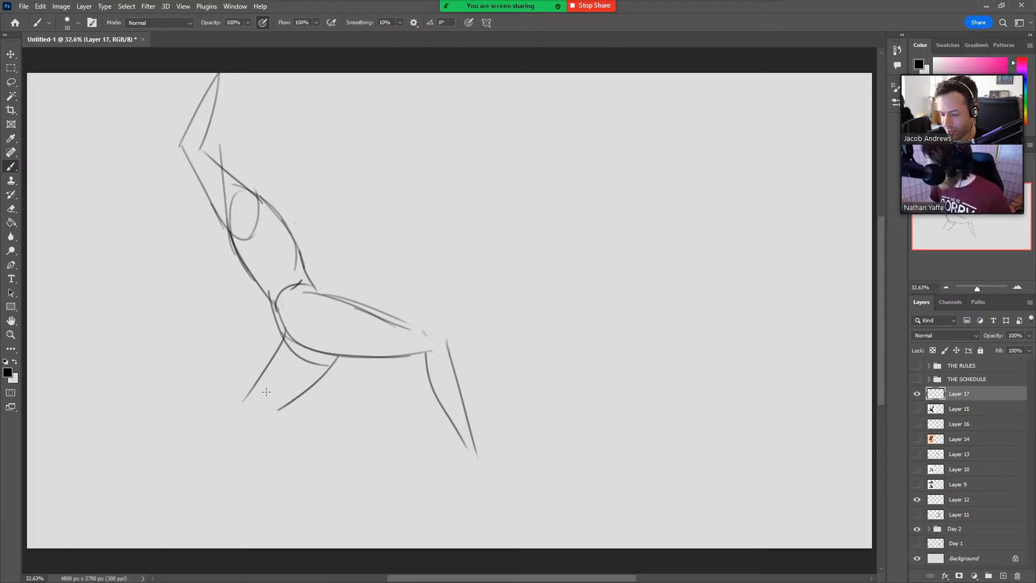
{"action": "key", "text": "ctrl+z"}
{"action": "key", "text": "ctrl+z"}
{"action": "left_click_drag", "start_coordinate": [277, 308], "coordinate": [348, 403]}
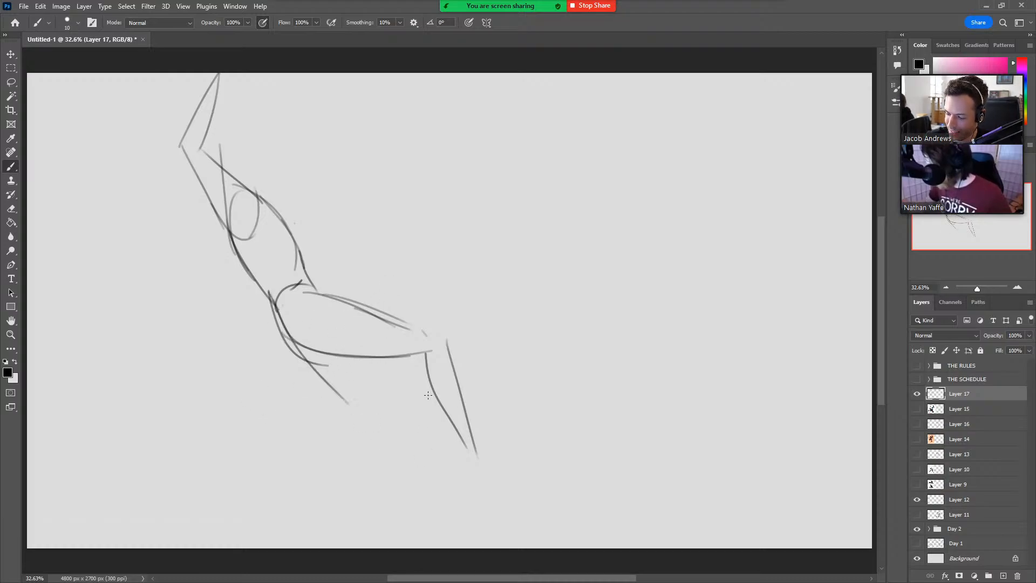
{"action": "key", "text": "ctrl+z"}
Sketch the trailing leg with its thigh dropping from the hip and the lower leg stretching backward from the knee.
{"action": "left_click_drag", "start_coordinate": [276, 301], "coordinate": [272, 392]}
{"action": "left_click_drag", "start_coordinate": [334, 351], "coordinate": [317, 391]}
{"action": "left_click_drag", "start_coordinate": [296, 426], "coordinate": [288, 434]}
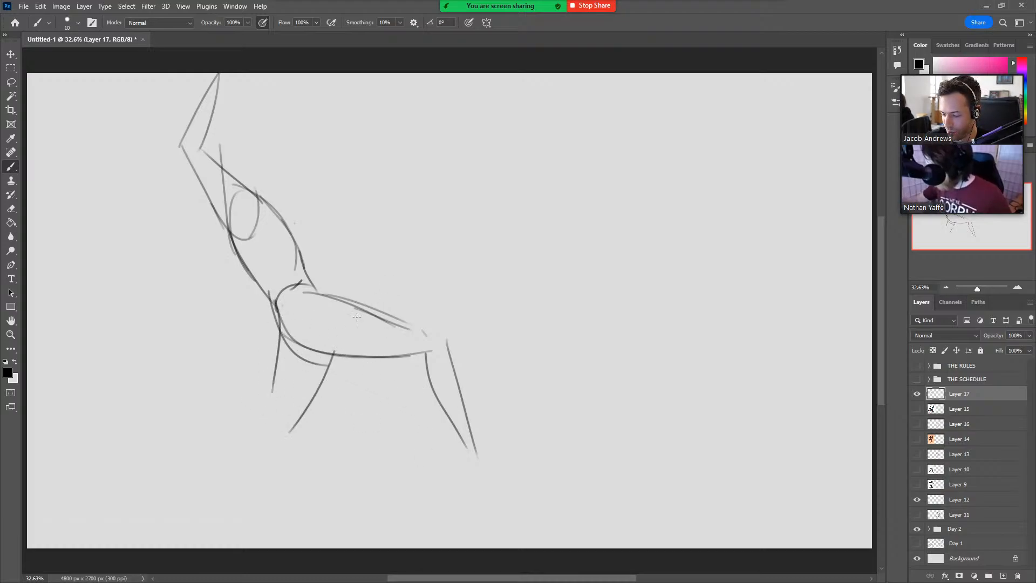
{"action": "key", "text": "ctrl+z"}
{"action": "mouse_move", "coordinate": [322, 355]}
{"action": "left_mouse_down"}
{"action": "mouse_move", "coordinate": [291, 415]}
{"action": "mouse_move", "coordinate": [184, 455]}
{"action": "left_mouse_up"}
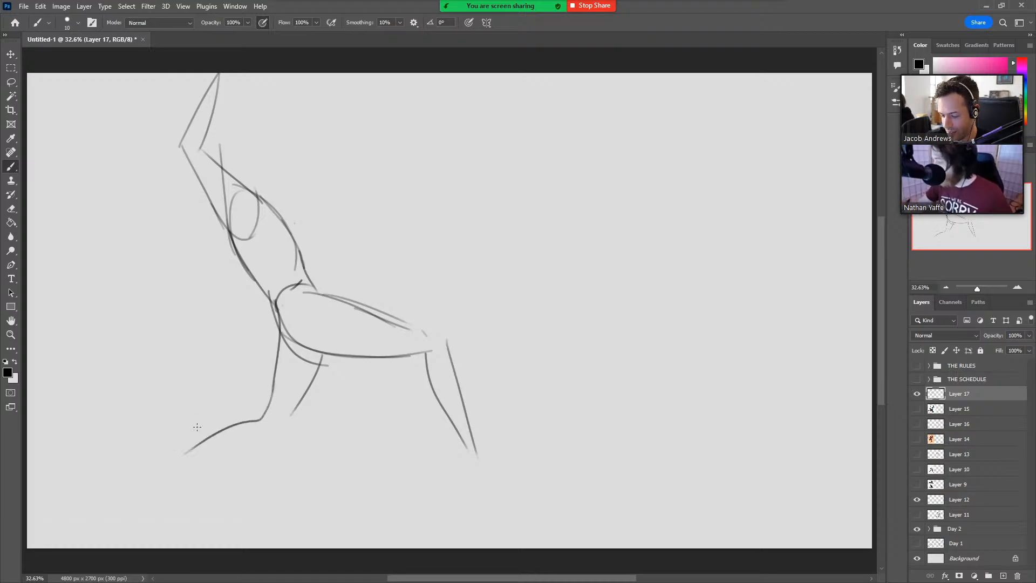
{"action": "left_click_drag", "start_coordinate": [293, 412], "coordinate": [185, 464]}
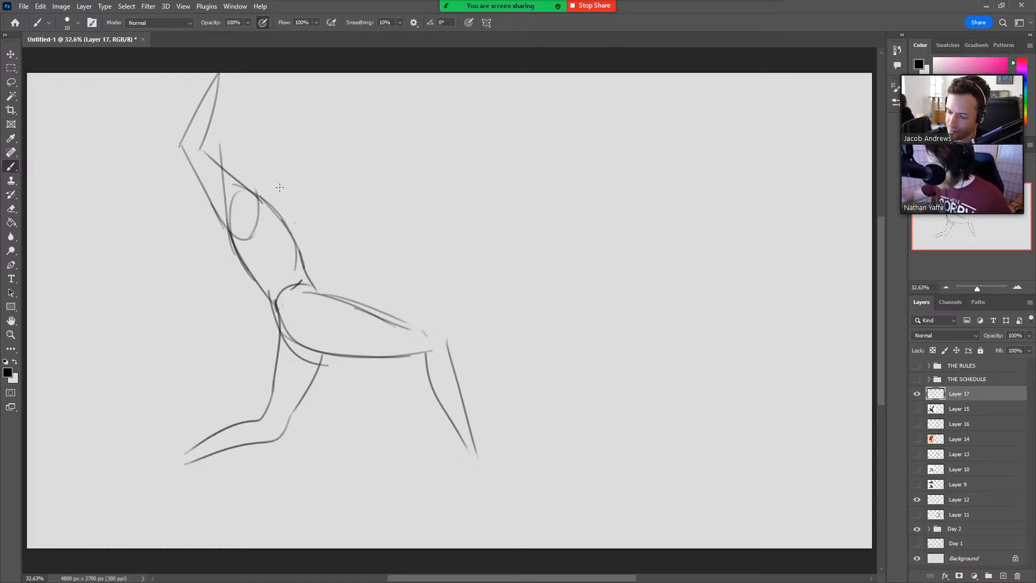
Add a guide line through the torso and rough in the lowered arm's elbow and forearm direction.
{"action": "left_click_drag", "start_coordinate": [236, 255], "coordinate": [239, 308]}
{"action": "key", "text": "ctrl+z"}
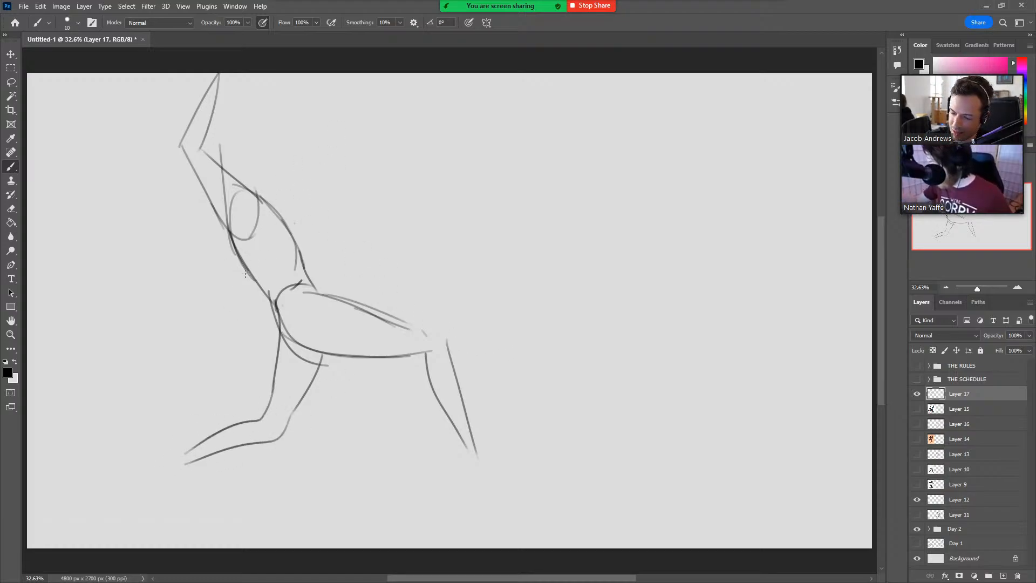
{"action": "mouse_move", "coordinate": [240, 190]}
{"action": "left_mouse_down"}
{"action": "mouse_move", "coordinate": [253, 268]}
{"action": "mouse_move", "coordinate": [243, 269]}
{"action": "mouse_move", "coordinate": [246, 331]}
{"action": "mouse_move", "coordinate": [302, 278]}
{"action": "left_mouse_up"}
Strengthen the upper hip curve and erase the overlapping lines at the underside of the hip where both thighs meet.
{"action": "mouse_move", "coordinate": [275, 316]}
{"action": "left_mouse_down"}
{"action": "mouse_move", "coordinate": [341, 356]}
{"action": "mouse_move", "coordinate": [321, 367]}
{"action": "left_mouse_up"}
{"action": "key", "text": "ctrl+z"}
{"action": "left_click_drag", "start_coordinate": [272, 303], "coordinate": [322, 367]}
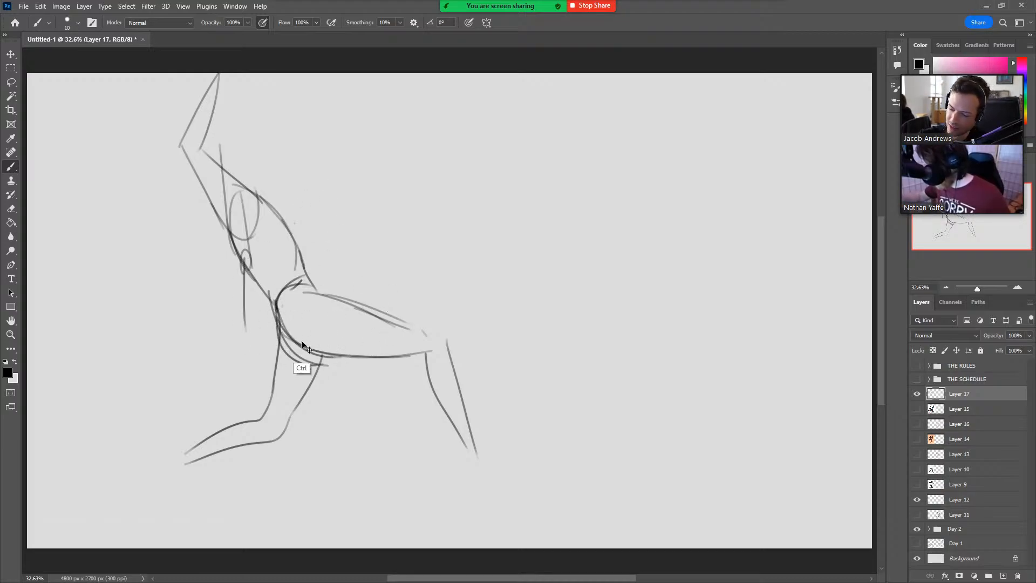
{"action": "key", "text": "ctrl+z"}
{"action": "key", "text": "e"}
{"action": "mouse_move", "coordinate": [277, 321]}
{"action": "left_mouse_down"}
{"action": "mouse_move", "coordinate": [324, 360]}
{"action": "mouse_move", "coordinate": [294, 340]}
{"action": "left_mouse_up"}
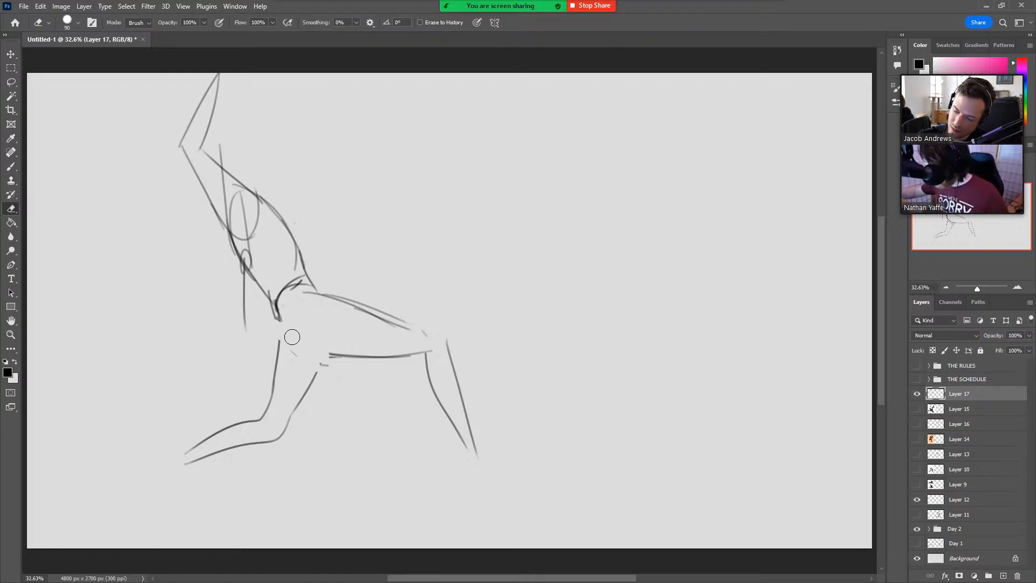
Redraw the rounded underside of the hip leading into the front thigh, undoing rejected strokes.
{"action": "key", "text": "b"}
{"action": "mouse_move", "coordinate": [270, 300]}
{"action": "left_mouse_down"}
{"action": "mouse_move", "coordinate": [309, 361]}
{"action": "mouse_move", "coordinate": [346, 356]}
{"action": "mouse_move", "coordinate": [343, 364]}
{"action": "mouse_move", "coordinate": [290, 361]}
{"action": "mouse_move", "coordinate": [324, 354]}
{"action": "mouse_move", "coordinate": [291, 360]}
{"action": "mouse_move", "coordinate": [269, 322]}
{"action": "left_mouse_up"}
{"action": "key", "text": "e"}
{"action": "key", "text": "b"}
{"action": "key", "text": "ctrl+z"}
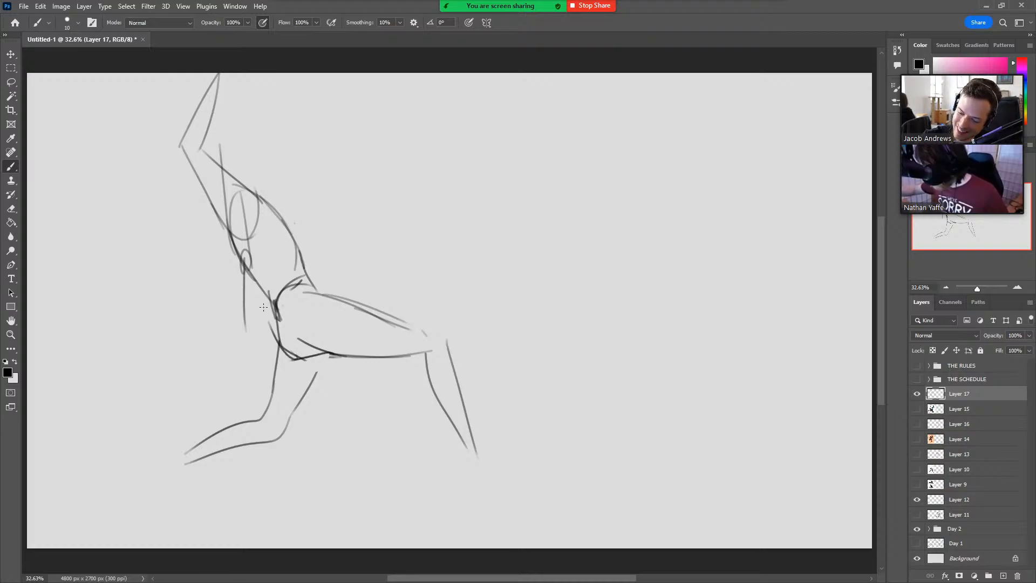
{"action": "key", "text": "ctrl+z"}
{"action": "key", "text": "ctrl+z"}
{"action": "key", "text": "ctrl+z"}
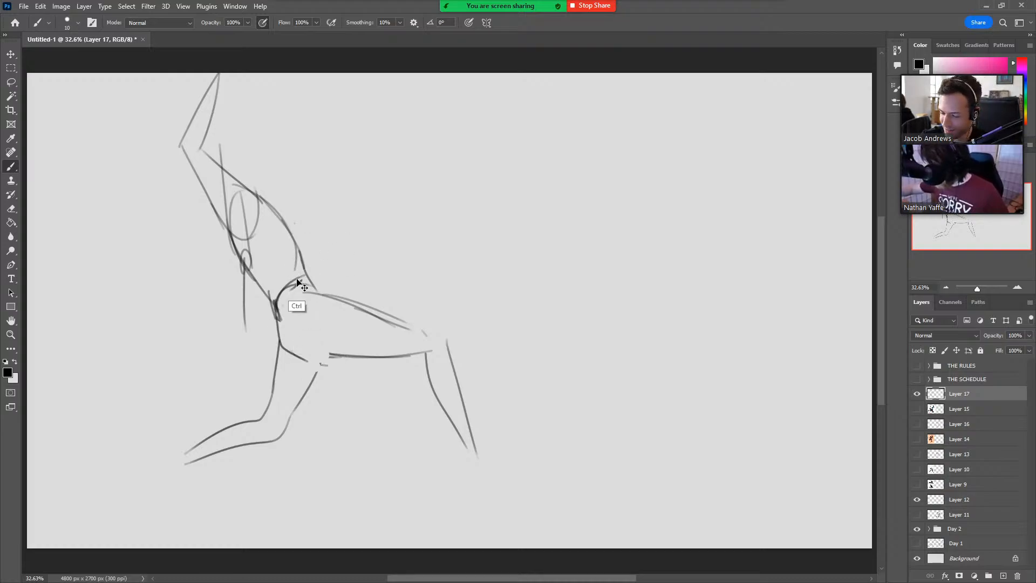
{"action": "key", "text": "ctrl+z"}
{"action": "left_click_drag", "start_coordinate": [275, 306], "coordinate": [318, 353]}
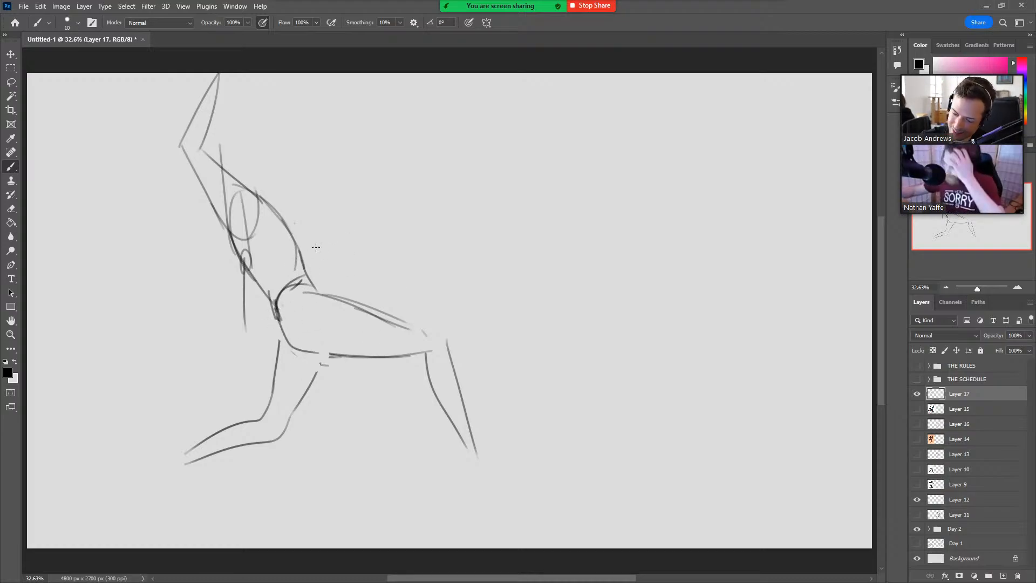
Rough in the upper body with a curved chest contour, the lowered forearm and hand, and a rounded head.
{"action": "left_click_drag", "start_coordinate": [242, 277], "coordinate": [304, 230]}
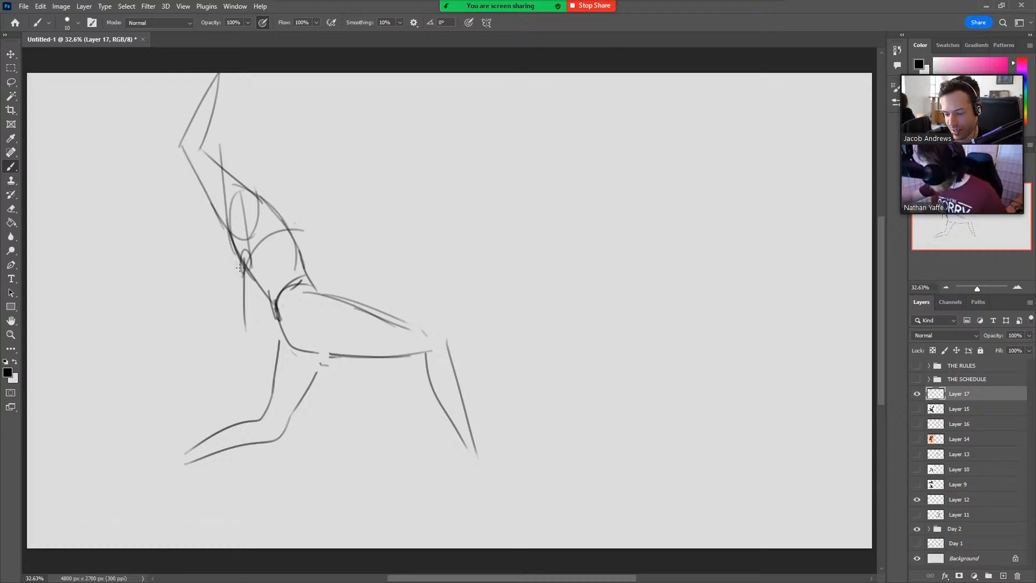
{"action": "mouse_move", "coordinate": [240, 268]}
{"action": "left_mouse_down"}
{"action": "mouse_move", "coordinate": [232, 319]}
{"action": "mouse_move", "coordinate": [266, 333]}
{"action": "left_mouse_up"}
{"action": "mouse_move", "coordinate": [261, 283]}
{"action": "left_mouse_down"}
{"action": "mouse_move", "coordinate": [236, 316]}
{"action": "mouse_move", "coordinate": [265, 323]}
{"action": "left_mouse_up"}
{"action": "mouse_move", "coordinate": [264, 186]}
{"action": "left_mouse_down"}
{"action": "mouse_move", "coordinate": [296, 193]}
{"action": "mouse_move", "coordinate": [277, 174]}
{"action": "mouse_move", "coordinate": [301, 191]}
{"action": "mouse_move", "coordinate": [292, 223]}
{"action": "left_mouse_up"}
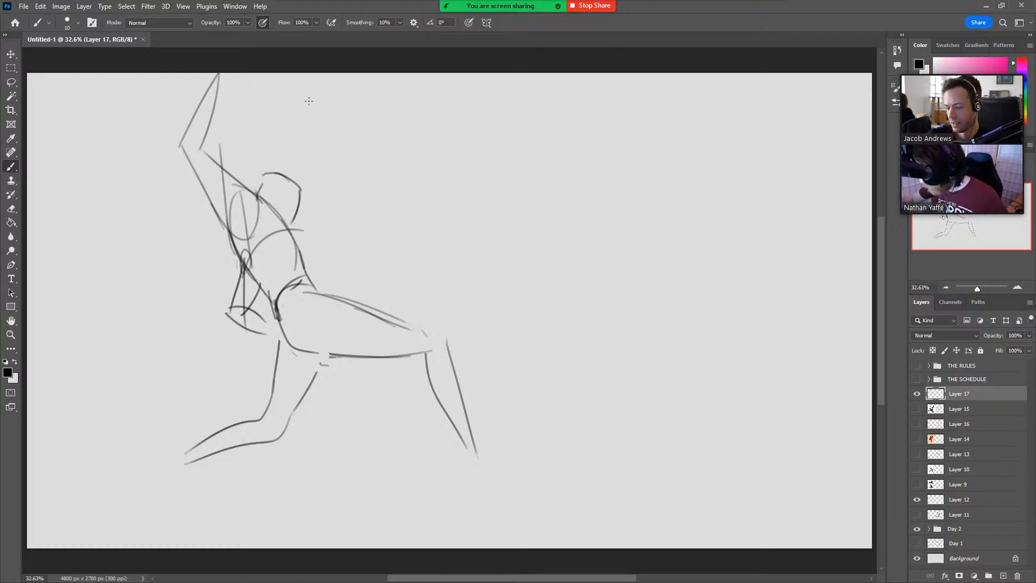
Erase the front thigh's upper contour and redraw the thigh raised, with an arched top line and a rising lower line.
{"action": "key", "text": "e"}
{"action": "mouse_move", "coordinate": [313, 294]}
{"action": "left_mouse_down"}
{"action": "mouse_move", "coordinate": [410, 318]}
{"action": "mouse_move", "coordinate": [336, 300]}
{"action": "mouse_move", "coordinate": [432, 275]}
{"action": "left_mouse_up"}
{"action": "key", "text": "b"}
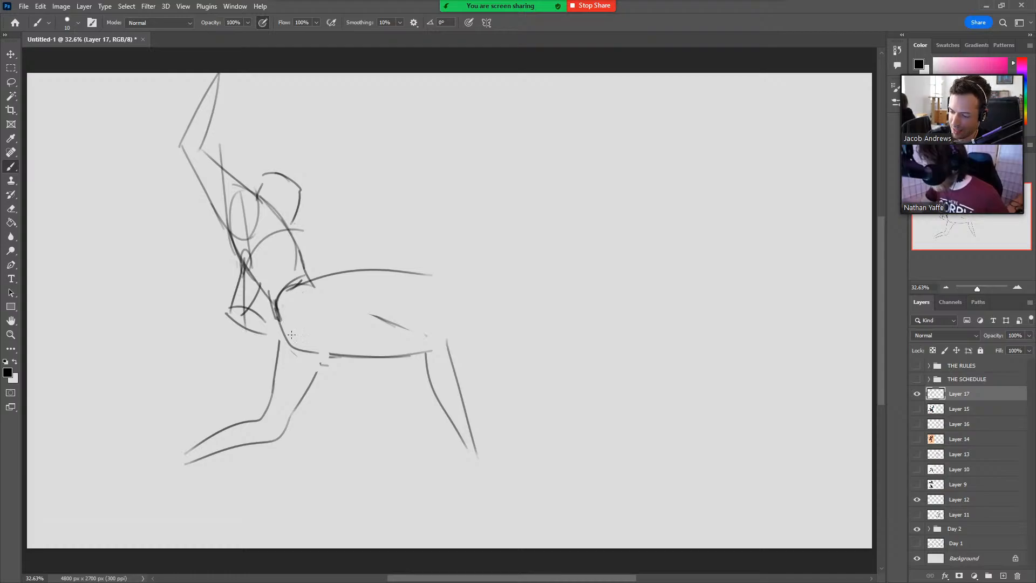
{"action": "left_click_drag", "start_coordinate": [282, 344], "coordinate": [415, 303]}
{"action": "key", "text": "ctrl+z"}
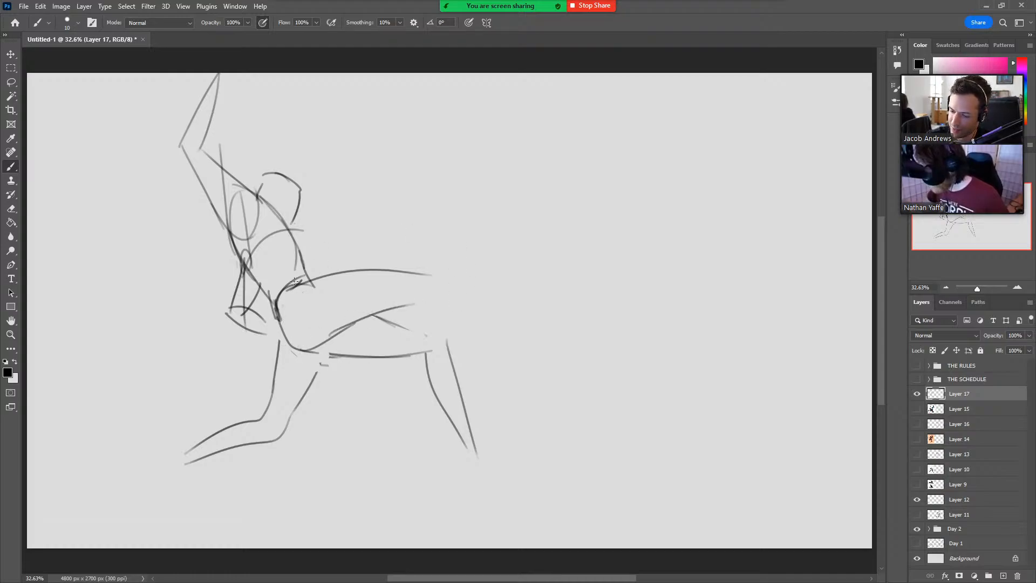
Reinforce the lowered forearm and hand contours and add a hand line at the end of the raised arm.
{"action": "mouse_move", "coordinate": [236, 264]}
{"action": "left_mouse_down"}
{"action": "mouse_move", "coordinate": [228, 306]}
{"action": "mouse_move", "coordinate": [262, 313]}
{"action": "mouse_move", "coordinate": [251, 328]}
{"action": "mouse_move", "coordinate": [264, 339]}
{"action": "mouse_move", "coordinate": [264, 329]}
{"action": "left_mouse_up"}
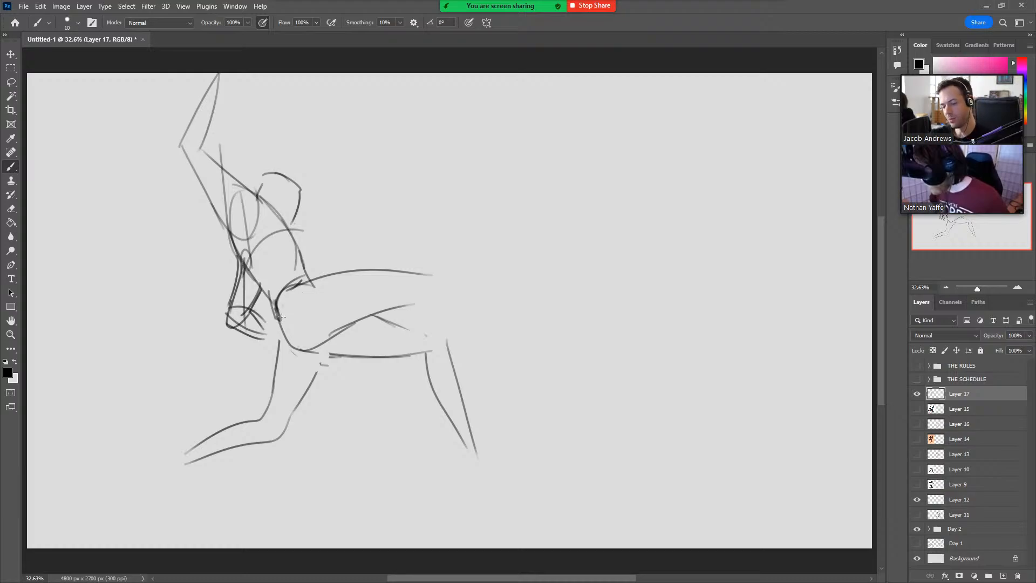
{"action": "left_click_drag", "start_coordinate": [216, 80], "coordinate": [249, 73]}
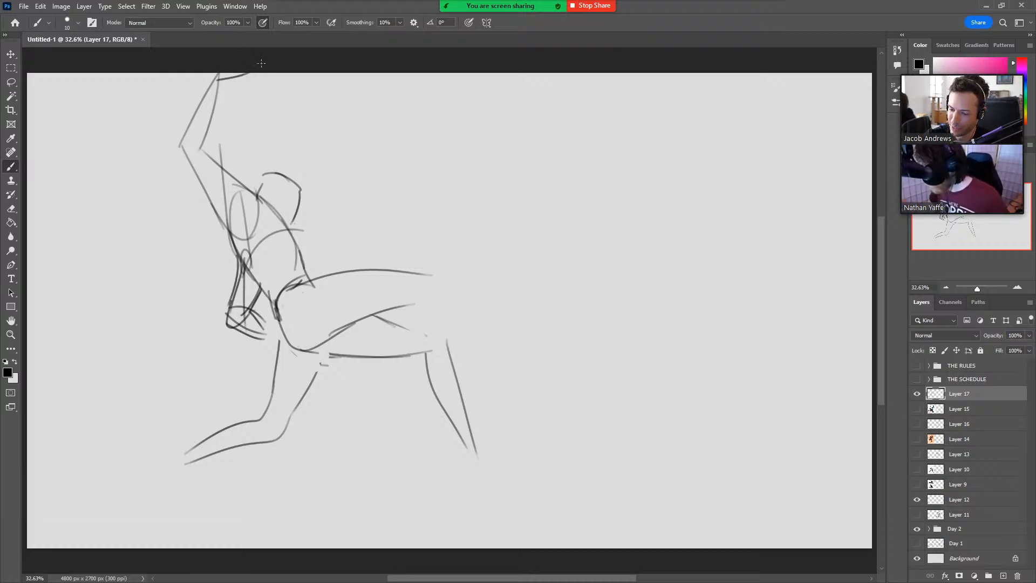
Erase the old front lower leg and redraw its shin and calf extending forward from the raised knee.
{"action": "key", "text": "e"}
{"action": "mouse_move", "coordinate": [394, 322]}
{"action": "left_mouse_down"}
{"action": "mouse_move", "coordinate": [379, 330]}
{"action": "mouse_move", "coordinate": [435, 358]}
{"action": "mouse_move", "coordinate": [467, 451]}
{"action": "left_mouse_up"}
{"action": "key", "text": "b"}
{"action": "left_click_drag", "start_coordinate": [436, 274], "coordinate": [483, 345]}
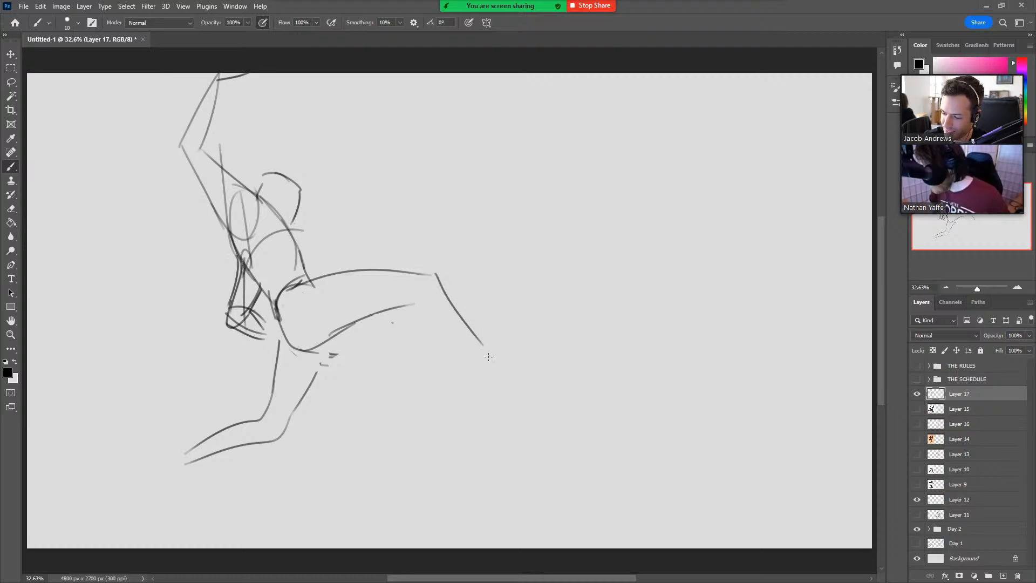
{"action": "mouse_move", "coordinate": [416, 299]}
{"action": "left_mouse_down"}
{"action": "mouse_move", "coordinate": [433, 276]}
{"action": "mouse_move", "coordinate": [470, 355]}
{"action": "left_mouse_up"}
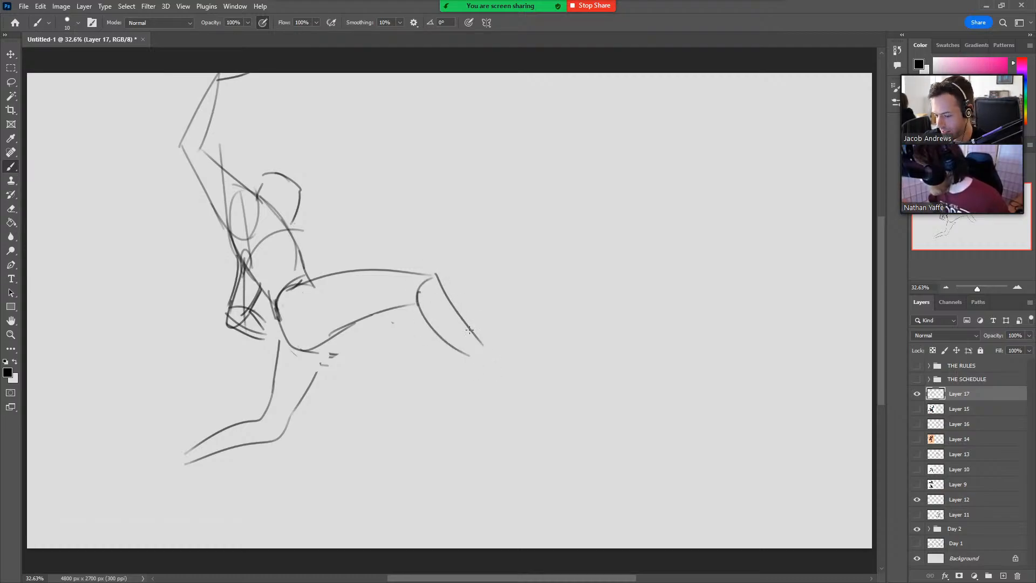
{"action": "mouse_move", "coordinate": [178, 221]}
{"action": "left_mouse_down"}
{"action": "mouse_move", "coordinate": [209, 251]}
{"action": "mouse_move", "coordinate": [188, 257]}
{"action": "left_mouse_up"}
{"action": "key", "text": "ctrl+z"}
{"action": "key", "text": "ctrl+z"}
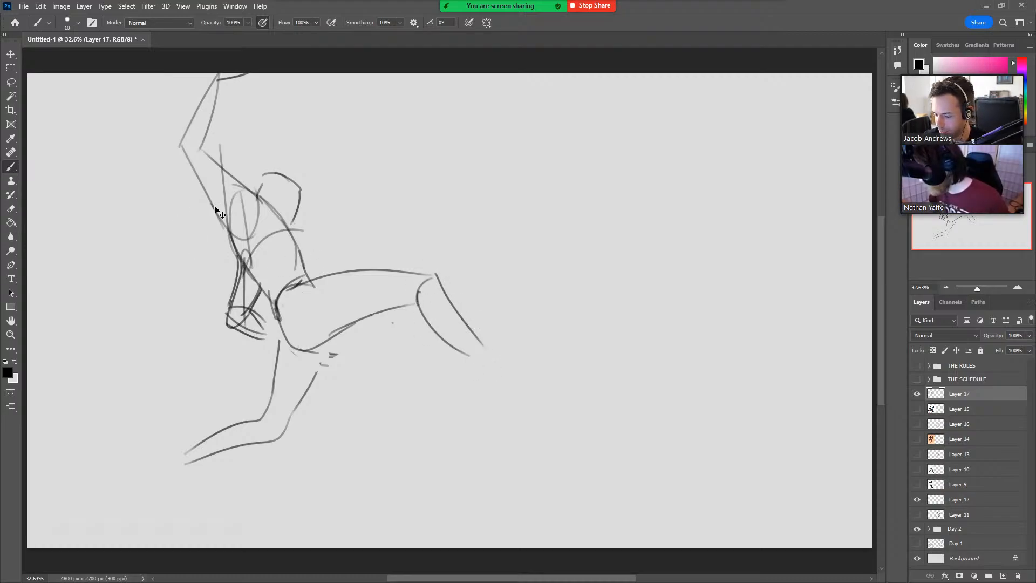
Sketch the front foot with its heel down and toes pointing up and forward.
{"action": "mouse_move", "coordinate": [462, 350]}
{"action": "left_mouse_down"}
{"action": "mouse_move", "coordinate": [492, 370]}
{"action": "mouse_move", "coordinate": [491, 358]}
{"action": "mouse_move", "coordinate": [561, 333]}
{"action": "left_mouse_up"}
{"action": "left_click_drag", "start_coordinate": [457, 349], "coordinate": [489, 395]}
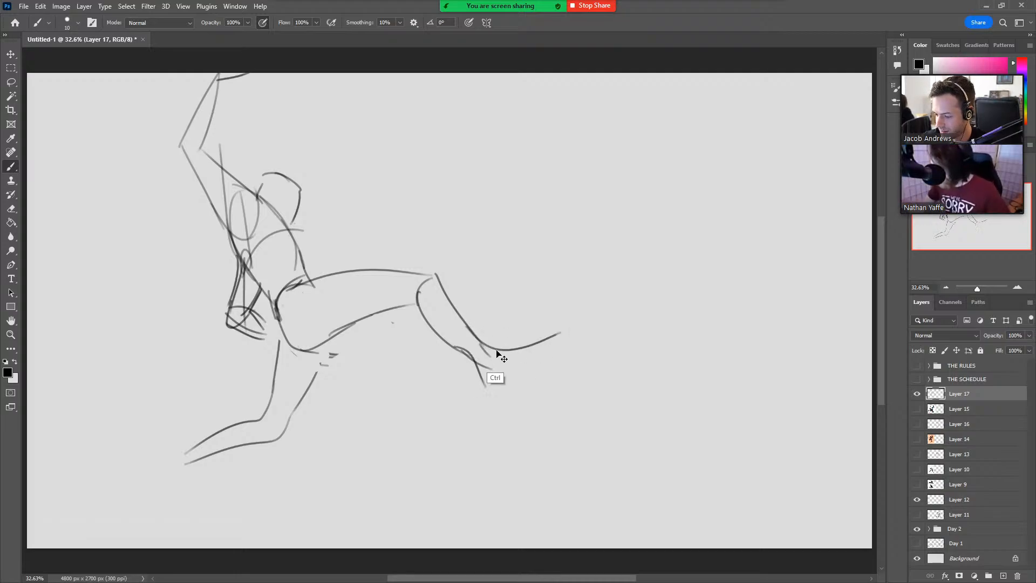
{"action": "key", "text": "ctrl+z"}
{"action": "mouse_move", "coordinate": [457, 350]}
{"action": "left_mouse_down"}
{"action": "mouse_move", "coordinate": [489, 397]}
{"action": "mouse_move", "coordinate": [548, 344]}
{"action": "mouse_move", "coordinate": [563, 354]}
{"action": "mouse_move", "coordinate": [507, 396]}
{"action": "left_mouse_up"}
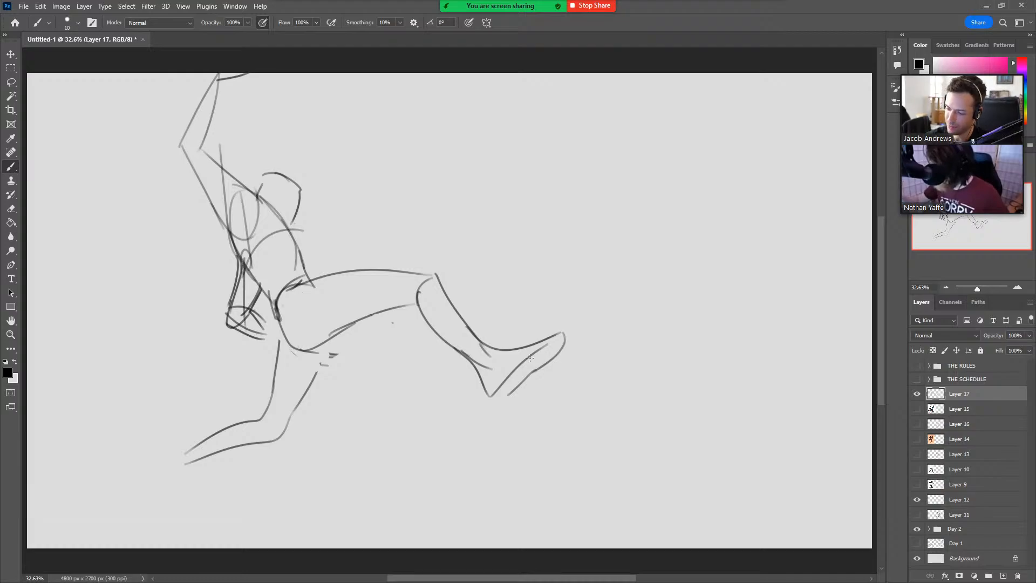
Connect the trailing thigh to the hip, round off its knee and sketch the trailing foot.
{"action": "left_click_drag", "start_coordinate": [329, 330], "coordinate": [319, 367]}
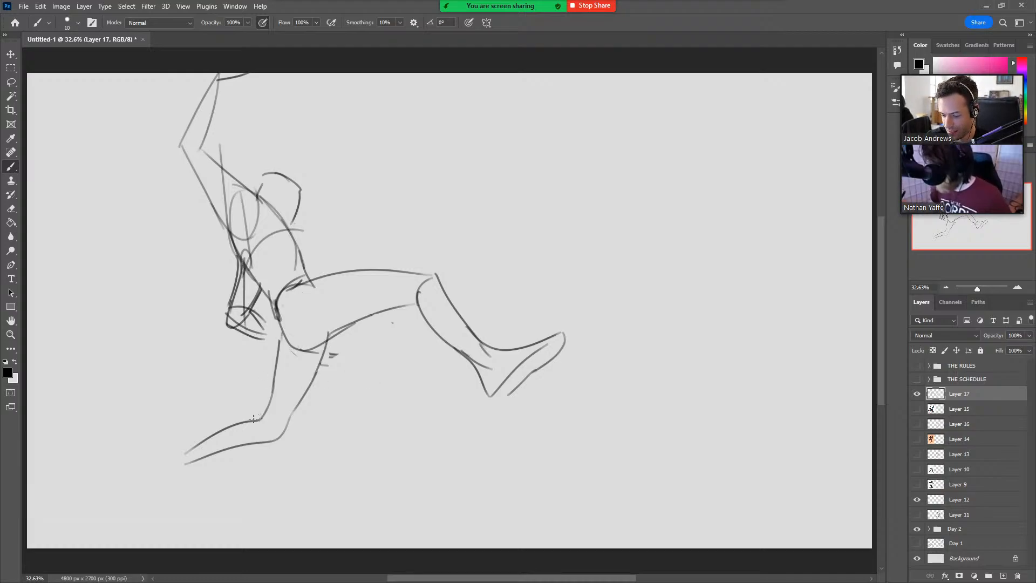
{"action": "left_click_drag", "start_coordinate": [223, 426], "coordinate": [288, 430]}
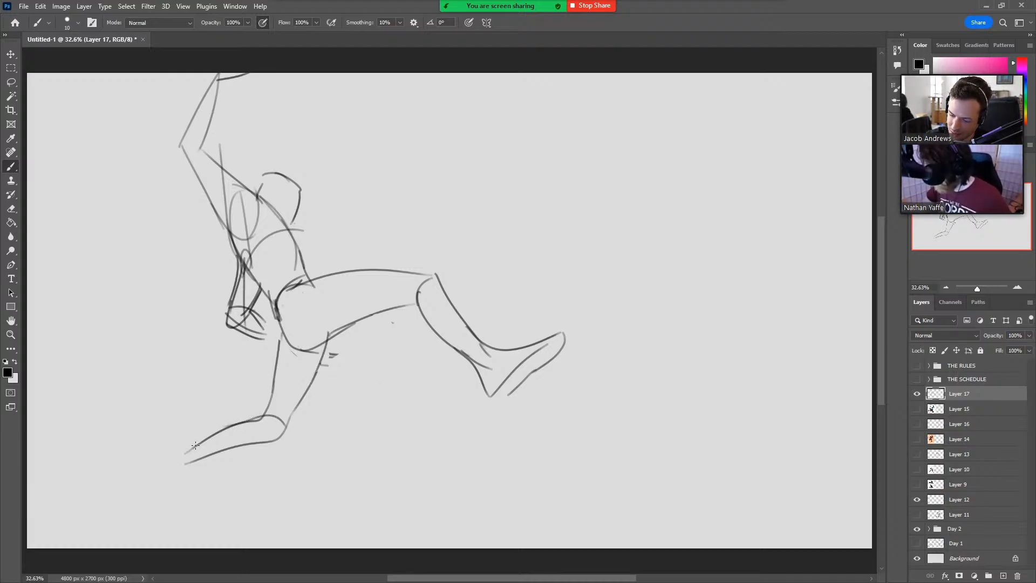
{"action": "left_click_drag", "start_coordinate": [195, 445], "coordinate": [146, 498]}
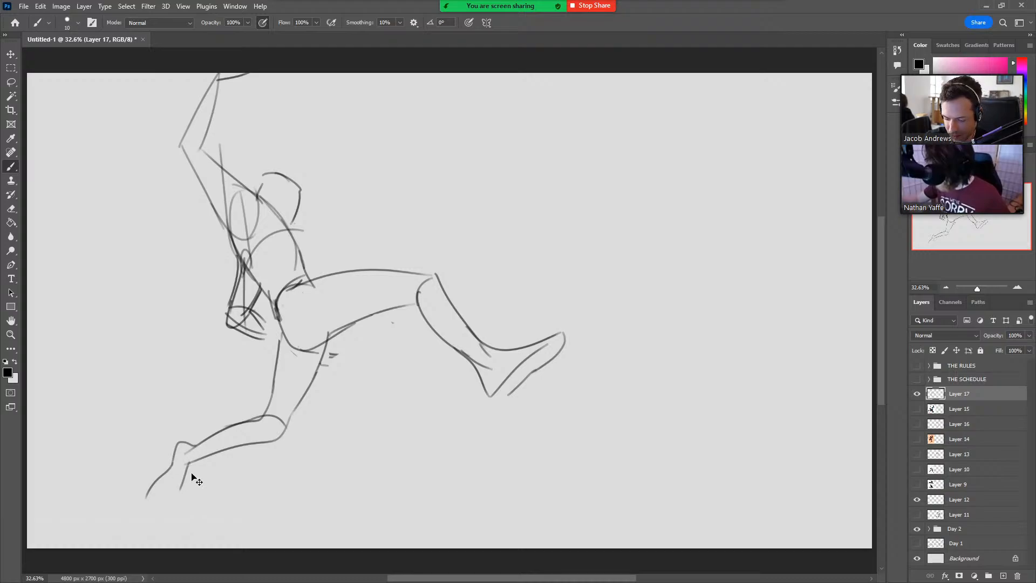
{"action": "mouse_move", "coordinate": [203, 460]}
{"action": "left_mouse_down"}
{"action": "mouse_move", "coordinate": [173, 491]}
{"action": "mouse_move", "coordinate": [184, 492]}
{"action": "mouse_move", "coordinate": [174, 505]}
{"action": "mouse_move", "coordinate": [147, 510]}
{"action": "left_mouse_up"}
{"action": "key", "text": "ctrl+z"}
{"action": "left_click_drag", "start_coordinate": [183, 444], "coordinate": [162, 511]}
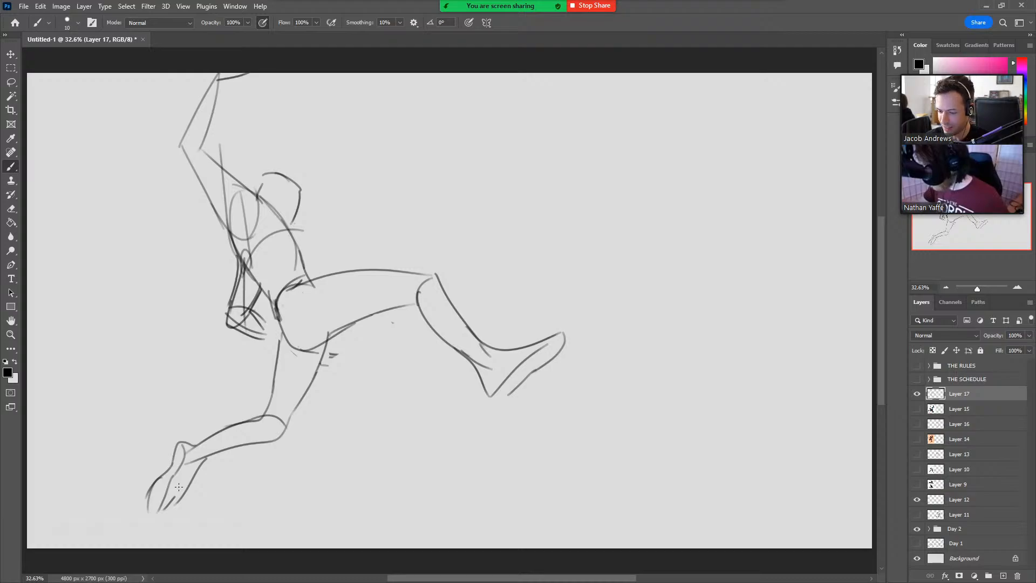
Erase and redraw the buttock curve under the hip, and touch up the lowered hand.
{"action": "key", "text": "e"}
{"action": "left_click_drag", "start_coordinate": [288, 341], "coordinate": [321, 348]}
{"action": "key", "text": "b"}
{"action": "mouse_move", "coordinate": [271, 310]}
{"action": "left_mouse_down"}
{"action": "mouse_move", "coordinate": [292, 345]}
{"action": "mouse_move", "coordinate": [348, 331]}
{"action": "left_mouse_up"}
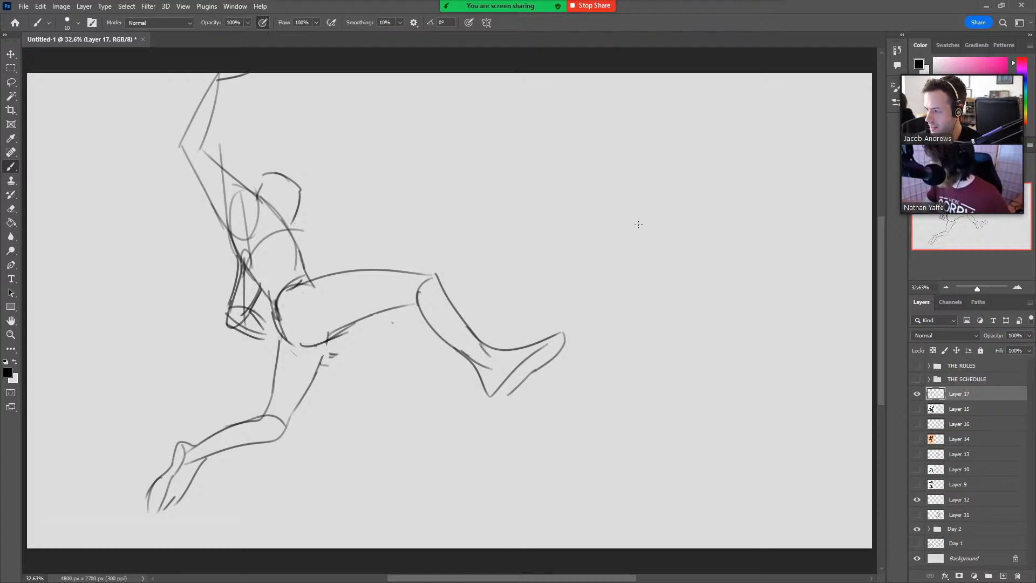
{"action": "mouse_move", "coordinate": [260, 328]}
{"action": "left_mouse_down"}
{"action": "mouse_move", "coordinate": [276, 315]}
{"action": "mouse_move", "coordinate": [255, 336]}
{"action": "left_mouse_up"}
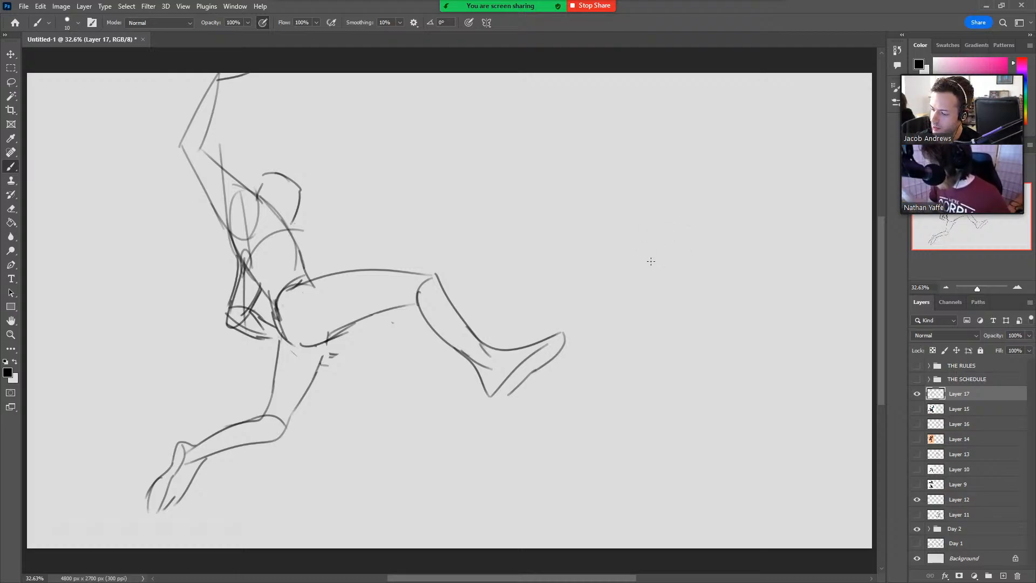
{"action": "mouse_move", "coordinate": [661, 280]}
{"action": "left_mouse_down"}
{"action": "mouse_move", "coordinate": [624, 236]}
{"action": "mouse_move", "coordinate": [653, 207]}
{"action": "left_mouse_up"}
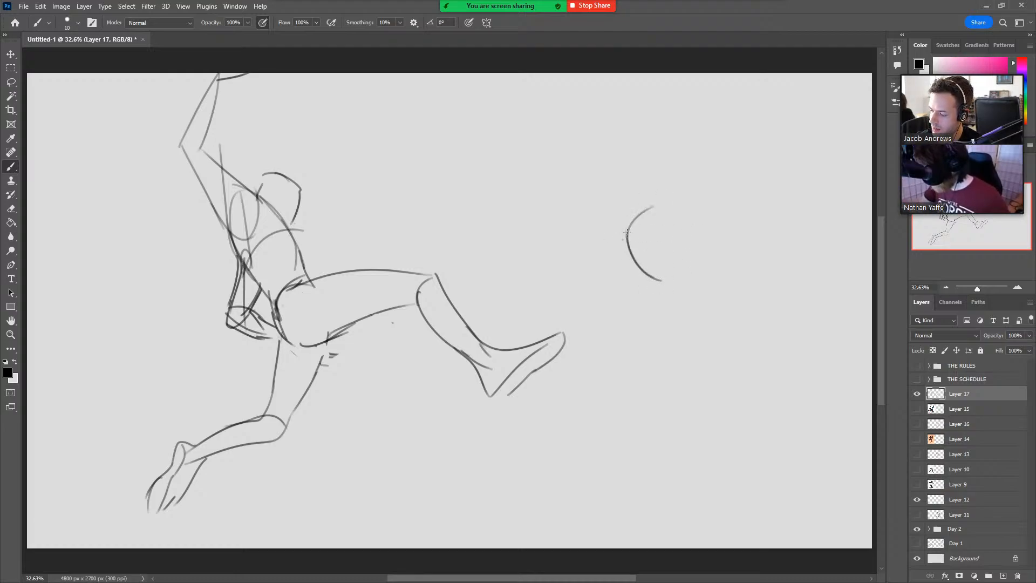
{"action": "left_click_drag", "start_coordinate": [623, 239], "coordinate": [712, 198]}
{"action": "mouse_move", "coordinate": [696, 200]}
{"action": "left_mouse_down"}
{"action": "mouse_move", "coordinate": [716, 207]}
{"action": "mouse_move", "coordinate": [715, 277]}
{"action": "left_mouse_up"}
{"action": "mouse_move", "coordinate": [626, 233]}
{"action": "left_mouse_down"}
{"action": "mouse_move", "coordinate": [641, 267]}
{"action": "mouse_move", "coordinate": [692, 298]}
{"action": "left_mouse_up"}
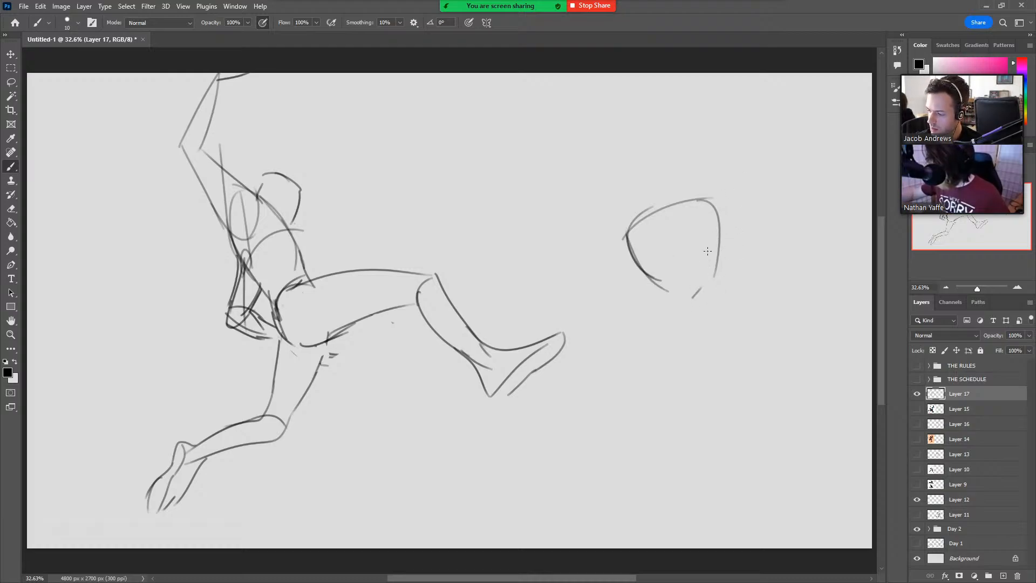
{"action": "key", "text": "ctrl+z"}
{"action": "key", "text": "ctrl+z"}
{"action": "key", "text": "ctrl+z"}
{"action": "key", "text": "ctrl+z"}
{"action": "key", "text": "ctrl+z"}
{"action": "key", "text": "ctrl+z"}
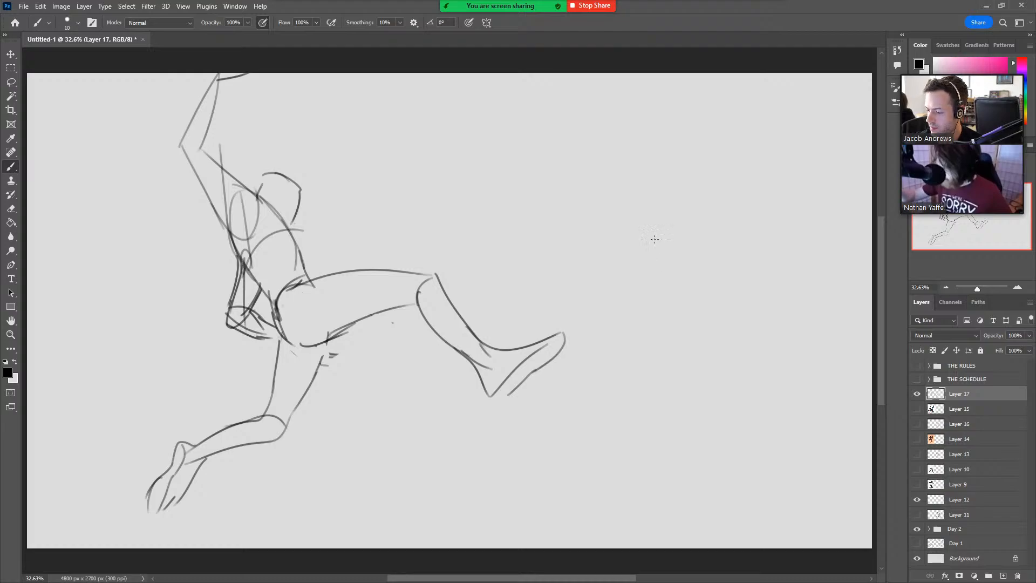
{"action": "left_click_drag", "start_coordinate": [658, 256], "coordinate": [651, 186]}
{"action": "key", "text": "ctrl+z"}
Start a second figure on the empty side of the canvas with a head shape and a rounded shoulder and upper arm.
{"action": "mouse_move", "coordinate": [659, 257]}
{"action": "left_mouse_down"}
{"action": "mouse_move", "coordinate": [656, 188]}
{"action": "mouse_move", "coordinate": [704, 179]}
{"action": "mouse_move", "coordinate": [700, 245]}
{"action": "mouse_move", "coordinate": [620, 243]}
{"action": "mouse_move", "coordinate": [607, 305]}
{"action": "left_mouse_up"}
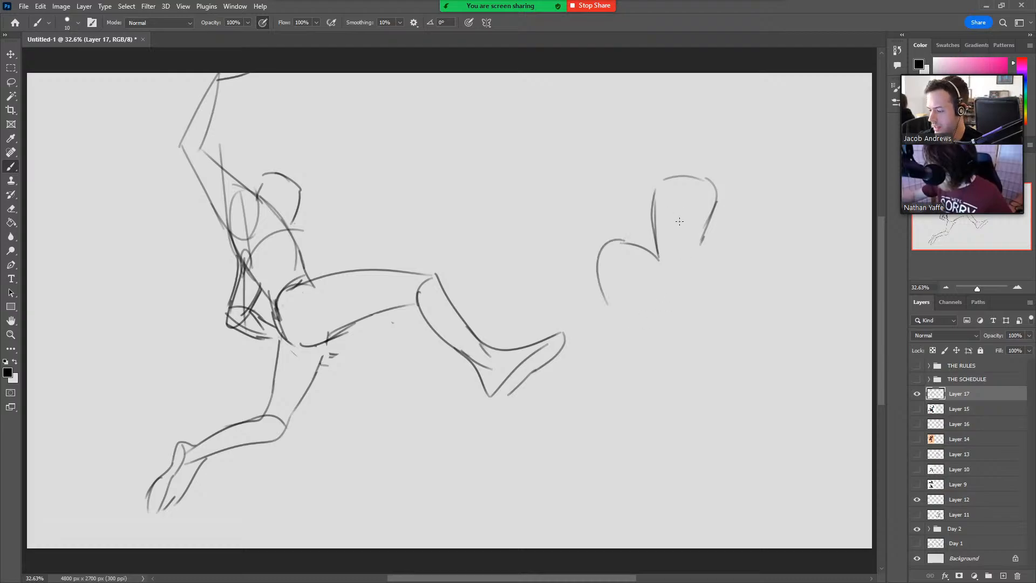
{"action": "mouse_move", "coordinate": [707, 221]}
{"action": "left_mouse_down"}
{"action": "mouse_move", "coordinate": [695, 259]}
{"action": "mouse_move", "coordinate": [664, 199]}
{"action": "mouse_move", "coordinate": [673, 182]}
{"action": "mouse_move", "coordinate": [651, 255]}
{"action": "left_mouse_up"}
{"action": "key", "text": "ctrl+z"}
{"action": "left_click_drag", "start_coordinate": [630, 241], "coordinate": [649, 326]}
{"action": "mouse_move", "coordinate": [597, 254]}
{"action": "left_mouse_down"}
{"action": "mouse_move", "coordinate": [598, 322]}
{"action": "mouse_move", "coordinate": [627, 342]}
{"action": "left_mouse_up"}
{"action": "left_click_drag", "start_coordinate": [596, 310], "coordinate": [647, 331]}
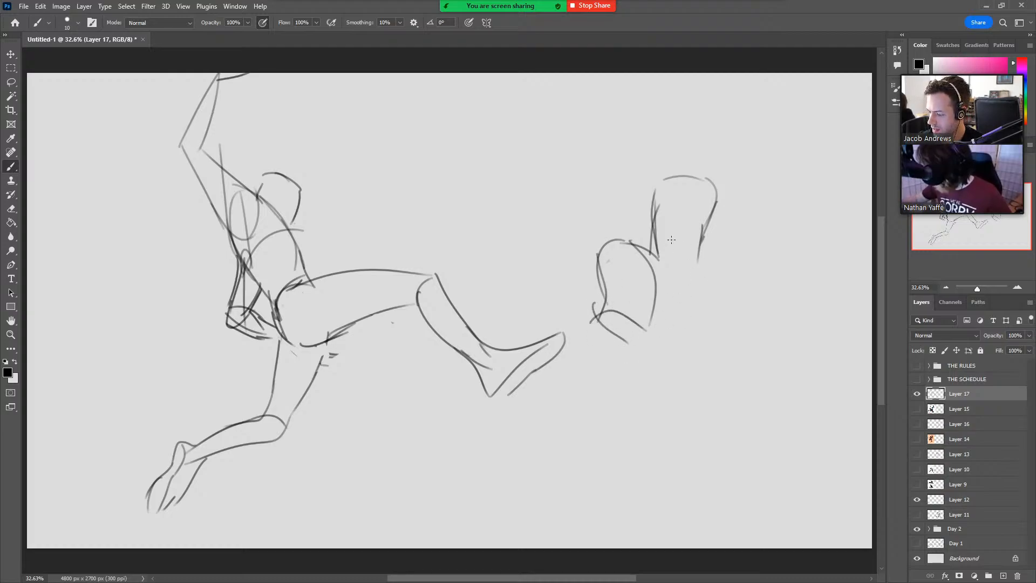
Draw an inner arc beneath the top of the second figure's upper body shape and extend its far side downward.
{"action": "left_click_drag", "start_coordinate": [653, 254], "coordinate": [659, 216]}
{"action": "mouse_move", "coordinate": [657, 256]}
{"action": "left_mouse_down"}
{"action": "mouse_move", "coordinate": [663, 205]}
{"action": "mouse_move", "coordinate": [693, 194]}
{"action": "mouse_move", "coordinate": [716, 282]}
{"action": "left_mouse_up"}
{"action": "key", "text": "ctrl+z"}
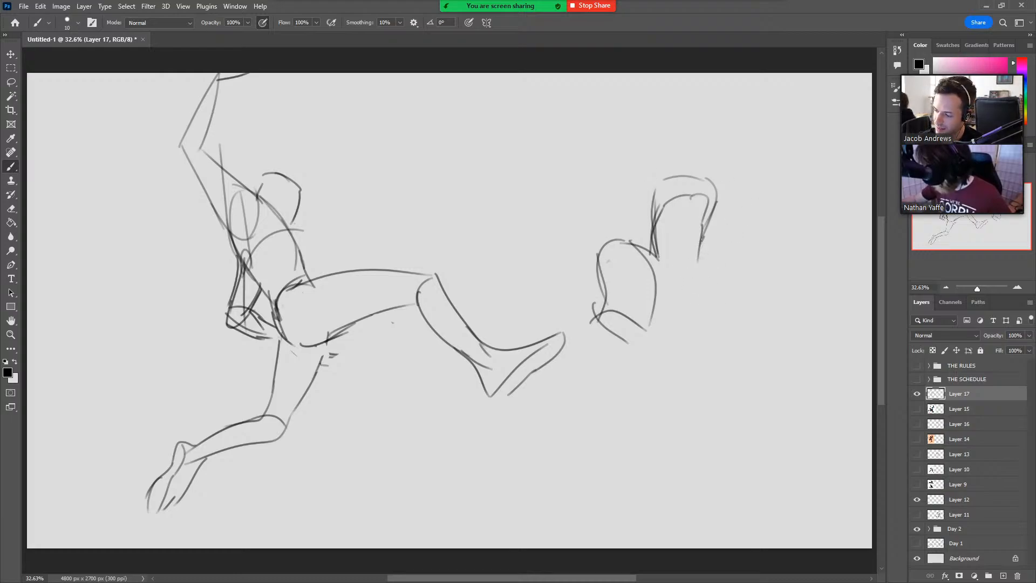
{"action": "left_click_drag", "start_coordinate": [701, 238], "coordinate": [702, 287]}
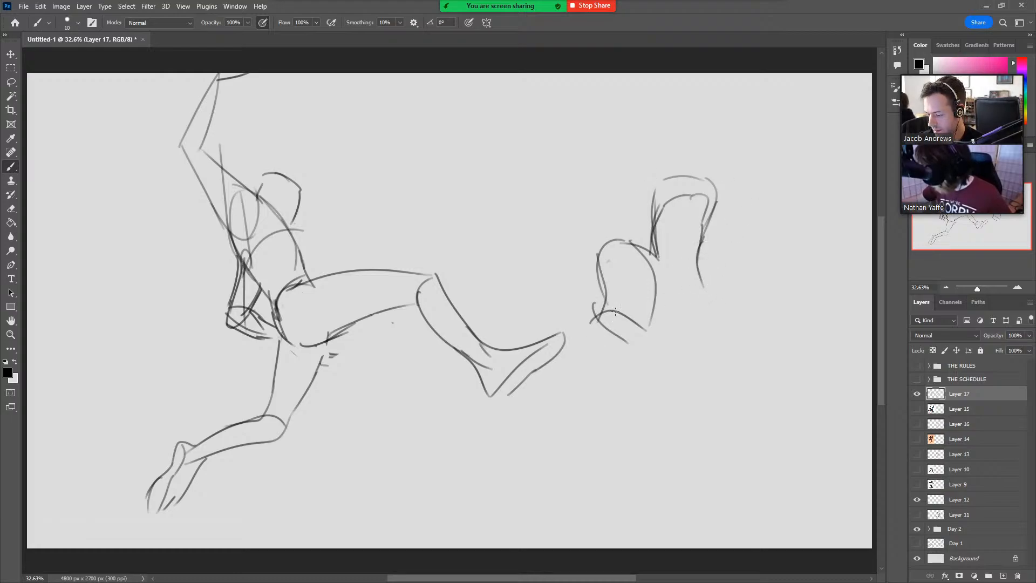
Erase the rounded shape beside the second figure's torso and redraw it as a bulkier raised leg with a short shin below.
{"action": "key", "text": "e"}
{"action": "mouse_move", "coordinate": [621, 337]}
{"action": "left_mouse_down"}
{"action": "mouse_move", "coordinate": [601, 300]}
{"action": "mouse_move", "coordinate": [606, 251]}
{"action": "mouse_move", "coordinate": [647, 270]}
{"action": "mouse_move", "coordinate": [594, 307]}
{"action": "left_mouse_up"}
{"action": "key", "text": "b"}
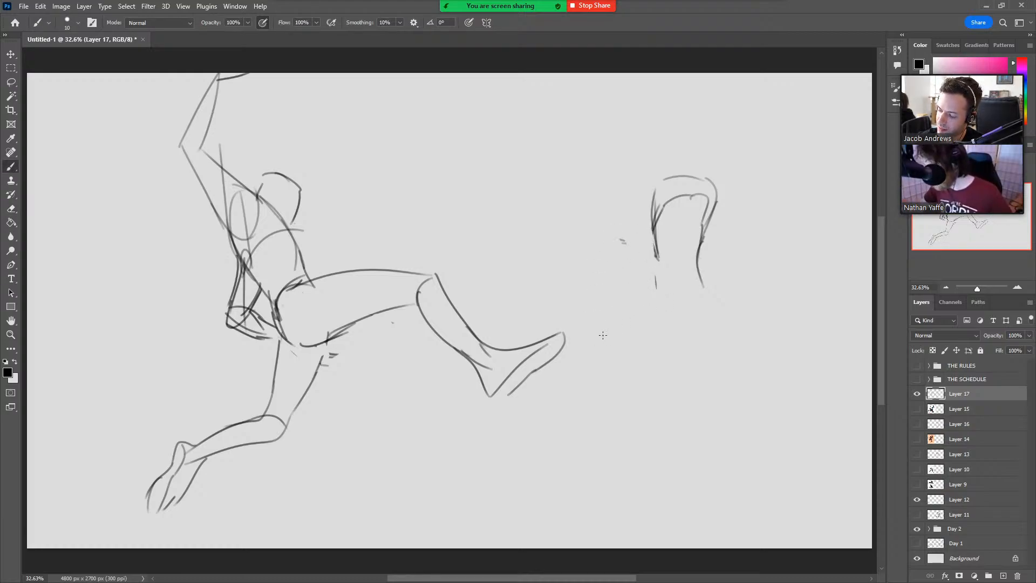
{"action": "mouse_move", "coordinate": [637, 330]}
{"action": "left_mouse_down"}
{"action": "mouse_move", "coordinate": [606, 347]}
{"action": "mouse_move", "coordinate": [589, 304]}
{"action": "mouse_move", "coordinate": [594, 267]}
{"action": "mouse_move", "coordinate": [624, 235]}
{"action": "left_mouse_up"}
{"action": "key", "text": "ctrl+z"}
{"action": "mouse_move", "coordinate": [584, 321]}
{"action": "left_mouse_down"}
{"action": "mouse_move", "coordinate": [588, 253]}
{"action": "mouse_move", "coordinate": [633, 230]}
{"action": "mouse_move", "coordinate": [653, 267]}
{"action": "mouse_move", "coordinate": [650, 257]}
{"action": "mouse_move", "coordinate": [638, 305]}
{"action": "left_mouse_up"}
{"action": "mouse_move", "coordinate": [639, 266]}
{"action": "left_mouse_down"}
{"action": "mouse_move", "coordinate": [638, 325]}
{"action": "mouse_move", "coordinate": [592, 380]}
{"action": "left_mouse_up"}
{"action": "mouse_move", "coordinate": [597, 342]}
{"action": "left_mouse_down"}
{"action": "mouse_move", "coordinate": [574, 403]}
{"action": "mouse_move", "coordinate": [590, 407]}
{"action": "mouse_move", "coordinate": [610, 343]}
{"action": "mouse_move", "coordinate": [597, 399]}
{"action": "left_mouse_up"}
{"action": "key", "text": "ctrl+z"}
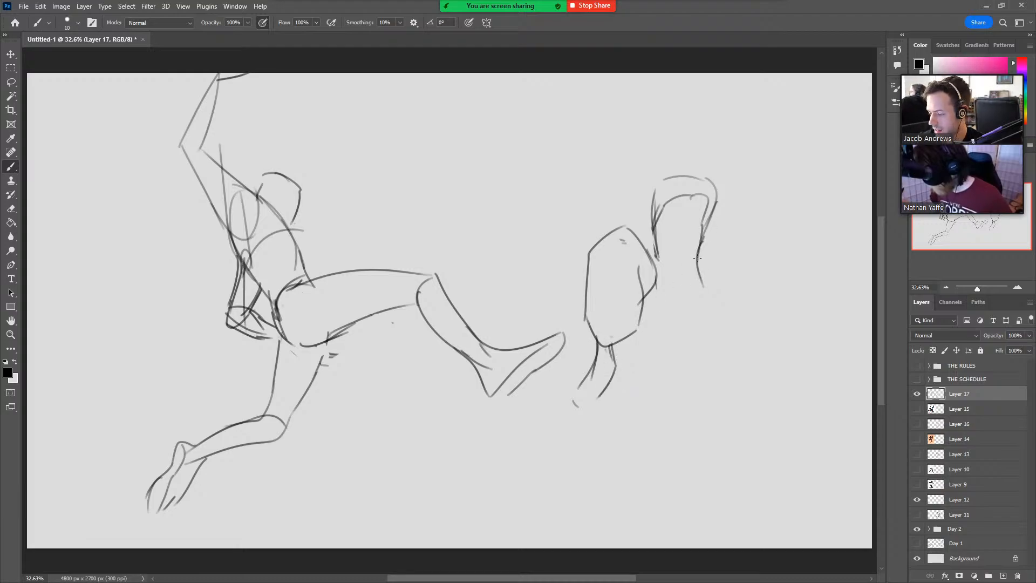
Lengthen the far side of the second figure's torso with a nearly straight contour down to the hip.
{"action": "left_click_drag", "start_coordinate": [697, 258], "coordinate": [700, 319]}
{"action": "key", "text": "ctrl+z"}
{"action": "left_click_drag", "start_coordinate": [698, 257], "coordinate": [703, 354]}
{"action": "key", "text": "ctrl+z"}
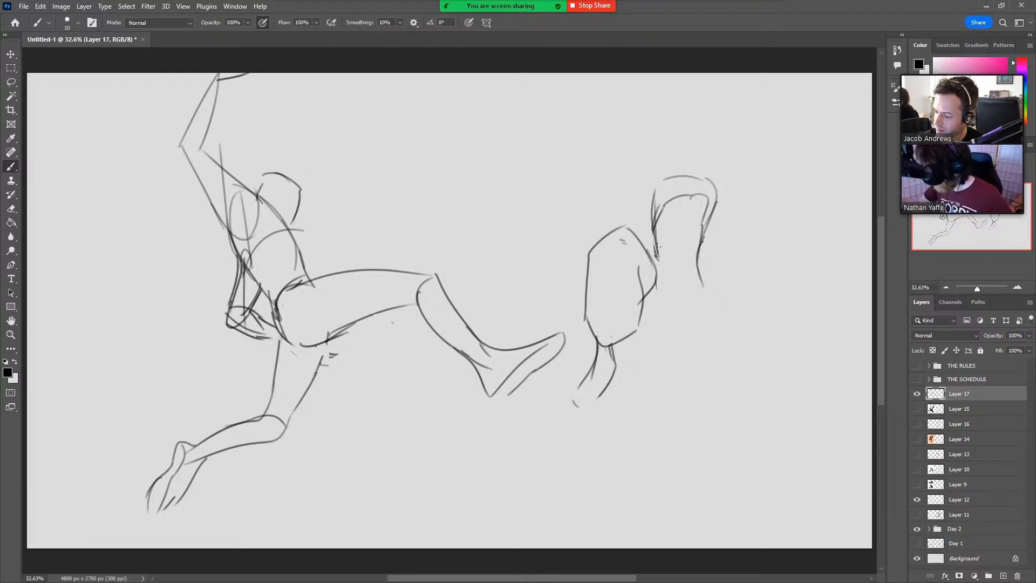
{"action": "mouse_move", "coordinate": [656, 246]}
{"action": "left_mouse_down"}
{"action": "mouse_move", "coordinate": [654, 264]}
{"action": "mouse_move", "coordinate": [701, 287]}
{"action": "mouse_move", "coordinate": [706, 336]}
{"action": "left_mouse_up"}
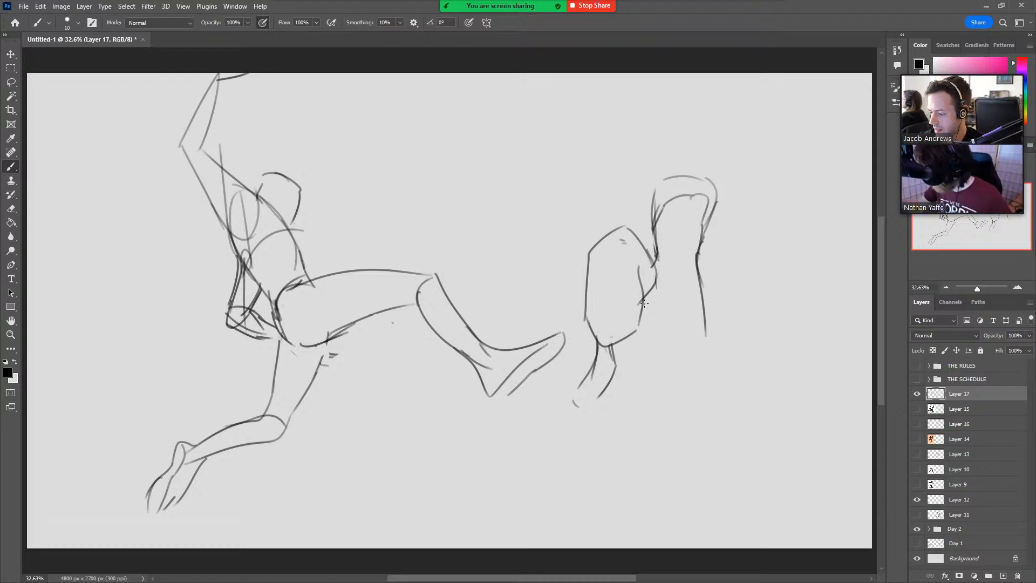
Add a diagonal waist line across the second figure's torso and outline both sides of the supporting leg with a rounded bottom edge.
{"action": "mouse_move", "coordinate": [638, 298]}
{"action": "left_mouse_down"}
{"action": "mouse_move", "coordinate": [669, 310]}
{"action": "mouse_move", "coordinate": [660, 314]}
{"action": "left_mouse_up"}
{"action": "key", "text": "ctrl+z"}
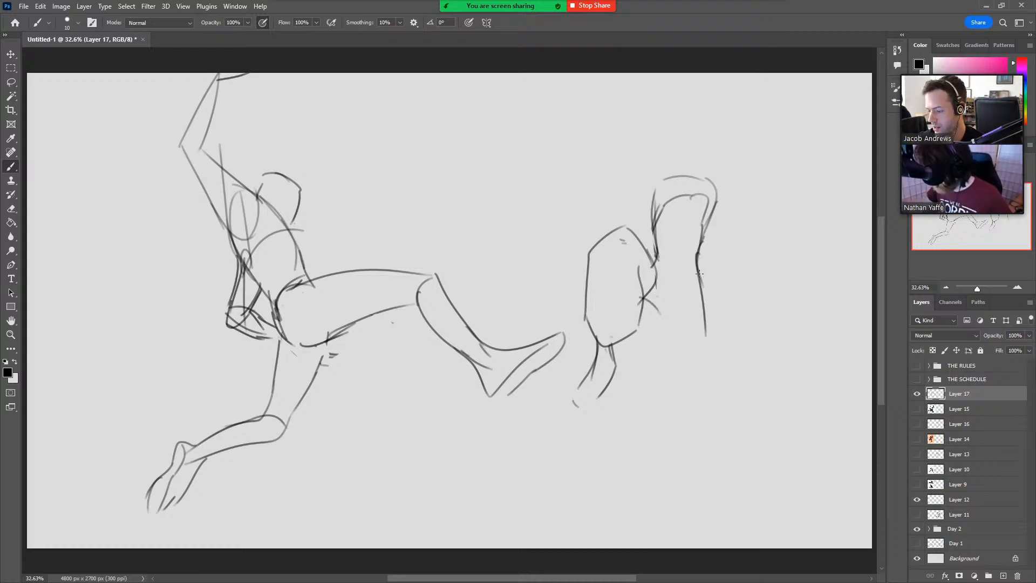
{"action": "left_click_drag", "start_coordinate": [635, 261], "coordinate": [726, 321]}
{"action": "left_click_drag", "start_coordinate": [655, 306], "coordinate": [663, 388]}
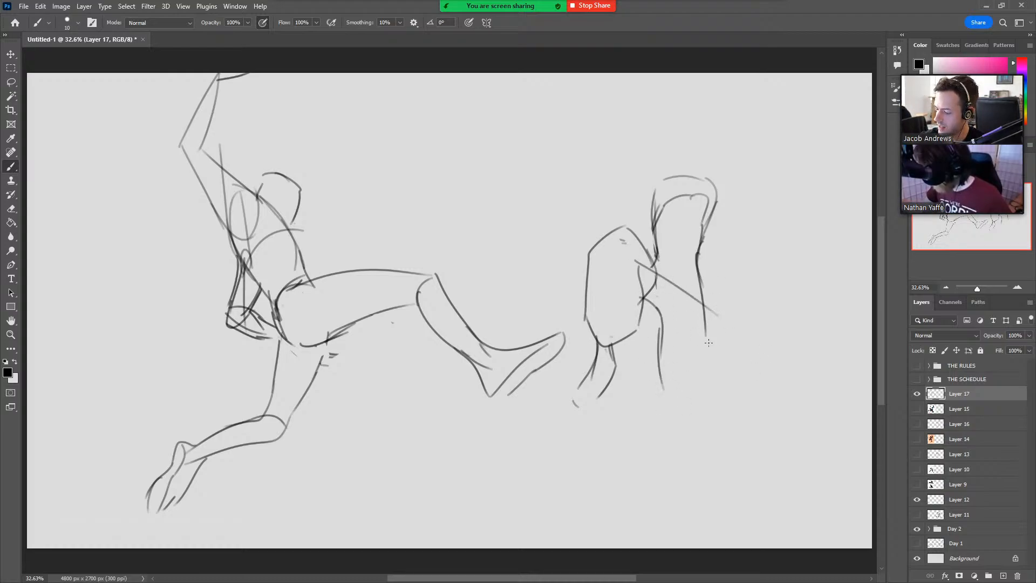
{"action": "mouse_move", "coordinate": [708, 333]}
{"action": "left_mouse_down"}
{"action": "mouse_move", "coordinate": [708, 394]}
{"action": "mouse_move", "coordinate": [680, 406]}
{"action": "left_mouse_up"}
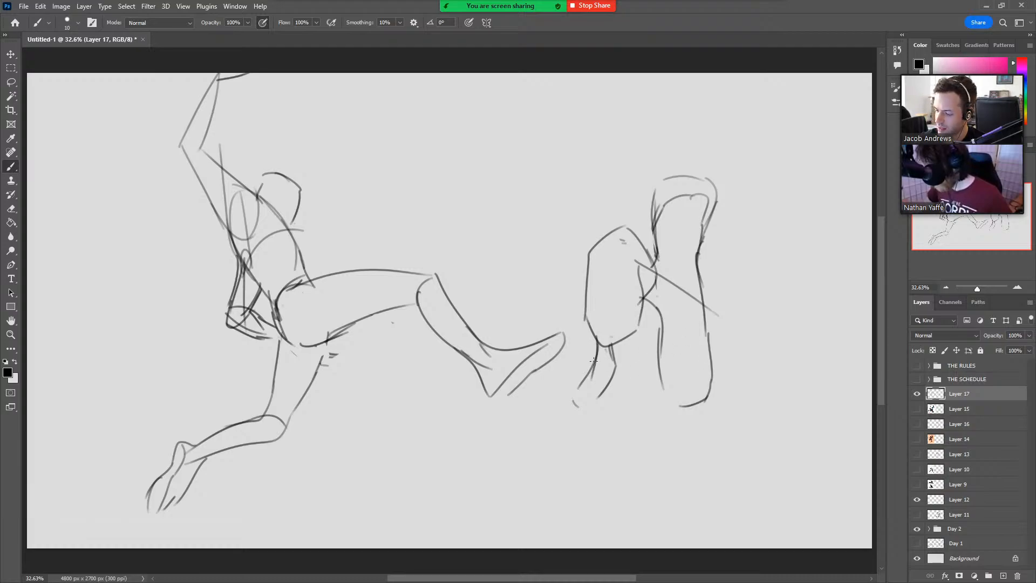
Erase and redraw the raised leg's foot with a rounded tip, and sketch a narrow foot beneath the supporting leg.
{"action": "key", "text": "e"}
{"action": "mouse_move", "coordinate": [612, 351]}
{"action": "left_mouse_down"}
{"action": "mouse_move", "coordinate": [586, 395]}
{"action": "mouse_move", "coordinate": [625, 361]}
{"action": "mouse_move", "coordinate": [584, 361]}
{"action": "mouse_move", "coordinate": [580, 391]}
{"action": "left_mouse_up"}
{"action": "key", "text": "b"}
{"action": "key", "text": "ctrl+z"}
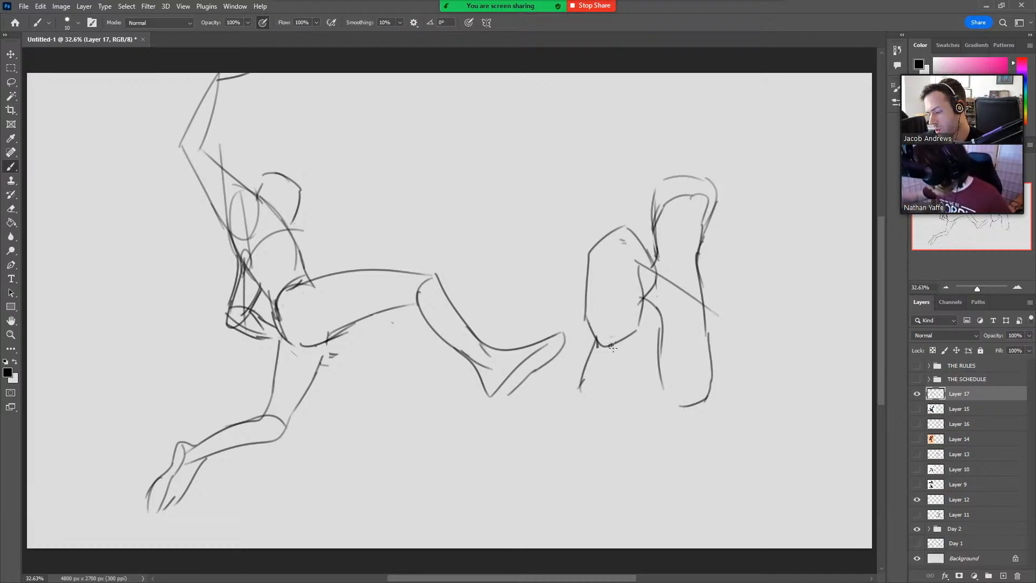
{"action": "left_click_drag", "start_coordinate": [613, 346], "coordinate": [606, 389]}
{"action": "key", "text": "ctrl+z"}
{"action": "left_click_drag", "start_coordinate": [614, 344], "coordinate": [589, 399]}
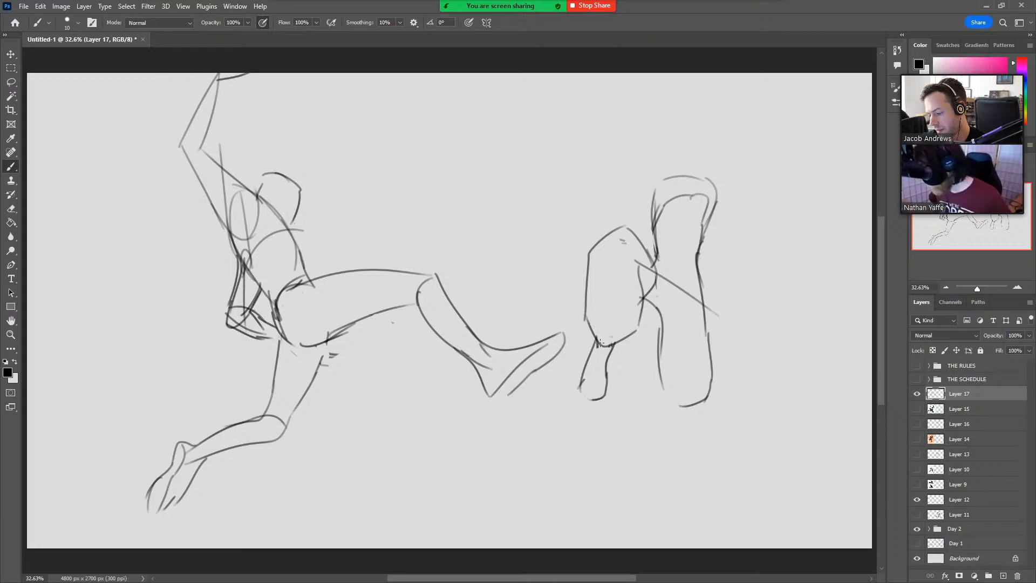
{"action": "mouse_move", "coordinate": [666, 382]}
{"action": "left_mouse_down"}
{"action": "mouse_move", "coordinate": [683, 407]}
{"action": "mouse_move", "coordinate": [659, 448]}
{"action": "mouse_move", "coordinate": [667, 458]}
{"action": "mouse_move", "coordinate": [693, 419]}
{"action": "mouse_move", "coordinate": [682, 440]}
{"action": "mouse_move", "coordinate": [659, 443]}
{"action": "left_mouse_up"}
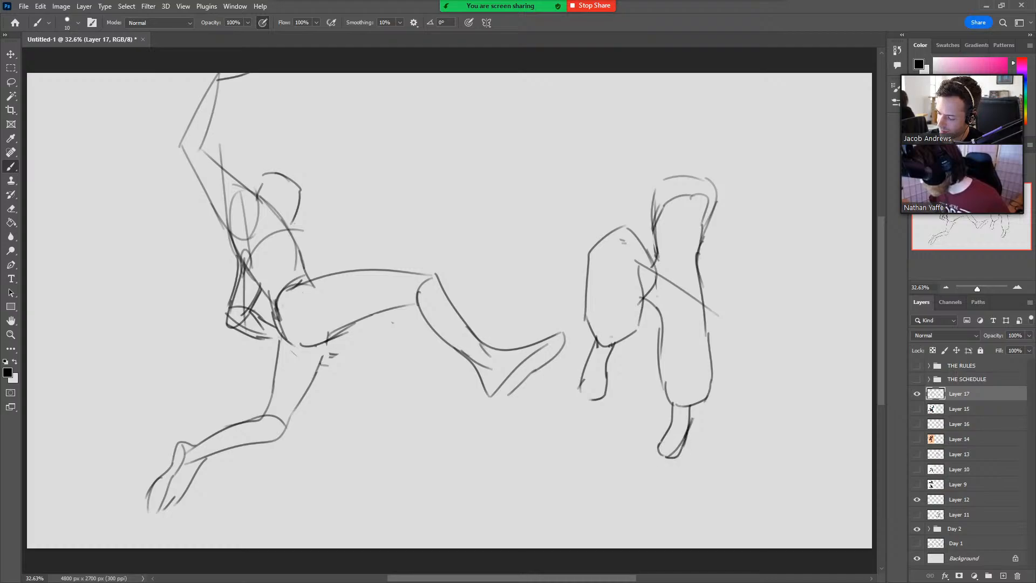
Reinforce the far torso contour, erase the arched top of the upper body and redraw its near side.
{"action": "left_click_drag", "start_coordinate": [697, 270], "coordinate": [700, 330]}
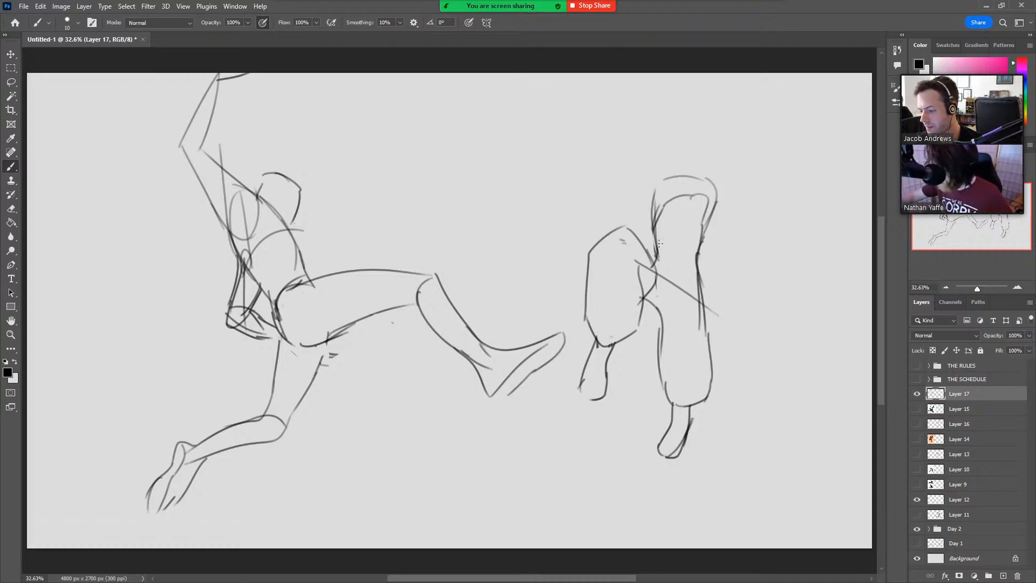
{"action": "key", "text": "e"}
{"action": "mouse_move", "coordinate": [659, 195]}
{"action": "left_mouse_down"}
{"action": "mouse_move", "coordinate": [732, 188]}
{"action": "mouse_move", "coordinate": [705, 220]}
{"action": "left_mouse_up"}
{"action": "mouse_move", "coordinate": [660, 212]}
{"action": "left_mouse_down"}
{"action": "mouse_move", "coordinate": [663, 203]}
{"action": "mouse_move", "coordinate": [656, 235]}
{"action": "mouse_move", "coordinate": [673, 196]}
{"action": "left_mouse_up"}
{"action": "key", "text": "b"}
{"action": "left_click_drag", "start_coordinate": [645, 269], "coordinate": [673, 197]}
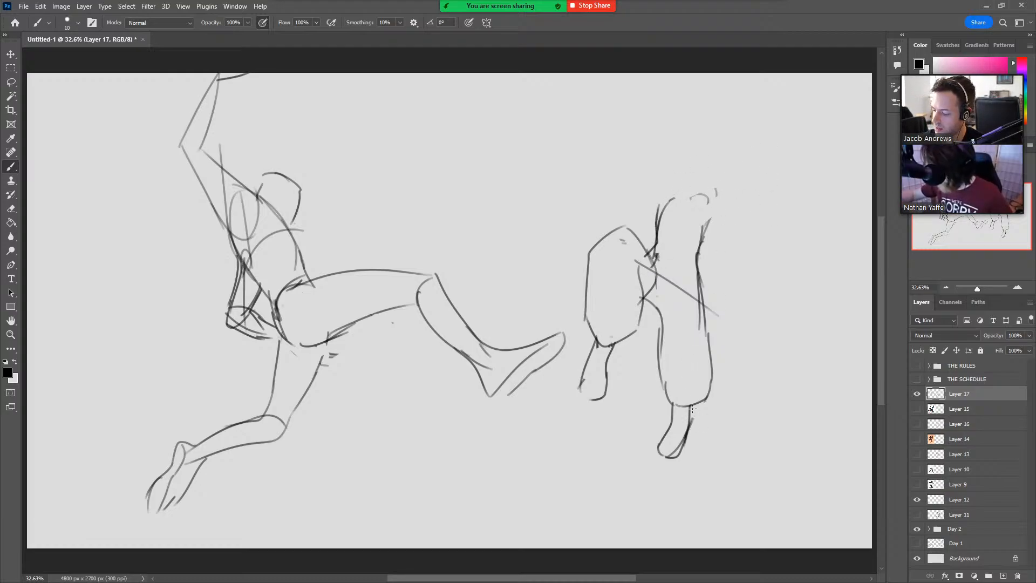
Round off the hem of the supporting leg and sketch the chest arc and sloping shoulder line over the torso.
{"action": "mouse_move", "coordinate": [661, 385]}
{"action": "left_mouse_down"}
{"action": "mouse_move", "coordinate": [668, 407]}
{"action": "mouse_move", "coordinate": [704, 401]}
{"action": "left_mouse_up"}
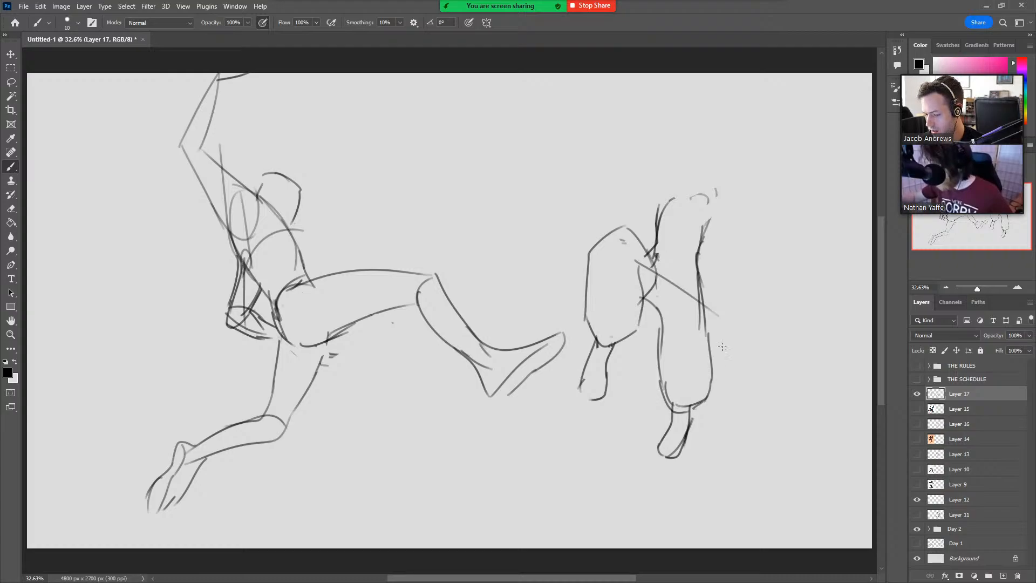
{"action": "mouse_move", "coordinate": [639, 232]}
{"action": "left_mouse_down"}
{"action": "mouse_move", "coordinate": [649, 222]}
{"action": "mouse_move", "coordinate": [714, 243]}
{"action": "left_mouse_up"}
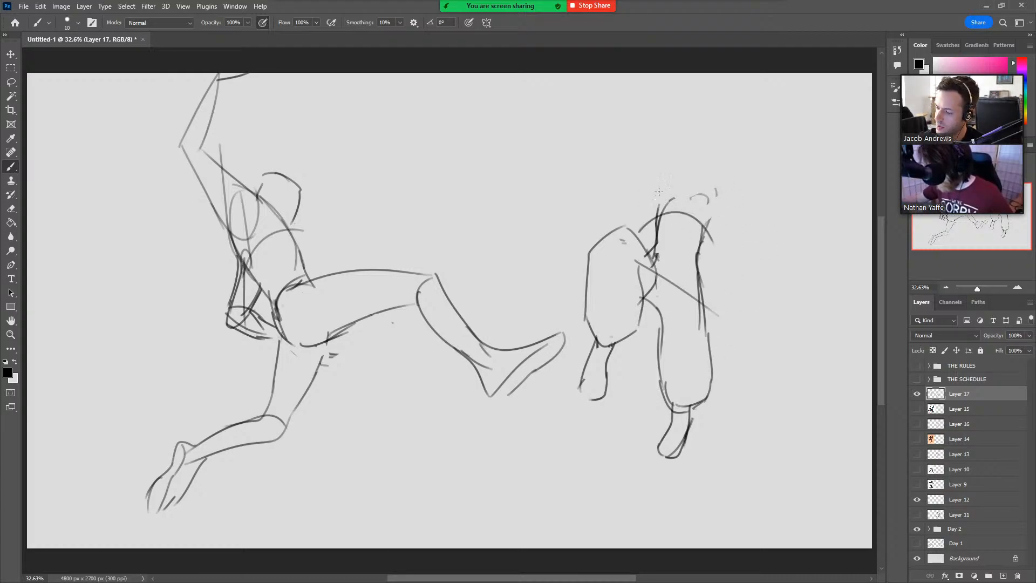
{"action": "left_click_drag", "start_coordinate": [649, 204], "coordinate": [711, 200]}
{"action": "left_click_drag", "start_coordinate": [645, 221], "coordinate": [724, 192]}
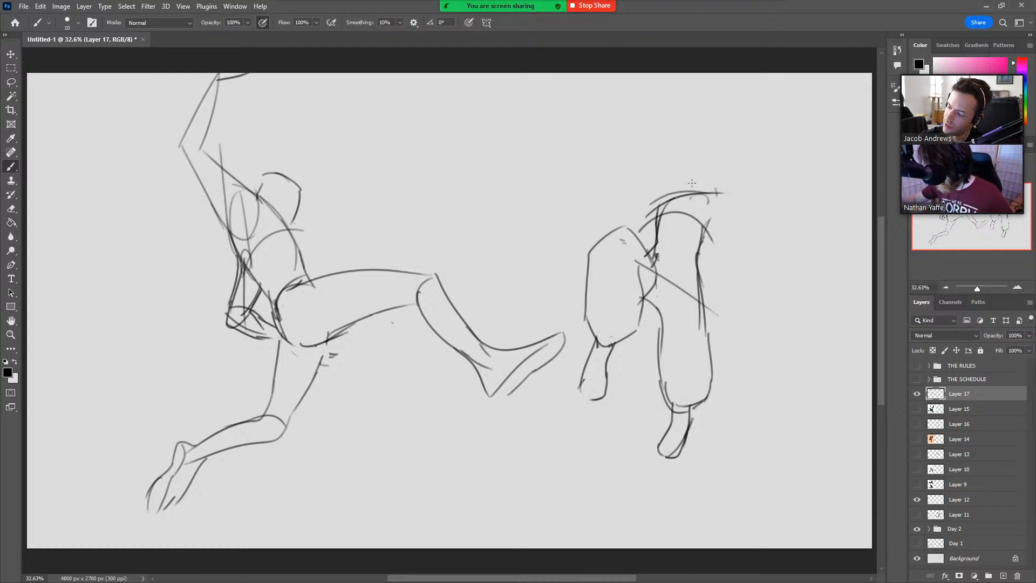
Sketch the near arm as a foreshortened curve over the raised leg and the far arm bent upward from the shoulder.
{"action": "mouse_move", "coordinate": [657, 201]}
{"action": "left_mouse_down"}
{"action": "mouse_move", "coordinate": [634, 227]}
{"action": "mouse_move", "coordinate": [577, 216]}
{"action": "mouse_move", "coordinate": [569, 249]}
{"action": "left_mouse_up"}
{"action": "left_click_drag", "start_coordinate": [692, 194], "coordinate": [738, 178]}
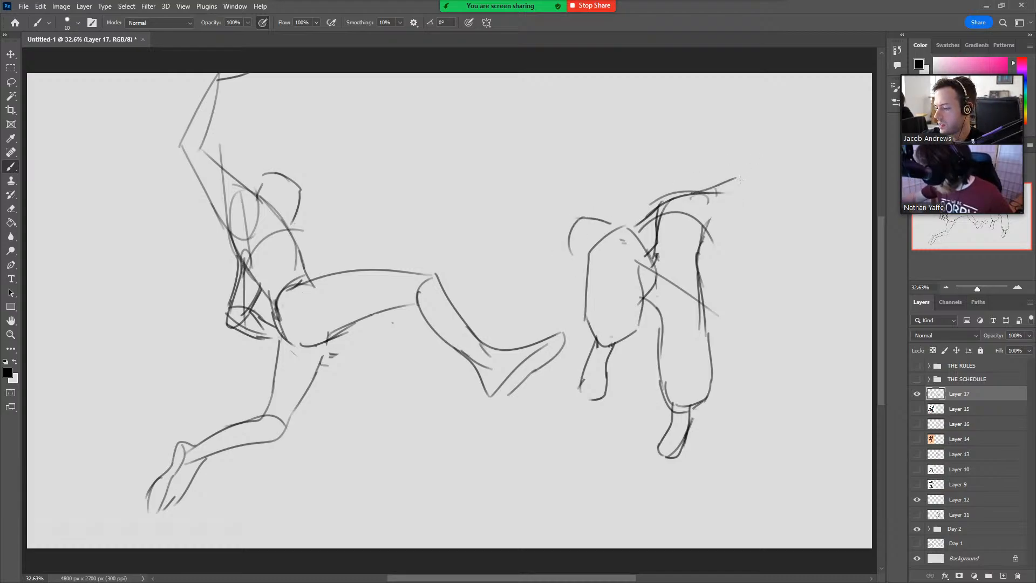
{"action": "mouse_move", "coordinate": [703, 222]}
{"action": "left_mouse_down"}
{"action": "mouse_move", "coordinate": [766, 193]}
{"action": "mouse_move", "coordinate": [748, 143]}
{"action": "mouse_move", "coordinate": [774, 117]}
{"action": "mouse_move", "coordinate": [797, 151]}
{"action": "mouse_move", "coordinate": [783, 184]}
{"action": "left_mouse_up"}
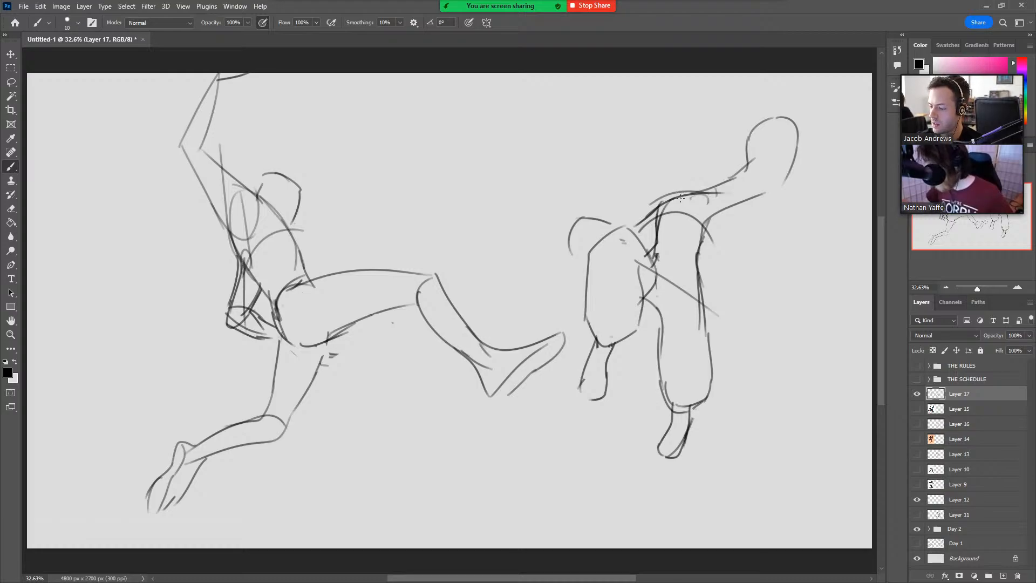
Draw a round head above the shoulder line and rework the contours on both sides of the torso.
{"action": "mouse_move", "coordinate": [680, 199]}
{"action": "left_mouse_down"}
{"action": "mouse_move", "coordinate": [667, 175]}
{"action": "mouse_move", "coordinate": [664, 193]}
{"action": "mouse_move", "coordinate": [674, 168]}
{"action": "left_mouse_up"}
{"action": "mouse_move", "coordinate": [672, 173]}
{"action": "left_mouse_down"}
{"action": "mouse_move", "coordinate": [708, 170]}
{"action": "mouse_move", "coordinate": [680, 162]}
{"action": "mouse_move", "coordinate": [707, 169]}
{"action": "mouse_move", "coordinate": [703, 153]}
{"action": "mouse_move", "coordinate": [713, 222]}
{"action": "mouse_move", "coordinate": [724, 208]}
{"action": "mouse_move", "coordinate": [701, 266]}
{"action": "left_mouse_up"}
{"action": "key", "text": "ctrl+z"}
{"action": "key", "text": "ctrl+z"}
{"action": "key", "text": "ctrl+z"}
{"action": "left_click_drag", "start_coordinate": [662, 203], "coordinate": [647, 257]}
{"action": "key", "text": "ctrl+z"}
{"action": "mouse_move", "coordinate": [717, 203]}
{"action": "left_mouse_down"}
{"action": "mouse_move", "coordinate": [695, 276]}
{"action": "mouse_move", "coordinate": [696, 260]}
{"action": "mouse_move", "coordinate": [705, 334]}
{"action": "left_mouse_up"}
{"action": "key", "text": "ctrl+z"}
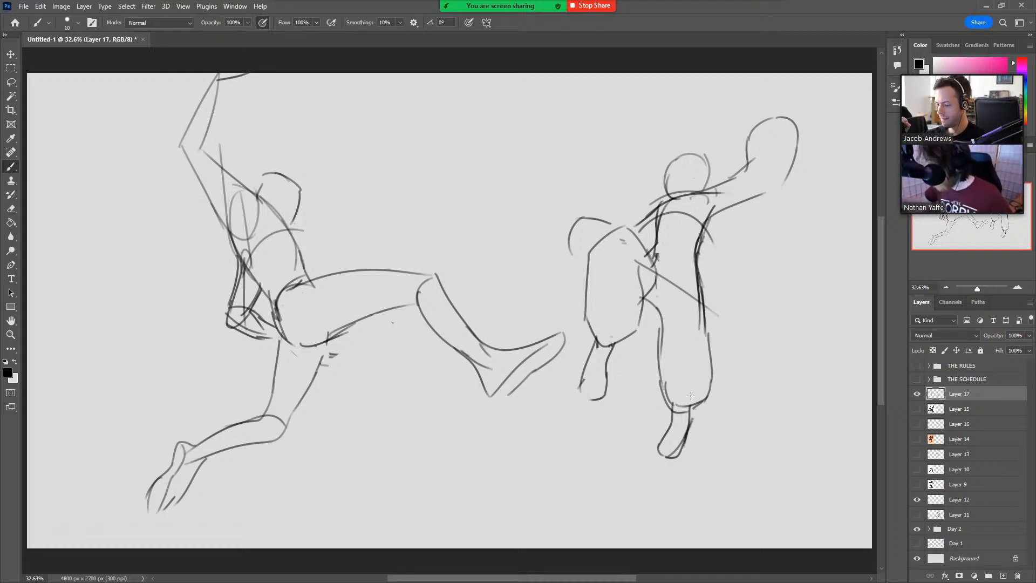
Erase the foot under the supporting leg and extend the leg's outer contour down and inward.
{"action": "key", "text": "e"}
{"action": "mouse_move", "coordinate": [664, 407]}
{"action": "left_mouse_down"}
{"action": "mouse_move", "coordinate": [663, 436]}
{"action": "mouse_move", "coordinate": [687, 424]}
{"action": "left_mouse_up"}
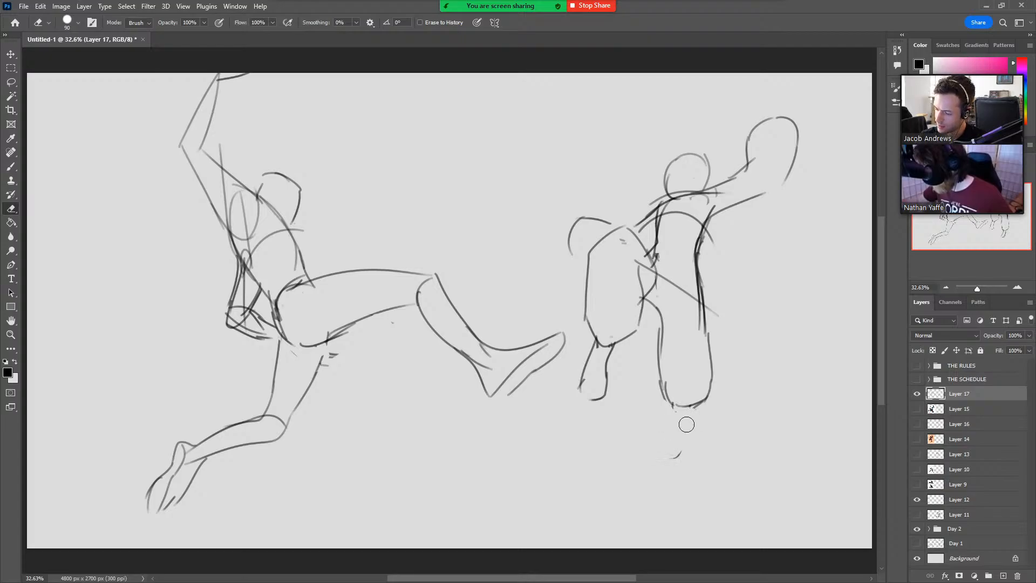
{"action": "key", "text": "b"}
{"action": "left_click_drag", "start_coordinate": [660, 382], "coordinate": [673, 425]}
{"action": "key", "text": "ctrl+z"}
{"action": "left_click_drag", "start_coordinate": [662, 390], "coordinate": [672, 432]}
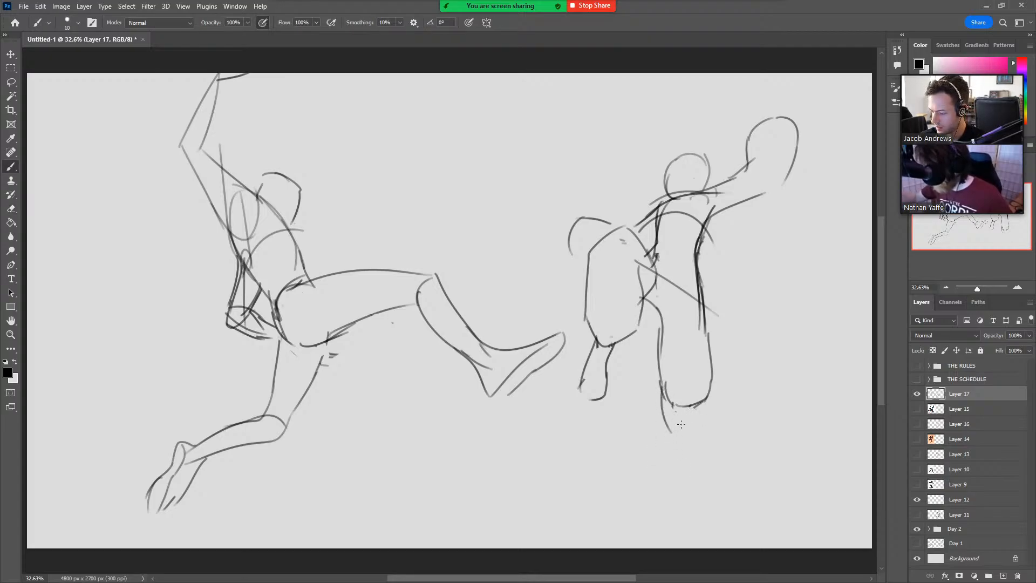
{"action": "key", "text": "ctrl+z"}
{"action": "left_click_drag", "start_coordinate": [709, 387], "coordinate": [685, 430]}
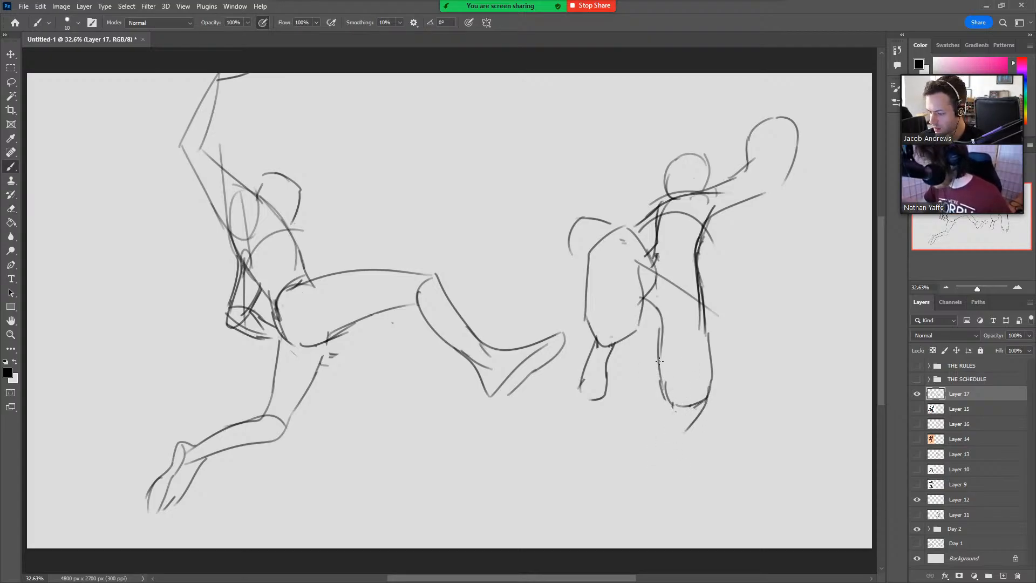
Draw the inner contour of the supporting leg's lower part and sketch a new foot with toes hanging beneath it.
{"action": "mouse_move", "coordinate": [659, 360]}
{"action": "left_mouse_down"}
{"action": "mouse_move", "coordinate": [653, 409]}
{"action": "mouse_move", "coordinate": [700, 417]}
{"action": "mouse_move", "coordinate": [648, 430]}
{"action": "mouse_move", "coordinate": [666, 433]}
{"action": "mouse_move", "coordinate": [647, 414]}
{"action": "mouse_move", "coordinate": [657, 437]}
{"action": "left_mouse_up"}
{"action": "key", "text": "ctrl+z"}
{"action": "left_click_drag", "start_coordinate": [651, 419], "coordinate": [636, 437]}
{"action": "left_click_drag", "start_coordinate": [641, 425], "coordinate": [638, 458]}
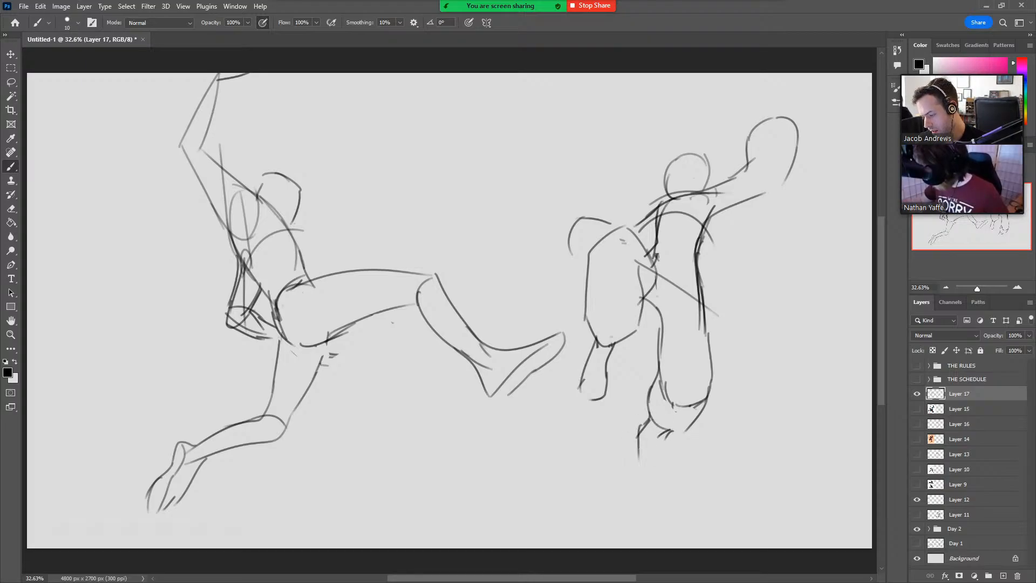
{"action": "key", "text": "ctrl+z"}
{"action": "mouse_move", "coordinate": [650, 418]}
{"action": "left_mouse_down"}
{"action": "mouse_move", "coordinate": [633, 424]}
{"action": "mouse_move", "coordinate": [635, 453]}
{"action": "left_mouse_up"}
{"action": "left_click_drag", "start_coordinate": [634, 428], "coordinate": [642, 476]}
{"action": "key", "text": "ctrl+z"}
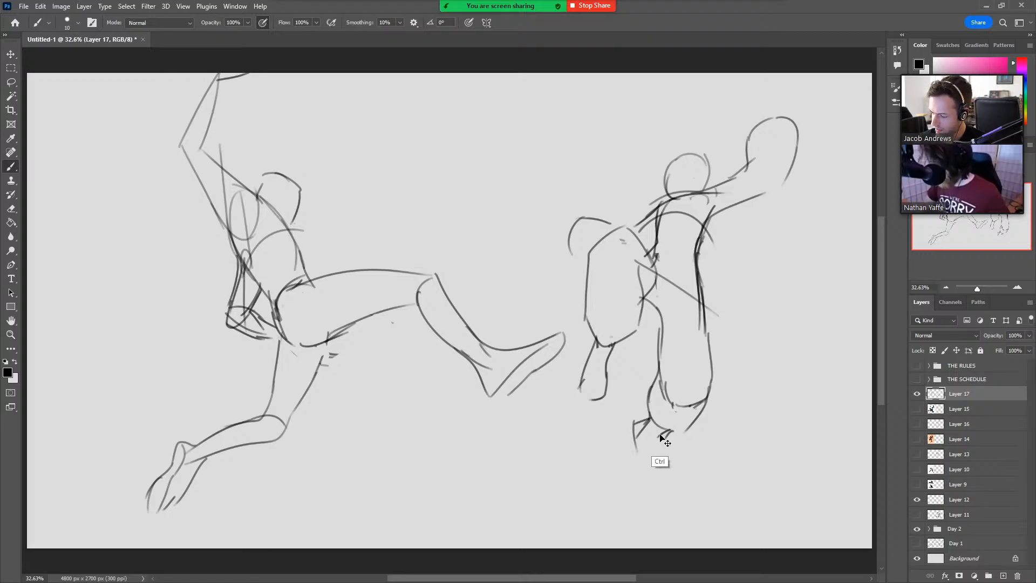
{"action": "key", "text": "ctrl+z"}
{"action": "mouse_move", "coordinate": [651, 418]}
{"action": "left_mouse_down"}
{"action": "mouse_move", "coordinate": [637, 468]}
{"action": "mouse_move", "coordinate": [659, 456]}
{"action": "mouse_move", "coordinate": [656, 479]}
{"action": "left_mouse_up"}
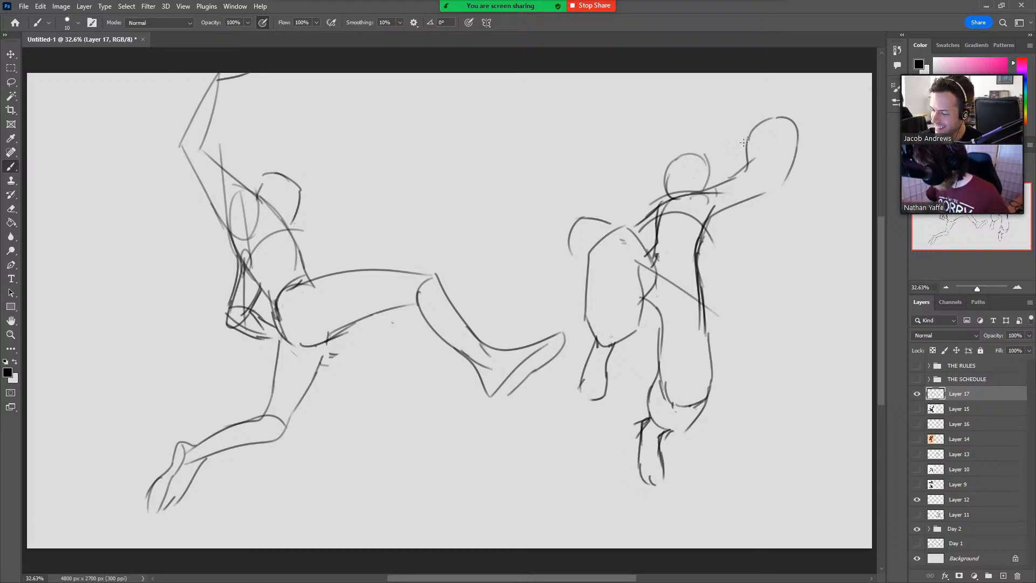
Sketch cuffs at the wrists of both arms and erase the overlapping old hem line on the supporting leg.
{"action": "mouse_move", "coordinate": [760, 124]}
{"action": "left_mouse_down"}
{"action": "mouse_move", "coordinate": [773, 125]}
{"action": "mouse_move", "coordinate": [760, 111]}
{"action": "mouse_move", "coordinate": [777, 114]}
{"action": "left_mouse_up"}
{"action": "left_click_drag", "start_coordinate": [788, 107], "coordinate": [784, 118]}
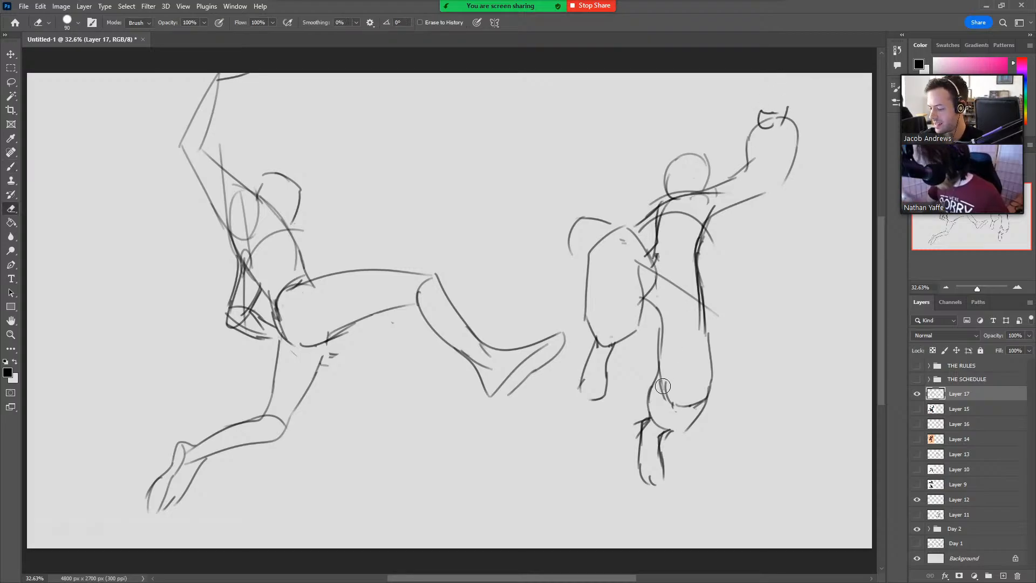
{"action": "mouse_move", "coordinate": [569, 248]}
{"action": "left_mouse_down"}
{"action": "mouse_move", "coordinate": [561, 238]}
{"action": "mouse_move", "coordinate": [576, 218]}
{"action": "left_mouse_up"}
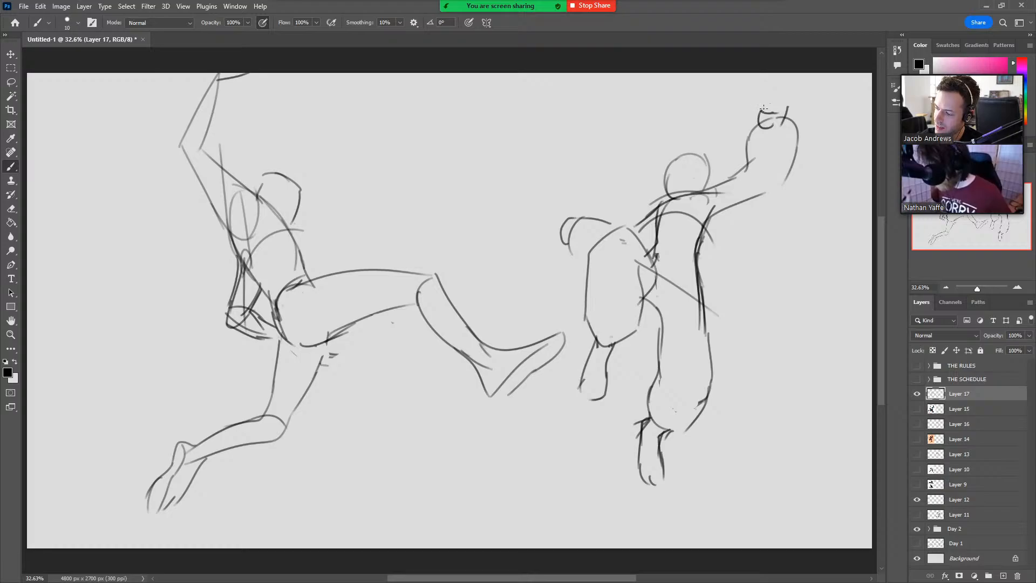
Draw an open hand with spread fingers on the near arm, then lasso it and adjust its placement at the wrist.
{"action": "mouse_move", "coordinate": [554, 243]}
{"action": "left_mouse_down"}
{"action": "mouse_move", "coordinate": [540, 224]}
{"action": "mouse_move", "coordinate": [545, 201]}
{"action": "mouse_move", "coordinate": [571, 215]}
{"action": "mouse_move", "coordinate": [513, 236]}
{"action": "mouse_move", "coordinate": [542, 232]}
{"action": "mouse_move", "coordinate": [518, 177]}
{"action": "mouse_move", "coordinate": [537, 203]}
{"action": "mouse_move", "coordinate": [543, 164]}
{"action": "mouse_move", "coordinate": [552, 201]}
{"action": "mouse_move", "coordinate": [561, 170]}
{"action": "mouse_move", "coordinate": [561, 200]}
{"action": "mouse_move", "coordinate": [576, 173]}
{"action": "mouse_move", "coordinate": [570, 221]}
{"action": "left_mouse_up"}
{"action": "key", "text": "l"}
{"action": "mouse_move", "coordinate": [520, 251]}
{"action": "left_mouse_down"}
{"action": "mouse_move", "coordinate": [557, 129]}
{"action": "mouse_move", "coordinate": [570, 214]}
{"action": "mouse_move", "coordinate": [561, 264]}
{"action": "left_mouse_up"}
{"action": "key", "text": "v"}
{"action": "left_click_drag", "start_coordinate": [613, 131], "coordinate": [576, 170]}
{"action": "left_click_drag", "start_coordinate": [568, 189], "coordinate": [589, 180]}
{"action": "key", "text": "Return"}
{"action": "key", "text": "ctrl+d"}
{"action": "key", "text": "b"}
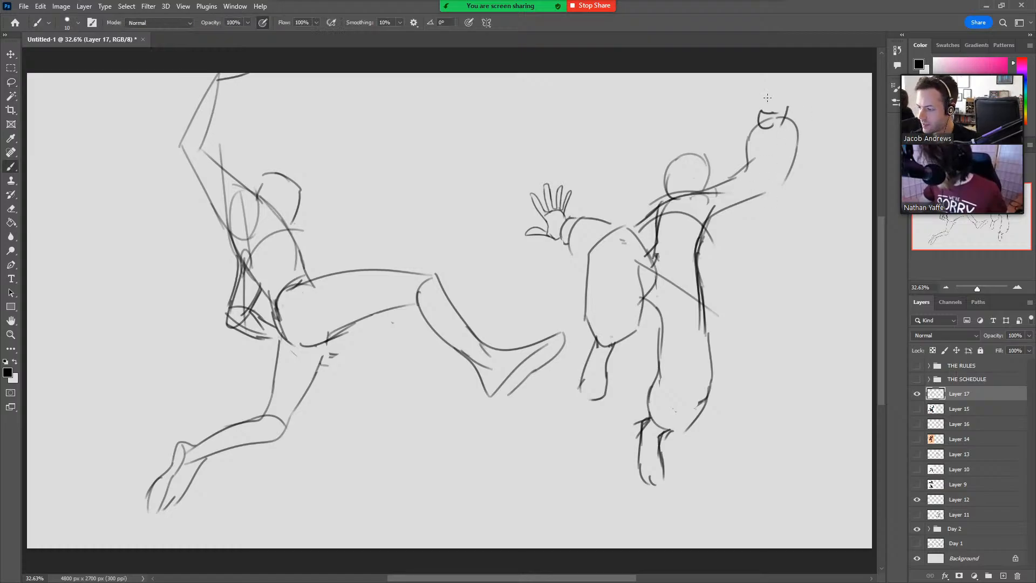
Sketch an open hand with outstretched thumb and fingers above the wrist of the raised arm.
{"action": "mouse_move", "coordinate": [775, 104]}
{"action": "left_mouse_down"}
{"action": "mouse_move", "coordinate": [783, 72]}
{"action": "mouse_move", "coordinate": [784, 106]}
{"action": "mouse_move", "coordinate": [768, 103]}
{"action": "mouse_move", "coordinate": [778, 84]}
{"action": "mouse_move", "coordinate": [795, 88]}
{"action": "mouse_move", "coordinate": [806, 75]}
{"action": "left_mouse_up"}
{"action": "key", "text": "ctrl+z"}
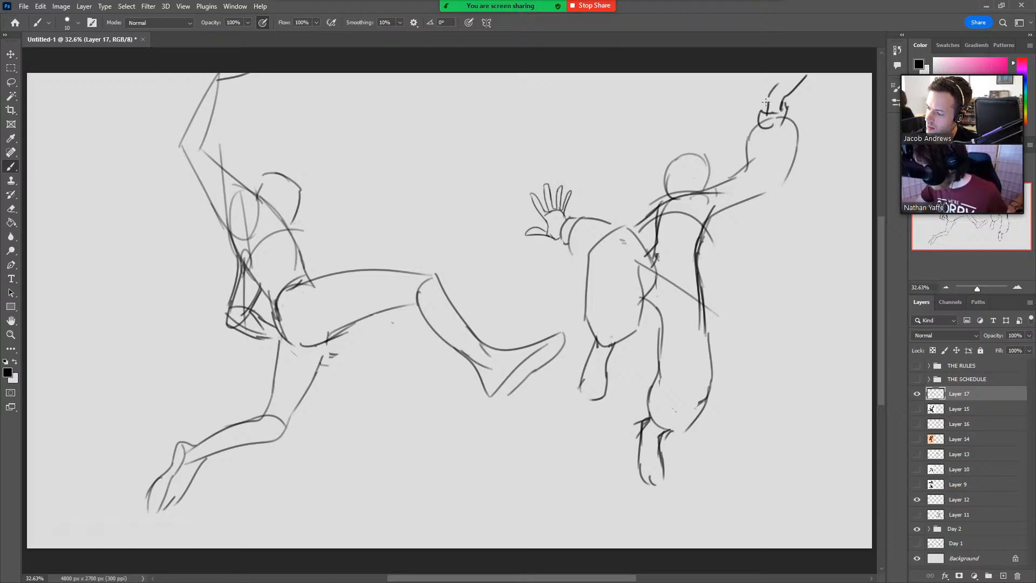
{"action": "mouse_move", "coordinate": [766, 106]}
{"action": "left_mouse_down"}
{"action": "mouse_move", "coordinate": [738, 76]}
{"action": "mouse_move", "coordinate": [789, 74]}
{"action": "left_mouse_up"}
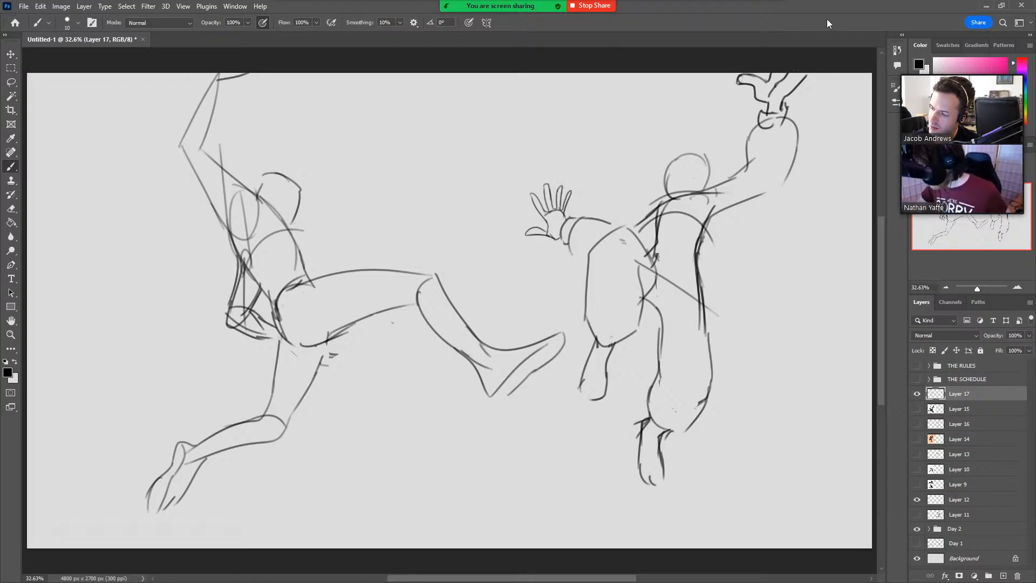
Add spiky hair tufts on top of and beside the second figure's head.
{"action": "left_click_drag", "start_coordinate": [672, 156], "coordinate": [690, 106]}
{"action": "mouse_move", "coordinate": [692, 107]}
{"action": "left_mouse_down"}
{"action": "mouse_move", "coordinate": [692, 150]}
{"action": "mouse_move", "coordinate": [709, 134]}
{"action": "mouse_move", "coordinate": [647, 173]}
{"action": "mouse_move", "coordinate": [664, 171]}
{"action": "mouse_move", "coordinate": [647, 184]}
{"action": "mouse_move", "coordinate": [662, 200]}
{"action": "left_mouse_up"}
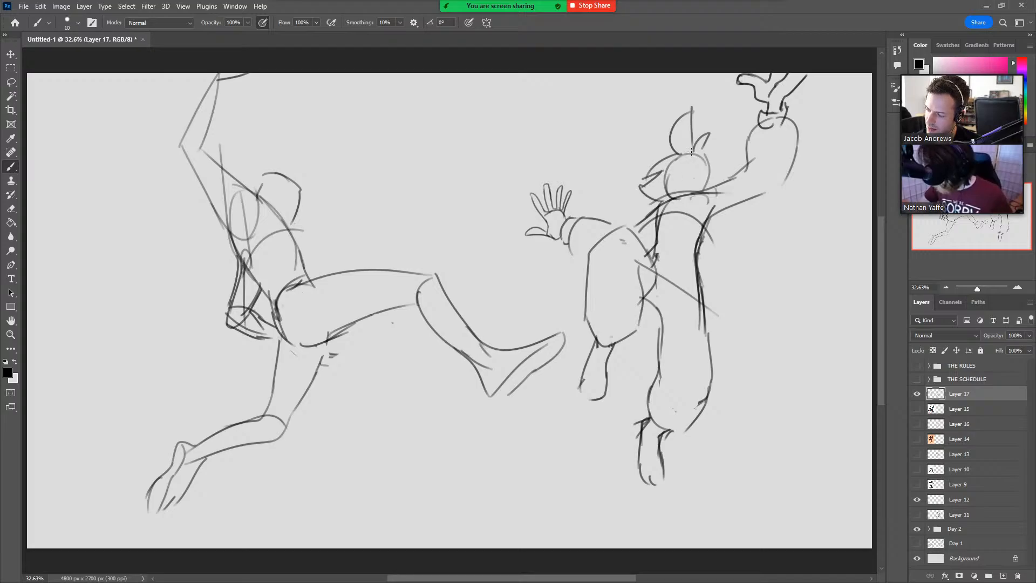
{"action": "mouse_move", "coordinate": [696, 157]}
{"action": "left_mouse_down"}
{"action": "mouse_move", "coordinate": [718, 143]}
{"action": "mouse_move", "coordinate": [700, 160]}
{"action": "left_mouse_up"}
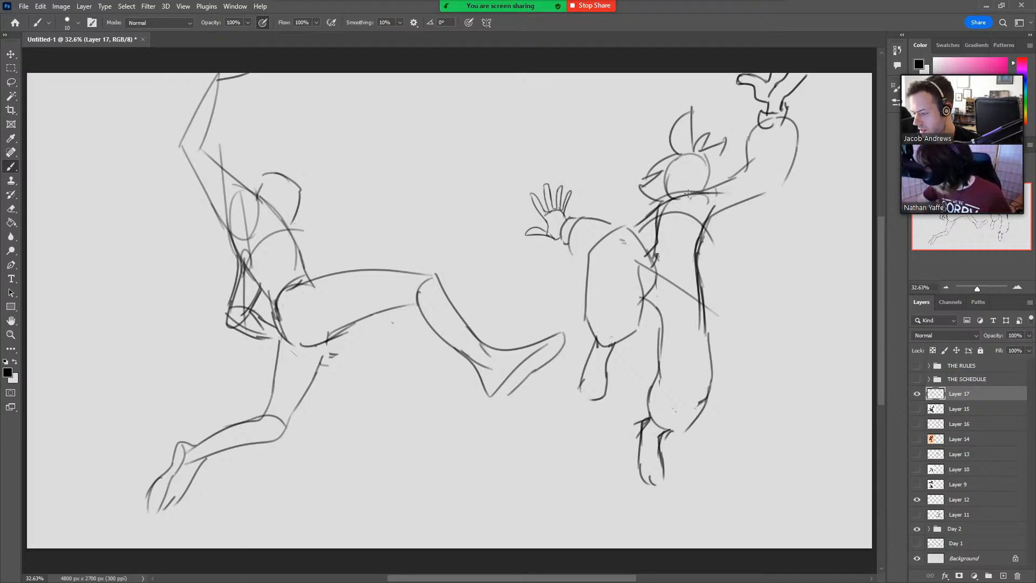
Sketch a loose cloth end trailing from the second figure's shoulder, a curved fold across its torso and a contour line on the head.
{"action": "left_click_drag", "start_coordinate": [688, 196], "coordinate": [713, 244]}
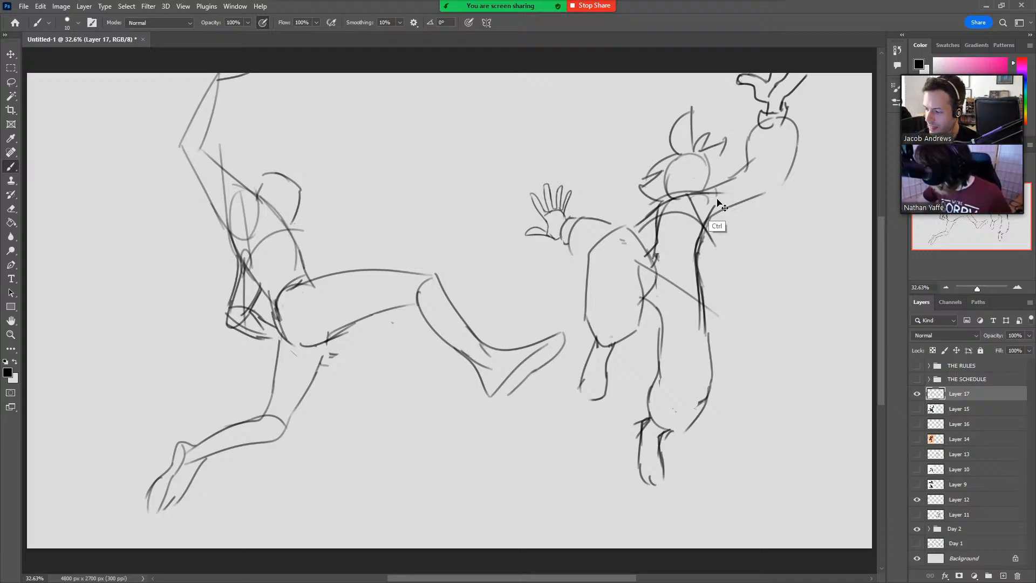
{"action": "key", "text": "ctrl+z"}
{"action": "left_click_drag", "start_coordinate": [701, 194], "coordinate": [739, 248]}
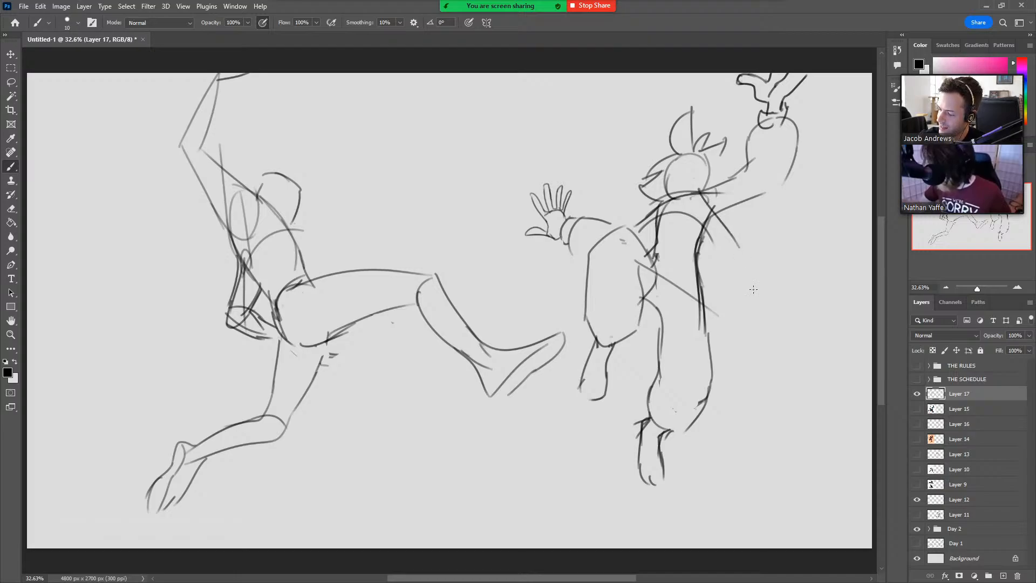
{"action": "key", "text": "ctrl+z"}
{"action": "left_click_drag", "start_coordinate": [689, 190], "coordinate": [735, 258]}
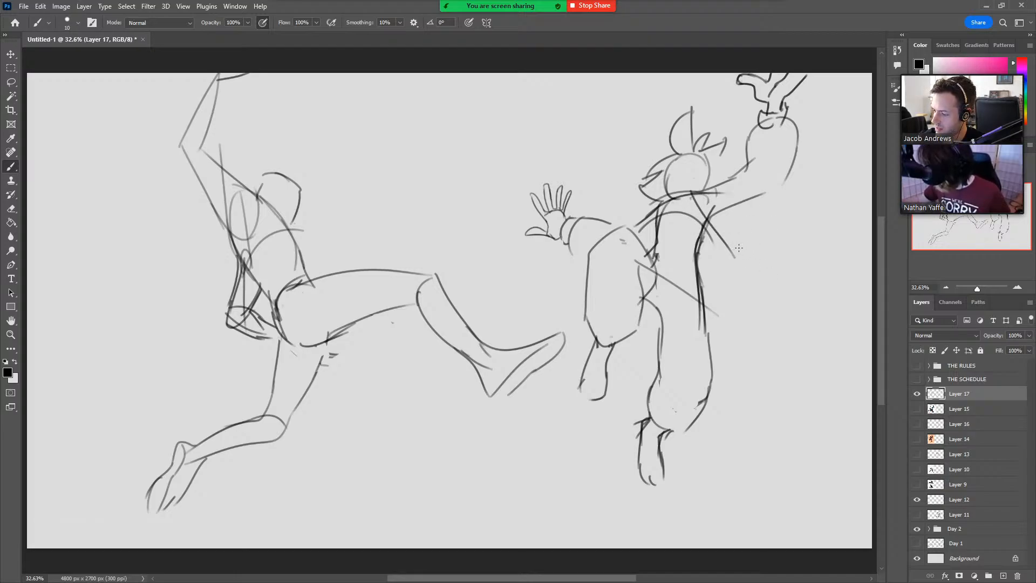
{"action": "mouse_move", "coordinate": [701, 213]}
{"action": "left_mouse_down"}
{"action": "mouse_move", "coordinate": [729, 235]}
{"action": "mouse_move", "coordinate": [765, 247]}
{"action": "mouse_move", "coordinate": [740, 227]}
{"action": "mouse_move", "coordinate": [777, 243]}
{"action": "mouse_move", "coordinate": [785, 258]}
{"action": "mouse_move", "coordinate": [693, 243]}
{"action": "mouse_move", "coordinate": [656, 302]}
{"action": "left_mouse_up"}
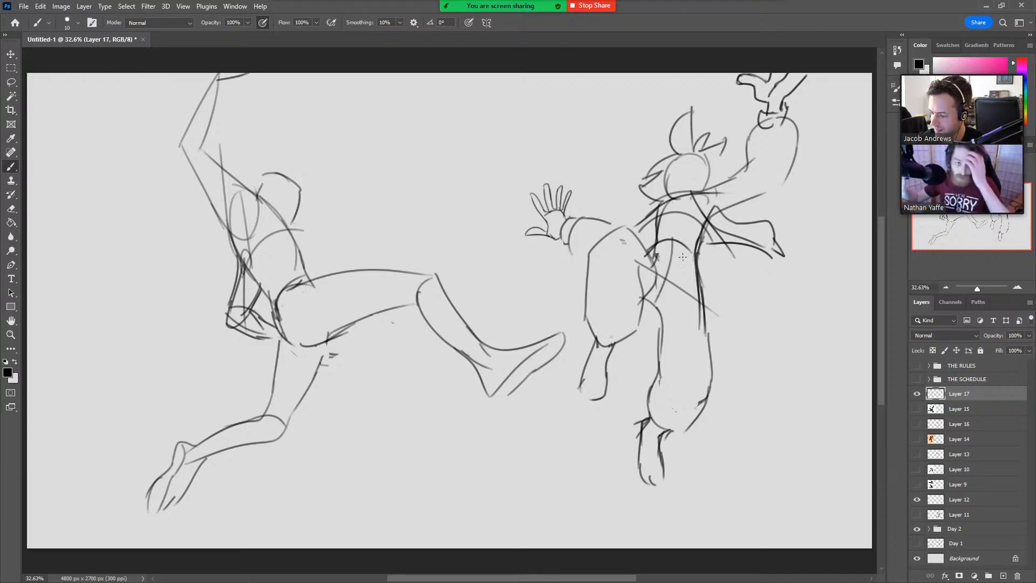
{"action": "key", "text": "ctrl+z"}
{"action": "left_click_drag", "start_coordinate": [676, 244], "coordinate": [659, 298]}
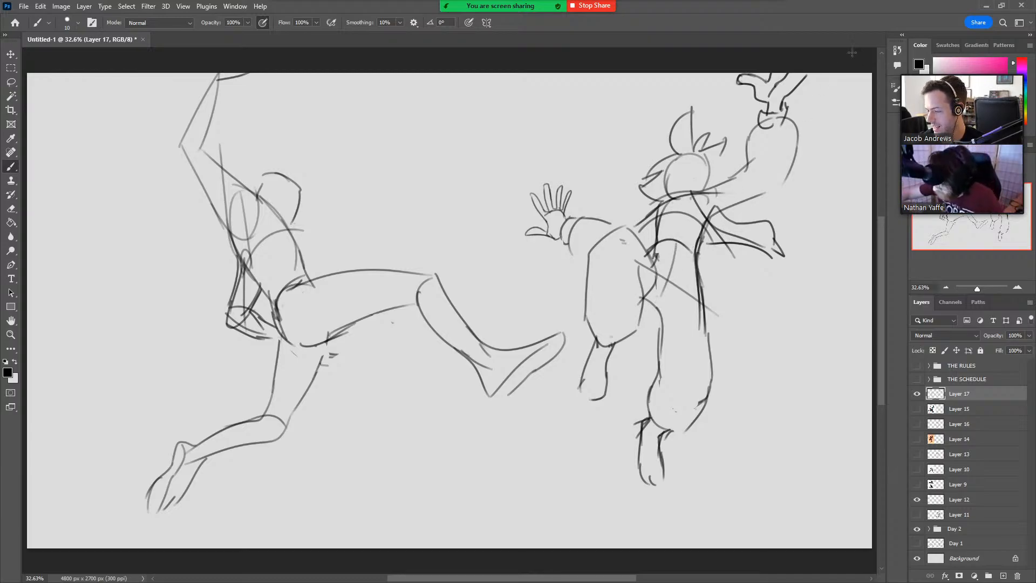
{"action": "mouse_move", "coordinate": [662, 179]}
{"action": "left_mouse_down"}
{"action": "mouse_move", "coordinate": [710, 176]}
{"action": "mouse_move", "coordinate": [693, 193]}
{"action": "left_mouse_up"}
{"action": "key", "text": "ctrl+z"}
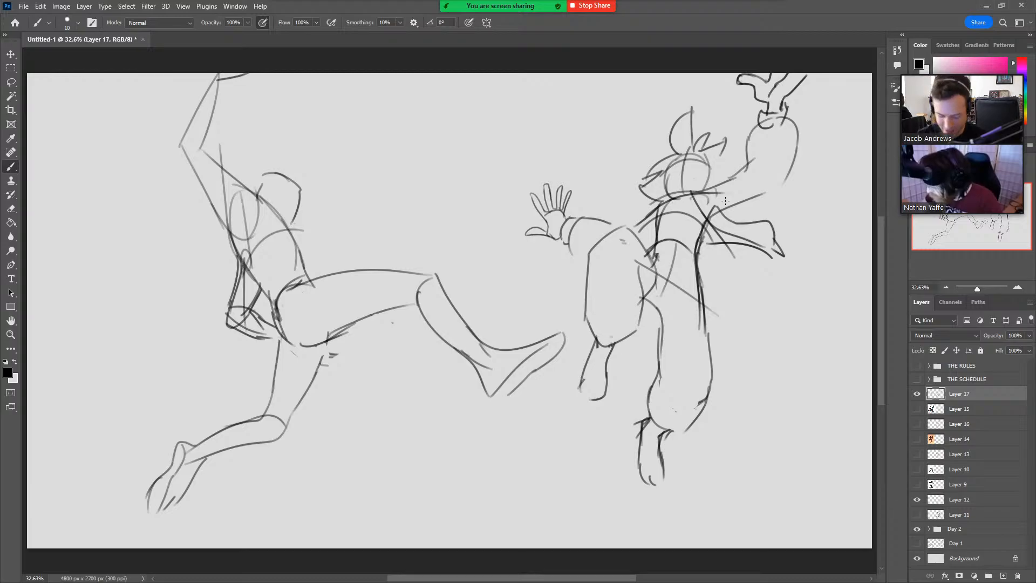
Scale both sketched figures down together to 72.79% and place them in the upper-left part of the canvas.
{"action": "key", "text": "ctrl+t"}
{"action": "left_click_drag", "start_coordinate": [810, 293], "coordinate": [624, 317]}
{"action": "left_click_drag", "start_coordinate": [588, 352], "coordinate": [480, 289]}
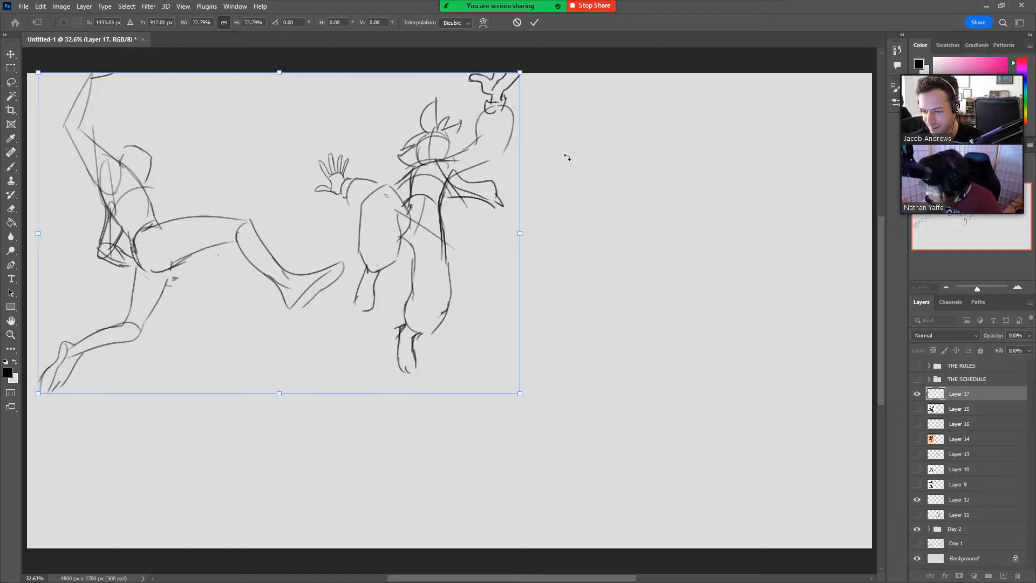
{"action": "left_click", "coordinate": [534, 22]}
Sketch an egg-shaped ribcage for a third figure in the empty space beside the second, with long curves along its outer side.
{"action": "key", "text": "b"}
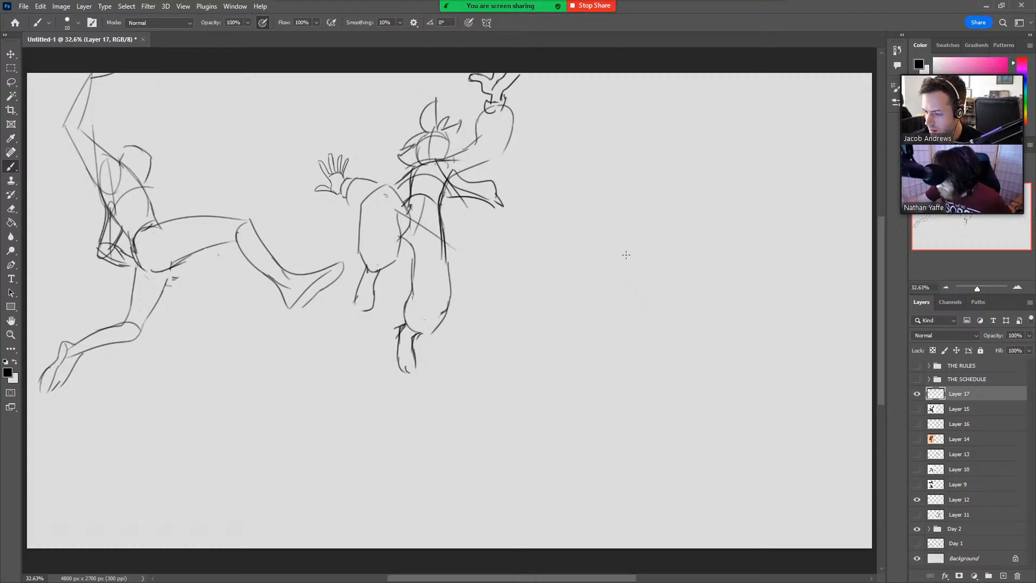
{"action": "mouse_move", "coordinate": [580, 278]}
{"action": "left_mouse_down"}
{"action": "mouse_move", "coordinate": [572, 220]}
{"action": "mouse_move", "coordinate": [605, 197]}
{"action": "mouse_move", "coordinate": [638, 212]}
{"action": "left_mouse_up"}
{"action": "mouse_move", "coordinate": [568, 215]}
{"action": "left_mouse_down"}
{"action": "mouse_move", "coordinate": [618, 200]}
{"action": "mouse_move", "coordinate": [646, 231]}
{"action": "mouse_move", "coordinate": [622, 271]}
{"action": "left_mouse_up"}
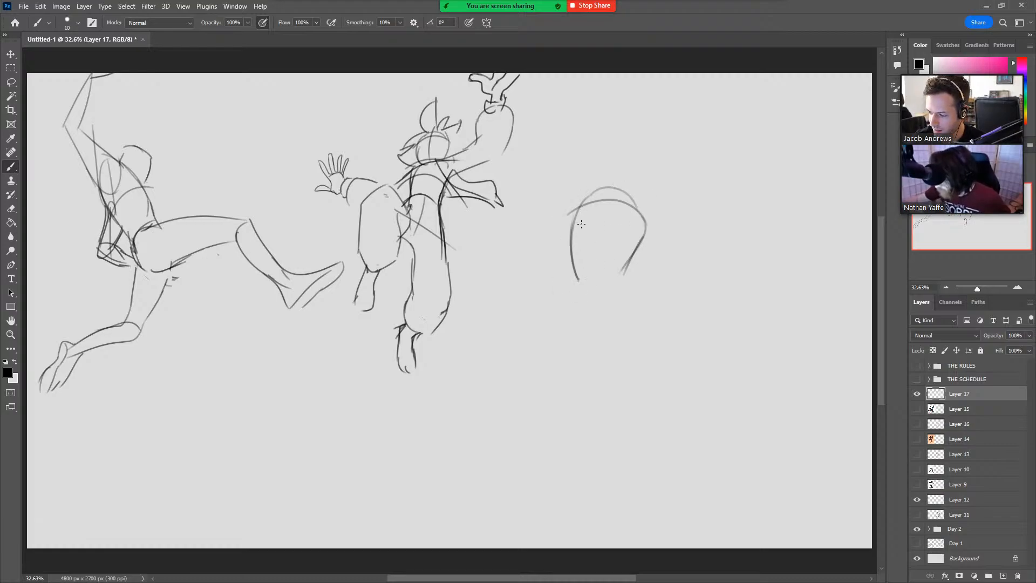
{"action": "left_click_drag", "start_coordinate": [578, 279], "coordinate": [582, 195]}
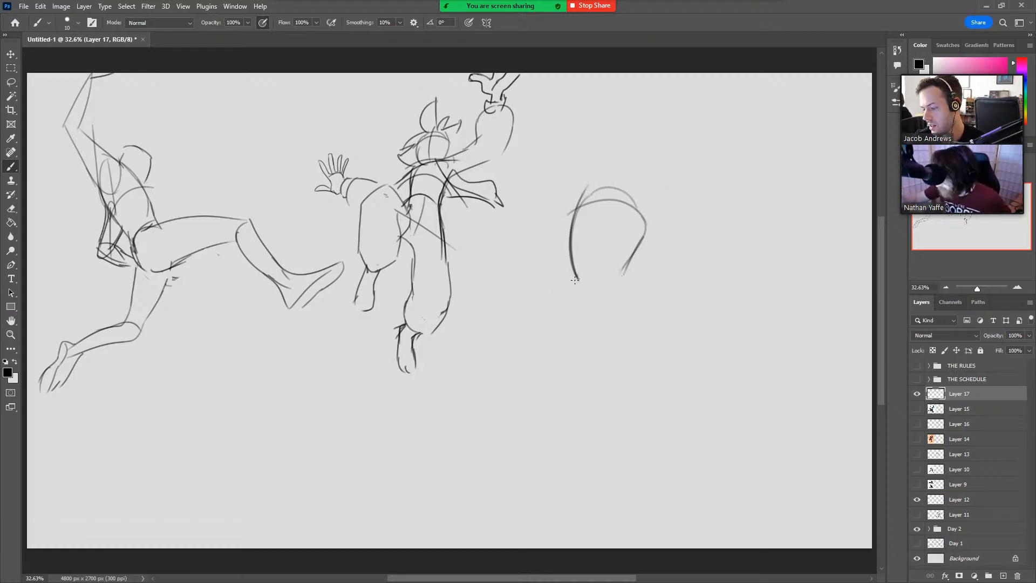
{"action": "left_click_drag", "start_coordinate": [569, 227], "coordinate": [584, 152]}
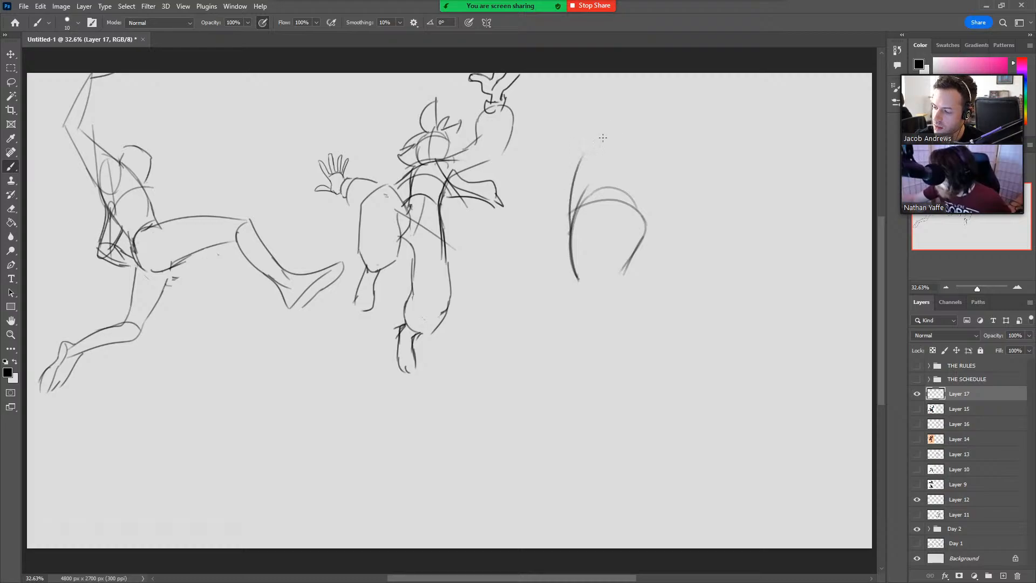
{"action": "mouse_move", "coordinate": [573, 269]}
{"action": "left_mouse_down"}
{"action": "mouse_move", "coordinate": [589, 297]}
{"action": "mouse_move", "coordinate": [626, 271]}
{"action": "mouse_move", "coordinate": [603, 322]}
{"action": "left_mouse_up"}
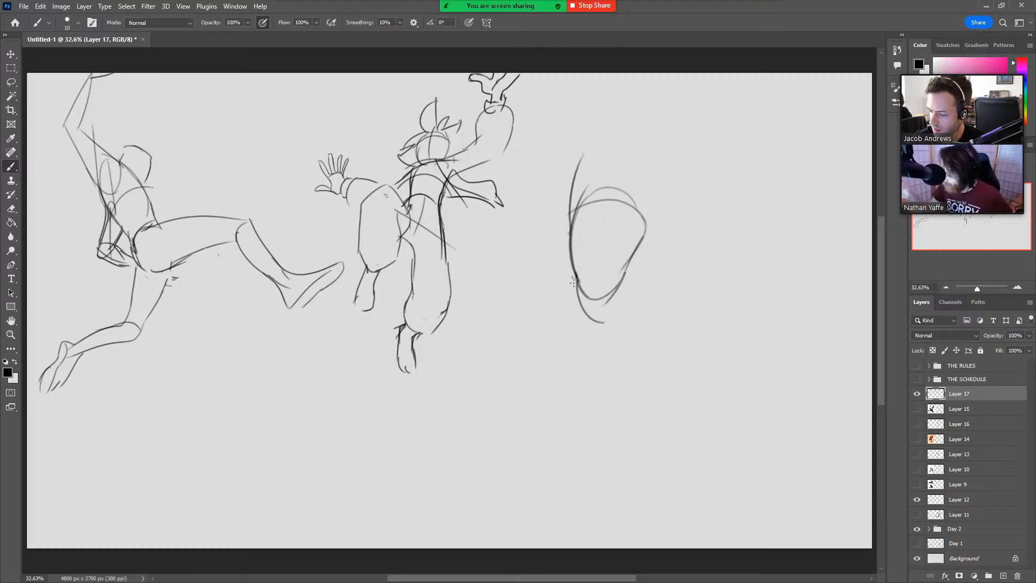
Sketch the third figure's hips and both thighs below the ribcage, closing each thigh with a short knee curve.
{"action": "left_click_drag", "start_coordinate": [575, 278], "coordinate": [573, 372]}
{"action": "left_click_drag", "start_coordinate": [614, 327], "coordinate": [607, 373]}
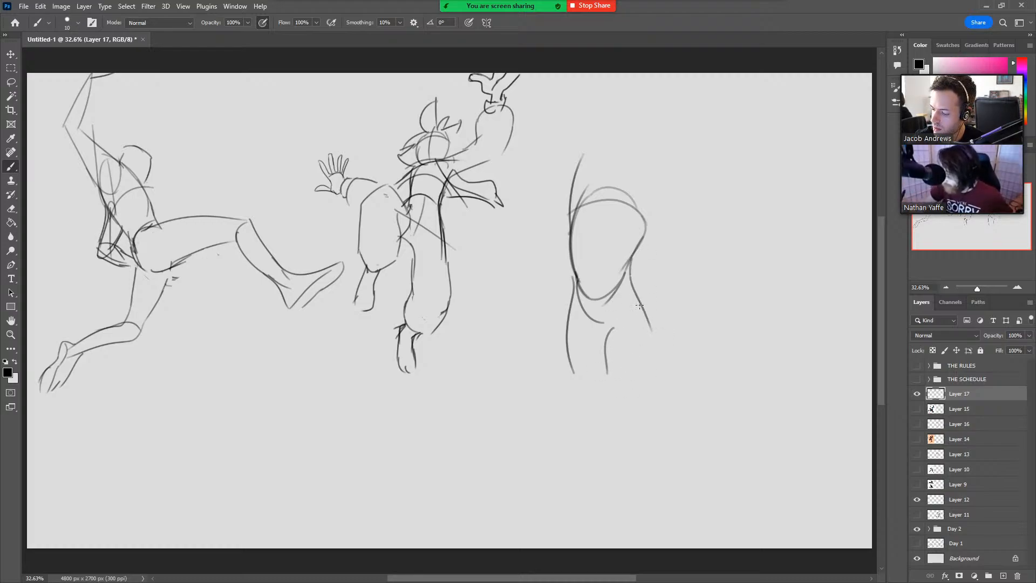
{"action": "left_click_drag", "start_coordinate": [574, 379], "coordinate": [603, 388]}
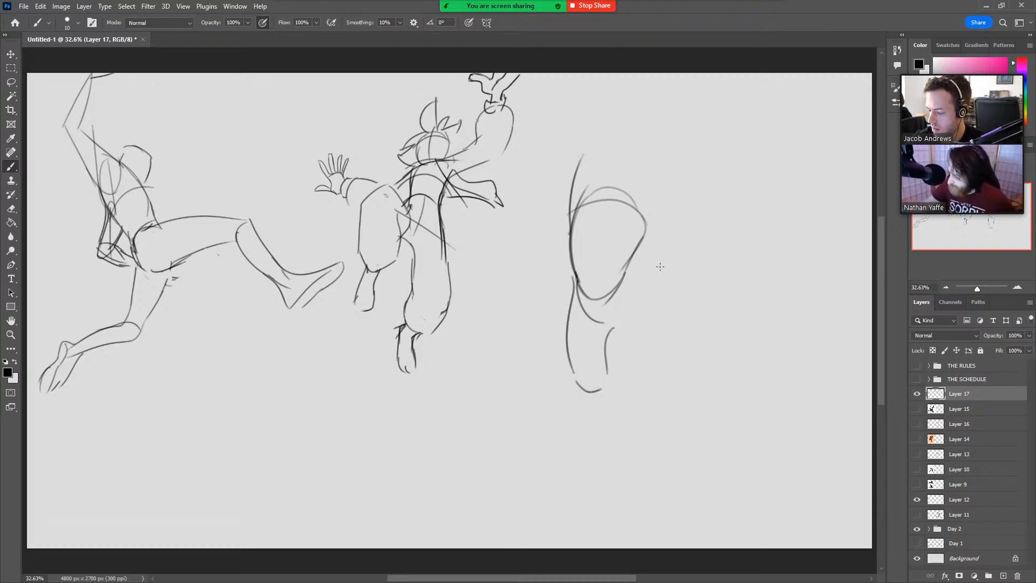
{"action": "left_click_drag", "start_coordinate": [632, 259], "coordinate": [645, 301]}
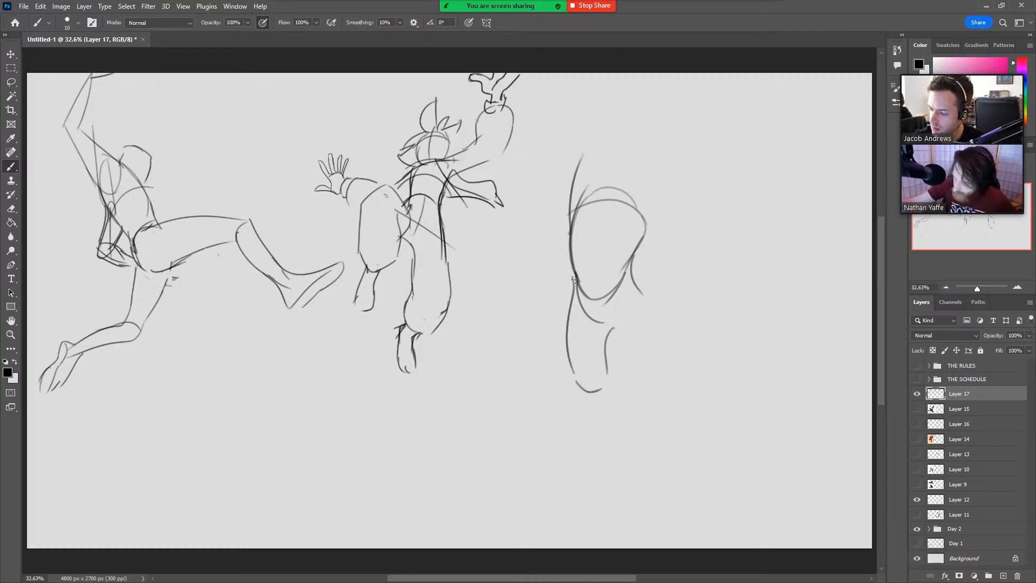
{"action": "left_click_drag", "start_coordinate": [576, 279], "coordinate": [598, 196]}
{"action": "key", "text": "ctrl+z"}
{"action": "mouse_move", "coordinate": [633, 268]}
{"action": "left_mouse_down"}
{"action": "mouse_move", "coordinate": [659, 343]}
{"action": "mouse_move", "coordinate": [615, 339]}
{"action": "mouse_move", "coordinate": [636, 385]}
{"action": "mouse_move", "coordinate": [662, 375]}
{"action": "left_mouse_up"}
{"action": "left_click_drag", "start_coordinate": [652, 331], "coordinate": [659, 380]}
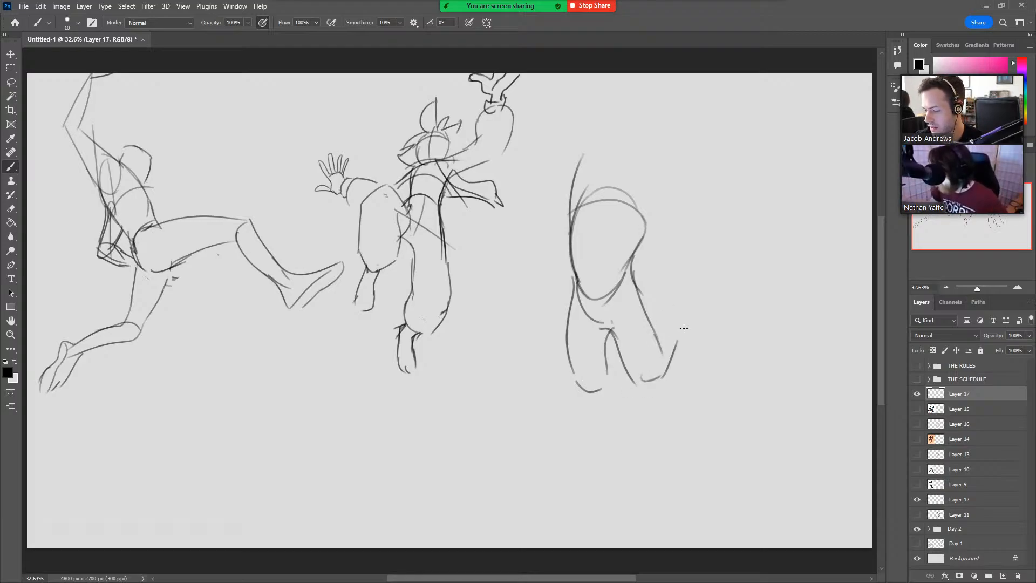
{"action": "key", "text": "ctrl+z"}
Sketch the front and back contours of the third figure's straighter lower leg.
{"action": "left_click_drag", "start_coordinate": [572, 368], "coordinate": [630, 445]}
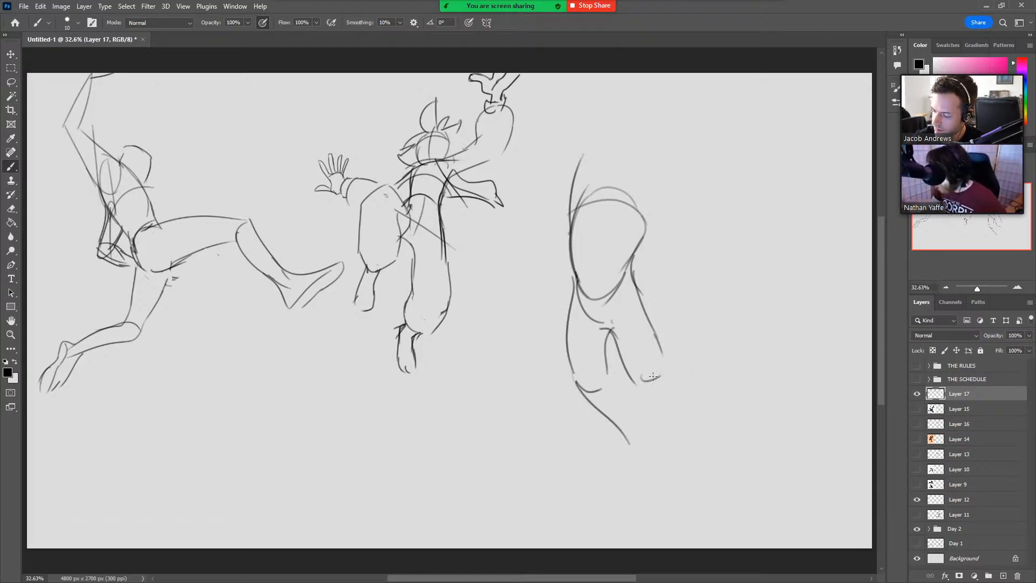
{"action": "left_click_drag", "start_coordinate": [608, 370], "coordinate": [642, 424]}
{"action": "key", "text": "ctrl+z"}
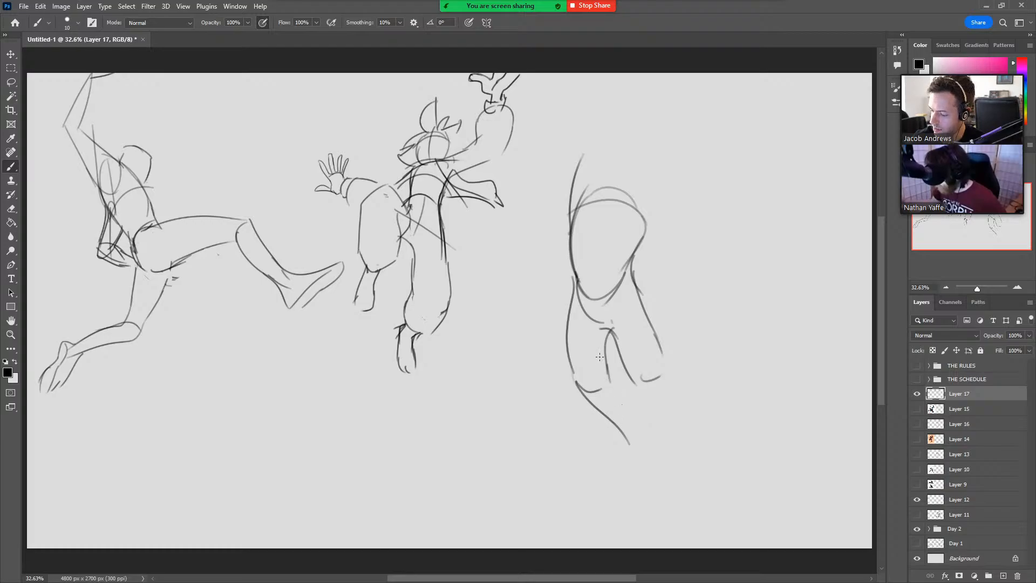
{"action": "mouse_move", "coordinate": [602, 340]}
{"action": "left_mouse_down"}
{"action": "mouse_move", "coordinate": [608, 384]}
{"action": "mouse_move", "coordinate": [596, 401]}
{"action": "mouse_move", "coordinate": [639, 448]}
{"action": "left_mouse_up"}
{"action": "key", "text": "ctrl+z"}
{"action": "left_click_drag", "start_coordinate": [603, 389], "coordinate": [646, 457]}
Sketch the third figure's other lower leg trailing out behind the knee, ending in a hanging foot.
{"action": "left_click_drag", "start_coordinate": [634, 374], "coordinate": [680, 396]}
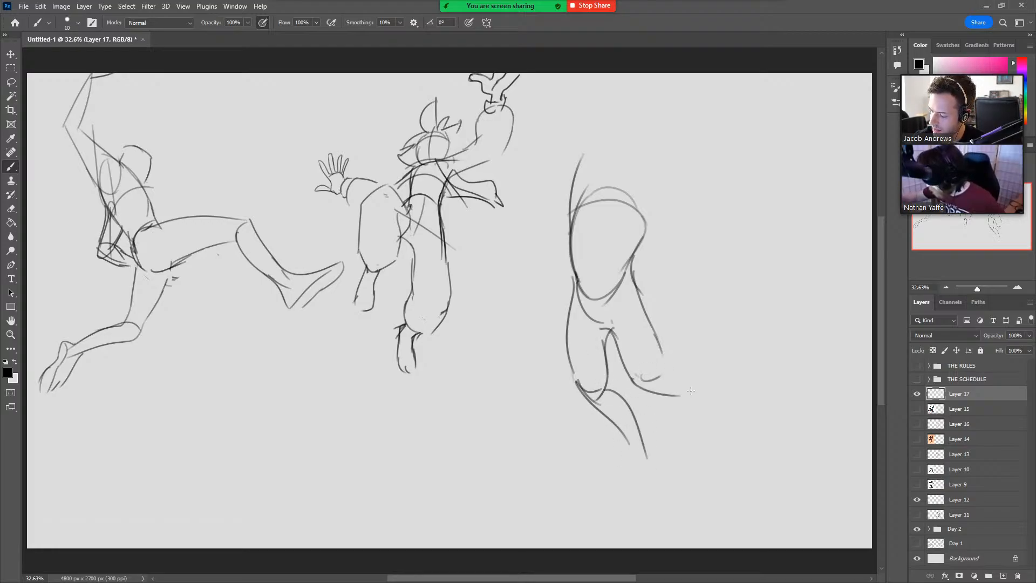
{"action": "left_click_drag", "start_coordinate": [659, 343], "coordinate": [655, 374]}
{"action": "mouse_move", "coordinate": [629, 275]}
{"action": "left_mouse_down"}
{"action": "mouse_move", "coordinate": [654, 364]}
{"action": "mouse_move", "coordinate": [690, 375]}
{"action": "mouse_move", "coordinate": [717, 414]}
{"action": "mouse_move", "coordinate": [703, 415]}
{"action": "mouse_move", "coordinate": [699, 443]}
{"action": "left_mouse_up"}
{"action": "mouse_move", "coordinate": [705, 400]}
{"action": "left_mouse_down"}
{"action": "mouse_move", "coordinate": [721, 438]}
{"action": "mouse_move", "coordinate": [711, 461]}
{"action": "left_mouse_up"}
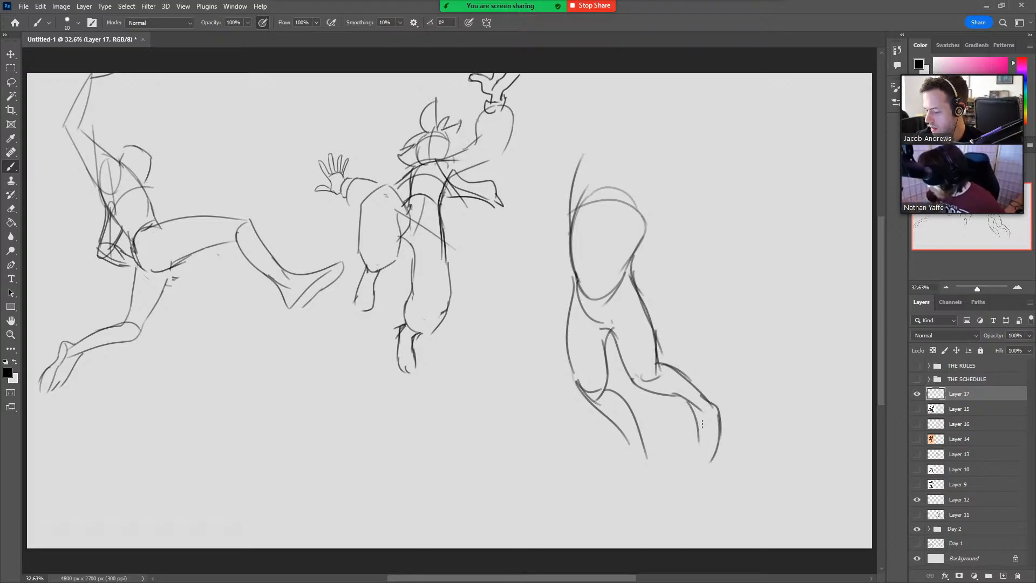
{"action": "left_click_drag", "start_coordinate": [703, 424], "coordinate": [695, 460]}
Sketch a long, downward-pointing foot on the third figure's straighter leg.
{"action": "mouse_move", "coordinate": [626, 438]}
{"action": "left_mouse_down"}
{"action": "mouse_move", "coordinate": [632, 499]}
{"action": "mouse_move", "coordinate": [631, 475]}
{"action": "mouse_move", "coordinate": [633, 484]}
{"action": "left_mouse_up"}
{"action": "key", "text": "ctrl+z"}
{"action": "mouse_move", "coordinate": [624, 435]}
{"action": "left_mouse_down"}
{"action": "mouse_move", "coordinate": [633, 503]}
{"action": "mouse_move", "coordinate": [652, 488]}
{"action": "mouse_move", "coordinate": [645, 515]}
{"action": "left_mouse_up"}
Add an arm line at the armpit, a centre line down the ribcage and curved shoulder and waist guidelines to the third figure.
{"action": "mouse_move", "coordinate": [628, 268]}
{"action": "left_mouse_down"}
{"action": "mouse_move", "coordinate": [657, 235]}
{"action": "mouse_move", "coordinate": [676, 232]}
{"action": "left_mouse_up"}
{"action": "left_click_drag", "start_coordinate": [596, 282], "coordinate": [626, 182]}
{"action": "left_click_drag", "start_coordinate": [547, 247], "coordinate": [648, 232]}
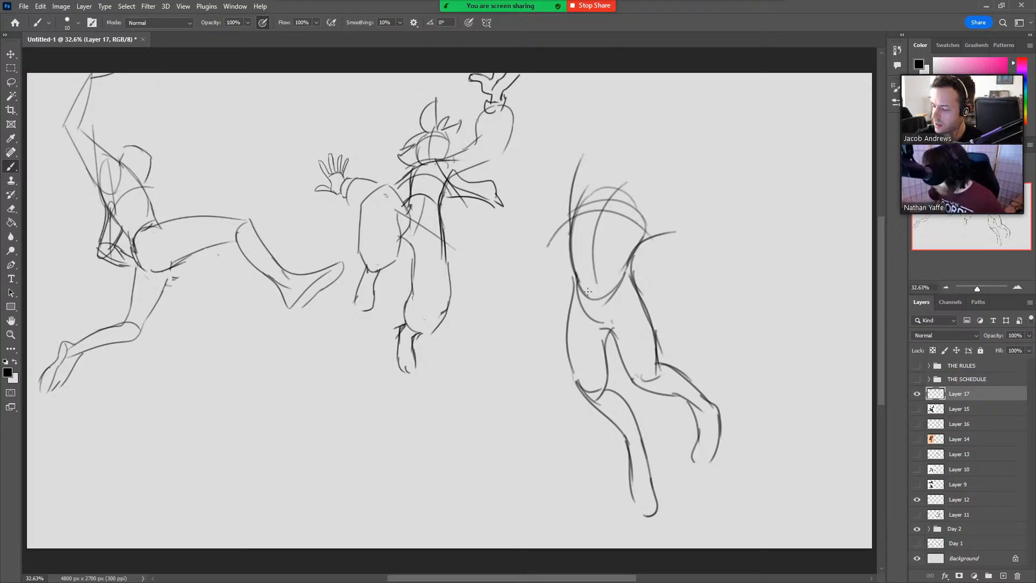
{"action": "left_click_drag", "start_coordinate": [563, 284], "coordinate": [653, 296]}
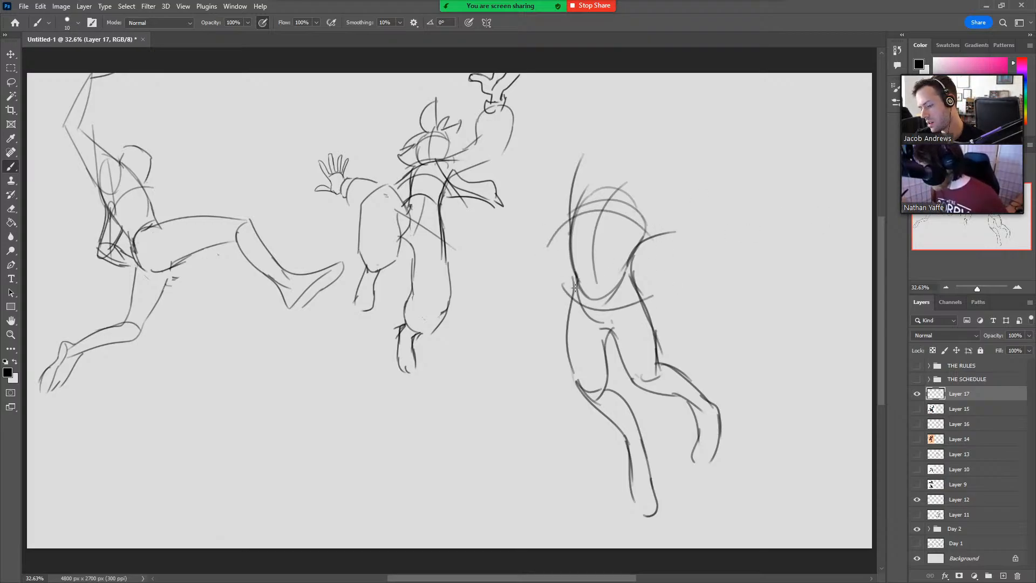
Redraw the third figure's straighter thigh slimmer, erasing the old outer contour and reshaping the knee and inner thigh.
{"action": "left_click_drag", "start_coordinate": [575, 287], "coordinate": [596, 386]}
{"action": "key", "text": "e"}
{"action": "left_click_drag", "start_coordinate": [562, 302], "coordinate": [594, 415]}
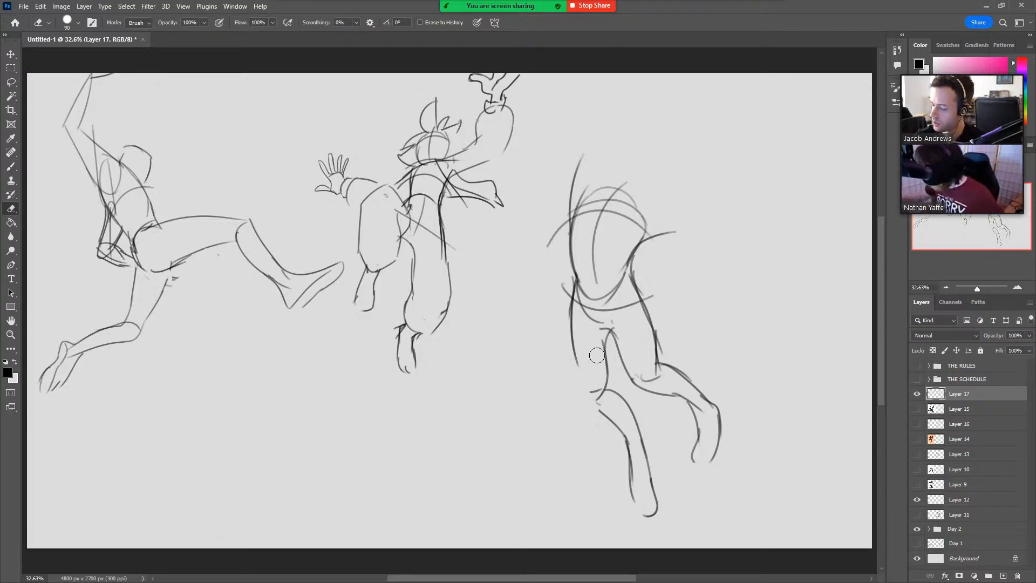
{"action": "key", "text": "b"}
{"action": "left_click_drag", "start_coordinate": [582, 373], "coordinate": [602, 418]}
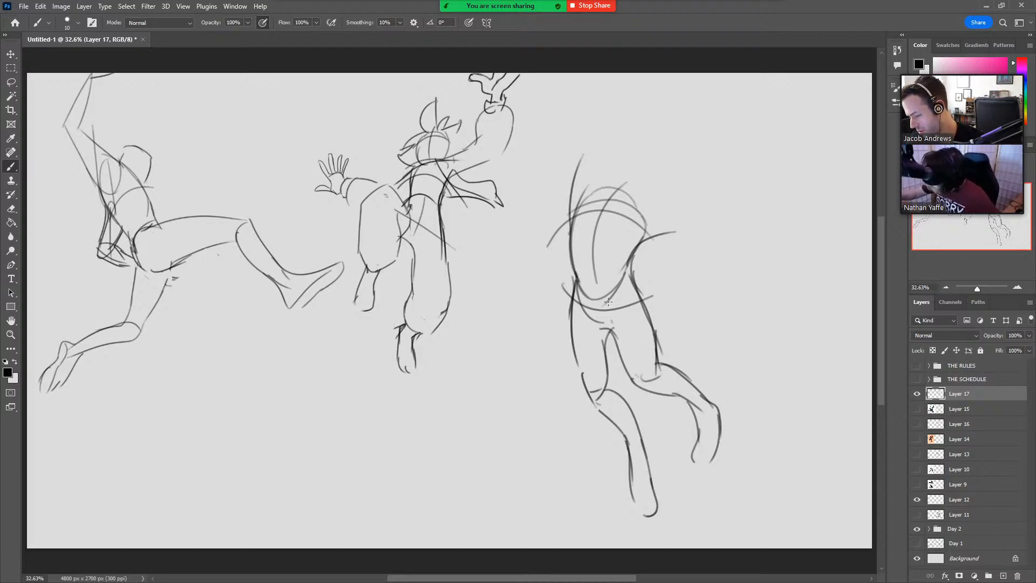
{"action": "left_click_drag", "start_coordinate": [609, 335], "coordinate": [610, 397]}
{"action": "key", "text": "ctrl+z"}
{"action": "left_click_drag", "start_coordinate": [609, 337], "coordinate": [609, 391]}
Darken the straighter leg's shin and foot and add angular boot-cuff shapes at both of the third figure's ankles.
{"action": "mouse_move", "coordinate": [605, 389]}
{"action": "left_mouse_down"}
{"action": "mouse_move", "coordinate": [635, 412]}
{"action": "mouse_move", "coordinate": [633, 494]}
{"action": "left_mouse_up"}
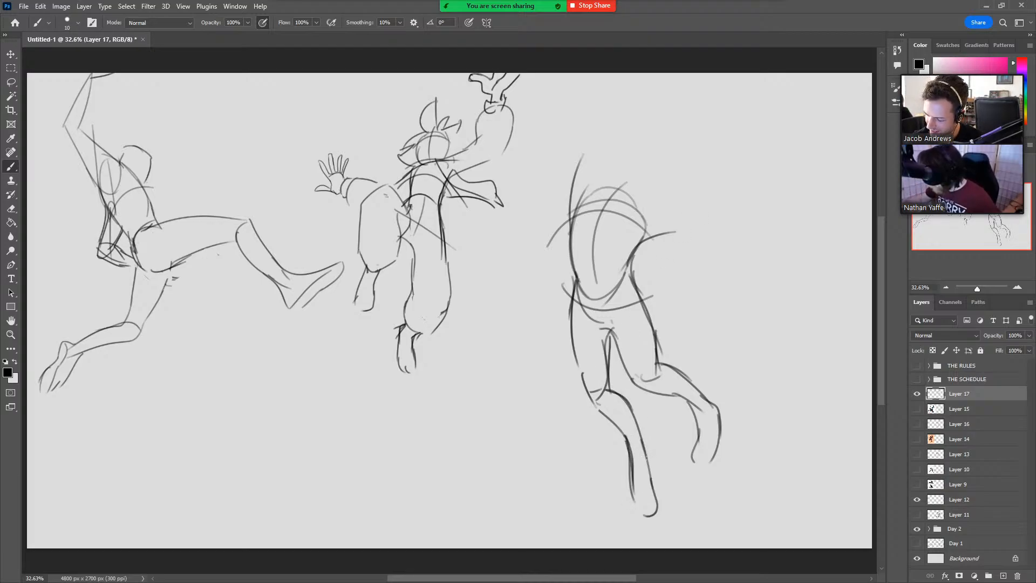
{"action": "mouse_move", "coordinate": [643, 442]}
{"action": "left_mouse_down"}
{"action": "mouse_move", "coordinate": [647, 464]}
{"action": "mouse_move", "coordinate": [633, 466]}
{"action": "mouse_move", "coordinate": [642, 469]}
{"action": "mouse_move", "coordinate": [634, 500]}
{"action": "mouse_move", "coordinate": [644, 463]}
{"action": "mouse_move", "coordinate": [643, 519]}
{"action": "mouse_move", "coordinate": [657, 499]}
{"action": "mouse_move", "coordinate": [656, 512]}
{"action": "left_mouse_up"}
{"action": "left_click_drag", "start_coordinate": [679, 421], "coordinate": [706, 409]}
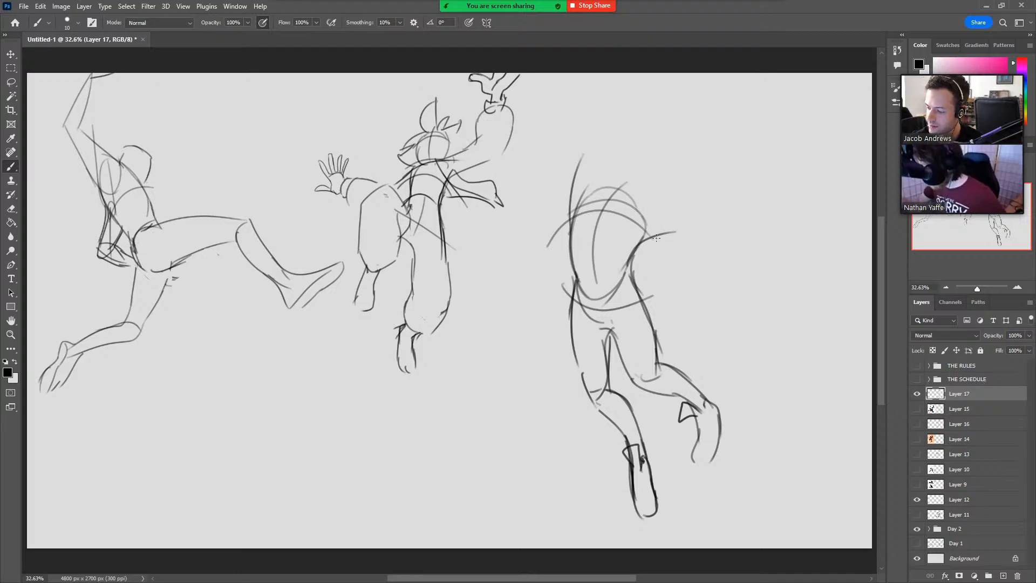
Erase the old arm line at the third figure's armpit and sketch a bent arm with its forearm pointing up.
{"action": "key", "text": "e"}
{"action": "mouse_move", "coordinate": [646, 236]}
{"action": "left_mouse_down"}
{"action": "mouse_move", "coordinate": [669, 232]}
{"action": "mouse_move", "coordinate": [656, 238]}
{"action": "mouse_move", "coordinate": [663, 219]}
{"action": "mouse_move", "coordinate": [690, 248]}
{"action": "mouse_move", "coordinate": [651, 242]}
{"action": "mouse_move", "coordinate": [688, 267]}
{"action": "mouse_move", "coordinate": [703, 248]}
{"action": "left_mouse_up"}
{"action": "key", "text": "b"}
{"action": "key", "text": "ctrl+z"}
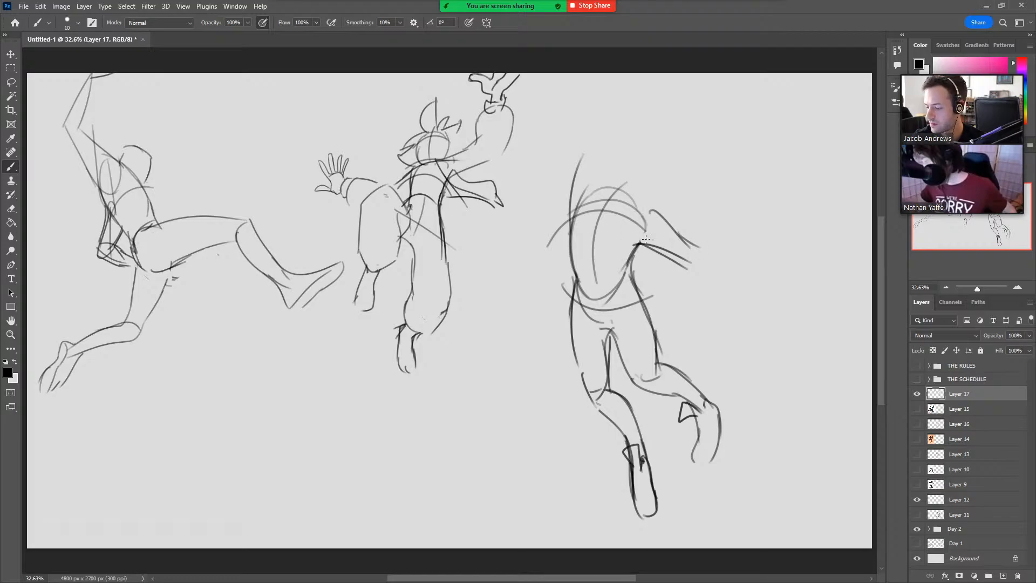
{"action": "mouse_move", "coordinate": [636, 244]}
{"action": "left_mouse_down"}
{"action": "mouse_move", "coordinate": [696, 263]}
{"action": "mouse_move", "coordinate": [717, 195]}
{"action": "mouse_move", "coordinate": [696, 265]}
{"action": "left_mouse_up"}
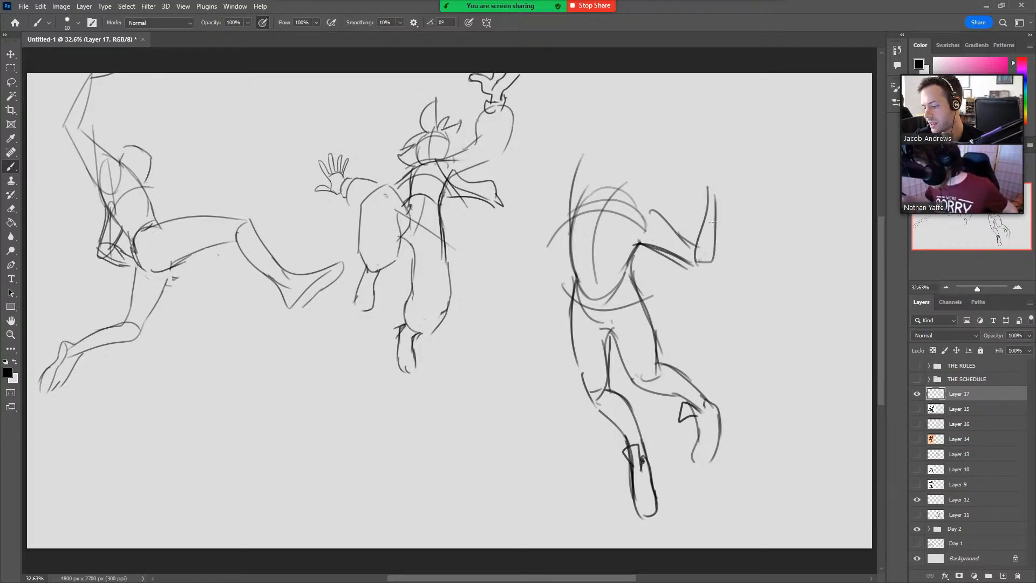
Sketch a hand with curled fingers at the end of the third figure's bent arm.
{"action": "left_click_drag", "start_coordinate": [717, 194], "coordinate": [687, 152]}
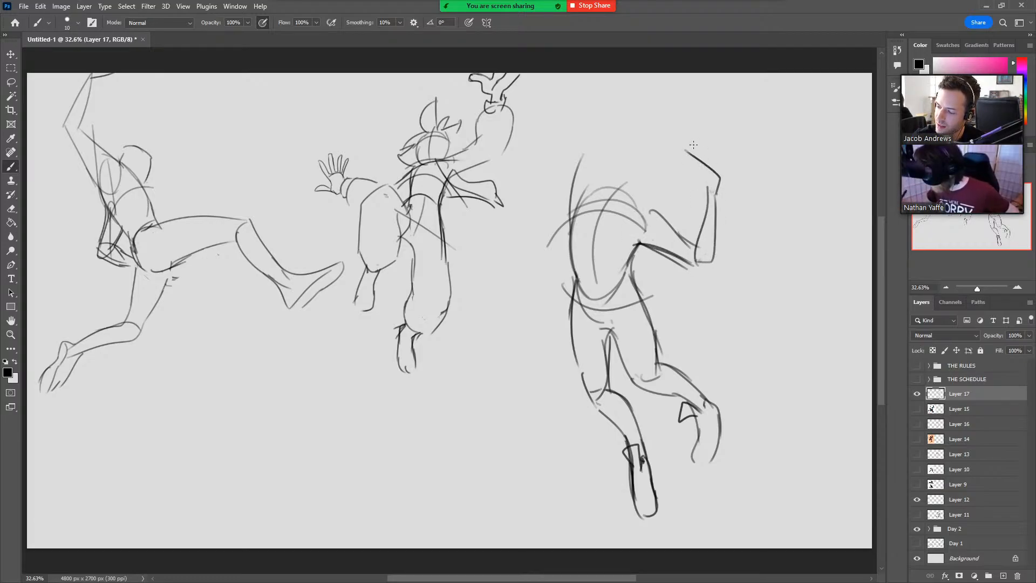
{"action": "key", "text": "ctrl+z"}
{"action": "left_click_drag", "start_coordinate": [716, 188], "coordinate": [696, 157]}
{"action": "left_click_drag", "start_coordinate": [707, 192], "coordinate": [684, 150]}
{"action": "mouse_move", "coordinate": [684, 149]}
{"action": "left_mouse_down"}
{"action": "mouse_move", "coordinate": [706, 194]}
{"action": "mouse_move", "coordinate": [701, 183]}
{"action": "left_mouse_up"}
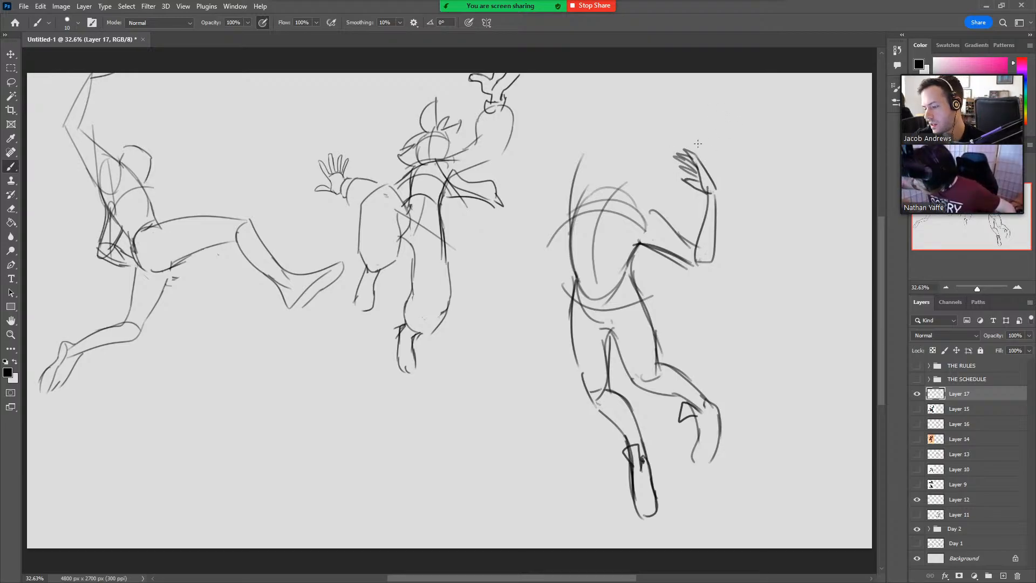
Connect the bent arm's shoulder line and sketch the third figure's other arm reaching straight up to the canvas edge.
{"action": "left_click_drag", "start_coordinate": [646, 211], "coordinate": [632, 200]}
{"action": "mouse_move", "coordinate": [570, 222]}
{"action": "left_mouse_down"}
{"action": "mouse_move", "coordinate": [603, 94]}
{"action": "mouse_move", "coordinate": [615, 74]}
{"action": "left_mouse_up"}
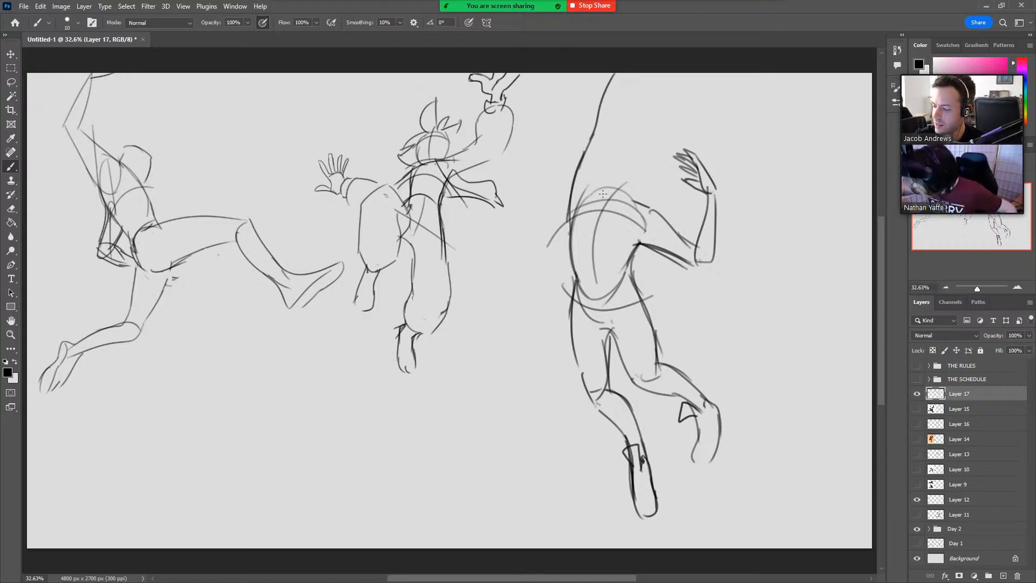
{"action": "left_click_drag", "start_coordinate": [608, 180], "coordinate": [603, 152]}
{"action": "left_click_drag", "start_coordinate": [606, 173], "coordinate": [612, 126]}
{"action": "mouse_move", "coordinate": [605, 164]}
{"action": "left_mouse_down"}
{"action": "mouse_move", "coordinate": [614, 116]}
{"action": "mouse_move", "coordinate": [636, 76]}
{"action": "left_mouse_up"}
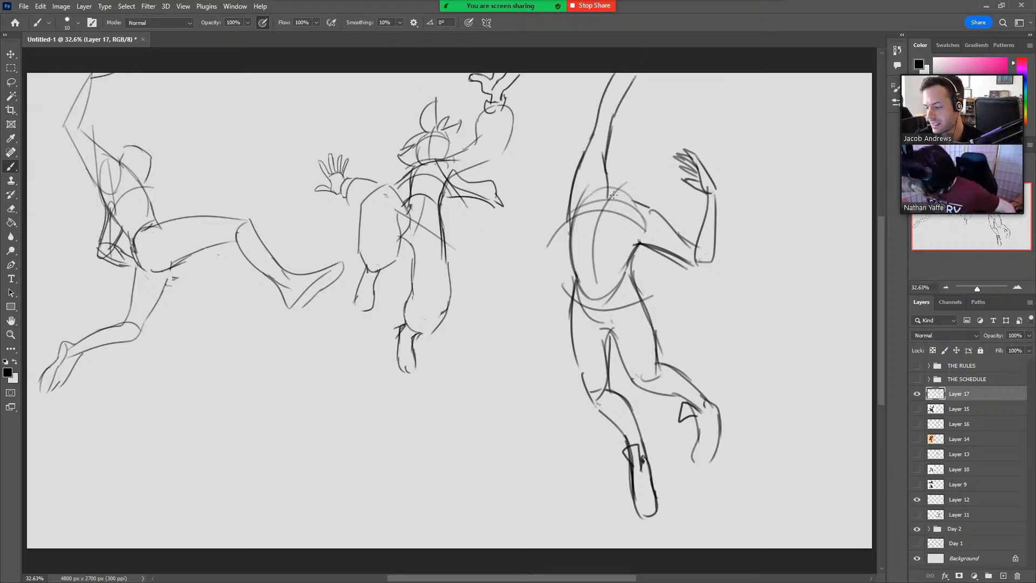
Sketch the third figure's tilted head with an inner face contour between the raised arm and the shoulder.
{"action": "mouse_move", "coordinate": [628, 200]}
{"action": "left_mouse_down"}
{"action": "mouse_move", "coordinate": [619, 153]}
{"action": "mouse_move", "coordinate": [609, 182]}
{"action": "mouse_move", "coordinate": [606, 174]}
{"action": "mouse_move", "coordinate": [640, 161]}
{"action": "left_mouse_up"}
{"action": "key", "text": "ctrl+z"}
{"action": "mouse_move", "coordinate": [593, 187]}
{"action": "left_mouse_down"}
{"action": "mouse_move", "coordinate": [628, 201]}
{"action": "mouse_move", "coordinate": [650, 163]}
{"action": "mouse_move", "coordinate": [637, 201]}
{"action": "left_mouse_up"}
{"action": "left_click_drag", "start_coordinate": [647, 163], "coordinate": [632, 192]}
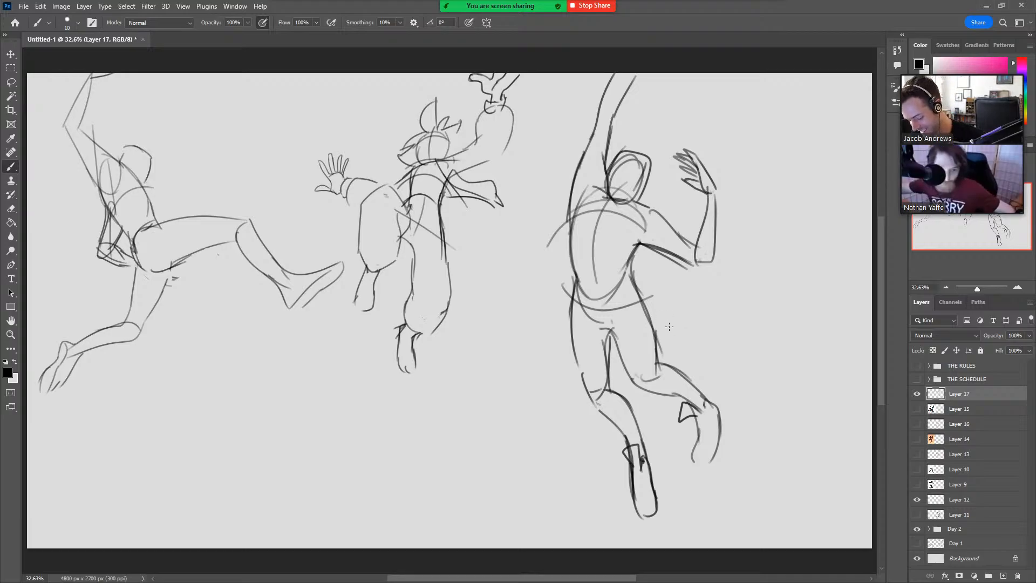
Scale the third figure down to about 72% from its upper-left corner and deselect it.
{"action": "key", "text": "l"}
{"action": "mouse_move", "coordinate": [712, 517]}
{"action": "left_mouse_down"}
{"action": "mouse_move", "coordinate": [552, 94]}
{"action": "mouse_move", "coordinate": [730, 489]}
{"action": "mouse_move", "coordinate": [725, 502]}
{"action": "left_mouse_up"}
{"action": "key", "text": "v"}
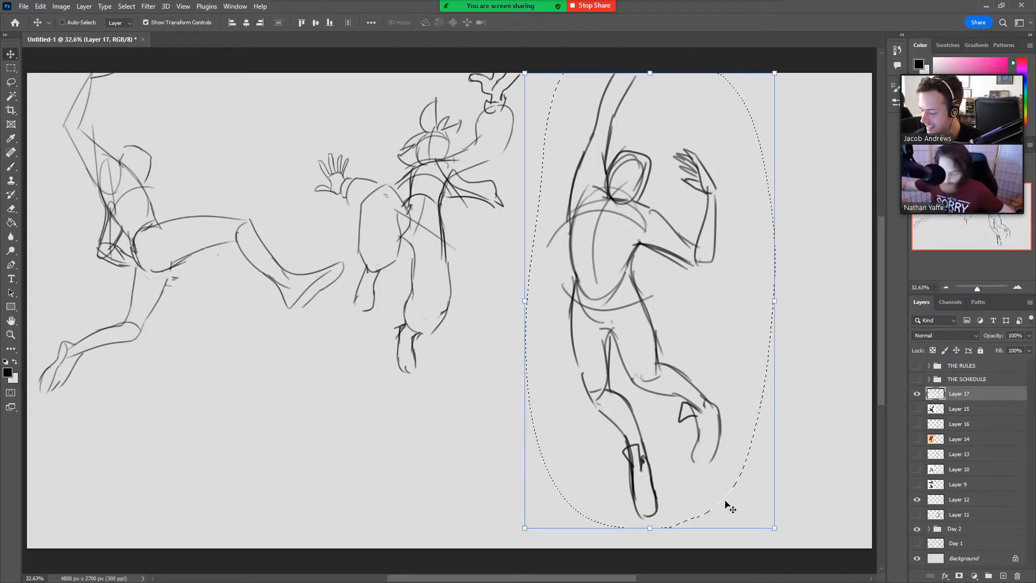
{"action": "left_click_drag", "start_coordinate": [774, 527], "coordinate": [704, 401]}
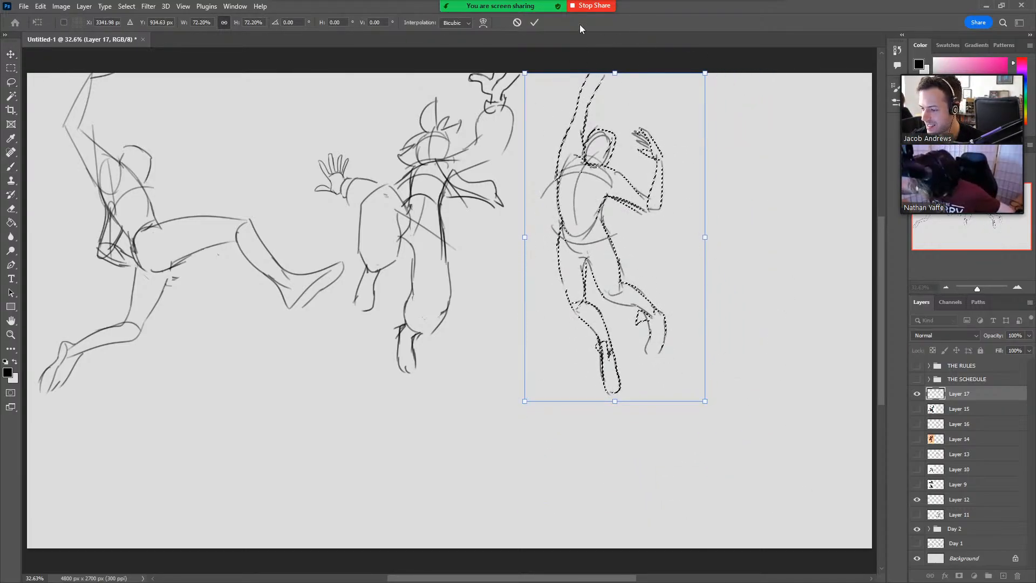
{"action": "key", "text": "Return"}
{"action": "key", "text": "l"}
{"action": "key", "text": "ctrl+d"}
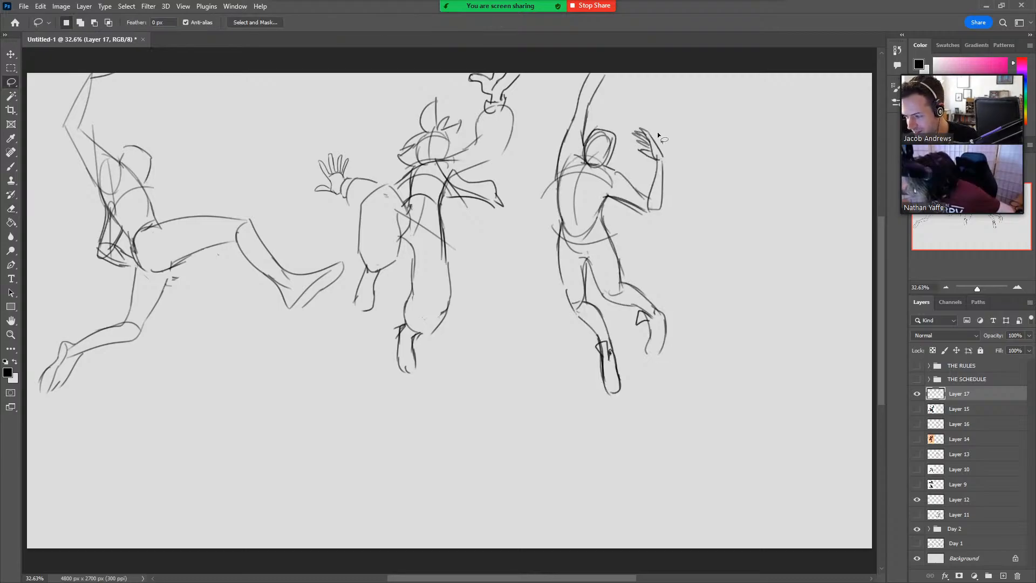
Erase the third figure's bent arm and hand and redraw them closer to the body with the forearm and open hand pointing up.
{"action": "key", "text": "e"}
{"action": "left_click_drag", "start_coordinate": [659, 150], "coordinate": [652, 143]}
{"action": "key", "text": "b"}
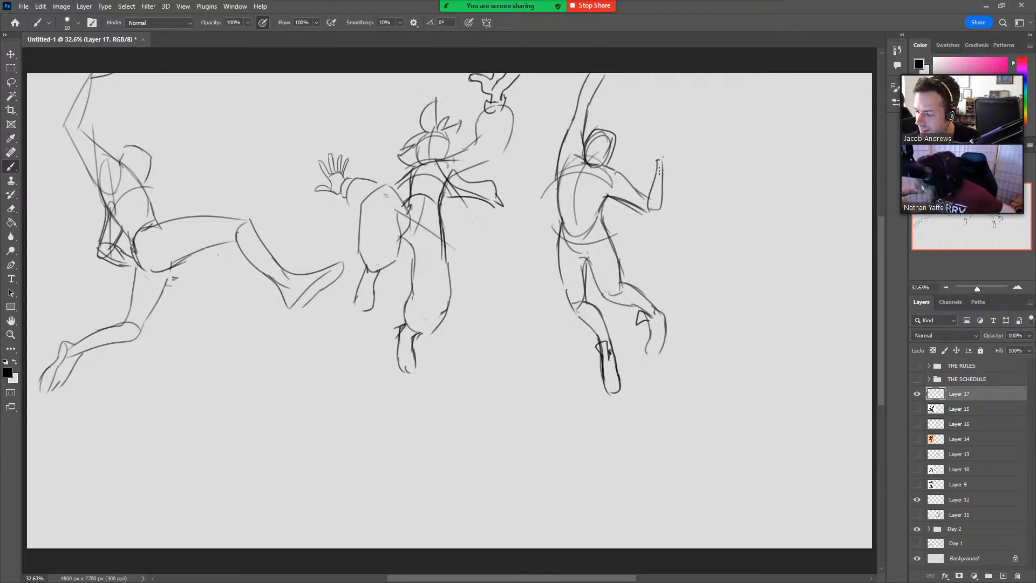
{"action": "key", "text": "ctrl+z"}
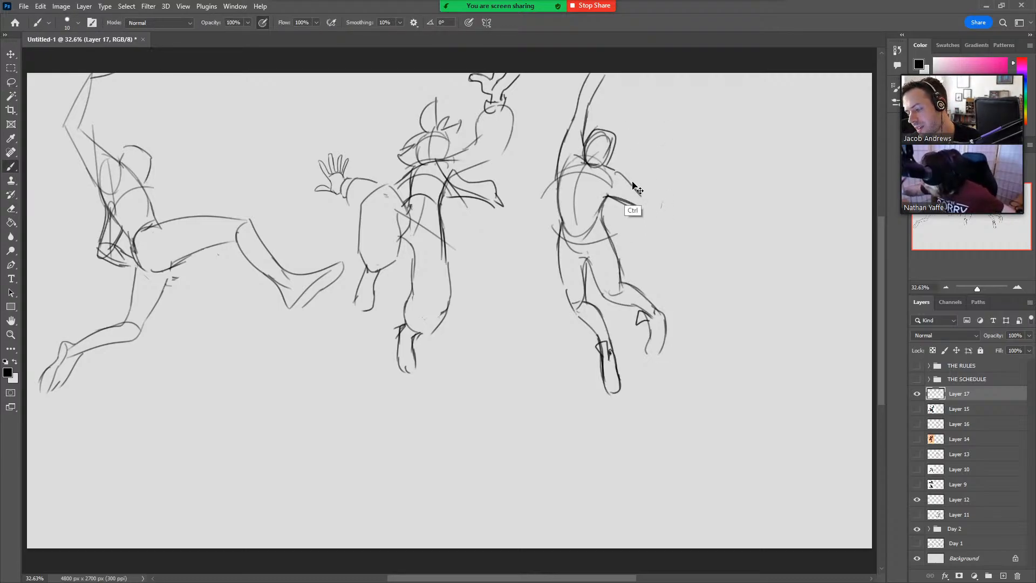
{"action": "mouse_move", "coordinate": [616, 171]}
{"action": "left_mouse_down"}
{"action": "mouse_move", "coordinate": [650, 198]}
{"action": "mouse_move", "coordinate": [644, 208]}
{"action": "mouse_move", "coordinate": [615, 170]}
{"action": "left_mouse_up"}
{"action": "key", "text": "ctrl+z"}
{"action": "key", "text": "ctrl+z"}
{"action": "key", "text": "e"}
{"action": "key", "text": "b"}
{"action": "key", "text": "e"}
{"action": "mouse_move", "coordinate": [646, 207]}
{"action": "left_mouse_down"}
{"action": "mouse_move", "coordinate": [662, 165]}
{"action": "mouse_move", "coordinate": [635, 204]}
{"action": "mouse_move", "coordinate": [639, 136]}
{"action": "mouse_move", "coordinate": [648, 190]}
{"action": "mouse_move", "coordinate": [635, 205]}
{"action": "left_mouse_up"}
{"action": "key", "text": "b"}
{"action": "left_click_drag", "start_coordinate": [643, 152], "coordinate": [632, 99]}
Erase the third figure's slanted raised arm and redraw it reaching straight up from the shoulder to the canvas edge.
{"action": "mouse_move", "coordinate": [634, 134]}
{"action": "left_mouse_down"}
{"action": "mouse_move", "coordinate": [626, 102]}
{"action": "mouse_move", "coordinate": [631, 139]}
{"action": "mouse_move", "coordinate": [599, 70]}
{"action": "mouse_move", "coordinate": [551, 184]}
{"action": "mouse_move", "coordinate": [558, 206]}
{"action": "left_mouse_up"}
{"action": "key", "text": "e"}
{"action": "key", "text": "b"}
{"action": "mouse_move", "coordinate": [581, 151]}
{"action": "left_mouse_down"}
{"action": "mouse_move", "coordinate": [557, 187]}
{"action": "mouse_move", "coordinate": [554, 118]}
{"action": "left_mouse_up"}
{"action": "key", "text": "ctrl+z"}
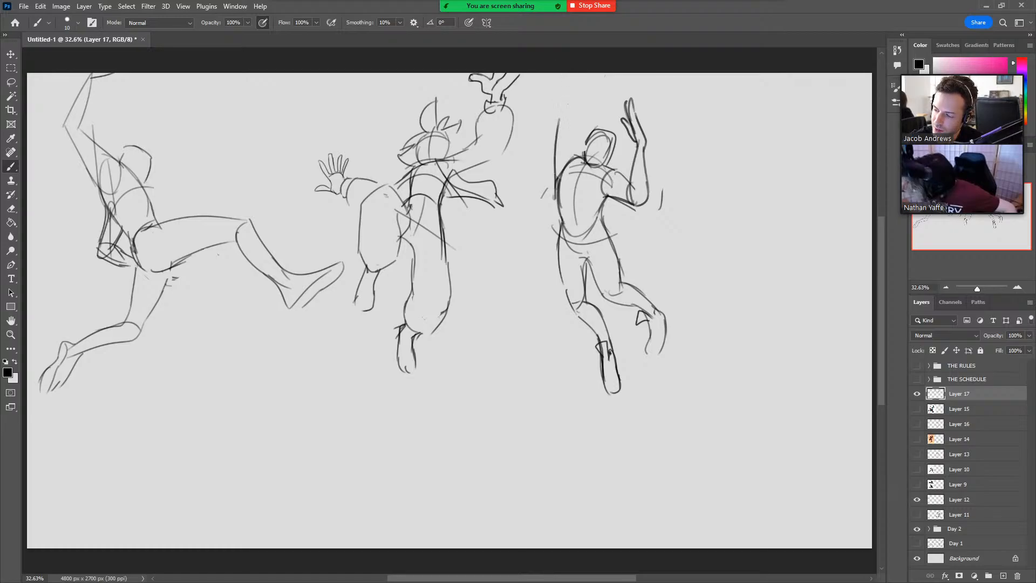
{"action": "key", "text": "ctrl+z"}
{"action": "left_click_drag", "start_coordinate": [558, 181], "coordinate": [558, 116]}
{"action": "mouse_move", "coordinate": [585, 159]}
{"action": "left_mouse_down"}
{"action": "mouse_move", "coordinate": [571, 111]}
{"action": "mouse_move", "coordinate": [560, 171]}
{"action": "left_mouse_up"}
{"action": "mouse_move", "coordinate": [571, 112]}
{"action": "left_mouse_down"}
{"action": "mouse_move", "coordinate": [561, 116]}
{"action": "mouse_move", "coordinate": [556, 75]}
{"action": "mouse_move", "coordinate": [566, 76]}
{"action": "left_mouse_up"}
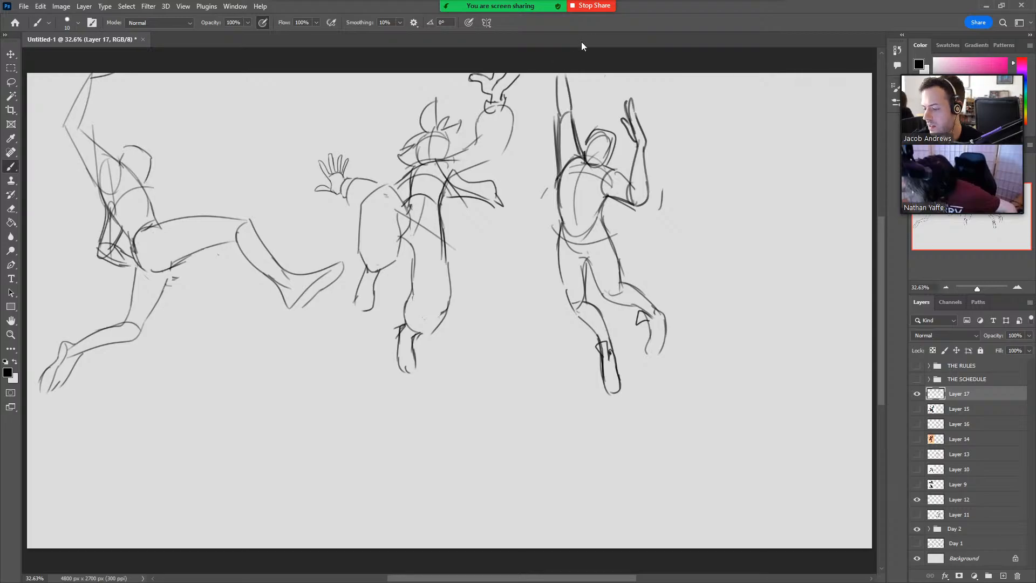
Sketch a larger rounded outline over the third figure's head.
{"action": "mouse_move", "coordinate": [590, 165]}
{"action": "left_mouse_down"}
{"action": "mouse_move", "coordinate": [578, 157]}
{"action": "mouse_move", "coordinate": [590, 124]}
{"action": "mouse_move", "coordinate": [576, 156]}
{"action": "mouse_move", "coordinate": [590, 124]}
{"action": "left_mouse_up"}
{"action": "key", "text": "ctrl+z"}
{"action": "key", "text": "ctrl+z"}
{"action": "left_click_drag", "start_coordinate": [592, 125], "coordinate": [601, 165]}
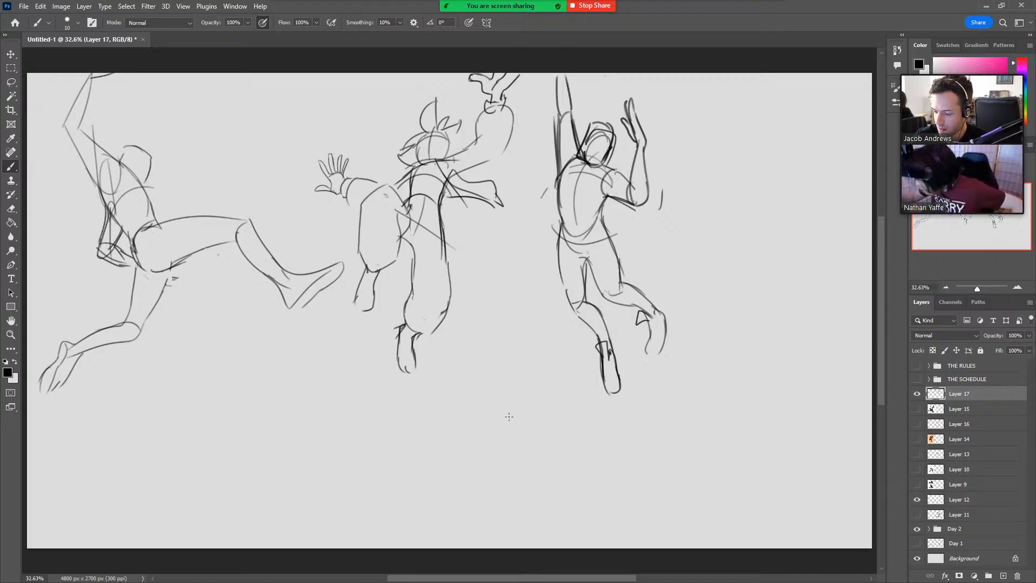
Start a fourth figure in the empty area below with overlapping torso ovals and a raised, bent leg.
{"action": "left_click_drag", "start_coordinate": [507, 419], "coordinate": [500, 425]}
{"action": "mouse_move", "coordinate": [493, 376]}
{"action": "left_mouse_down"}
{"action": "mouse_move", "coordinate": [515, 432]}
{"action": "mouse_move", "coordinate": [424, 412]}
{"action": "mouse_move", "coordinate": [437, 475]}
{"action": "left_mouse_up"}
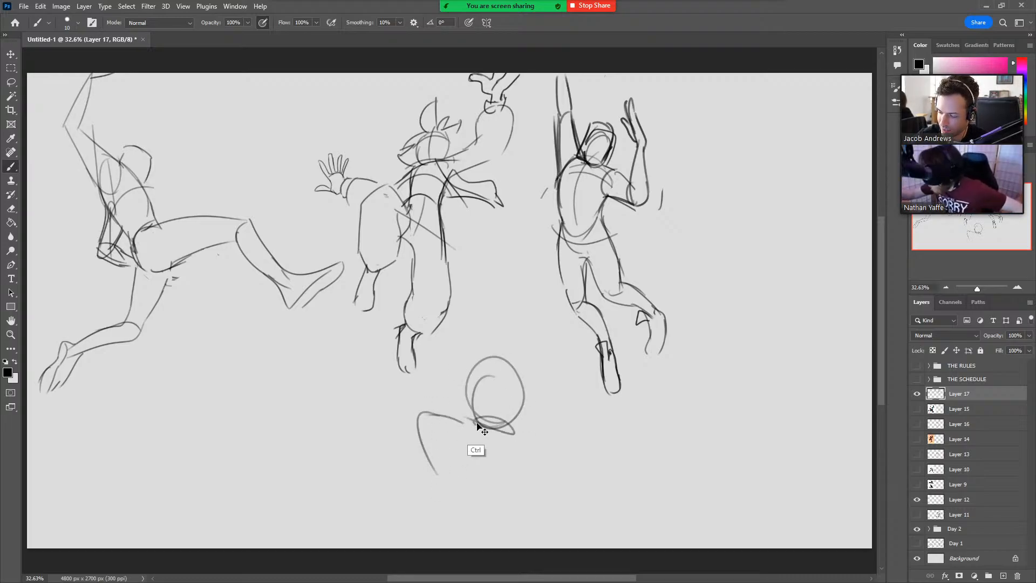
{"action": "mouse_move", "coordinate": [462, 421]}
{"action": "left_mouse_down"}
{"action": "mouse_move", "coordinate": [418, 451]}
{"action": "mouse_move", "coordinate": [405, 484]}
{"action": "left_mouse_up"}
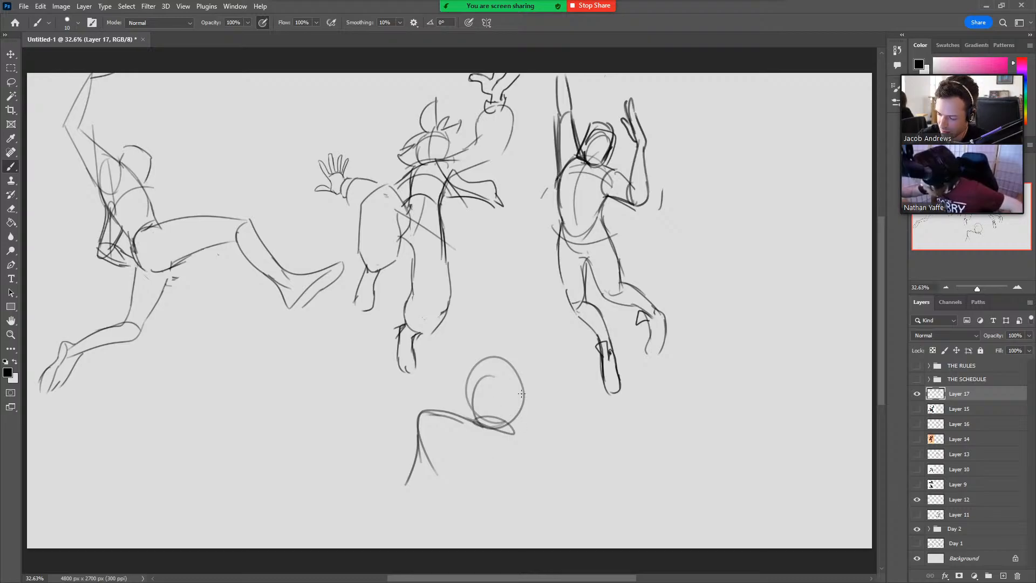
{"action": "left_click_drag", "start_coordinate": [477, 402], "coordinate": [452, 474]}
{"action": "left_click_drag", "start_coordinate": [453, 433], "coordinate": [450, 492]}
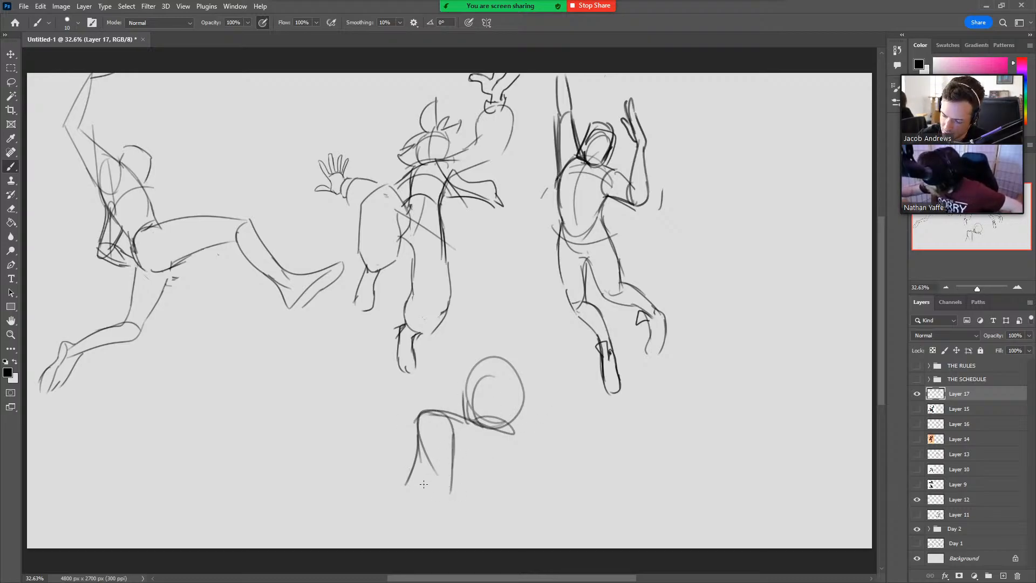
Sketch the fourth figure's pointed foot and its other leg curving down to the lower canvas edge.
{"action": "mouse_move", "coordinate": [394, 457]}
{"action": "left_mouse_down"}
{"action": "mouse_move", "coordinate": [418, 476]}
{"action": "mouse_move", "coordinate": [376, 442]}
{"action": "left_mouse_up"}
{"action": "left_click_drag", "start_coordinate": [376, 443], "coordinate": [433, 504]}
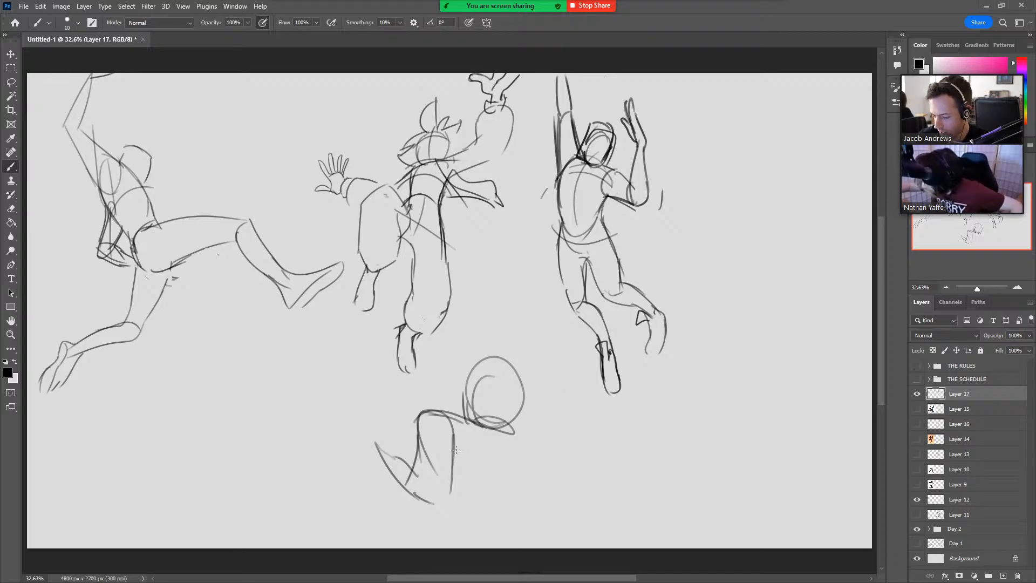
{"action": "mouse_move", "coordinate": [453, 449]}
{"action": "left_mouse_down"}
{"action": "mouse_move", "coordinate": [556, 464]}
{"action": "mouse_move", "coordinate": [529, 481]}
{"action": "mouse_move", "coordinate": [532, 493]}
{"action": "left_mouse_up"}
{"action": "key", "text": "ctrl+z"}
{"action": "mouse_move", "coordinate": [516, 436]}
{"action": "left_mouse_down"}
{"action": "mouse_move", "coordinate": [563, 482]}
{"action": "mouse_move", "coordinate": [555, 534]}
{"action": "left_mouse_up"}
{"action": "mouse_move", "coordinate": [521, 478]}
{"action": "left_mouse_down"}
{"action": "mouse_move", "coordinate": [517, 521]}
{"action": "mouse_move", "coordinate": [539, 541]}
{"action": "mouse_move", "coordinate": [511, 521]}
{"action": "mouse_move", "coordinate": [515, 547]}
{"action": "mouse_move", "coordinate": [543, 548]}
{"action": "left_mouse_up"}
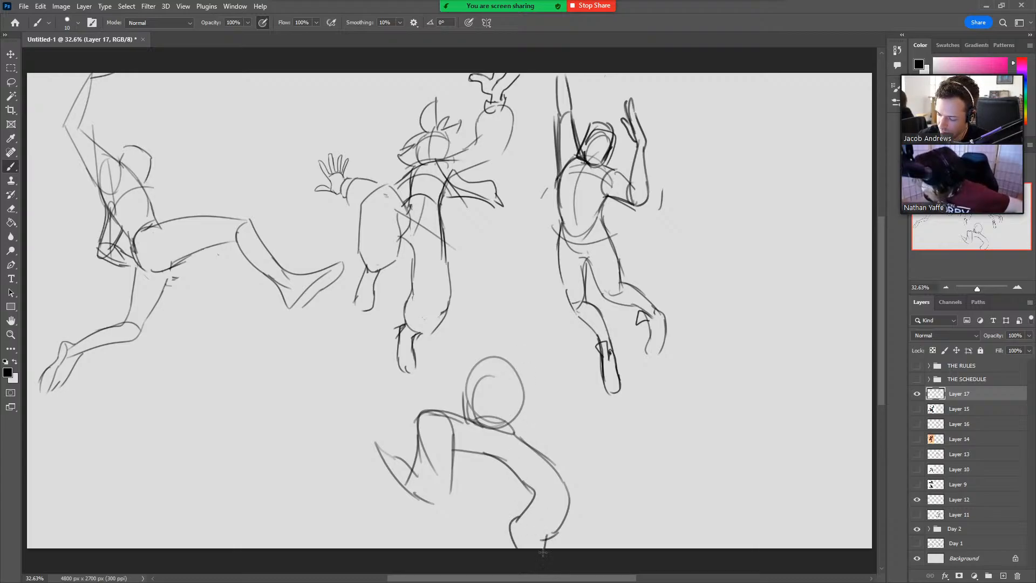
Sketch the fourth figure's raised arm with a fist, a round head and the outline of its other bent arm.
{"action": "mouse_move", "coordinate": [460, 387]}
{"action": "left_mouse_down"}
{"action": "mouse_move", "coordinate": [465, 419]}
{"action": "mouse_move", "coordinate": [487, 367]}
{"action": "mouse_move", "coordinate": [506, 373]}
{"action": "left_mouse_up"}
{"action": "mouse_move", "coordinate": [469, 412]}
{"action": "left_mouse_down"}
{"action": "mouse_move", "coordinate": [446, 354]}
{"action": "mouse_move", "coordinate": [465, 340]}
{"action": "mouse_move", "coordinate": [437, 338]}
{"action": "mouse_move", "coordinate": [480, 300]}
{"action": "mouse_move", "coordinate": [477, 277]}
{"action": "mouse_move", "coordinate": [484, 296]}
{"action": "left_mouse_up"}
{"action": "mouse_move", "coordinate": [475, 292]}
{"action": "left_mouse_down"}
{"action": "mouse_move", "coordinate": [467, 300]}
{"action": "mouse_move", "coordinate": [475, 293]}
{"action": "left_mouse_up"}
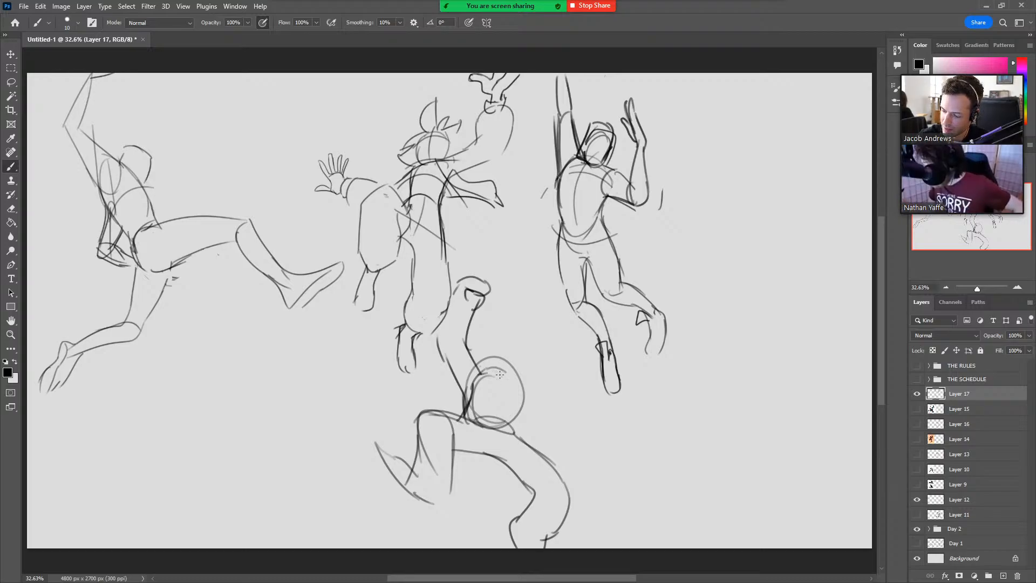
{"action": "mouse_move", "coordinate": [479, 346]}
{"action": "left_mouse_down"}
{"action": "mouse_move", "coordinate": [484, 373]}
{"action": "mouse_move", "coordinate": [516, 377]}
{"action": "mouse_move", "coordinate": [482, 373]}
{"action": "mouse_move", "coordinate": [530, 377]}
{"action": "mouse_move", "coordinate": [516, 427]}
{"action": "left_mouse_up"}
{"action": "mouse_move", "coordinate": [512, 378]}
{"action": "left_mouse_down"}
{"action": "mouse_move", "coordinate": [549, 429]}
{"action": "mouse_move", "coordinate": [559, 369]}
{"action": "left_mouse_up"}
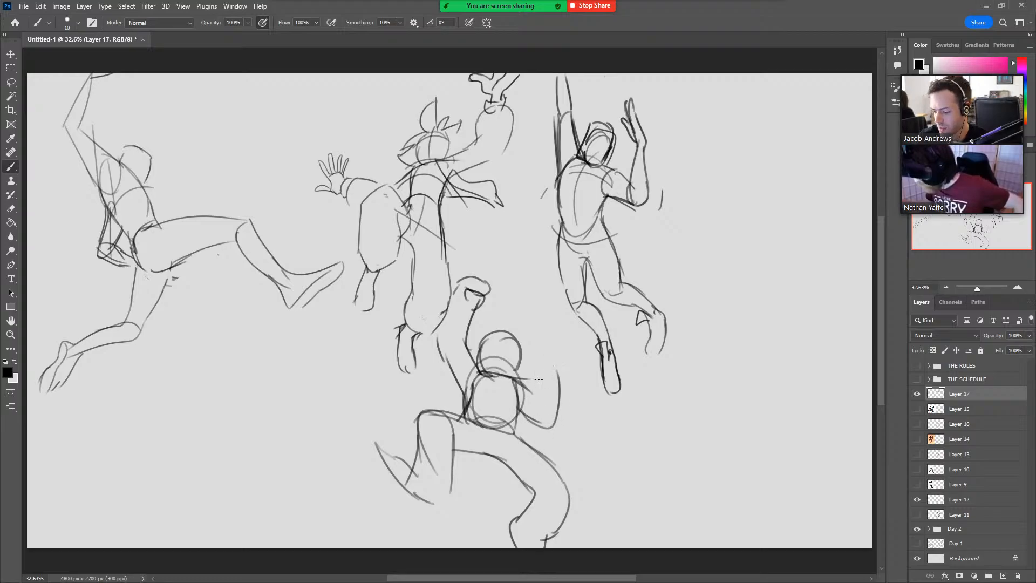
Add a fist to the fourth figure's bent arm, and give its head long ears, eyes and a muzzle.
{"action": "mouse_move", "coordinate": [536, 414]}
{"action": "left_mouse_down"}
{"action": "mouse_move", "coordinate": [548, 353]}
{"action": "mouse_move", "coordinate": [531, 374]}
{"action": "mouse_move", "coordinate": [546, 385]}
{"action": "left_mouse_up"}
{"action": "key", "text": "ctrl+z"}
{"action": "mouse_move", "coordinate": [501, 331]}
{"action": "left_mouse_down"}
{"action": "mouse_move", "coordinate": [501, 370]}
{"action": "mouse_move", "coordinate": [516, 357]}
{"action": "mouse_move", "coordinate": [508, 307]}
{"action": "mouse_move", "coordinate": [521, 343]}
{"action": "mouse_move", "coordinate": [521, 304]}
{"action": "mouse_move", "coordinate": [530, 336]}
{"action": "mouse_move", "coordinate": [474, 341]}
{"action": "mouse_move", "coordinate": [486, 329]}
{"action": "mouse_move", "coordinate": [508, 349]}
{"action": "mouse_move", "coordinate": [492, 338]}
{"action": "left_mouse_up"}
{"action": "key", "text": "ctrl+z"}
{"action": "key", "text": "ctrl+z"}
{"action": "key", "text": "ctrl+z"}
{"action": "key", "text": "ctrl+z"}
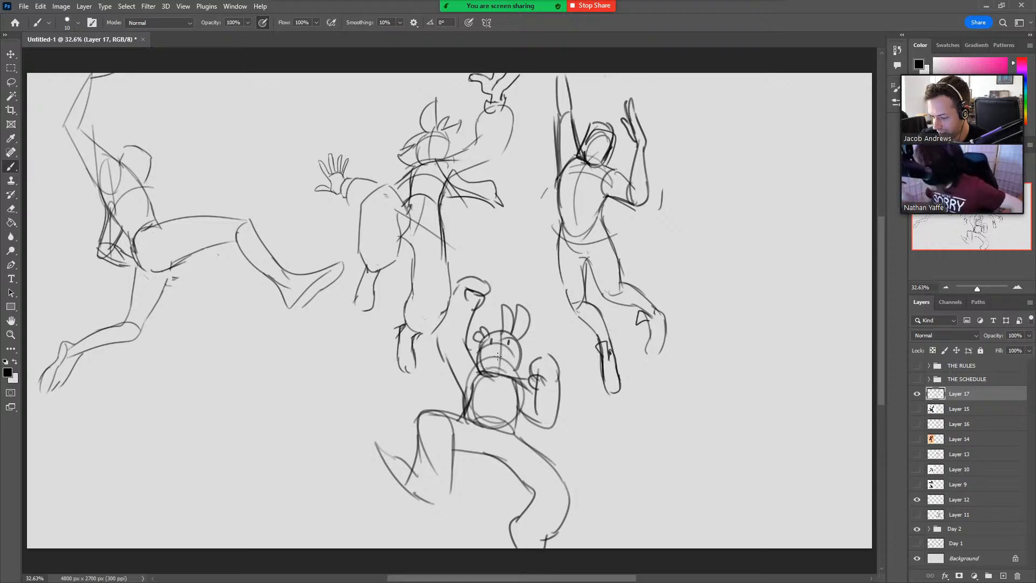
{"action": "left_click_drag", "start_coordinate": [484, 359], "coordinate": [506, 353]}
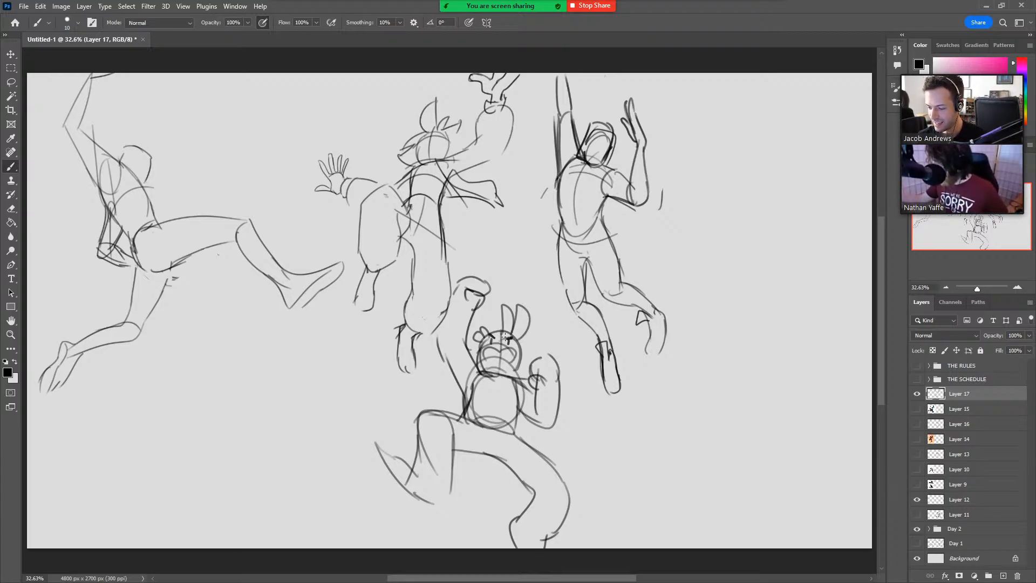
Select the fourth figure, scale it down slightly and move it to the lower-right corner of the canvas.
{"action": "key", "text": "l"}
{"action": "mouse_move", "coordinate": [545, 562]}
{"action": "left_mouse_down"}
{"action": "mouse_move", "coordinate": [347, 502]}
{"action": "mouse_move", "coordinate": [393, 382]}
{"action": "mouse_move", "coordinate": [429, 374]}
{"action": "mouse_move", "coordinate": [432, 342]}
{"action": "left_mouse_up"}
{"action": "mouse_move", "coordinate": [451, 300]}
{"action": "left_mouse_down"}
{"action": "mouse_move", "coordinate": [552, 323]}
{"action": "mouse_move", "coordinate": [567, 548]}
{"action": "left_mouse_up"}
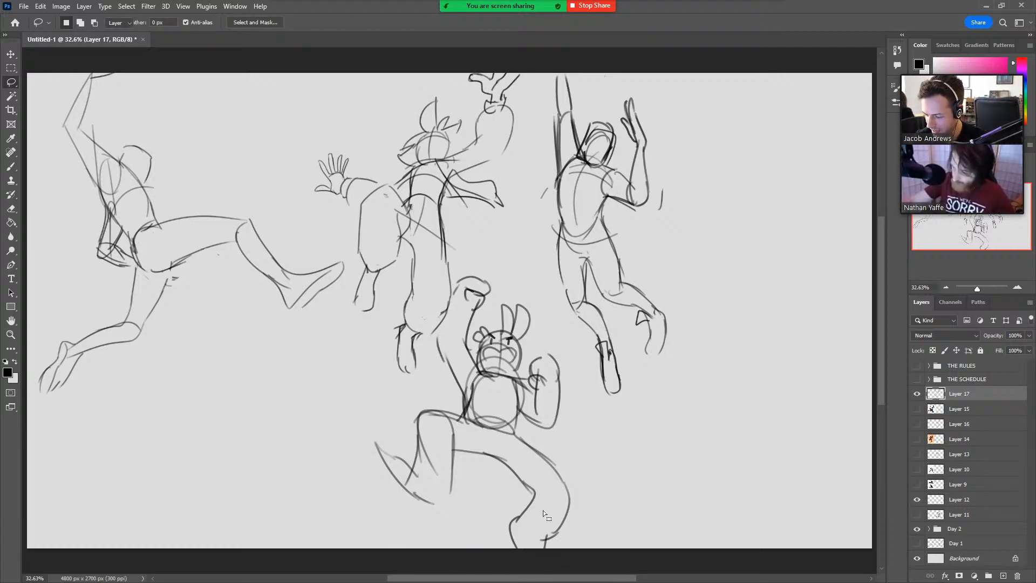
{"action": "key", "text": "ctrl+t"}
{"action": "left_click_drag", "start_coordinate": [606, 399], "coordinate": [563, 408]}
{"action": "mouse_move", "coordinate": [503, 452]}
{"action": "left_mouse_down"}
{"action": "mouse_move", "coordinate": [798, 410]}
{"action": "mouse_move", "coordinate": [801, 306]}
{"action": "mouse_move", "coordinate": [777, 397]}
{"action": "mouse_move", "coordinate": [791, 365]}
{"action": "mouse_move", "coordinate": [802, 456]}
{"action": "left_mouse_up"}
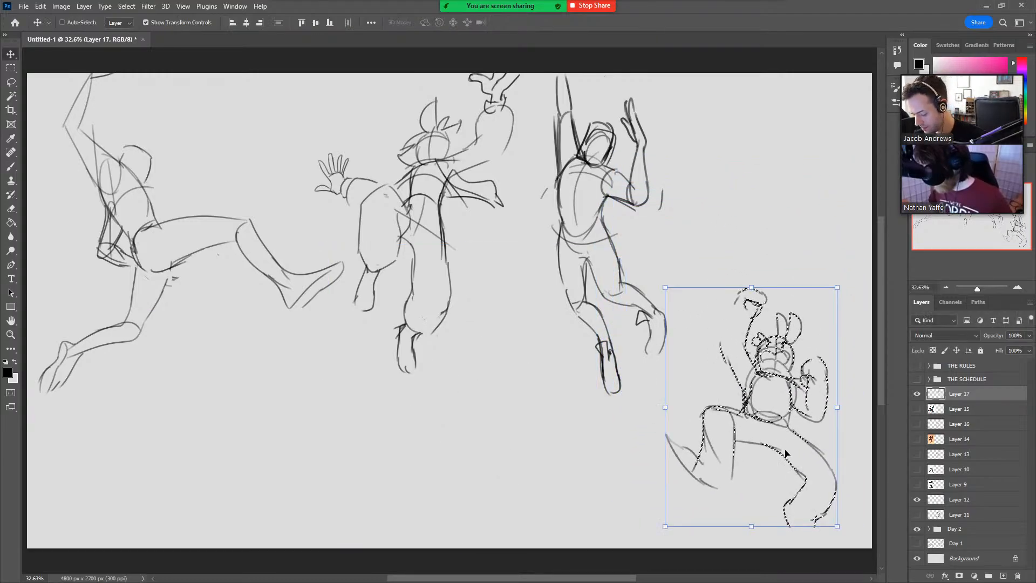
{"action": "key", "text": "Return"}
Complete the fourth figure's cut-off foot and the outer outline of its raised arm.
{"action": "key", "text": "b"}
{"action": "mouse_move", "coordinate": [787, 517]}
{"action": "left_mouse_down"}
{"action": "mouse_move", "coordinate": [812, 534]}
{"action": "mouse_move", "coordinate": [818, 519]}
{"action": "mouse_move", "coordinate": [810, 539]}
{"action": "left_mouse_up"}
{"action": "left_click_drag", "start_coordinate": [723, 338], "coordinate": [739, 294]}
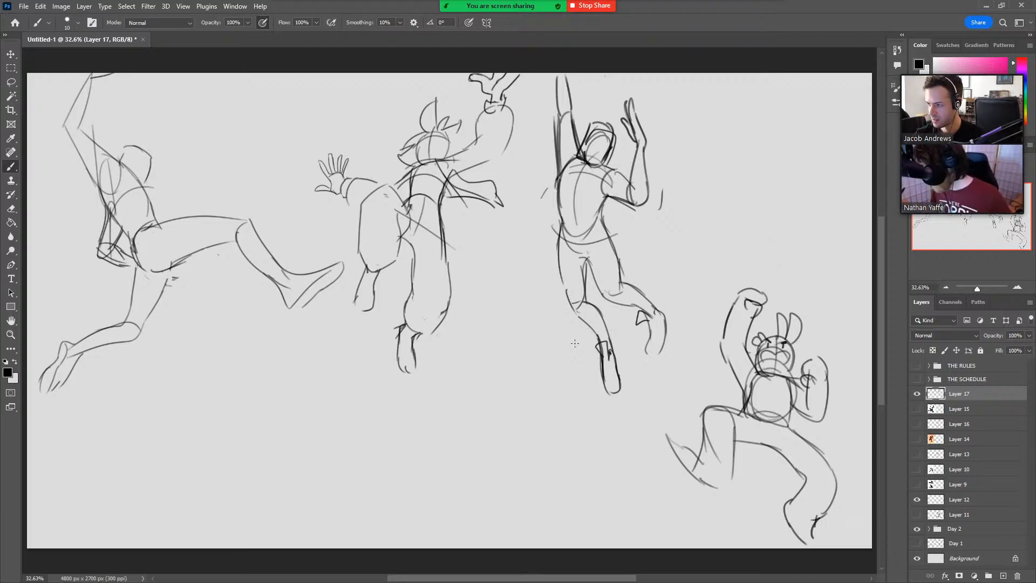
Scale the third figure down further toward the upper edge of the canvas and deselect it.
{"action": "key", "text": "l"}
{"action": "mouse_move", "coordinate": [615, 432]}
{"action": "left_mouse_down"}
{"action": "mouse_move", "coordinate": [527, 160]}
{"action": "mouse_move", "coordinate": [701, 253]}
{"action": "mouse_move", "coordinate": [665, 400]}
{"action": "left_mouse_up"}
{"action": "key", "text": "v"}
{"action": "mouse_move", "coordinate": [523, 435]}
{"action": "left_mouse_down"}
{"action": "mouse_move", "coordinate": [513, 451]}
{"action": "mouse_move", "coordinate": [562, 356]}
{"action": "left_mouse_up"}
{"action": "key", "text": "Return"}
{"action": "key", "text": "l"}
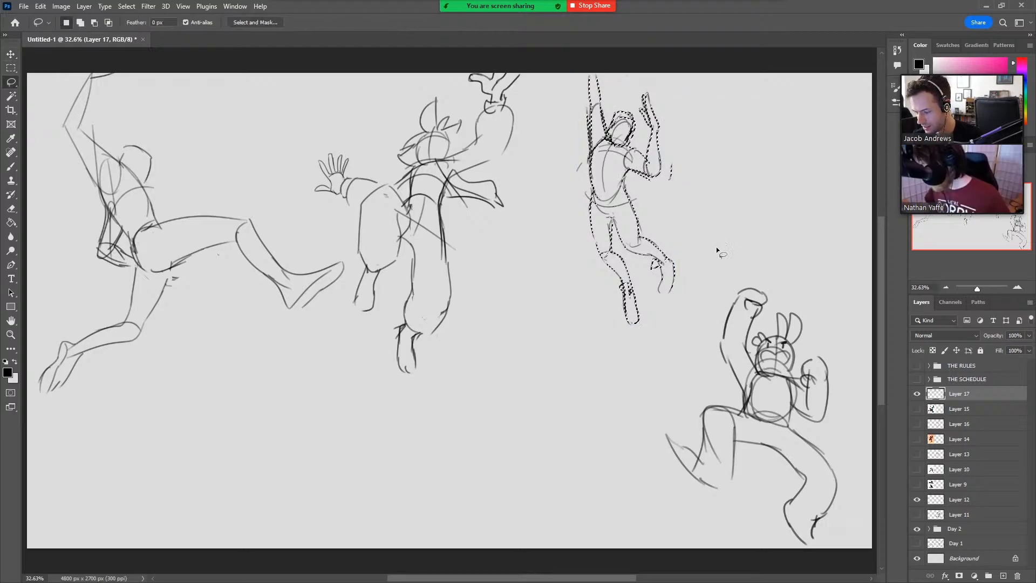
{"action": "key", "text": "ctrl+d"}
Select the first two figures together, enlarge them slightly and reposition them to fill the freed space.
{"action": "mouse_move", "coordinate": [456, 455]}
{"action": "left_mouse_down"}
{"action": "mouse_move", "coordinate": [92, 464]}
{"action": "mouse_move", "coordinate": [41, 183]}
{"action": "mouse_move", "coordinate": [307, 65]}
{"action": "mouse_move", "coordinate": [552, 117]}
{"action": "mouse_move", "coordinate": [488, 437]}
{"action": "left_mouse_up"}
{"action": "key", "text": "v"}
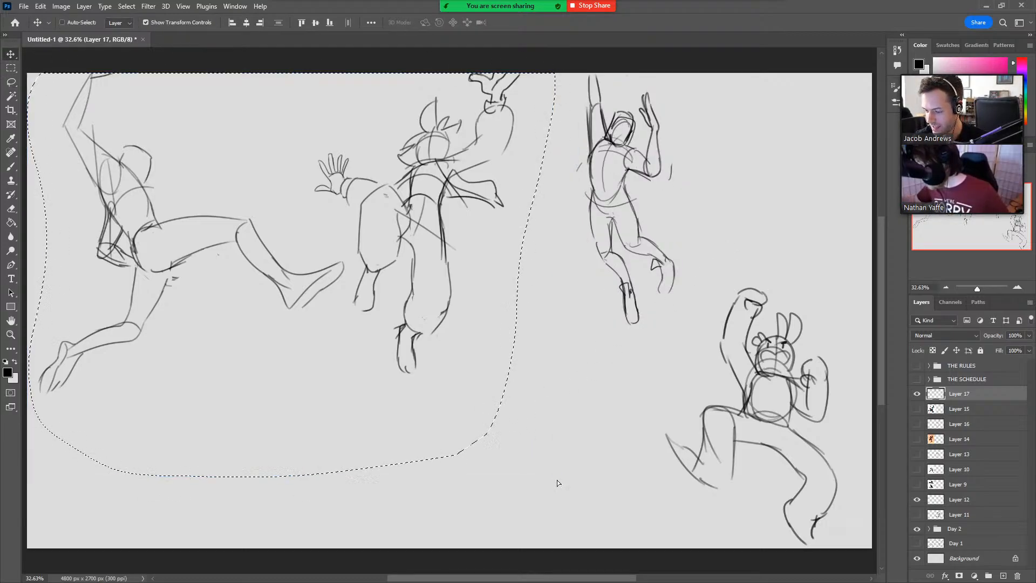
{"action": "left_click_drag", "start_coordinate": [557, 480], "coordinate": [600, 515]}
{"action": "key", "text": "ctrl+z"}
{"action": "mouse_move", "coordinate": [489, 406]}
{"action": "left_mouse_down"}
{"action": "mouse_move", "coordinate": [479, 446]}
{"action": "mouse_move", "coordinate": [475, 407]}
{"action": "left_mouse_up"}
{"action": "key", "text": "Return"}
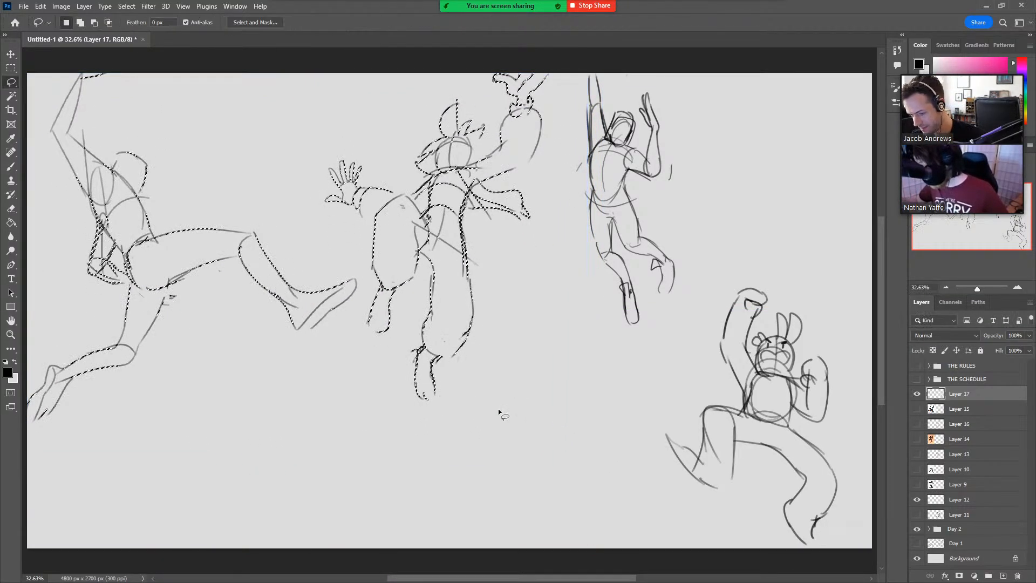
{"action": "key", "text": "ctrl+d"}
Enlarge the second figure to about 110% and shift it slightly down, then deselect it.
{"action": "mouse_move", "coordinate": [450, 442]}
{"action": "left_mouse_down"}
{"action": "mouse_move", "coordinate": [366, 309]}
{"action": "mouse_move", "coordinate": [339, 230]}
{"action": "mouse_move", "coordinate": [390, 71]}
{"action": "mouse_move", "coordinate": [577, 72]}
{"action": "mouse_move", "coordinate": [502, 399]}
{"action": "left_mouse_up"}
{"action": "key", "text": "ctrl"}
{"action": "left_click_drag", "start_coordinate": [577, 444], "coordinate": [599, 480]}
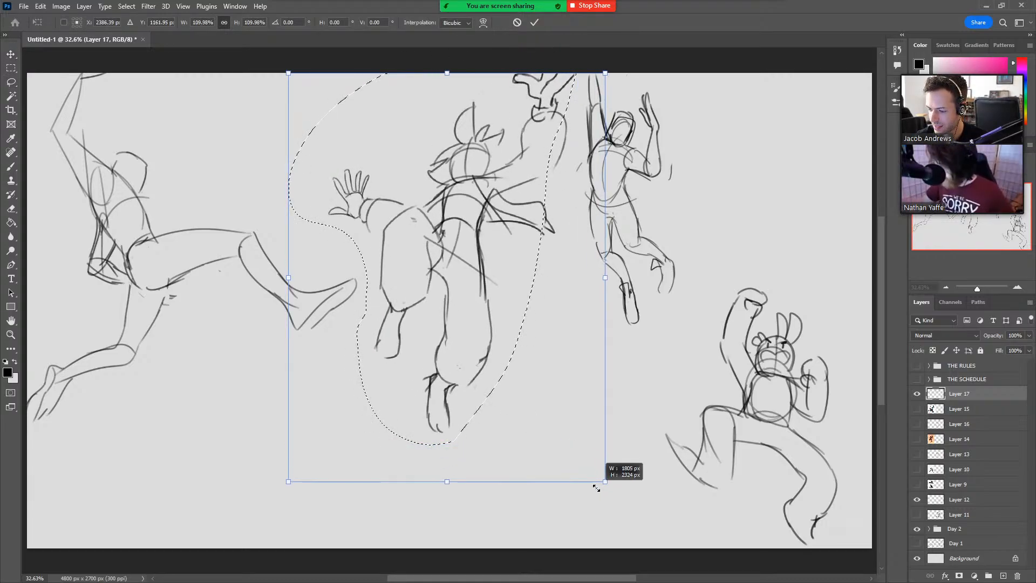
{"action": "left_click_drag", "start_coordinate": [564, 420], "coordinate": [553, 420]}
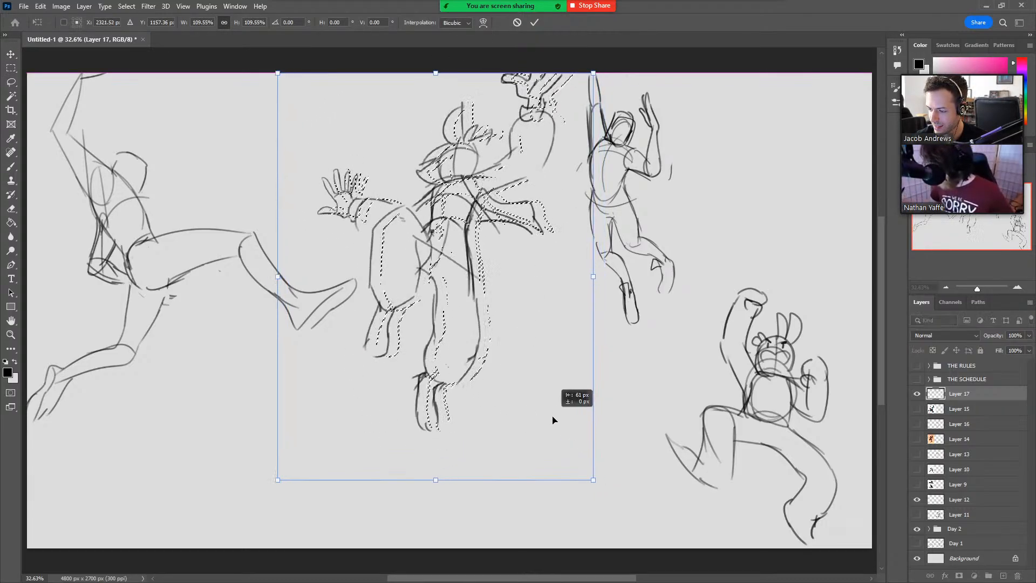
{"action": "left_click", "coordinate": [534, 22]}
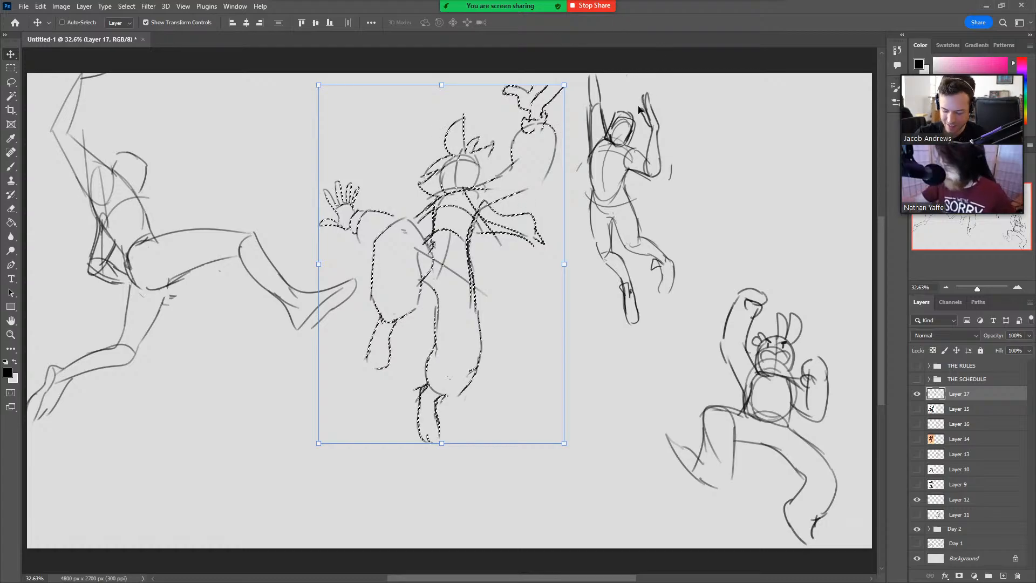
{"action": "key", "text": "ctrl+d"}
Extend the second figure's cut-off fingers to the canvas edge and strengthen the outlines of its raised arm.
{"action": "key", "text": "b"}
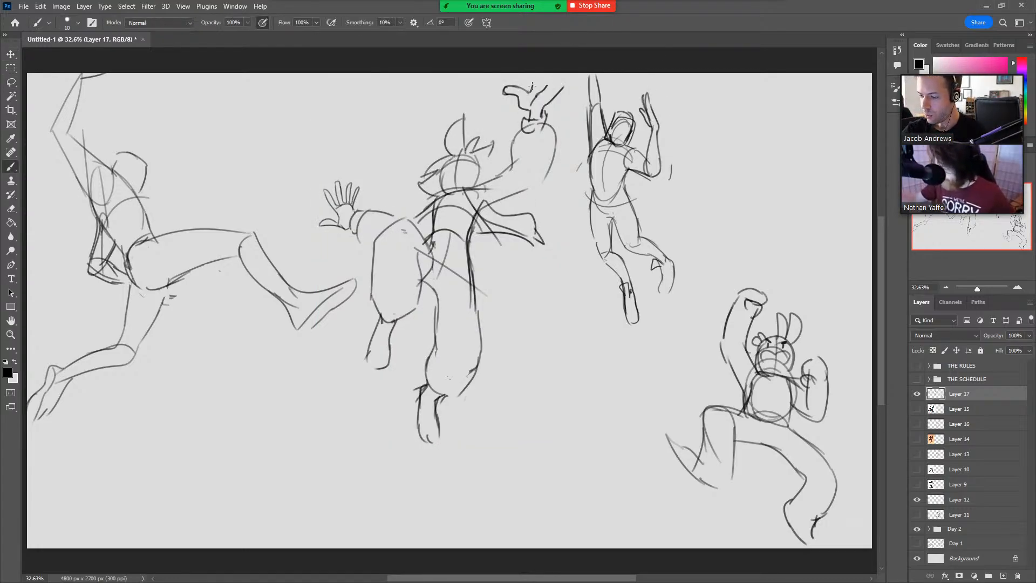
{"action": "mouse_move", "coordinate": [555, 96]}
{"action": "left_mouse_down"}
{"action": "mouse_move", "coordinate": [557, 71]}
{"action": "mouse_move", "coordinate": [541, 77]}
{"action": "mouse_move", "coordinate": [562, 70]}
{"action": "left_mouse_up"}
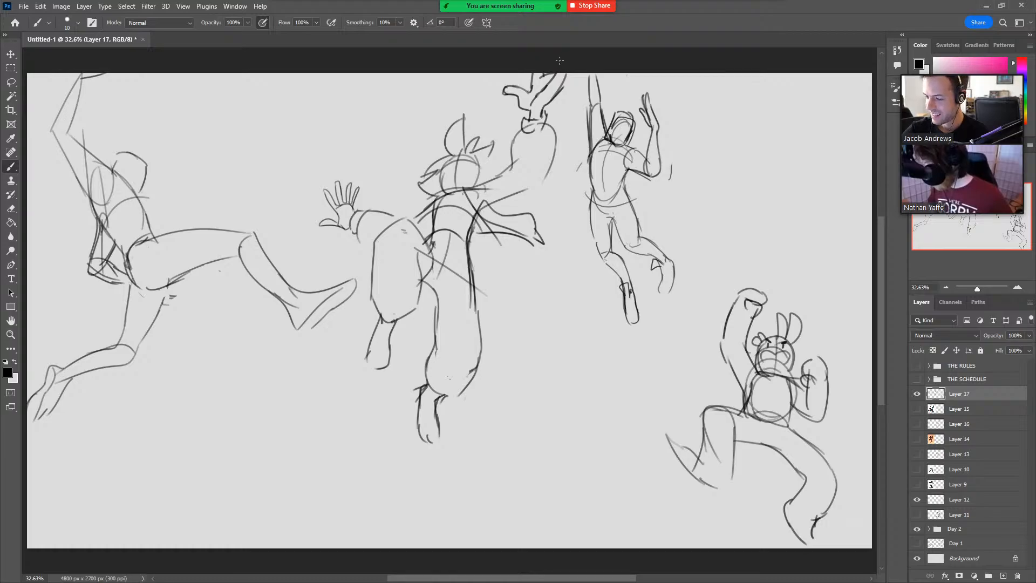
{"action": "left_click_drag", "start_coordinate": [519, 129], "coordinate": [511, 167]}
{"action": "mouse_move", "coordinate": [545, 119]}
{"action": "left_mouse_down"}
{"action": "mouse_move", "coordinate": [552, 155]}
{"action": "mouse_move", "coordinate": [497, 199]}
{"action": "left_mouse_up"}
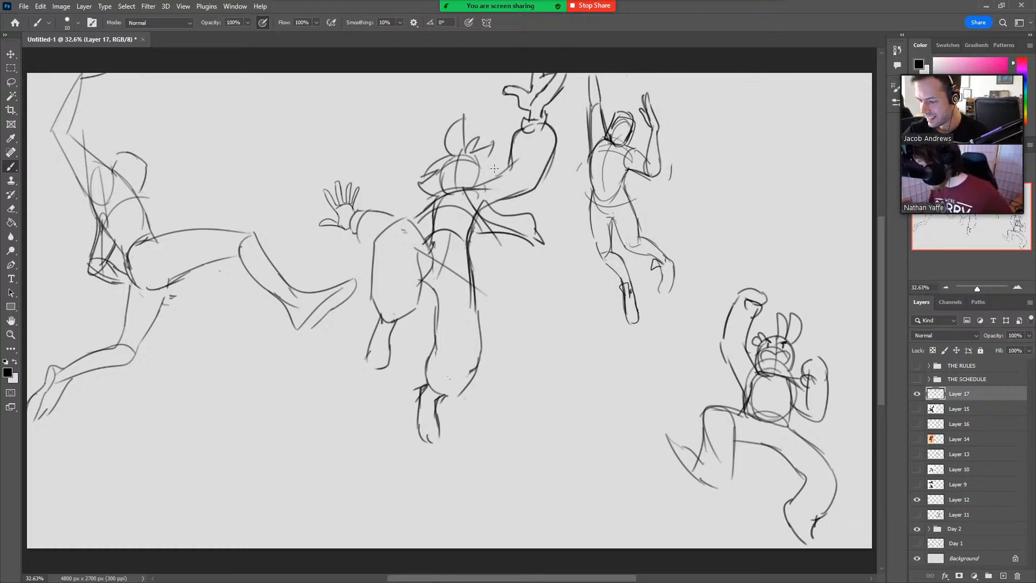
{"action": "left_click_drag", "start_coordinate": [517, 158], "coordinate": [474, 179]}
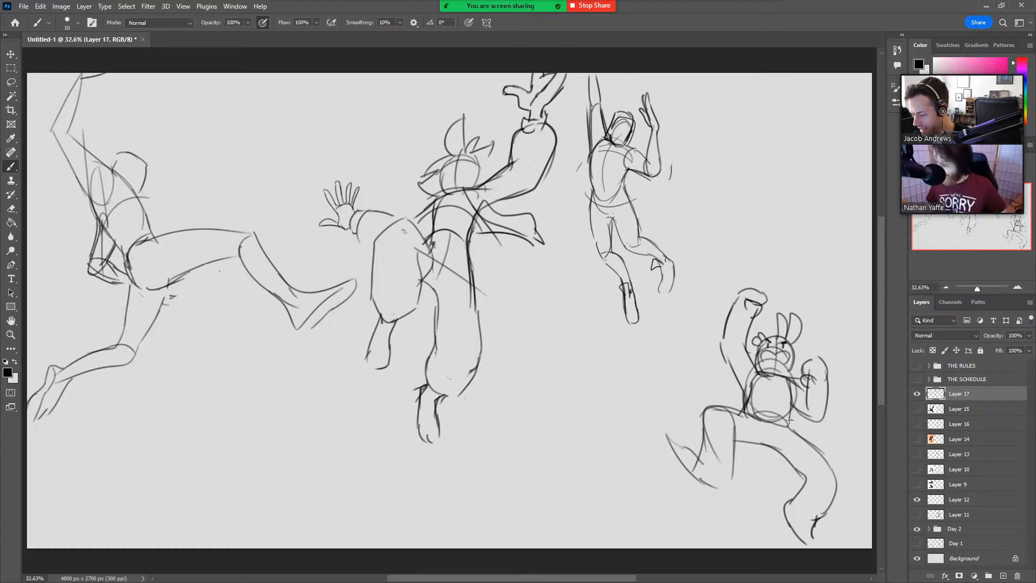
Enlarge the fourth figure to about 115%, move it slightly up and toward the canvas centre, and deselect it.
{"action": "key", "text": "l"}
{"action": "mouse_move", "coordinate": [730, 516]}
{"action": "left_mouse_down"}
{"action": "mouse_move", "coordinate": [800, 250]}
{"action": "mouse_move", "coordinate": [847, 406]}
{"action": "mouse_move", "coordinate": [839, 544]}
{"action": "mouse_move", "coordinate": [749, 547]}
{"action": "left_mouse_up"}
{"action": "key", "text": "ctrl+t"}
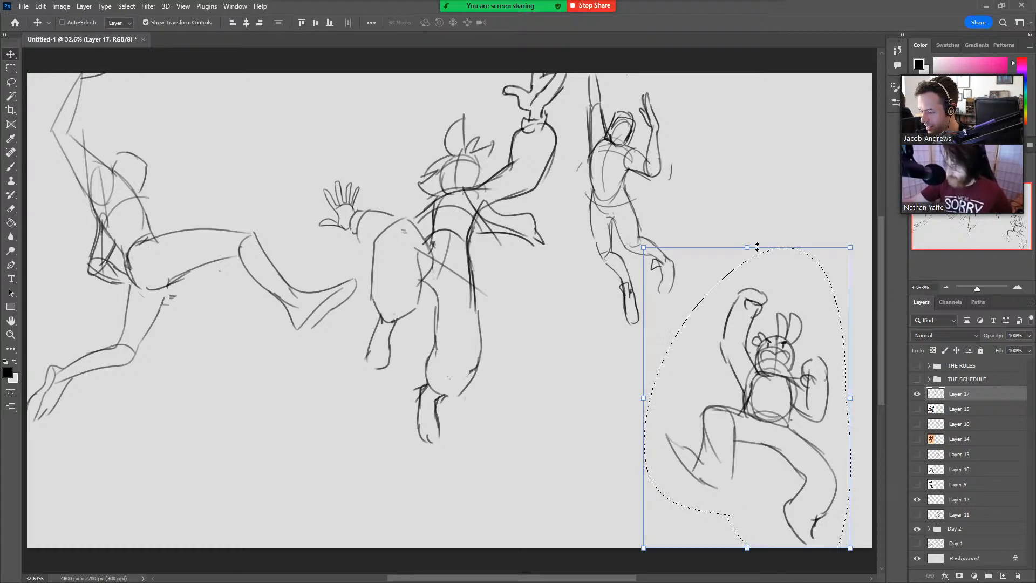
{"action": "left_click_drag", "start_coordinate": [748, 247], "coordinate": [747, 202]}
{"action": "left_click_drag", "start_coordinate": [789, 305], "coordinate": [770, 292]}
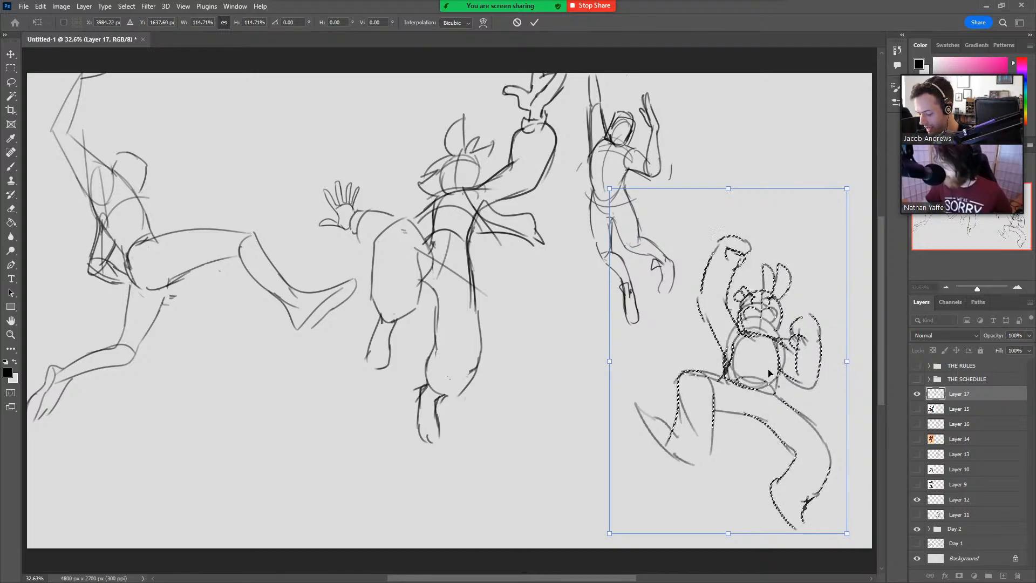
{"action": "key", "text": "Return"}
{"action": "key", "text": "ctrl+d"}
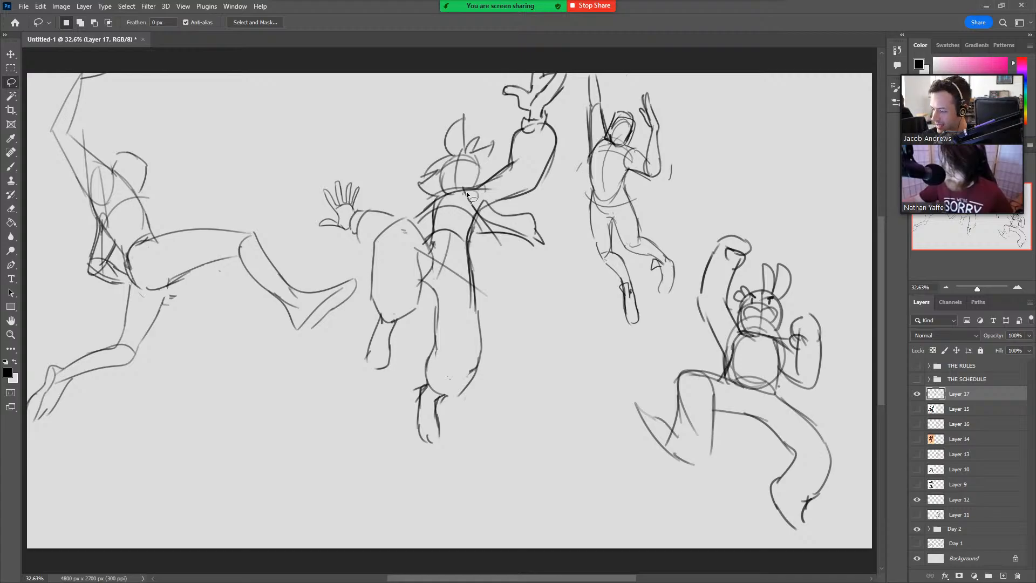
Draw a guide line across the second figure's shoulders toward its raised arm.
{"action": "key", "text": "b"}
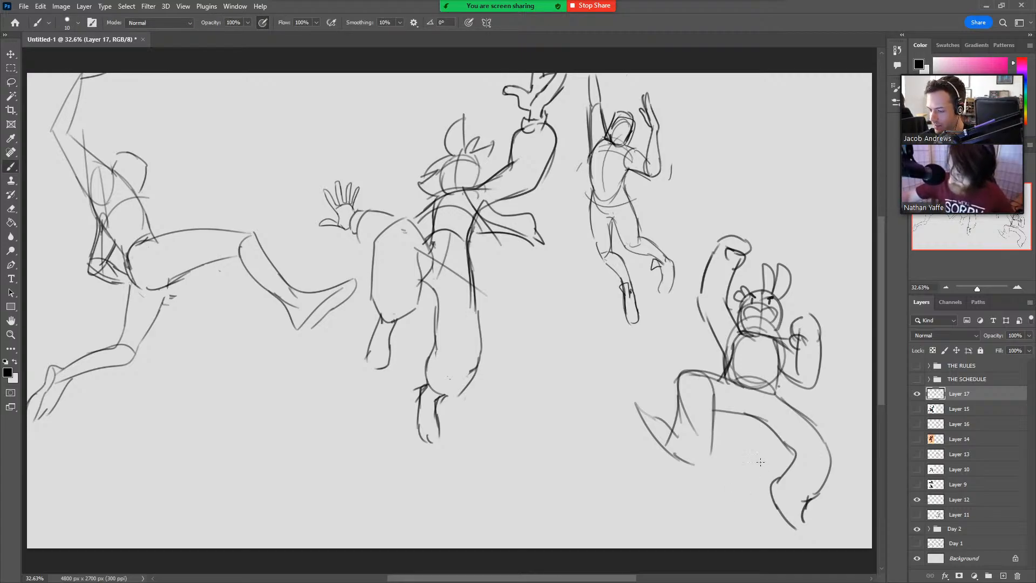
{"action": "left_click_drag", "start_coordinate": [396, 238], "coordinate": [536, 174]}
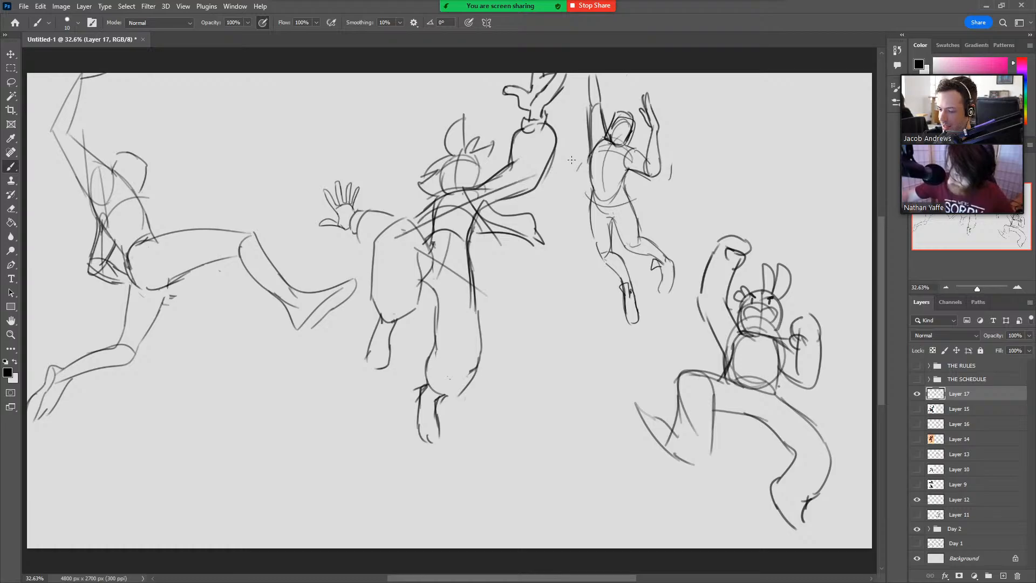
{"action": "key", "text": "ctrl+z"}
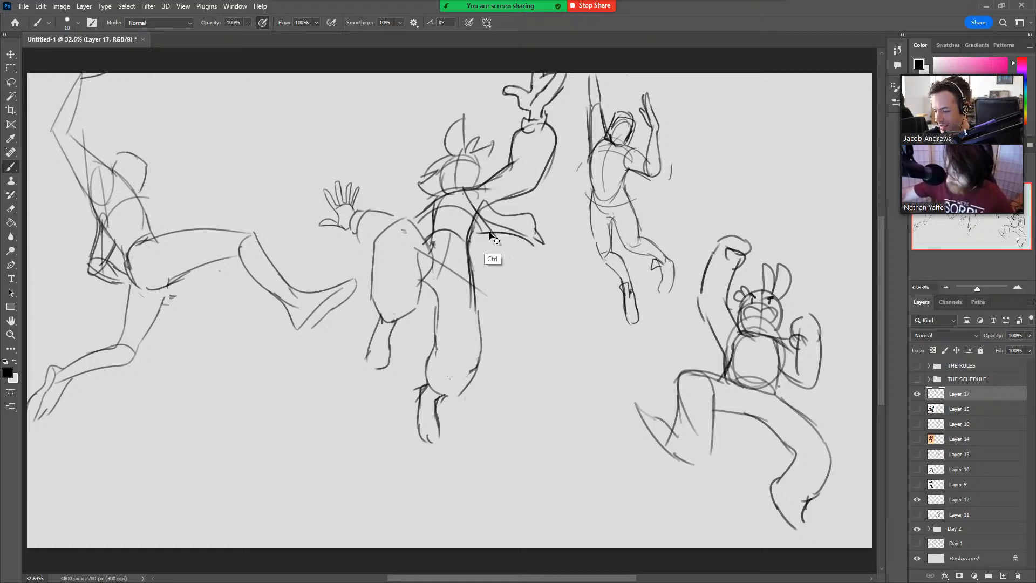
{"action": "left_click_drag", "start_coordinate": [401, 234], "coordinate": [500, 184]}
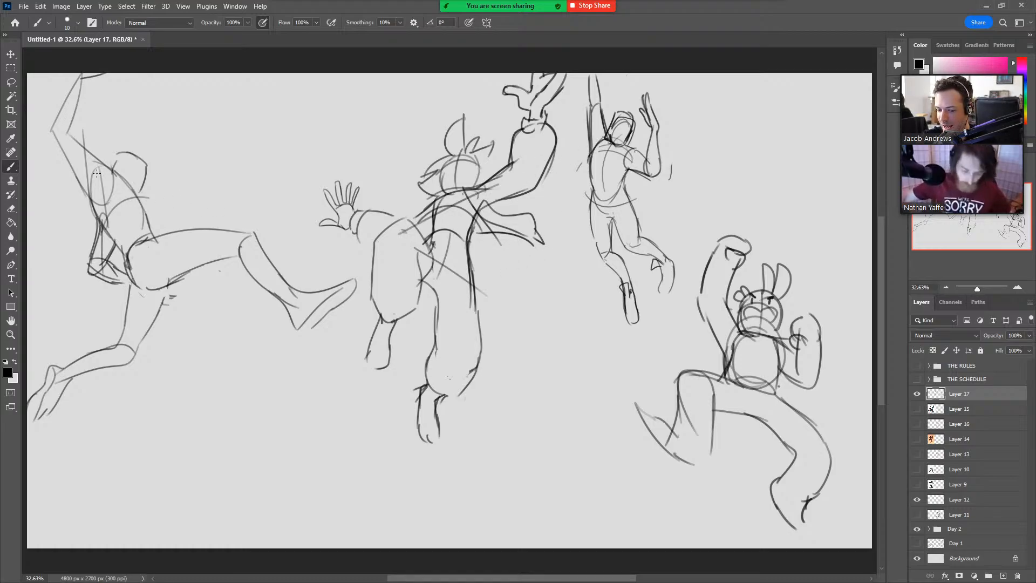
Draw a small arrow pointing at the first figure's back and darken the oval and arm lines on its torso.
{"action": "left_click_drag", "start_coordinate": [98, 173], "coordinate": [107, 243]}
{"action": "key", "text": "ctrl+z"}
{"action": "mouse_move", "coordinate": [54, 220]}
{"action": "left_mouse_down"}
{"action": "mouse_move", "coordinate": [80, 234]}
{"action": "mouse_move", "coordinate": [75, 224]}
{"action": "left_mouse_up"}
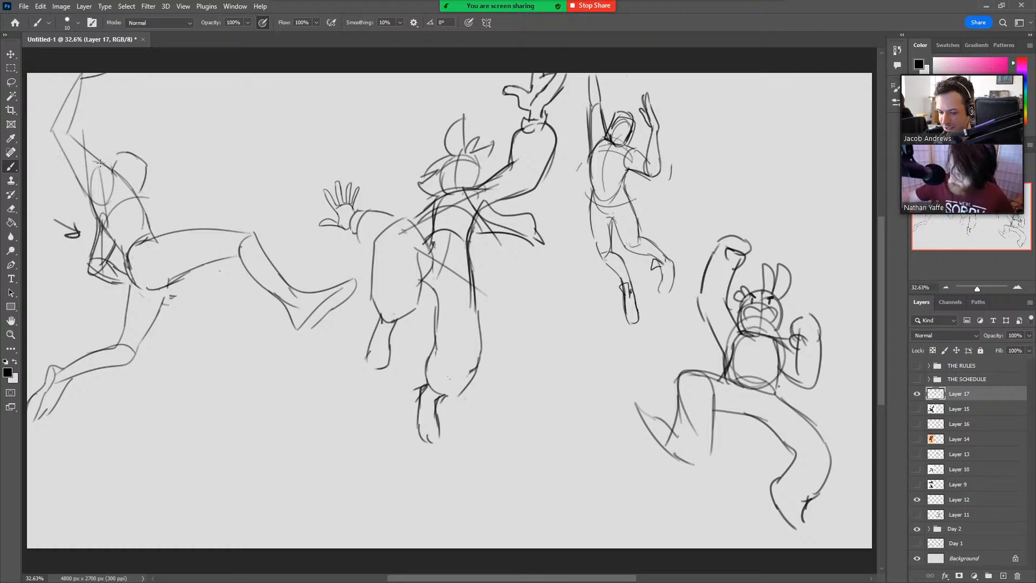
{"action": "mouse_move", "coordinate": [98, 165]}
{"action": "left_mouse_down"}
{"action": "mouse_move", "coordinate": [125, 188]}
{"action": "mouse_move", "coordinate": [100, 178]}
{"action": "mouse_move", "coordinate": [97, 196]}
{"action": "mouse_move", "coordinate": [79, 192]}
{"action": "mouse_move", "coordinate": [113, 201]}
{"action": "mouse_move", "coordinate": [114, 165]}
{"action": "left_mouse_up"}
{"action": "left_click_drag", "start_coordinate": [89, 197], "coordinate": [124, 247]}
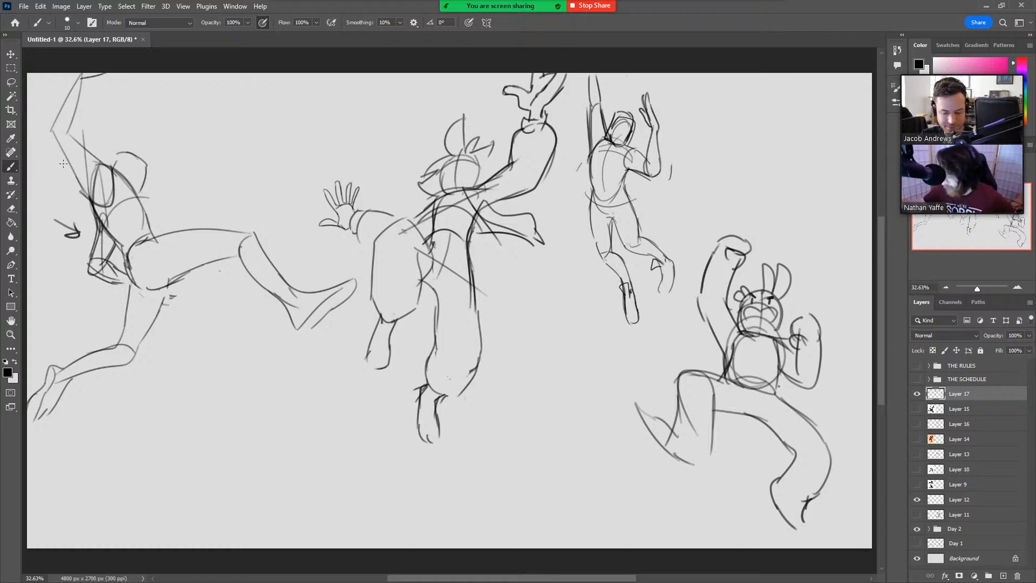
Stop sharing the screen in the video meeting.
{"action": "left_click", "coordinate": [604, 8]}
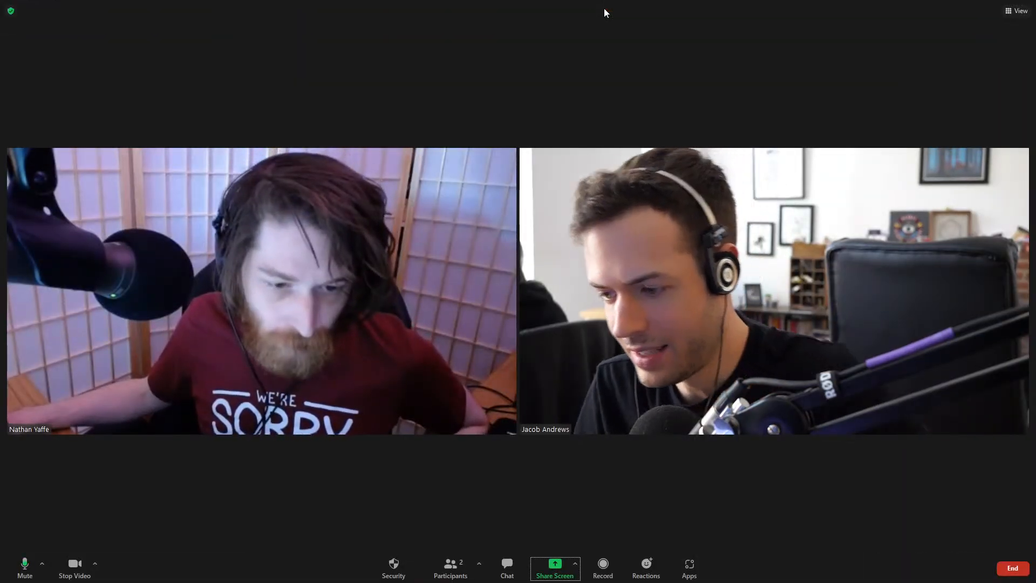